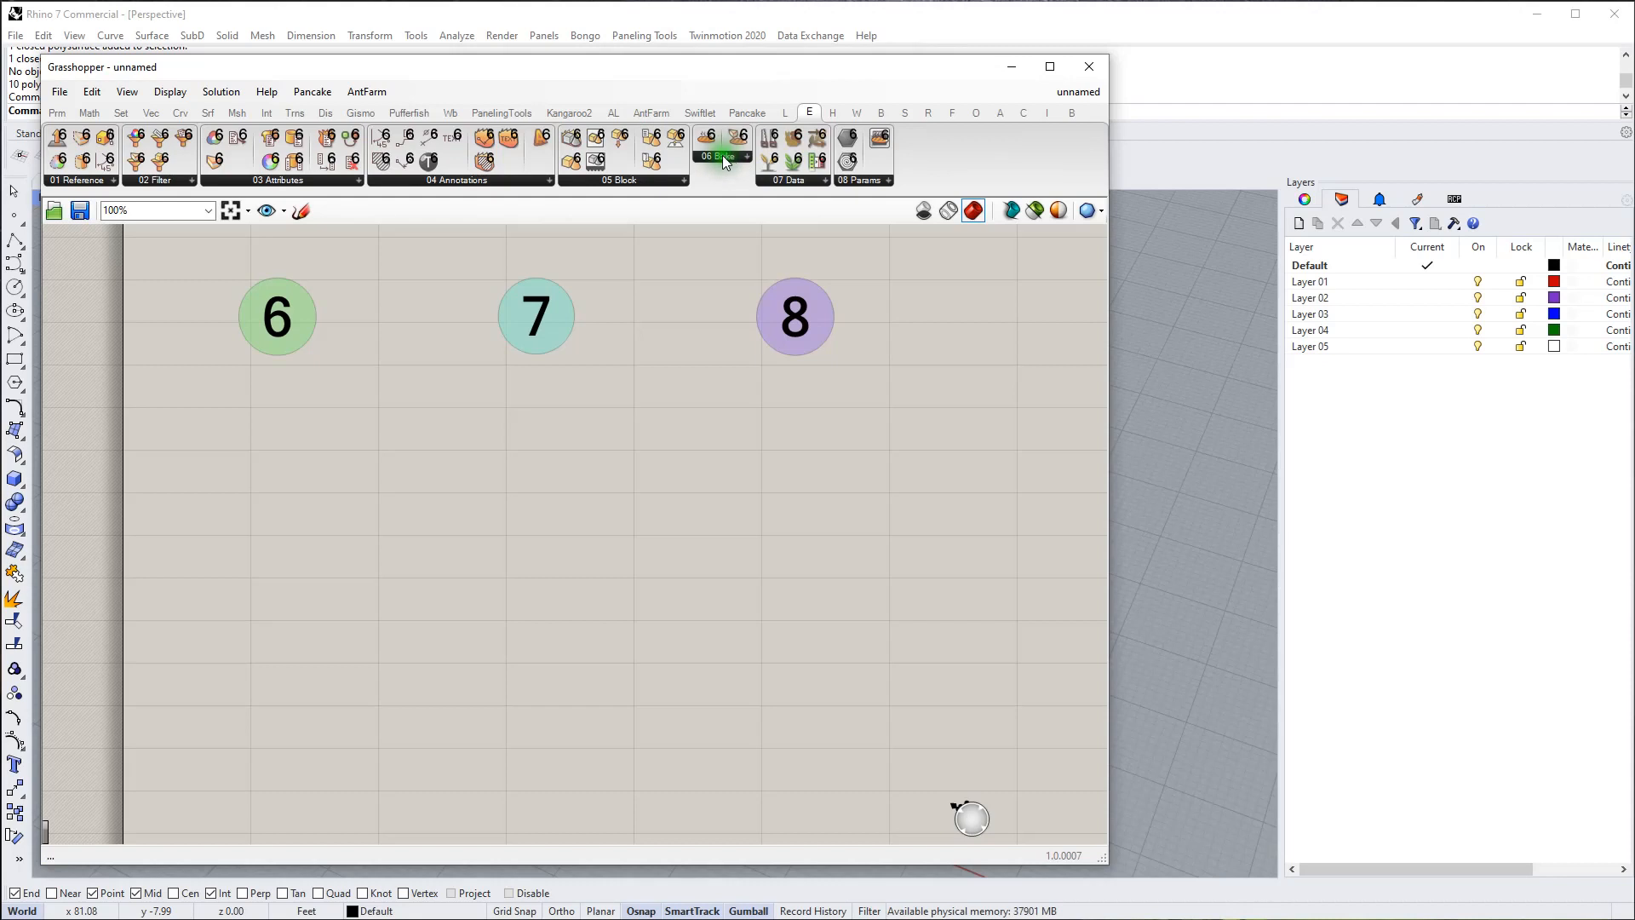
click(722, 155)
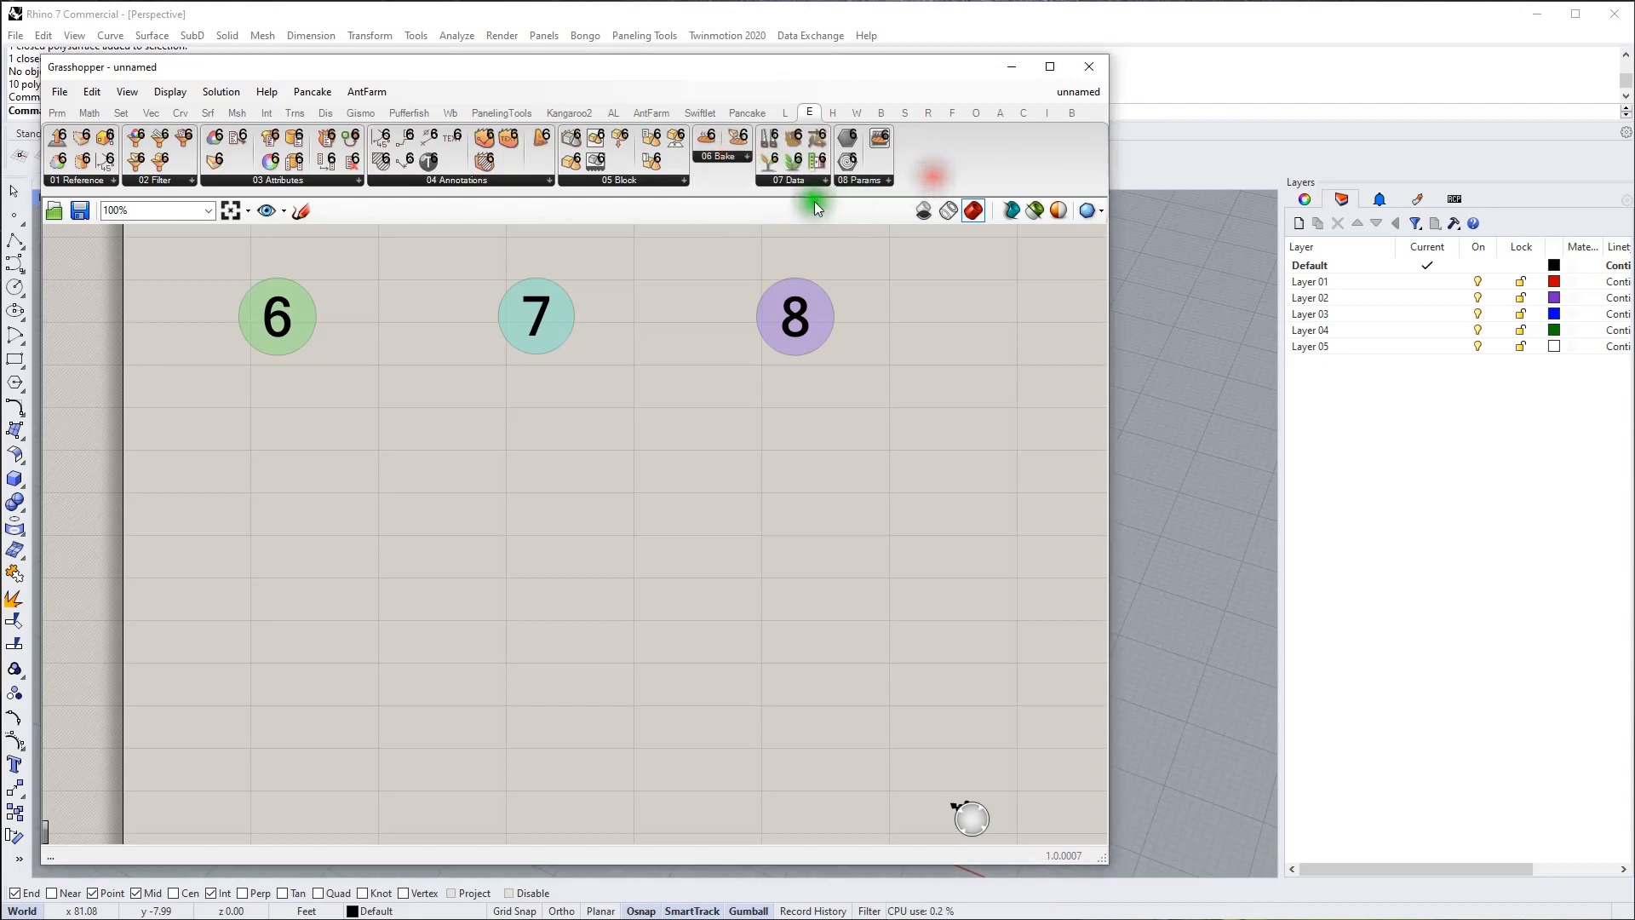
click(815, 180)
click(873, 180)
click(979, 146)
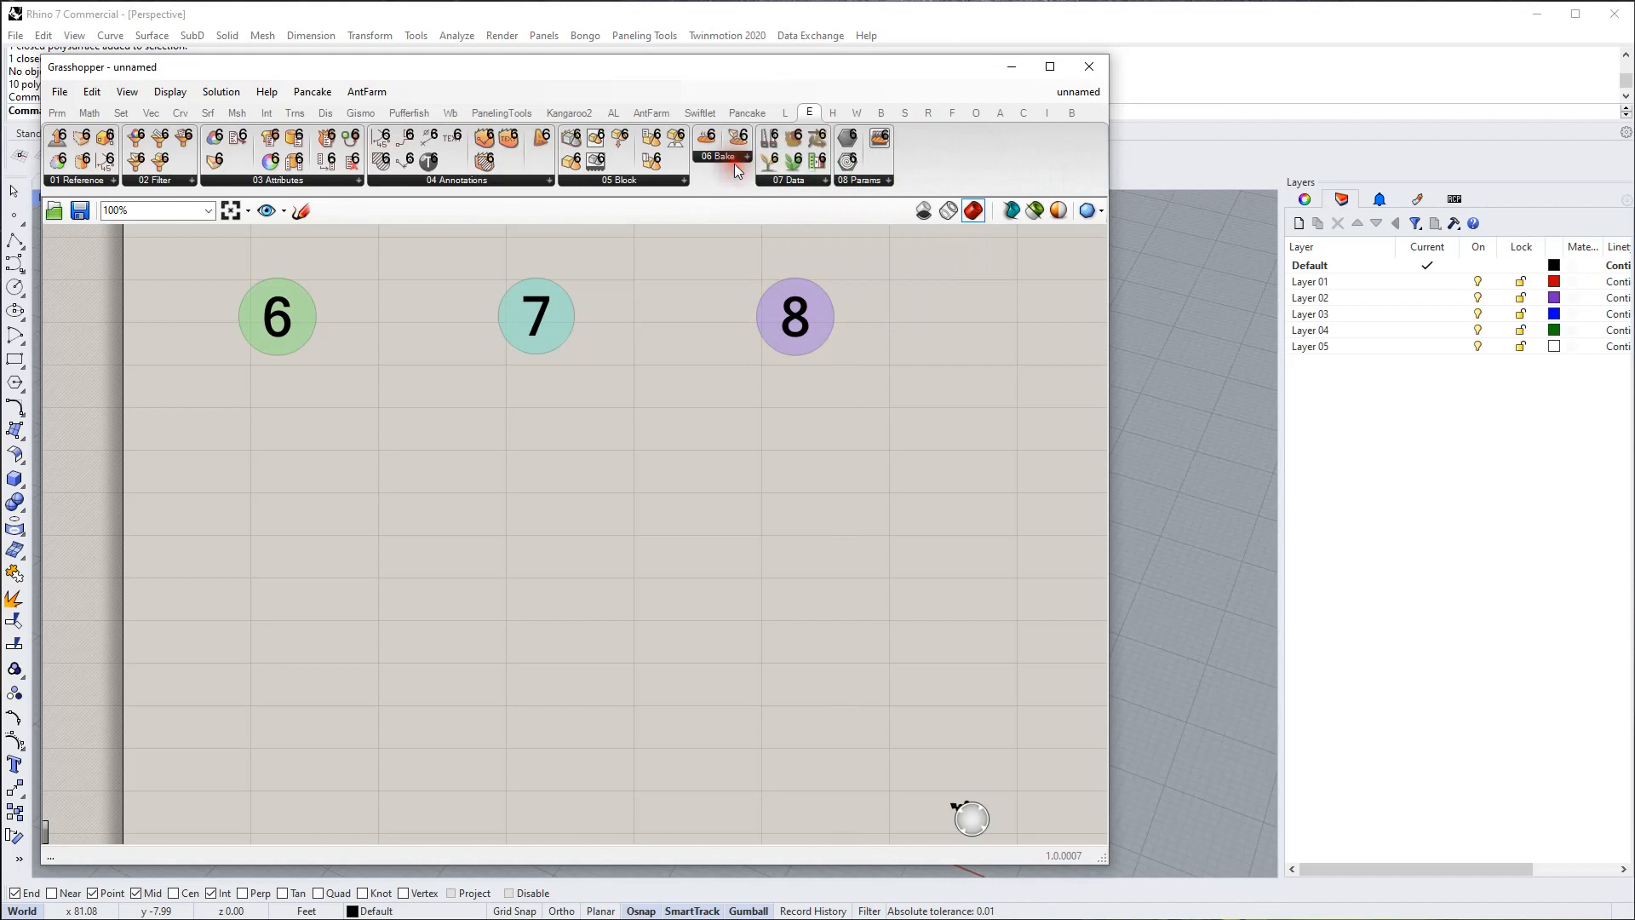
click(719, 145)
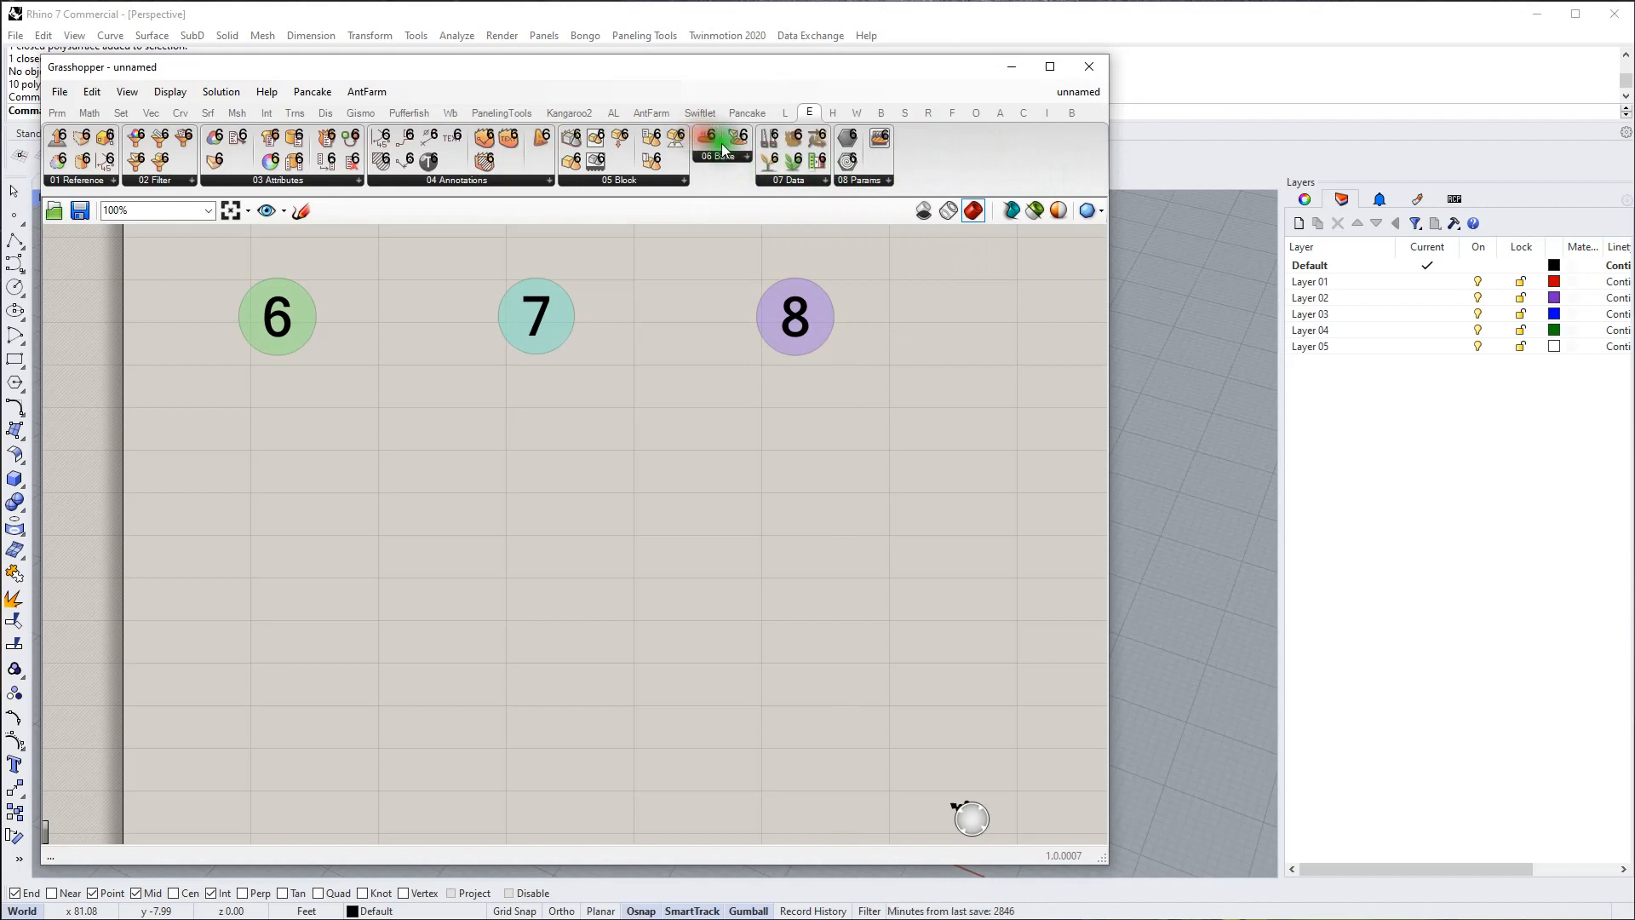
Step: Place a Bake Objects component on the canvas and a Bake/Modify Layer component below and to the right of it
drag(722, 149, 274, 484)
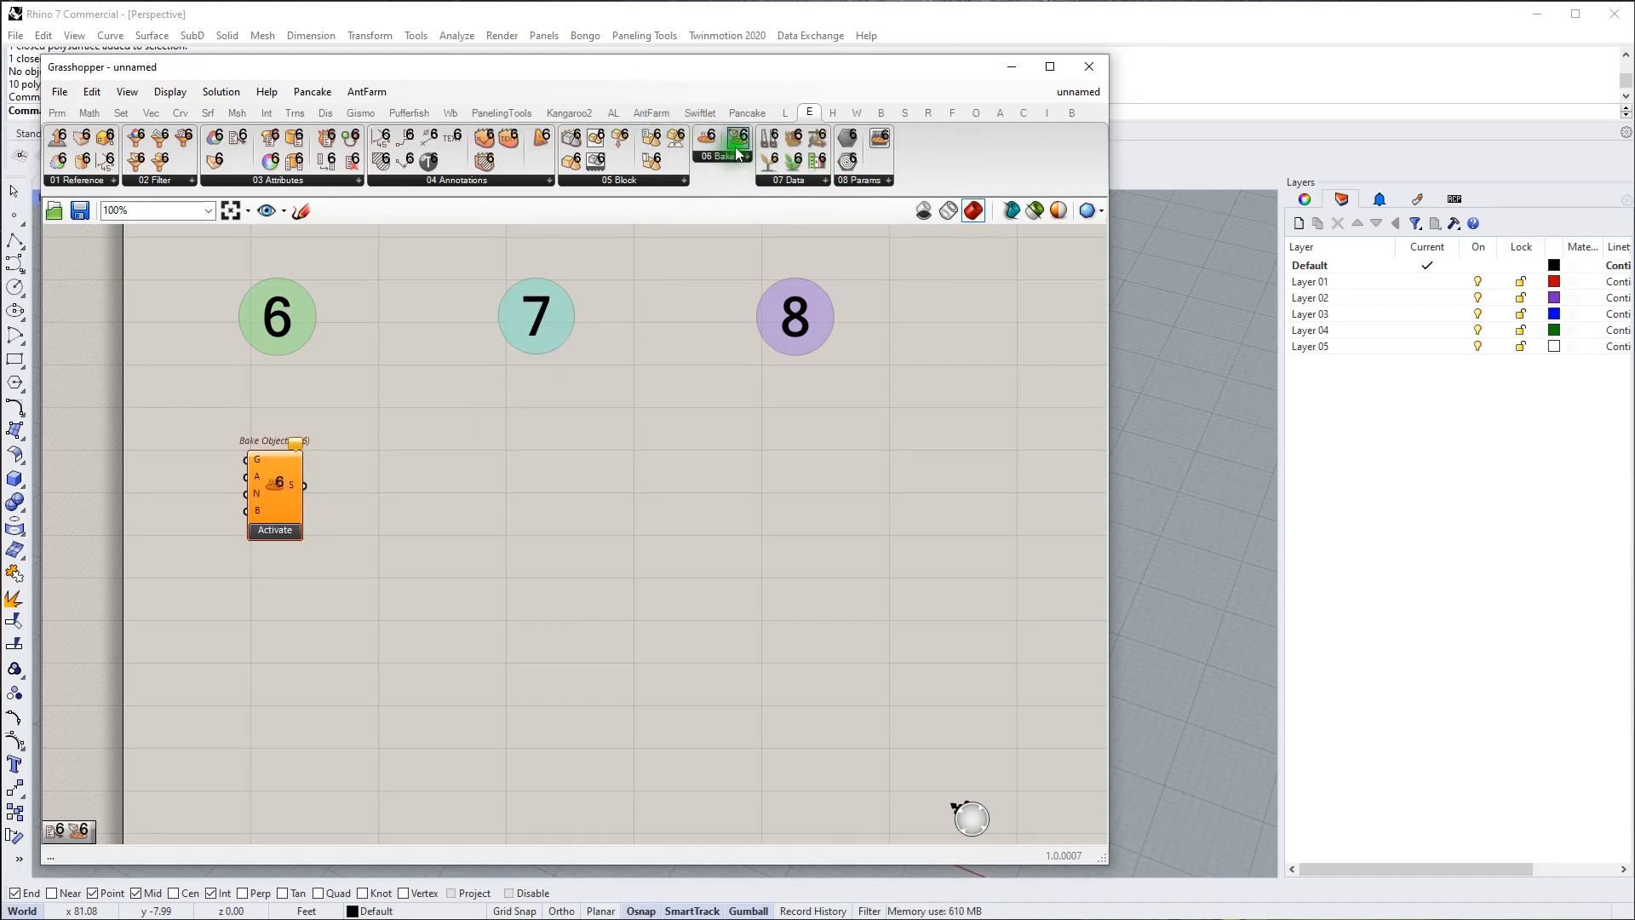
drag(738, 153, 374, 657)
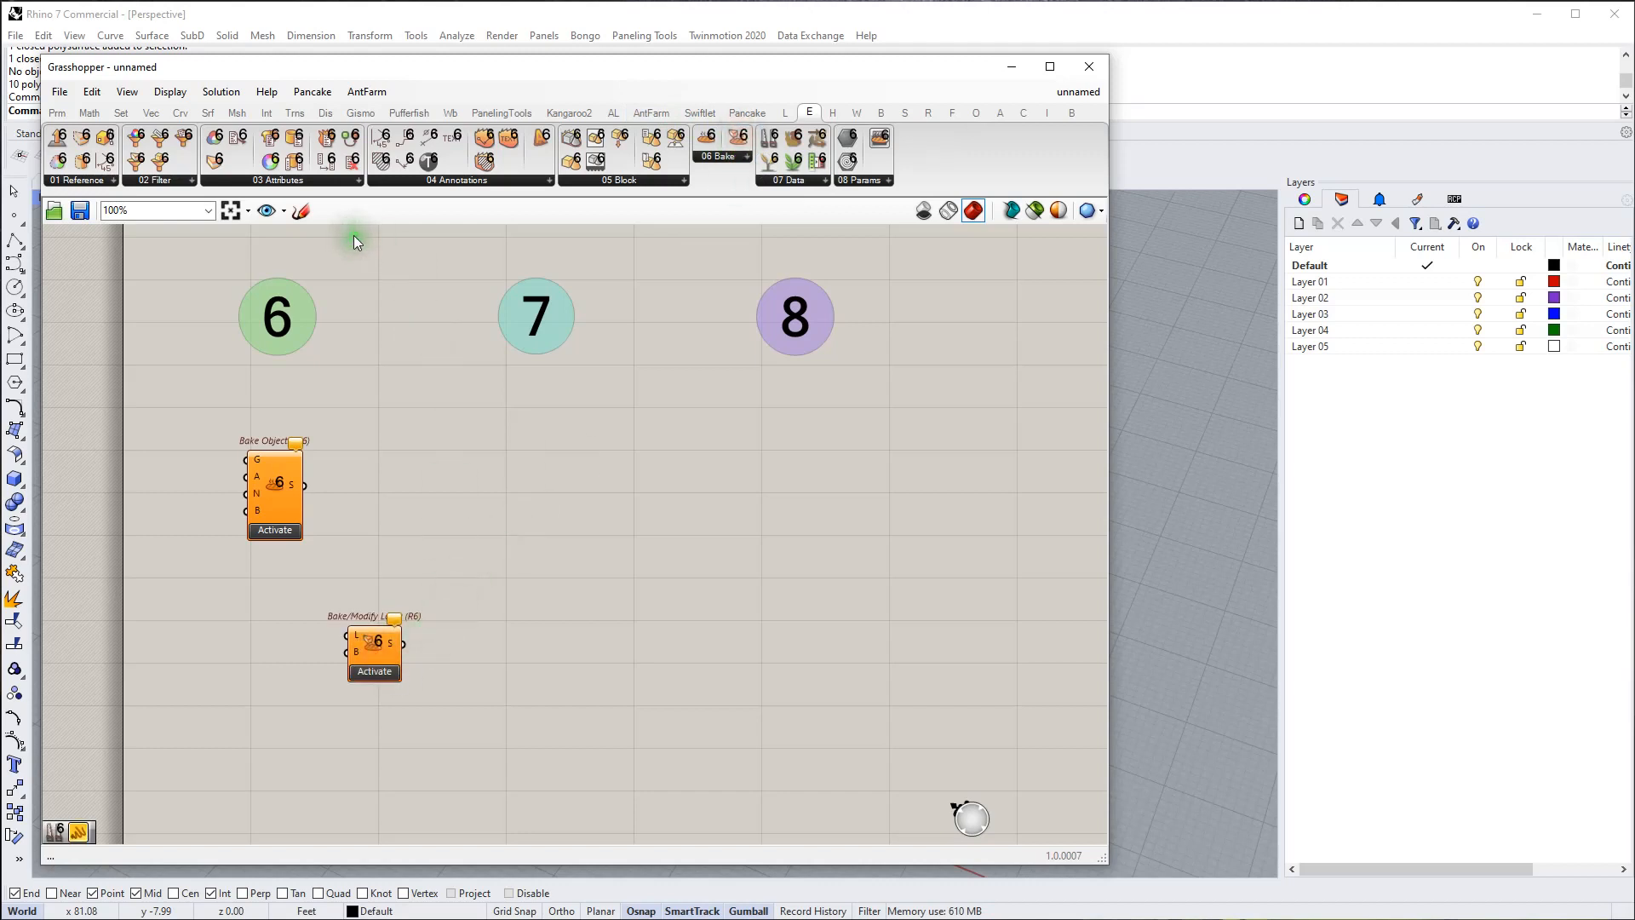
right_drag(499, 609, 482, 483)
scroll(449, 507, up, 2)
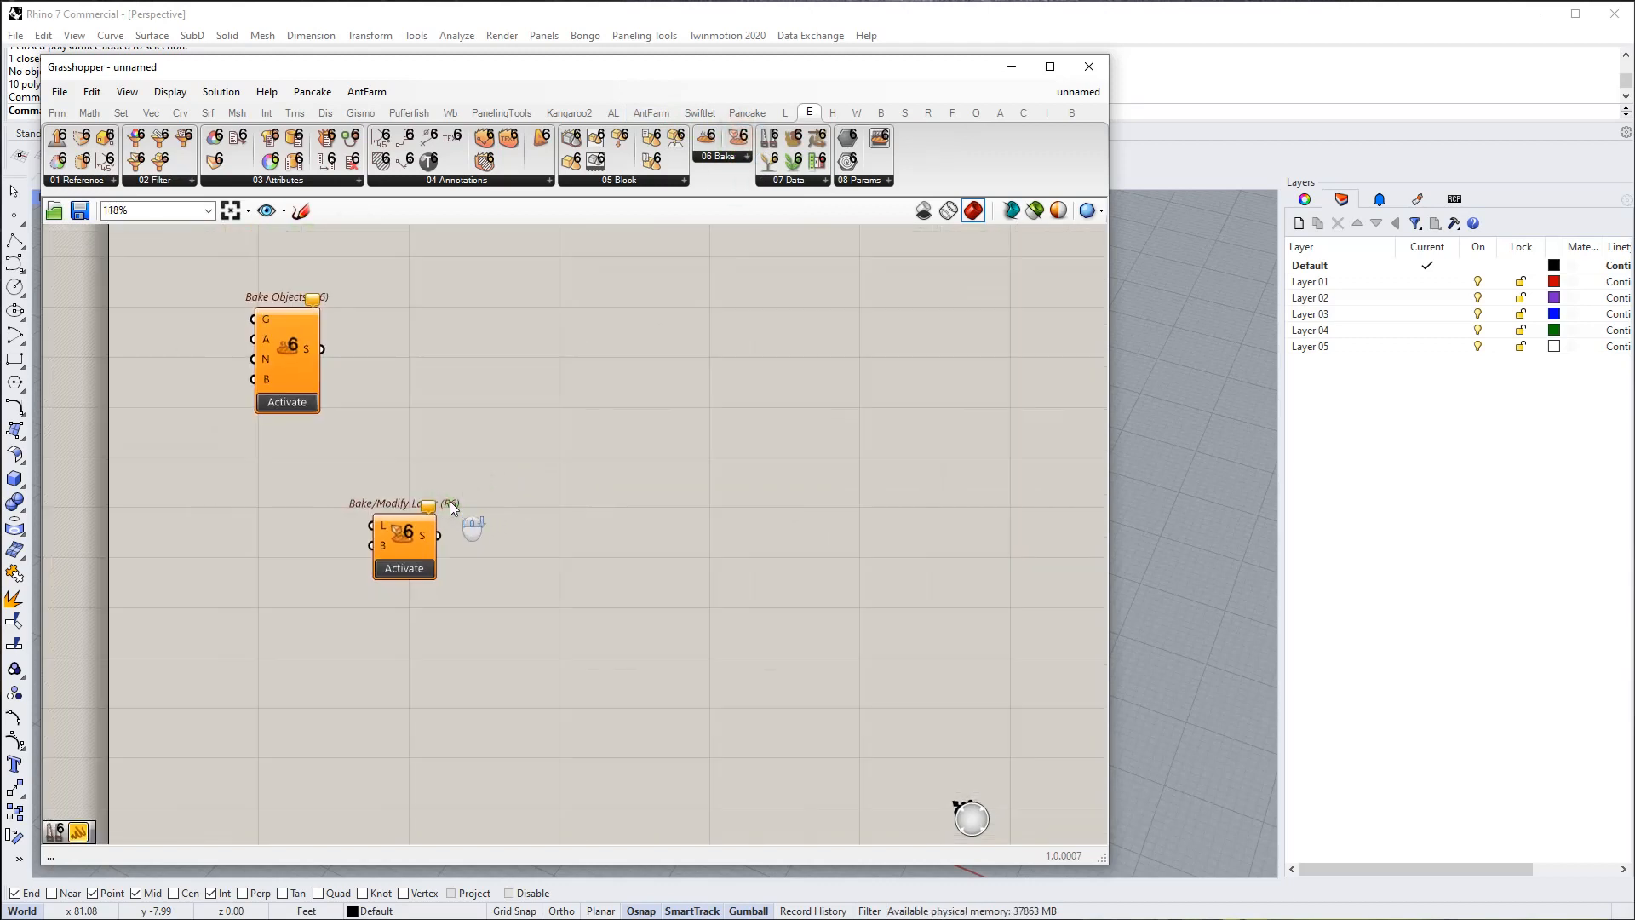
drag(410, 534, 505, 519)
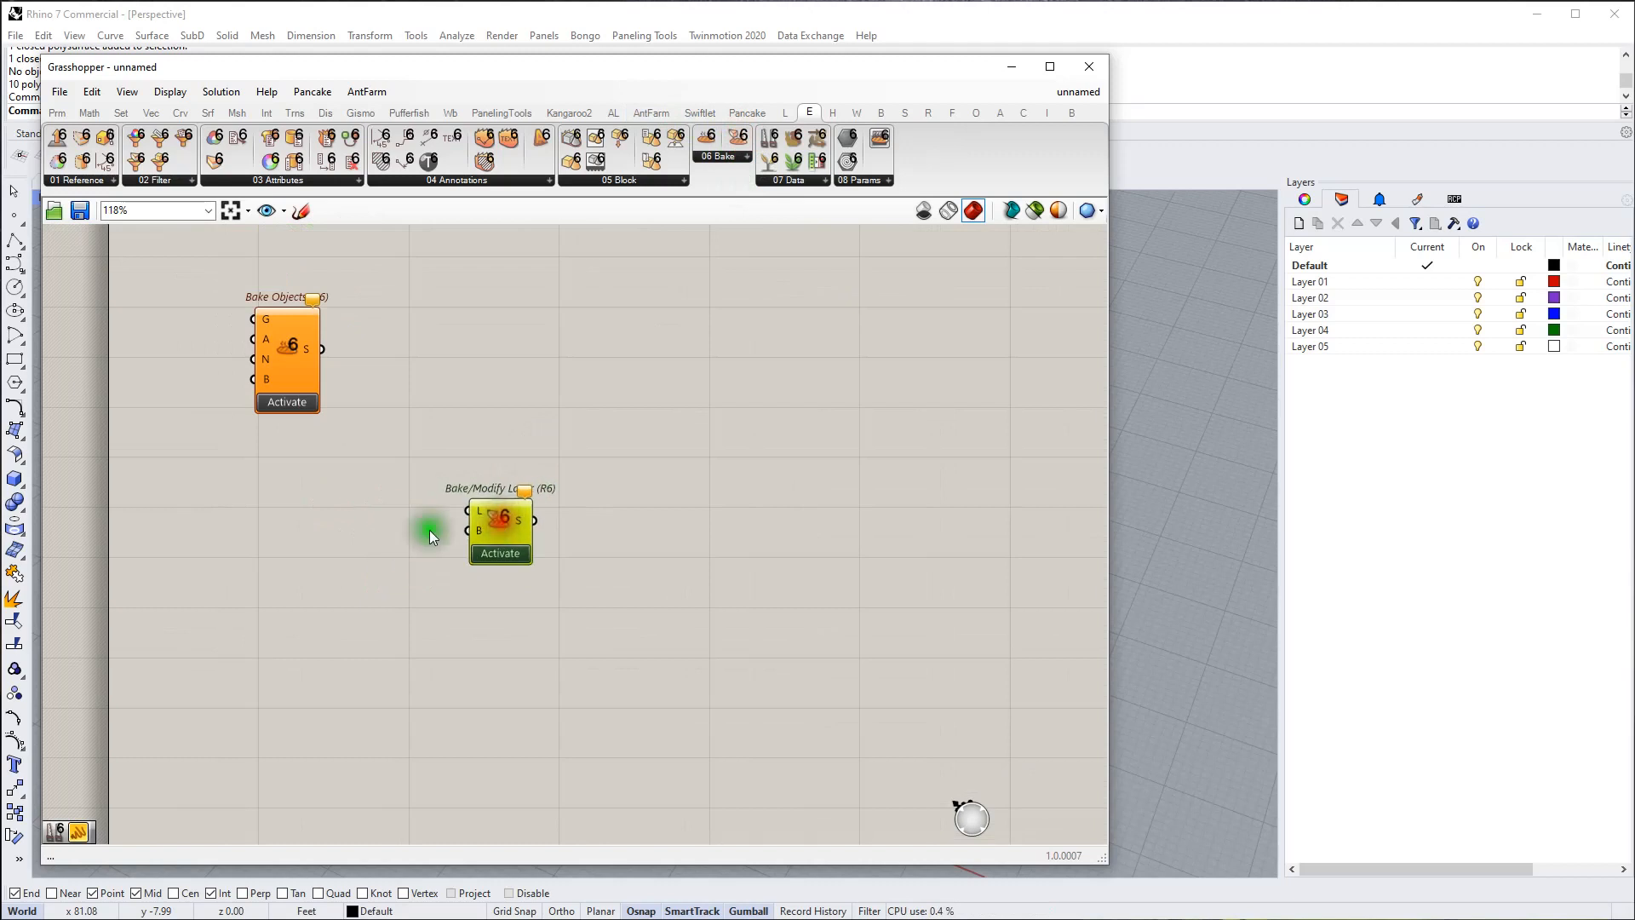
Step: Add a text panel containing AddLayer and connect it to the layer input of Bake/Modify Layer
double_click(405, 527)
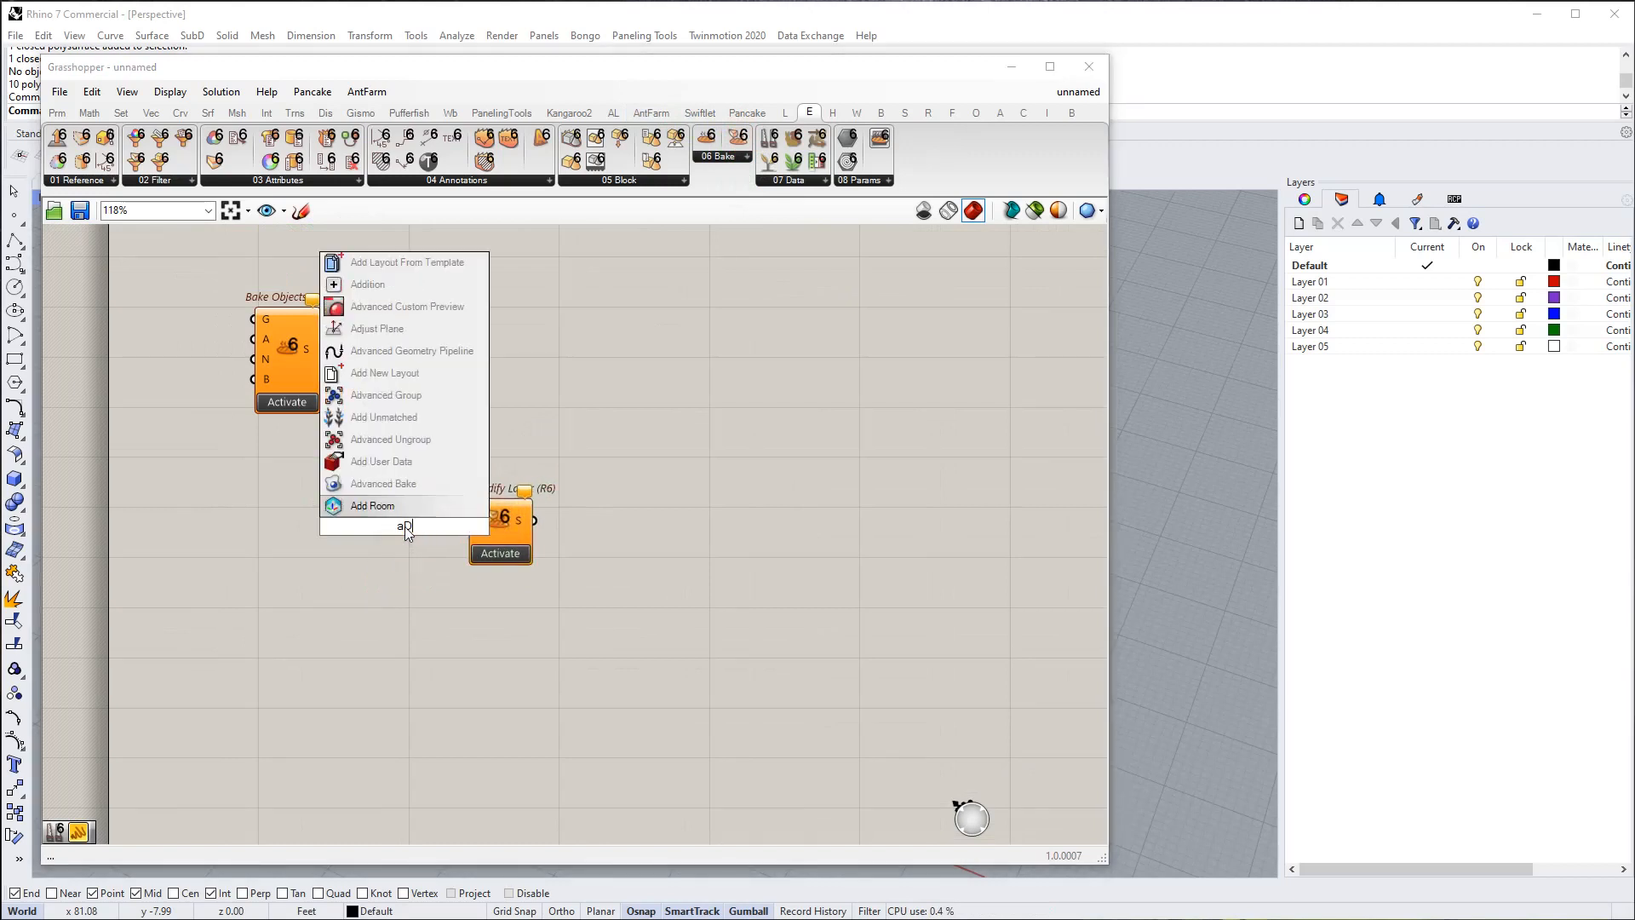
text(//)
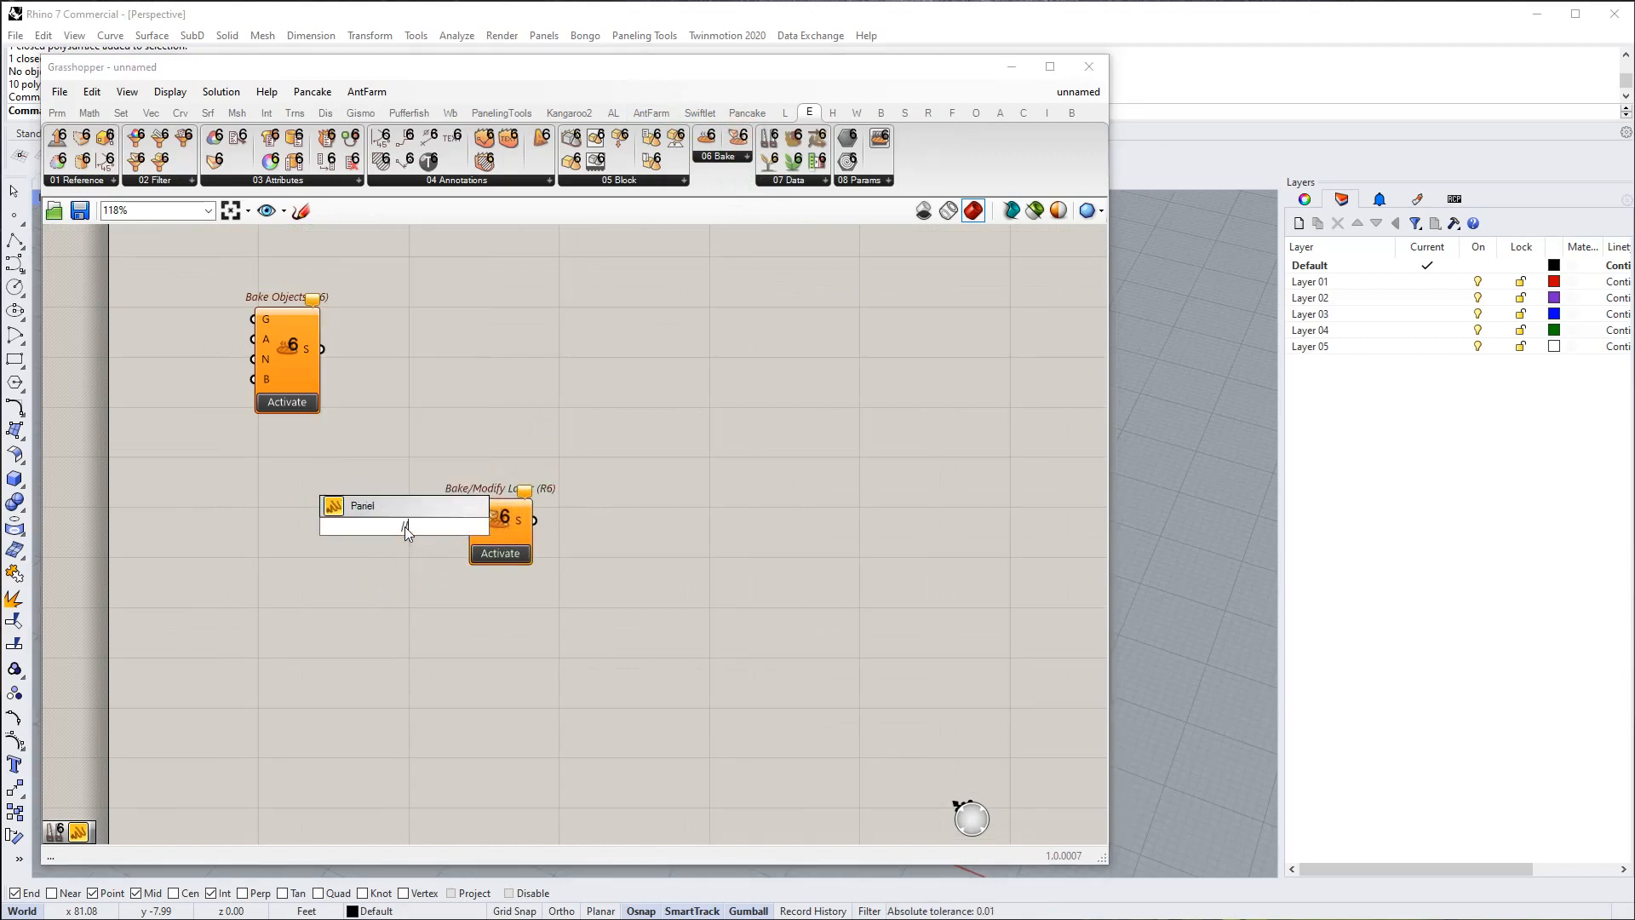
text(AddLayer)
key(Return)
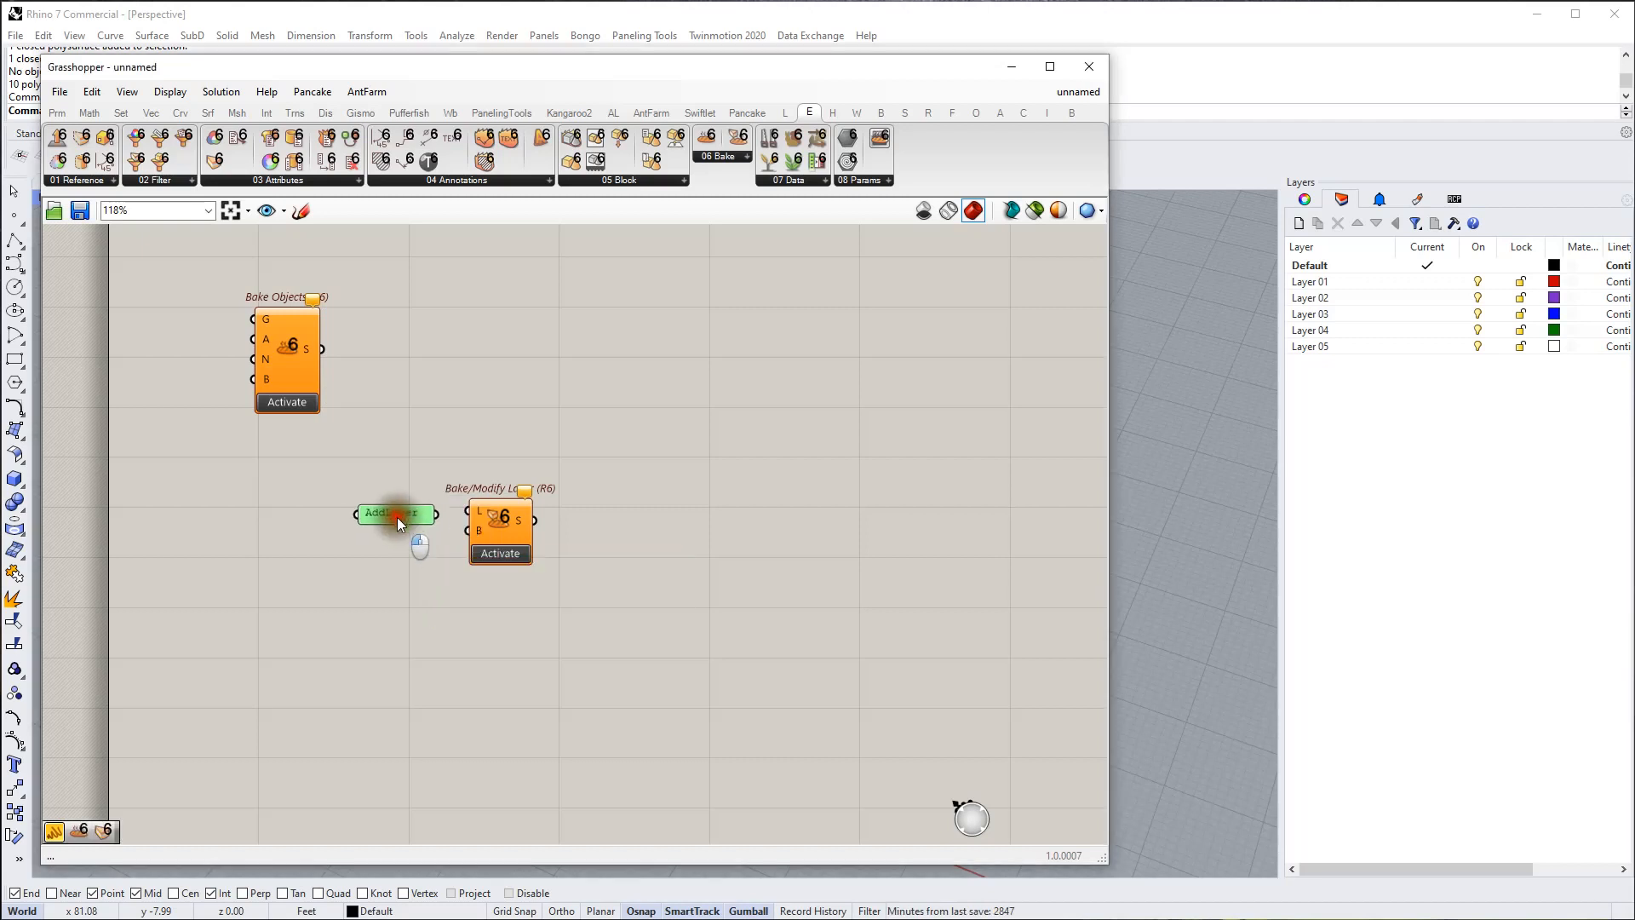
drag(438, 509, 470, 511)
Step: Add a Button component below the AddLayer panel and connect it to the Bake input of Bake/Modify Layer
double_click(416, 601)
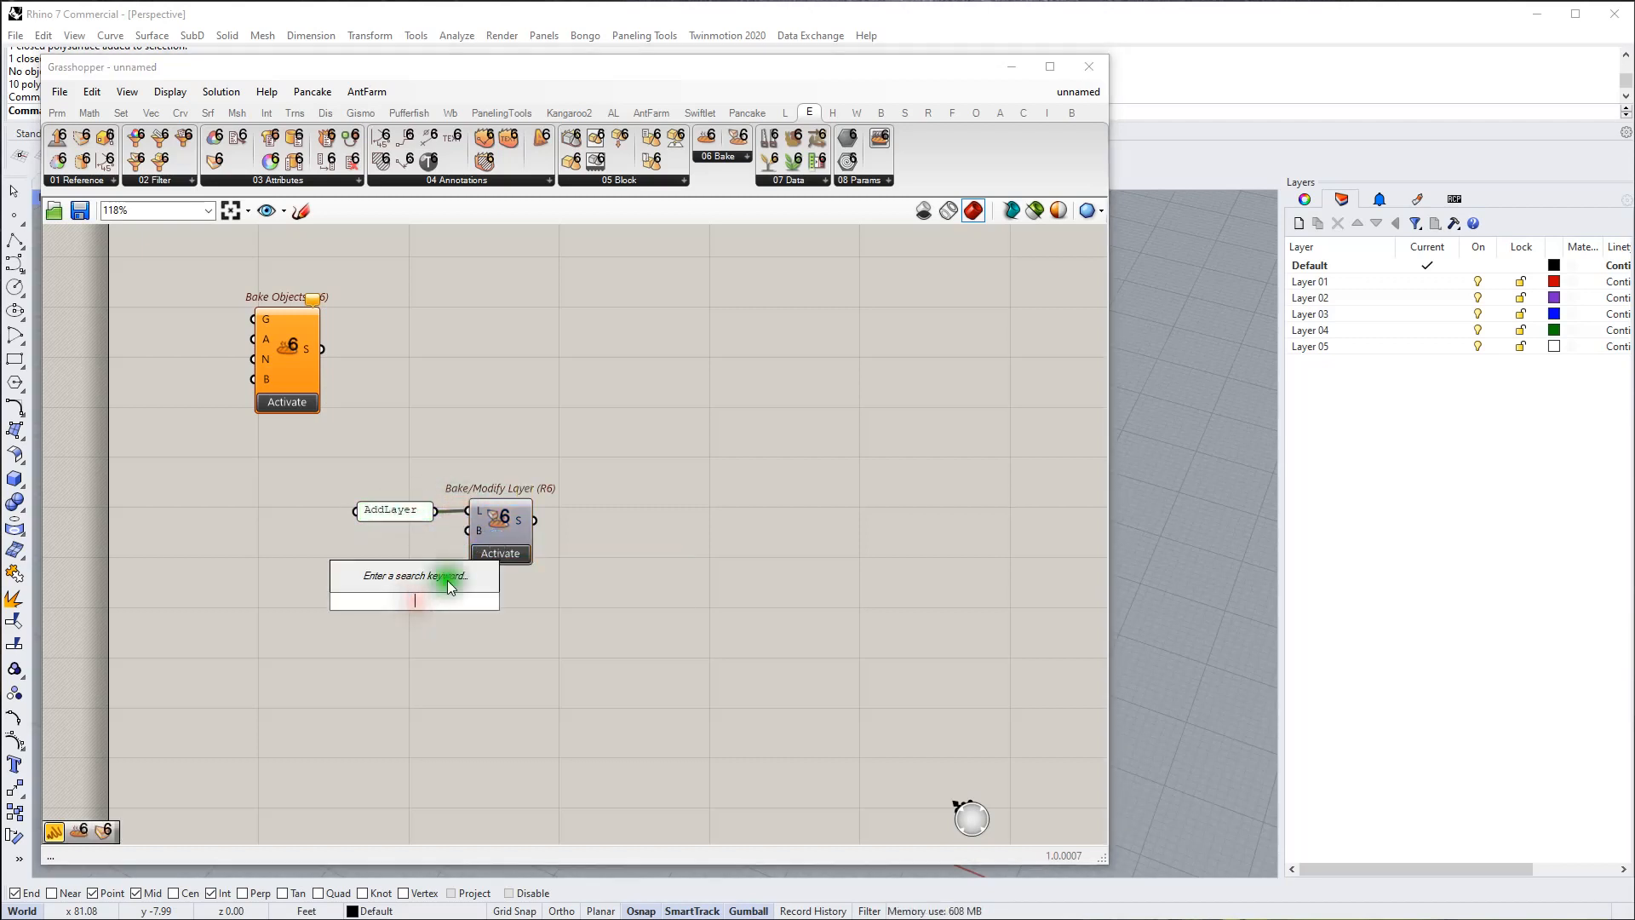
double_click(414, 538)
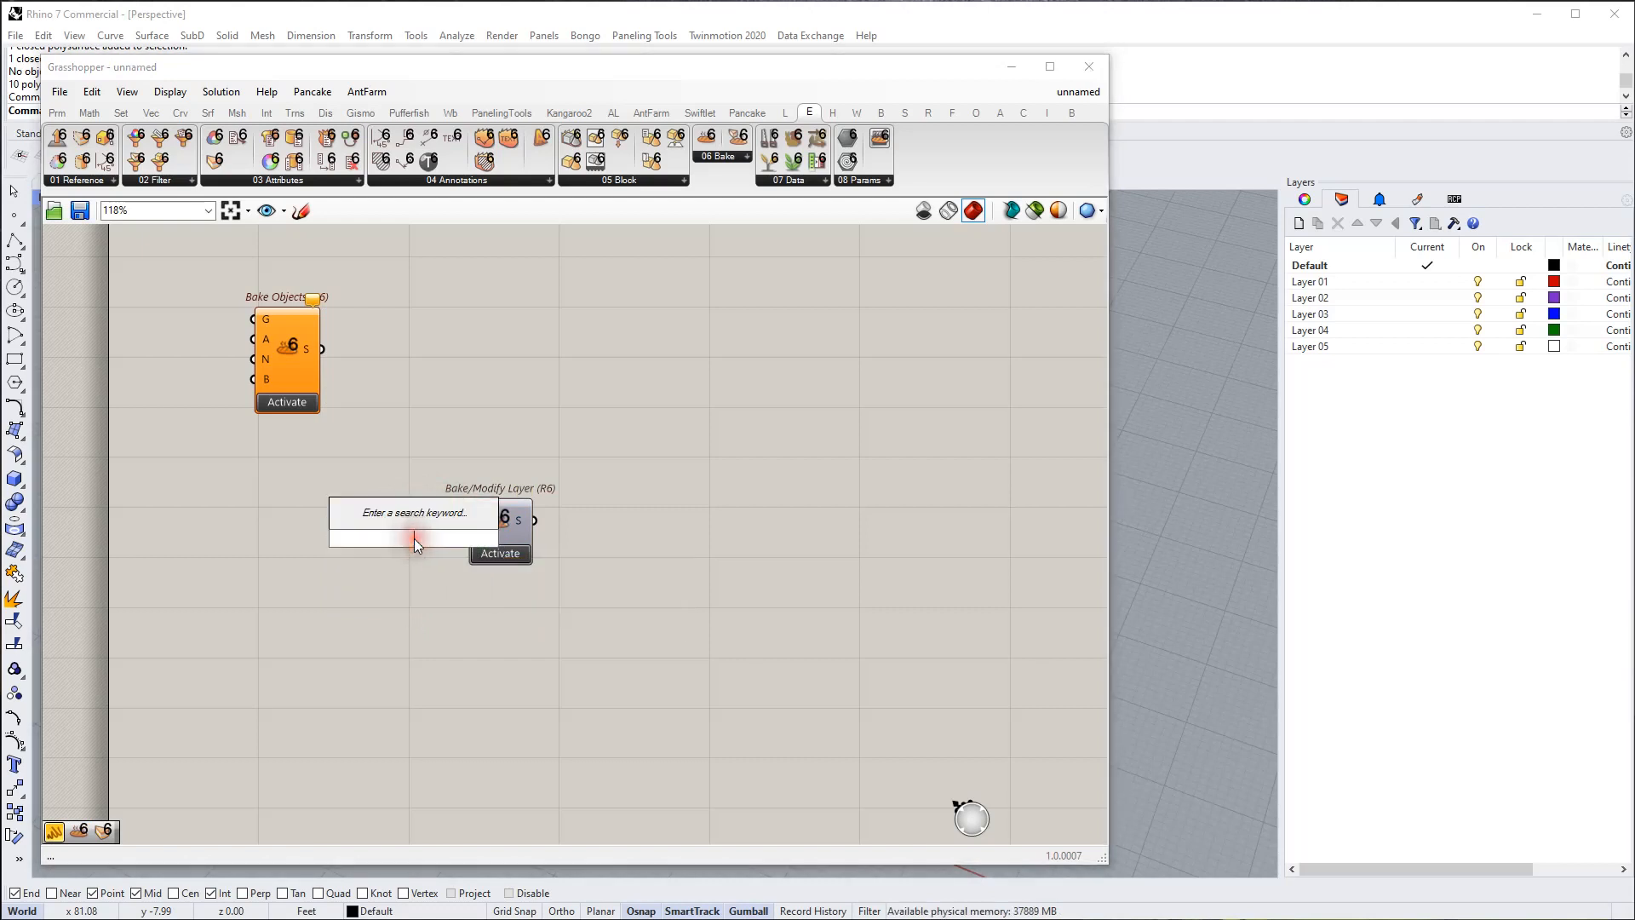
text(button)
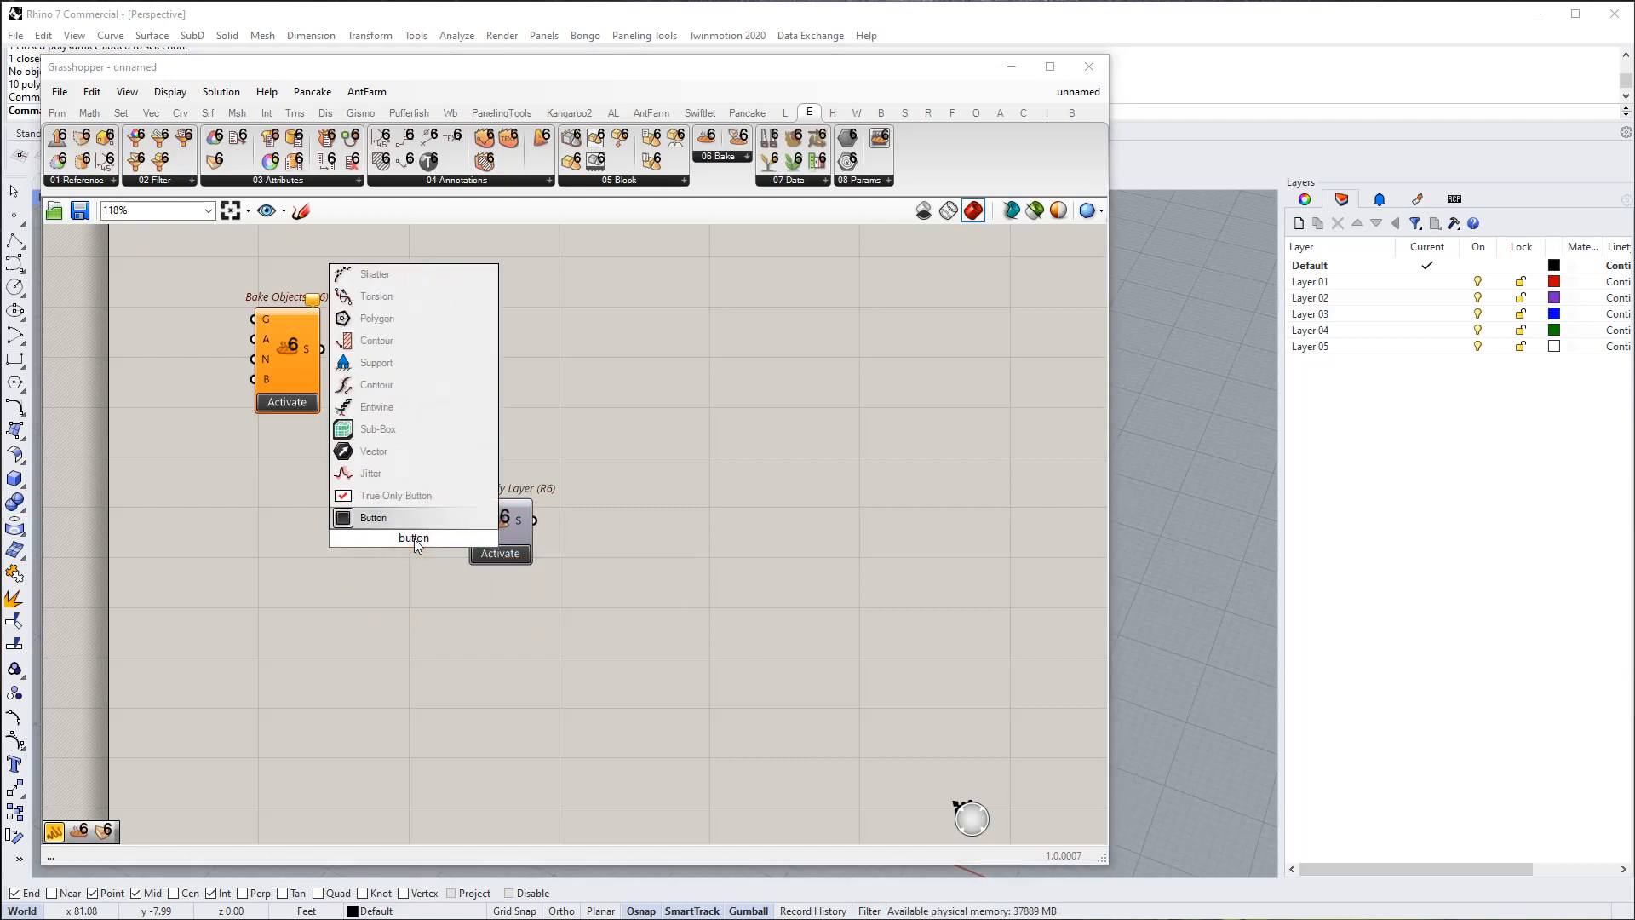
click(419, 532)
click(424, 516)
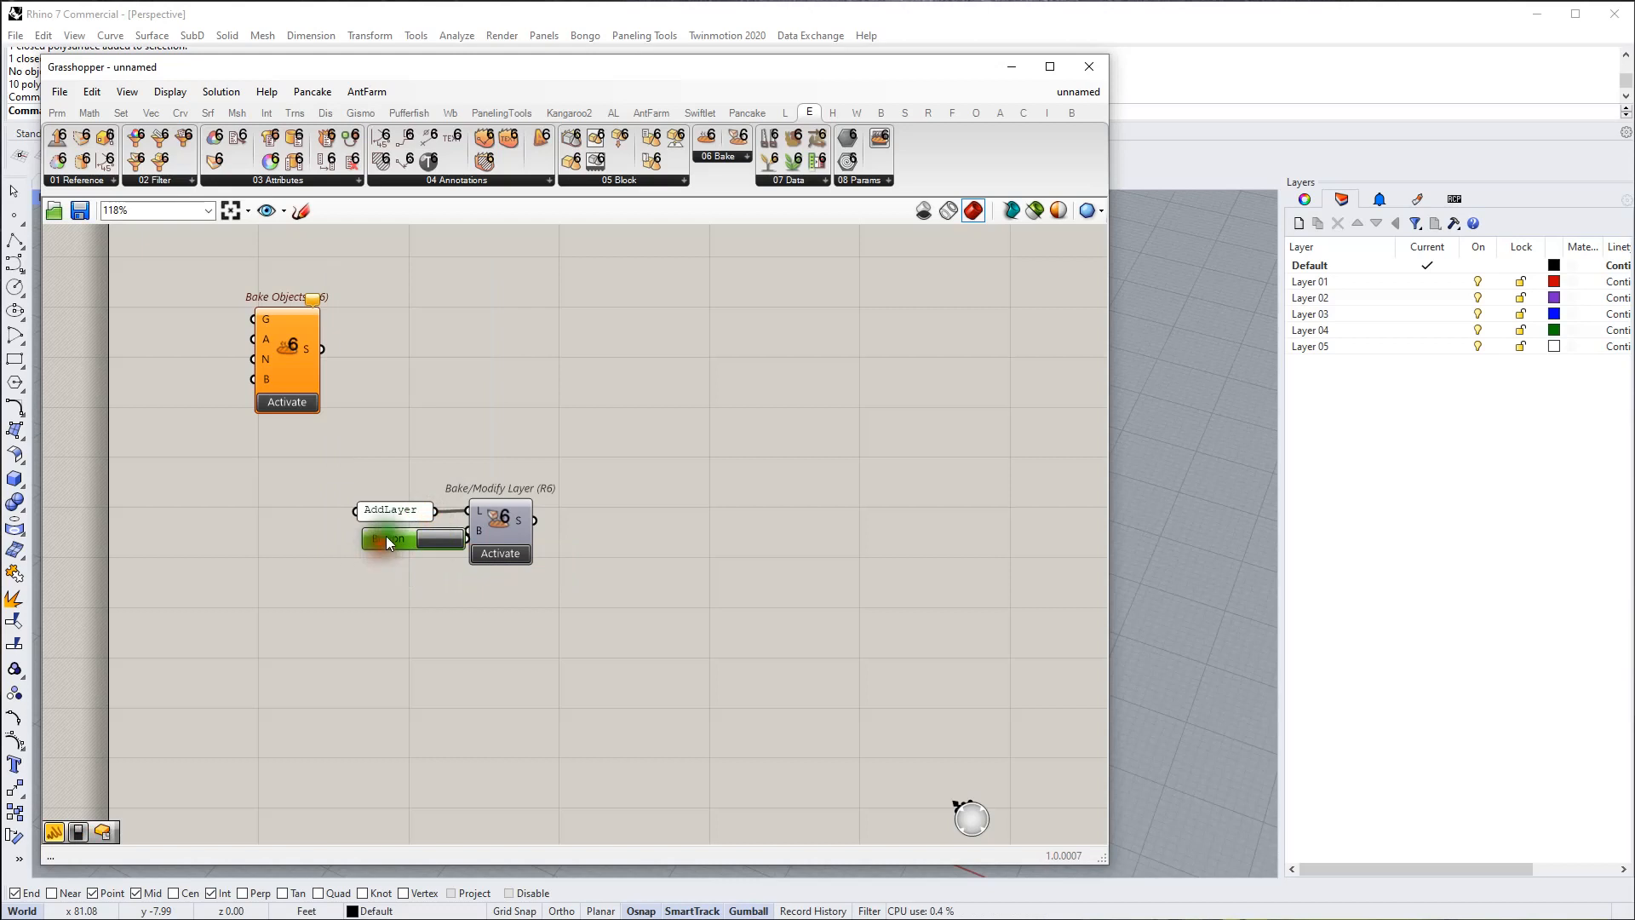
mouse_move(386, 543)
mouse_down()
mouse_move(347, 562)
mouse_move(466, 533)
mouse_up()
Step: Trigger the bake with the Button component to create the AddLayer layer, and check it in the layer list
right_drag(505, 613, 481, 650)
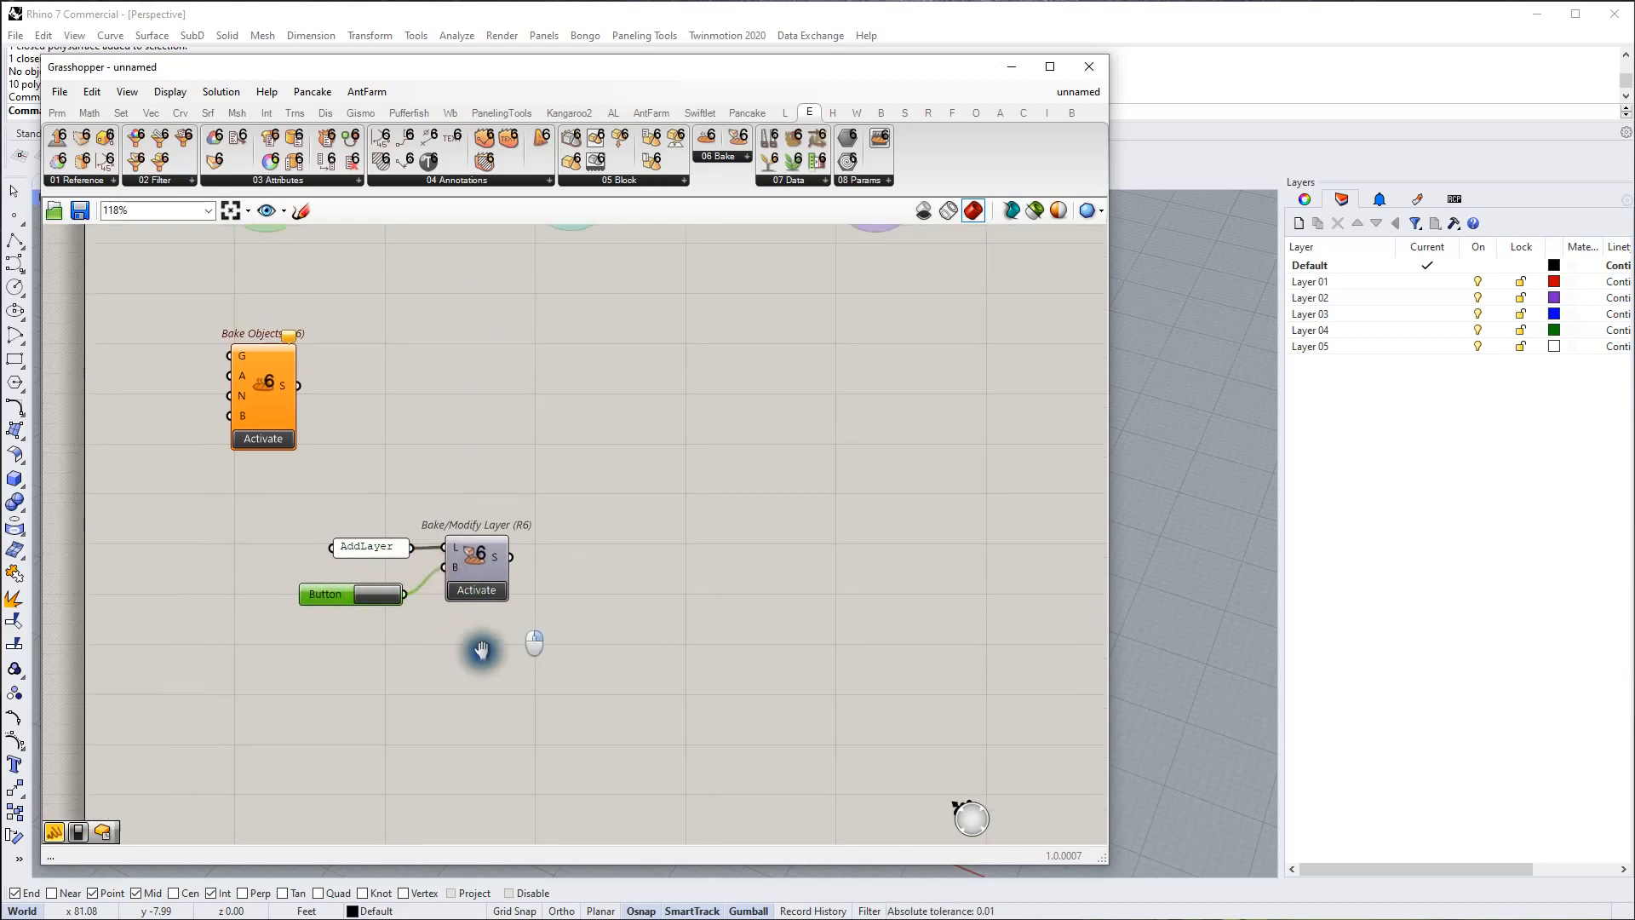
scroll(468, 605, up, 3)
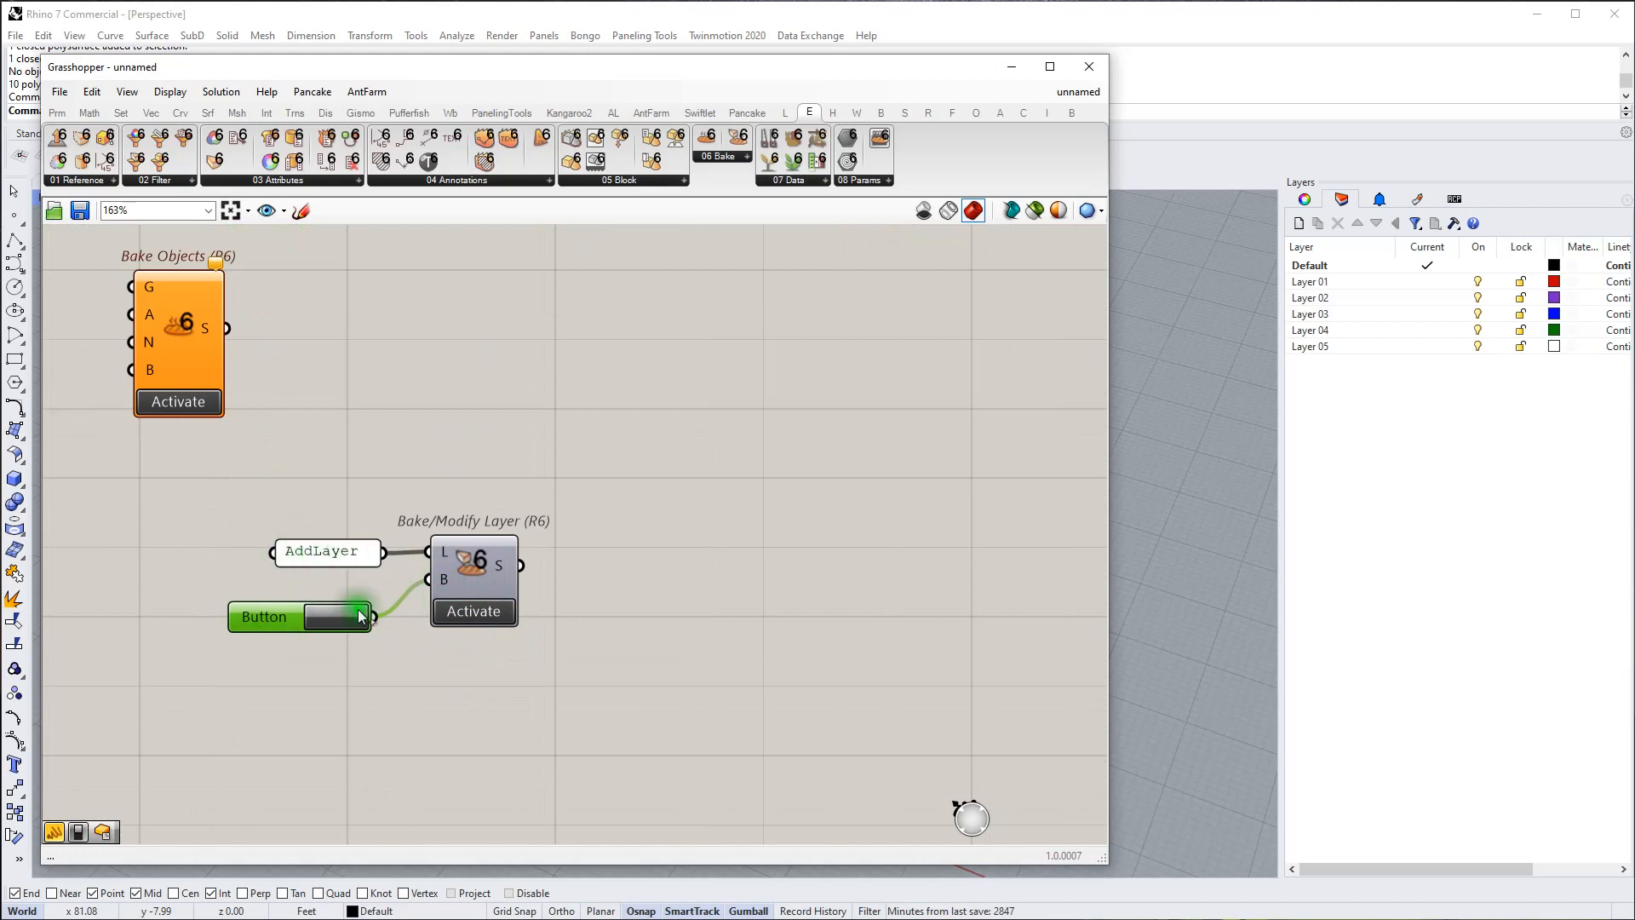
mouse_move(446, 579)
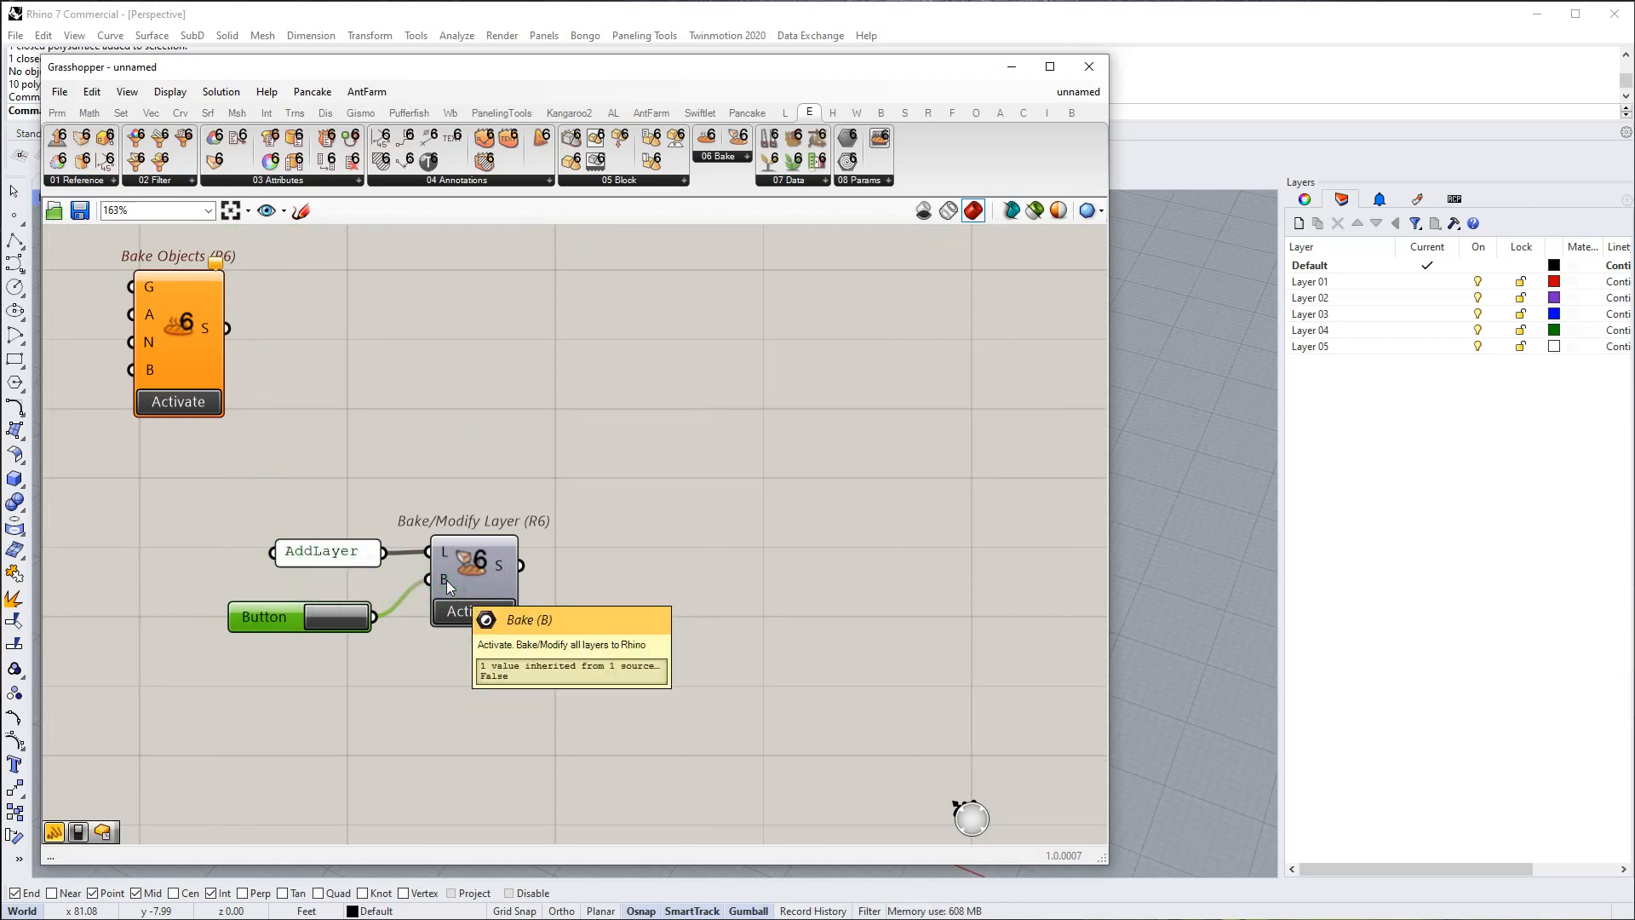
click(503, 396)
click(502, 428)
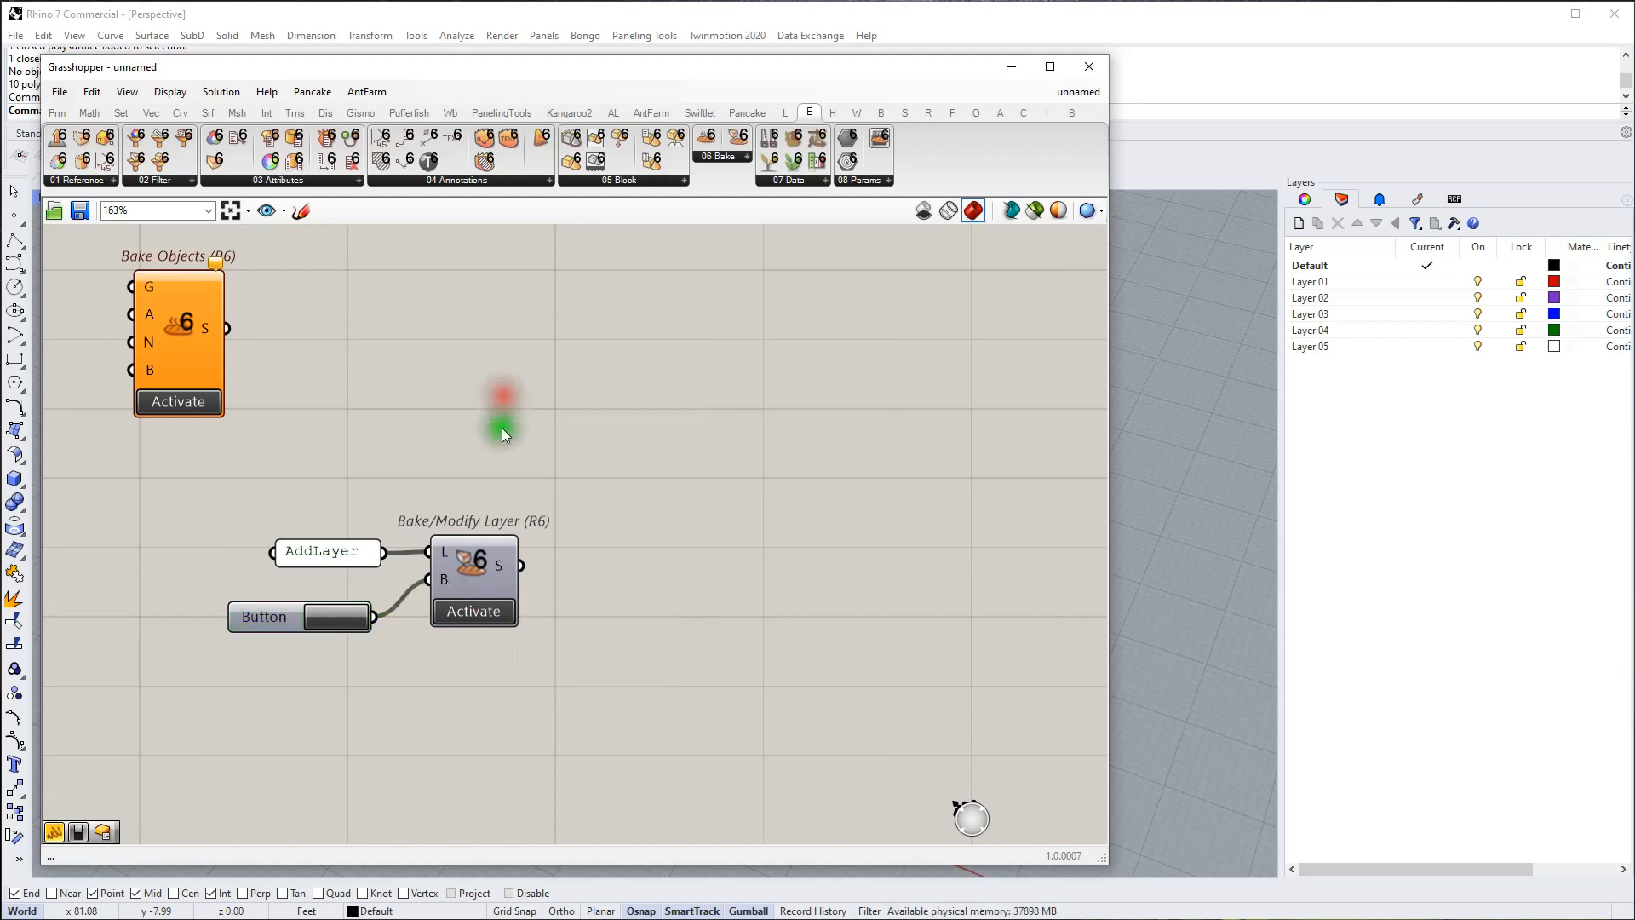
click(336, 621)
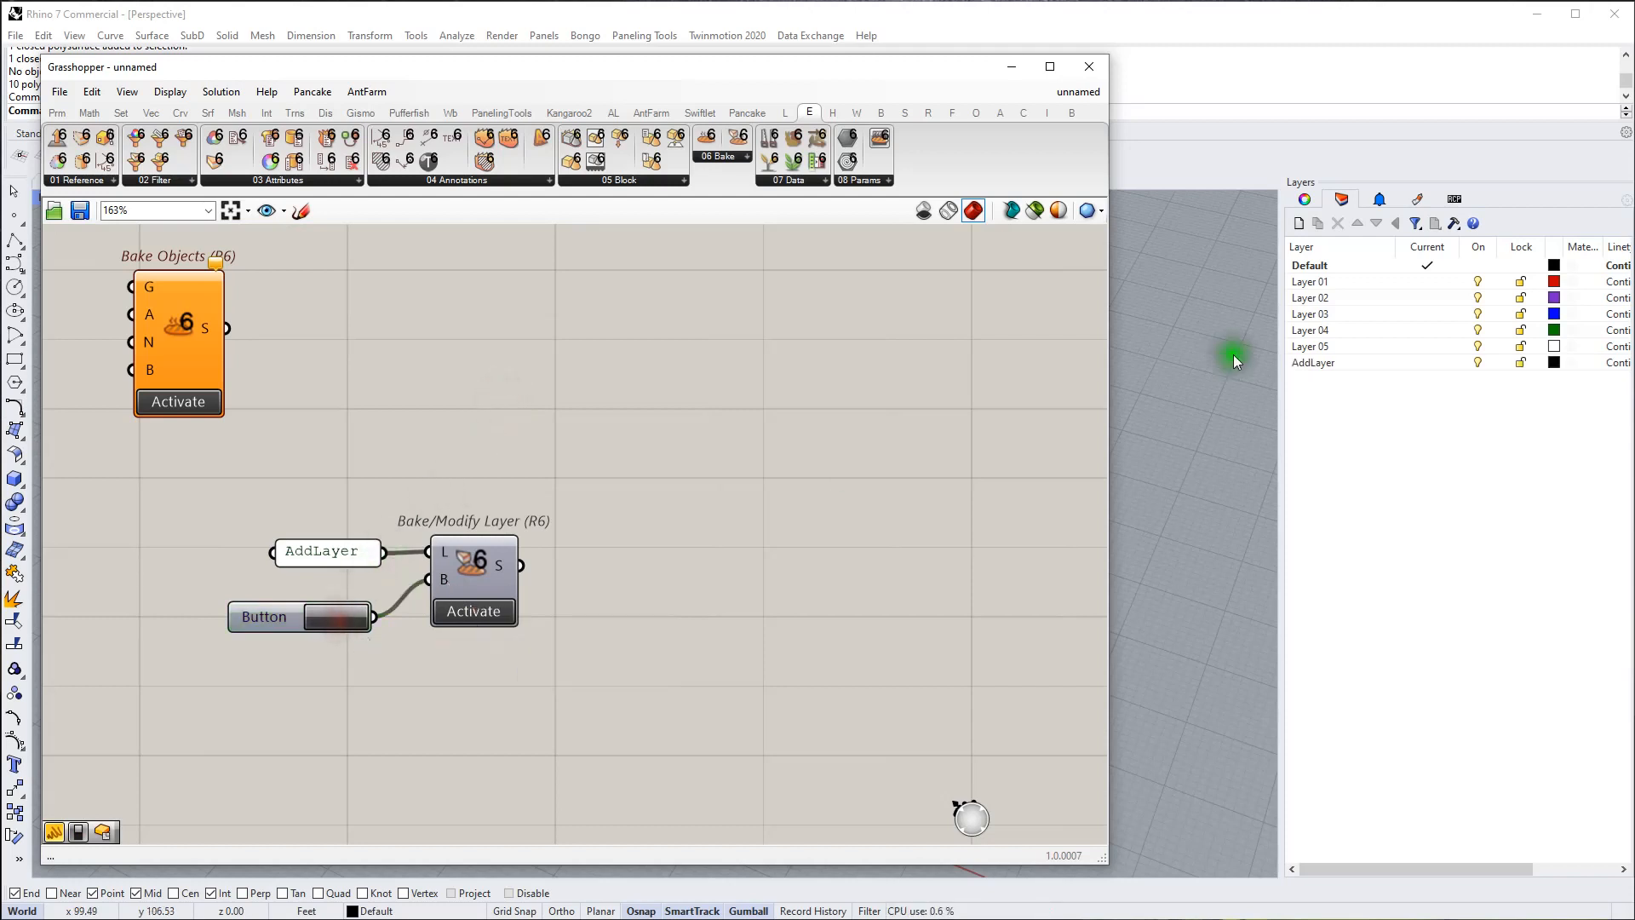
click(1381, 363)
click(929, 564)
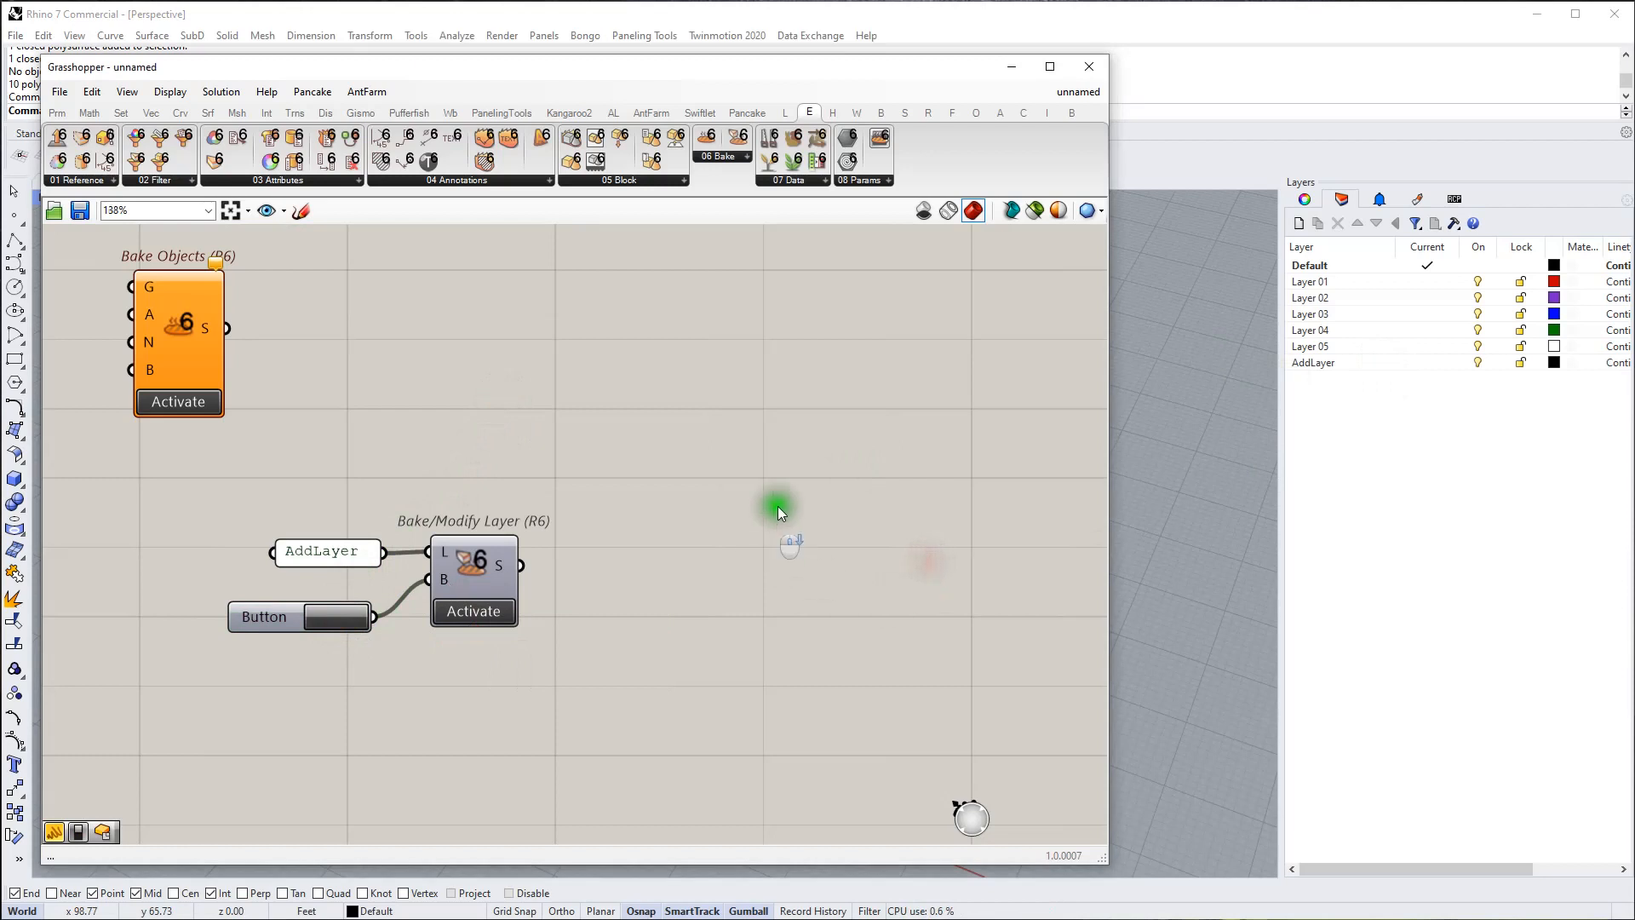
Step: Add a Define Layer component and place it below Bake Objects, left of the AddLayer panel
scroll(779, 505, down, 3)
scroll(646, 492, up, 1)
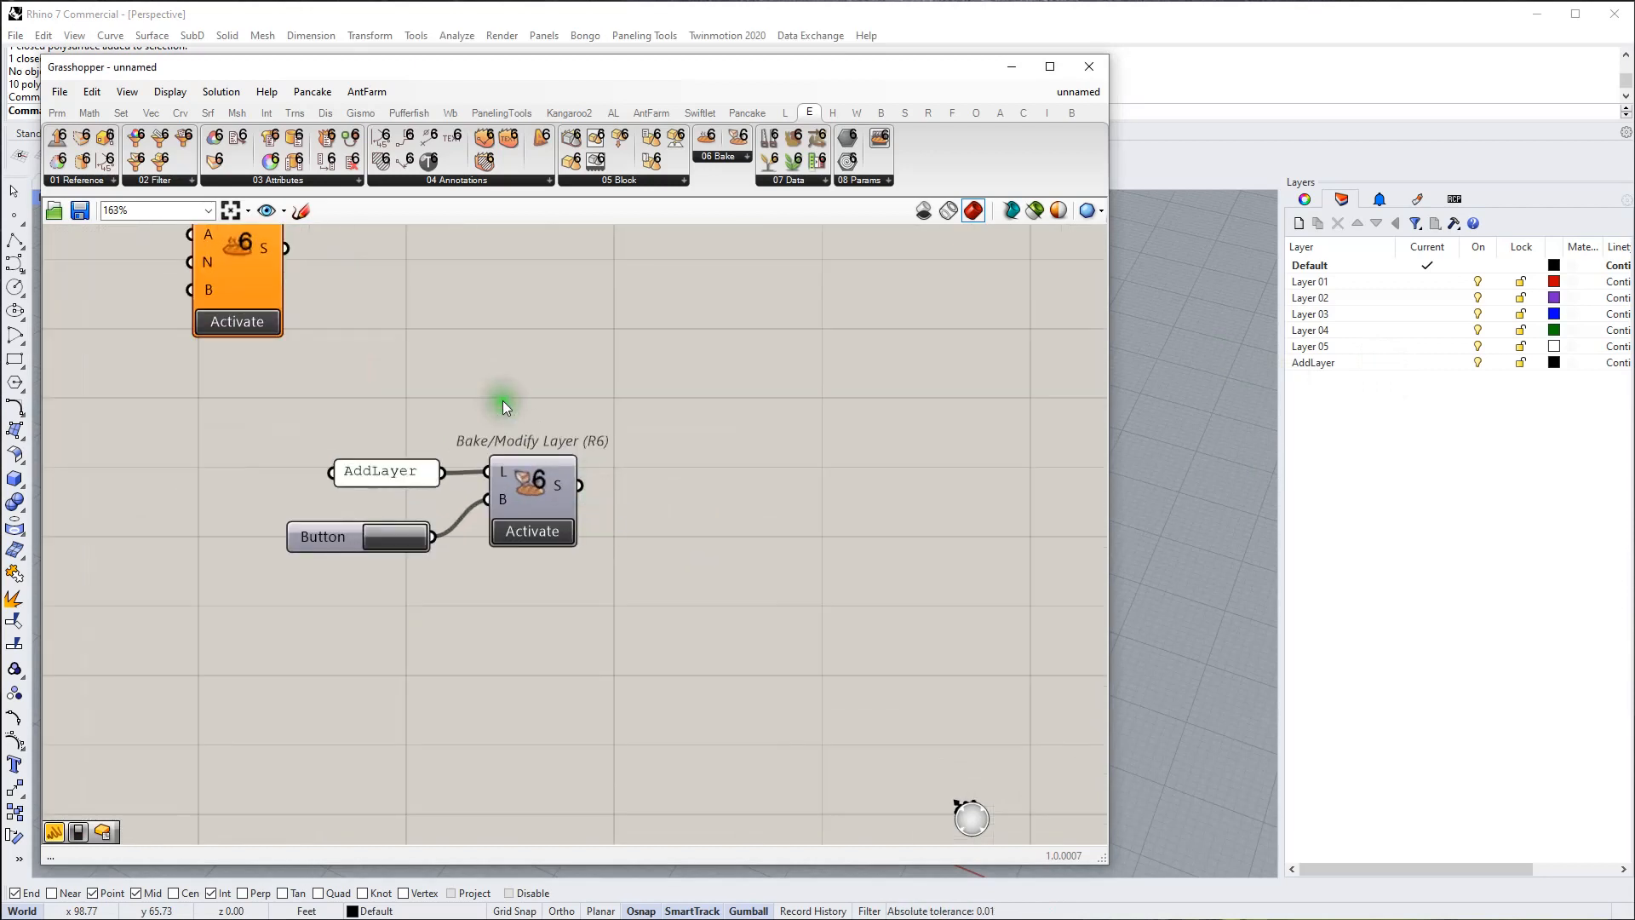
right_drag(503, 401, 545, 457)
double_click(545, 458)
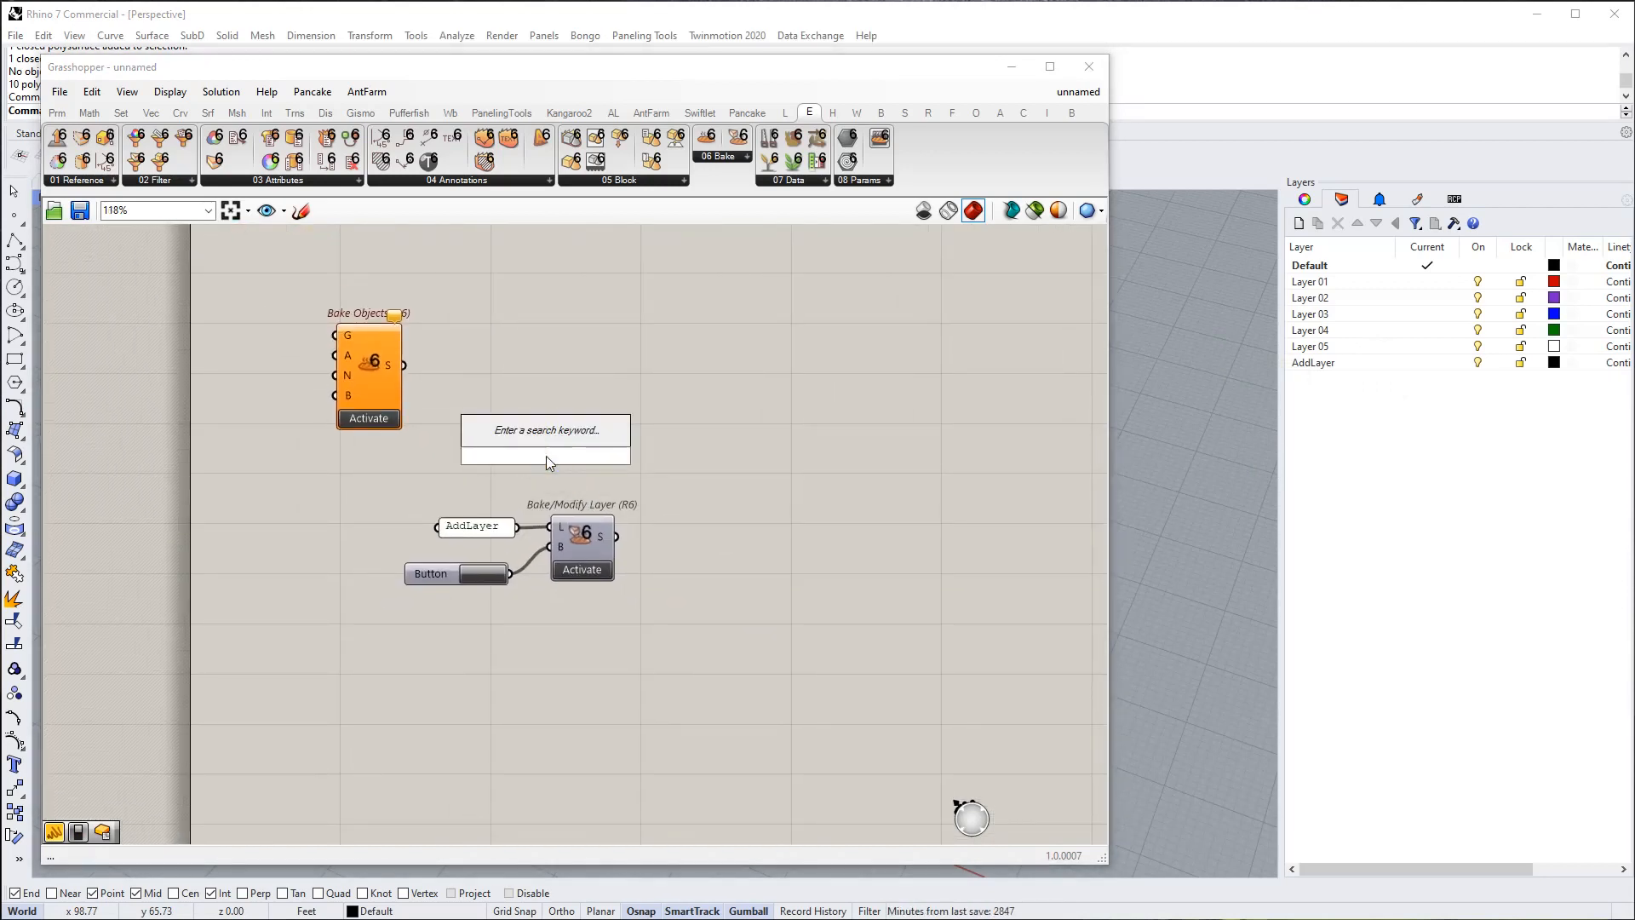
text(defin layer)
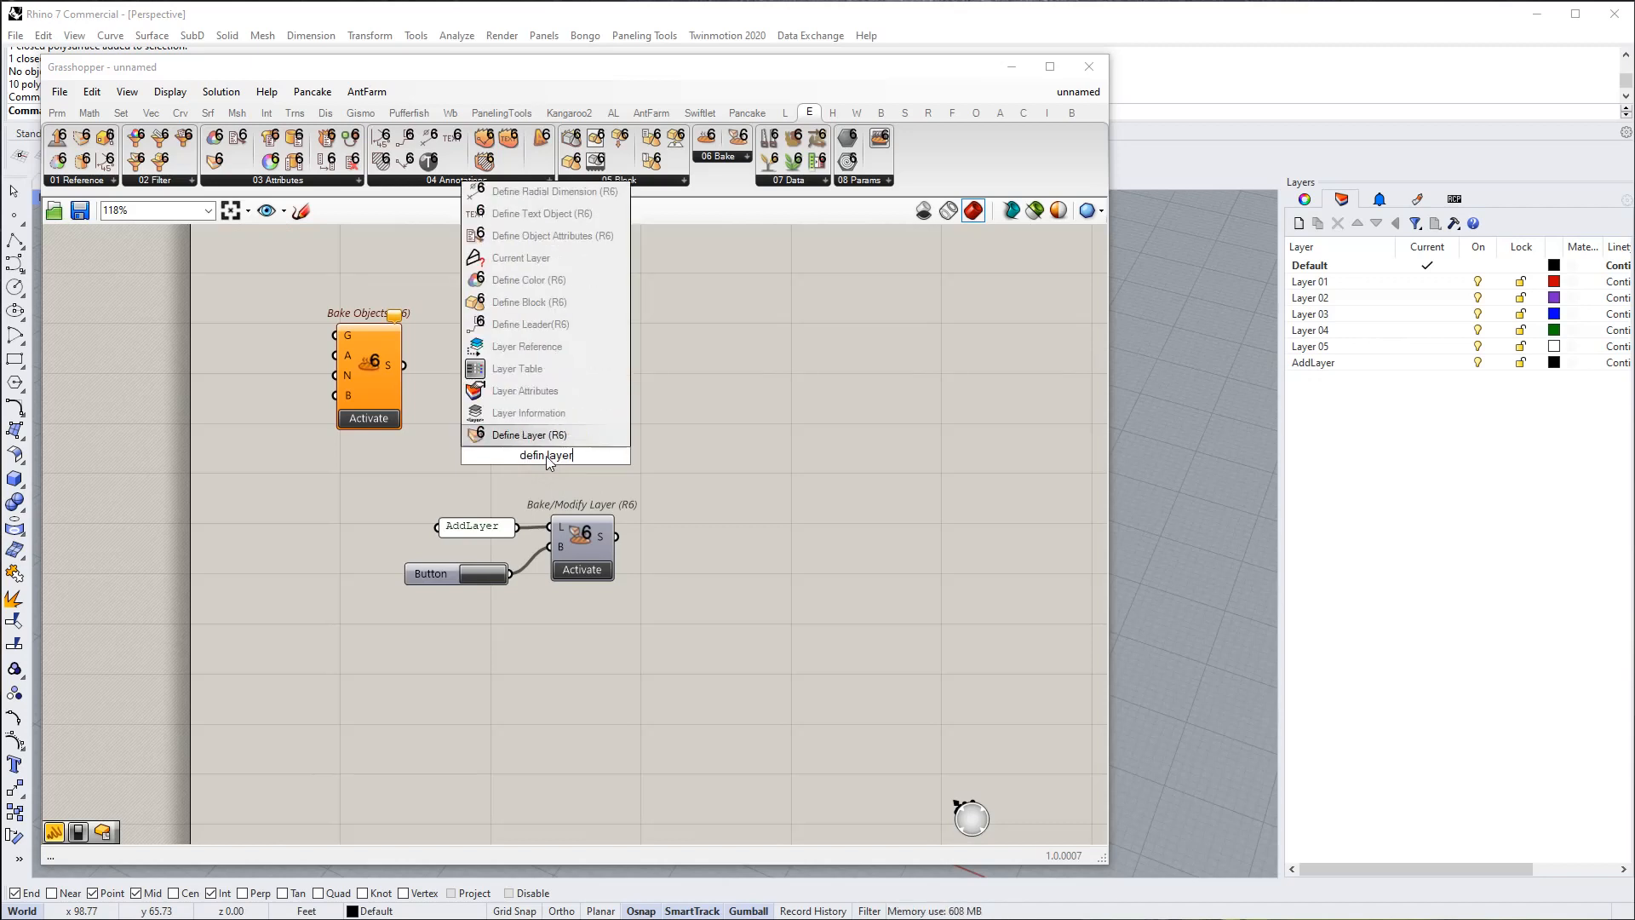
key(Return)
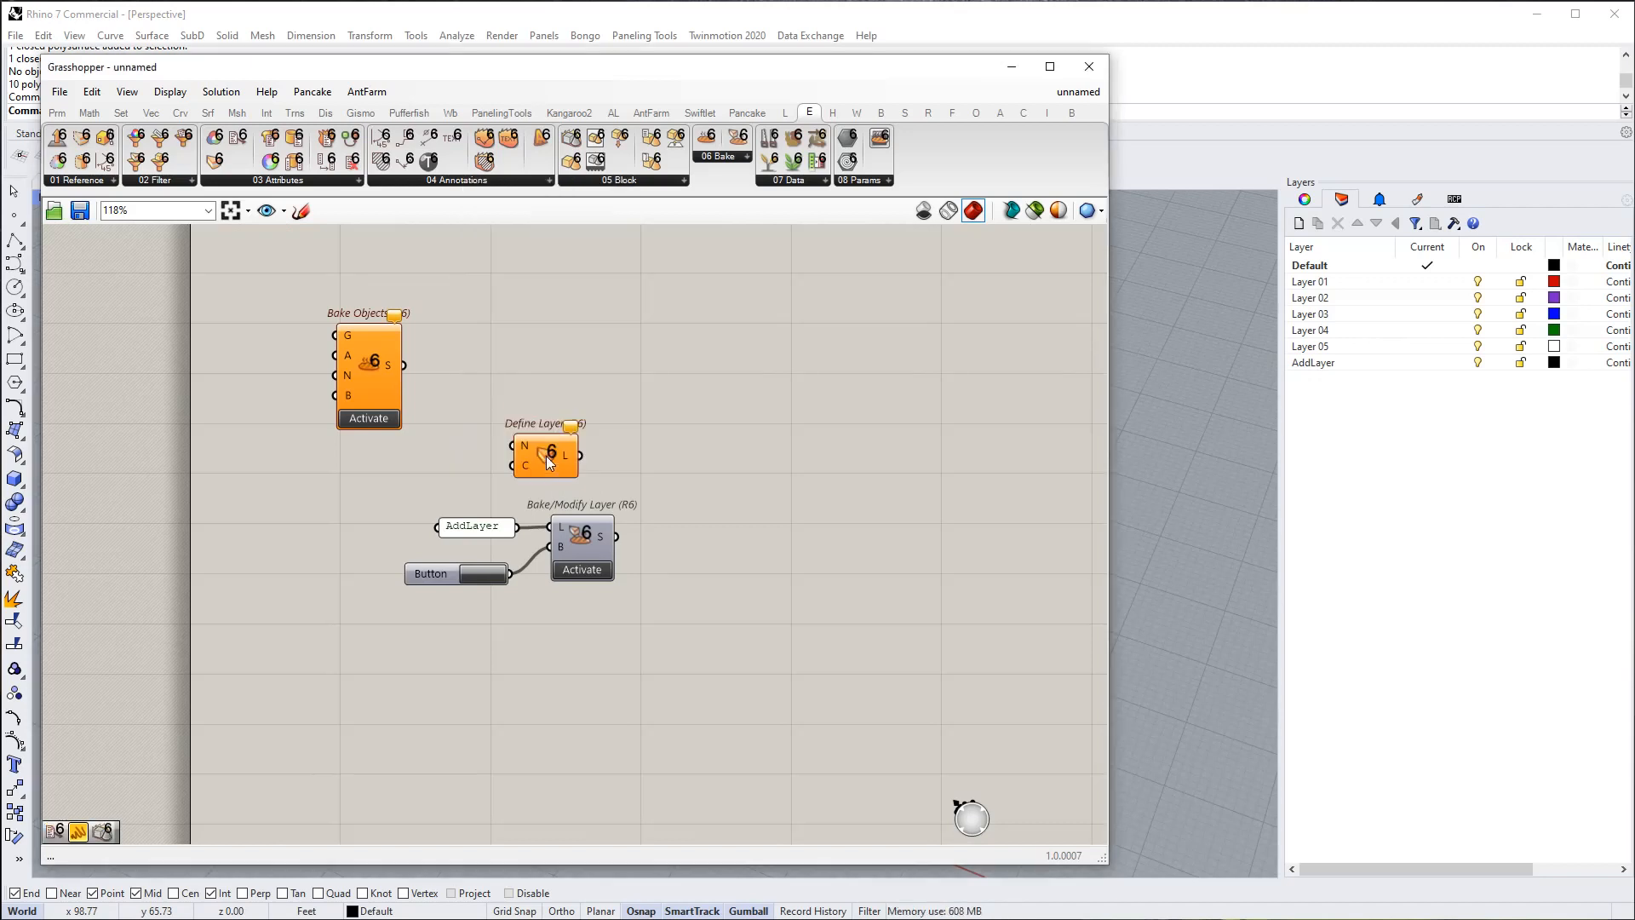
drag(545, 456, 397, 504)
Step: Feed a copy of the AddLayer panel into Define Layer's name input and route its output to Bake/Modify Layer, setting the original panel aside
click(474, 528)
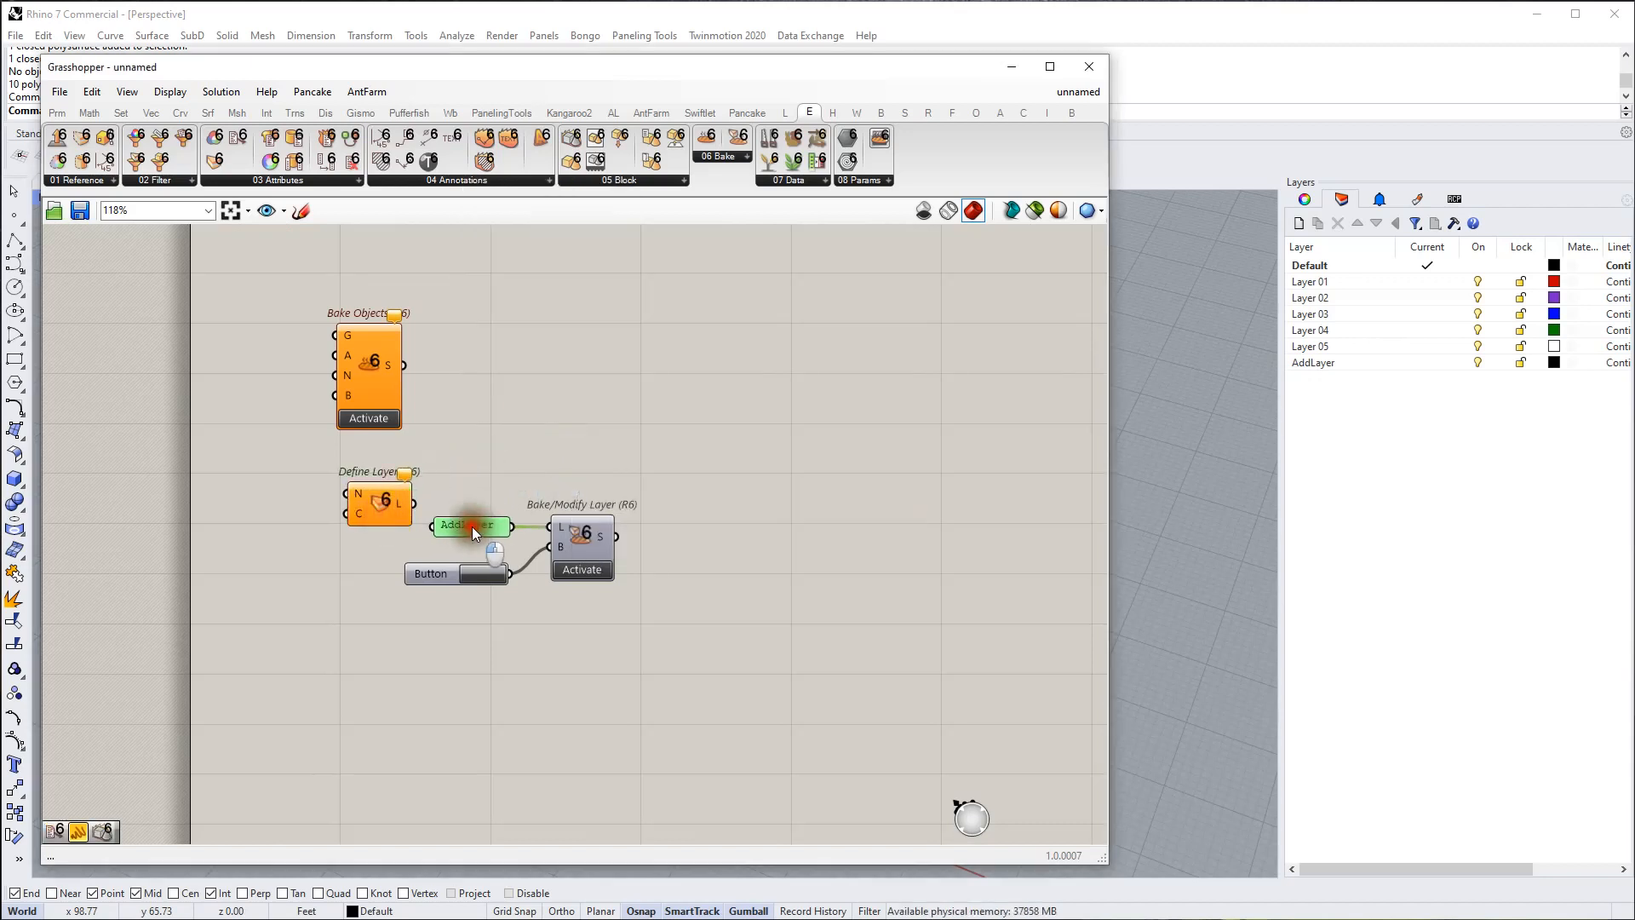
double_click(263, 494)
drag(303, 494, 346, 494)
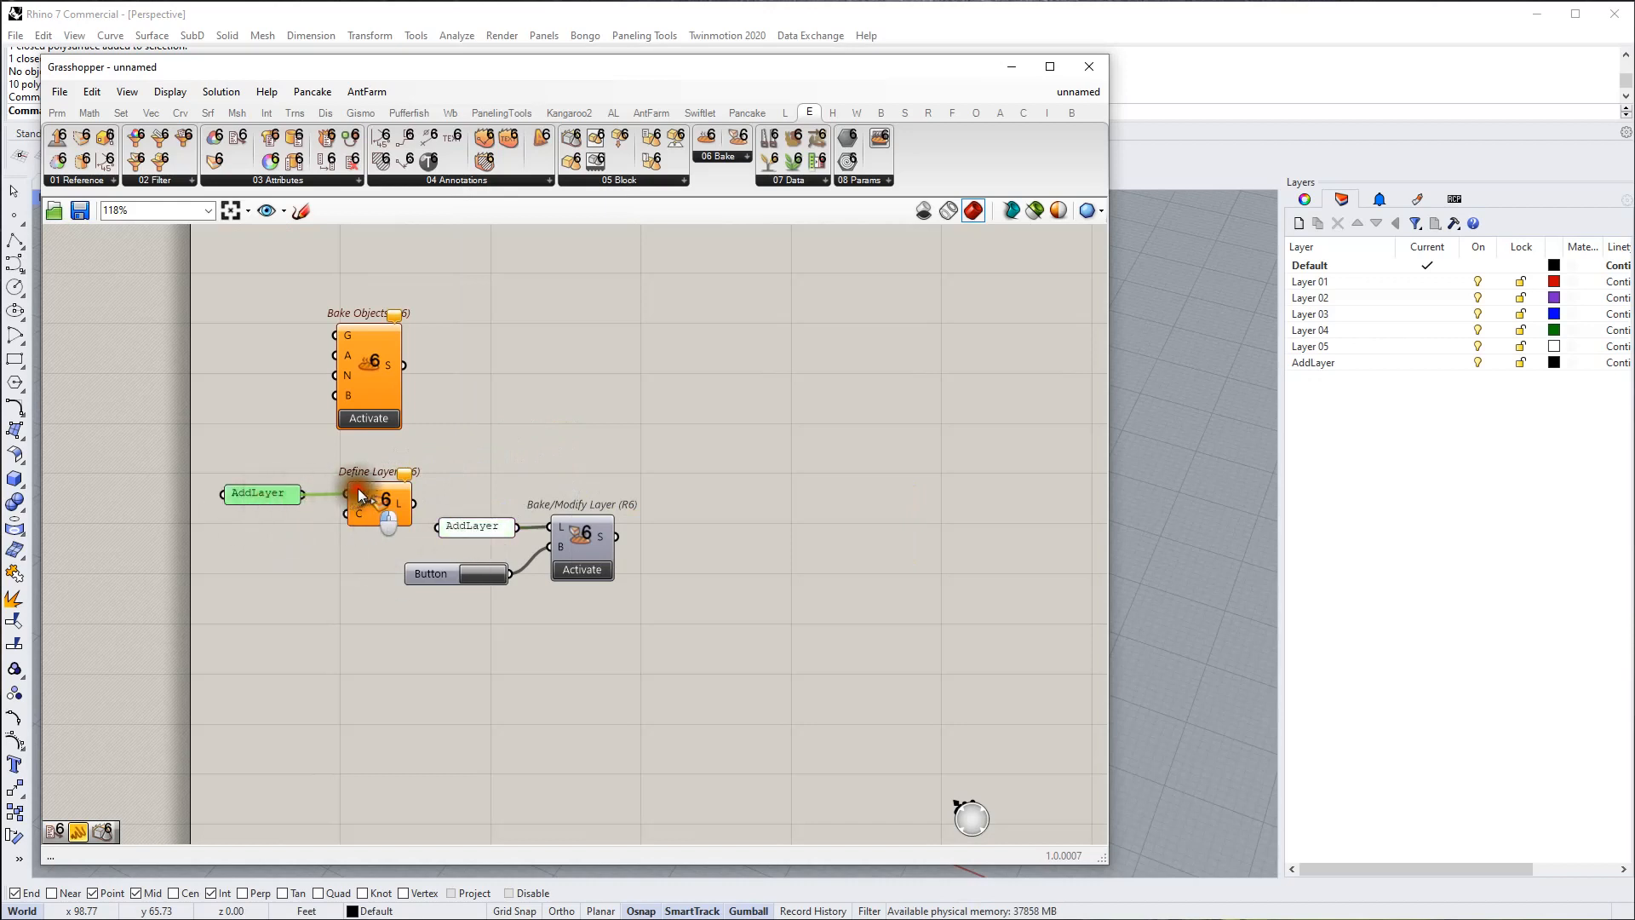
drag(533, 509, 286, 638)
Step: Add a Colour Swatch, set it to a turquoise green, and connect it to the colour input of Define Layer
double_click(276, 583)
text(swat)
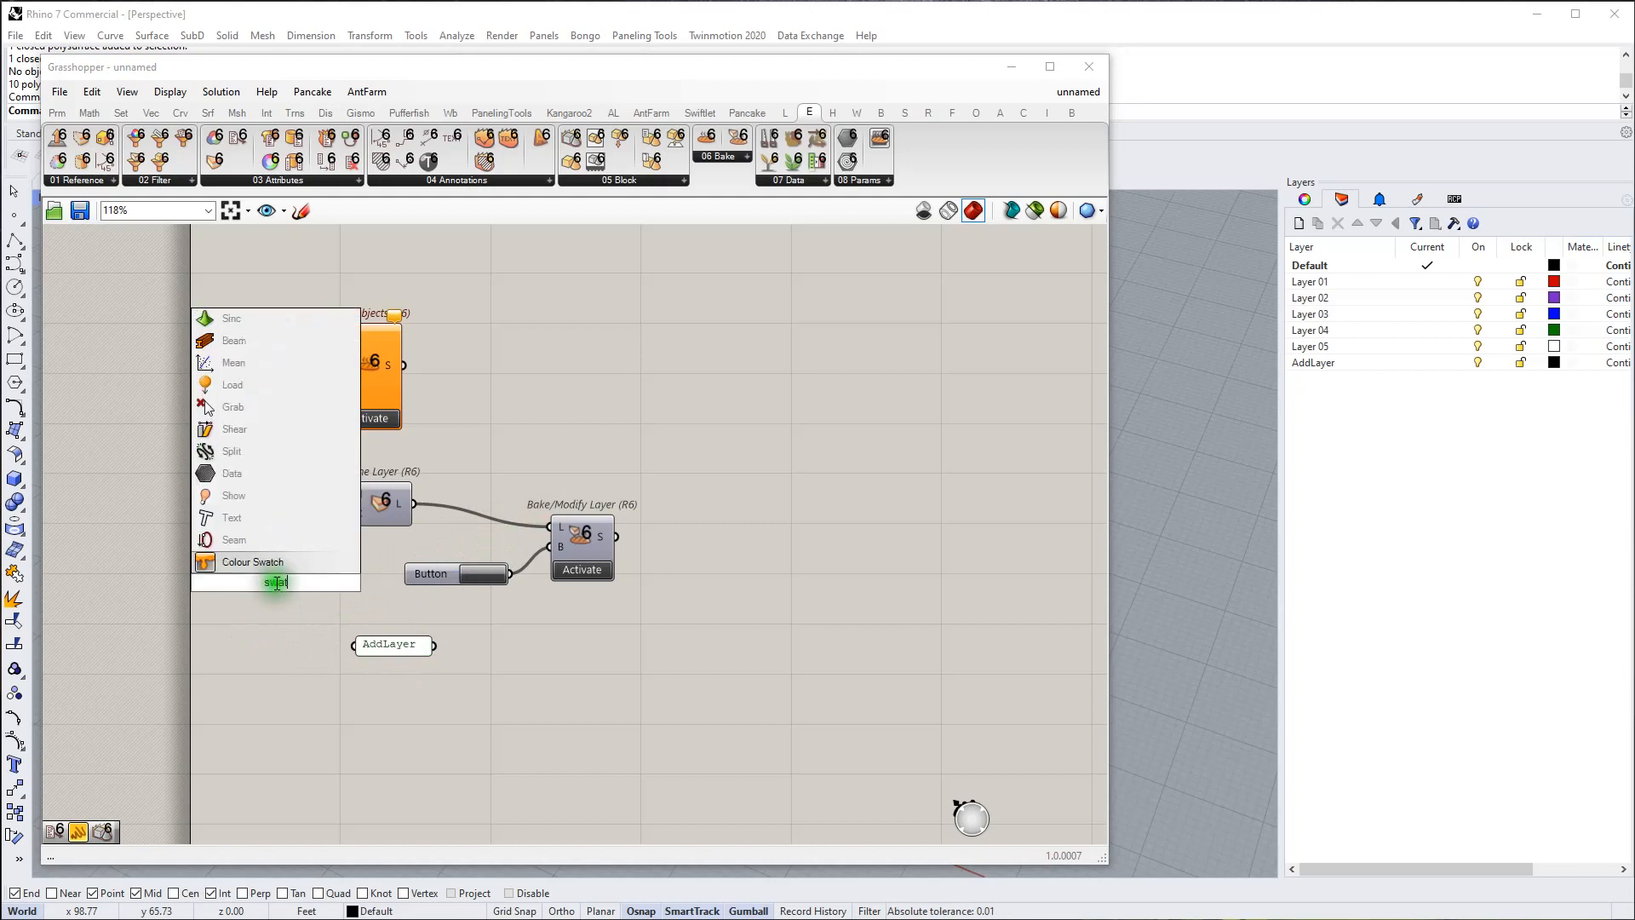
click(273, 558)
click(304, 582)
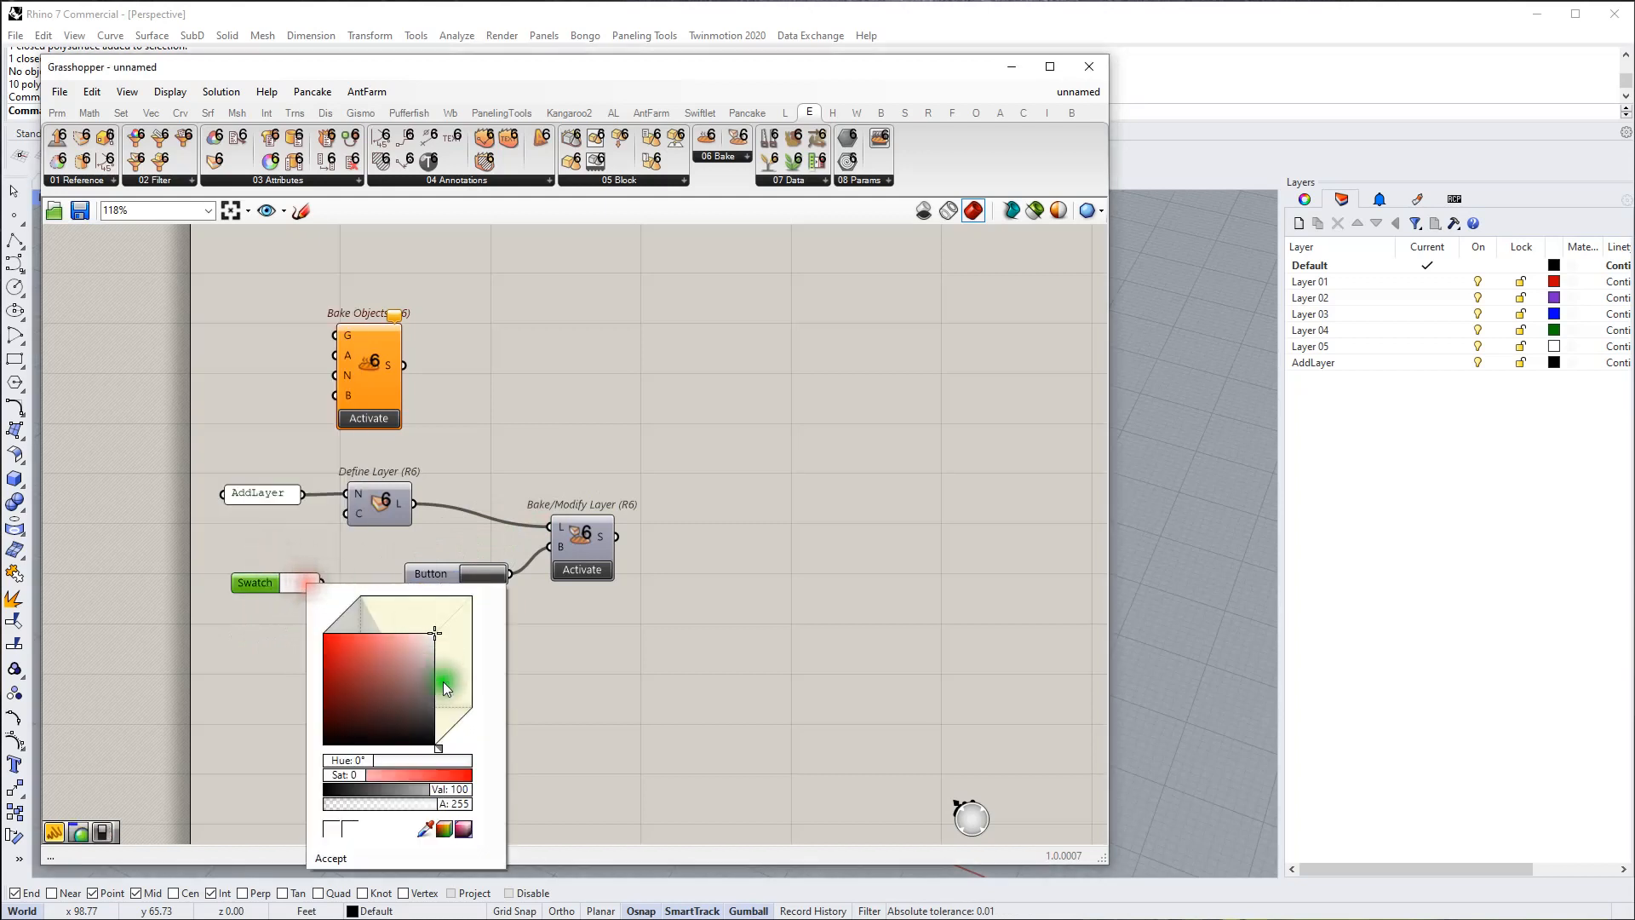
click(403, 758)
drag(403, 754, 426, 773)
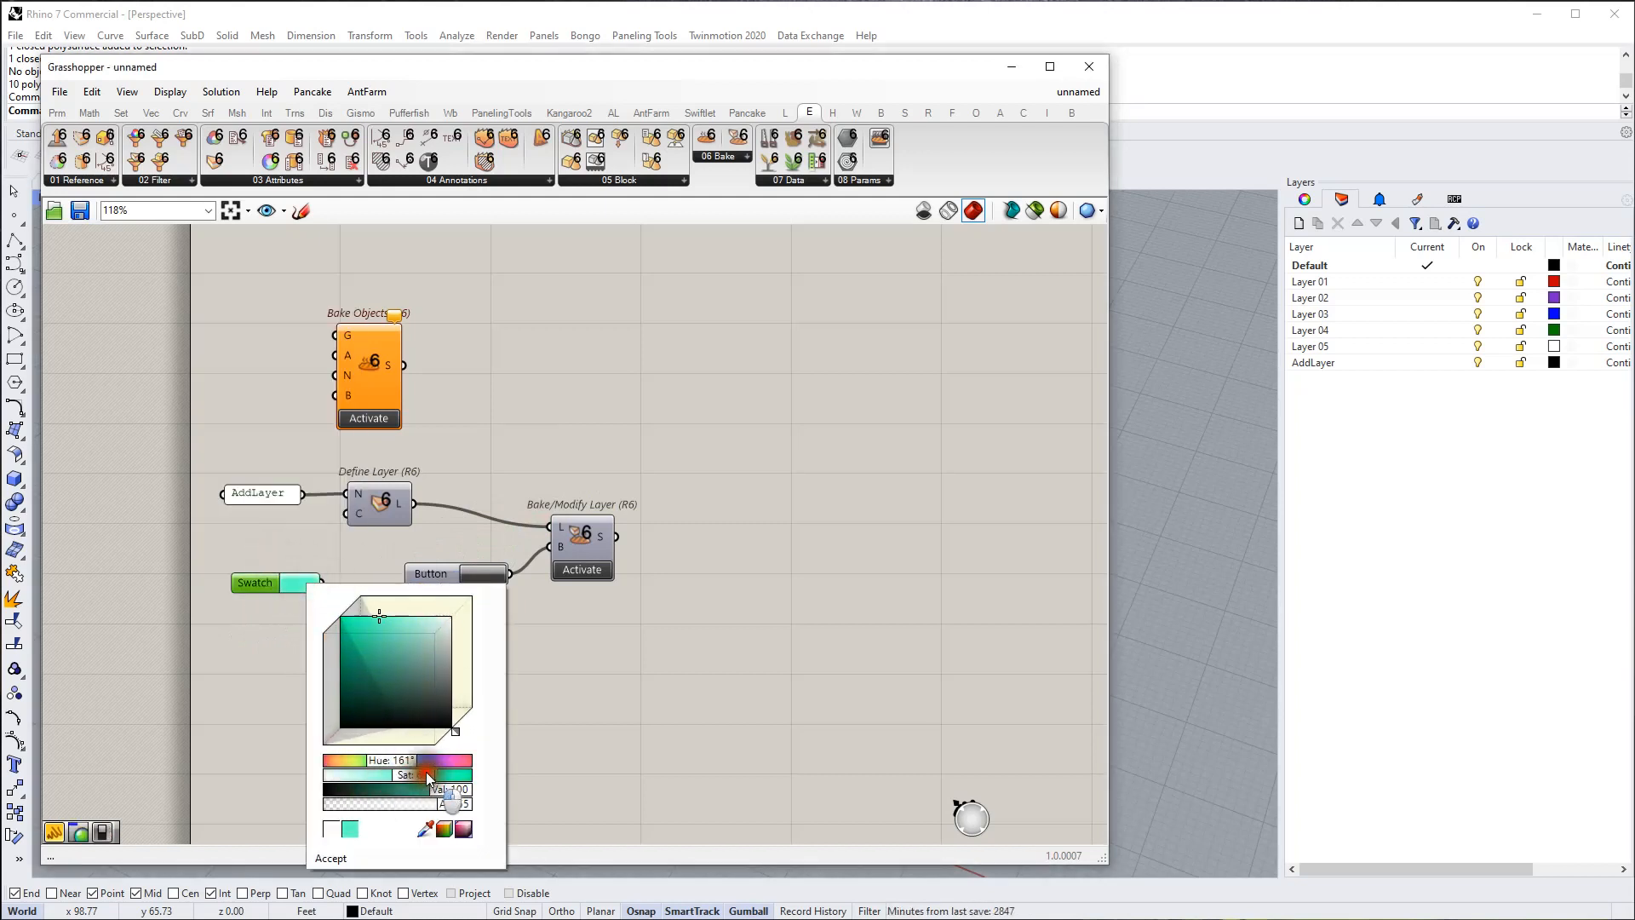
click(236, 658)
drag(329, 582, 332, 587)
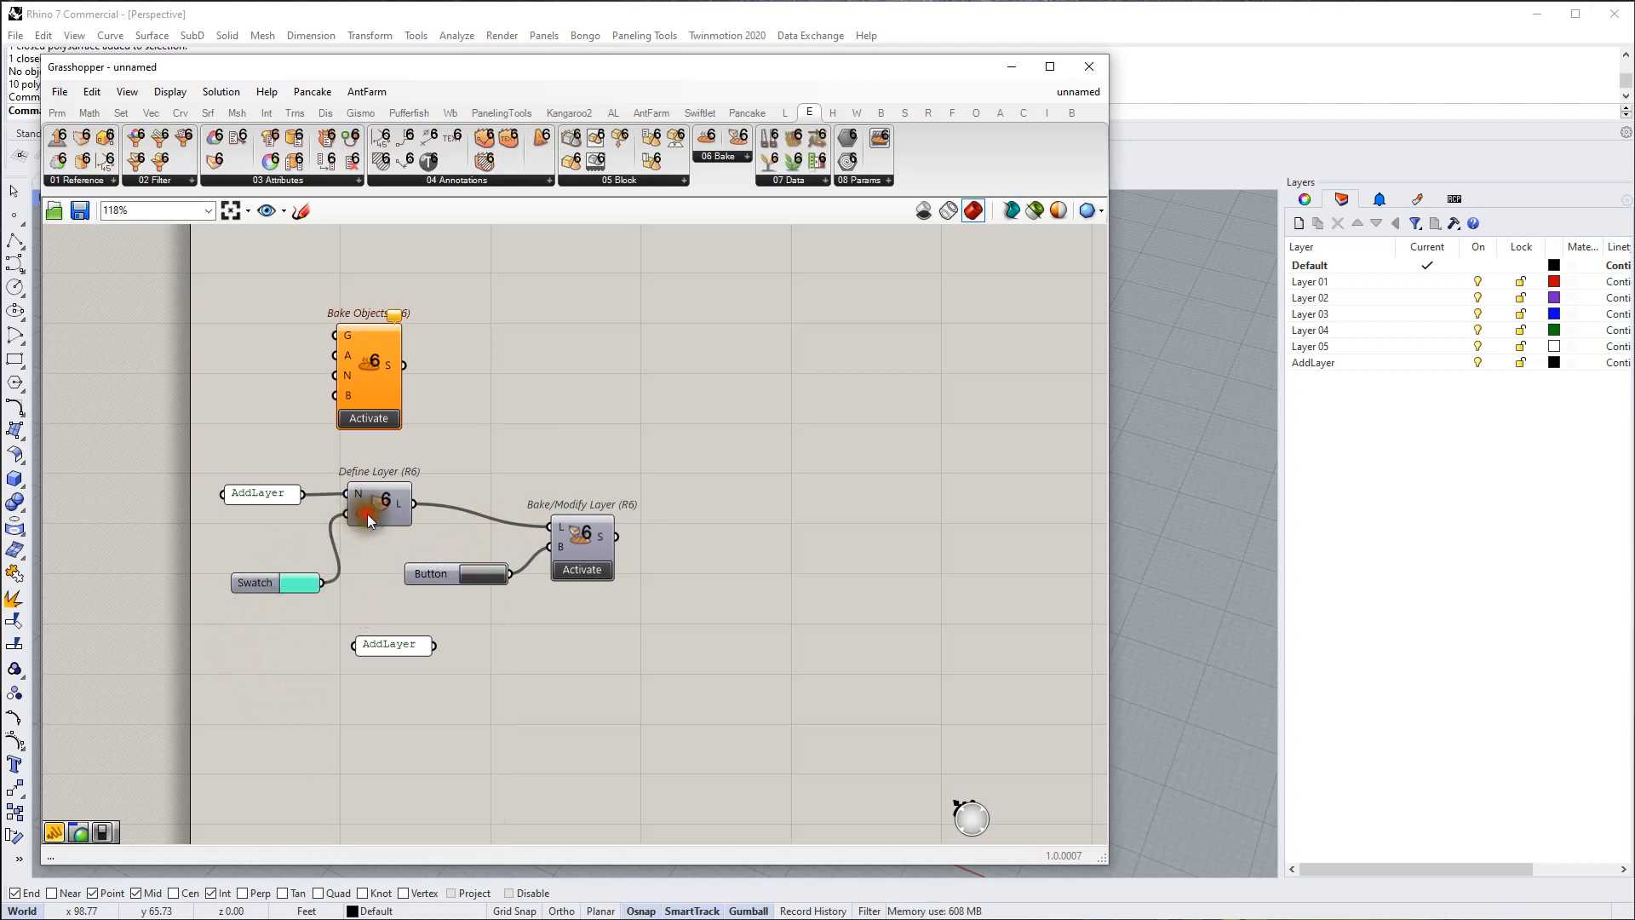
Step: Bake the layer again to apply the swatch colour to AddLayer, and inspect its layer colour without changing it
click(494, 573)
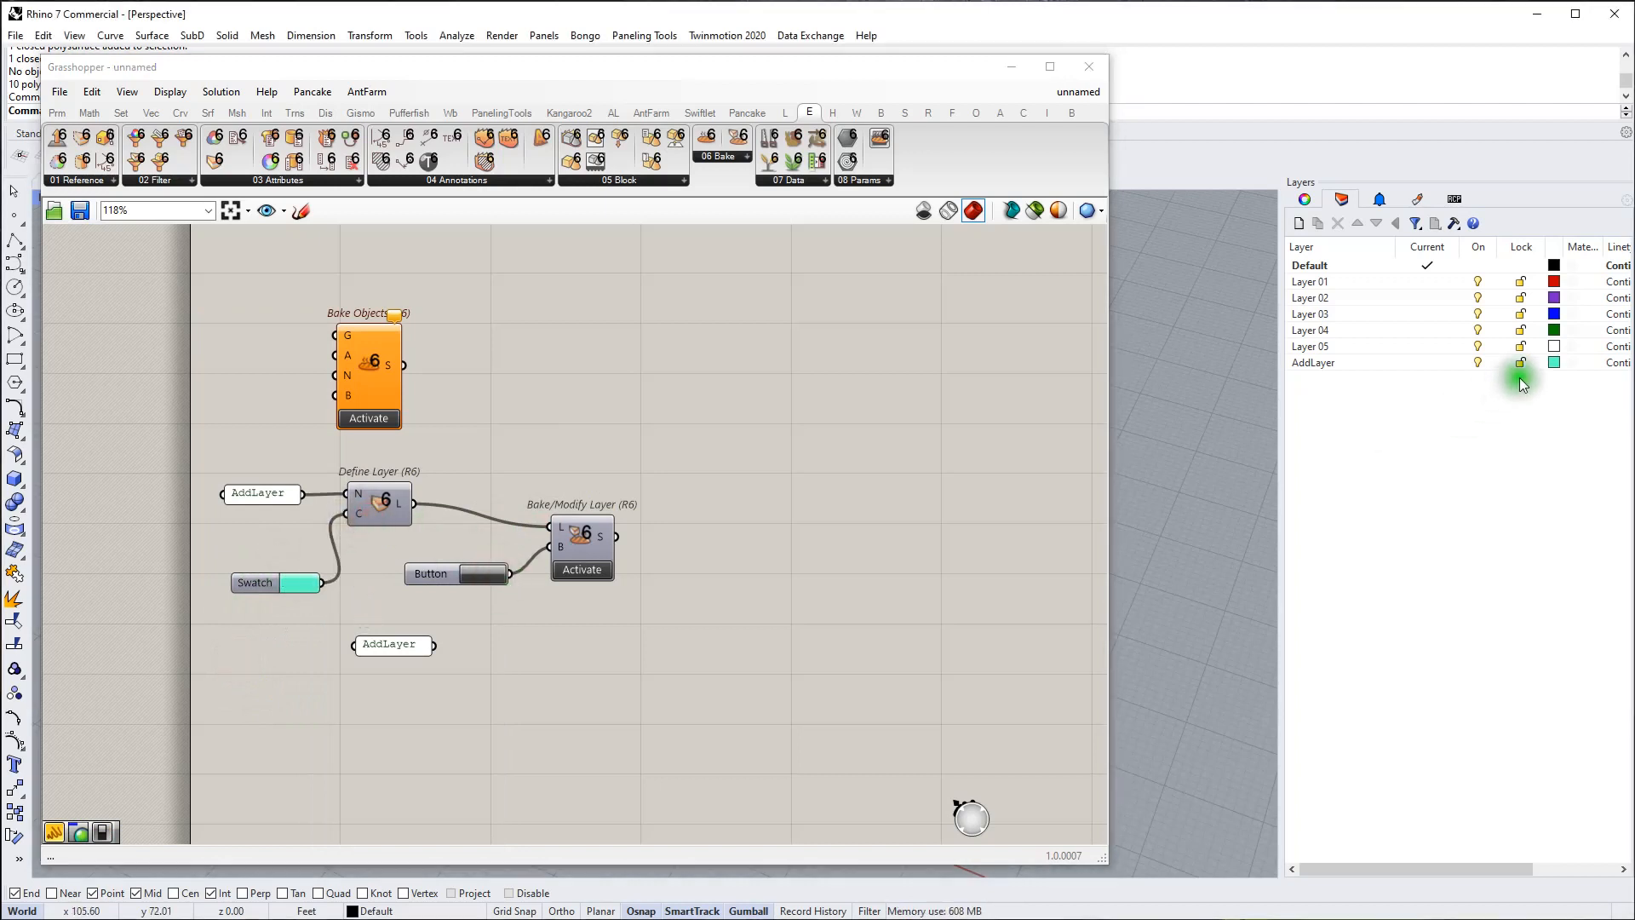
click(1558, 362)
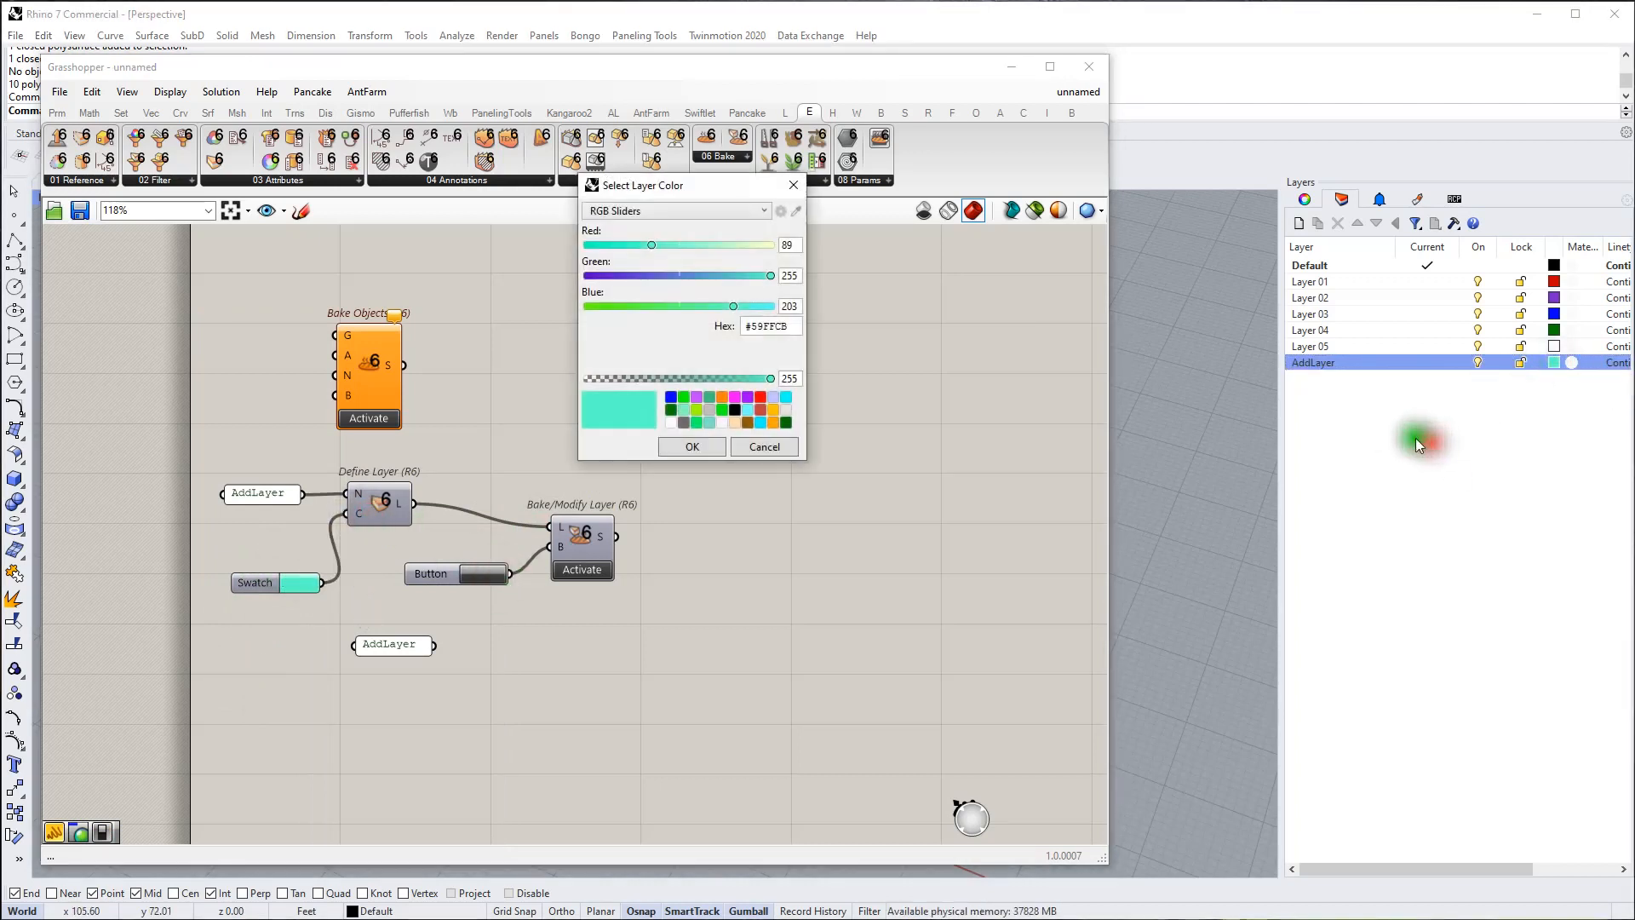
click(774, 447)
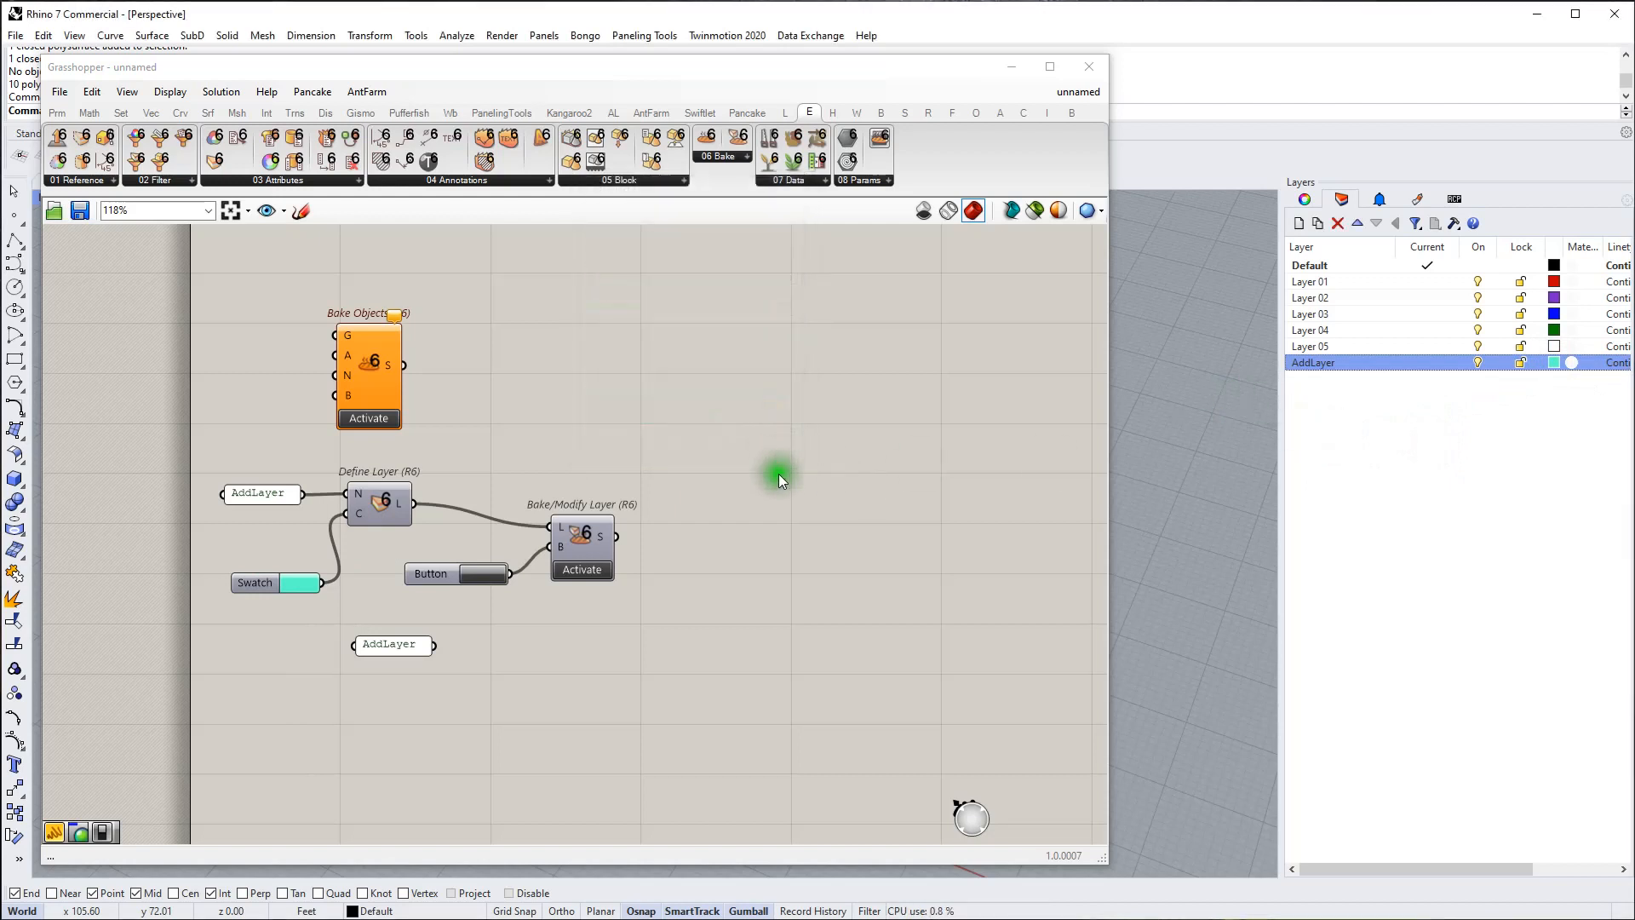
Step: Change the text of the panel connected to Define Layer's name input to AddLayer2
click(278, 497)
double_click(278, 497)
click(283, 500)
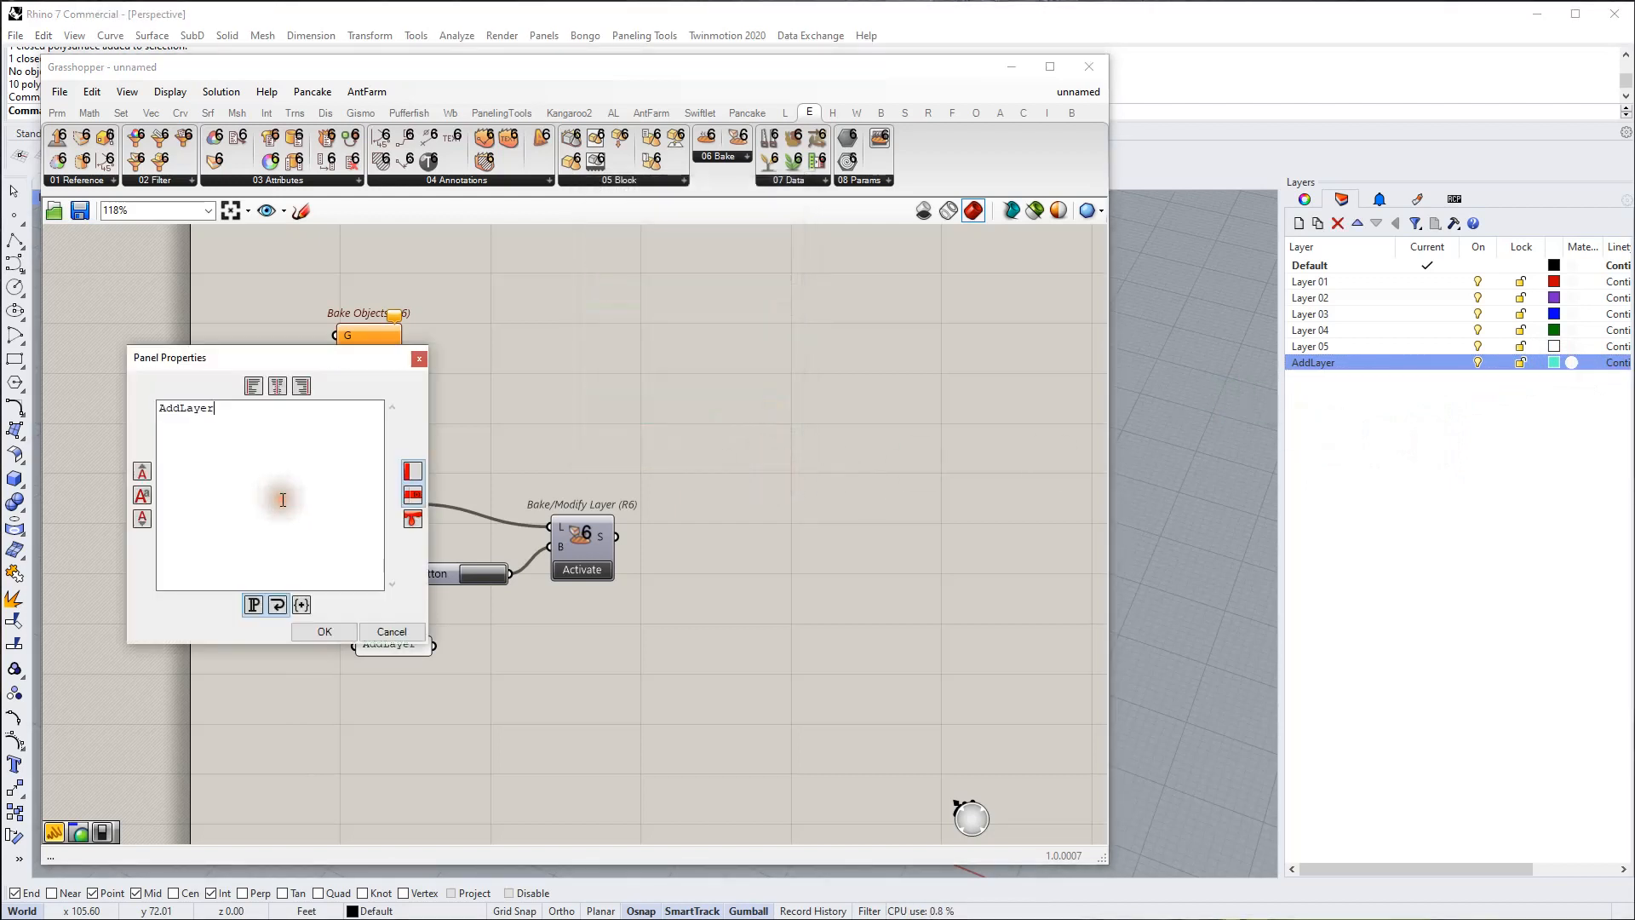
text(ss)
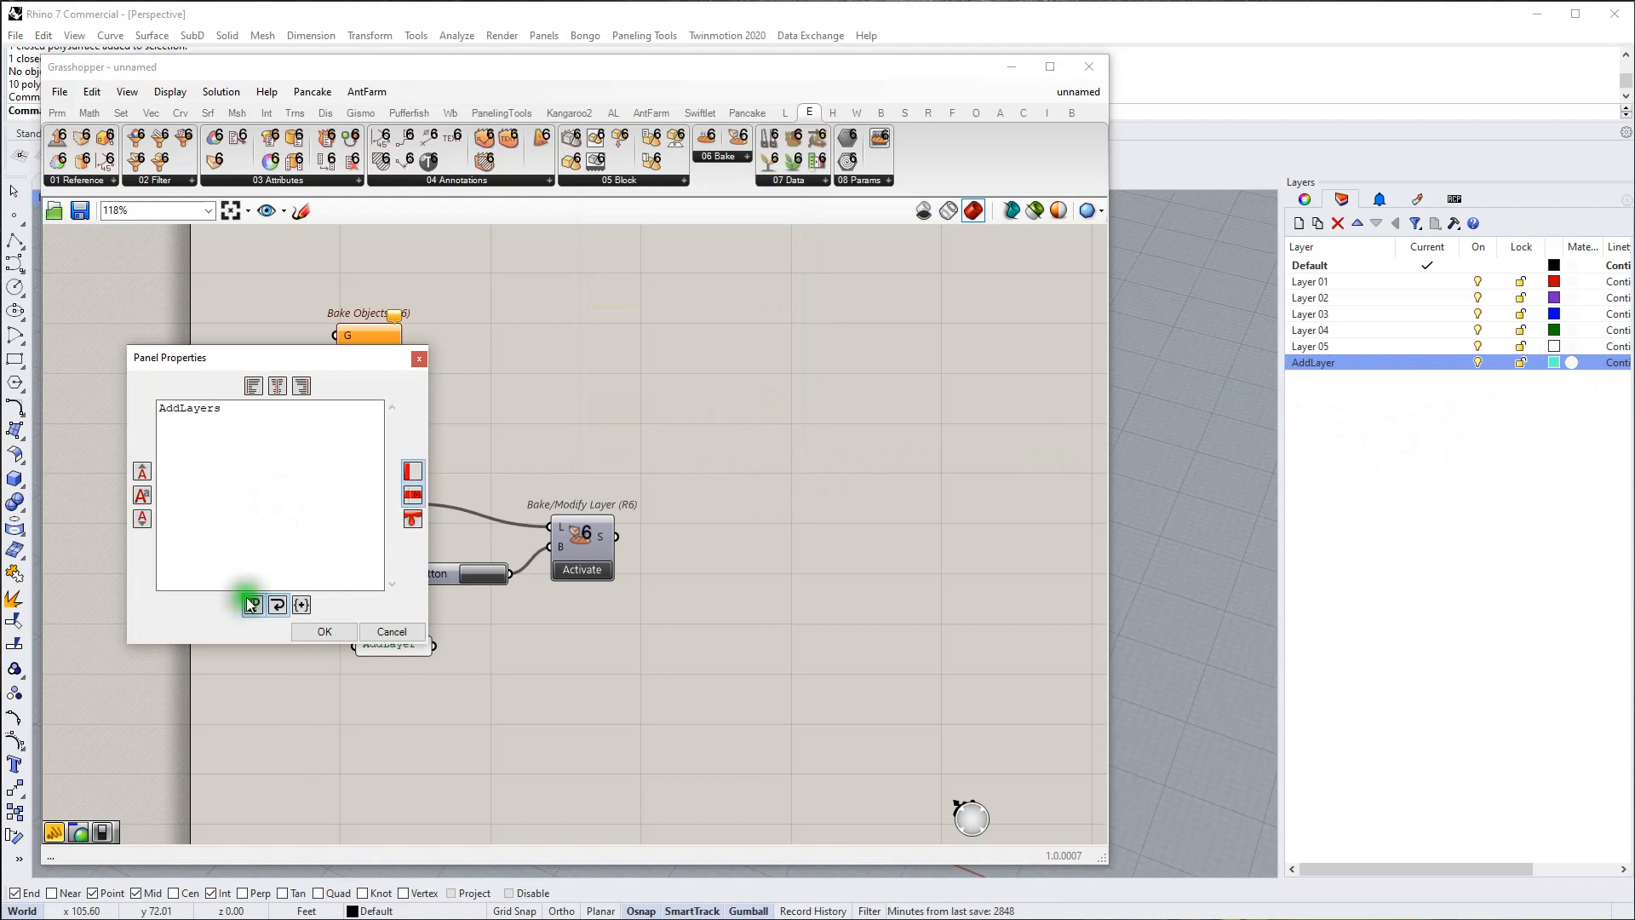
click(294, 540)
key(BackSpace)
text(2)
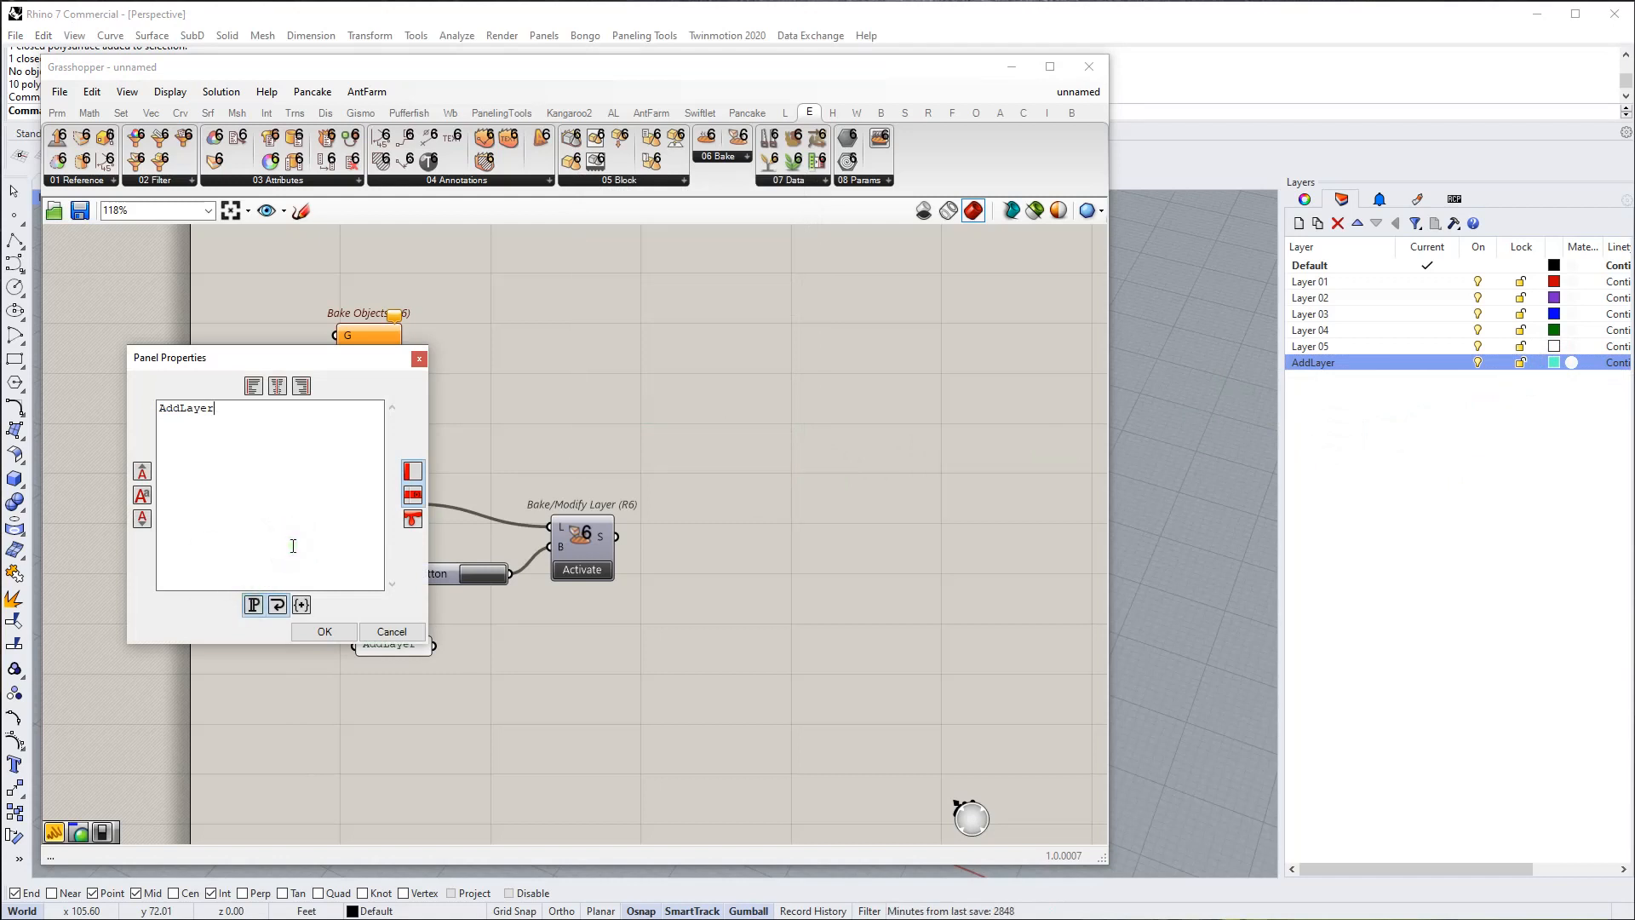
click(258, 632)
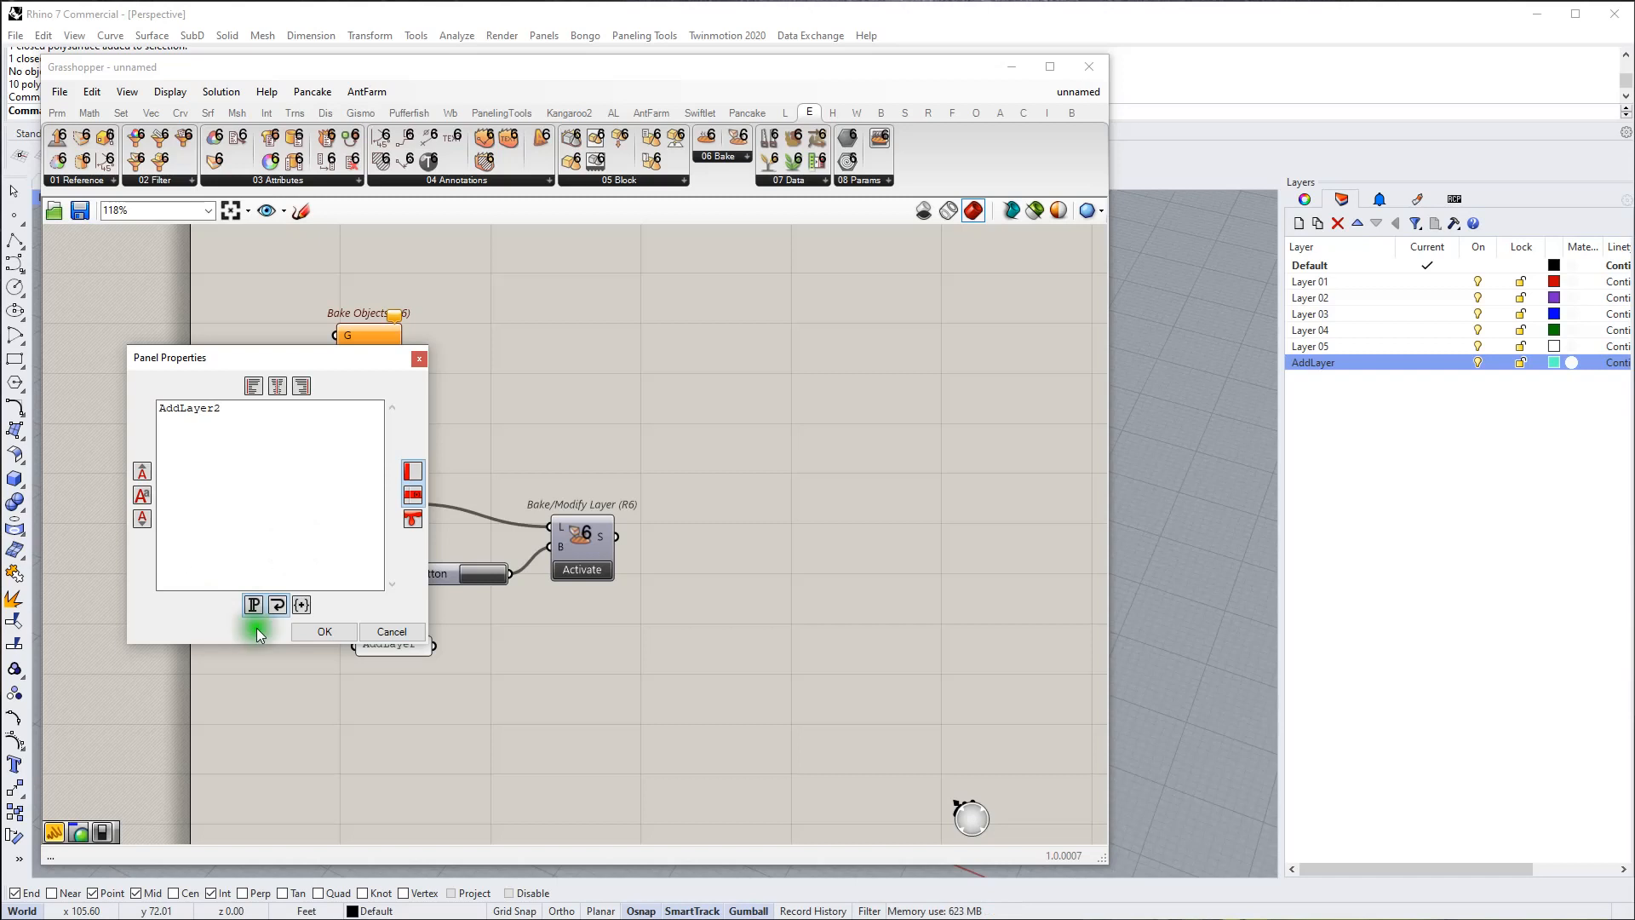
click(324, 631)
Step: Bake AddLayer2 as a new Rhino layer and check it in the layer list
click(417, 509)
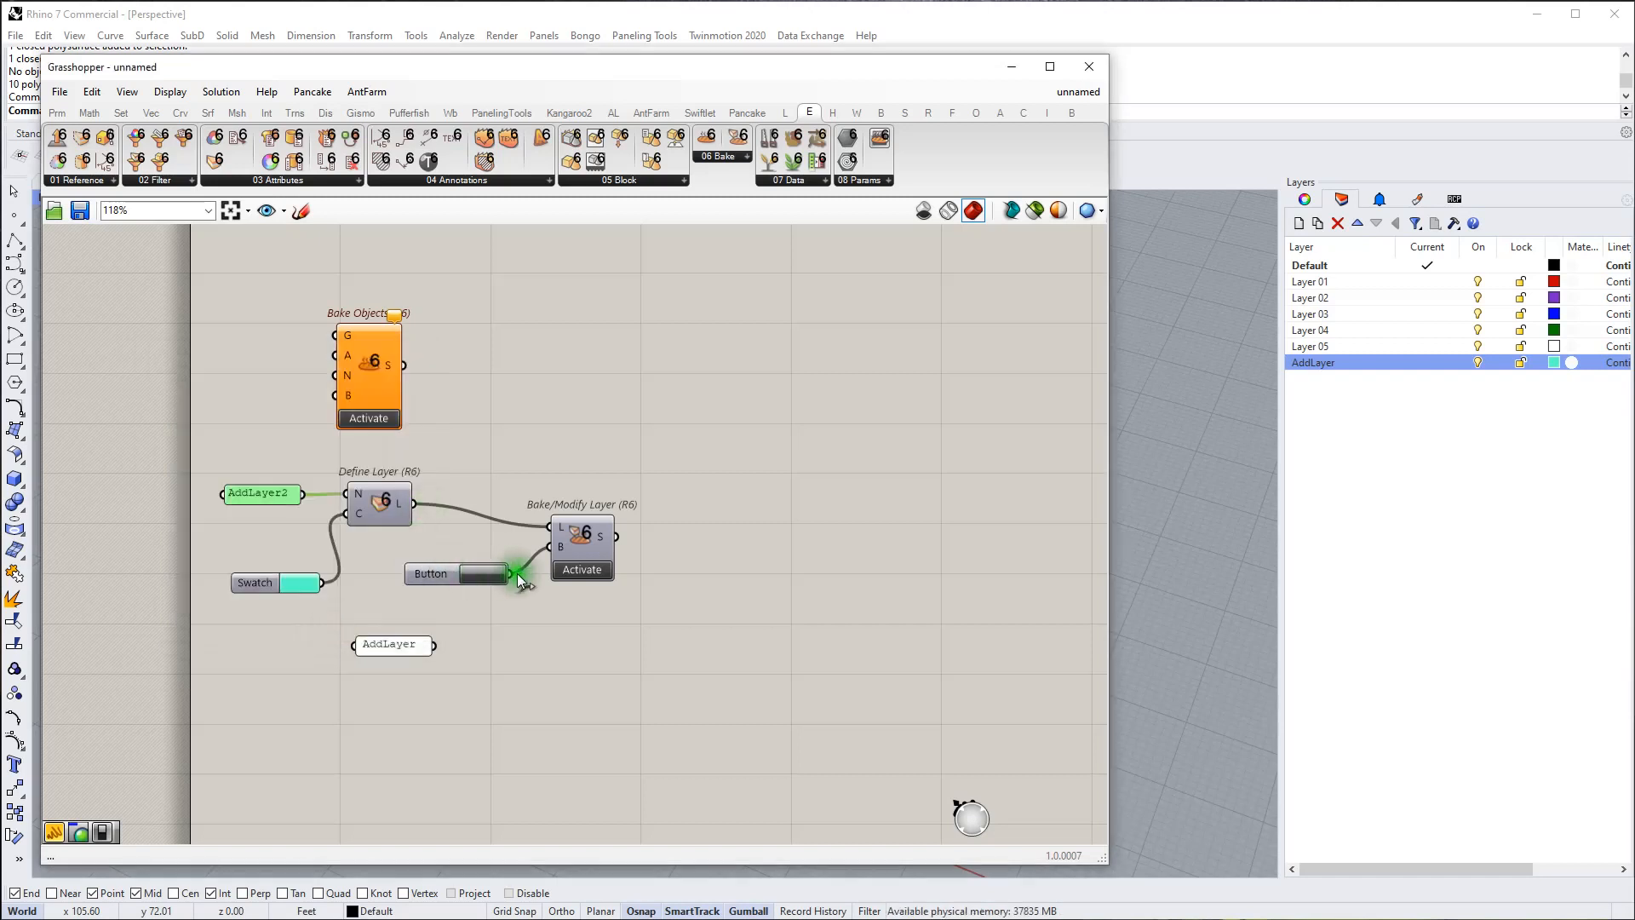
click(1427, 334)
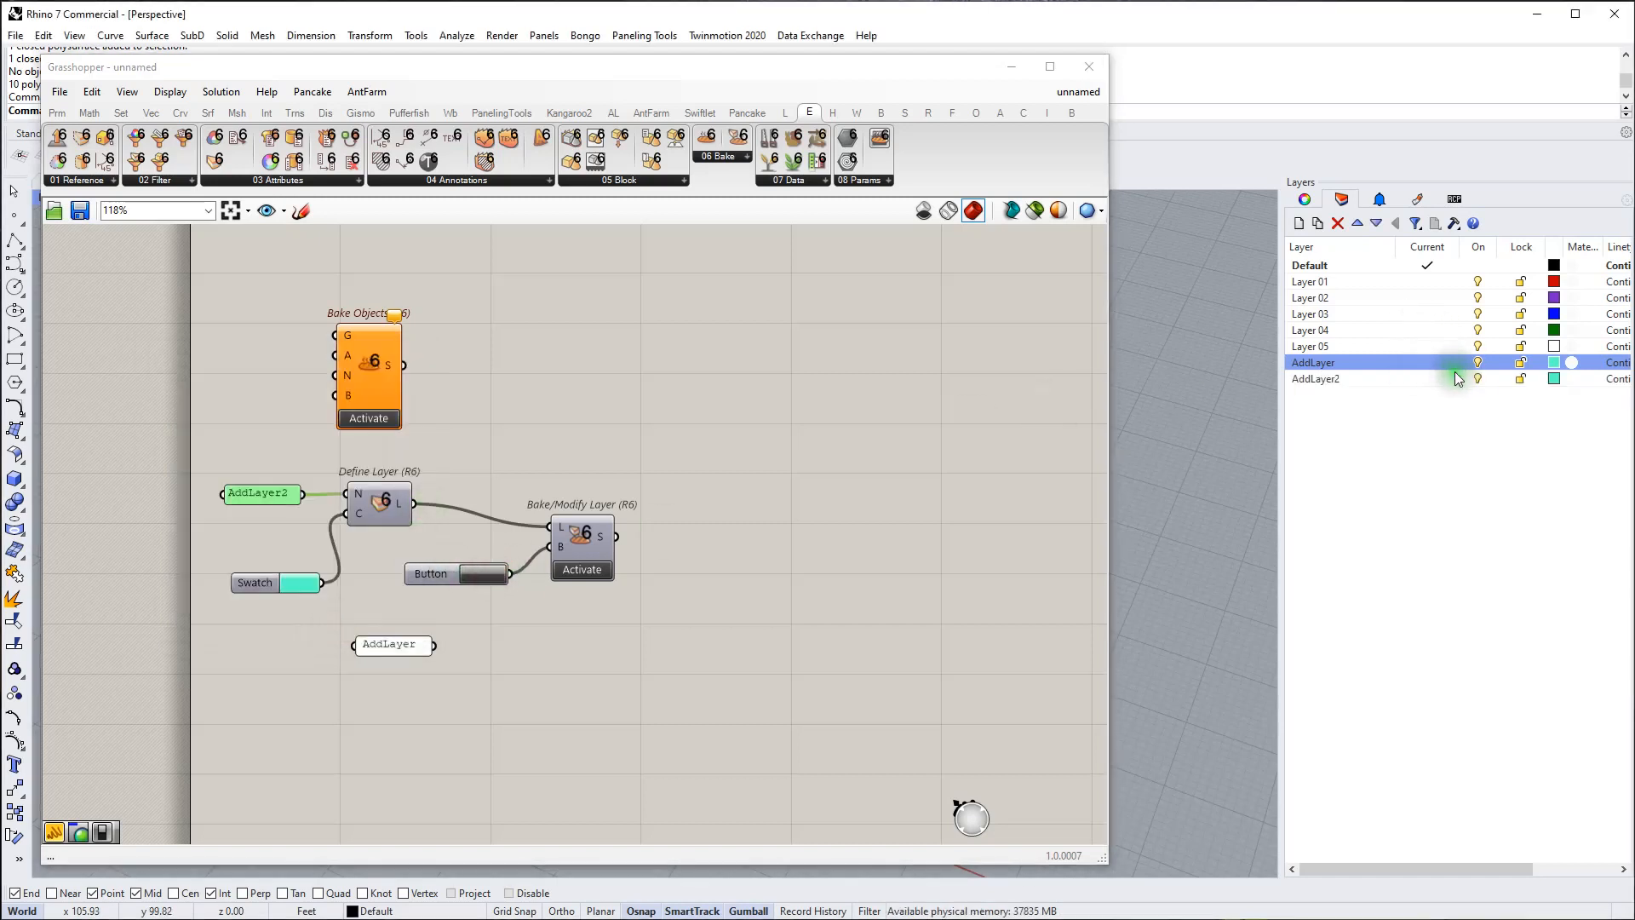
click(1146, 499)
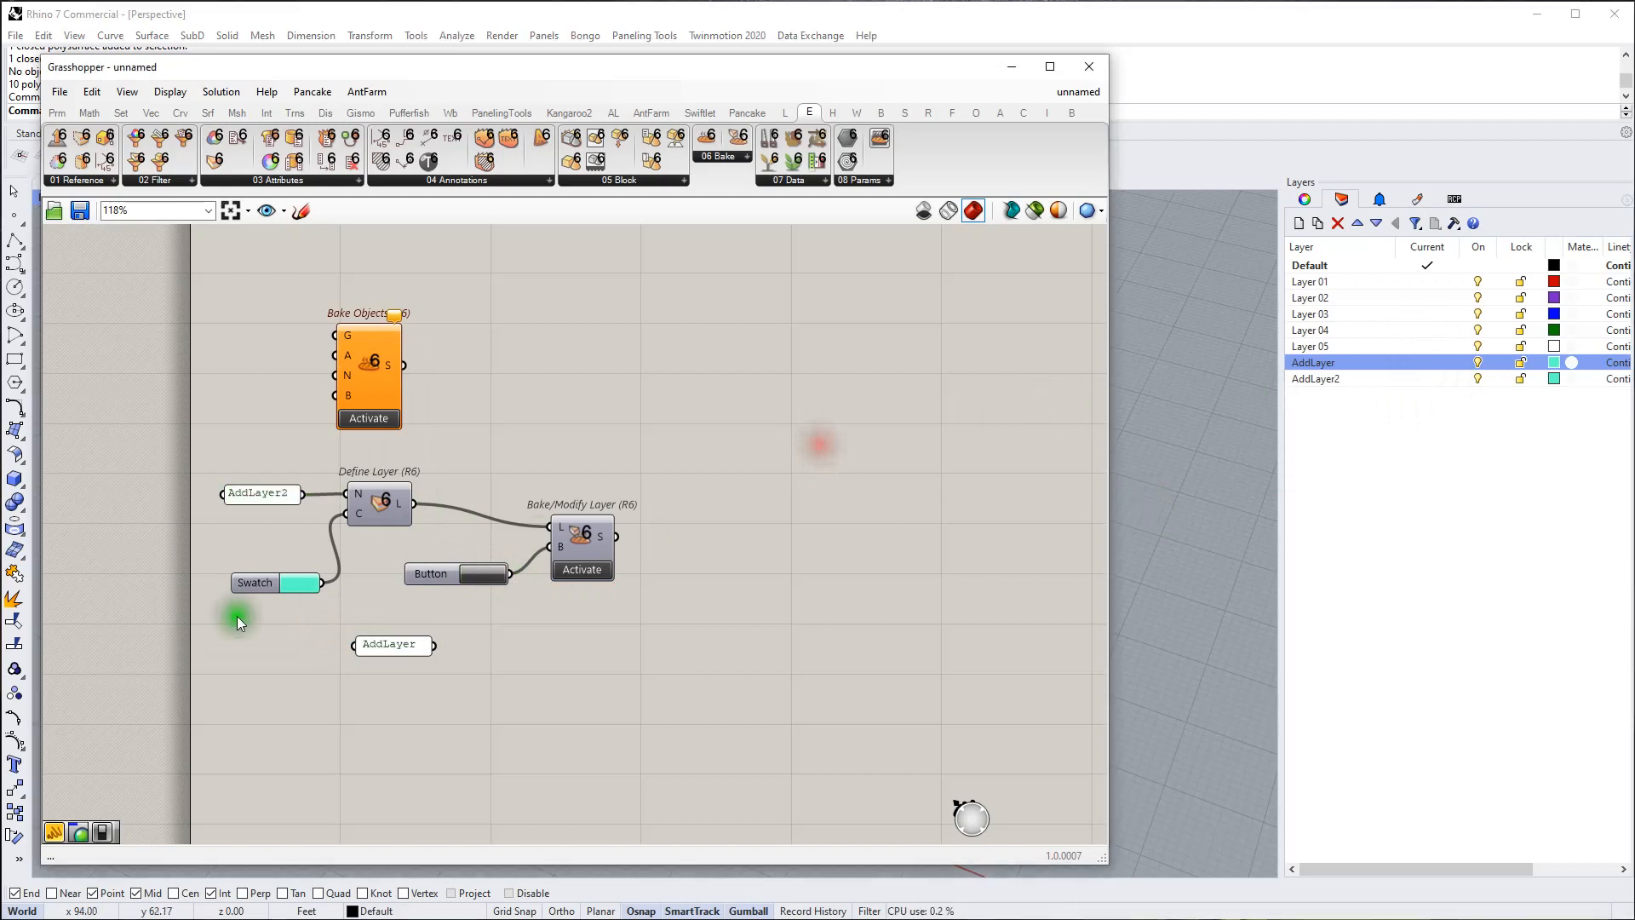
Step: Change the Colour Swatch to purple and bake the colour onto the AddLayer2 layer
click(300, 579)
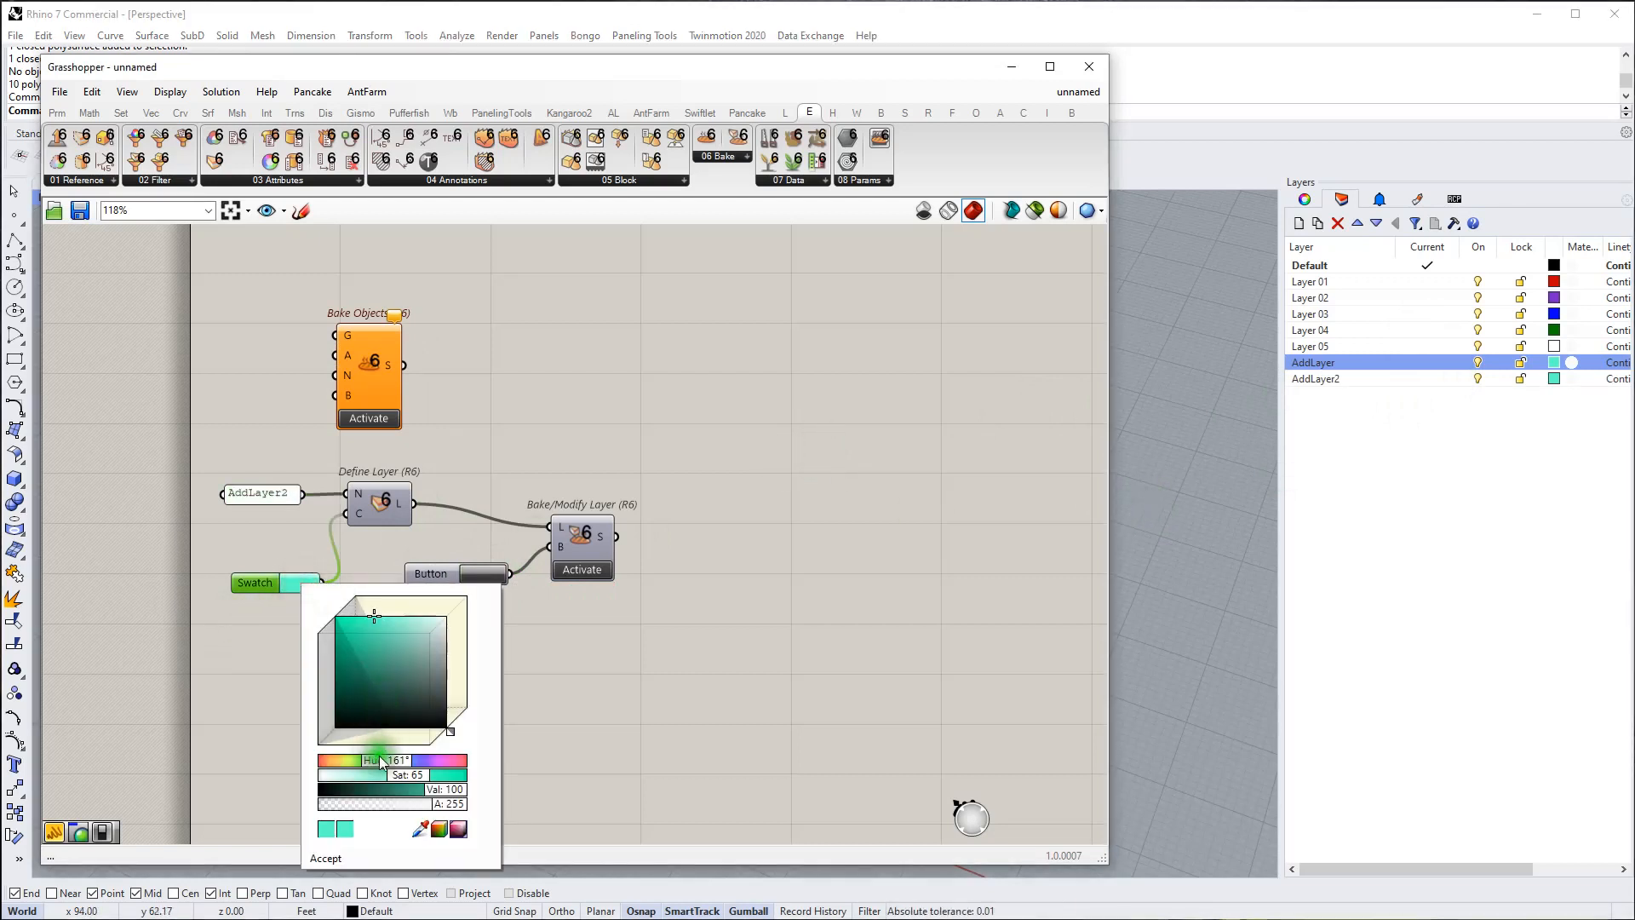
drag(381, 760, 428, 761)
click(279, 698)
click(366, 587)
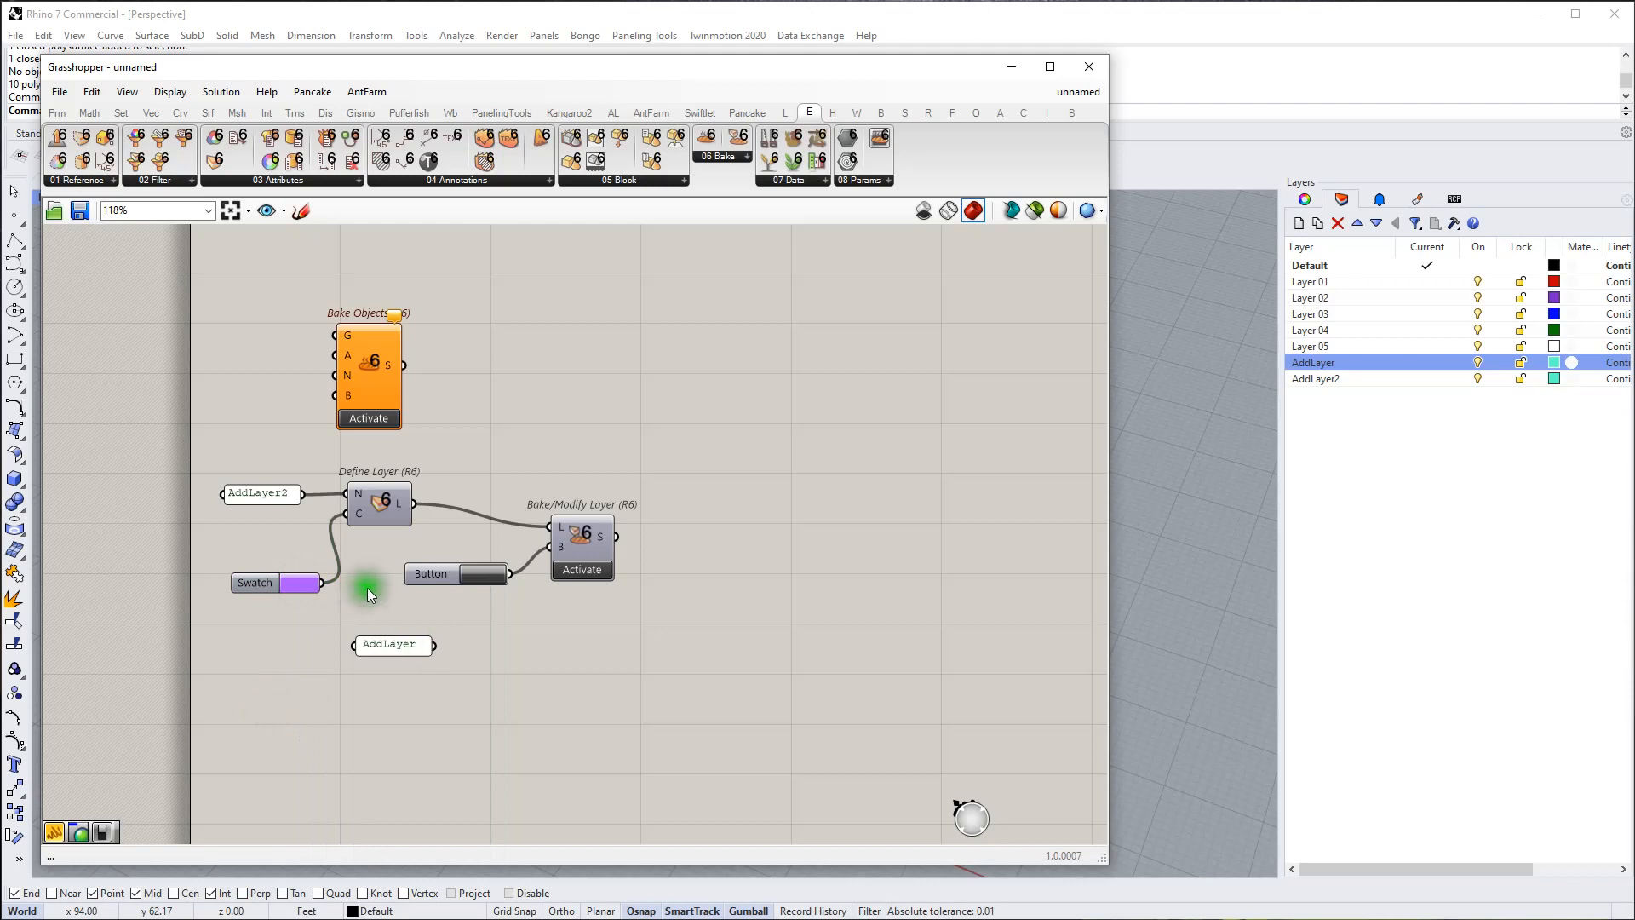
click(472, 573)
Step: Move the swatch up beneath the name panel and extend the panel's text to AddLayer2::SubLayers
drag(255, 580, 248, 539)
click(260, 493)
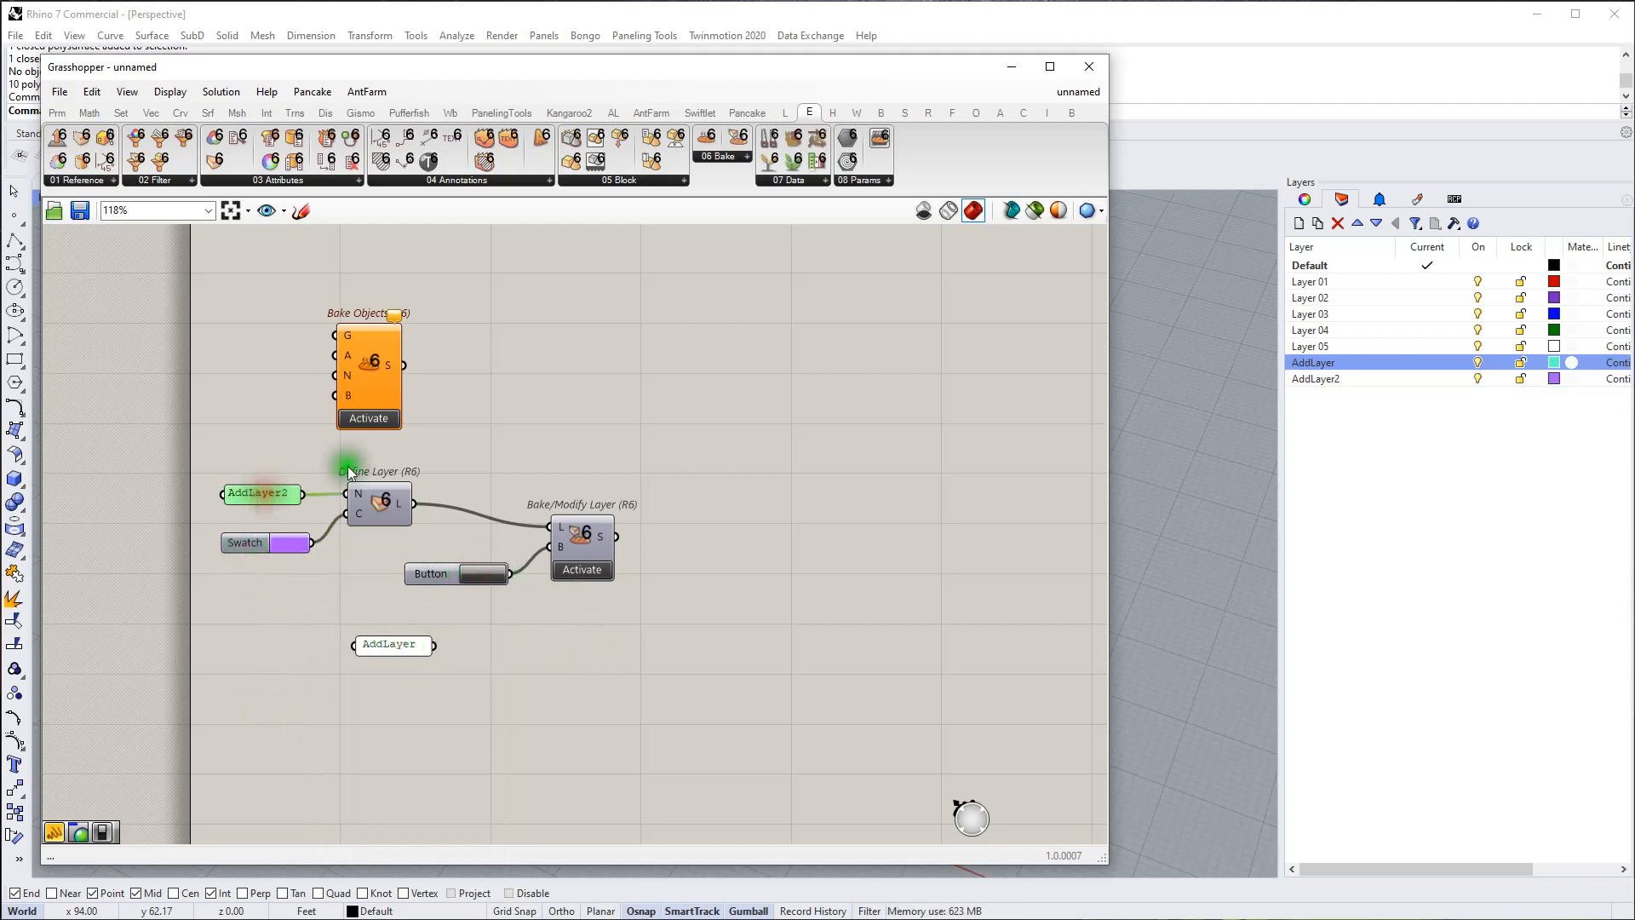
double_click(255, 494)
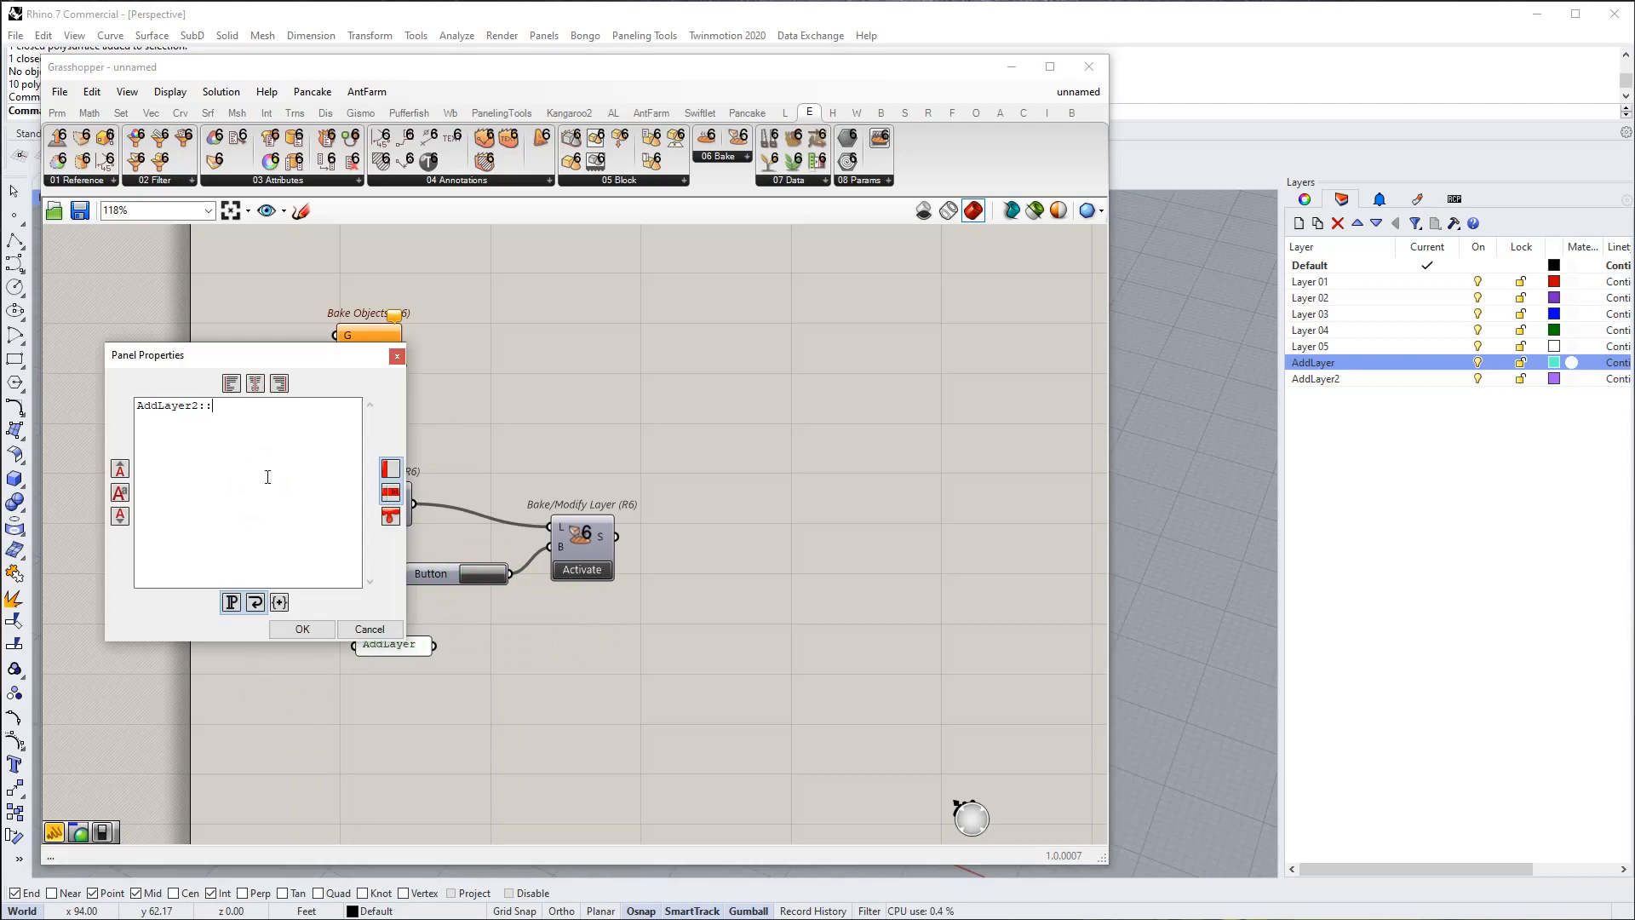
text(::SubLayers)
click(298, 627)
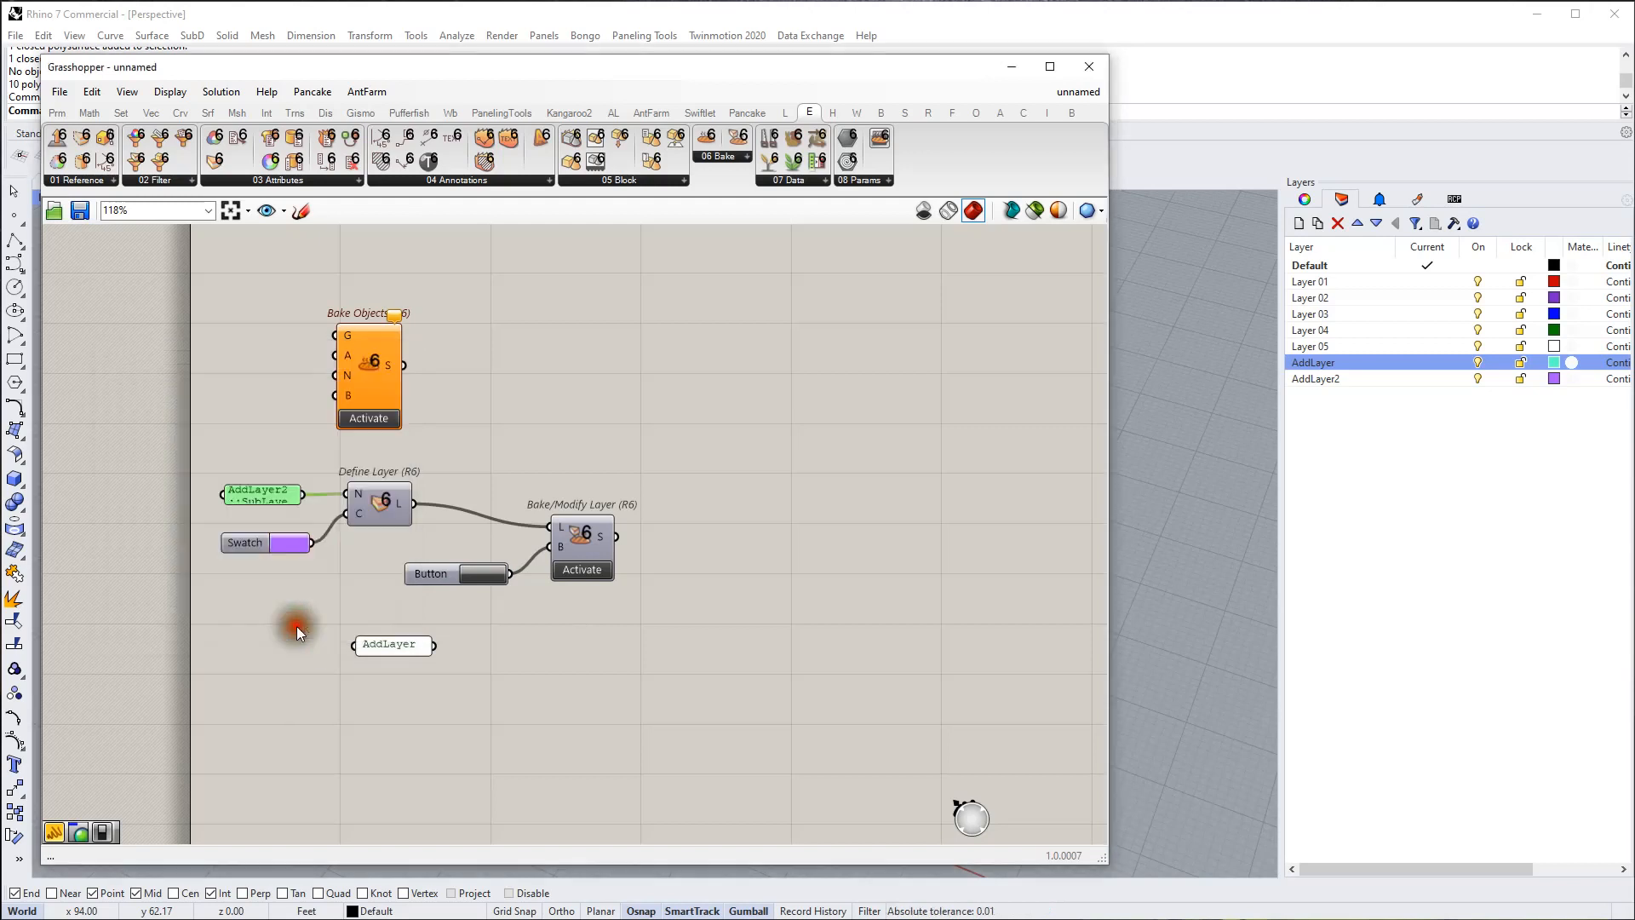
Step: Set the swatch to a light red with hue 360°, bake the SubLayers sublayer, and select it in the layer list
click(295, 544)
drag(416, 723, 443, 724)
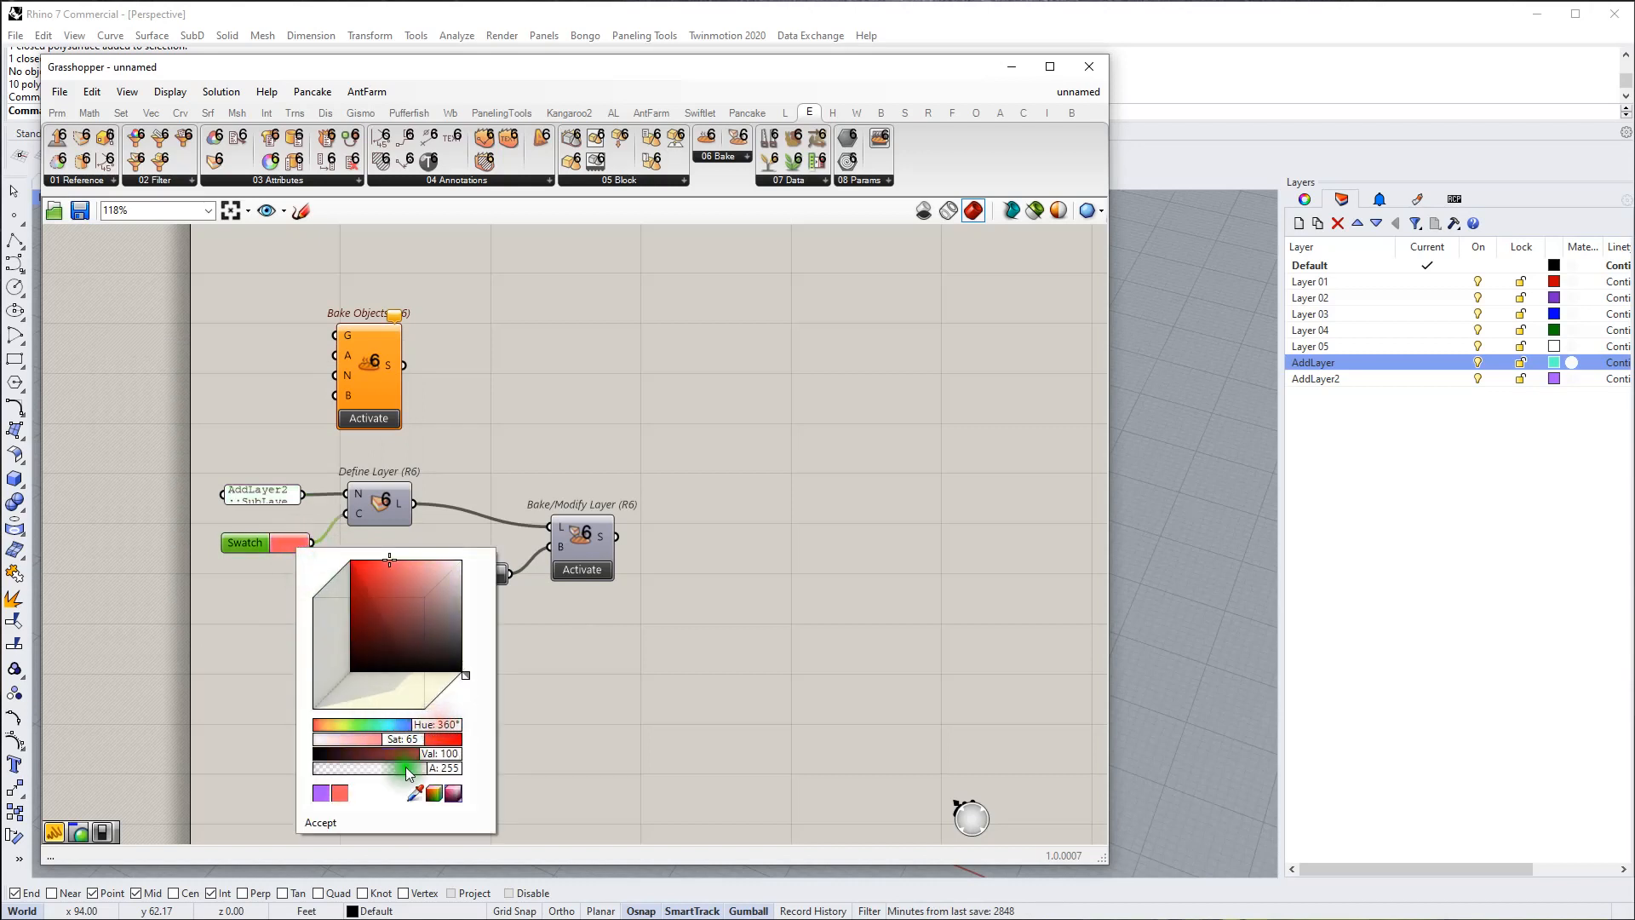
click(281, 713)
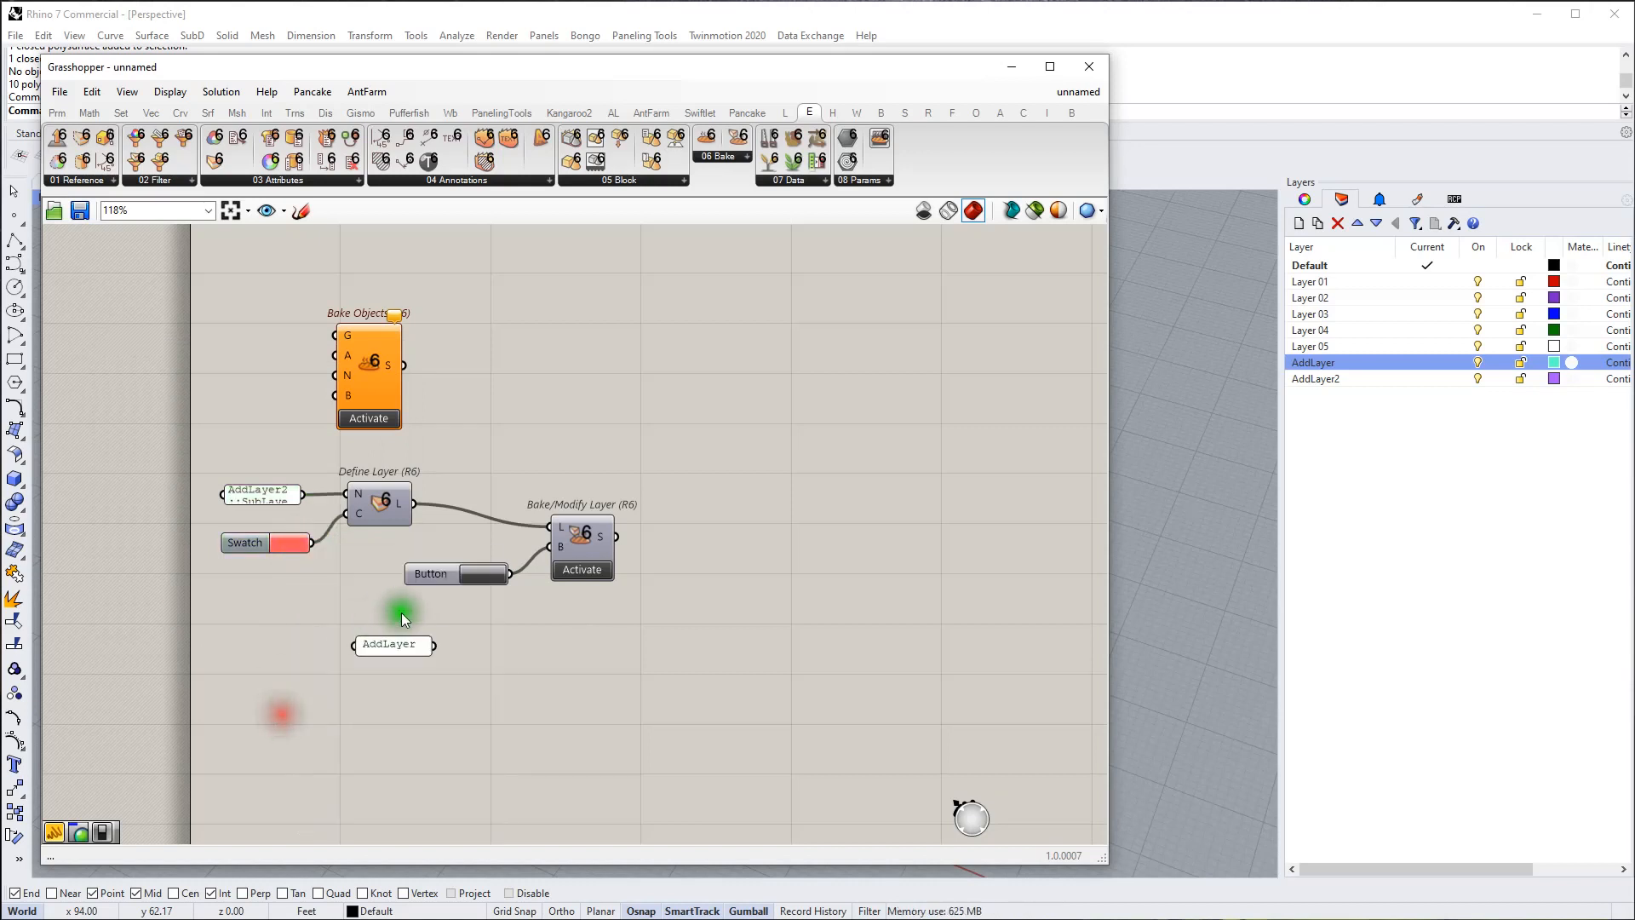
click(482, 574)
click(1363, 379)
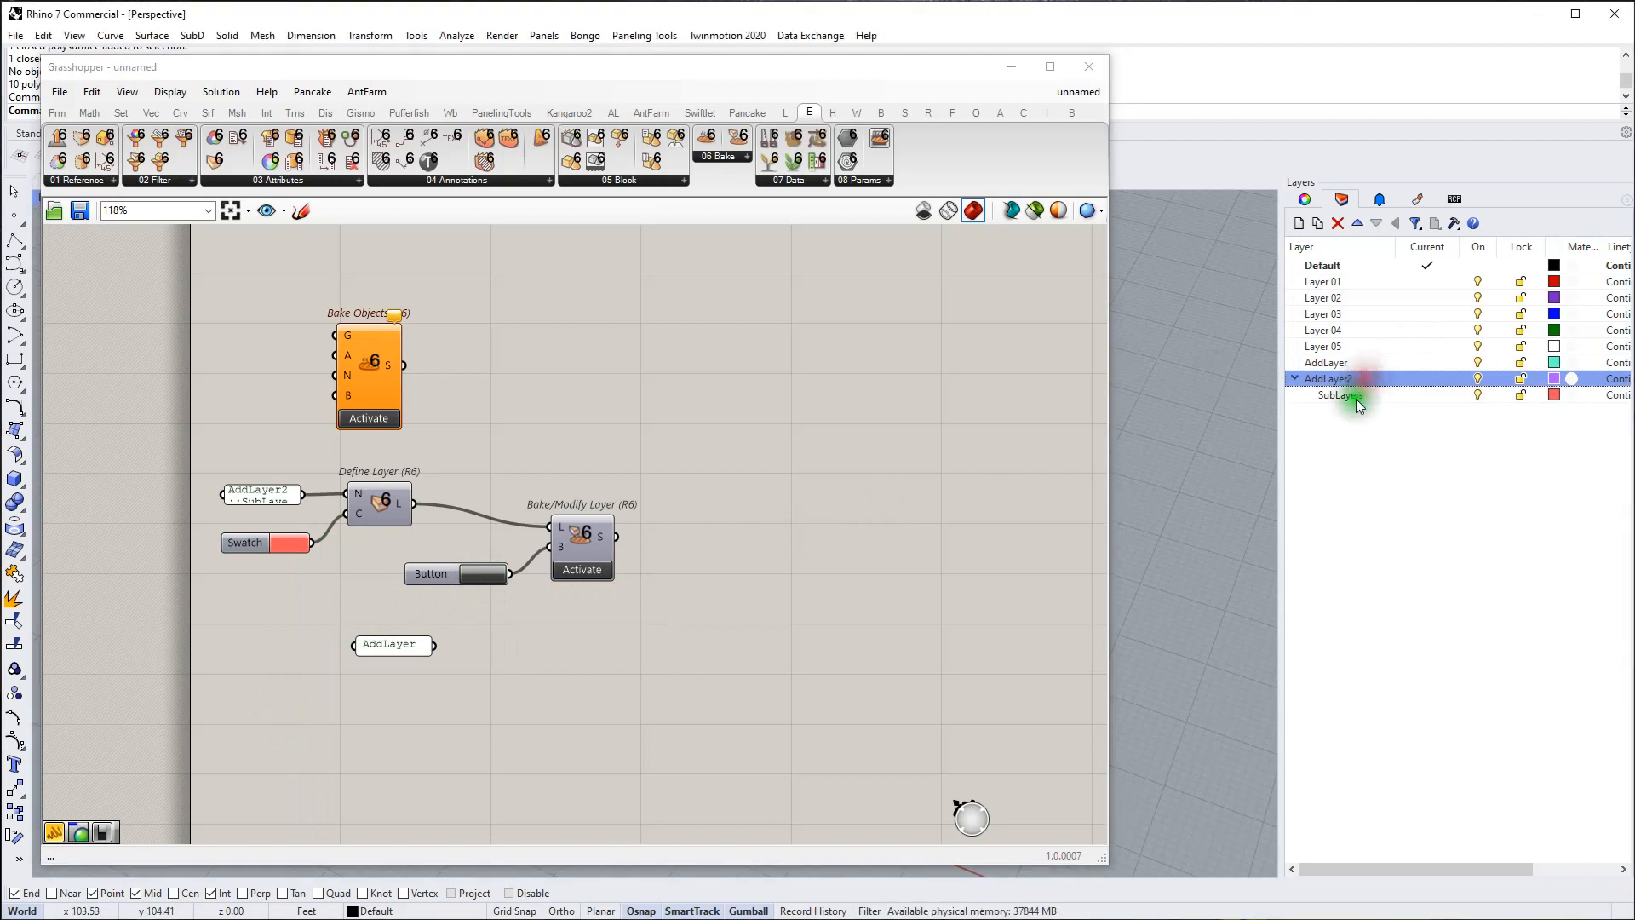
click(1356, 396)
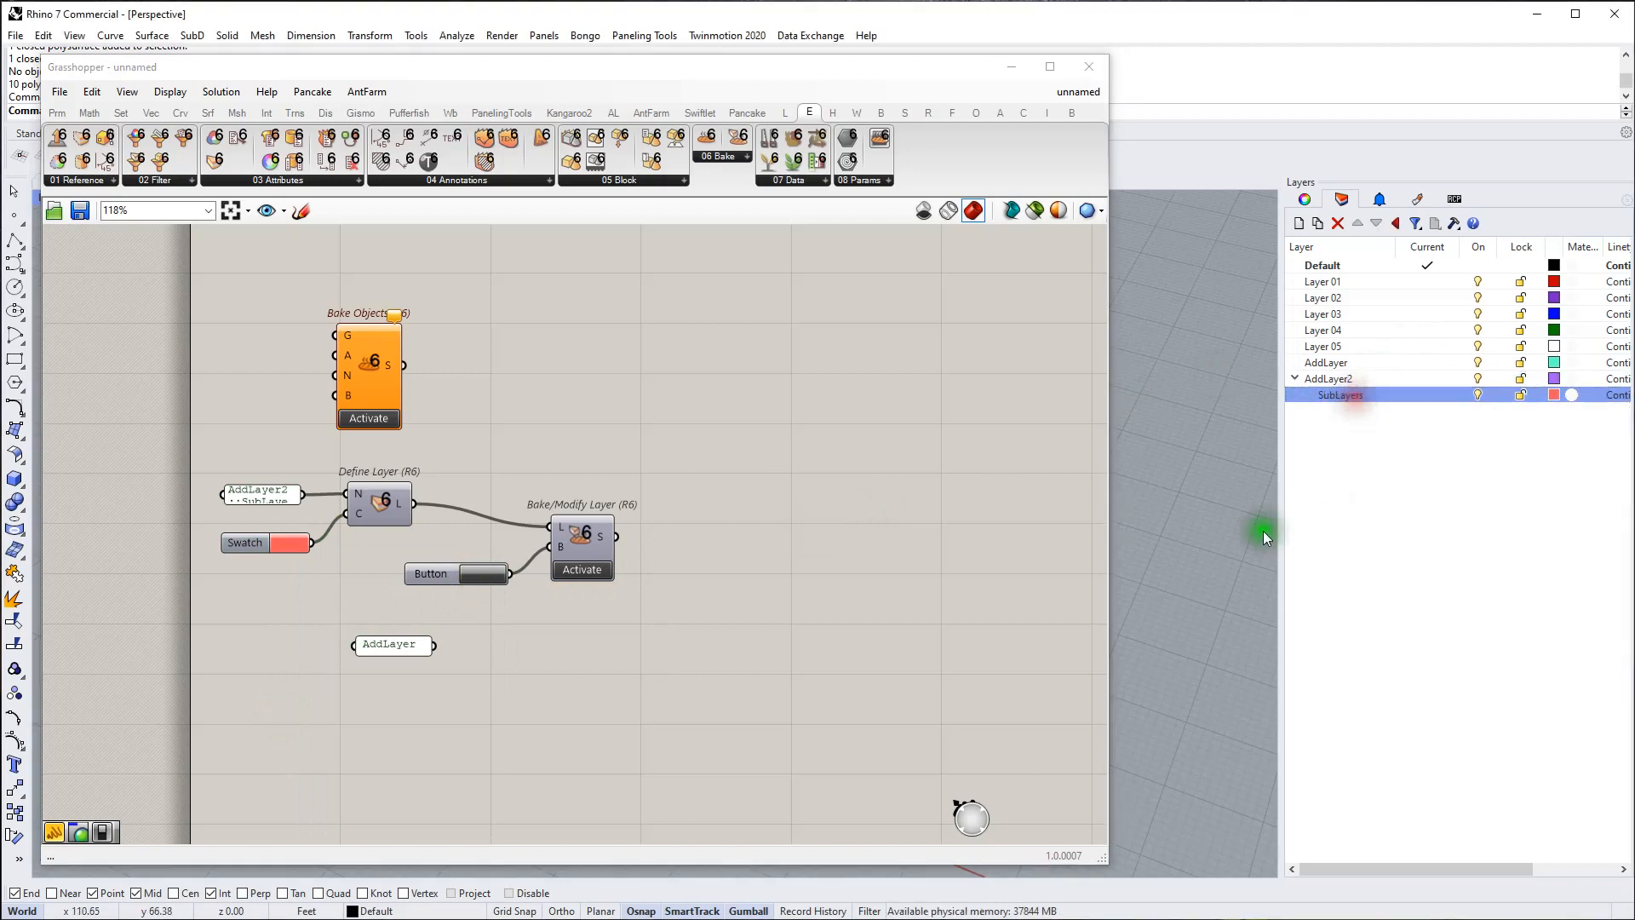
Step: Widen the name panel, extend its text to AddLayer2::SubLayers::SubSubLayer, and bake the nested layer
drag(227, 498, 103, 525)
click(231, 493)
double_click(231, 492)
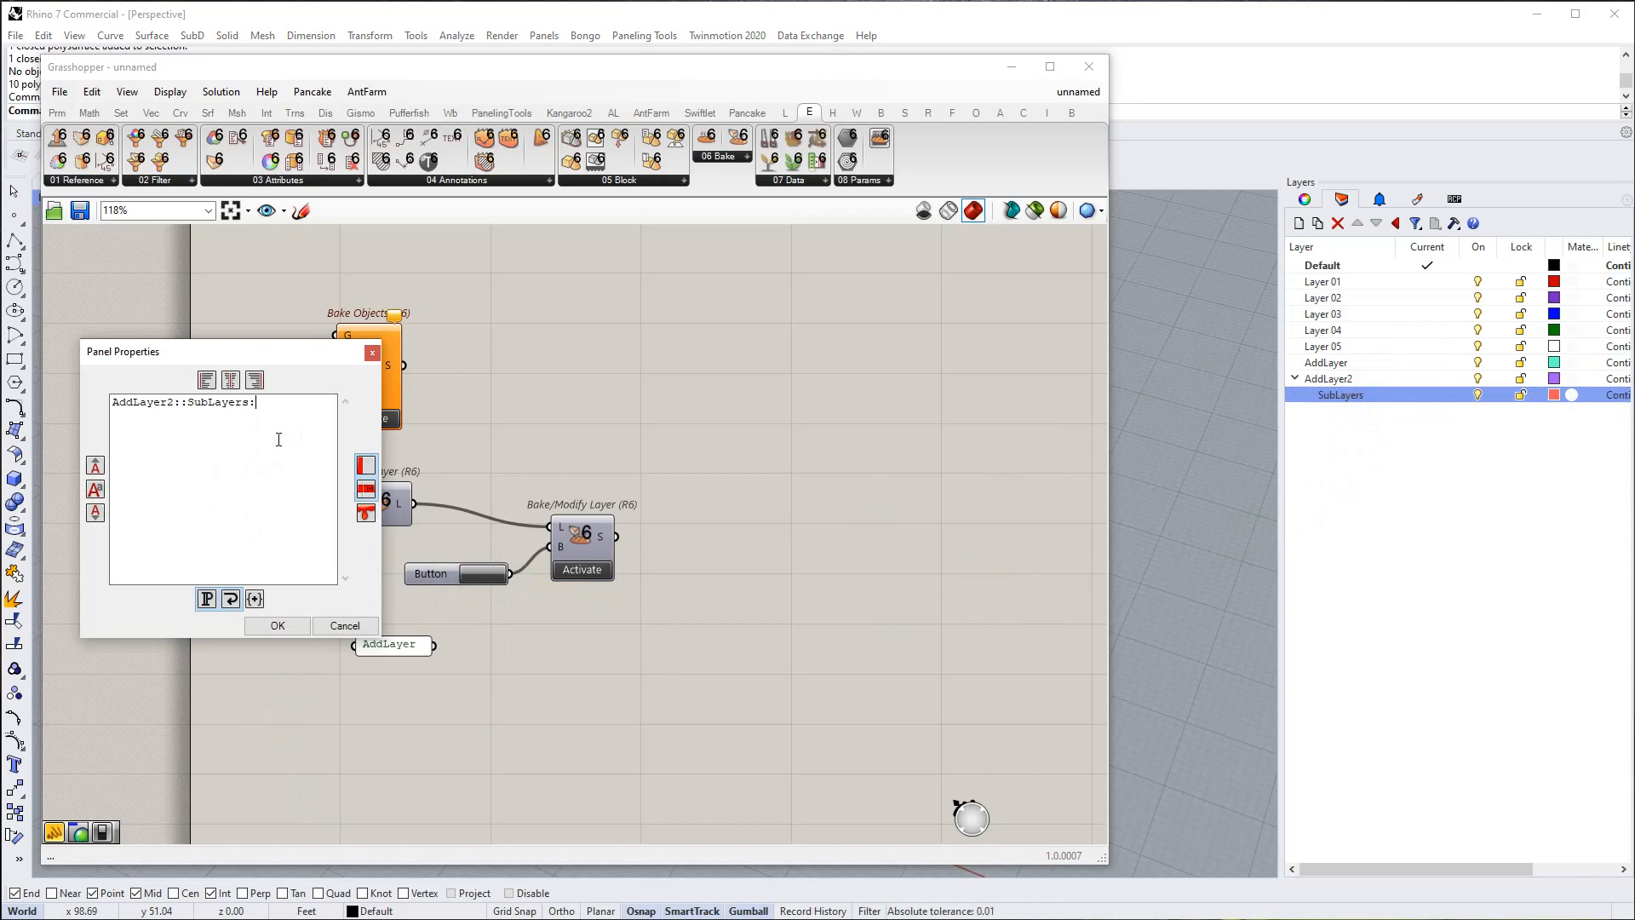
text(::SubSubLayer)
click(297, 554)
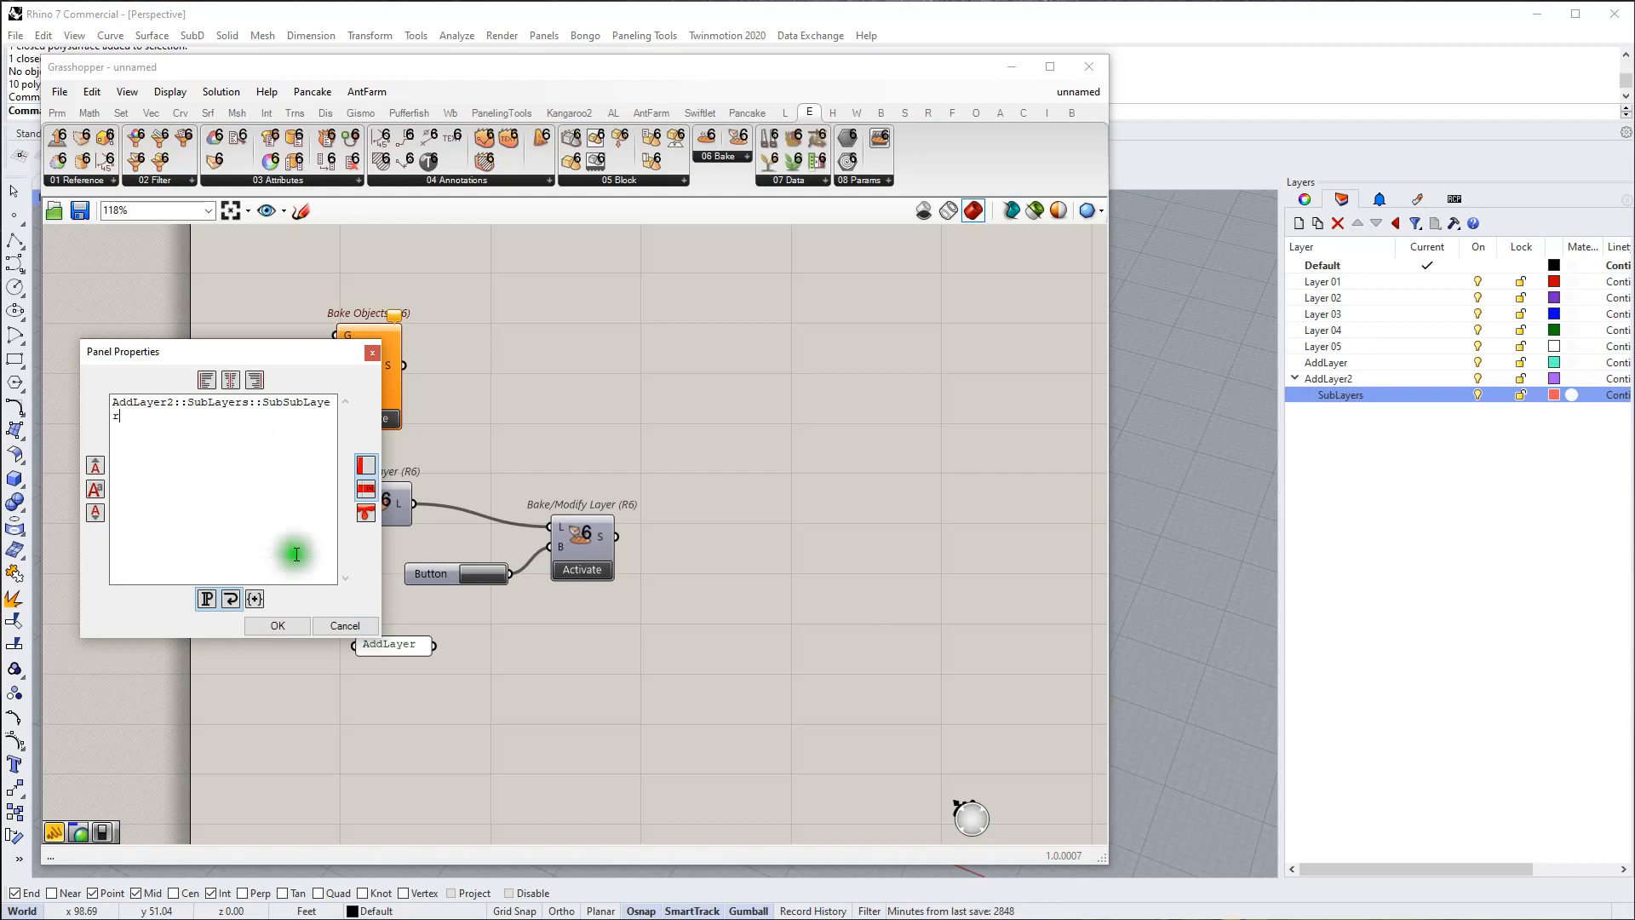
click(292, 625)
click(487, 574)
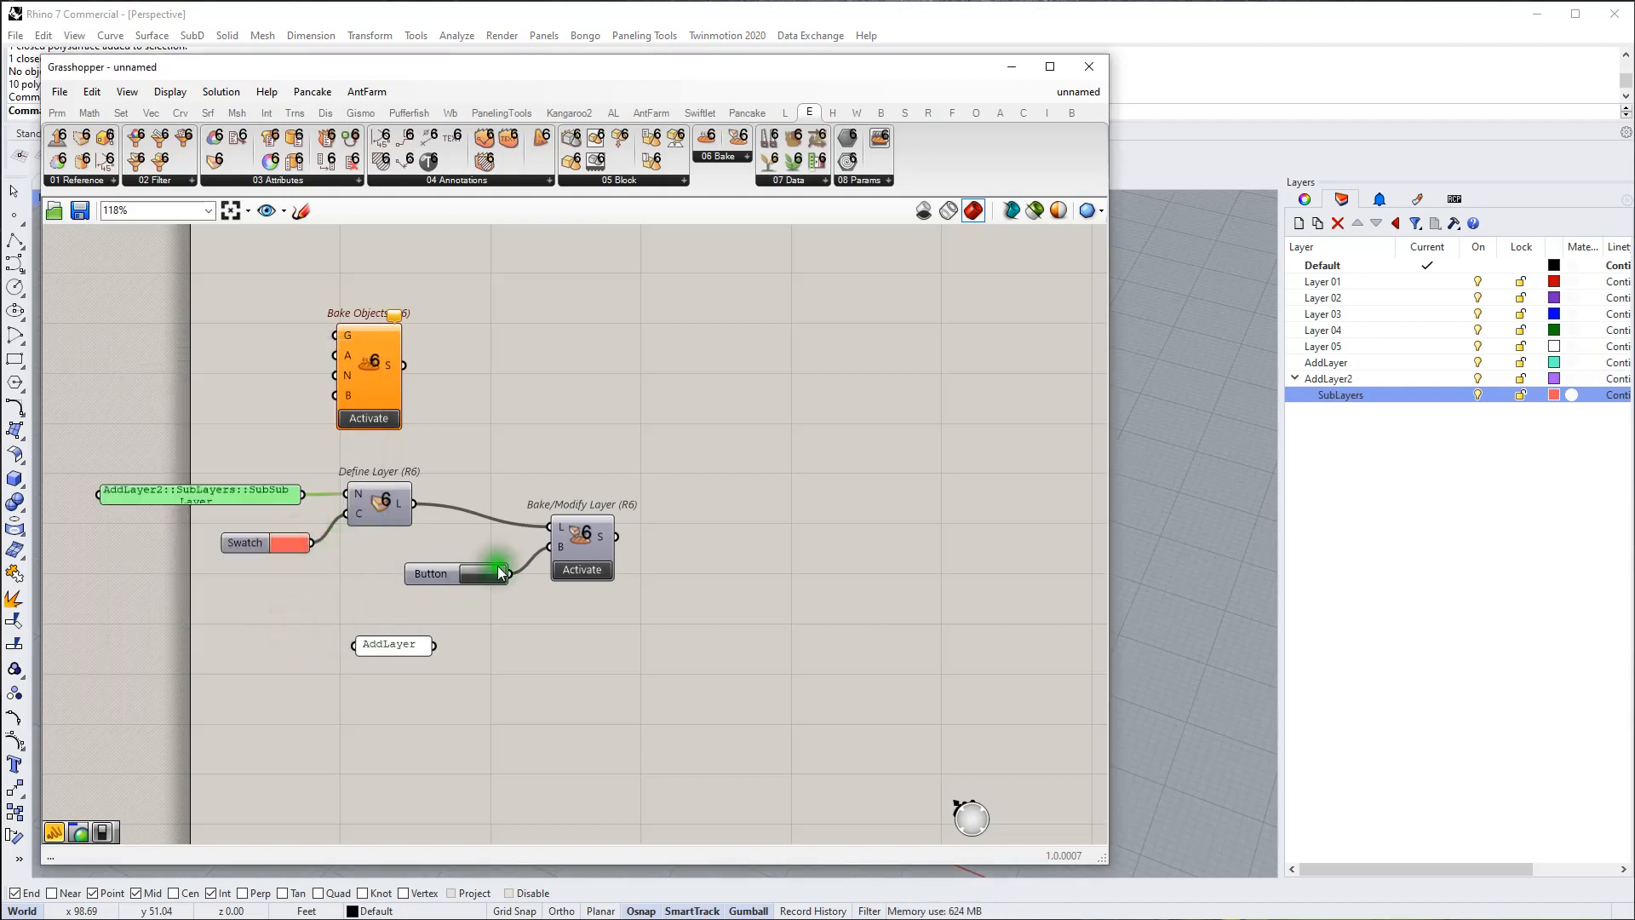
click(836, 558)
Step: Move the whole layer-definition group down and away from Bake Objects, and inspect the layer input of Bake/Modify Layer
scroll(595, 566, down, 2)
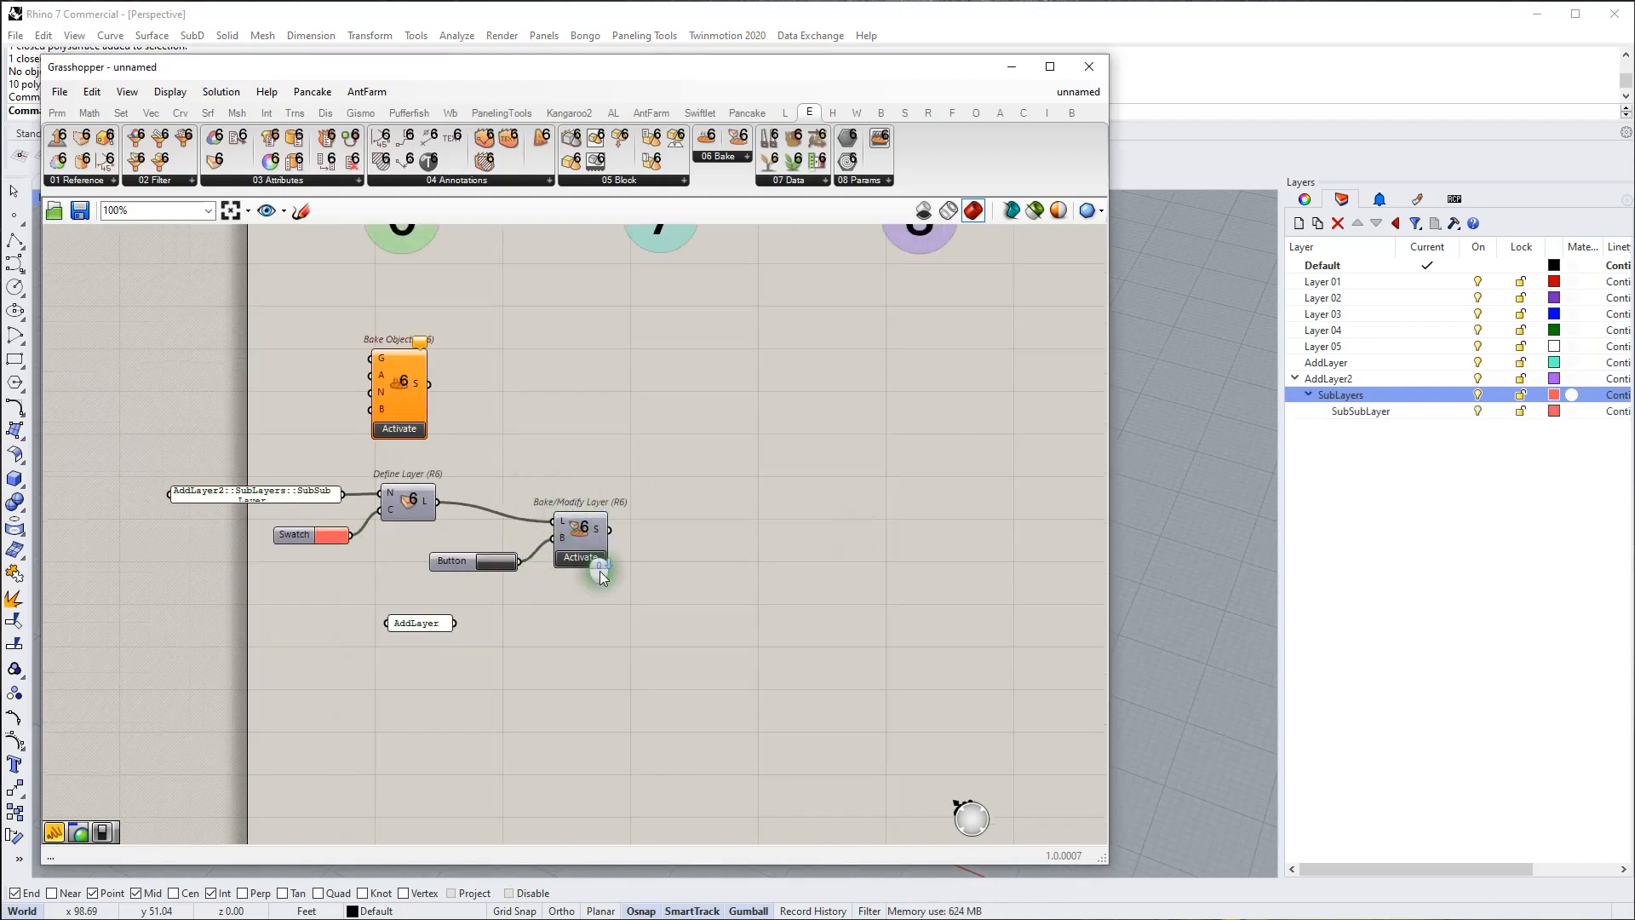
drag(736, 660, 219, 463)
drag(412, 493, 596, 684)
right_drag(713, 656, 581, 532)
scroll(612, 581, up, 2)
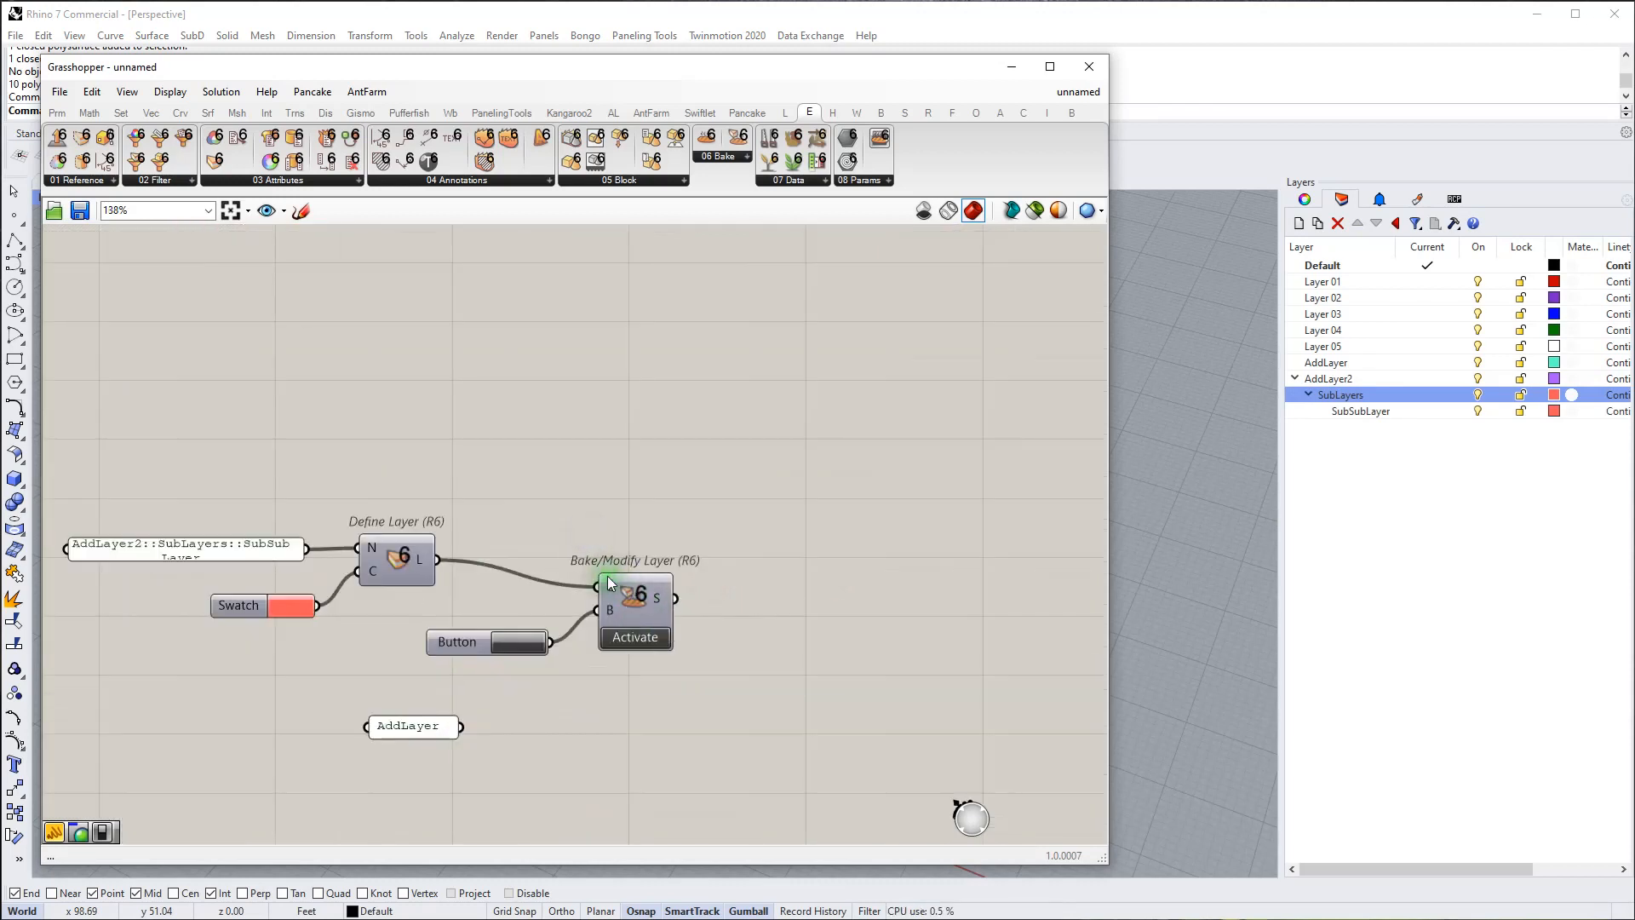
mouse_move(607, 576)
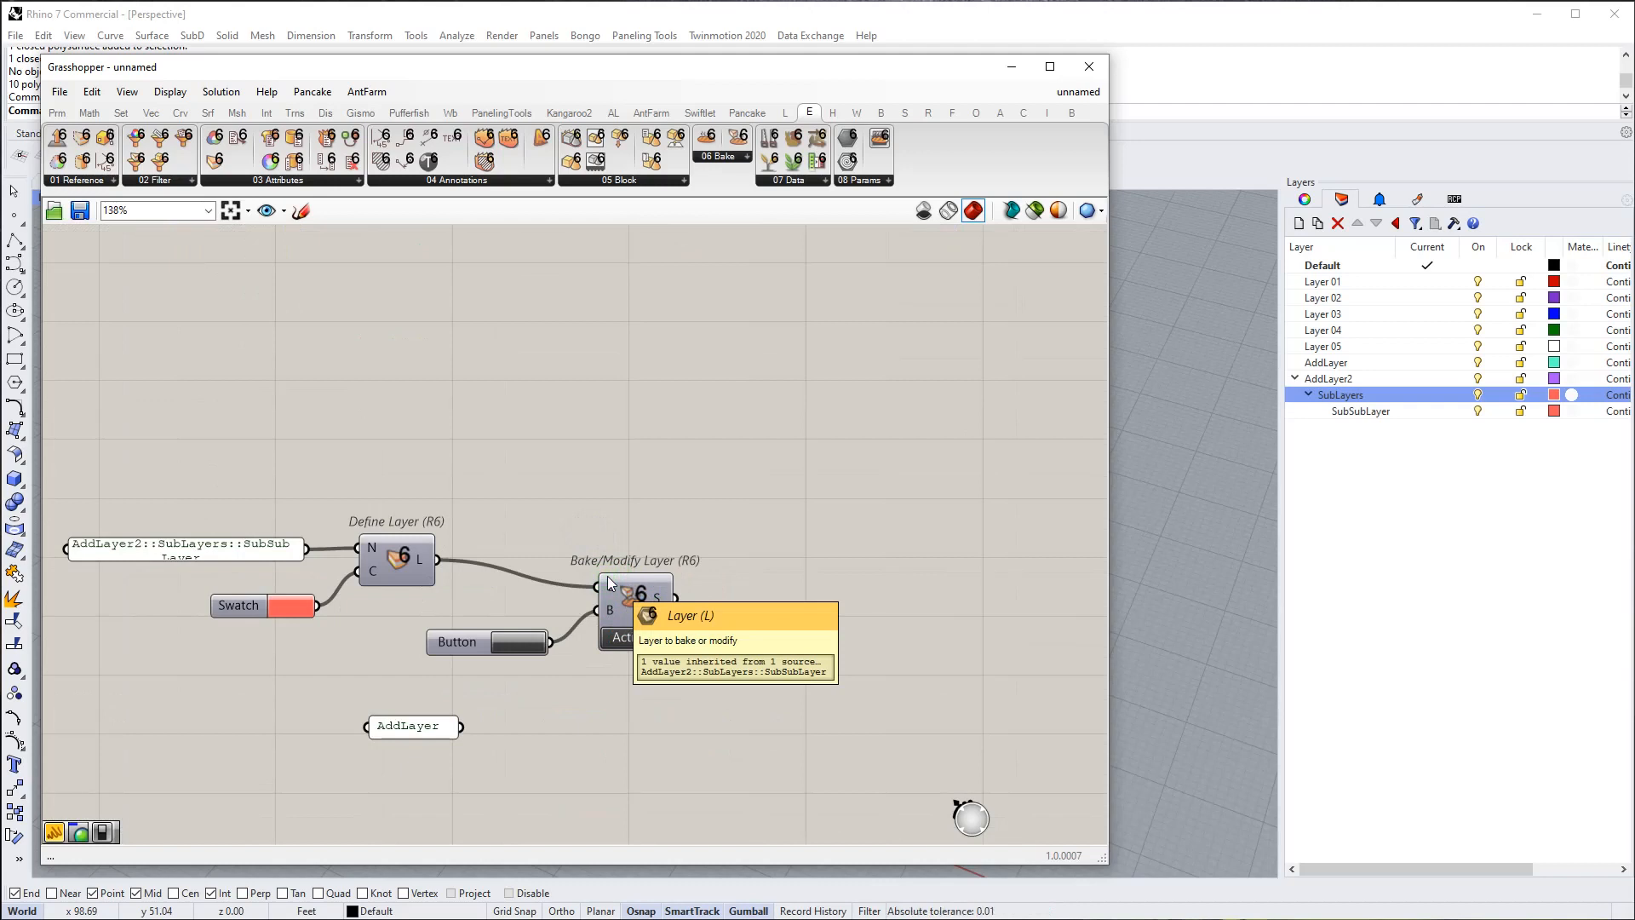
Step: Add a Center Box component beside Bake Objects and connect its box output to the geometry input
scroll(607, 576, down, 4)
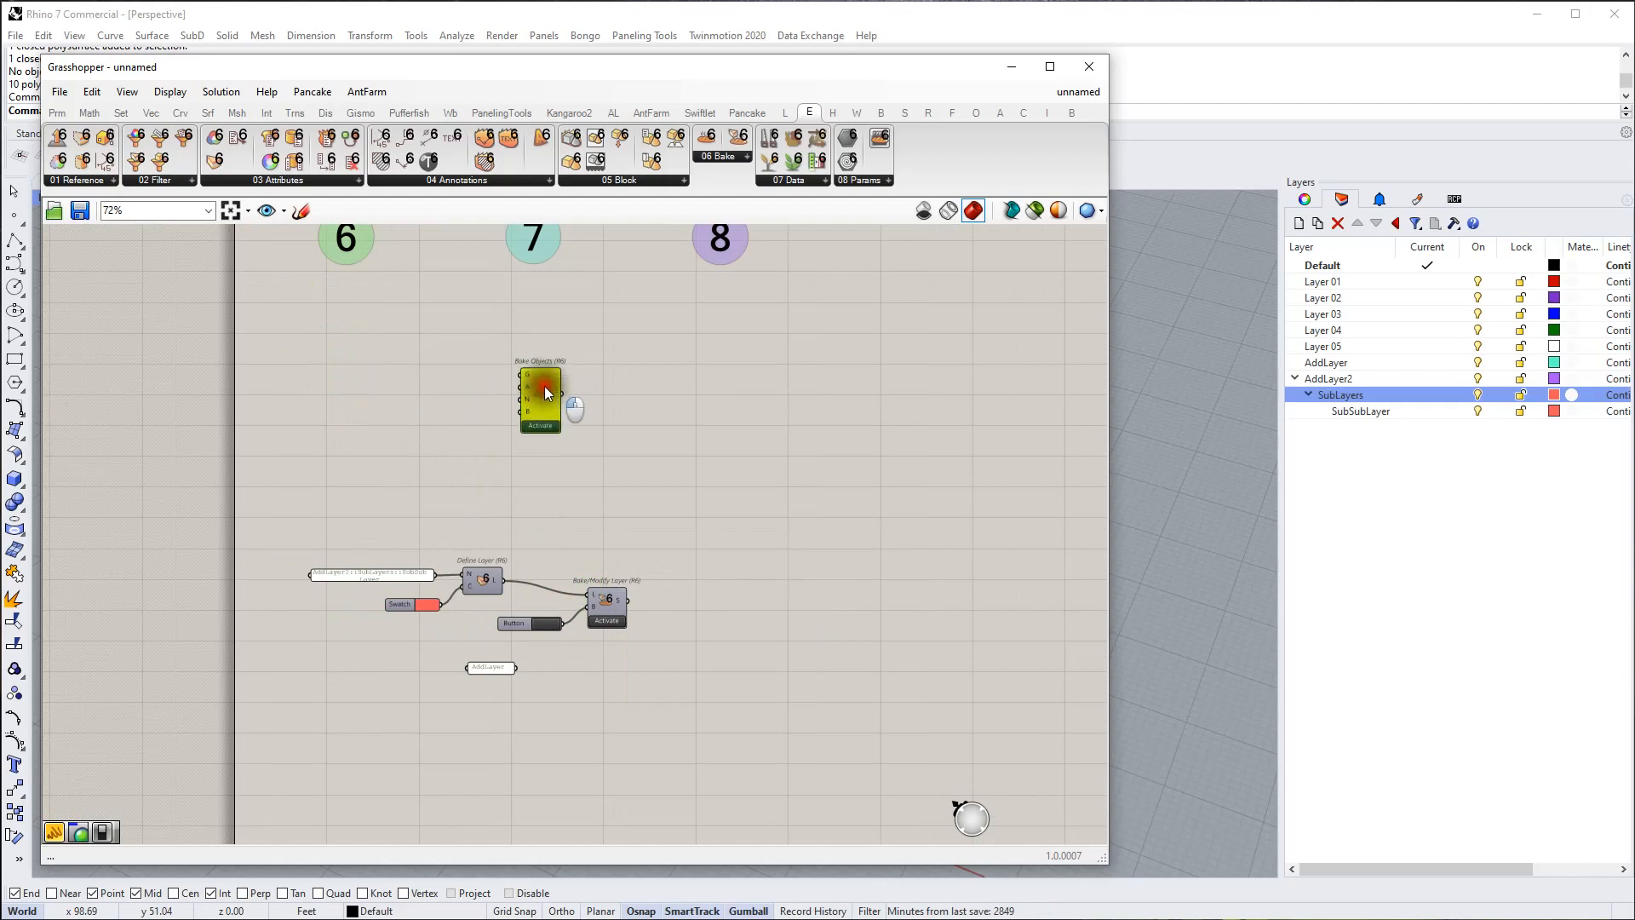
scroll(544, 386, up, 4)
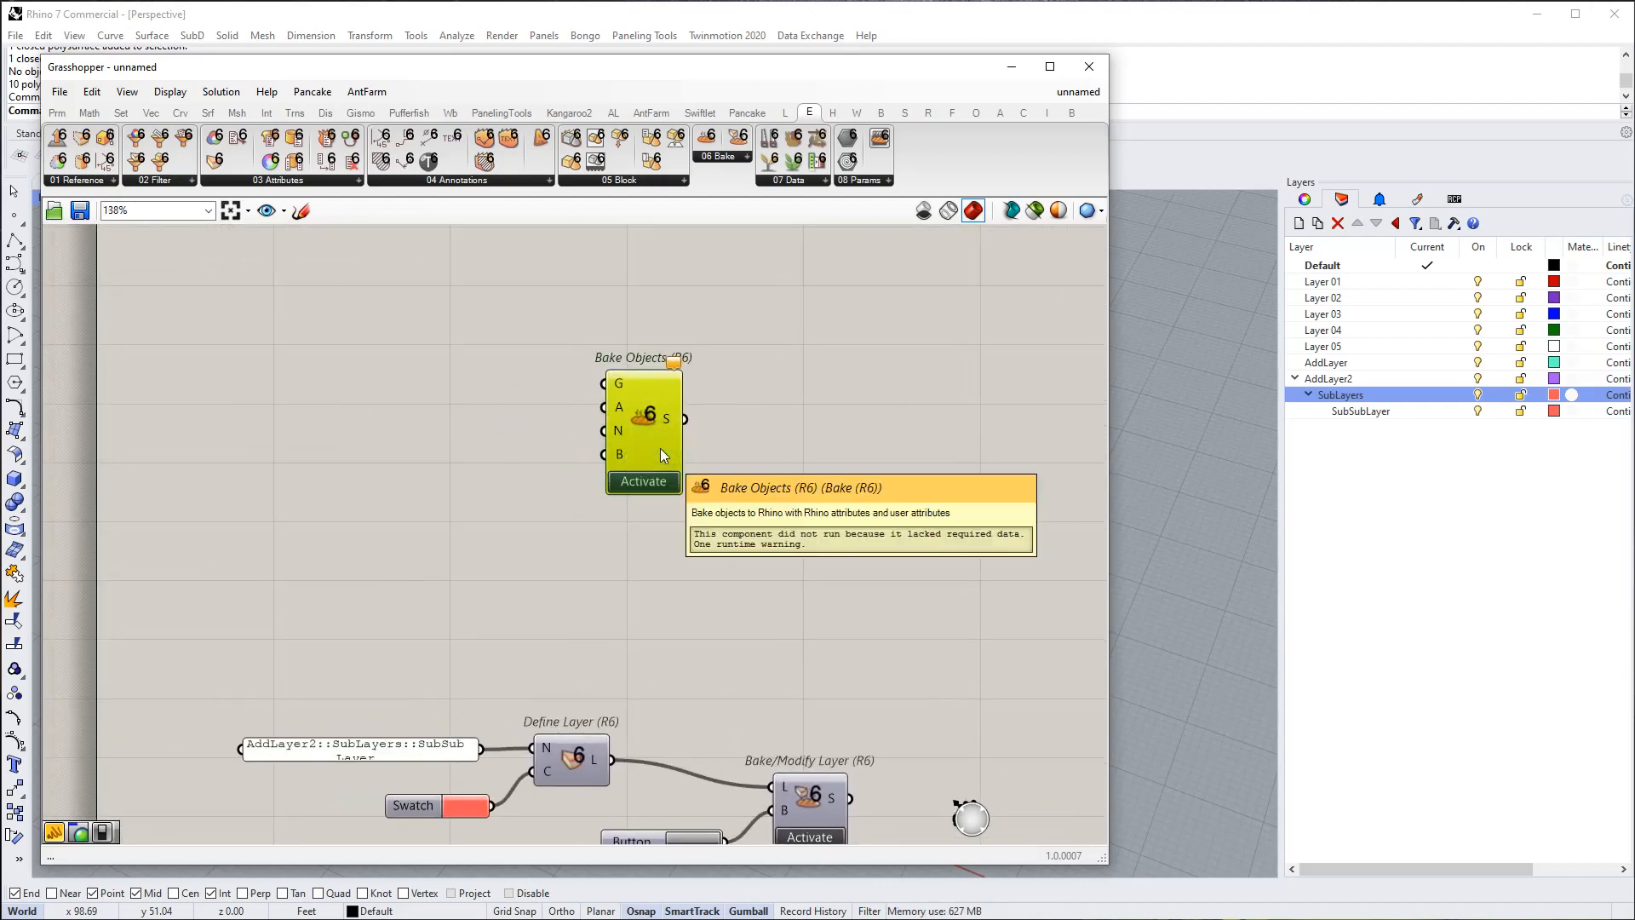
double_click(394, 360)
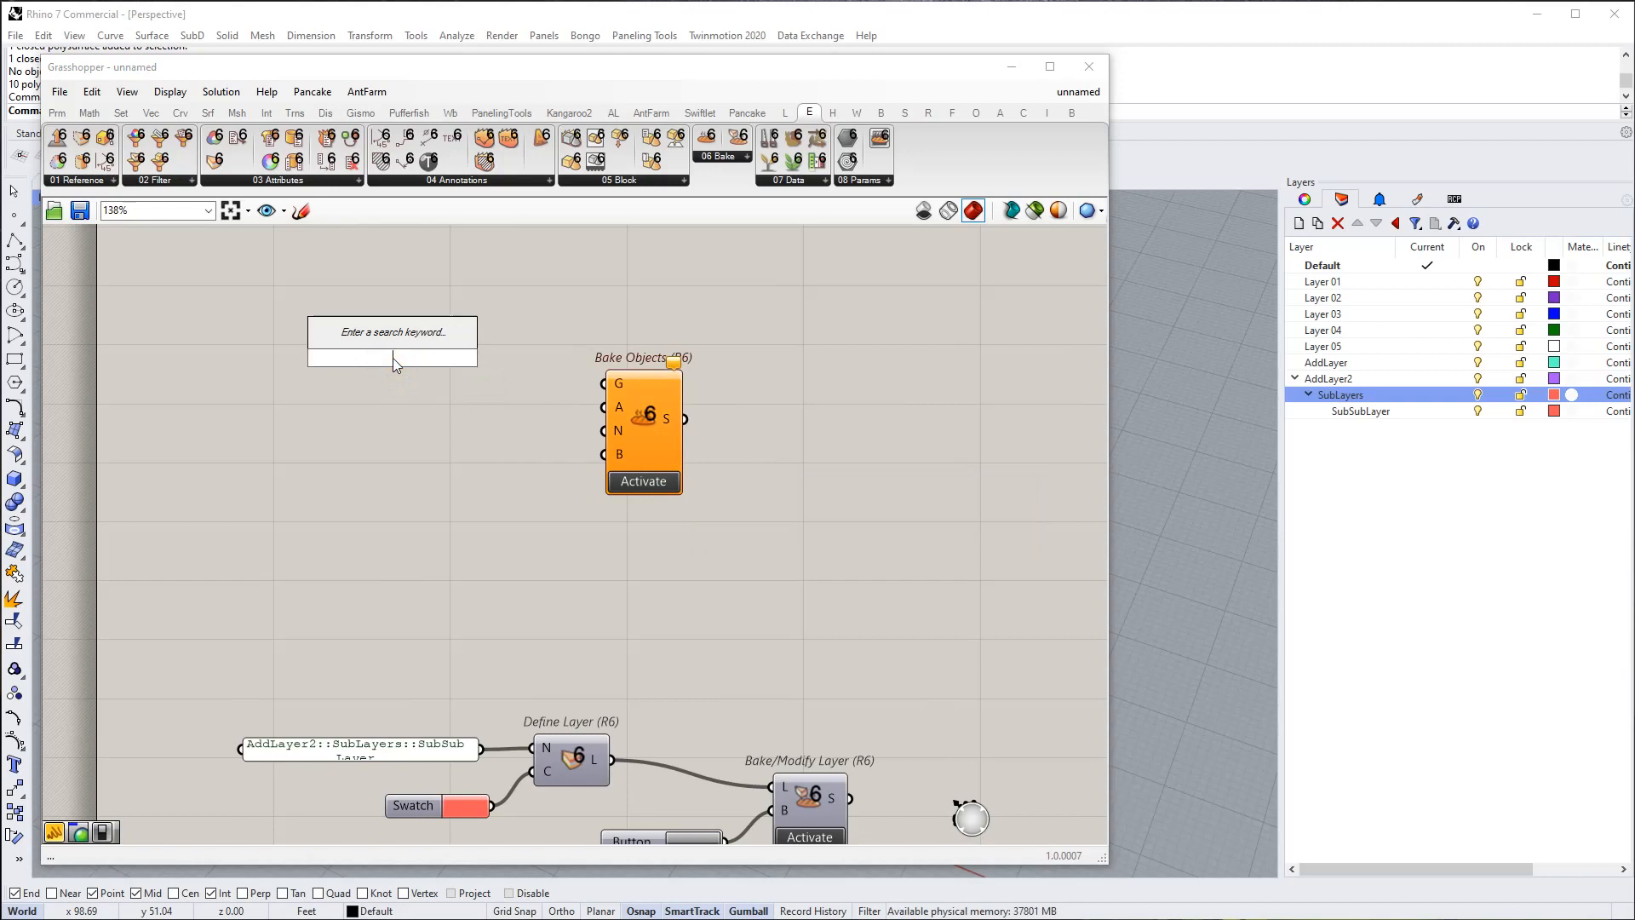
text(box)
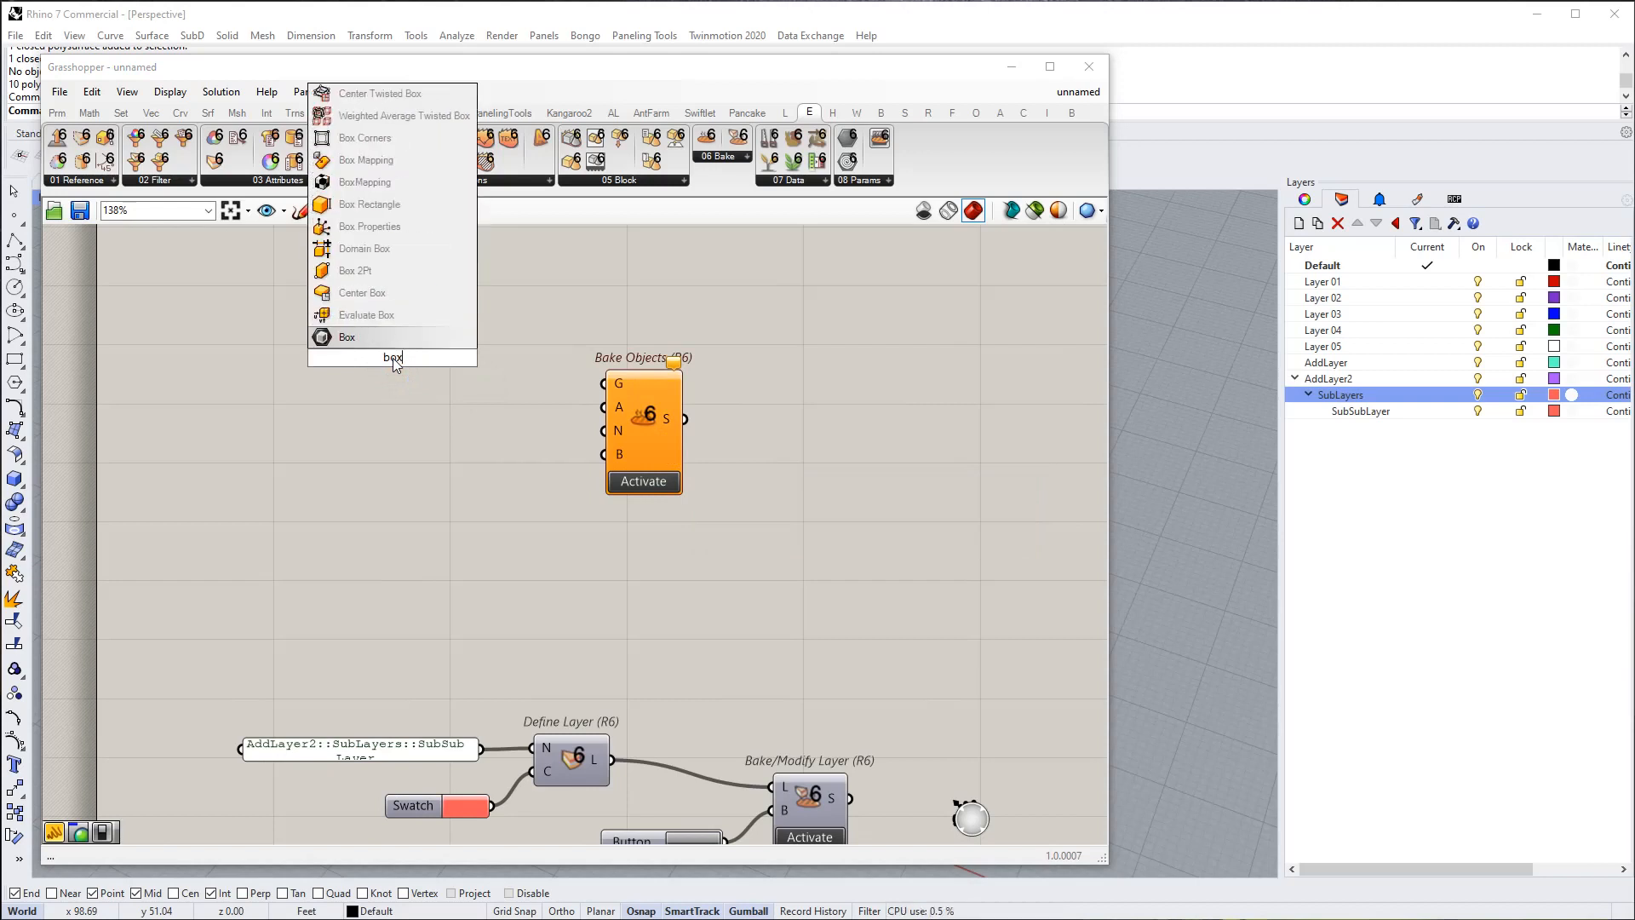
click(391, 292)
drag(432, 358, 619, 380)
drag(647, 417, 671, 398)
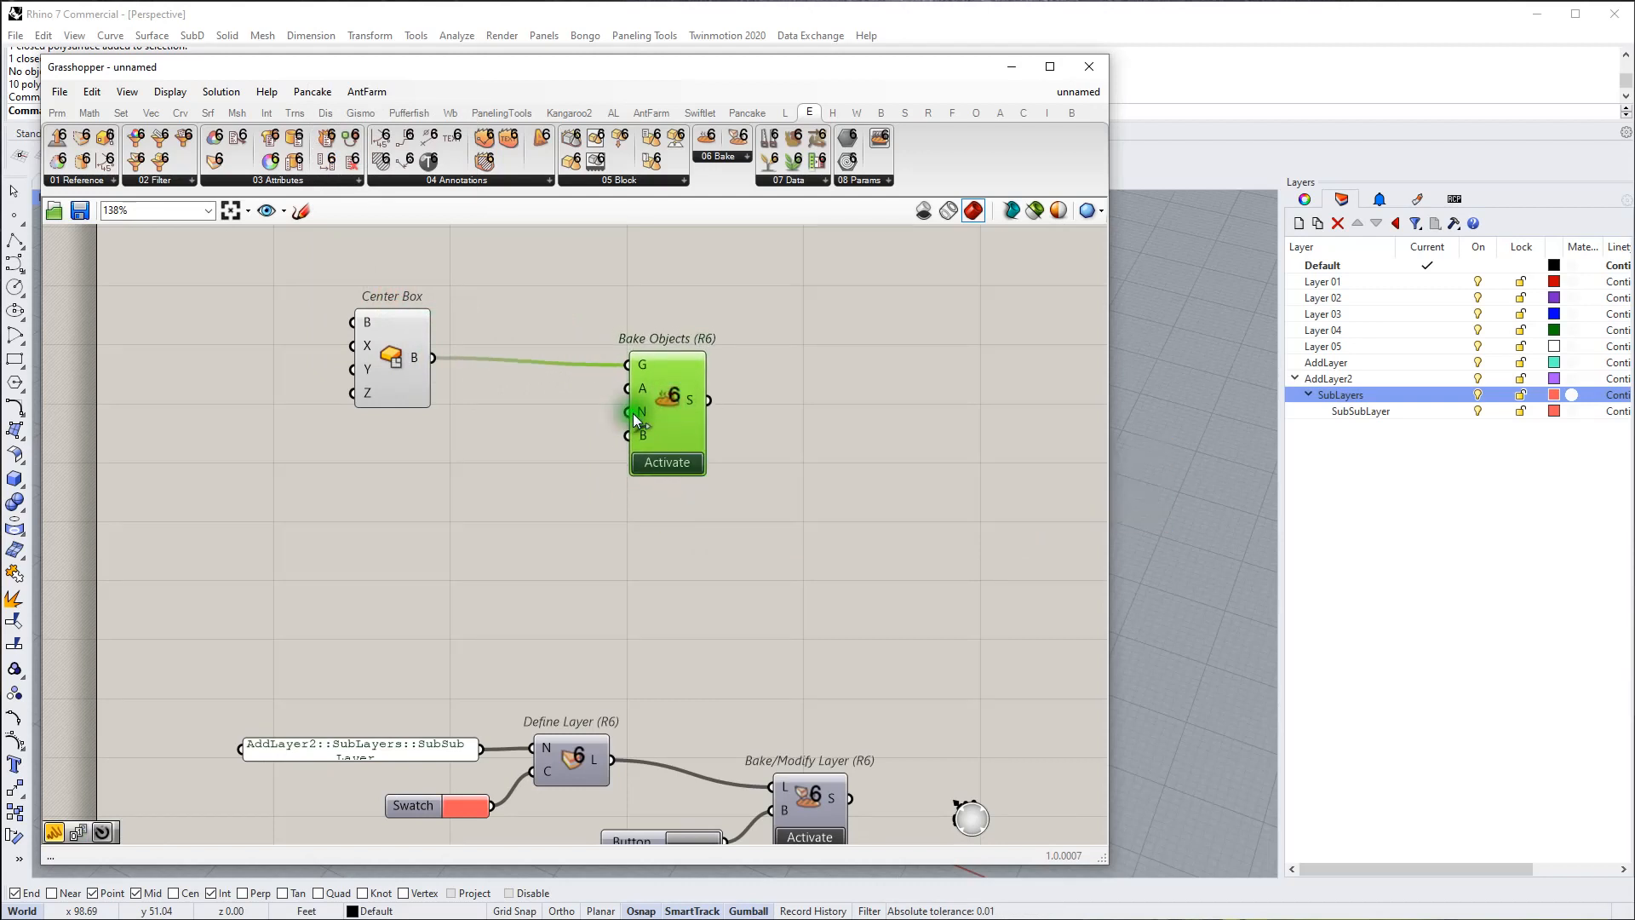
Step: Add a panel reading BakeNameReplaces and connect it to the name input of Bake Objects
double_click(483, 475)
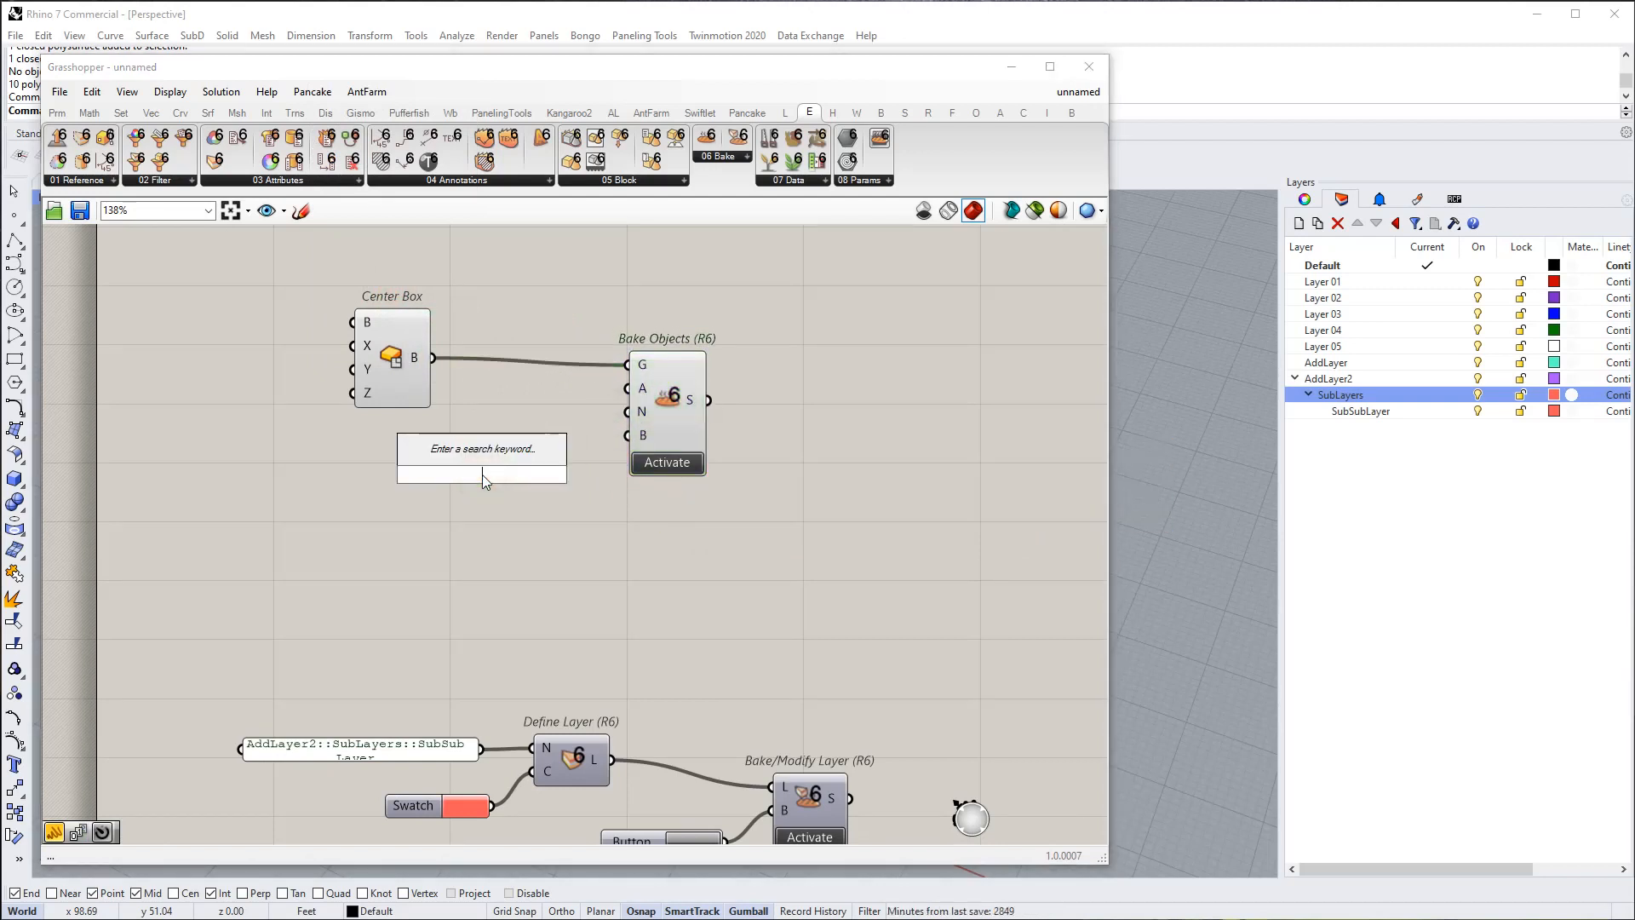
text(//Bake)
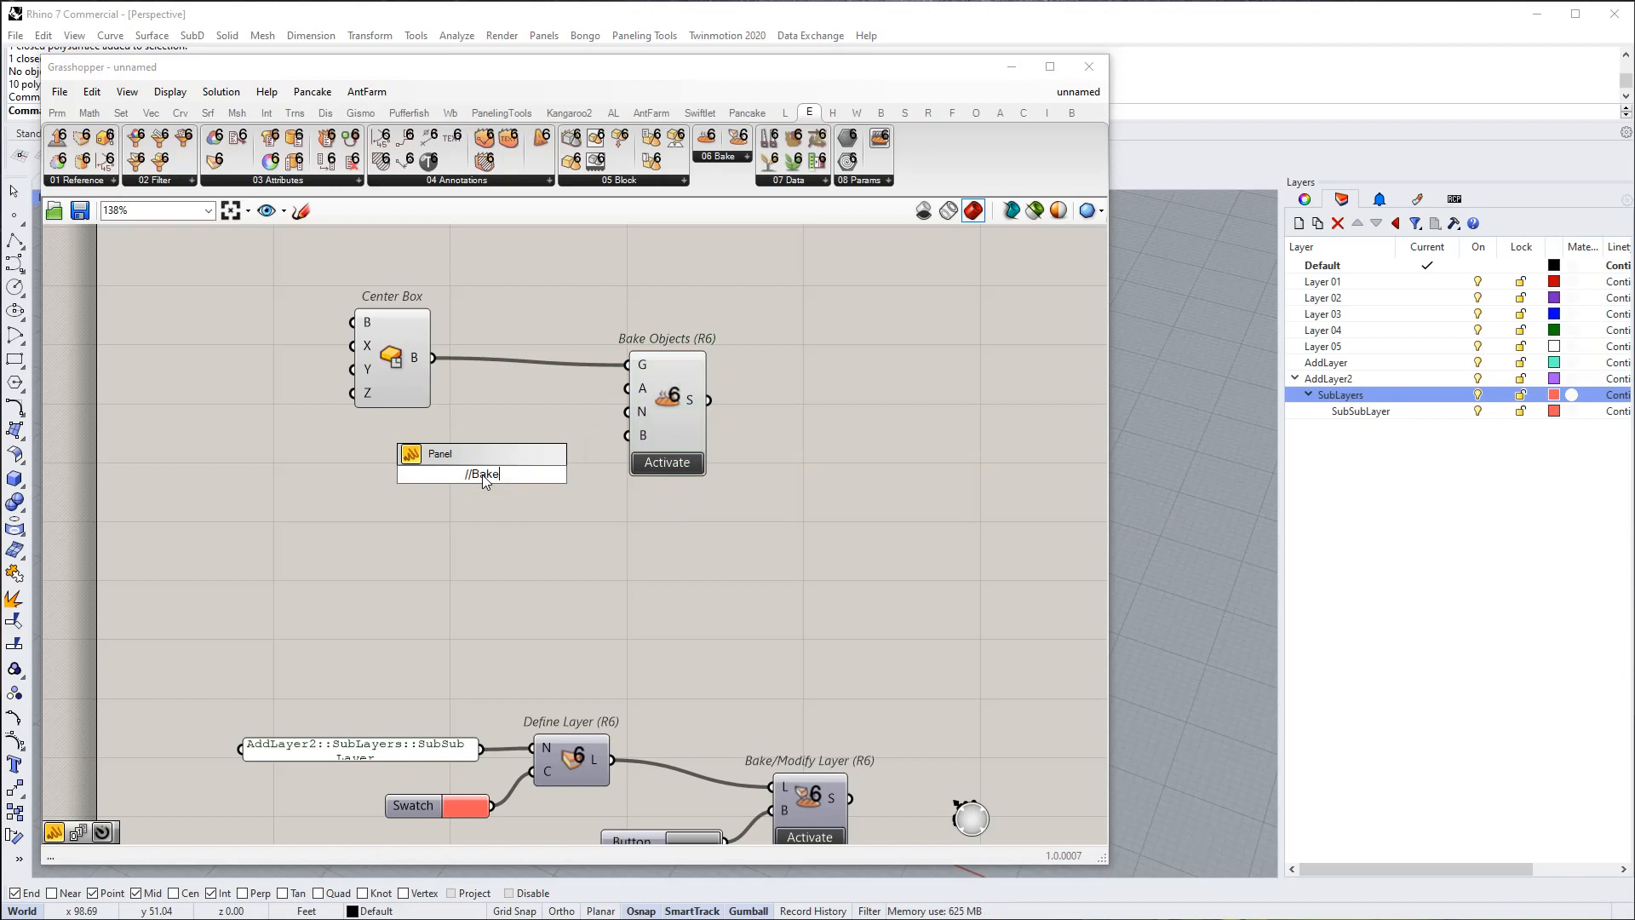
text(NameReplaces)
key(Return)
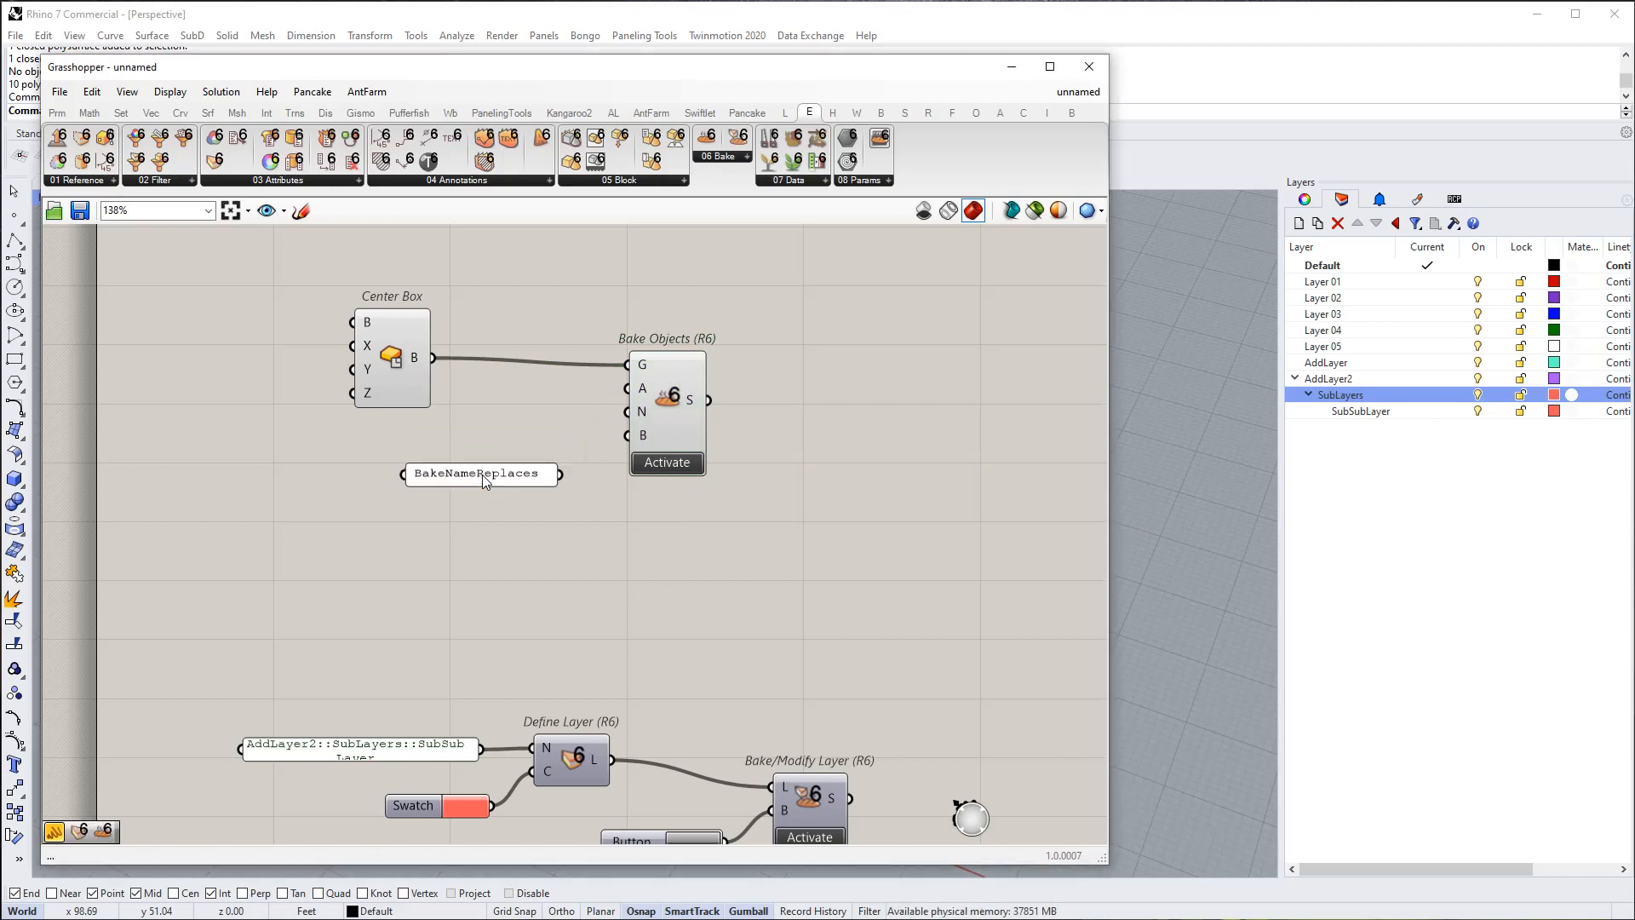
click(560, 493)
drag(559, 475, 628, 411)
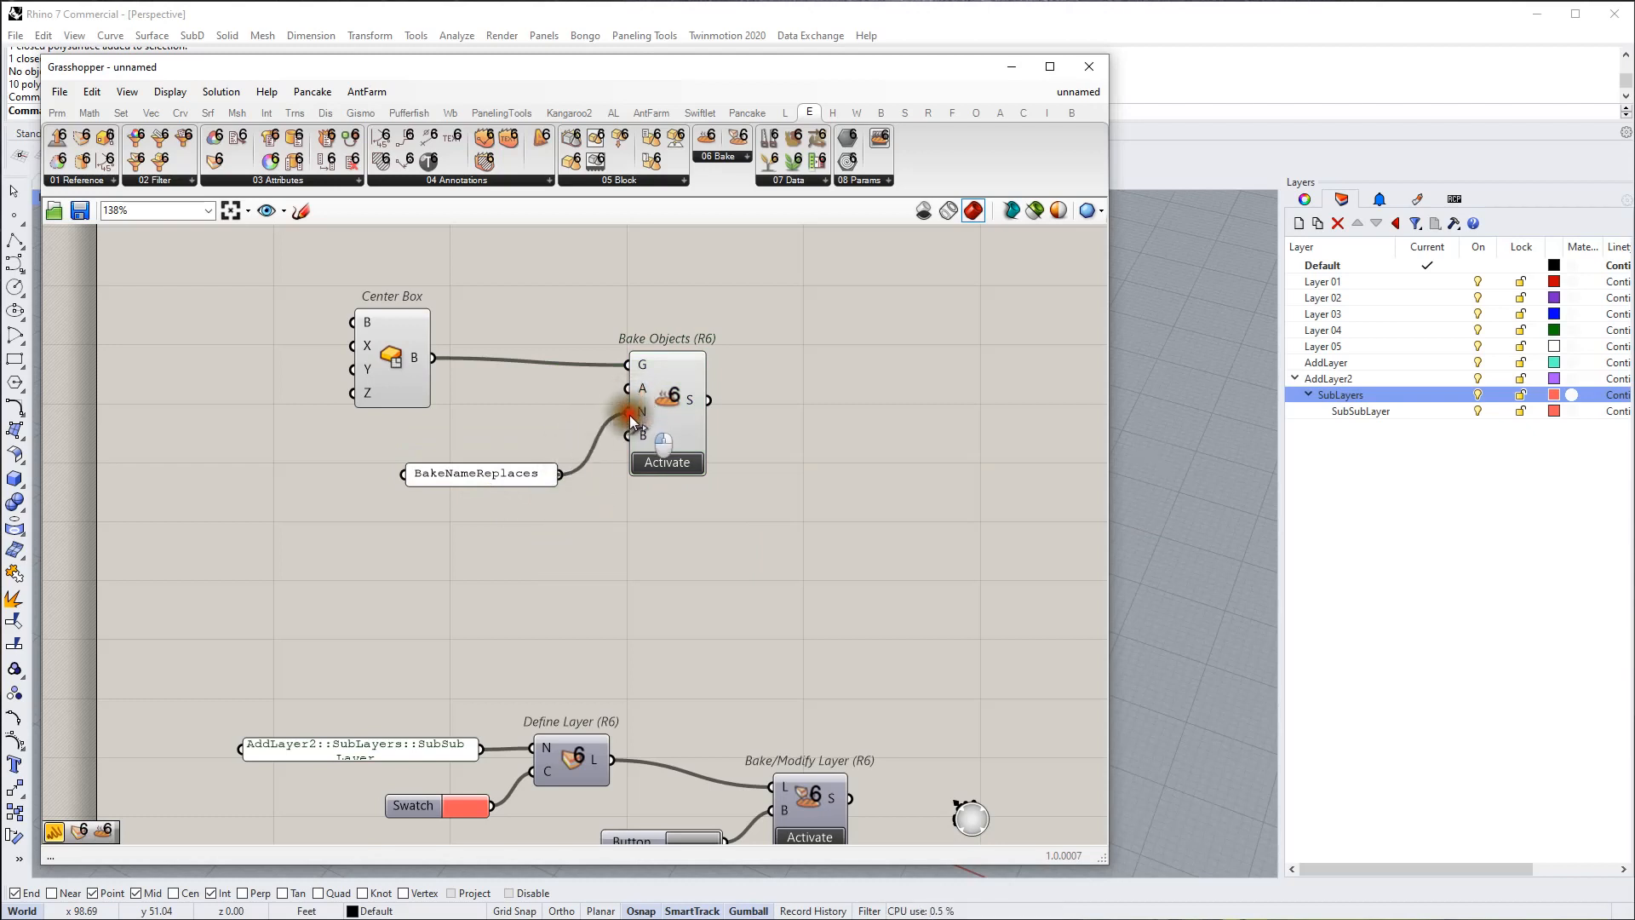
Step: Connect a copy of the Button to the bake input of Bake Objects and move the BakeNameReplaces panel beside the name input
right_drag(702, 743, 682, 618)
click(617, 773)
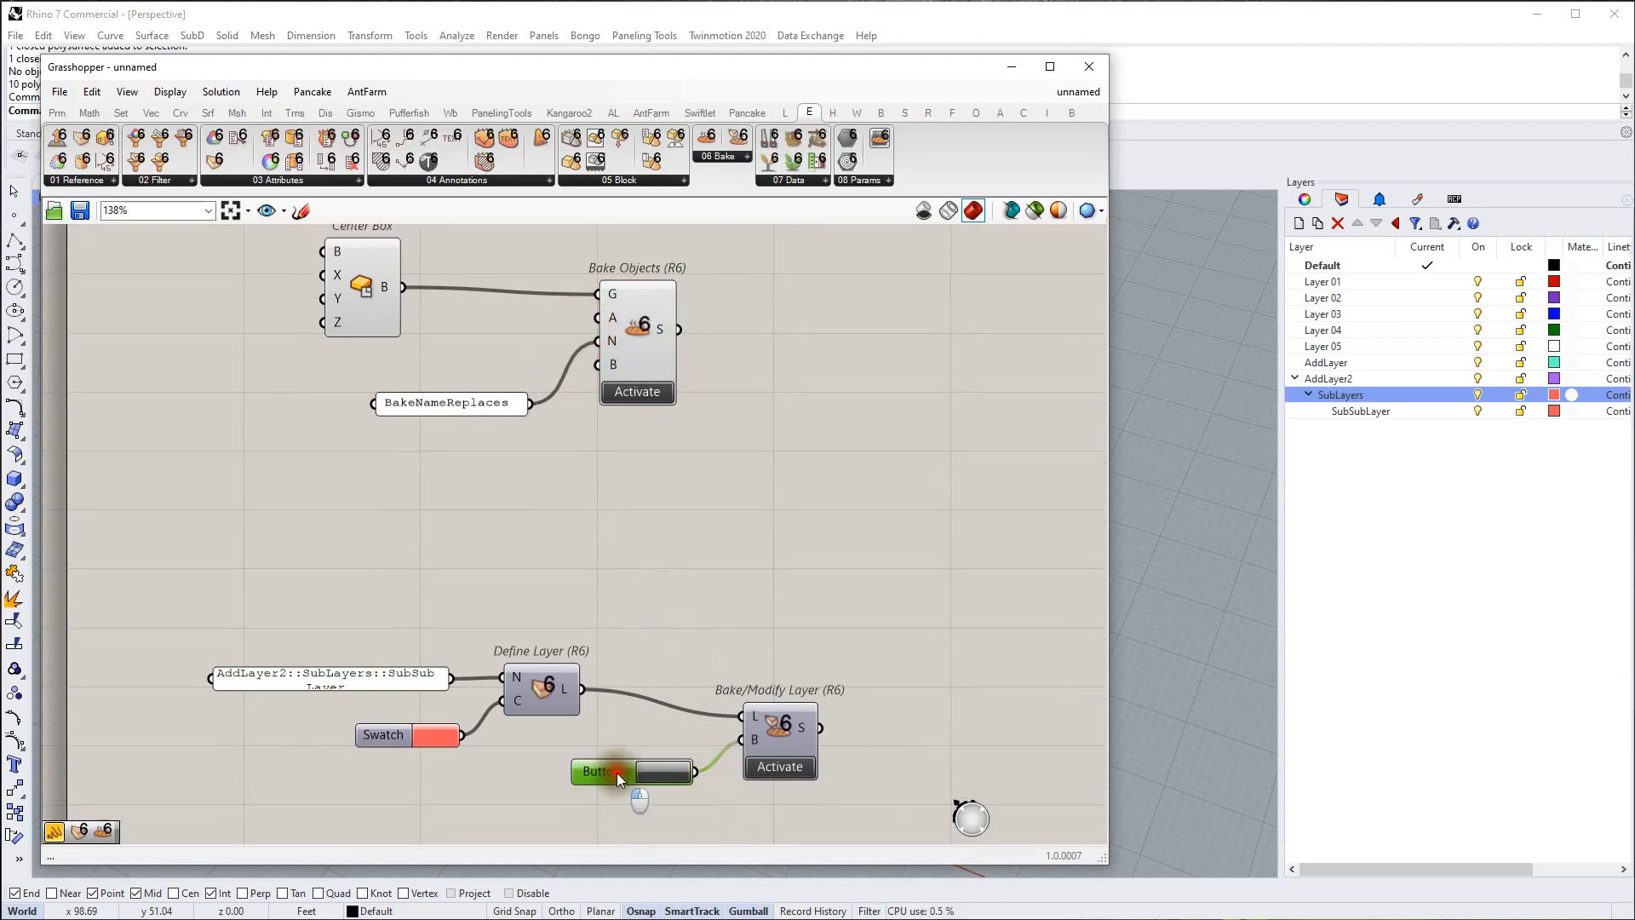
double_click(483, 483)
alt+drag(483, 483, 513, 340)
drag(528, 439, 597, 365)
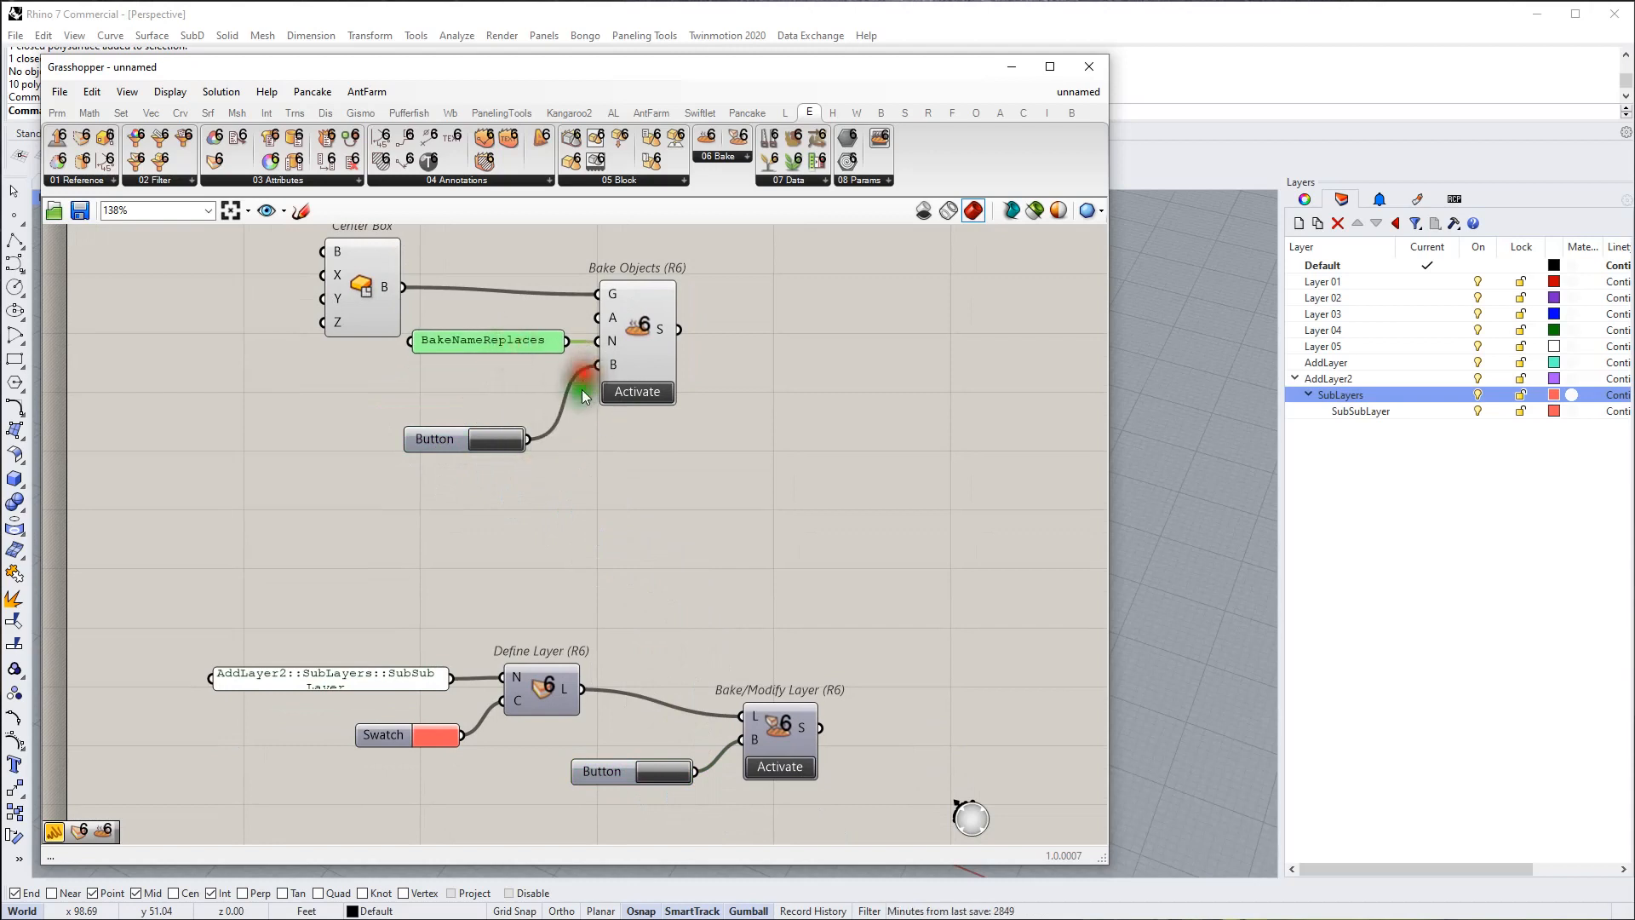
Step: Move the Grasshopper window aside to expose the Rhino viewport and bake the box
drag(653, 85, 1056, 109)
scroll(242, 590, up, 5)
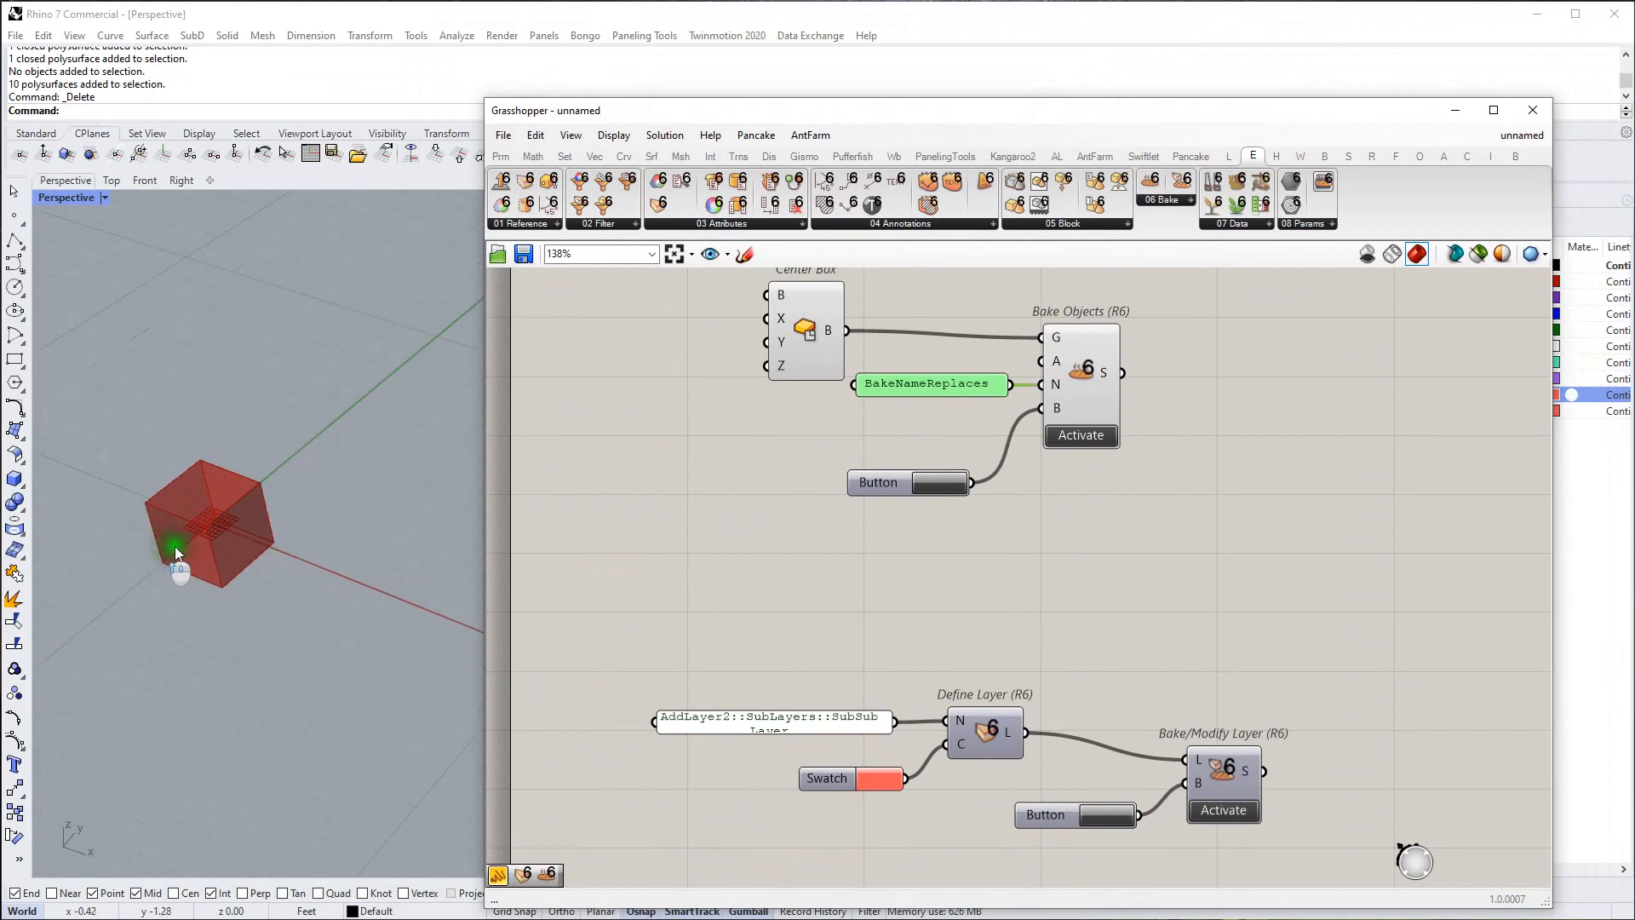
click(947, 485)
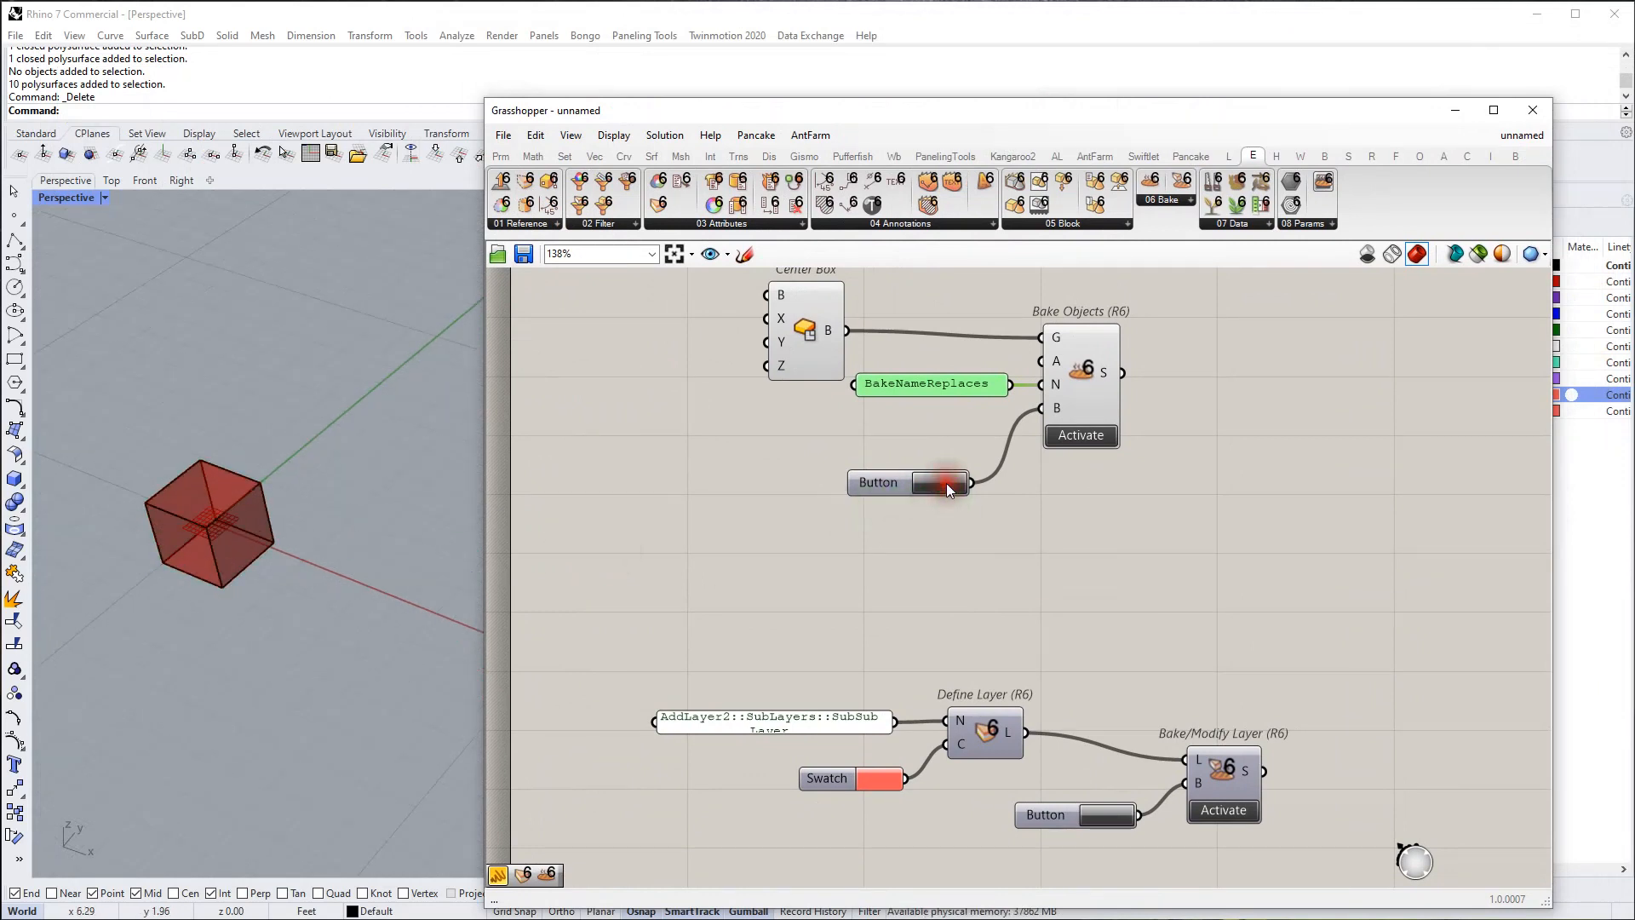
Step: Add a number slider set to 5 beside Center Box and connect it to the box's X and Y inputs
right_drag(961, 549, 969, 637)
scroll(992, 637, down, 1)
double_click(690, 508)
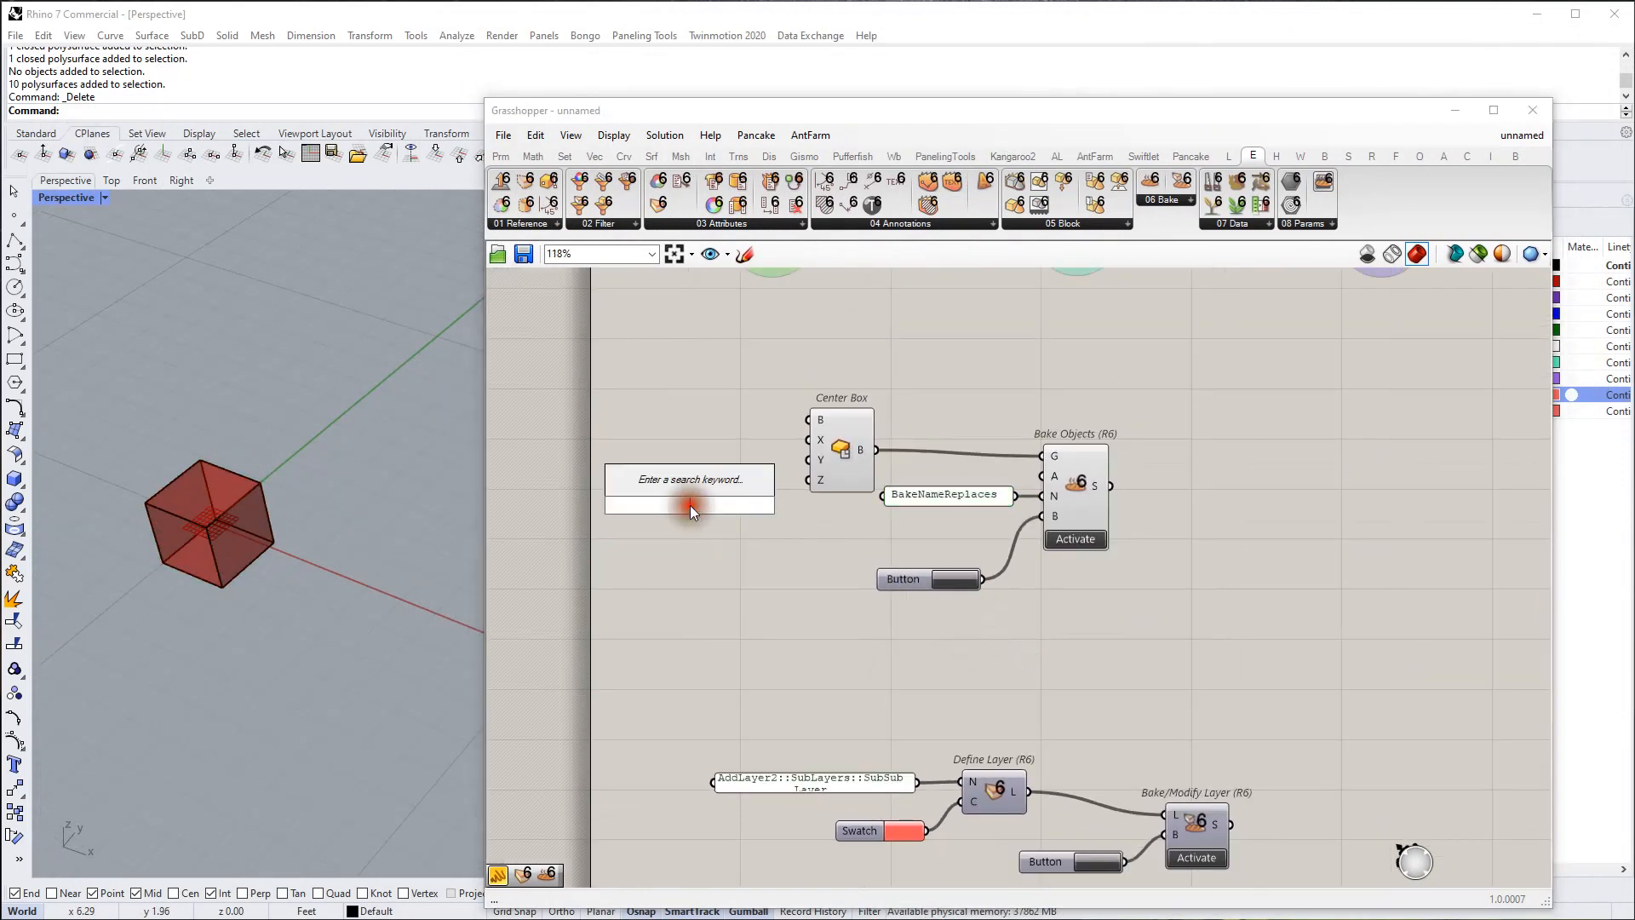
text(ser)
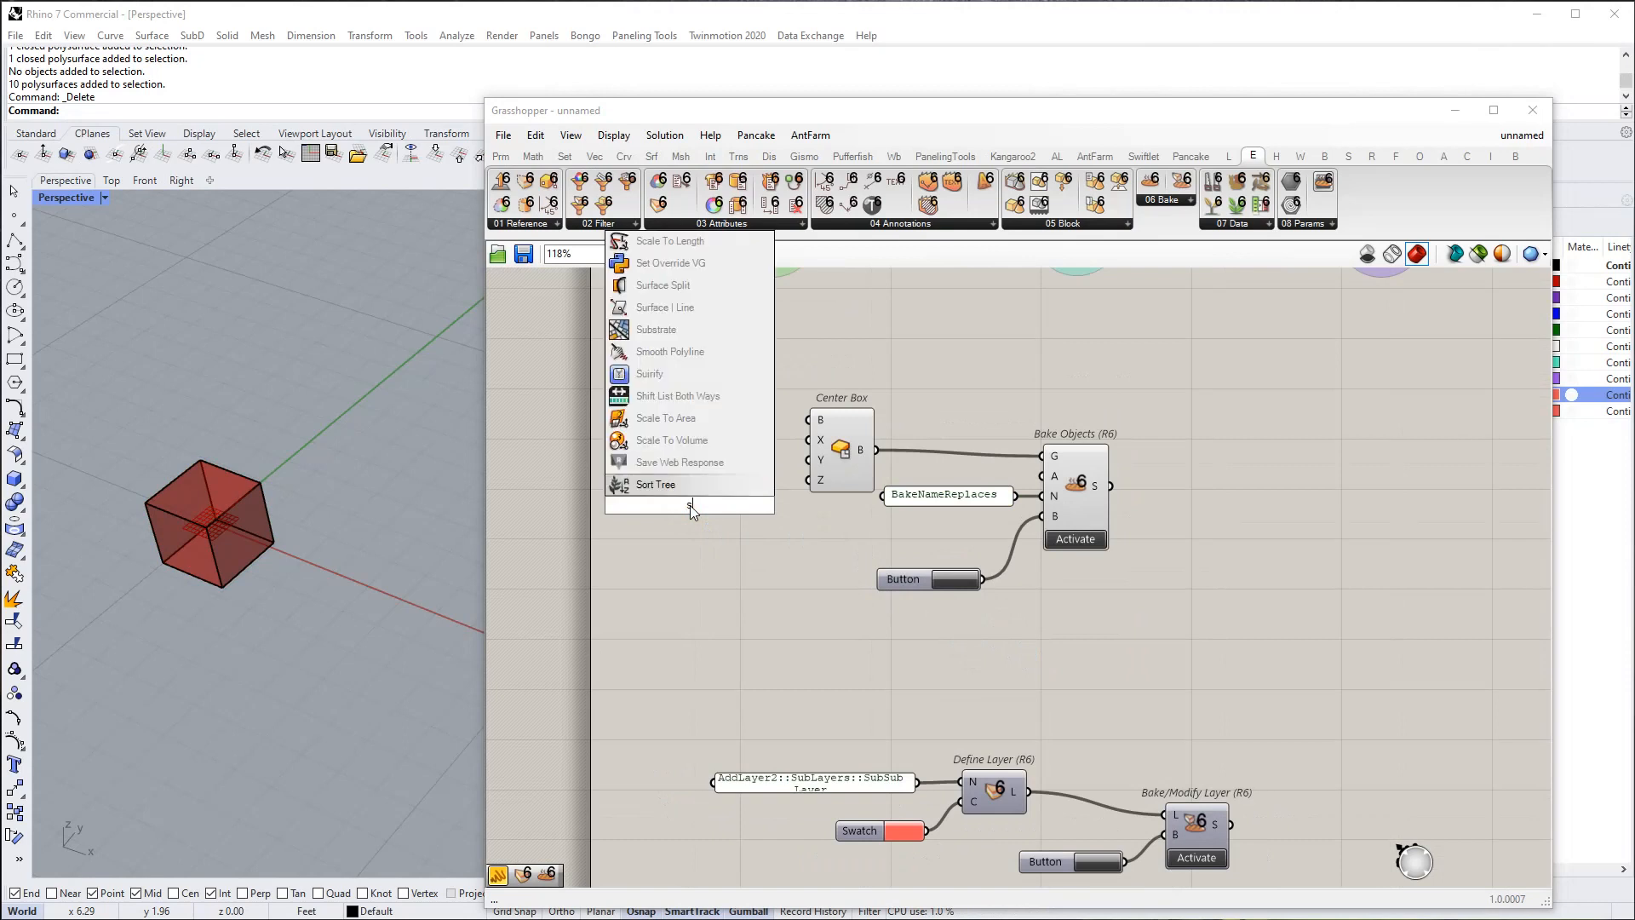
key(BackSpace)
key(BackSpace)
key(BackSpace)
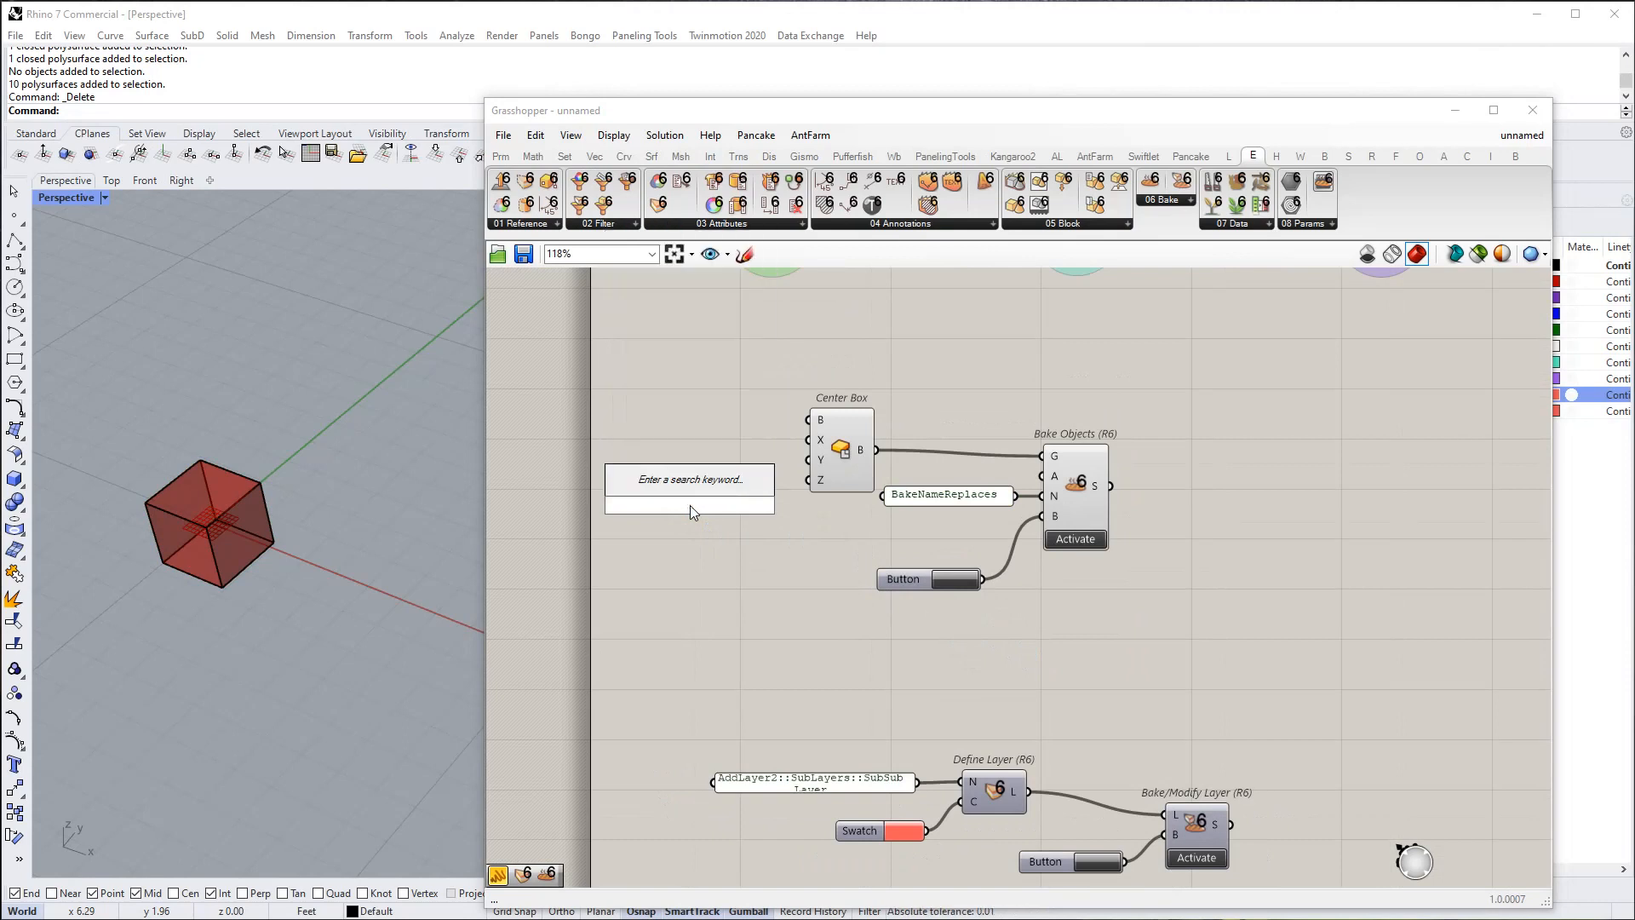
text(5)
key(Return)
click(794, 518)
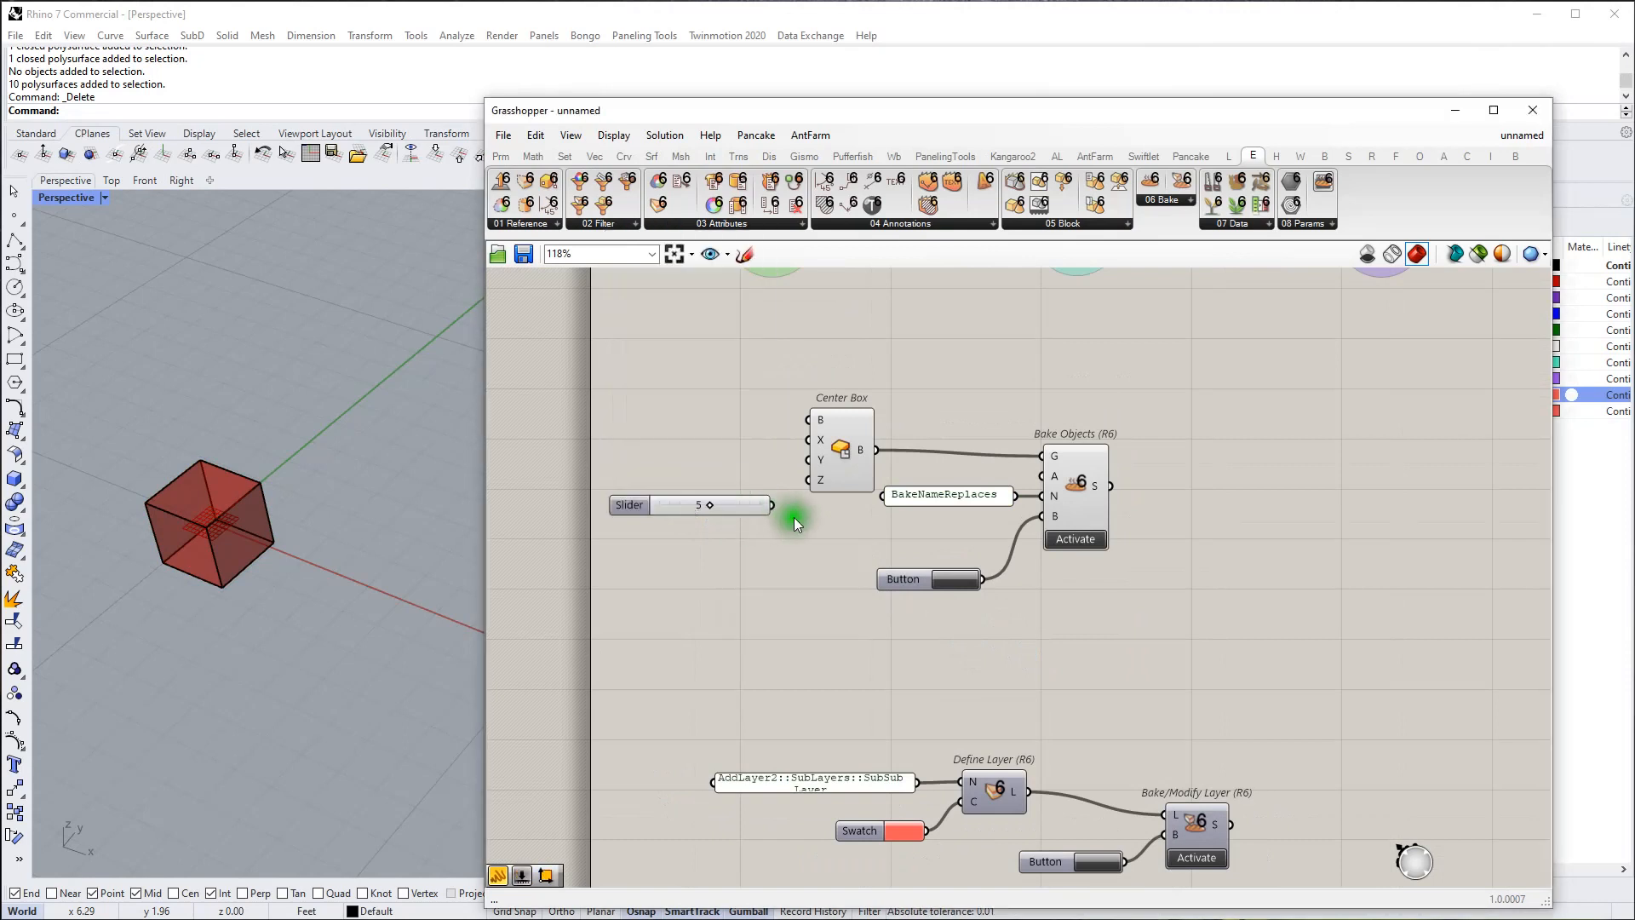
drag(772, 505, 717, 464)
Step: Select the previously baked box in the Rhino viewport and bake the enlarged box under the same name
click(958, 579)
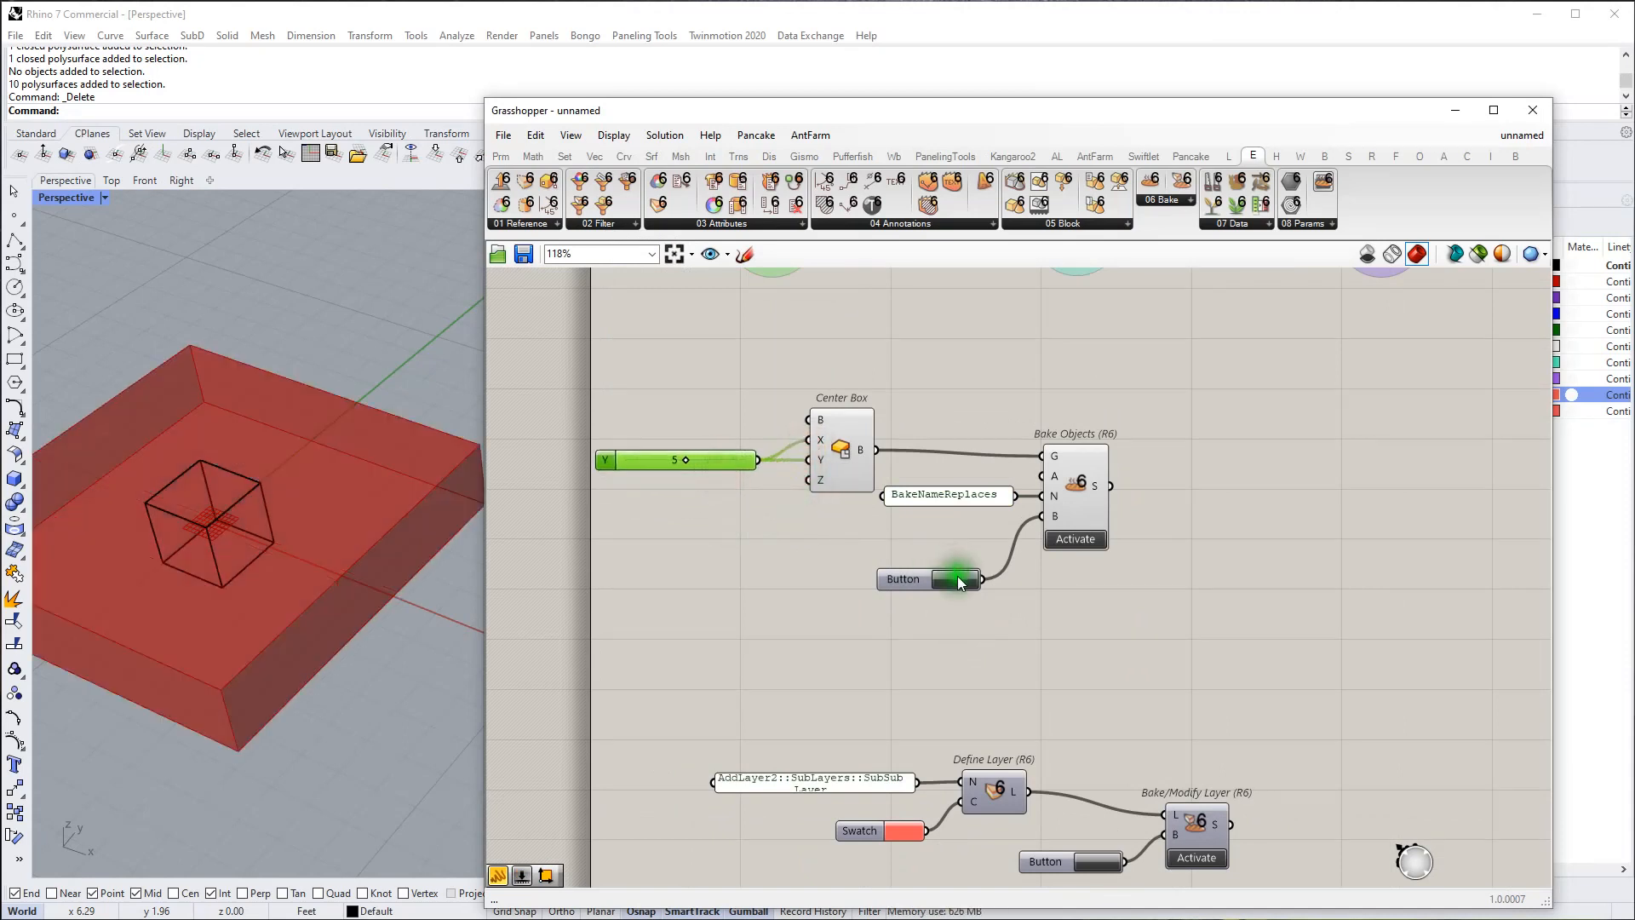
click(324, 596)
click(235, 517)
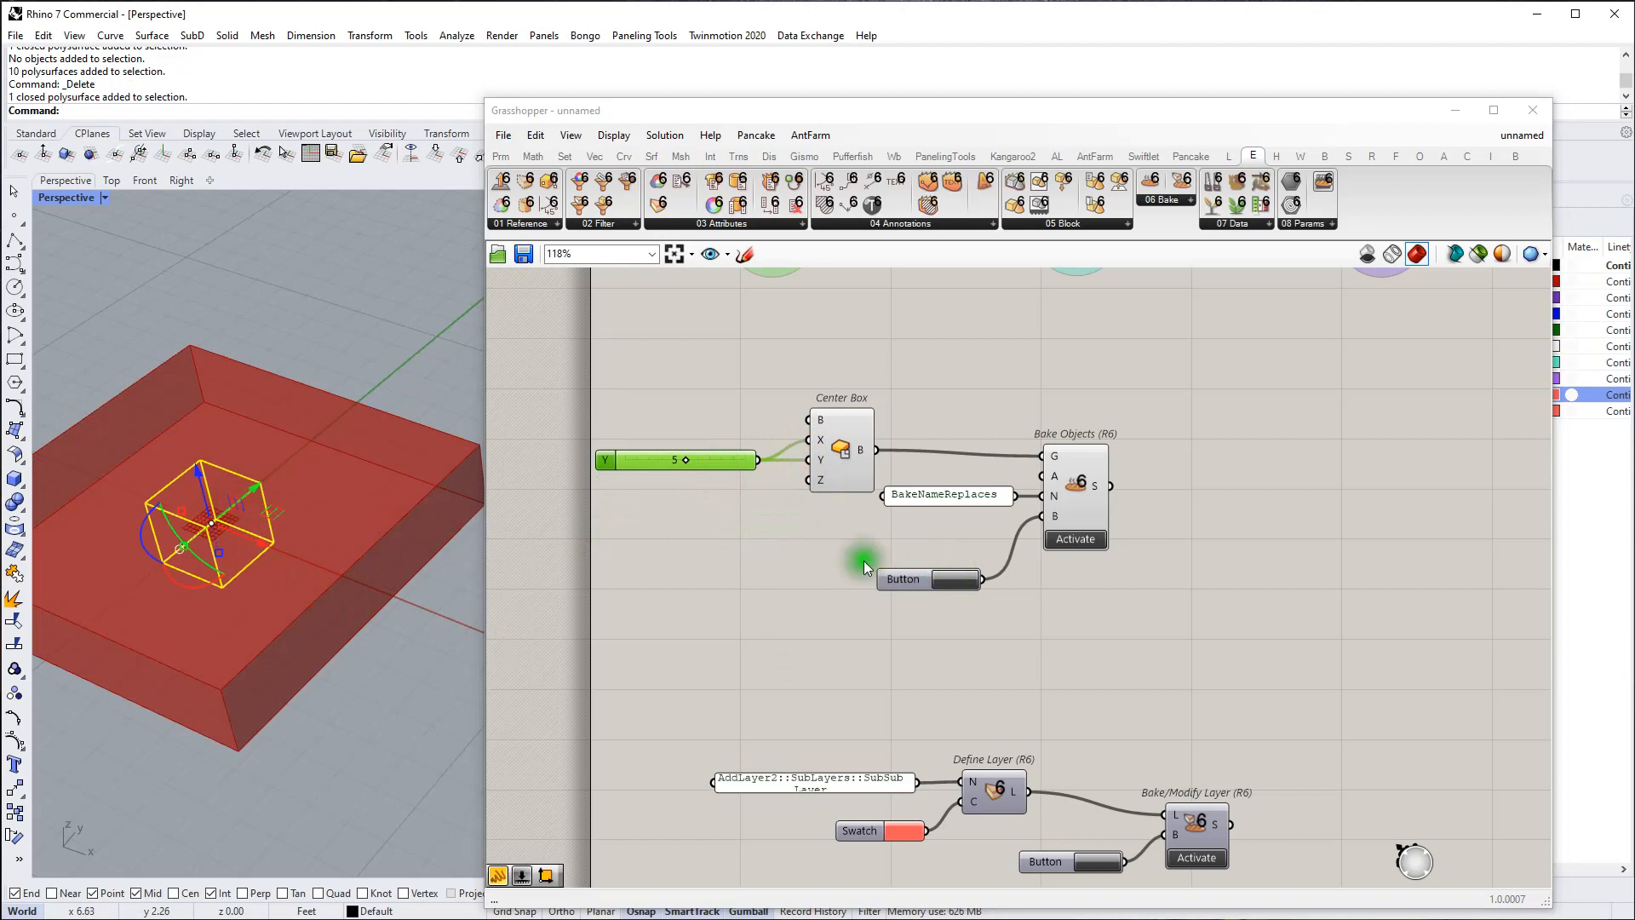
click(934, 579)
click(942, 657)
scroll(1017, 558, down, 2)
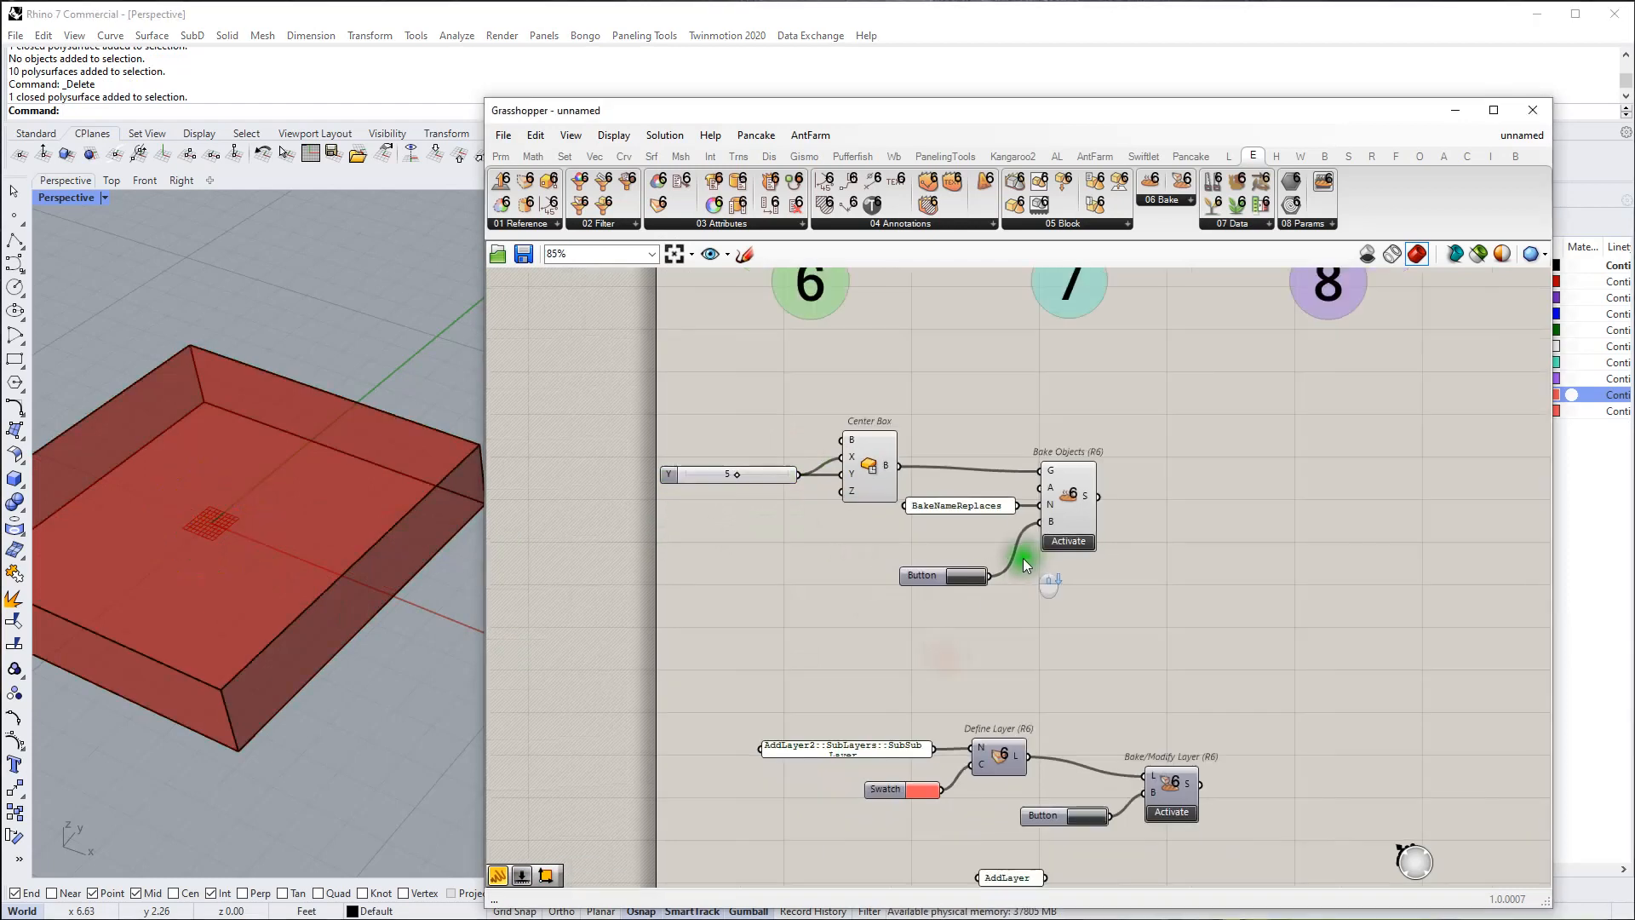
Step: Rearrange the BakeNameReplaces panel and its Button beneath the wire between Center Box and Bake Objects
scroll(991, 532, up, 2)
click(1104, 501)
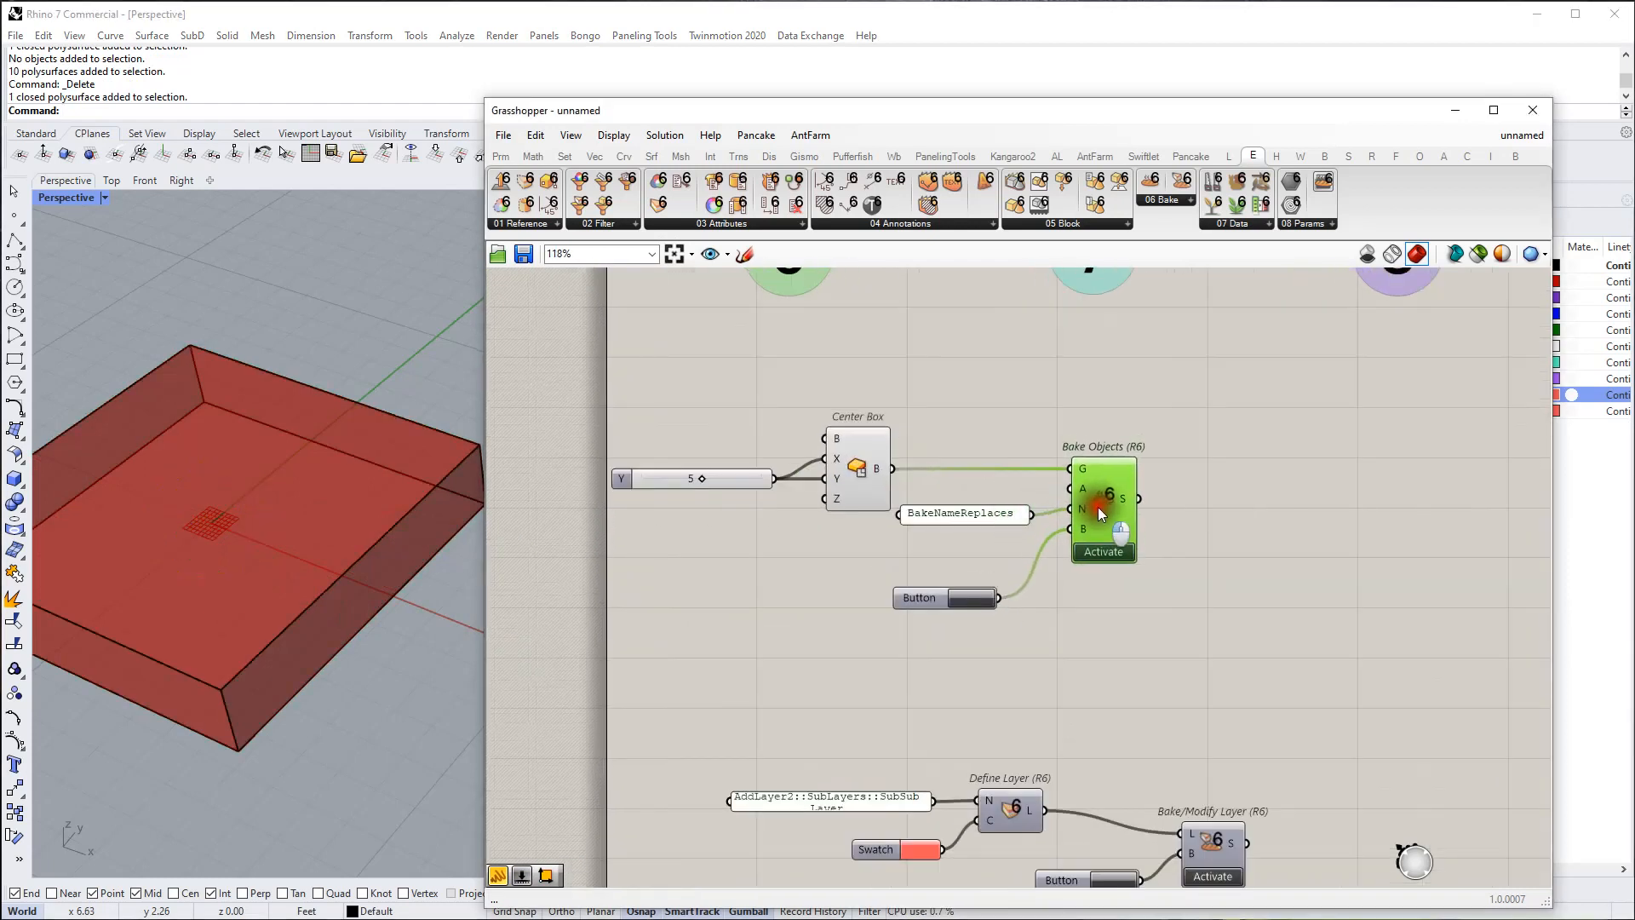
click(926, 609)
drag(928, 614, 981, 611)
drag(969, 515, 957, 540)
click(931, 480)
Step: Add Series and Construct Point components near Center Box and connect the series output to the point's X input
right_click(724, 439)
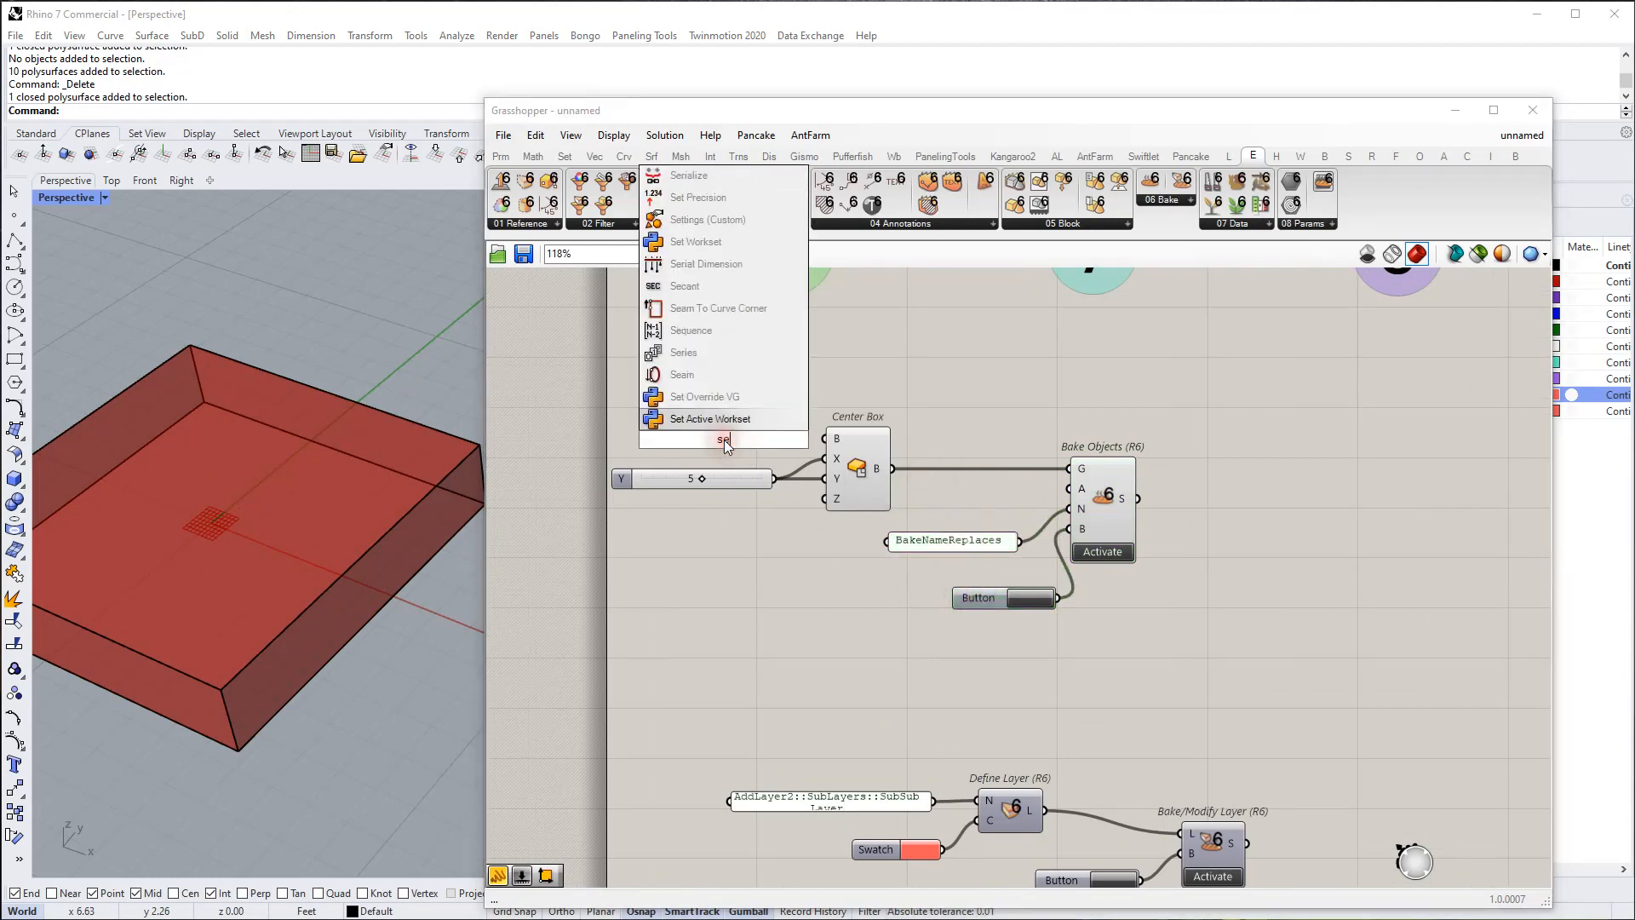
click(717, 411)
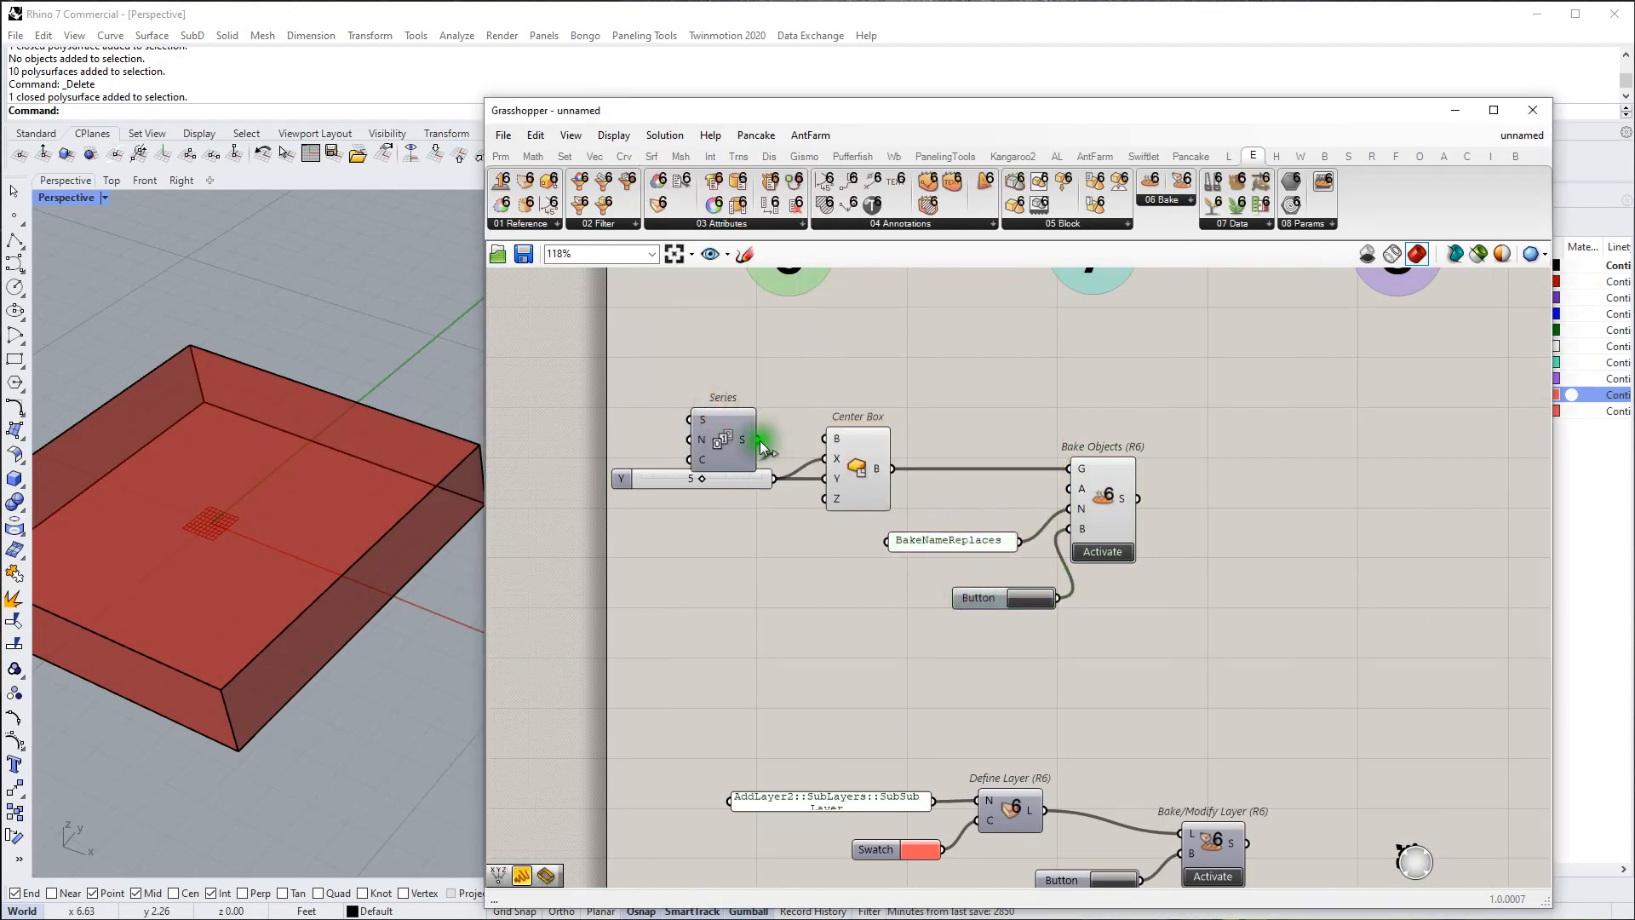
drag(717, 442, 642, 394)
double_click(741, 398)
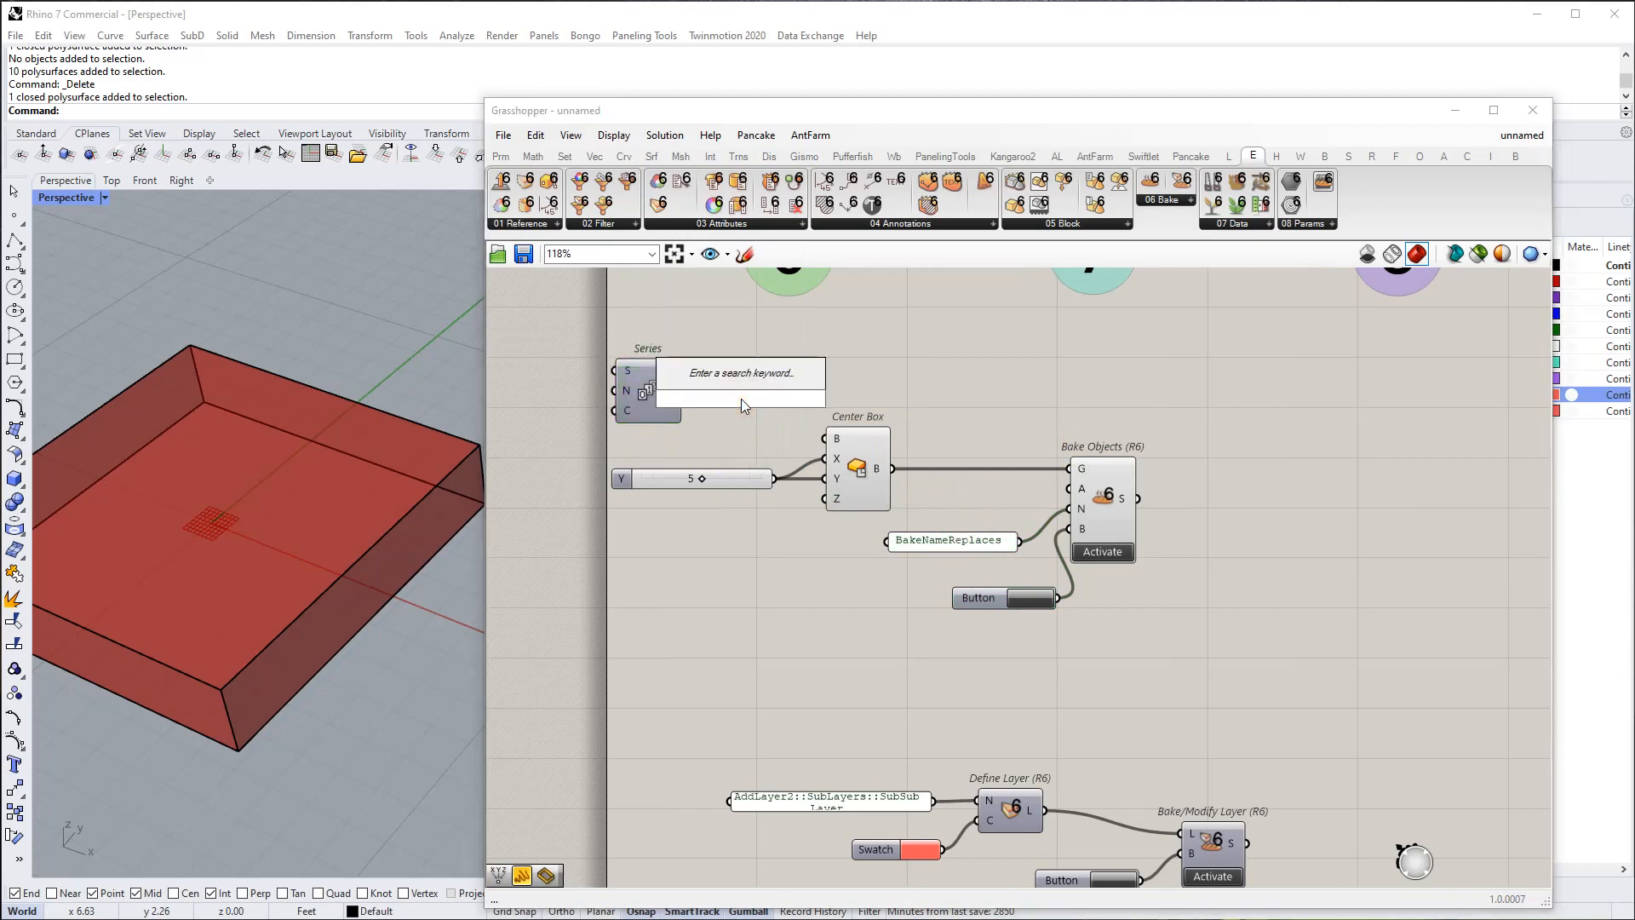
text(con point)
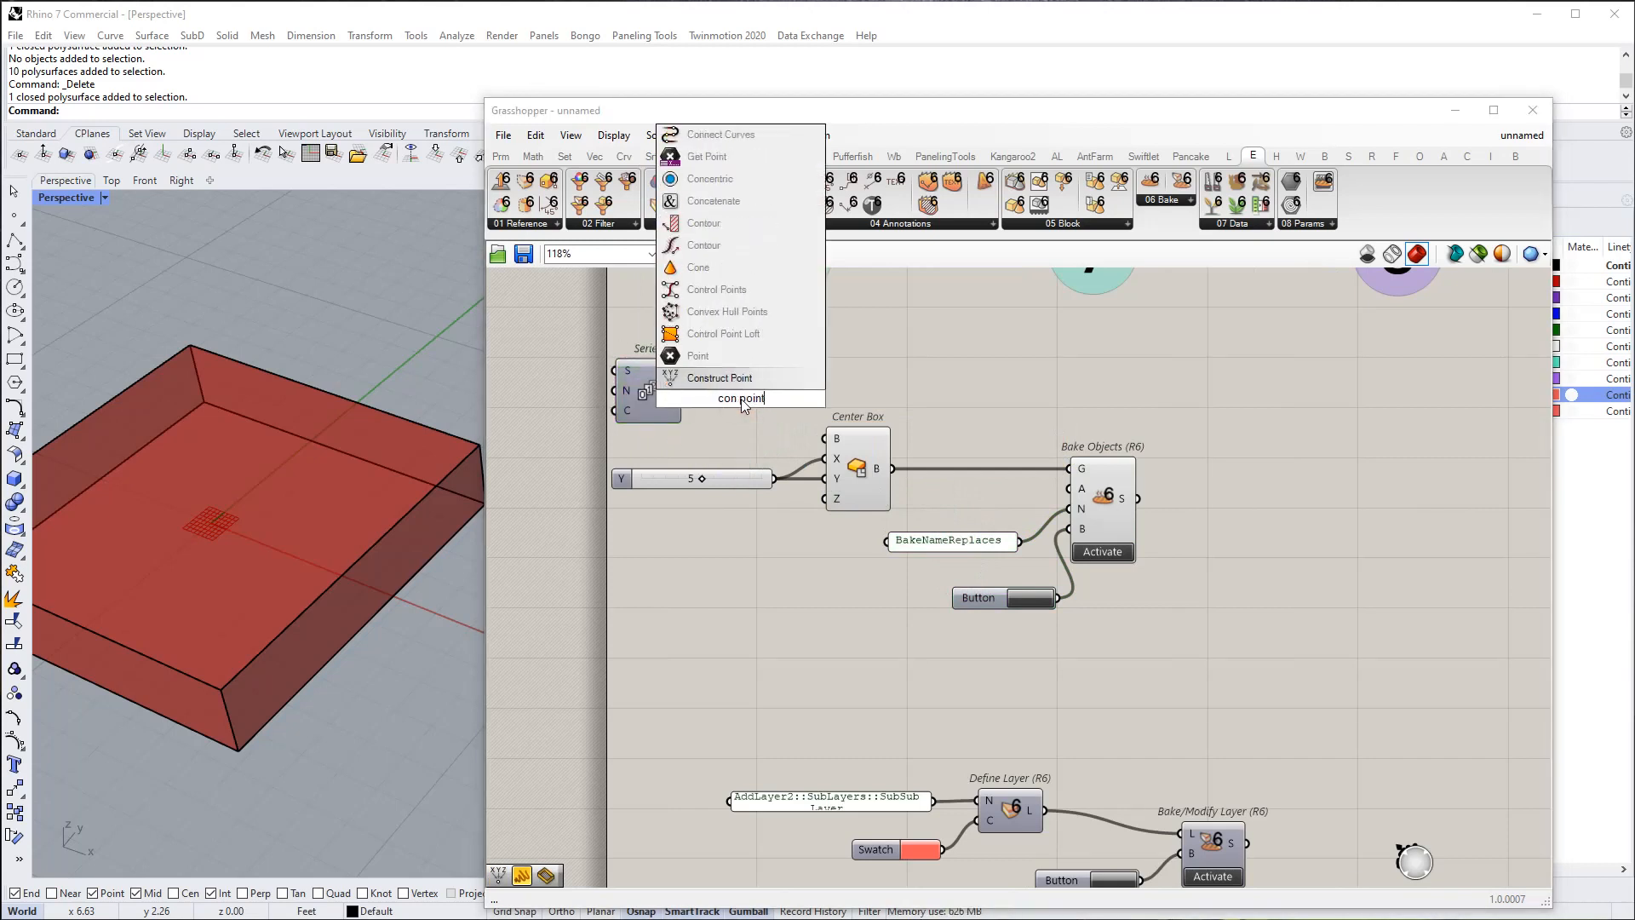
click(720, 378)
drag(683, 390, 706, 378)
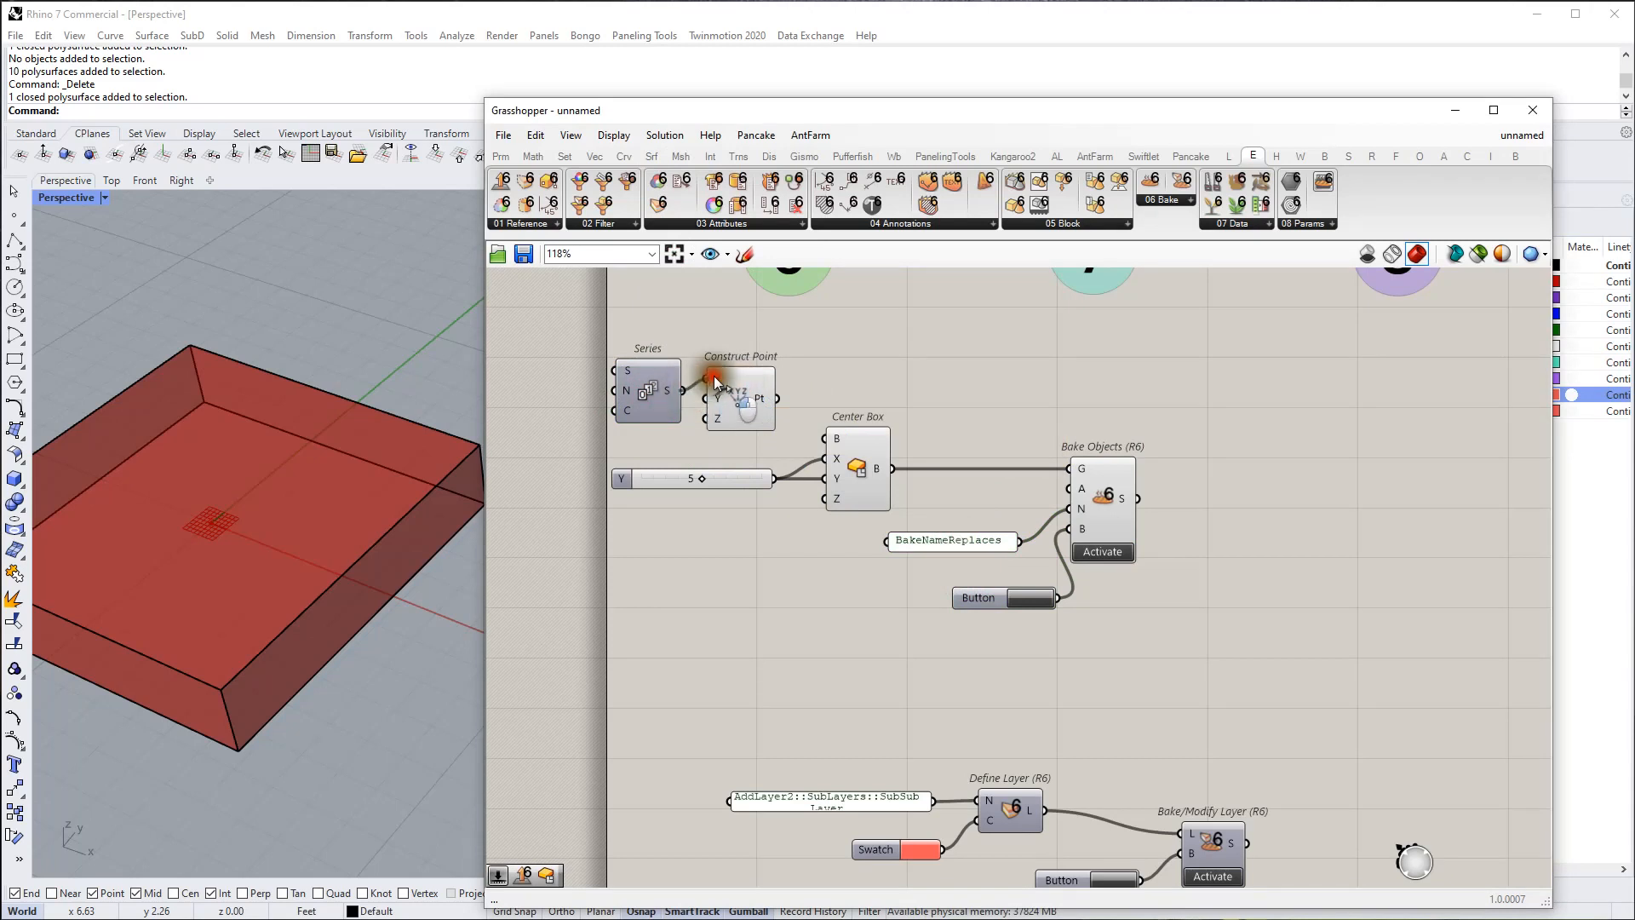
Step: Set the Series step size to 4 and connect the constructed points to the base input of Center Box
right_click(624, 392)
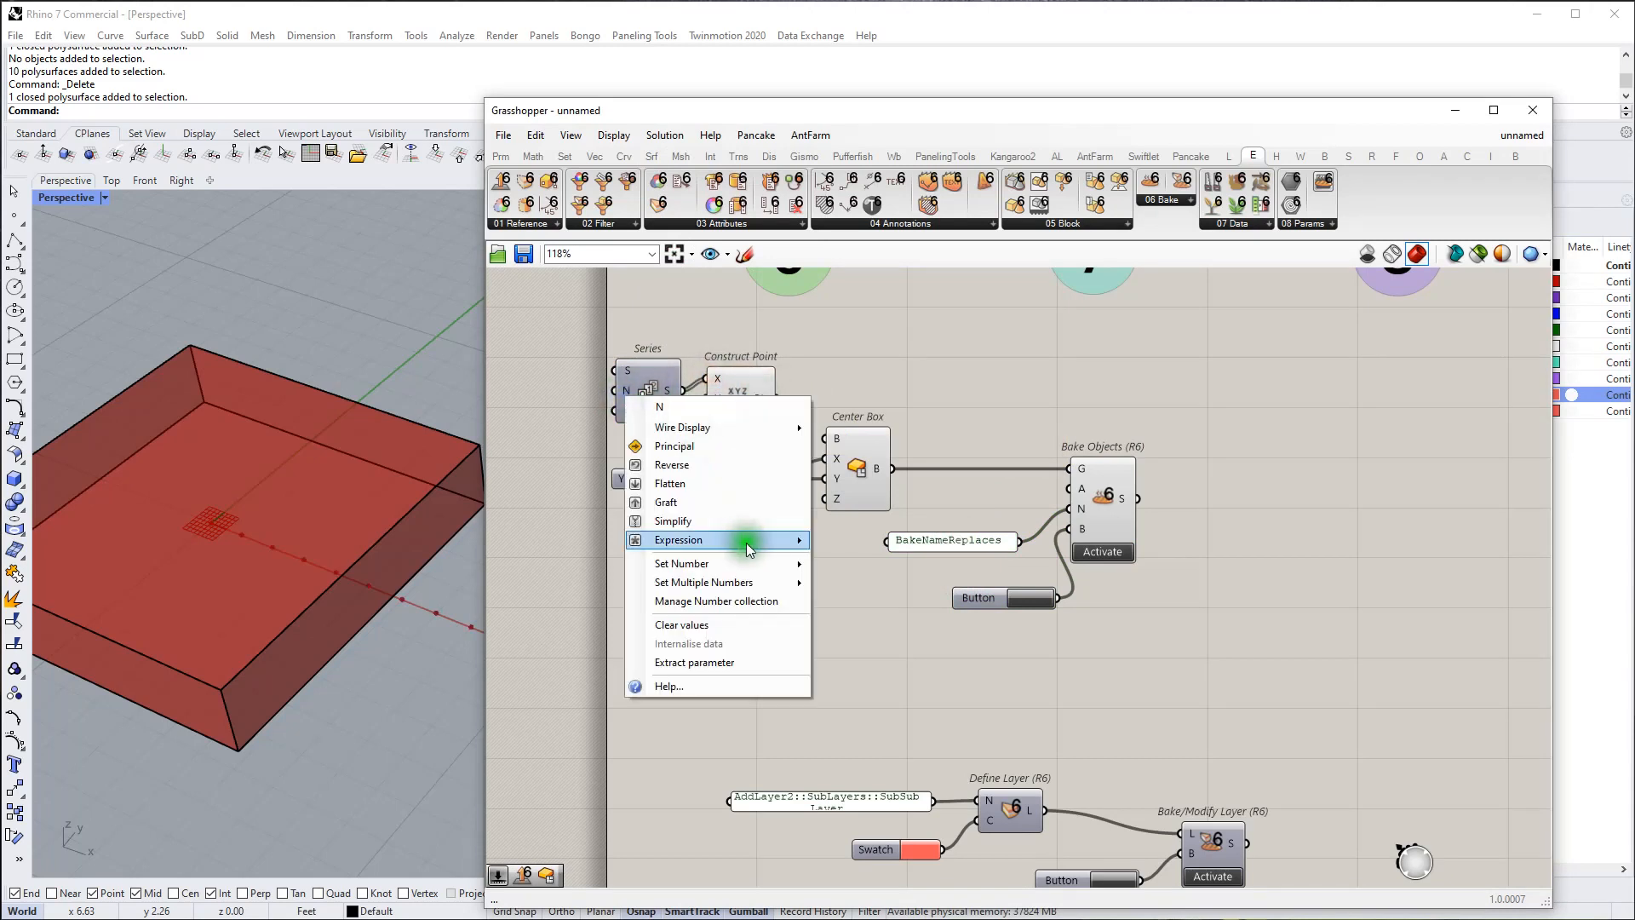
mouse_move(749, 563)
click(873, 564)
text(4)
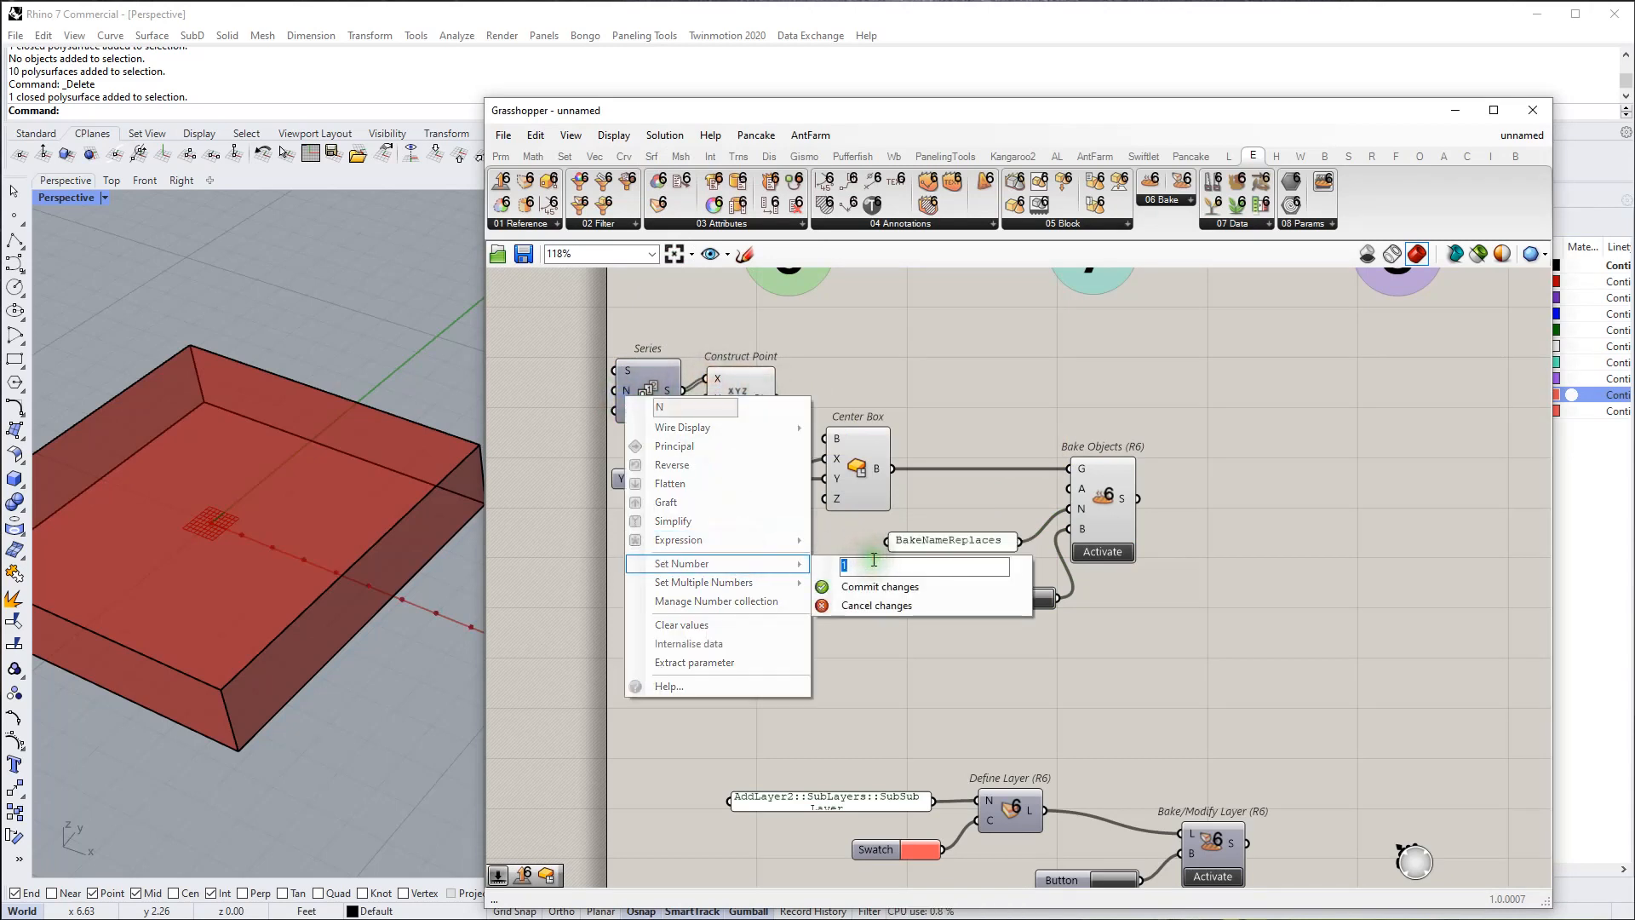
click(832, 586)
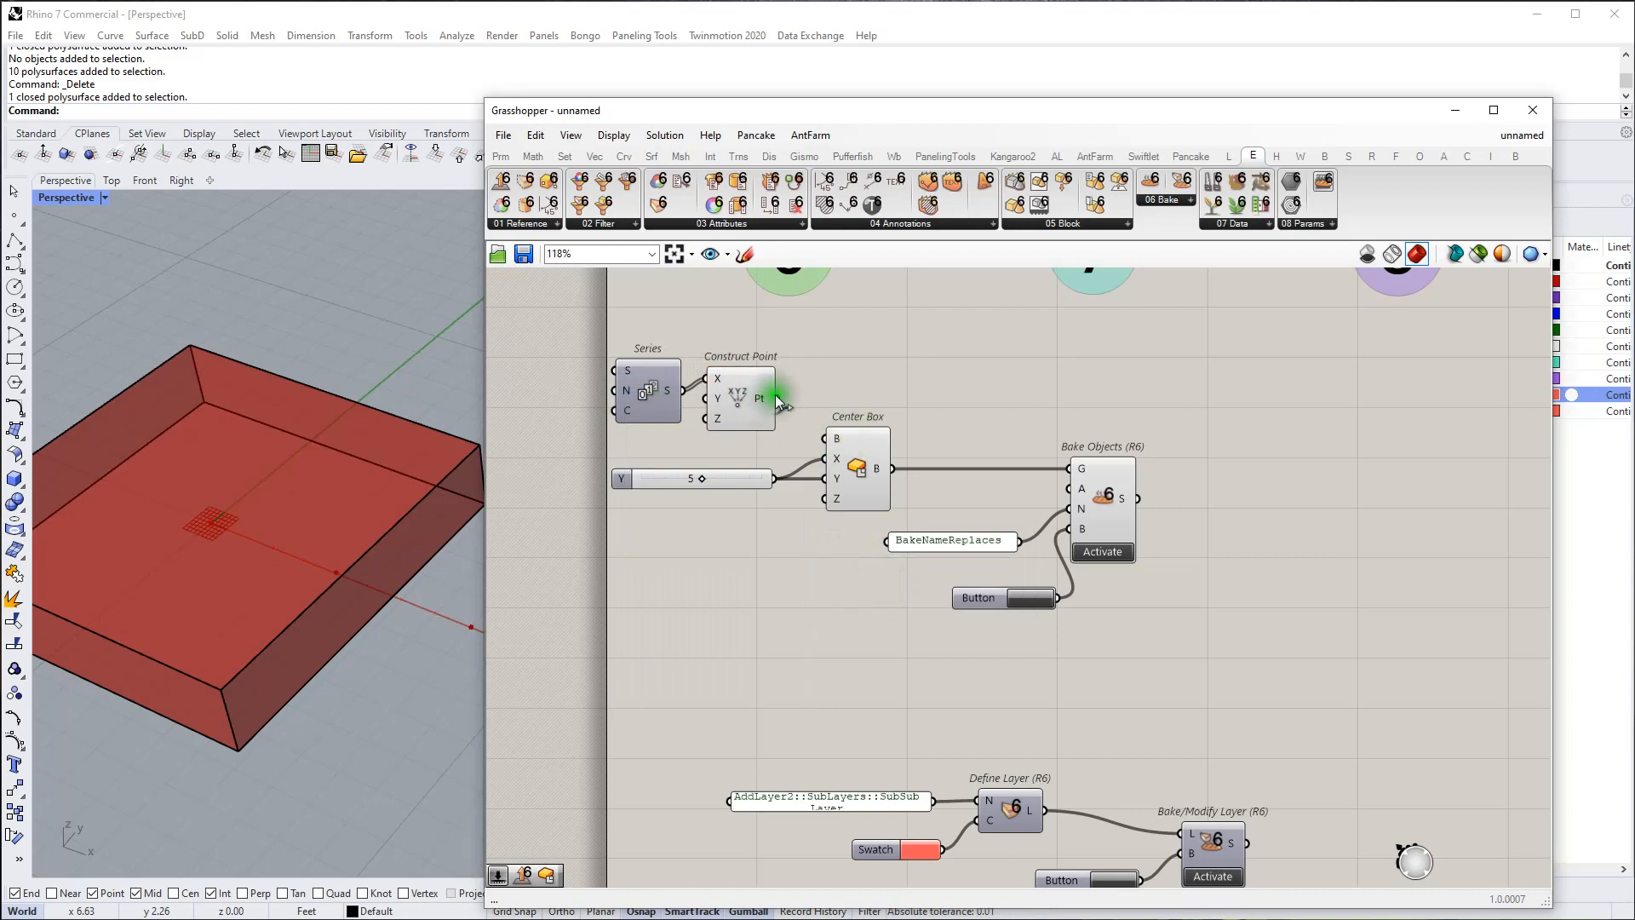
drag(776, 397, 821, 425)
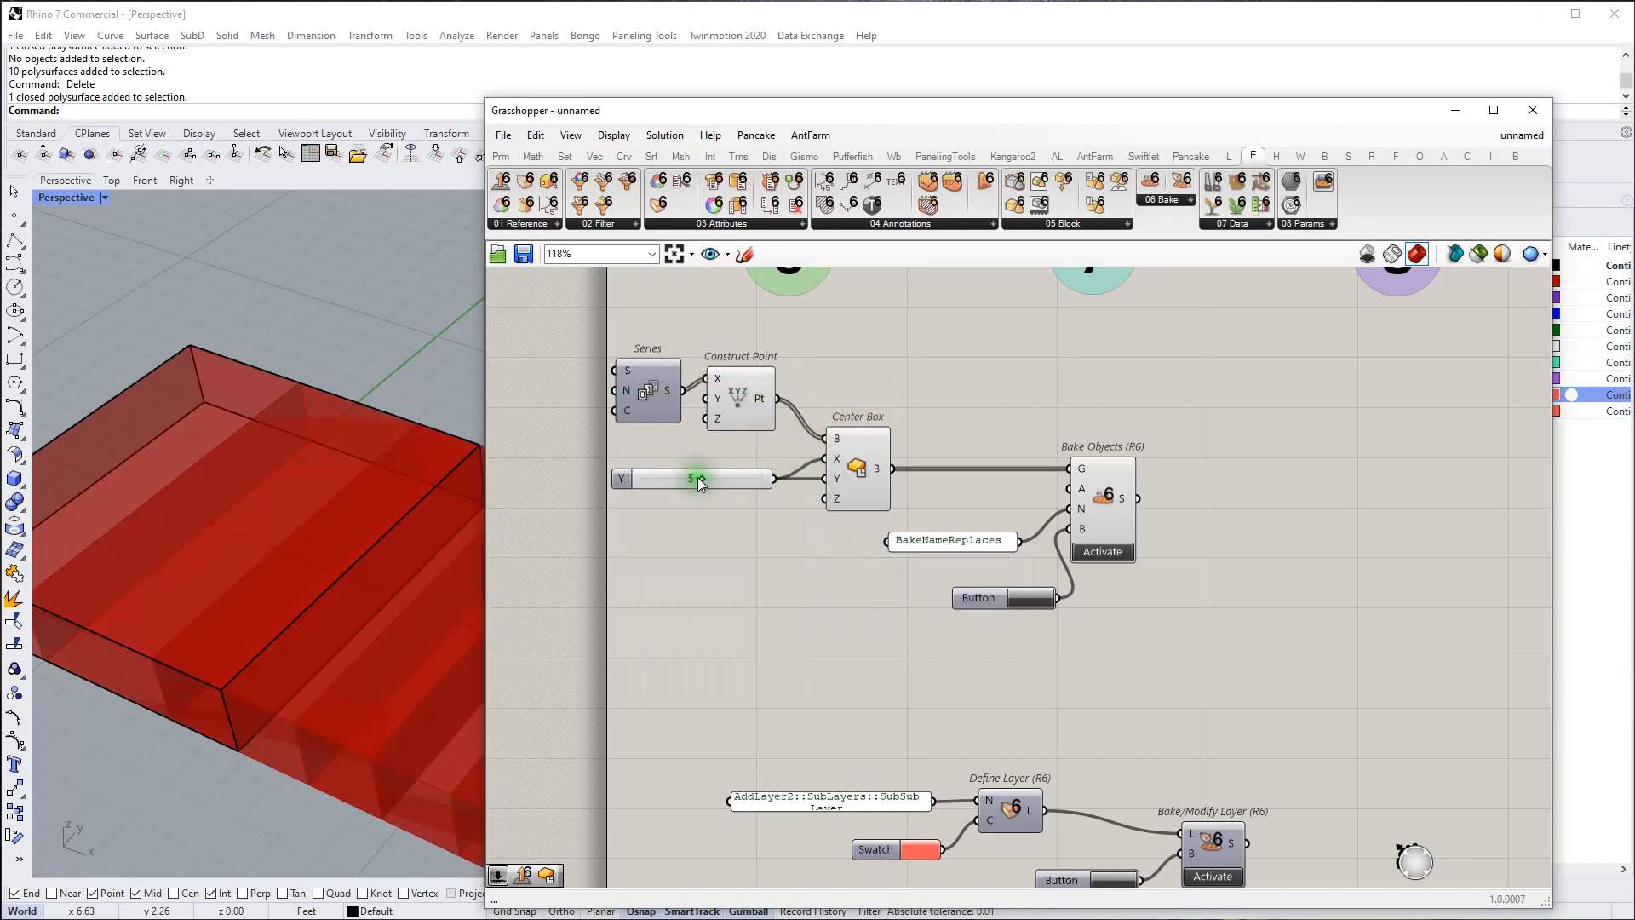
Step: Set the box size slider to 1 and bake the row of boxes with the Center Box output grafted
drag(698, 477, 649, 478)
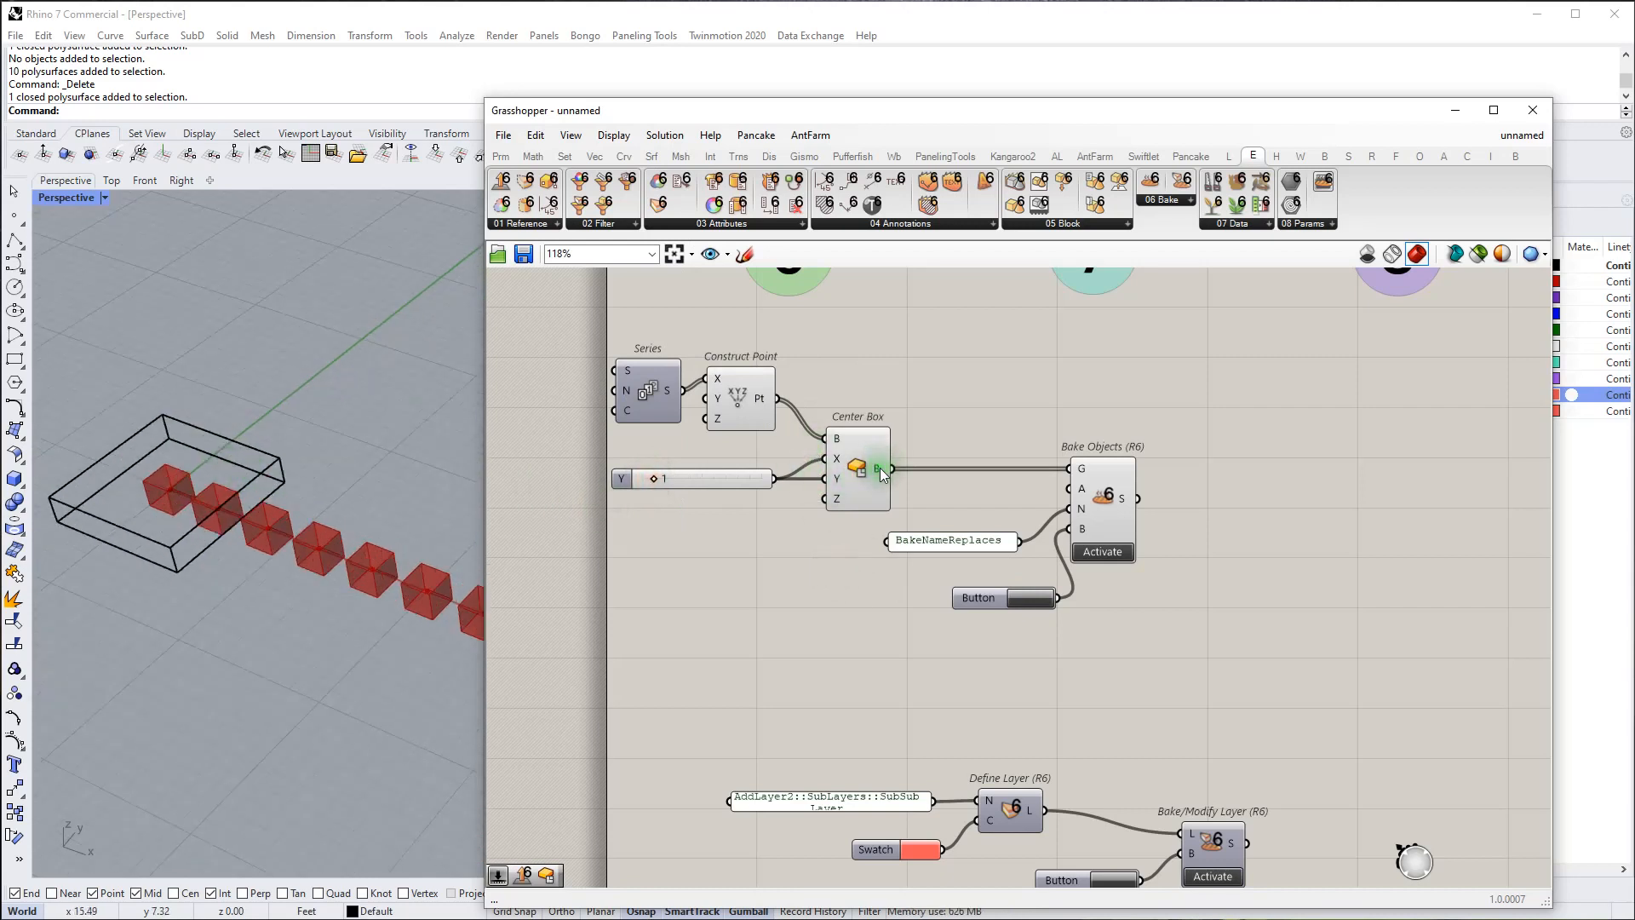
right_click(881, 474)
click(921, 579)
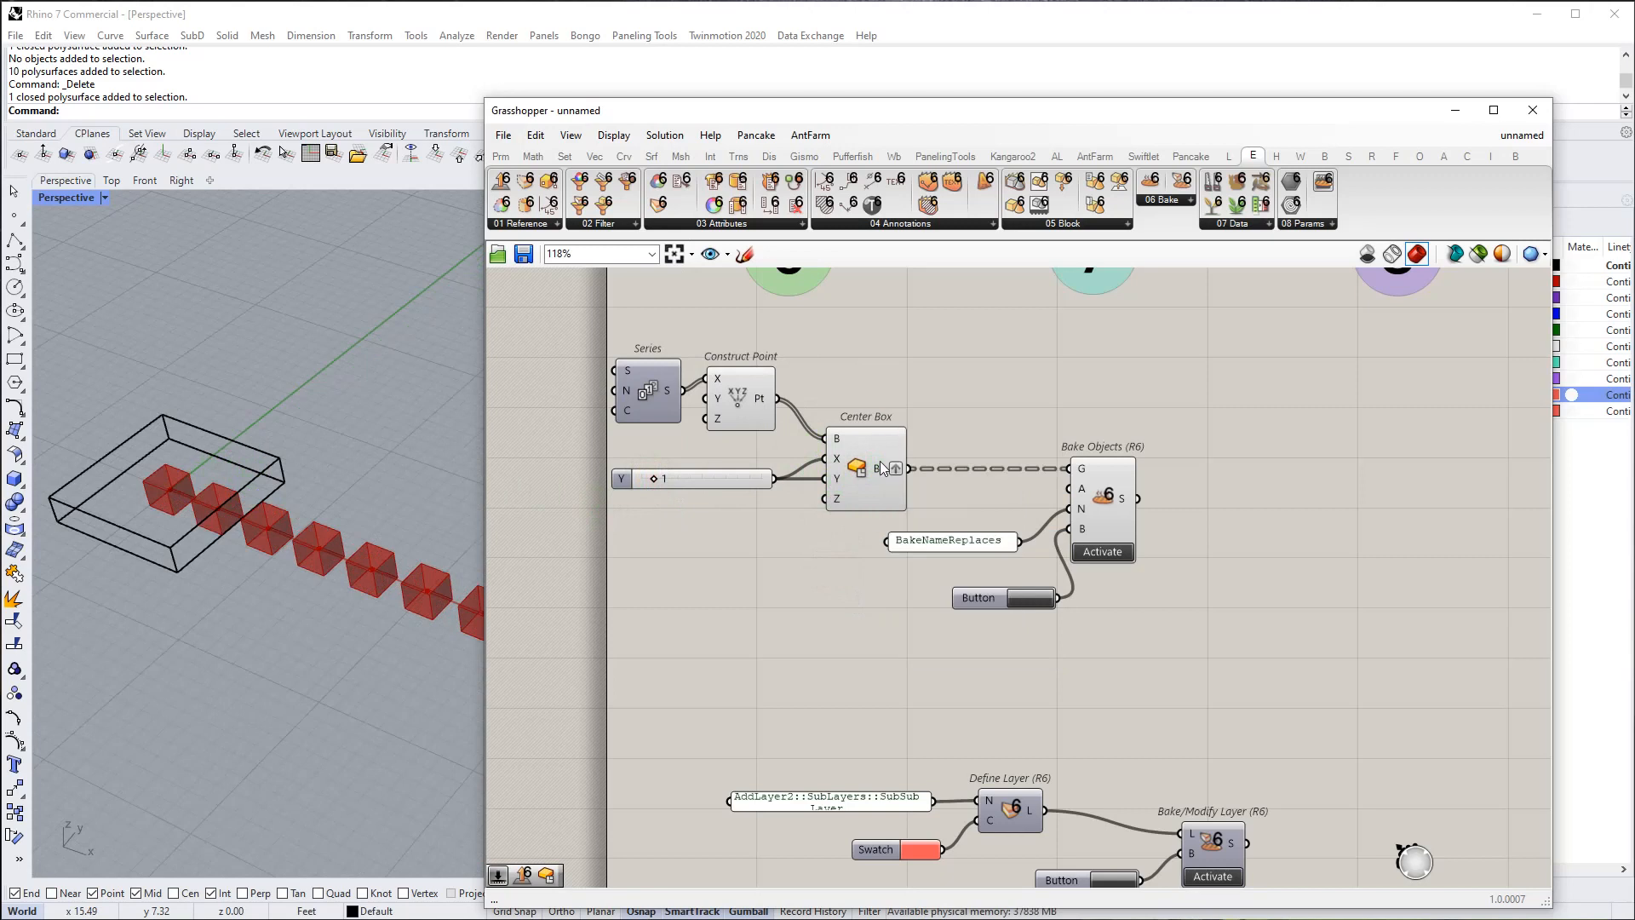
click(1088, 554)
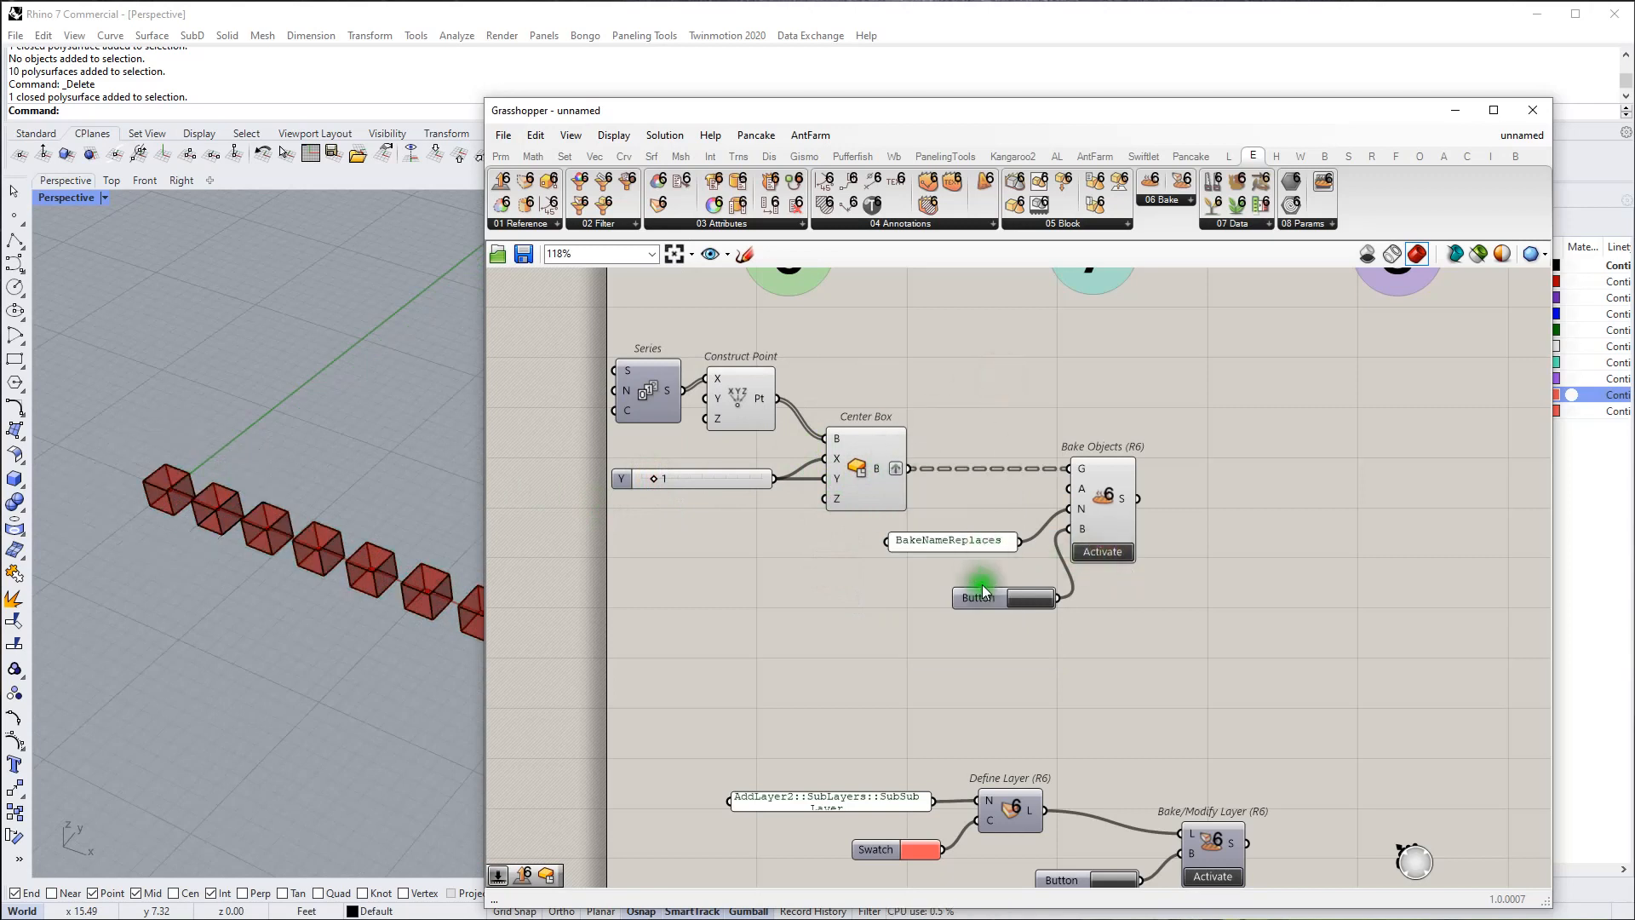
Step: Turn off Multiline Data for the BakeNameReplaces panel and enlarge the panel
right_drag(982, 558, 847, 542)
click(845, 526)
right_click(845, 526)
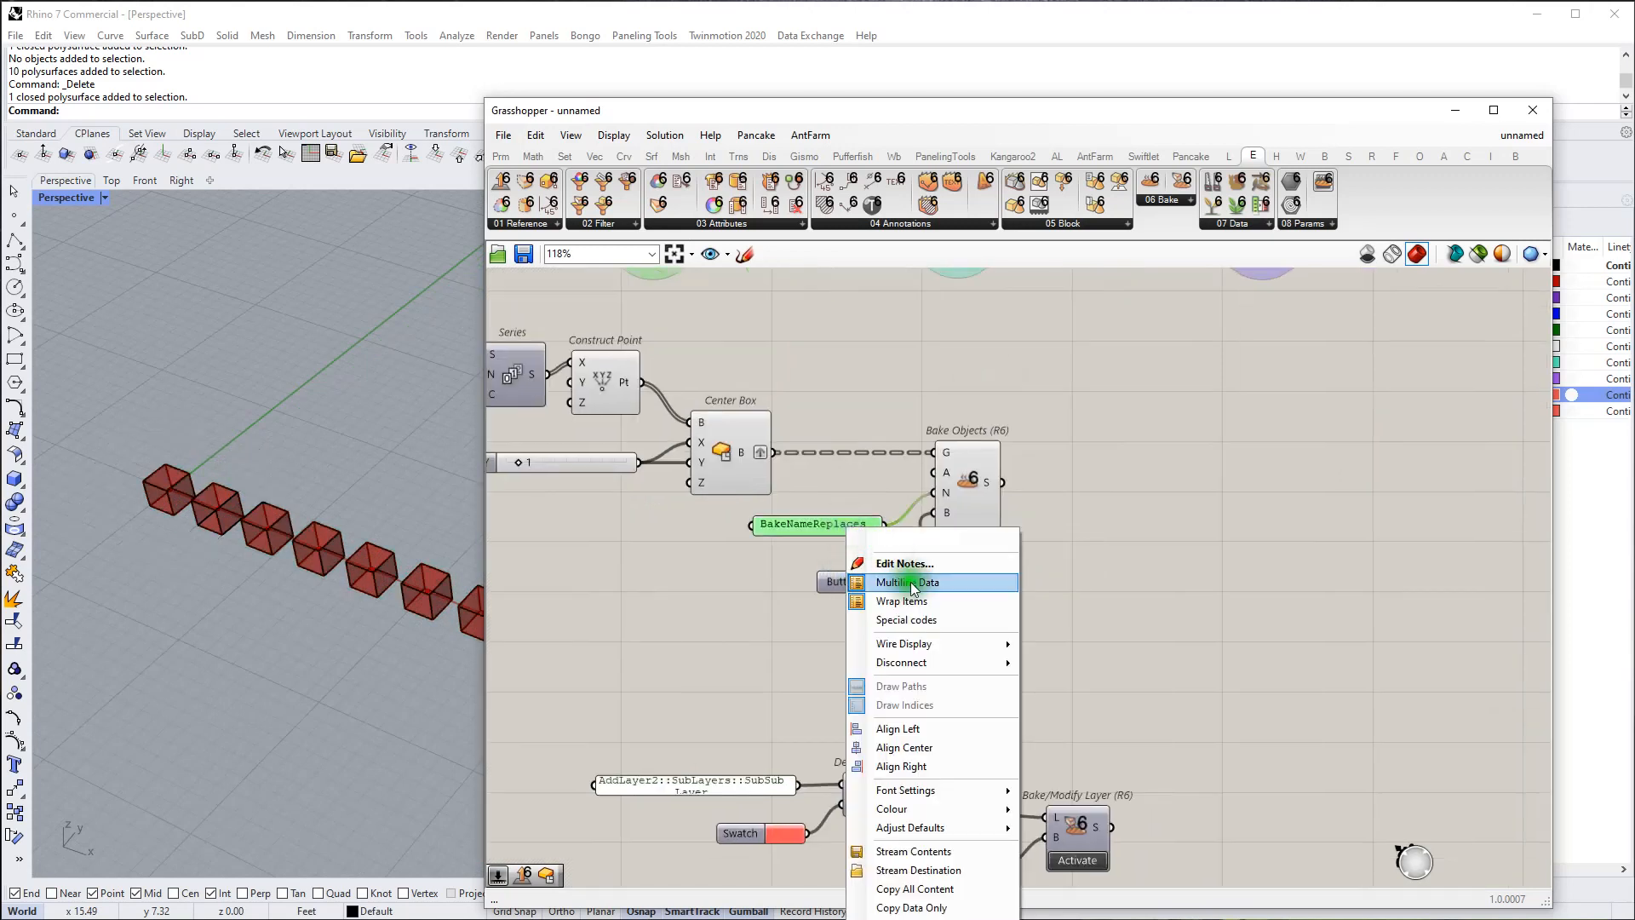
click(851, 555)
drag(828, 533, 825, 582)
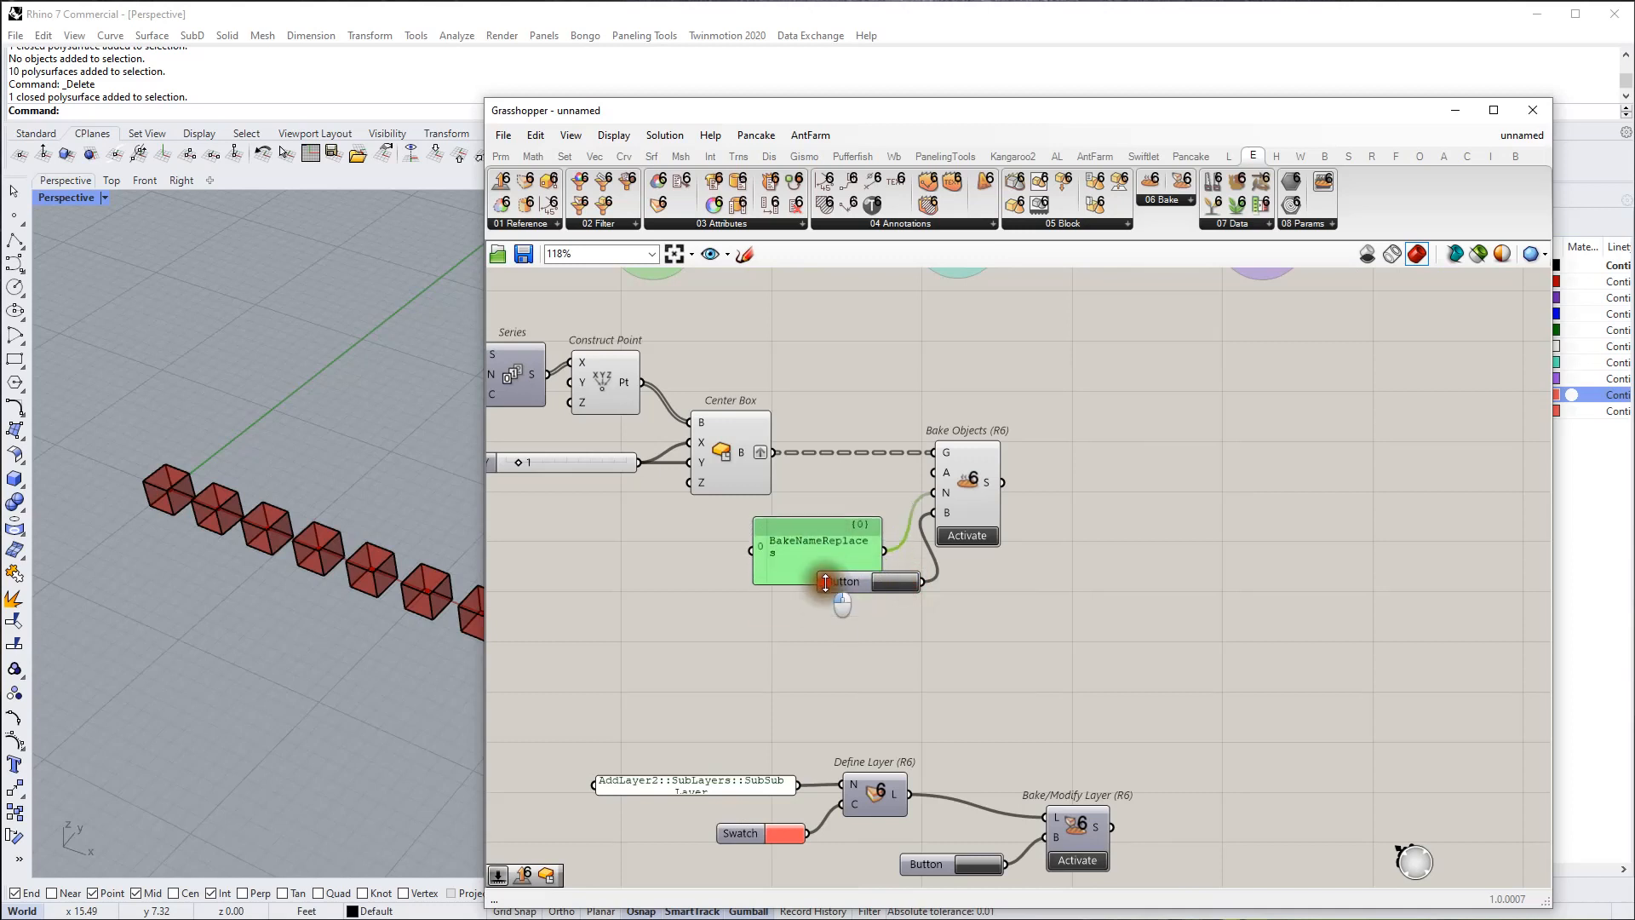
drag(755, 535, 613, 536)
double_click(667, 572)
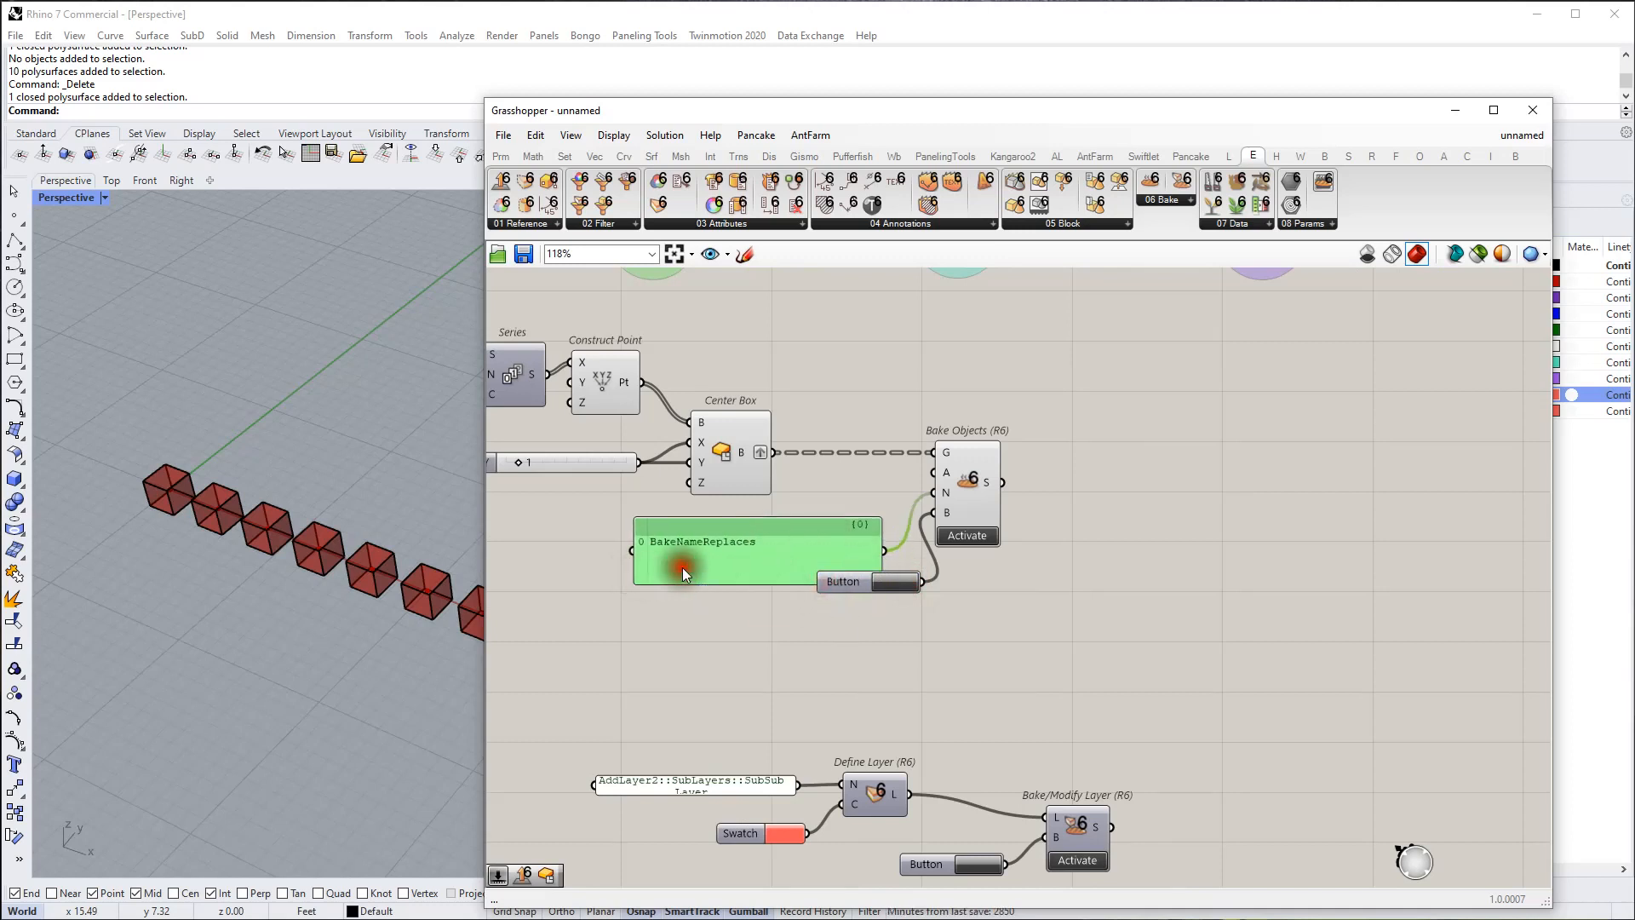
click(704, 491)
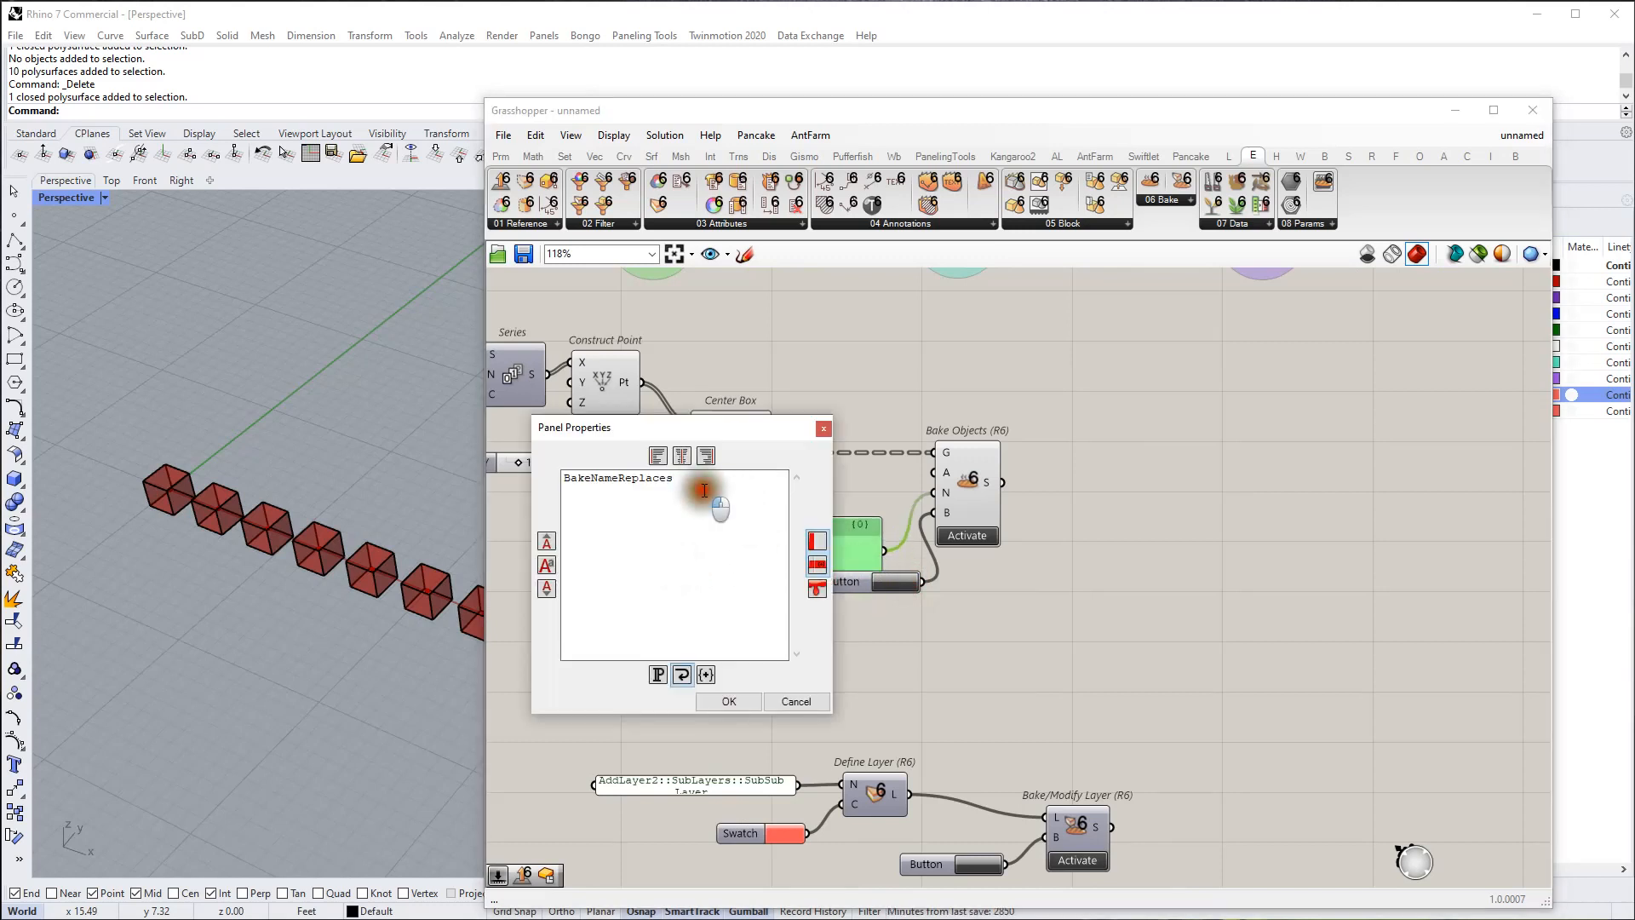
click(795, 700)
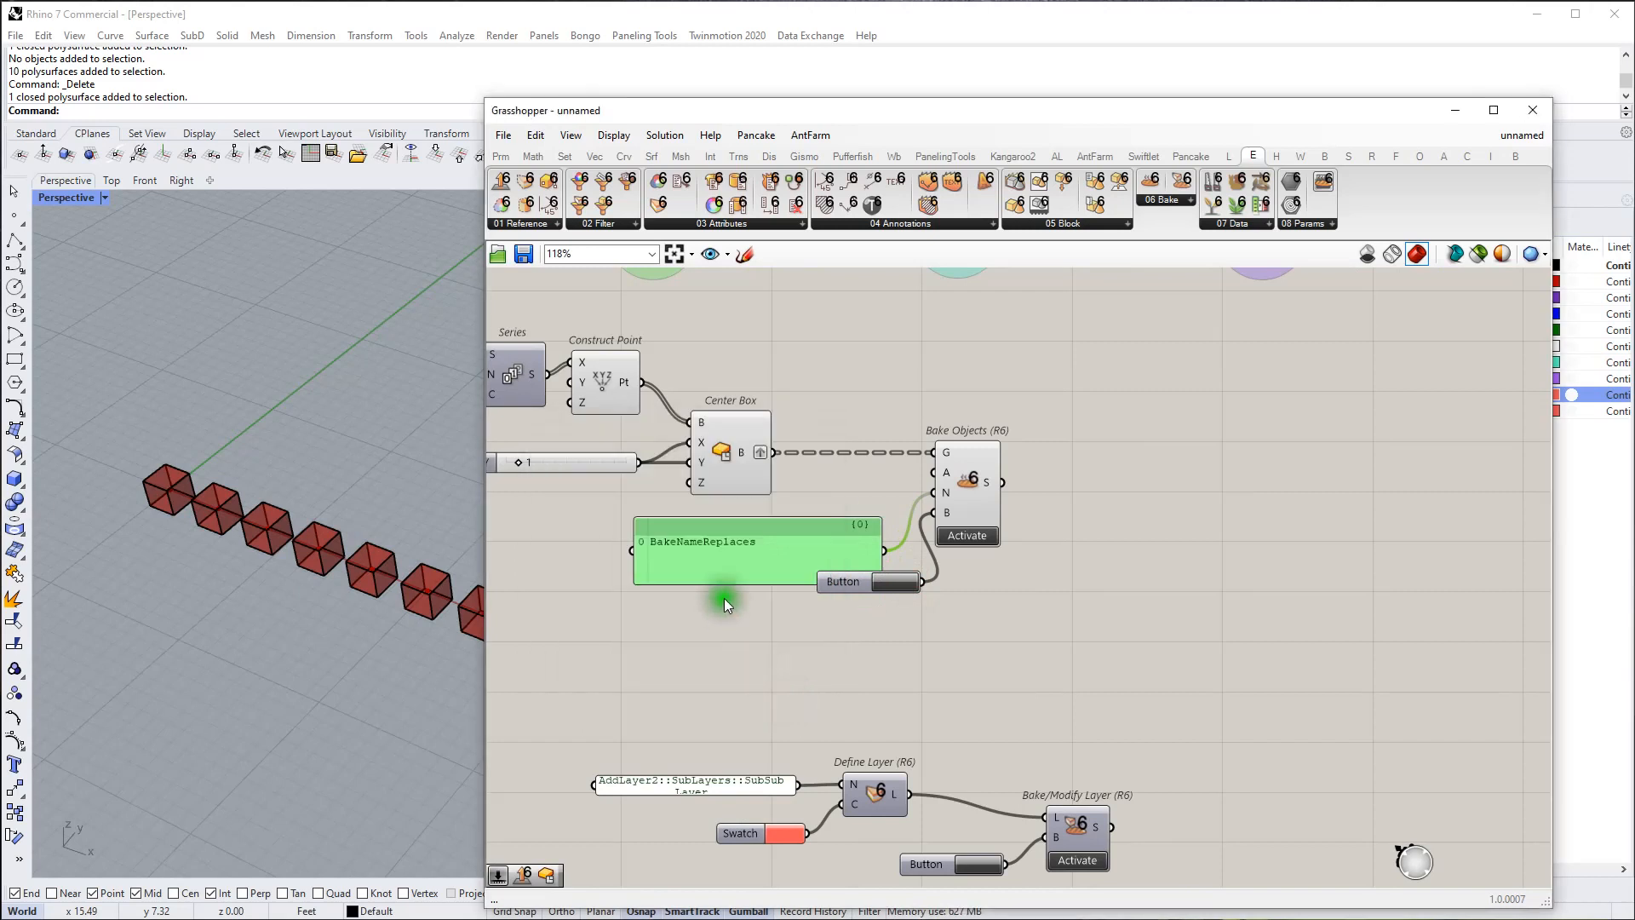
Step: Move the bake Button below the enlarged BakeNameReplaces panel and shift the panel clear of Bake Objects
drag(839, 581, 820, 614)
drag(788, 545, 778, 535)
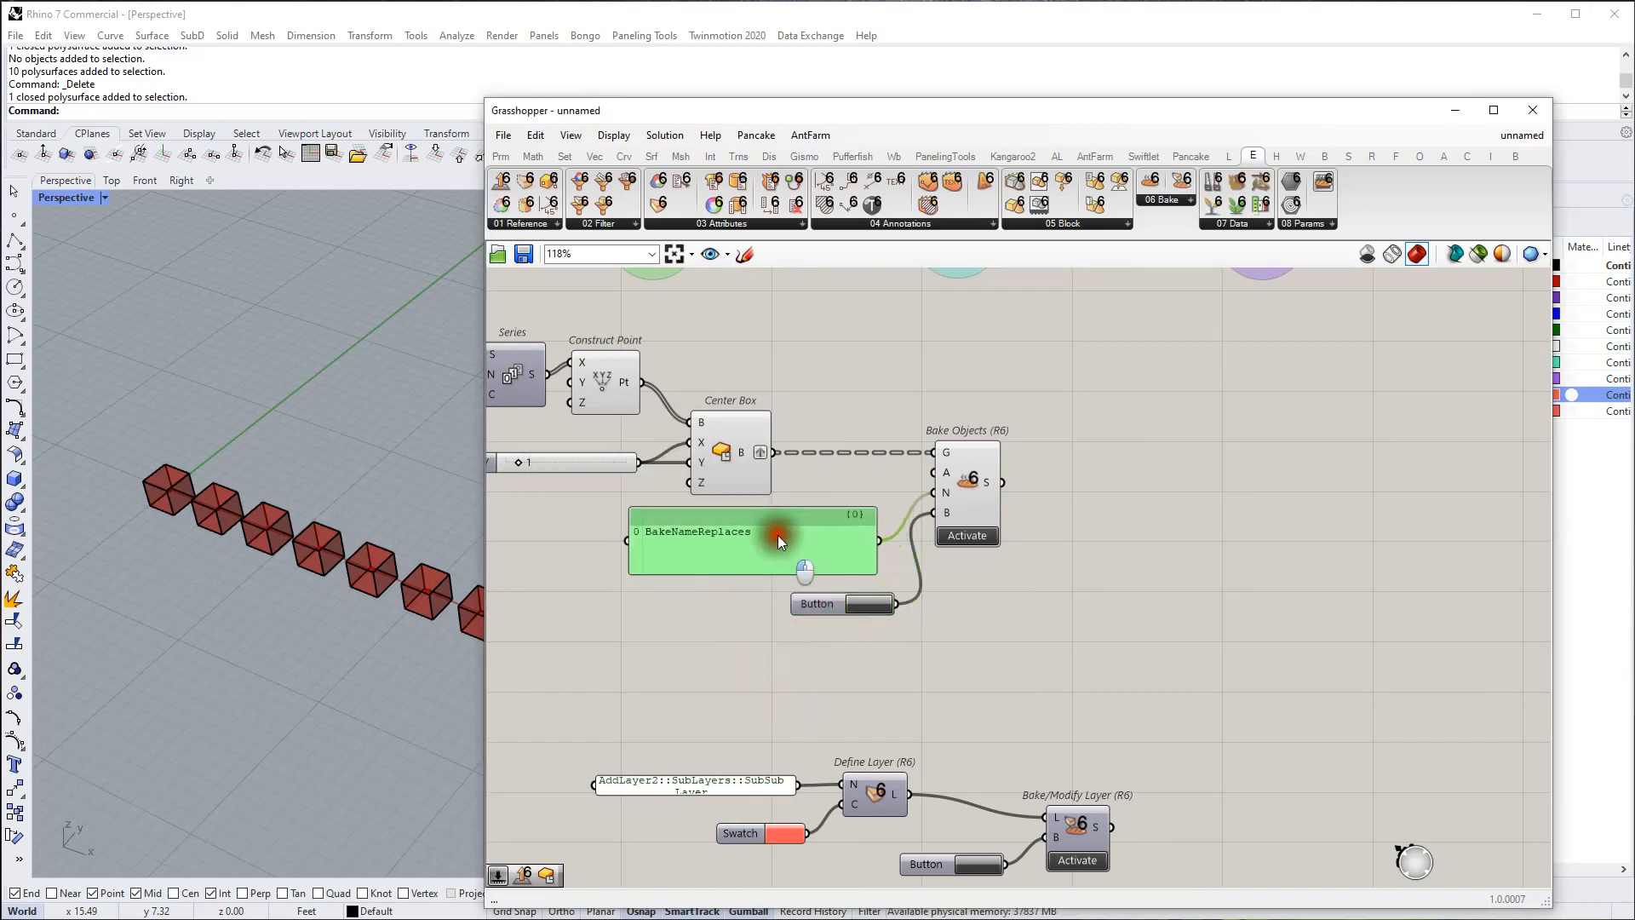
click(947, 451)
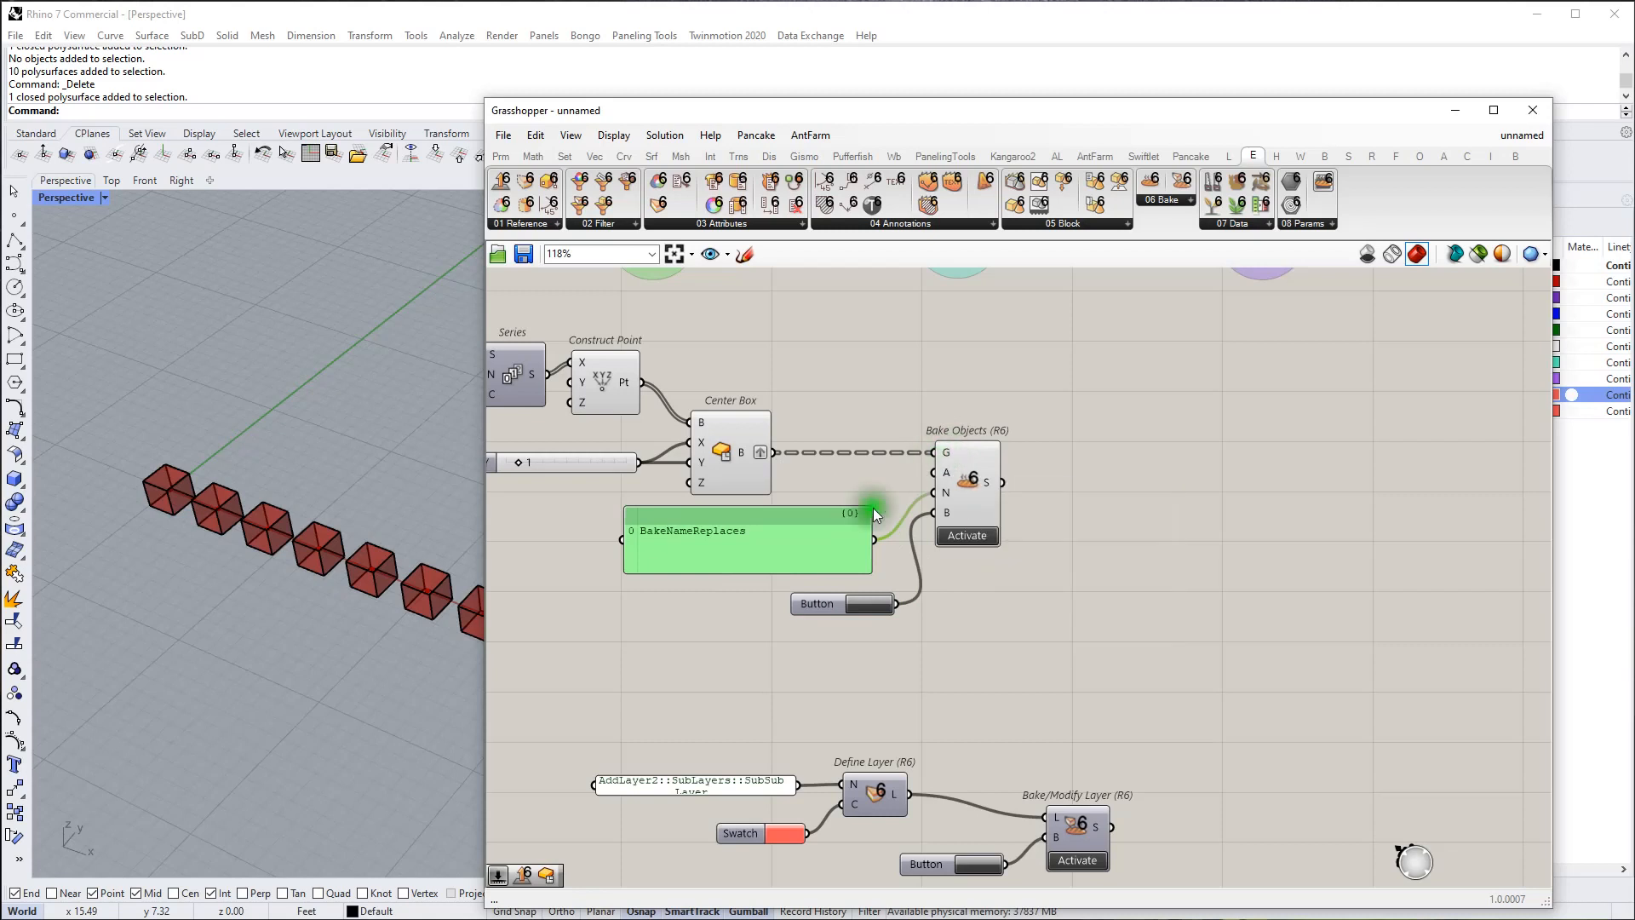
Step: Set the box size slider to 2 and bake the row of boxes again to replace the earlier ones
right_drag(809, 548, 930, 592)
scroll(837, 509, down, 1)
right_drag(837, 509, 764, 580)
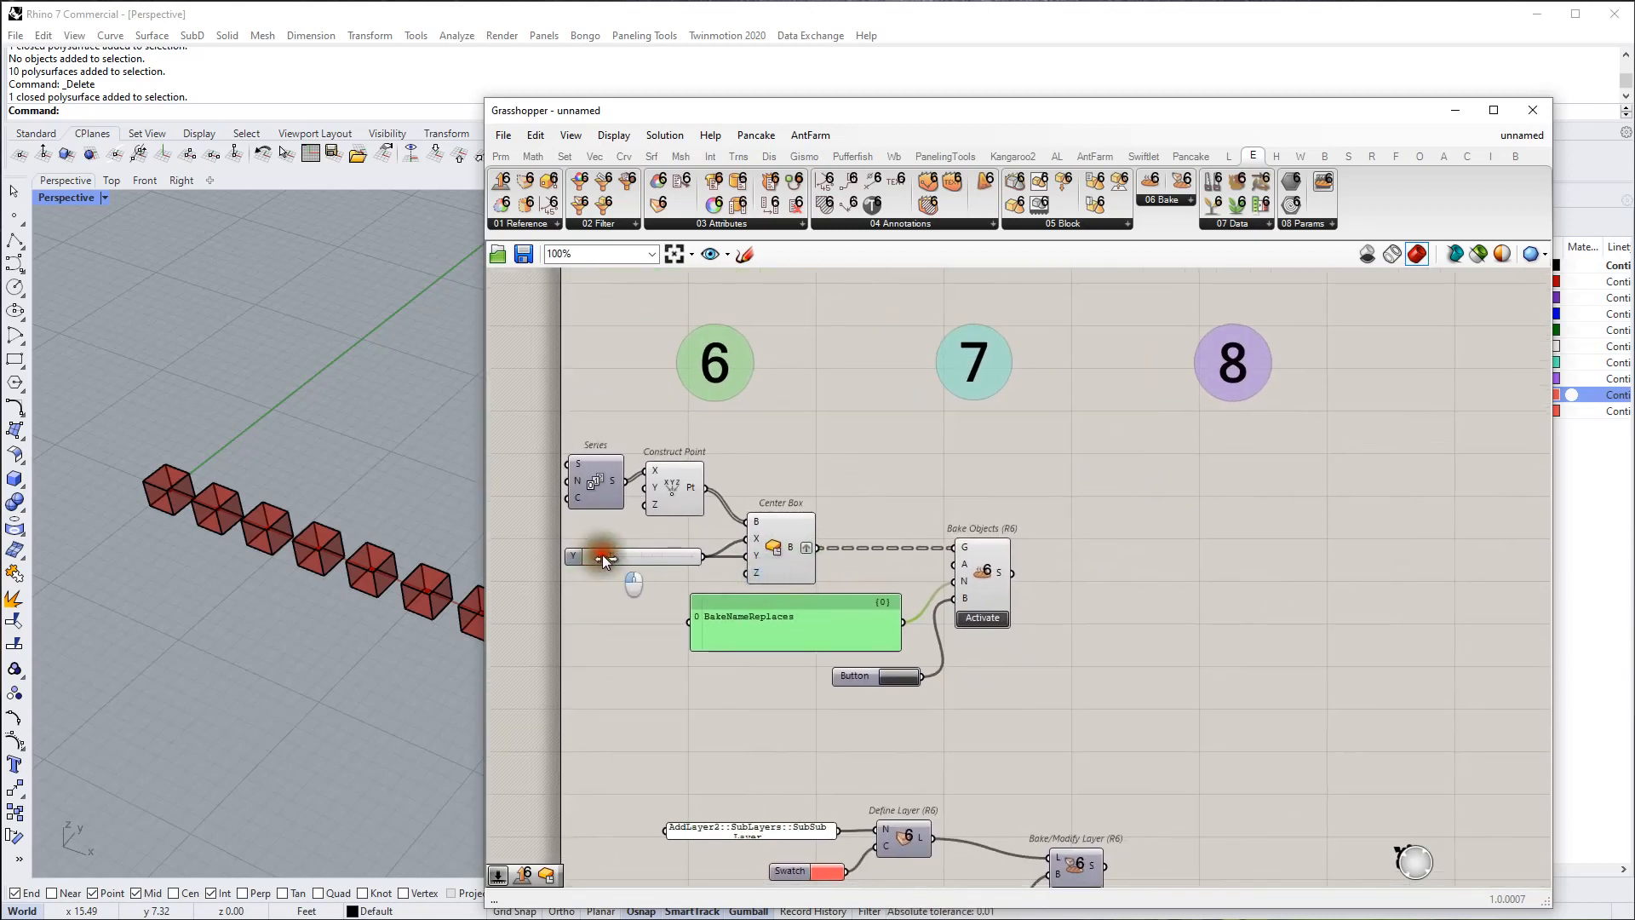
drag(603, 554, 610, 554)
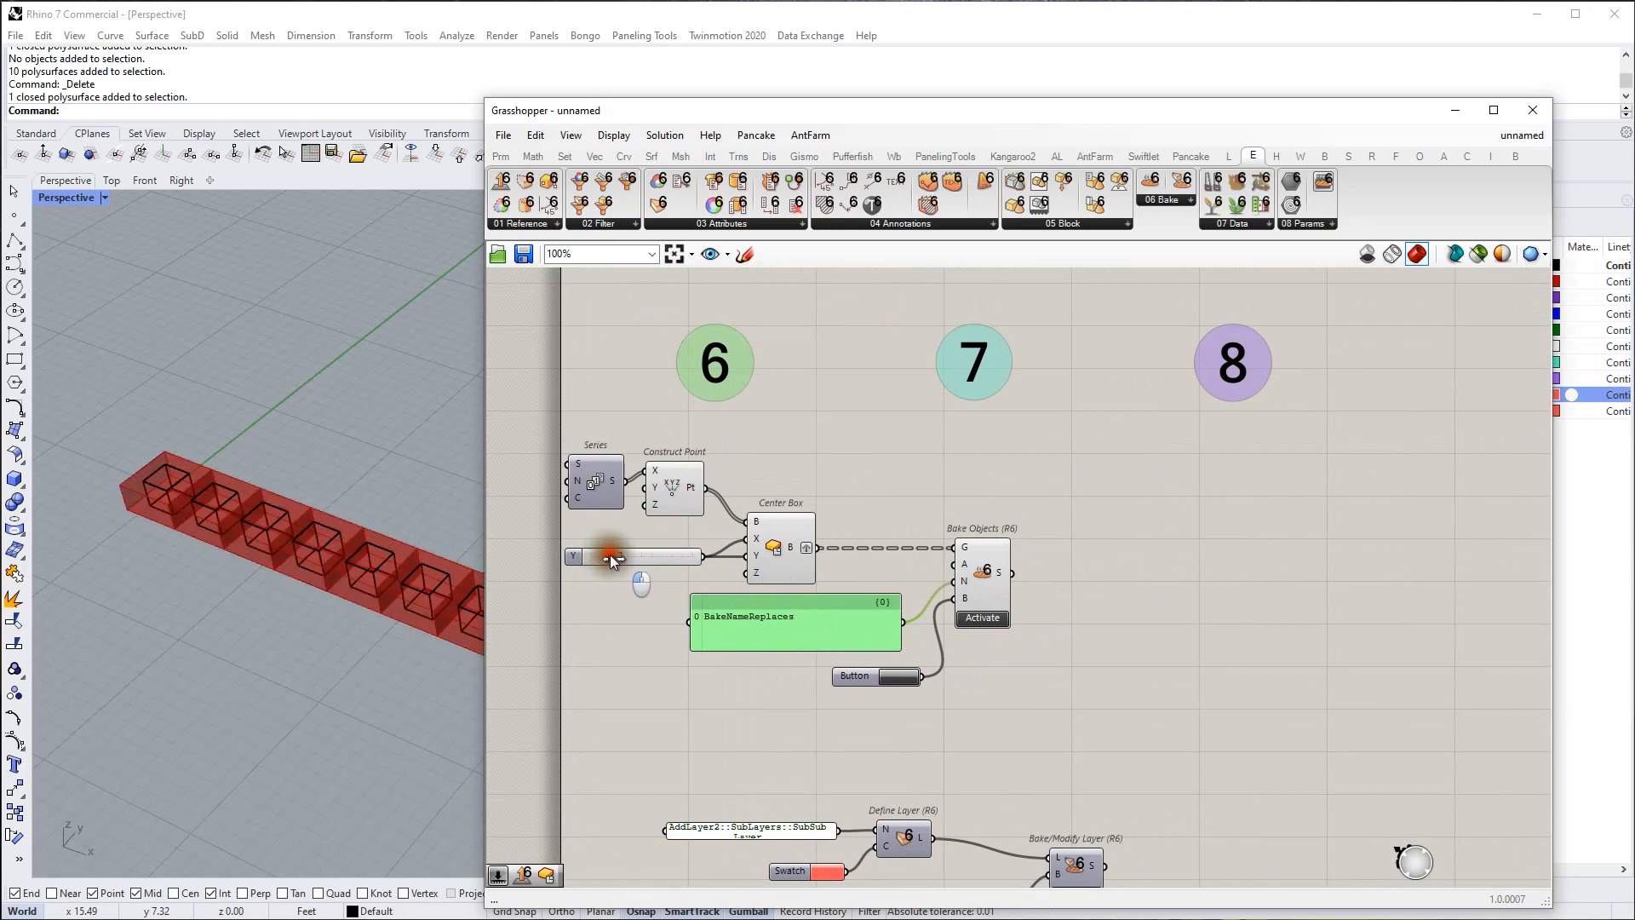
click(908, 676)
right_drag(974, 713, 975, 730)
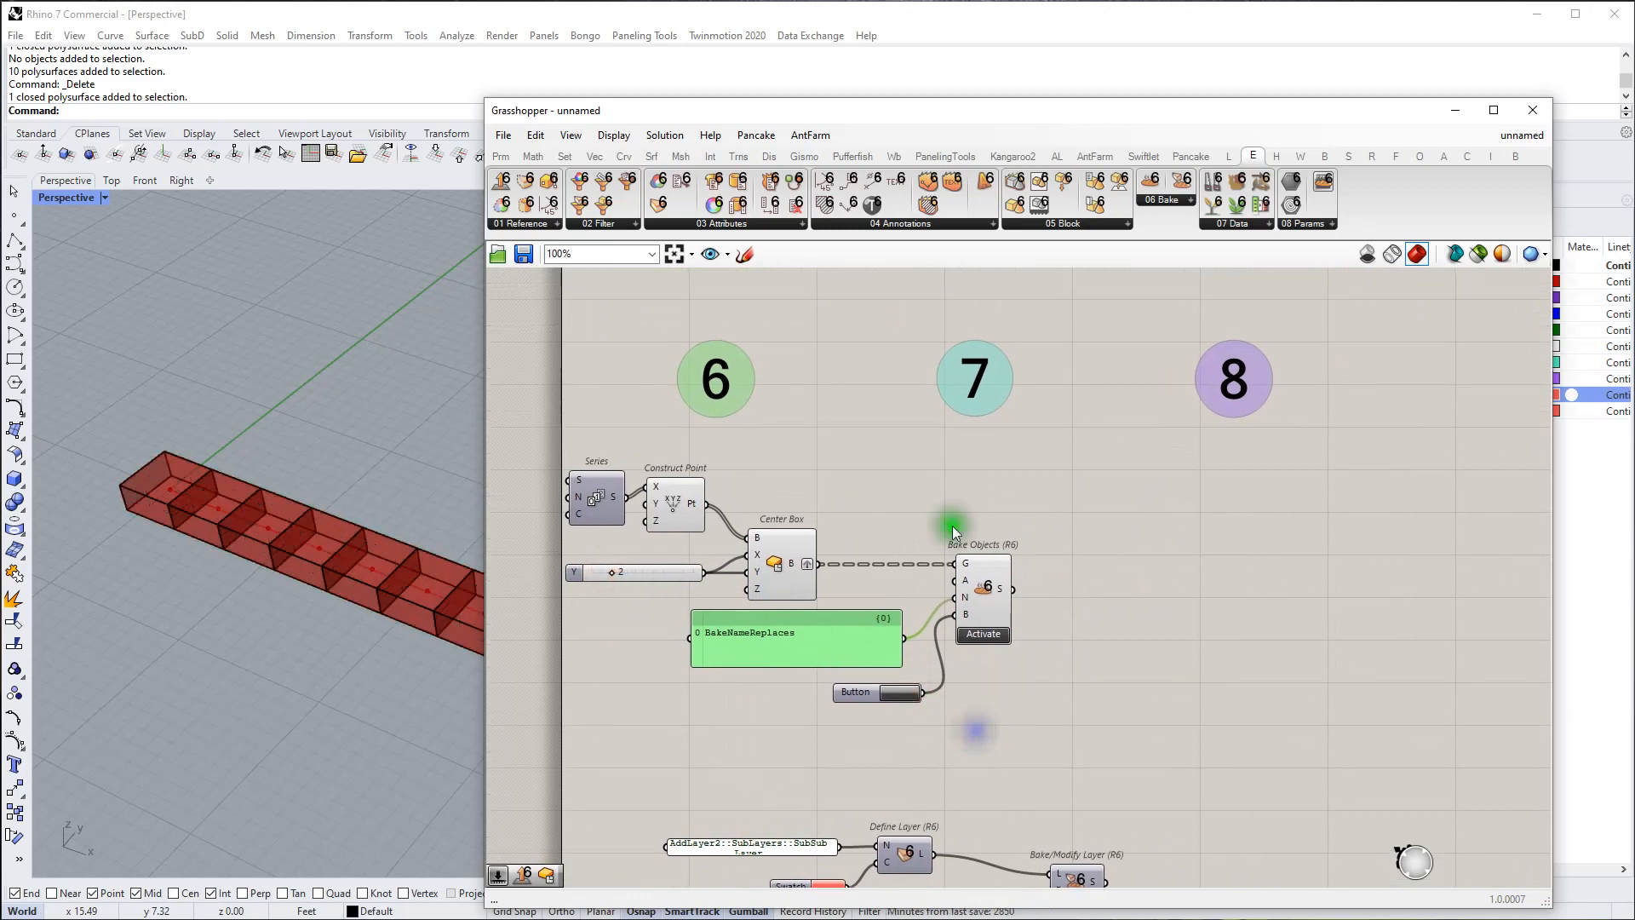
Step: Move the Series component up so its output lines up with the X input of Construct Point
right_drag(854, 499, 950, 467)
click(790, 474)
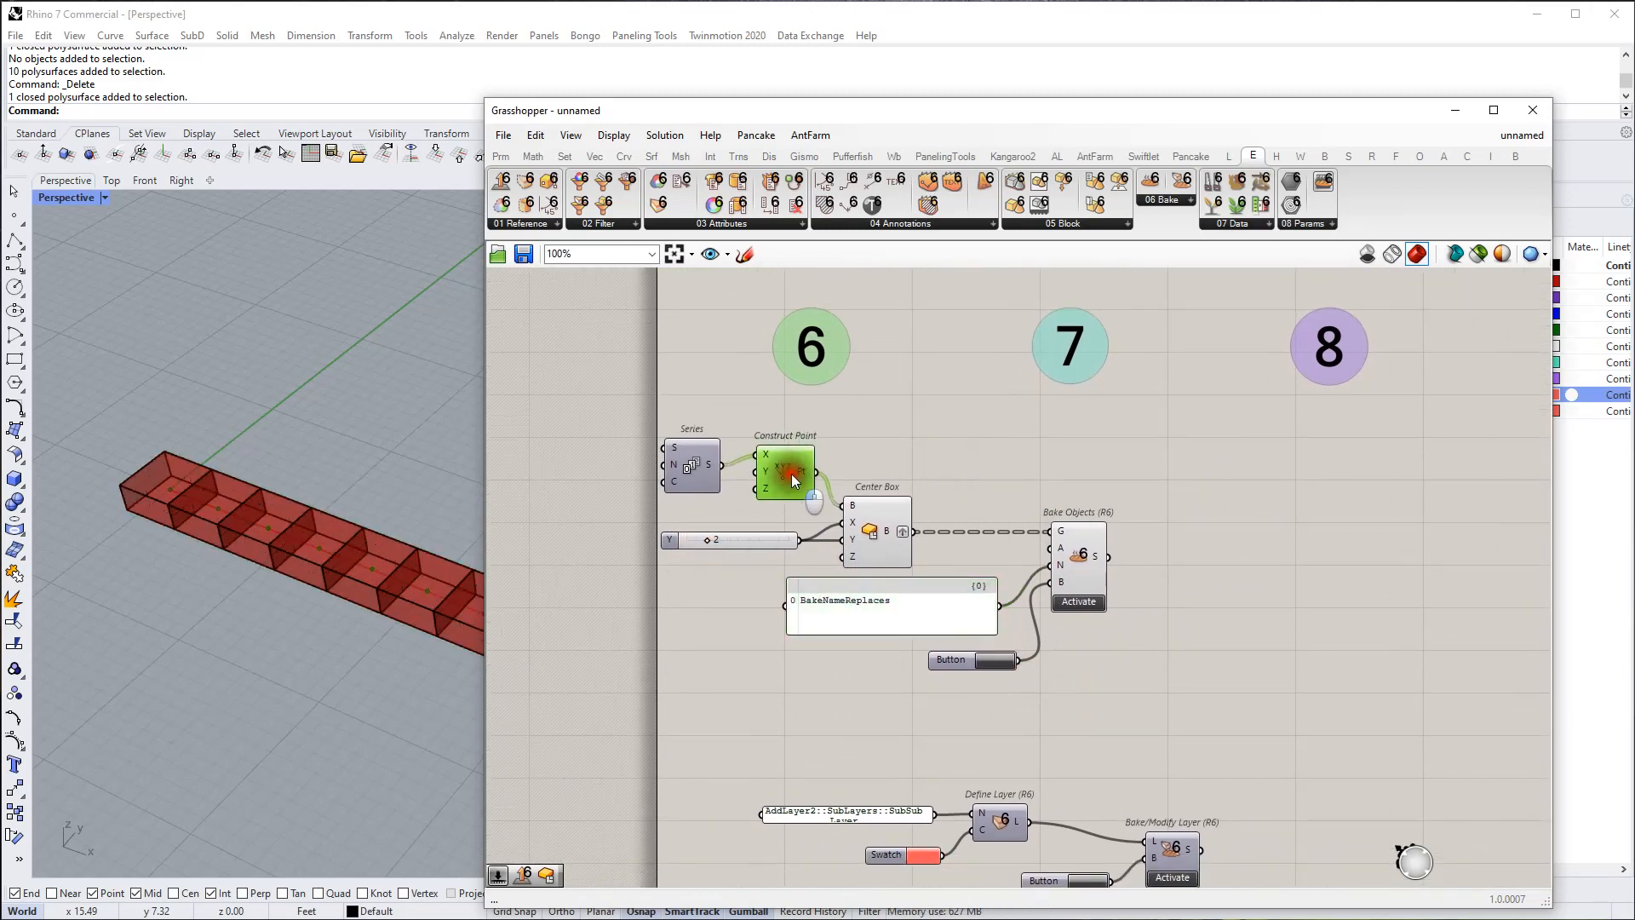
drag(682, 479, 683, 469)
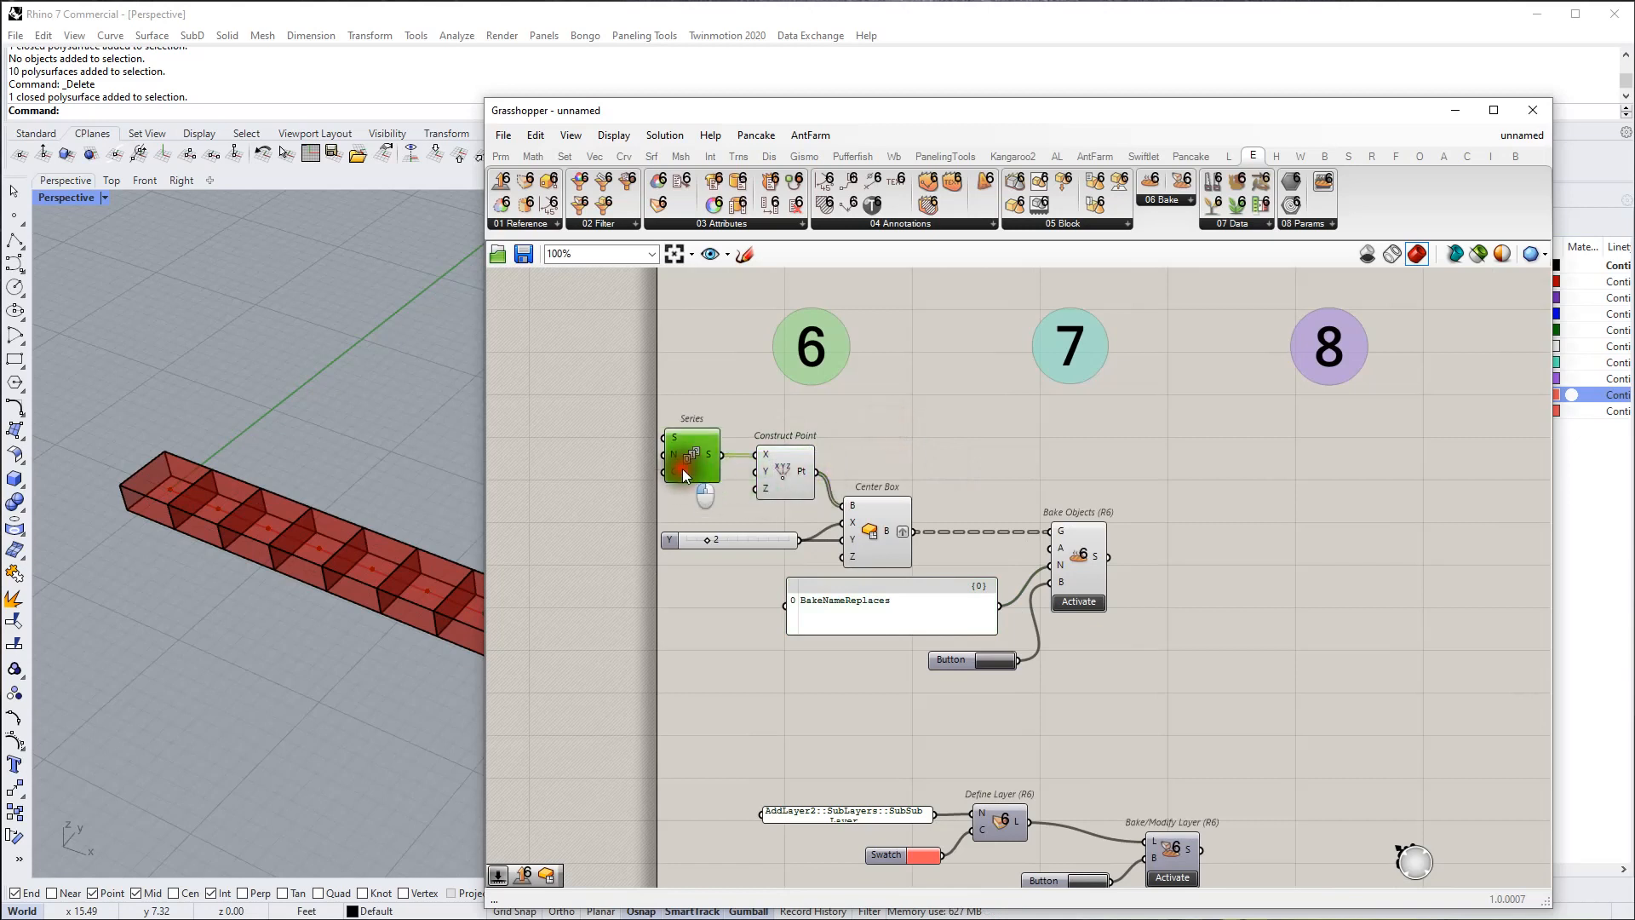
click(998, 477)
right_drag(998, 474, 919, 439)
click(983, 511)
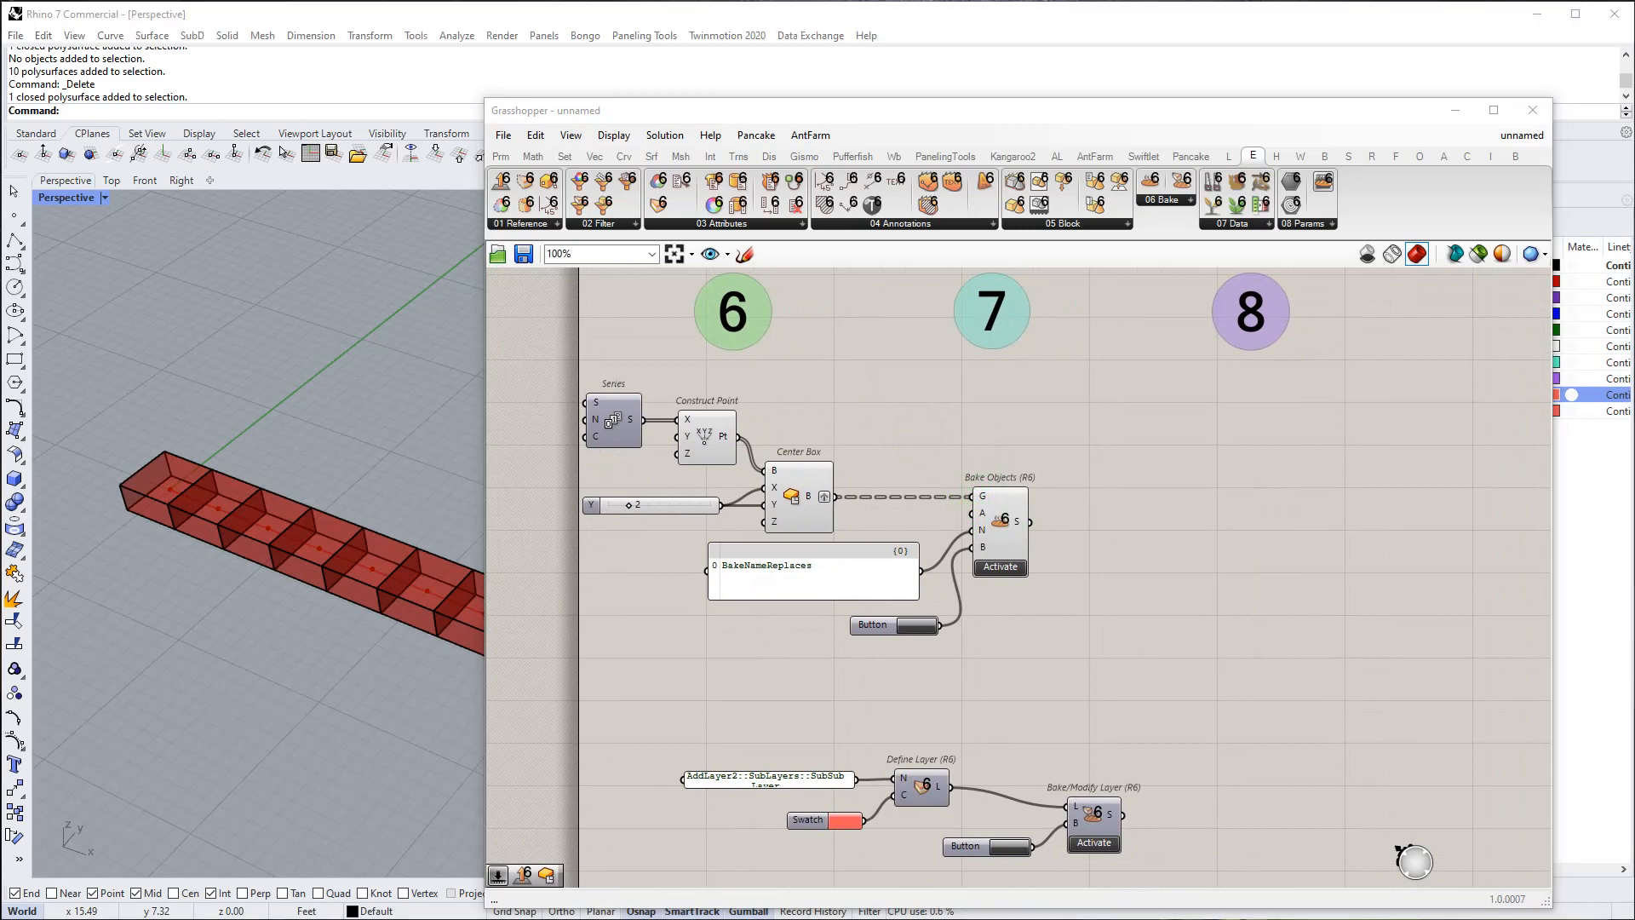
Step: Examine the input descriptions of Bake Objects, including the attributes input
scroll(904, 566, up, 3)
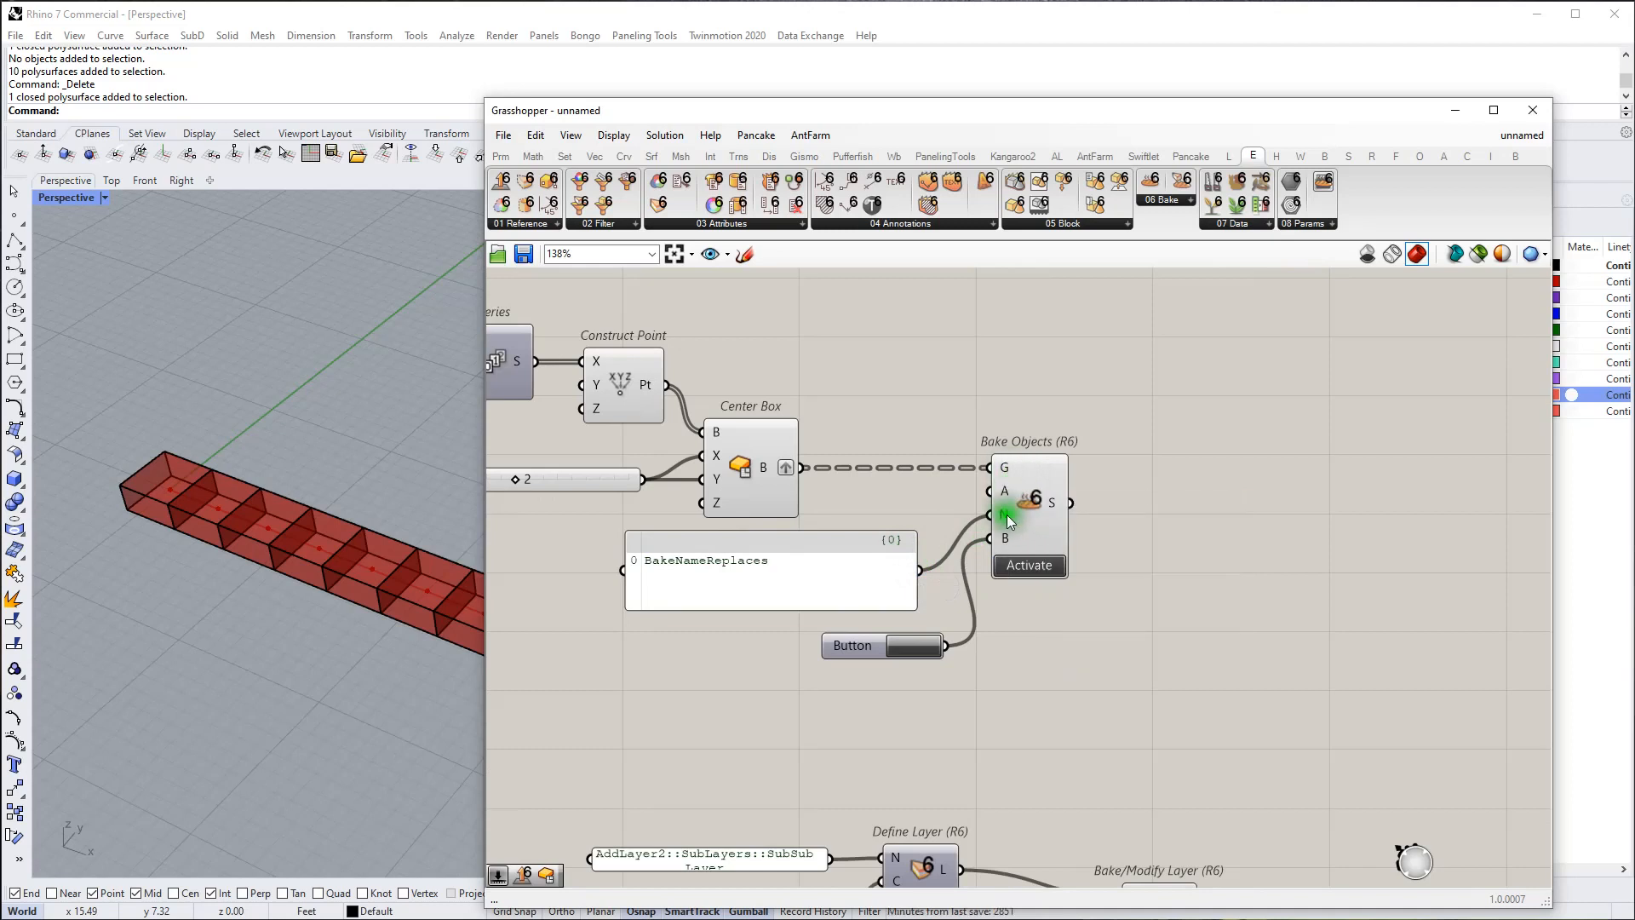
mouse_move(1006, 516)
scroll(1009, 494, down, 3)
scroll(1011, 477, up, 3)
mouse_move(1013, 468)
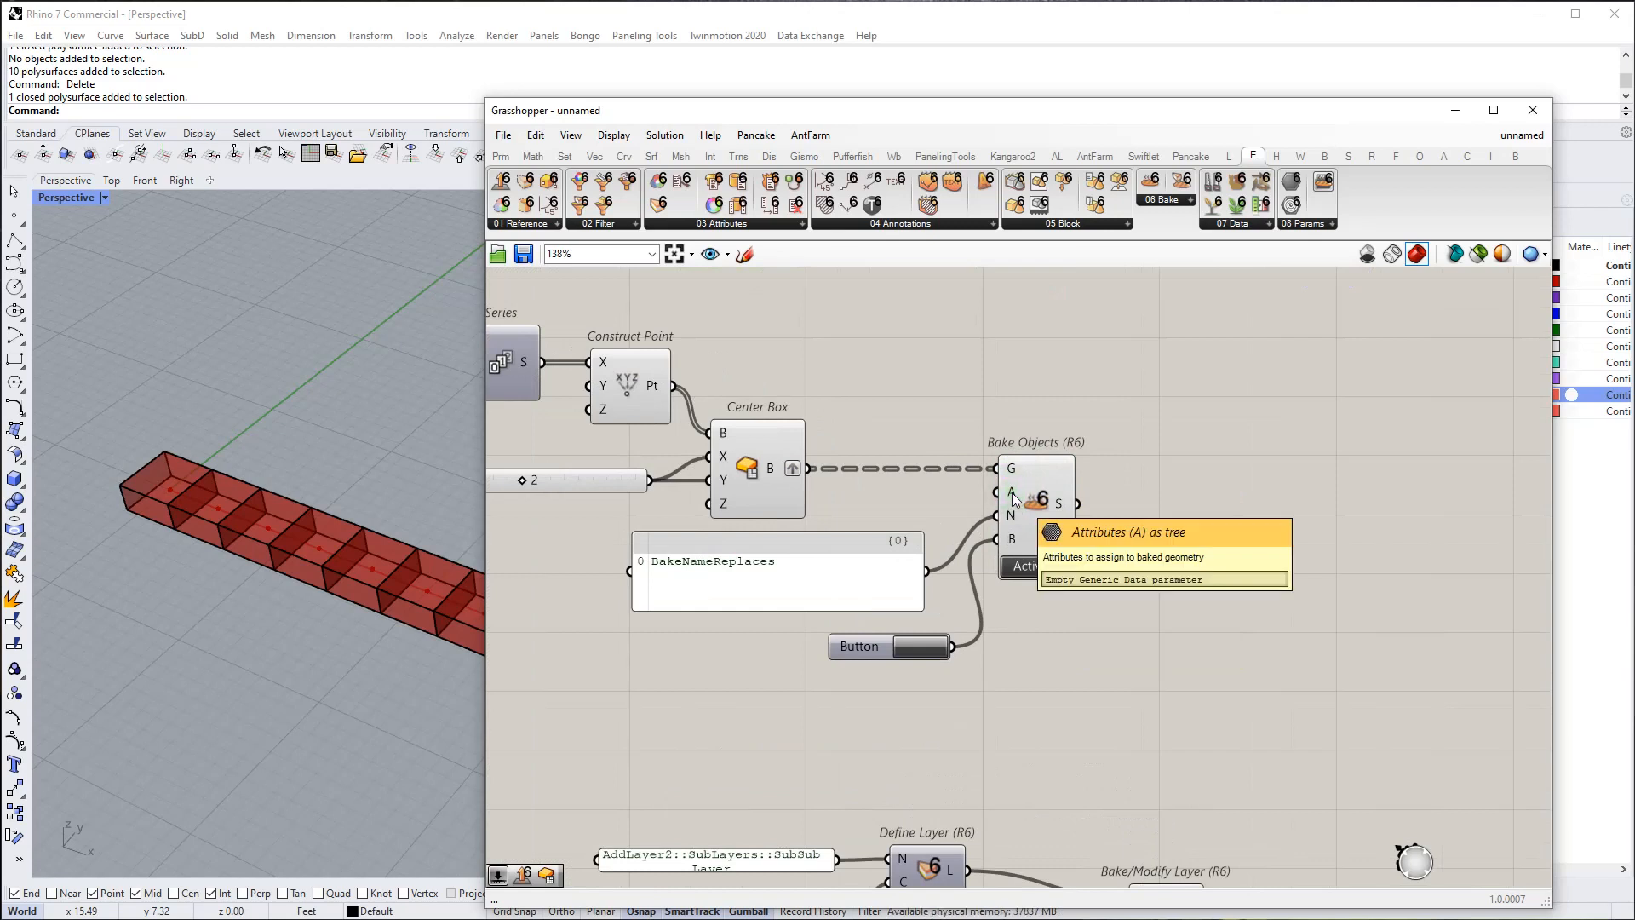
click(750, 223)
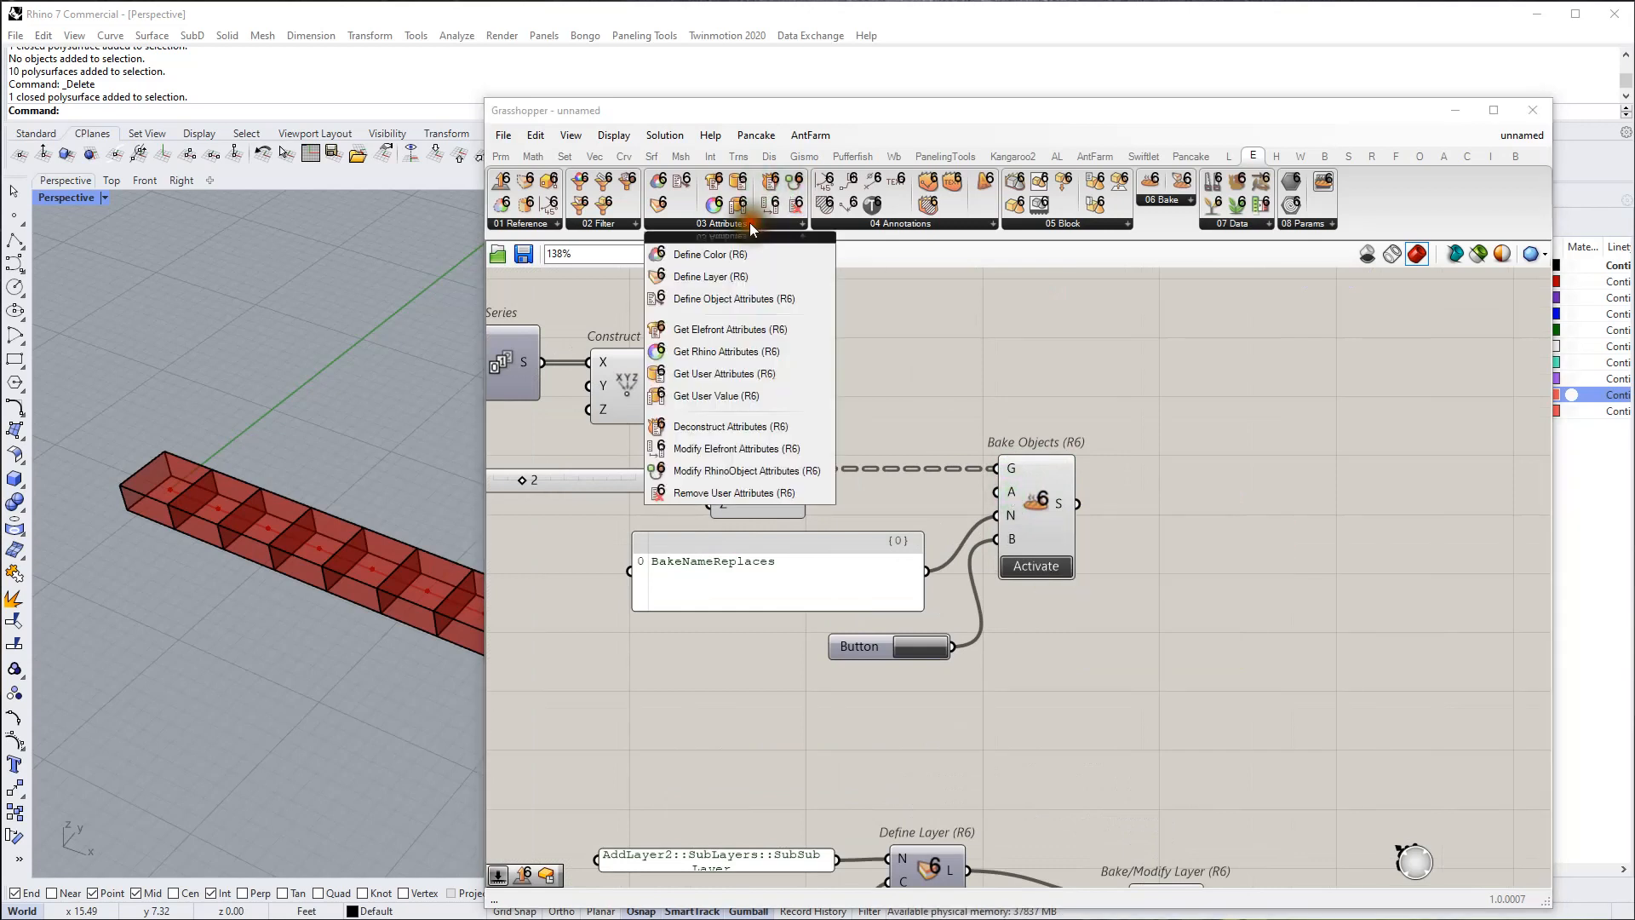
click(749, 222)
click(749, 222)
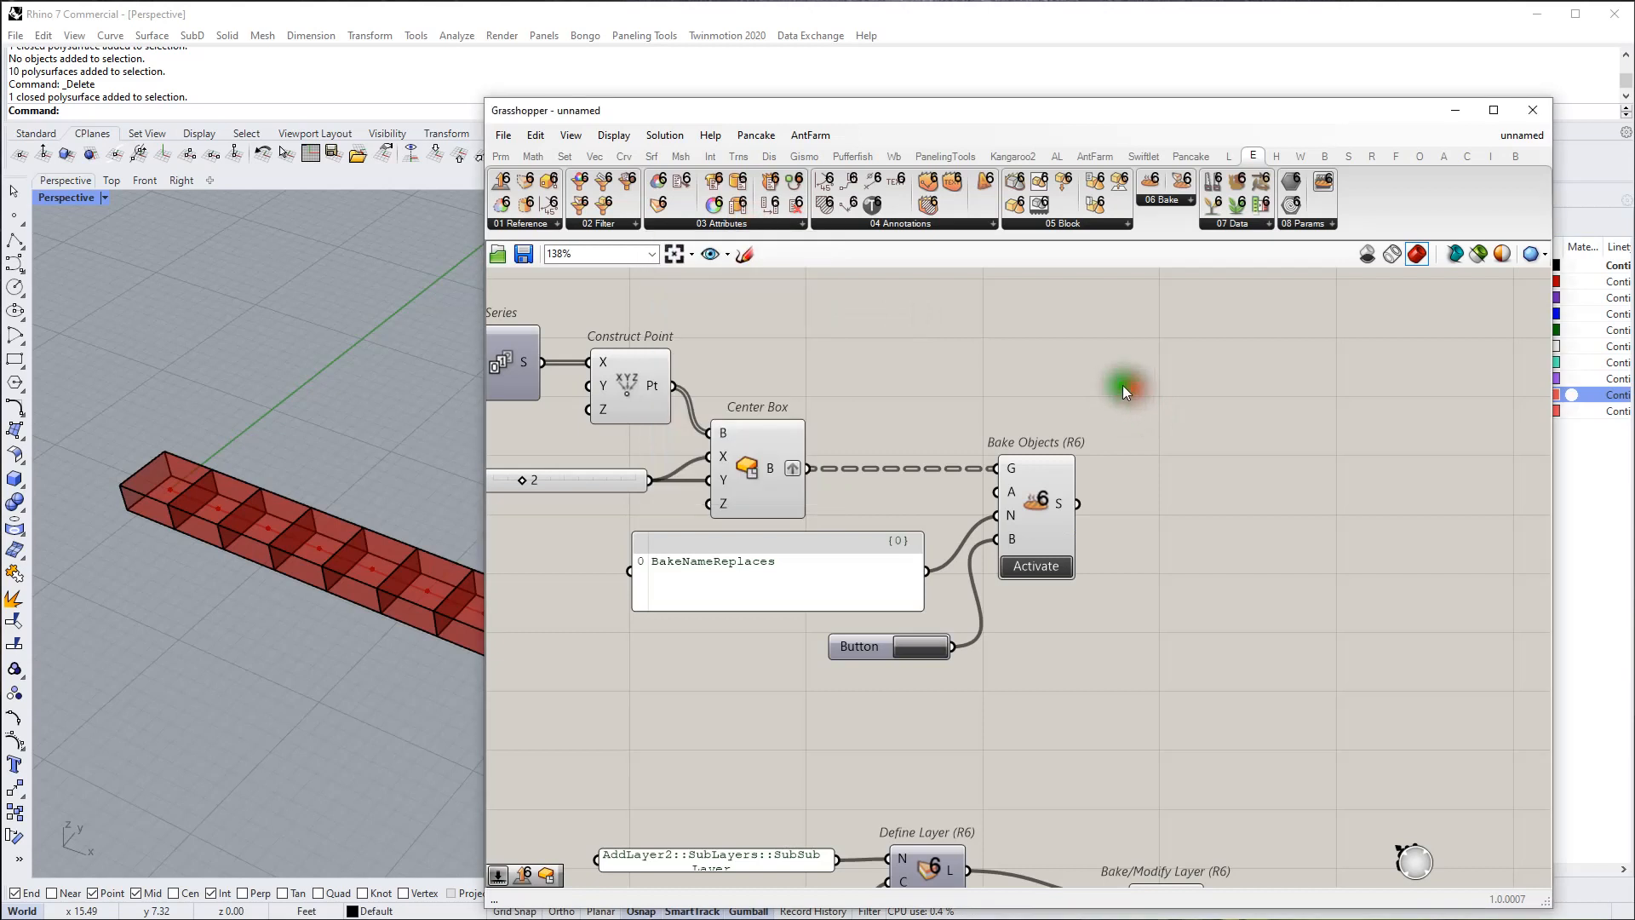
Step: Delete all the box-baking and layer-baking components below the numbered markers, keeping the markers
scroll(1099, 471, down, 3)
scroll(903, 472, down, 2)
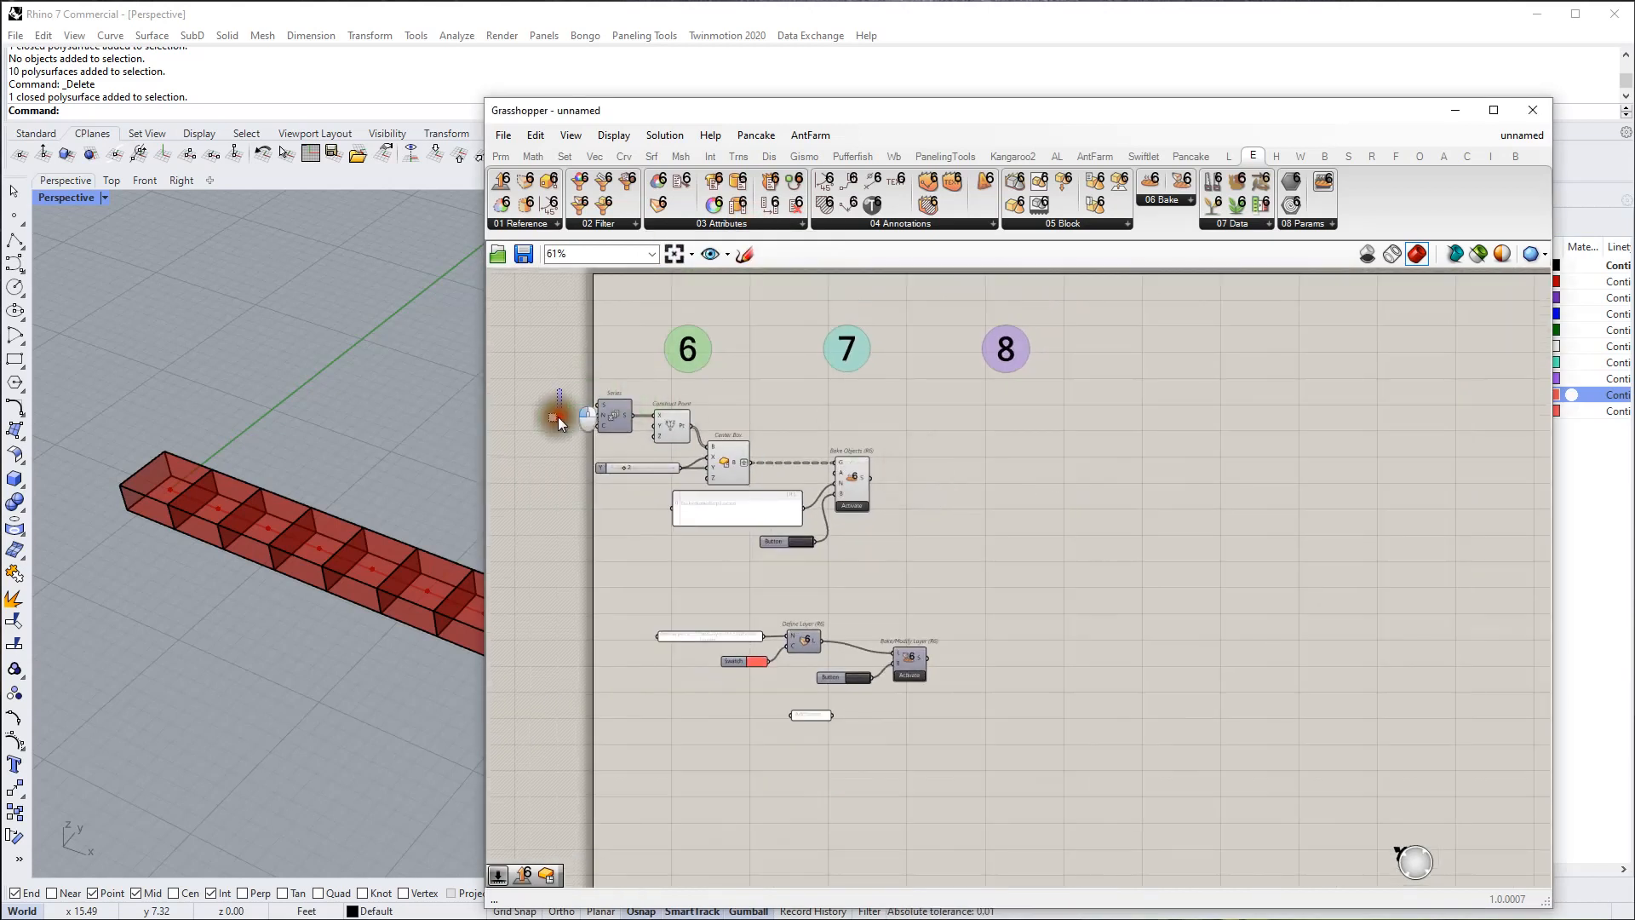
drag(545, 393, 1153, 767)
right_drag(1109, 752, 1027, 805)
key(Delete)
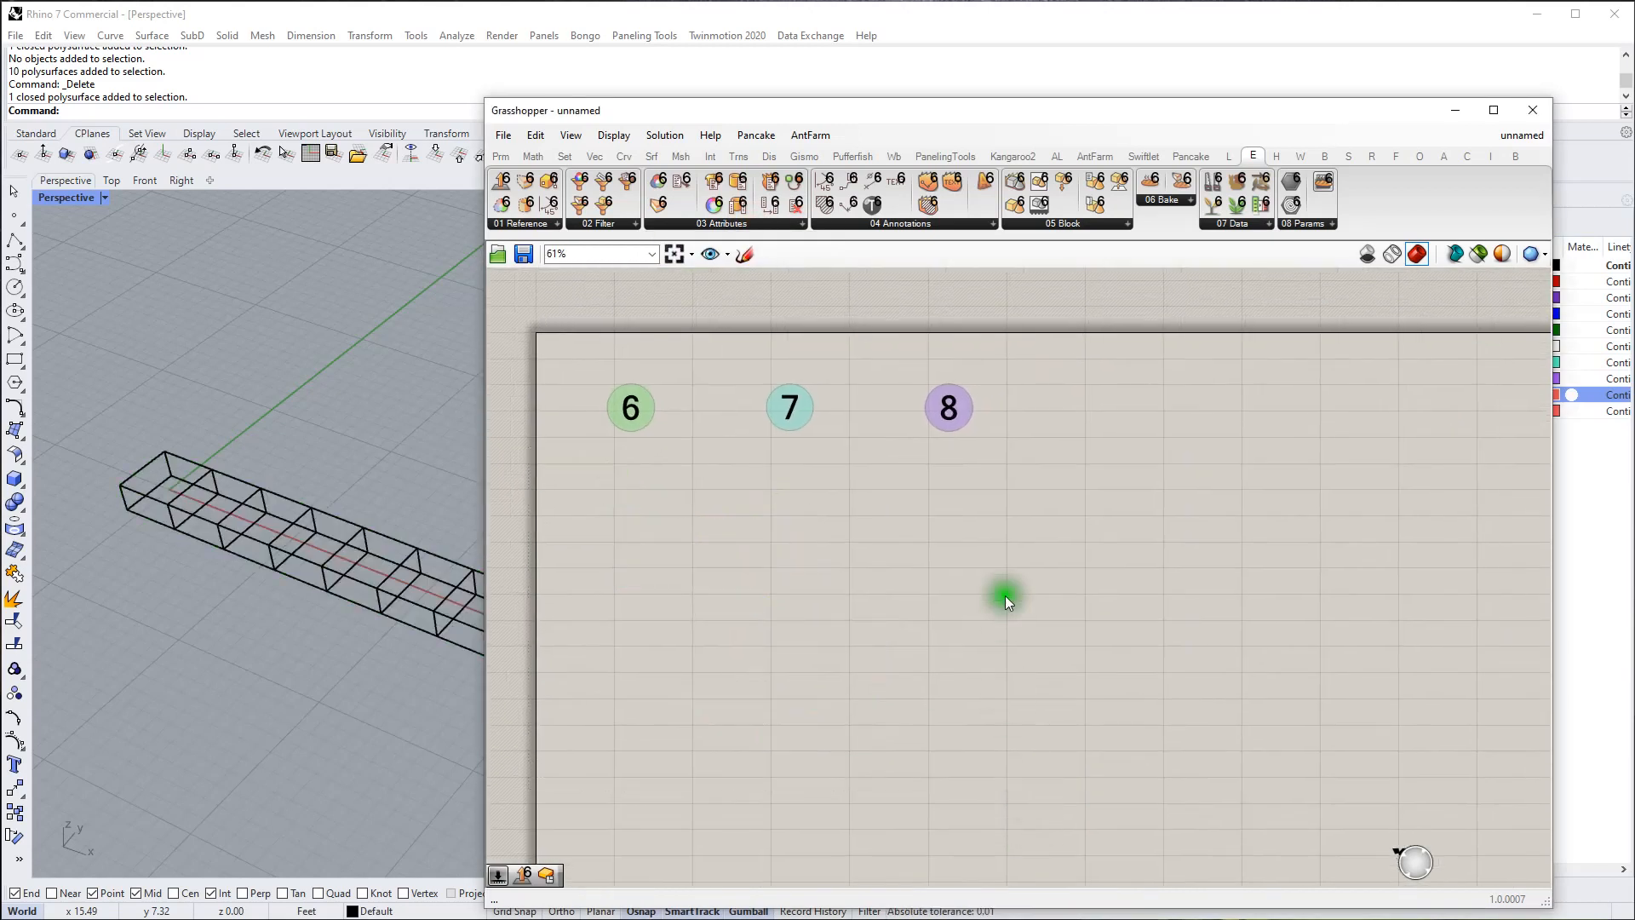
Step: Place the Clean Parallel, Duplicate Data Match, ShiftMatch, Create Tree, Graft Parallel and Shortest List components in a column below marker 7
scroll(1005, 595, up, 2)
right_drag(1016, 591, 1111, 602)
click(1238, 223)
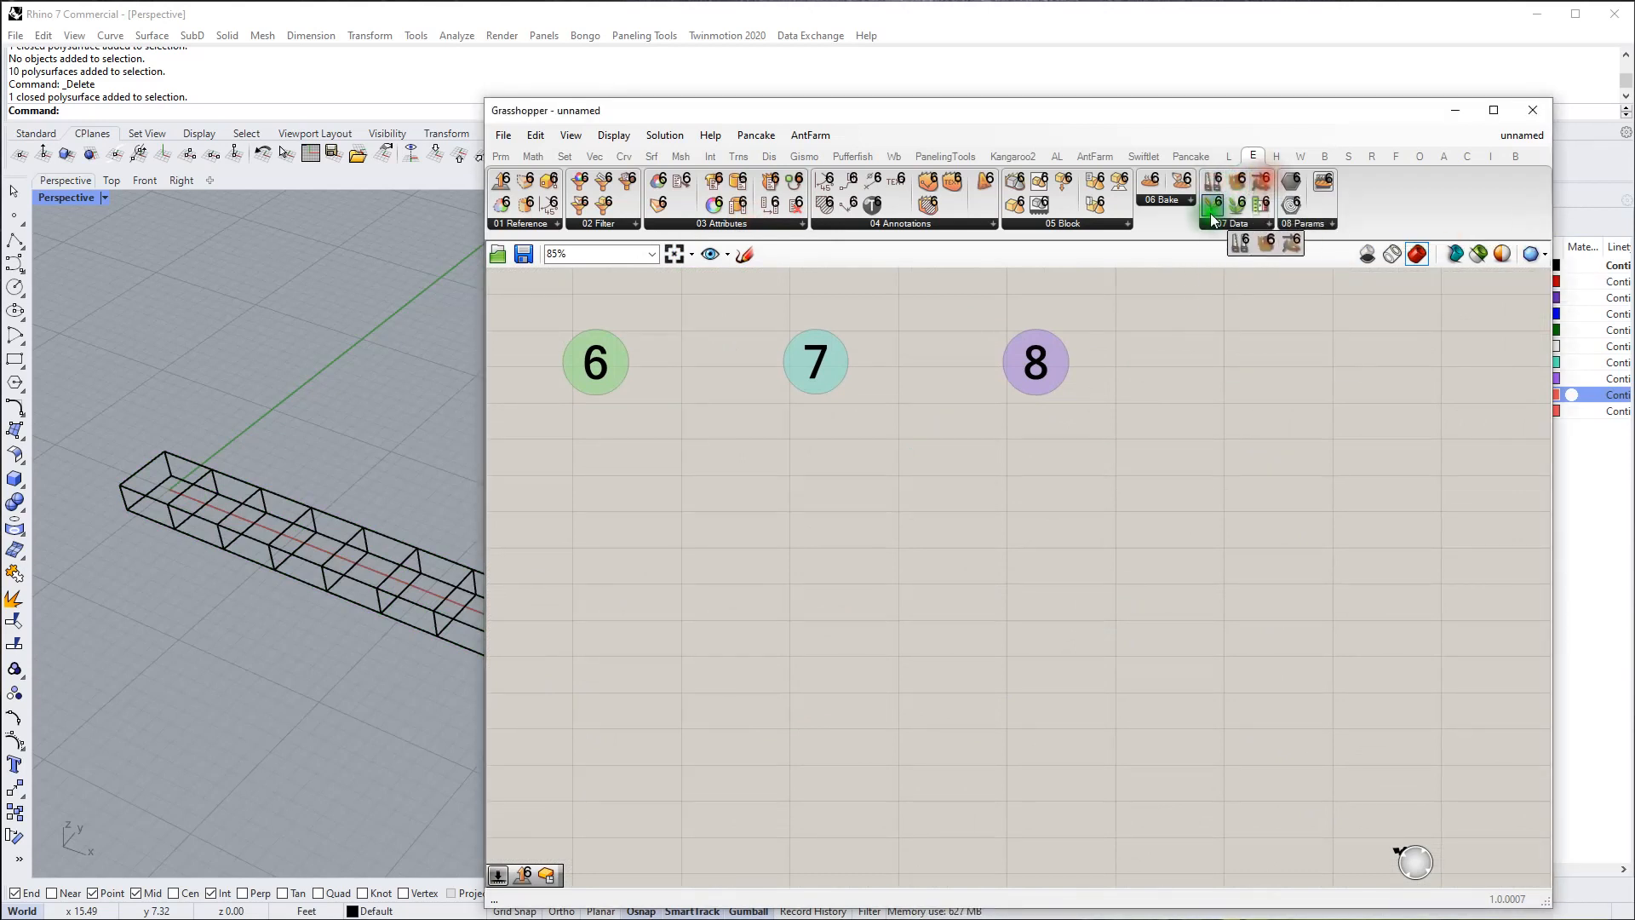
shift+click(1264, 211)
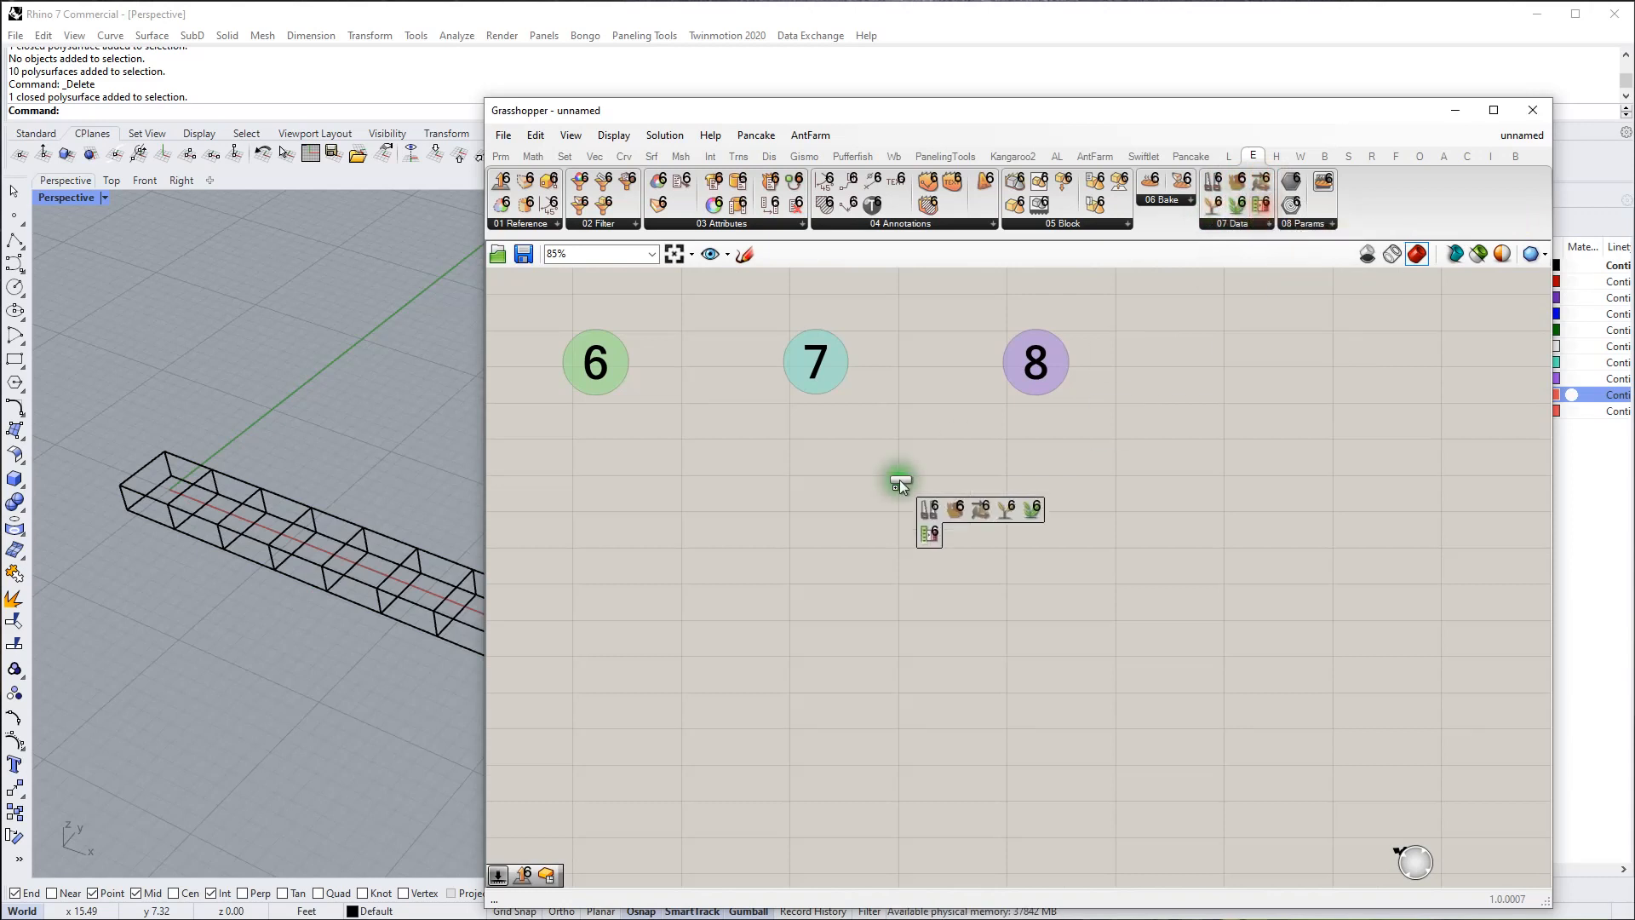
click(803, 468)
click(804, 544)
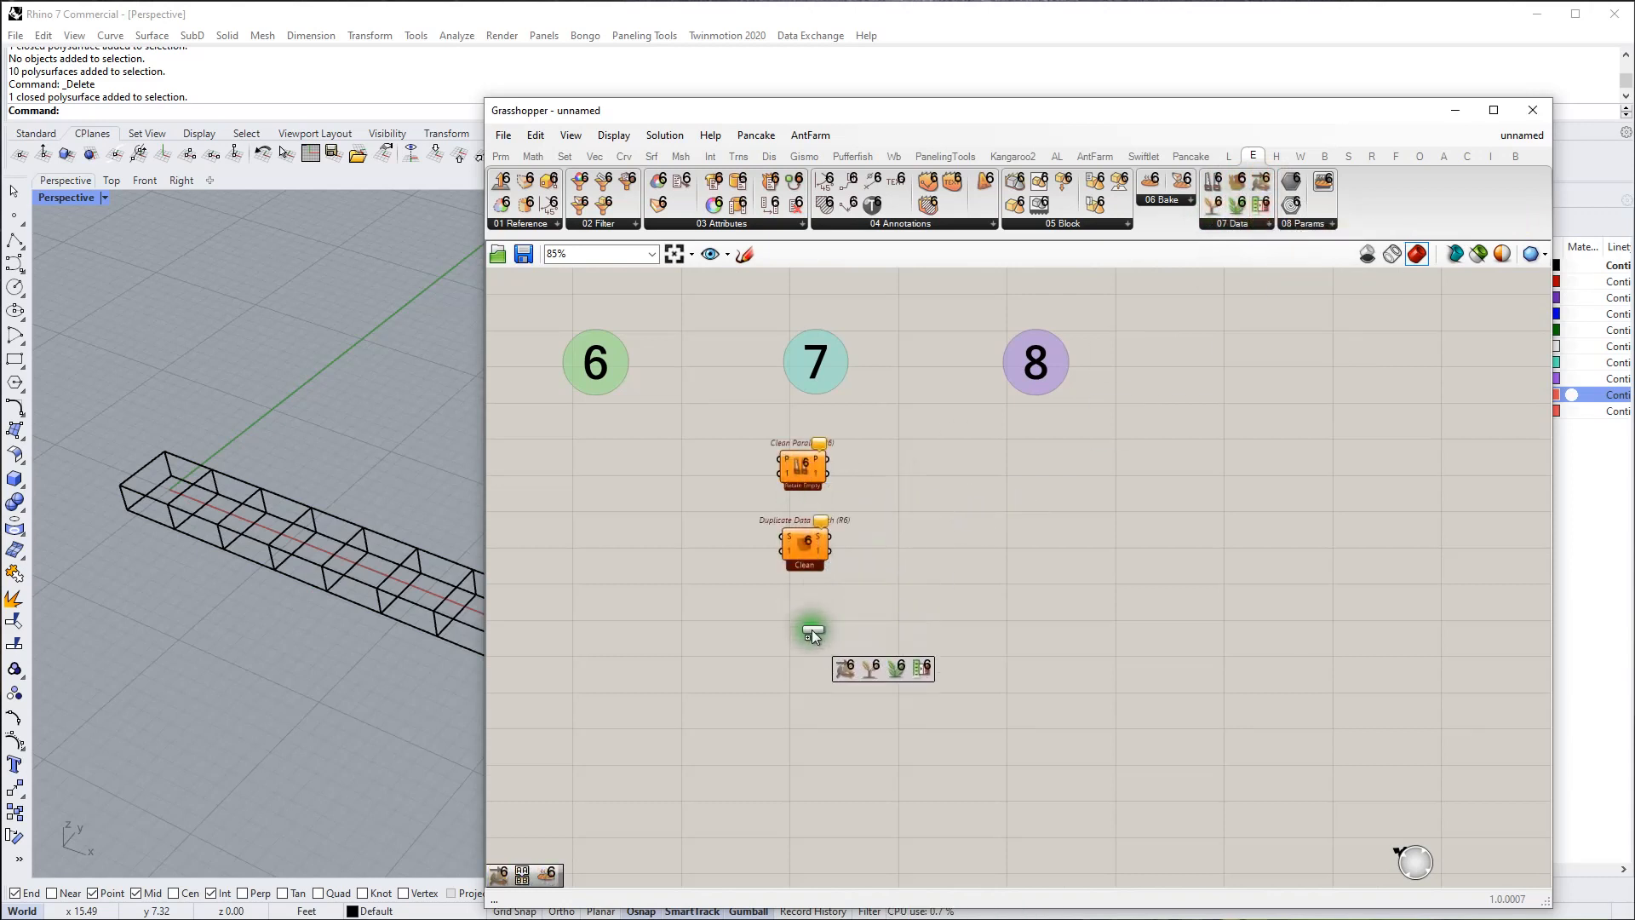
click(810, 632)
click(816, 719)
click(815, 802)
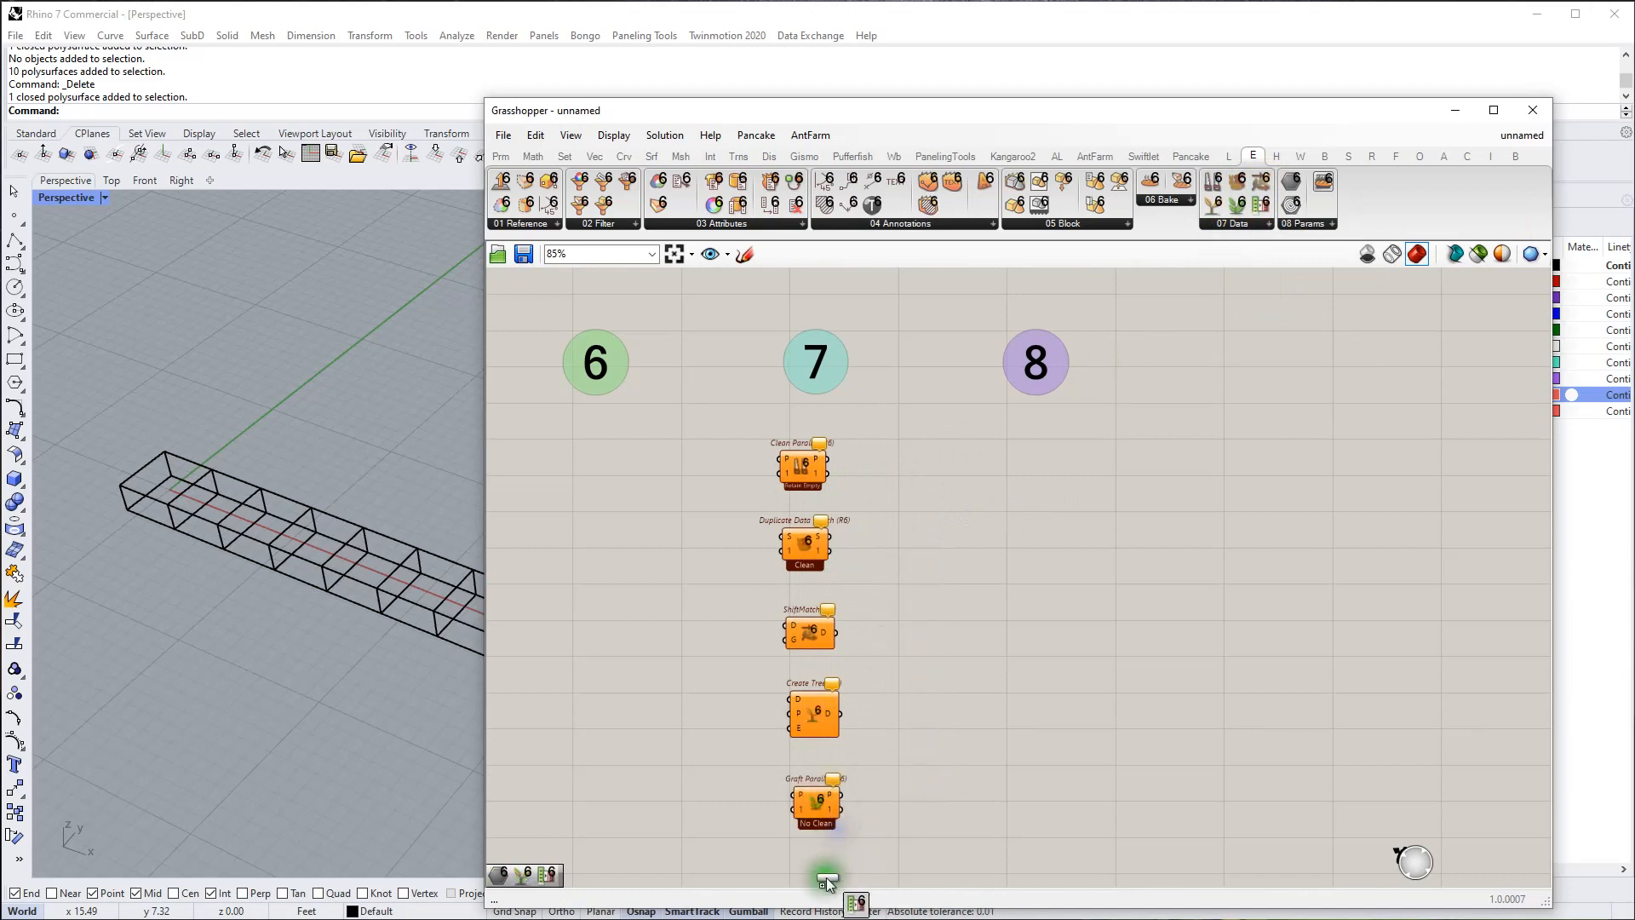
right_drag(921, 815, 919, 677)
right_drag(897, 566, 897, 632)
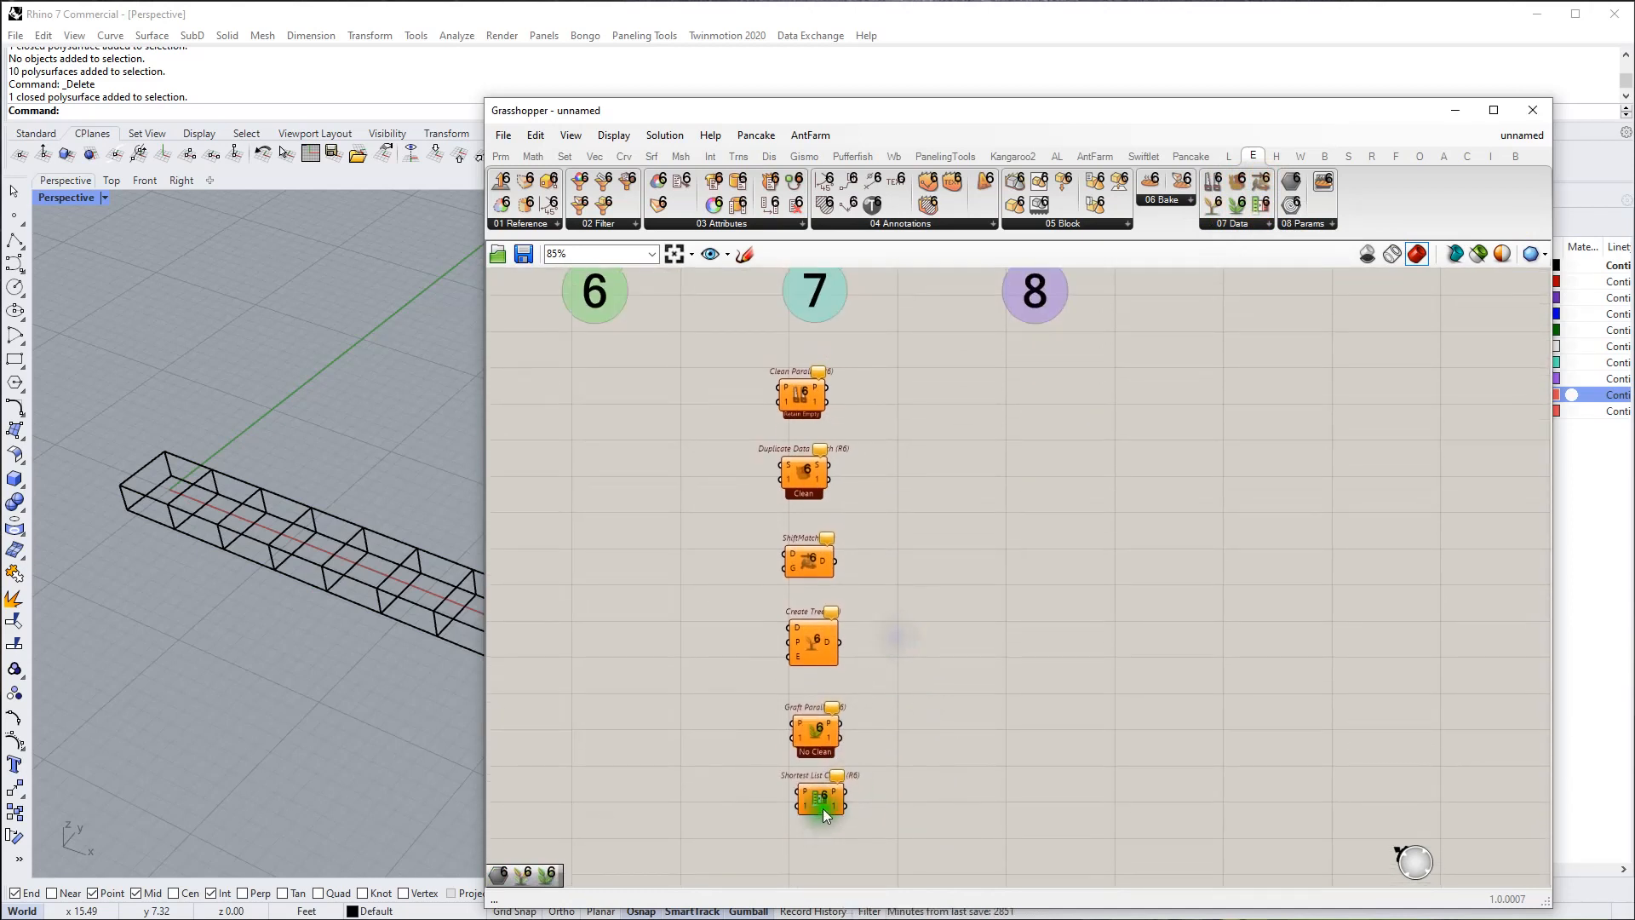
Step: Space out the column by moving Shortest List down and nudging ShiftMatch, Duplicate Data Match and Clean Parallel into line
click(811, 622)
drag(803, 555, 808, 551)
drag(813, 482, 816, 477)
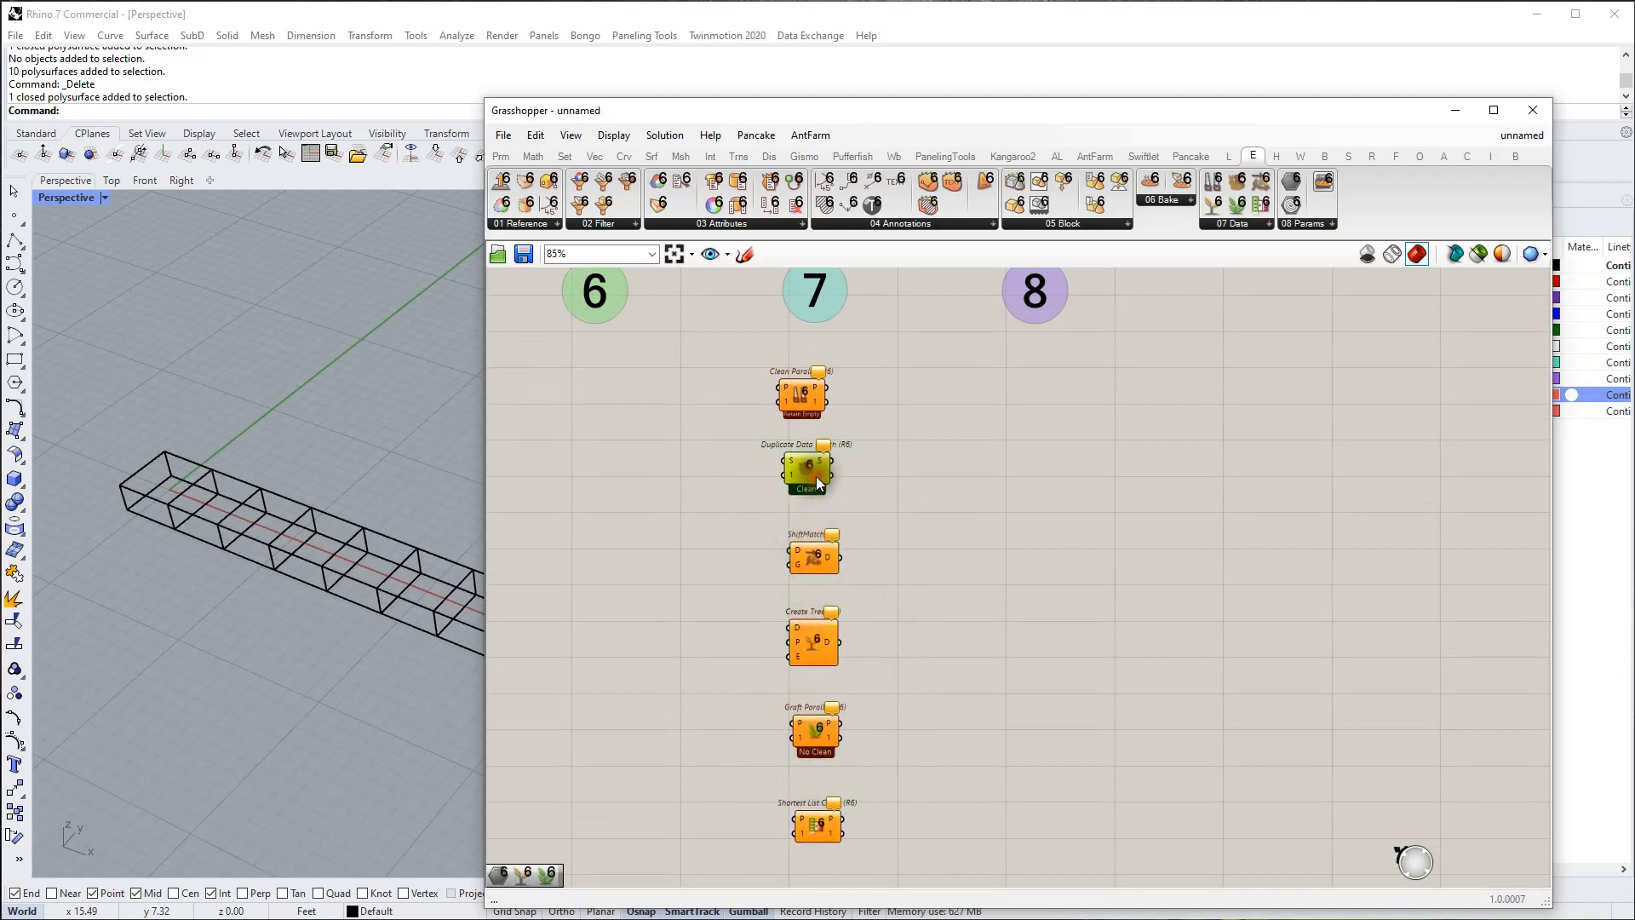
drag(803, 389, 805, 391)
scroll(806, 391, up, 2)
scroll(806, 392, down, 2)
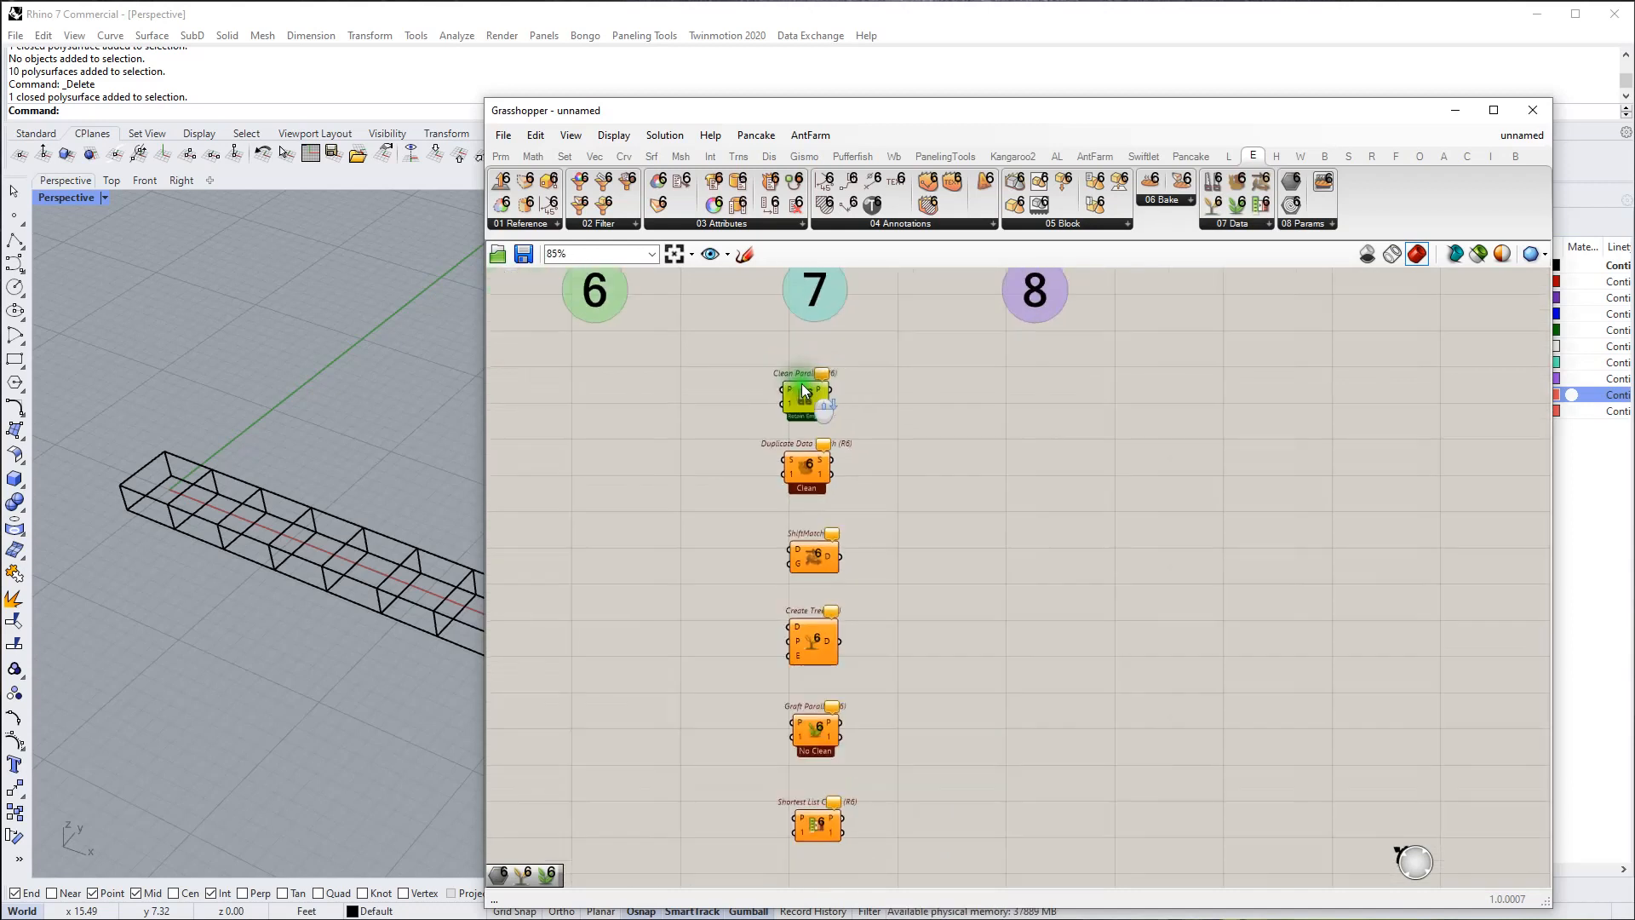
mouse_move(805, 392)
Step: Reorder the column by moving ShiftMatch down above Graft Parallel and placing Create Tree between Duplicate Data Match and ShiftMatch
right_drag(797, 471, 775, 514)
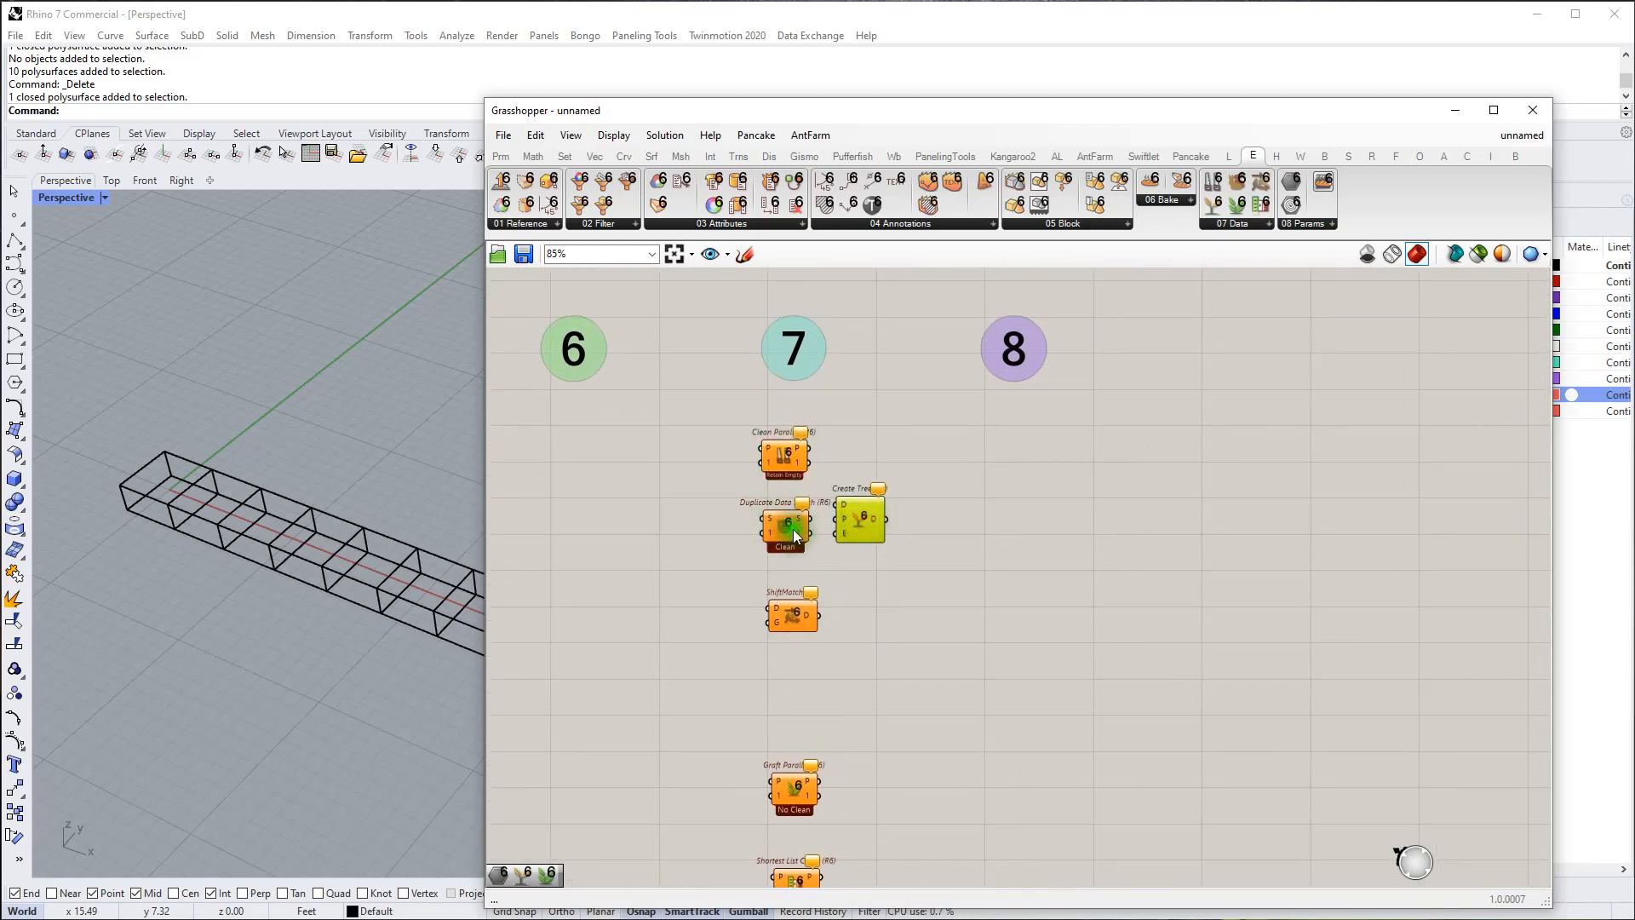
drag(794, 606, 795, 724)
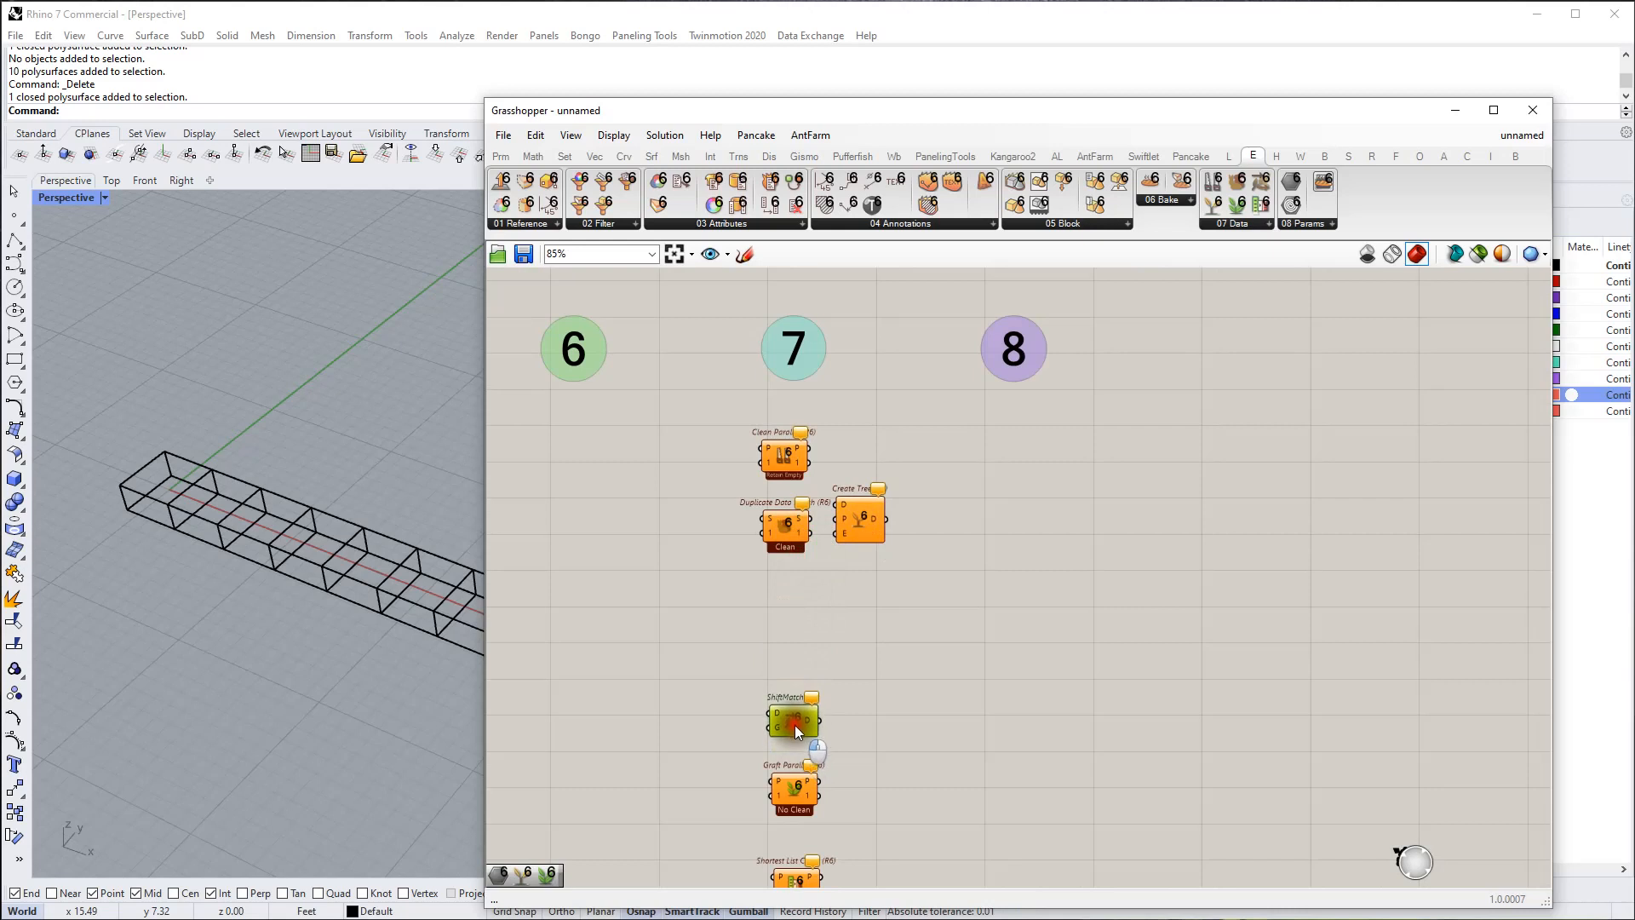
drag(853, 508, 861, 535)
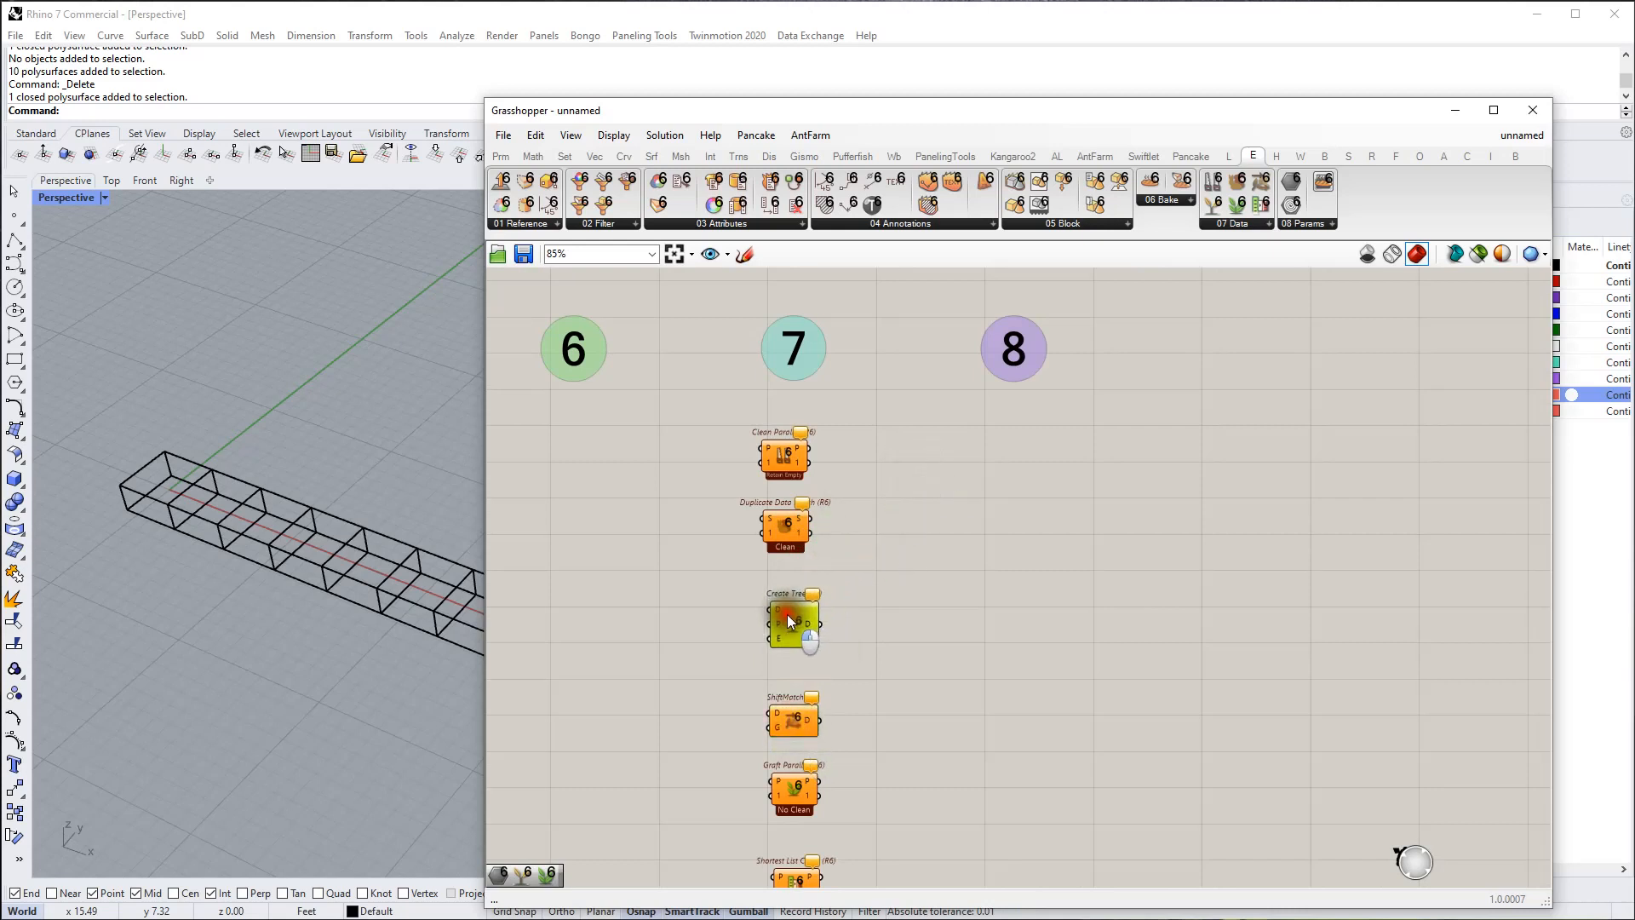
scroll(785, 465, up, 3)
scroll(785, 465, down, 2)
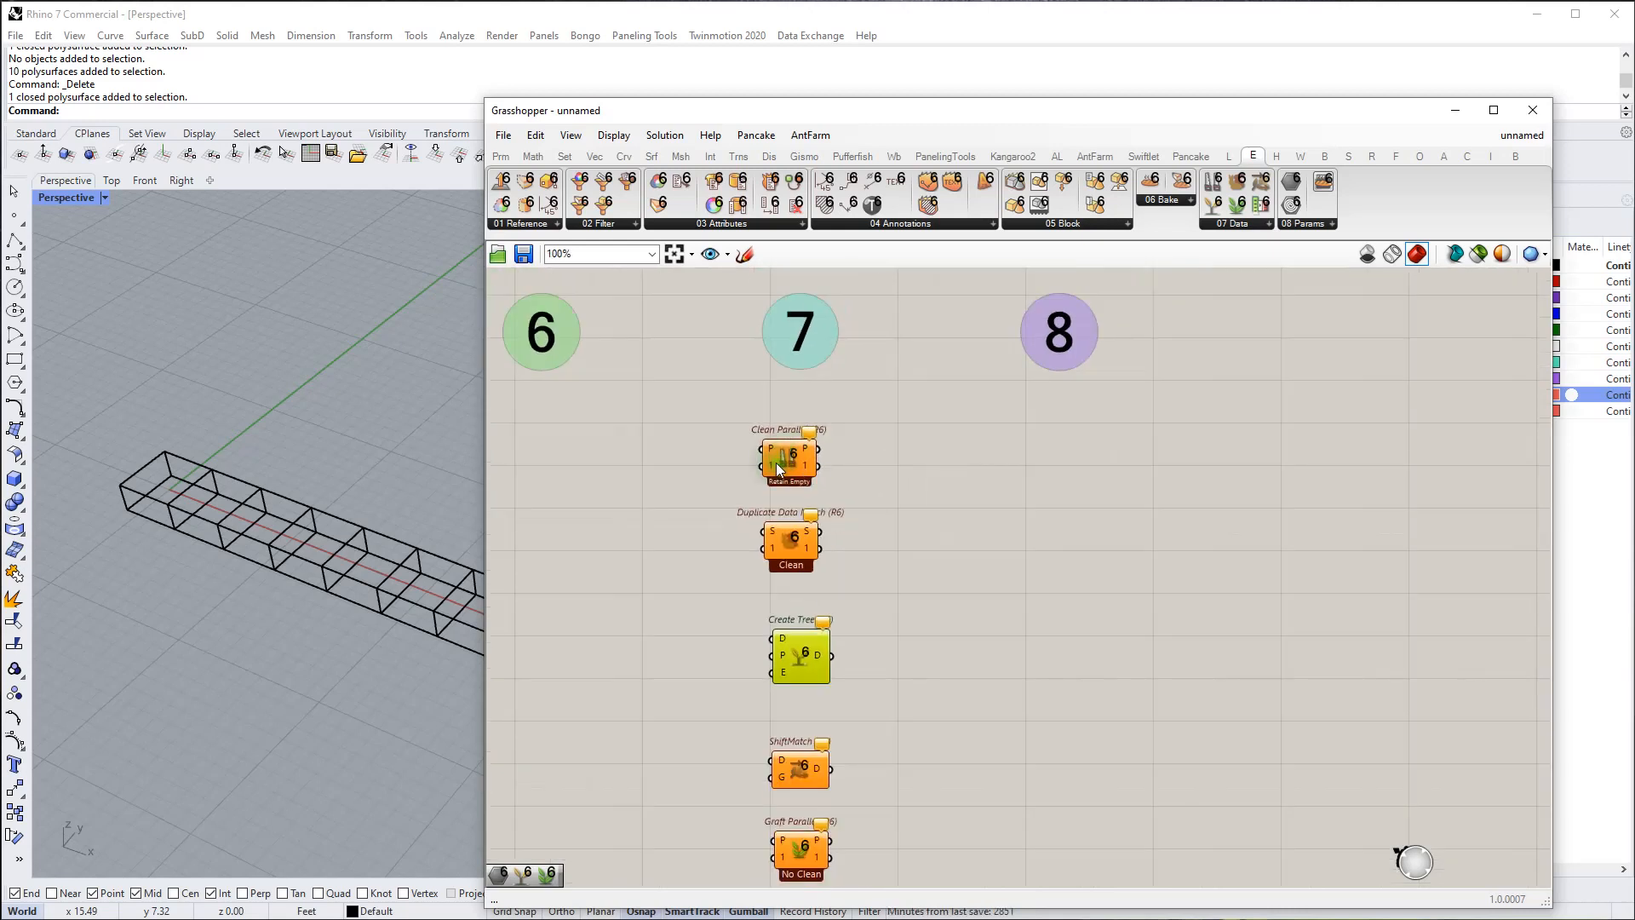
Step: Add a Series component below marker 6
right_drag(815, 477, 1059, 475)
double_click(819, 493)
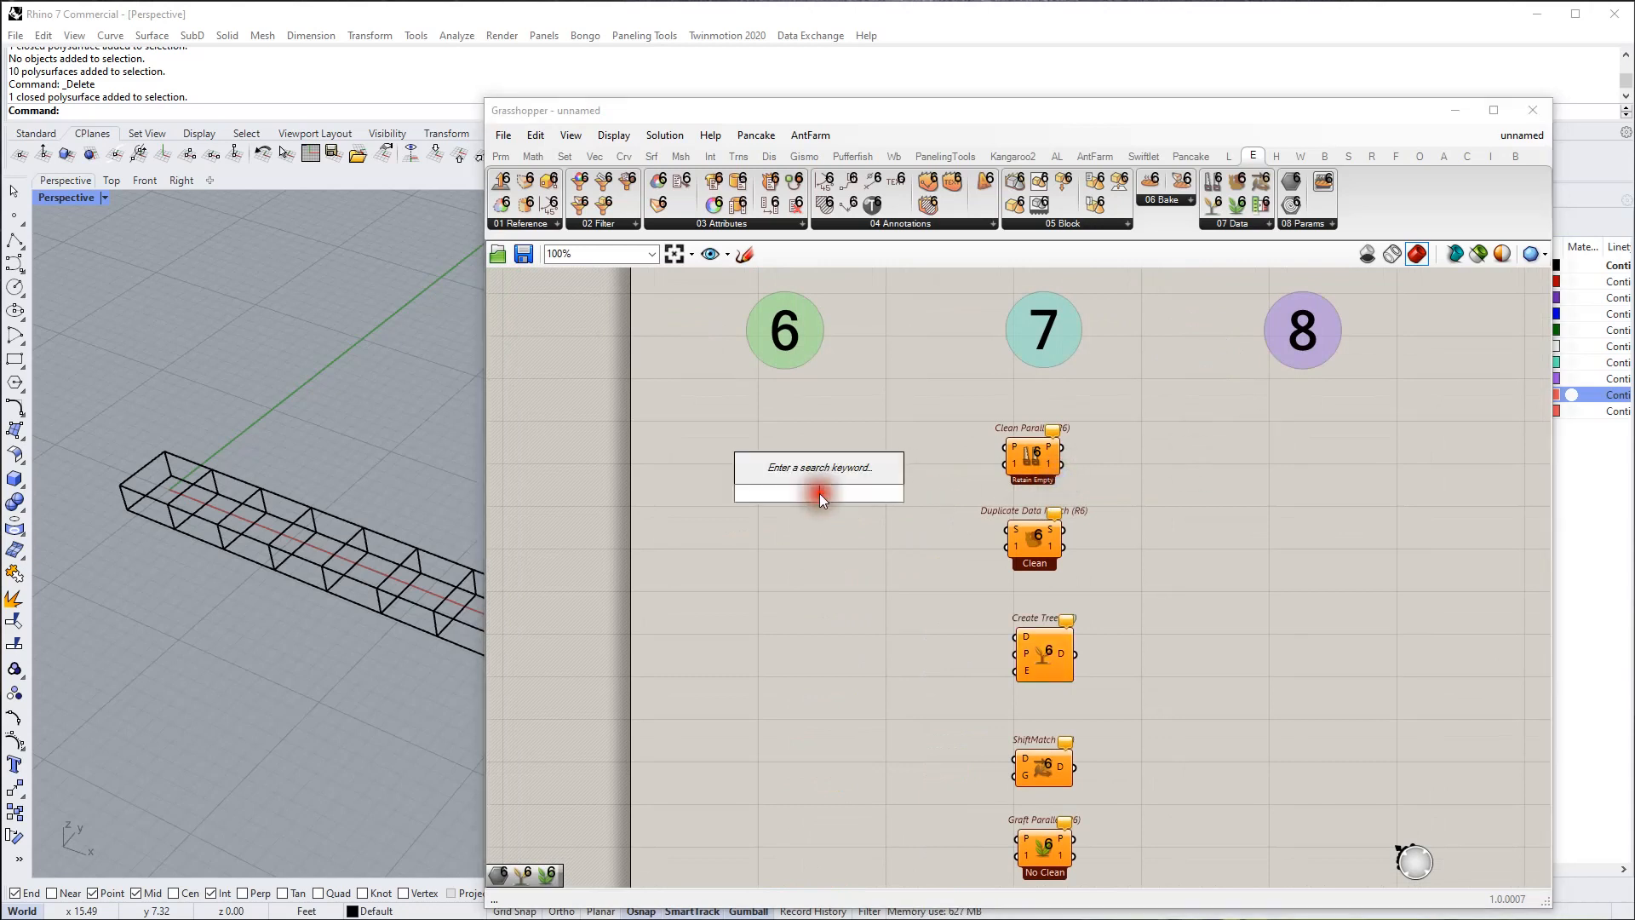
text(bak)
key(BackSpace)
key(BackSpace)
key(BackSpace)
text(series)
key(Return)
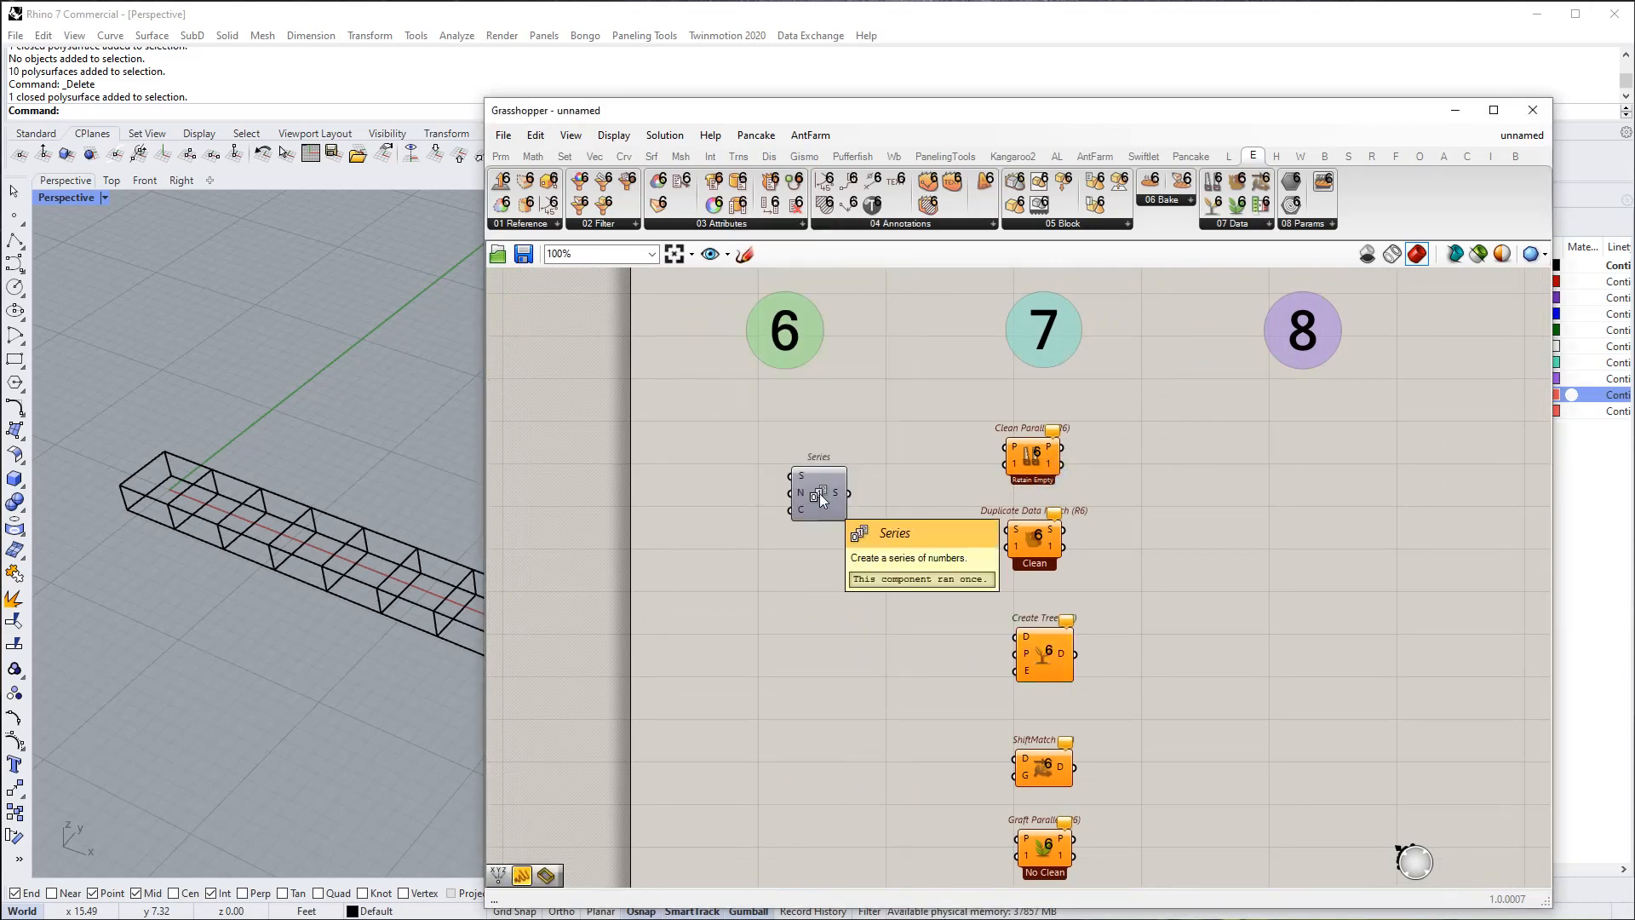
drag(819, 493, 753, 460)
Step: Add a Sift Pattern component below Series and wire the Series output to its L input
double_click(795, 559)
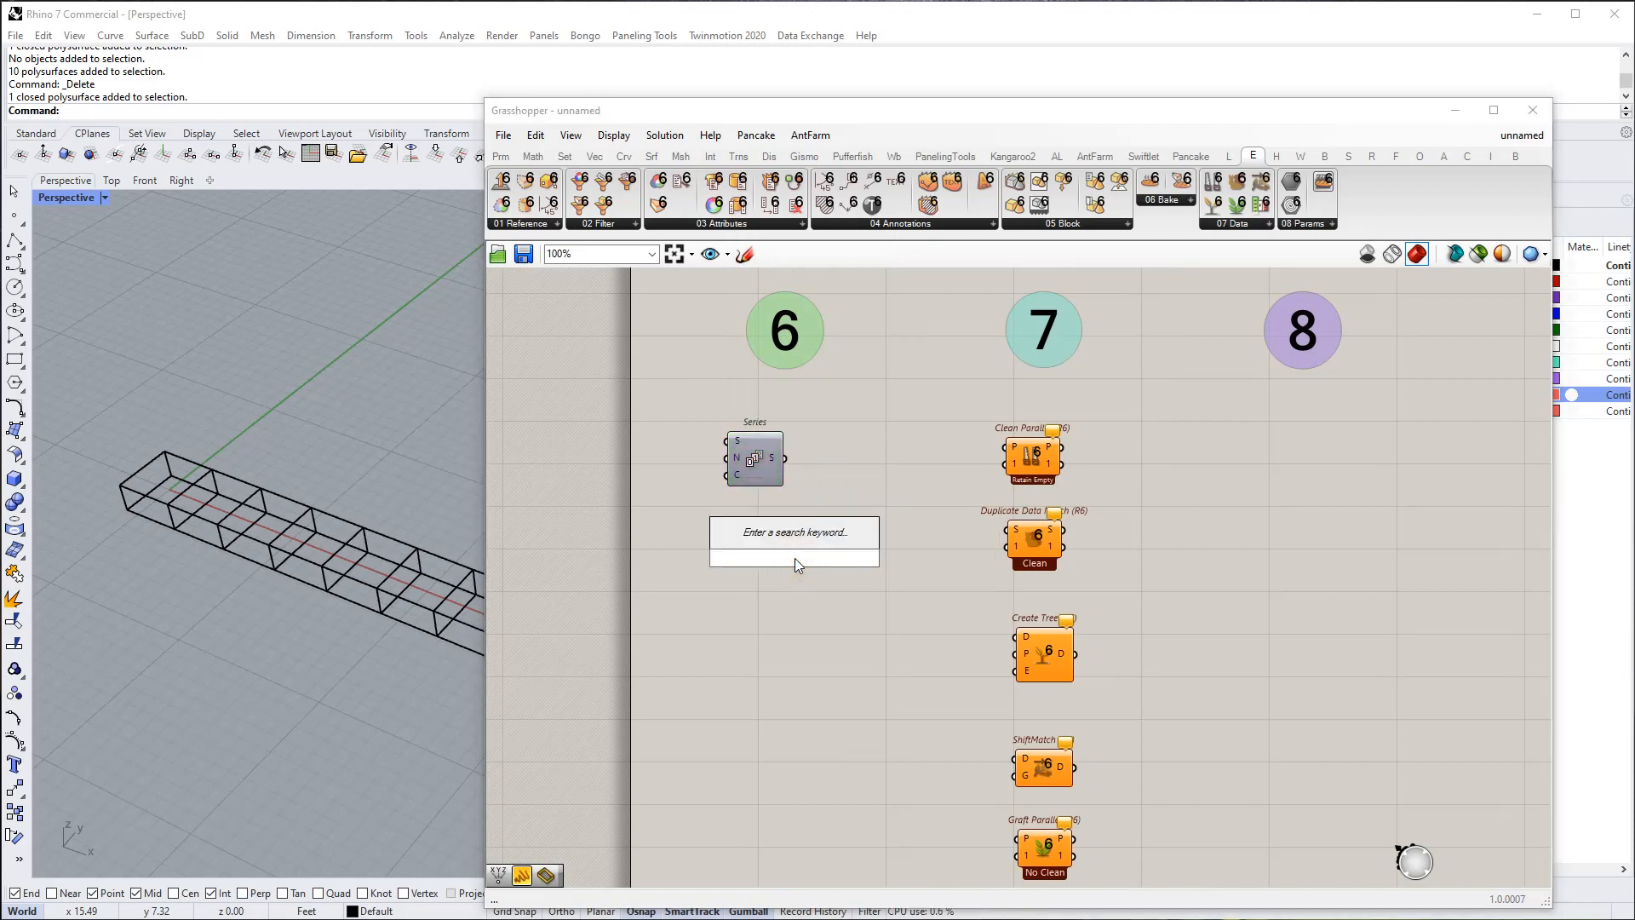
text(sift)
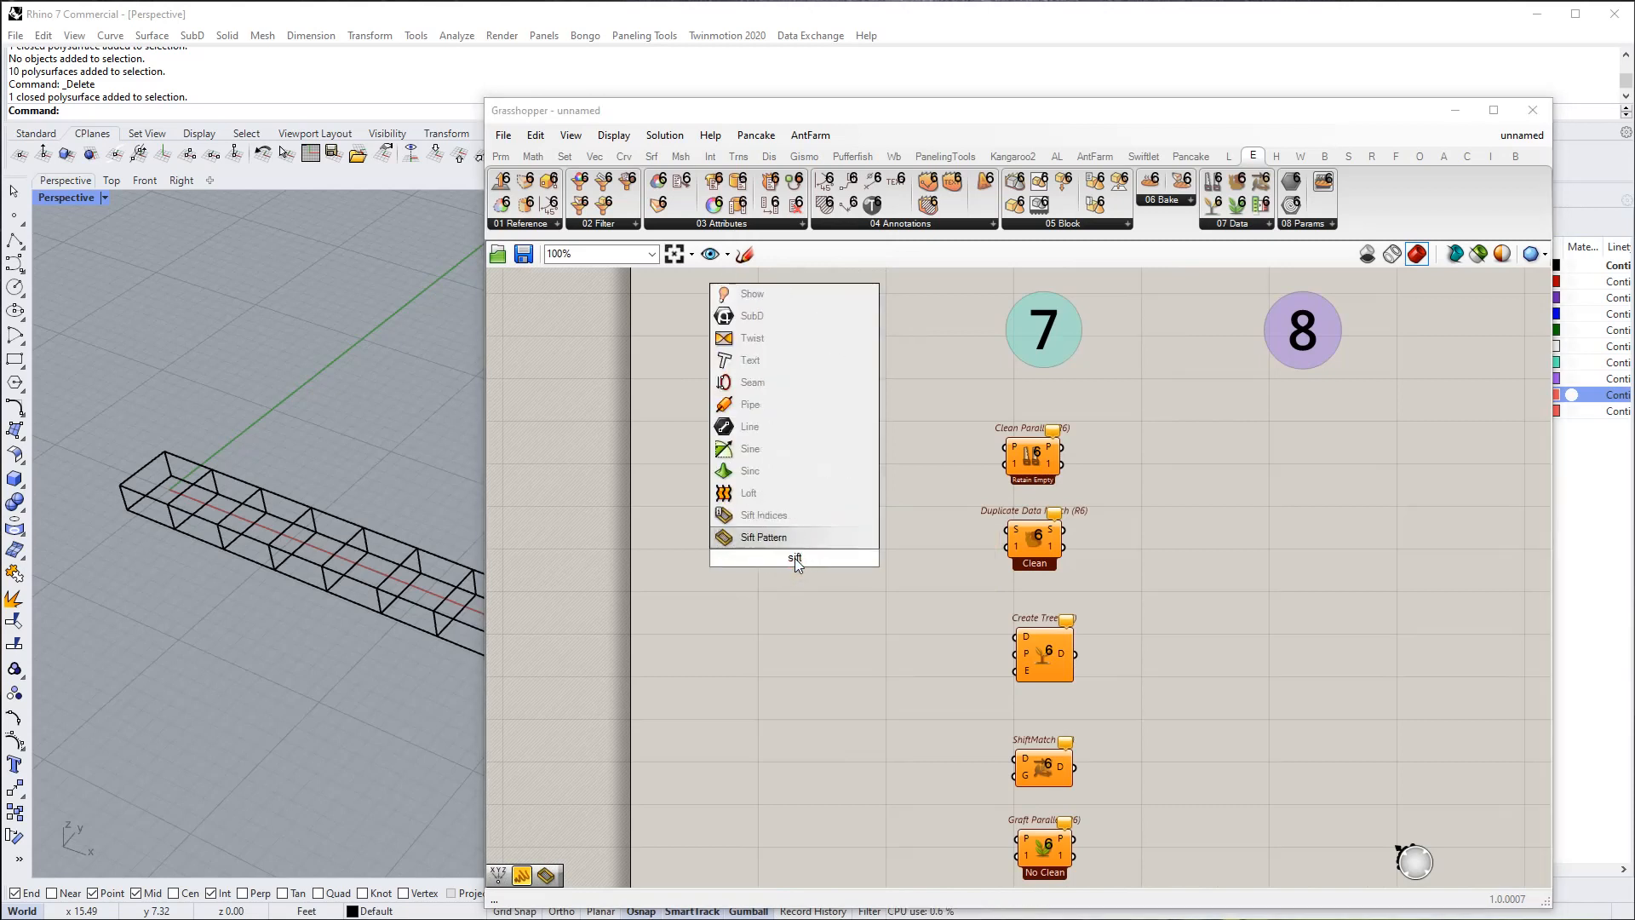
key(Return)
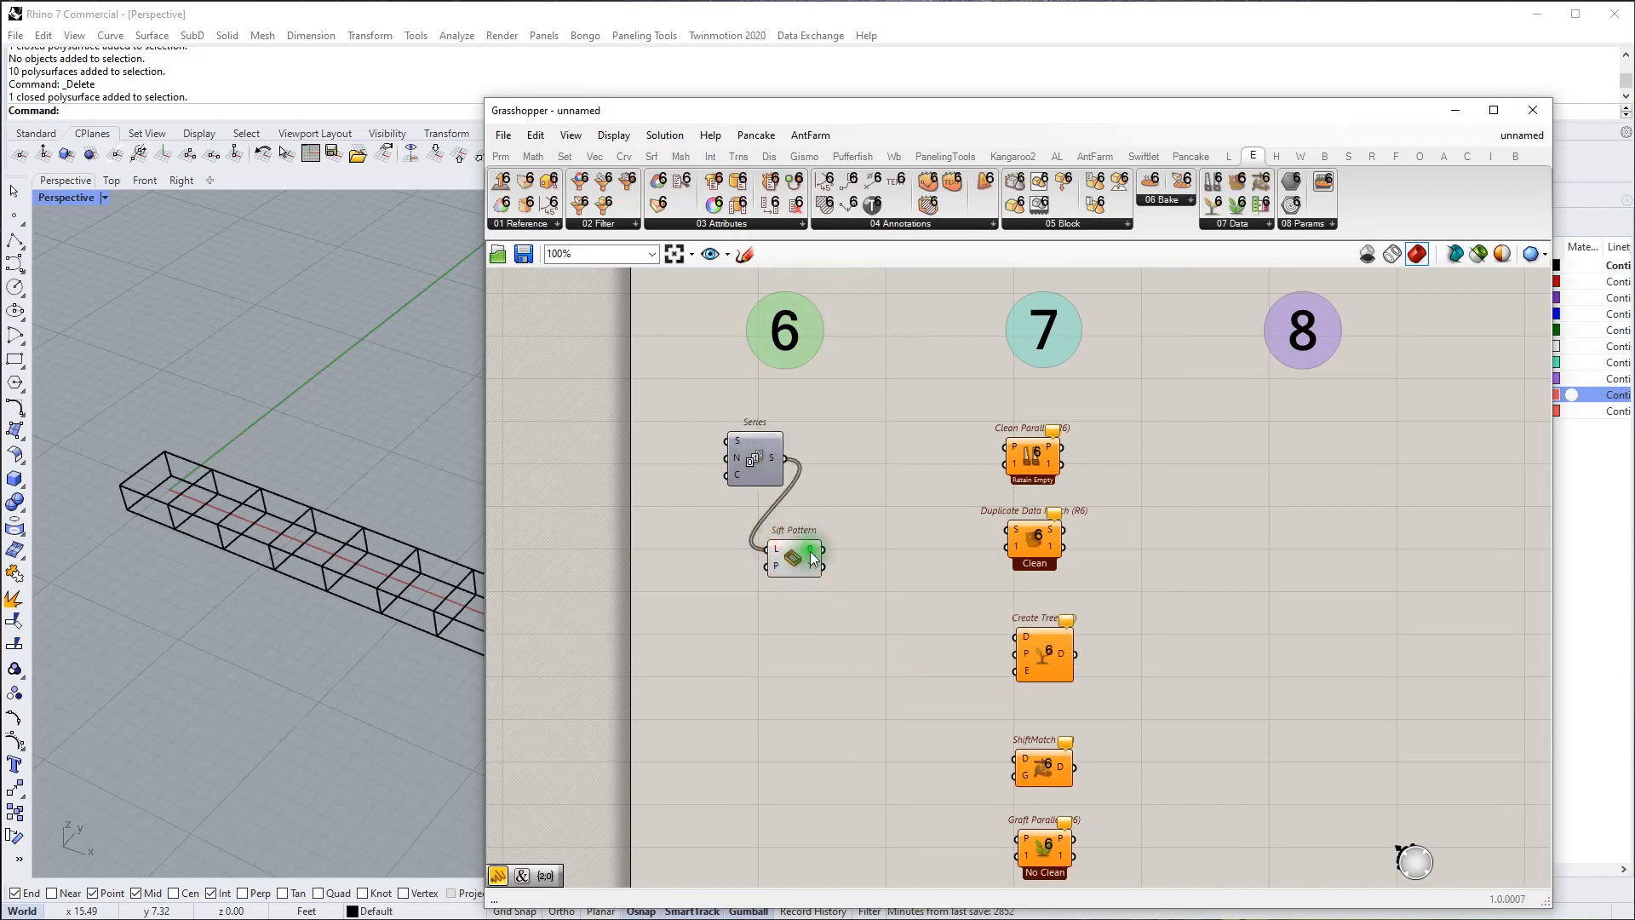
Step: Add a panel connected to Sift Pattern's output 0, then lengthen it and move it beside Clean Parallel
double_click(878, 457)
text(")
key(Return)
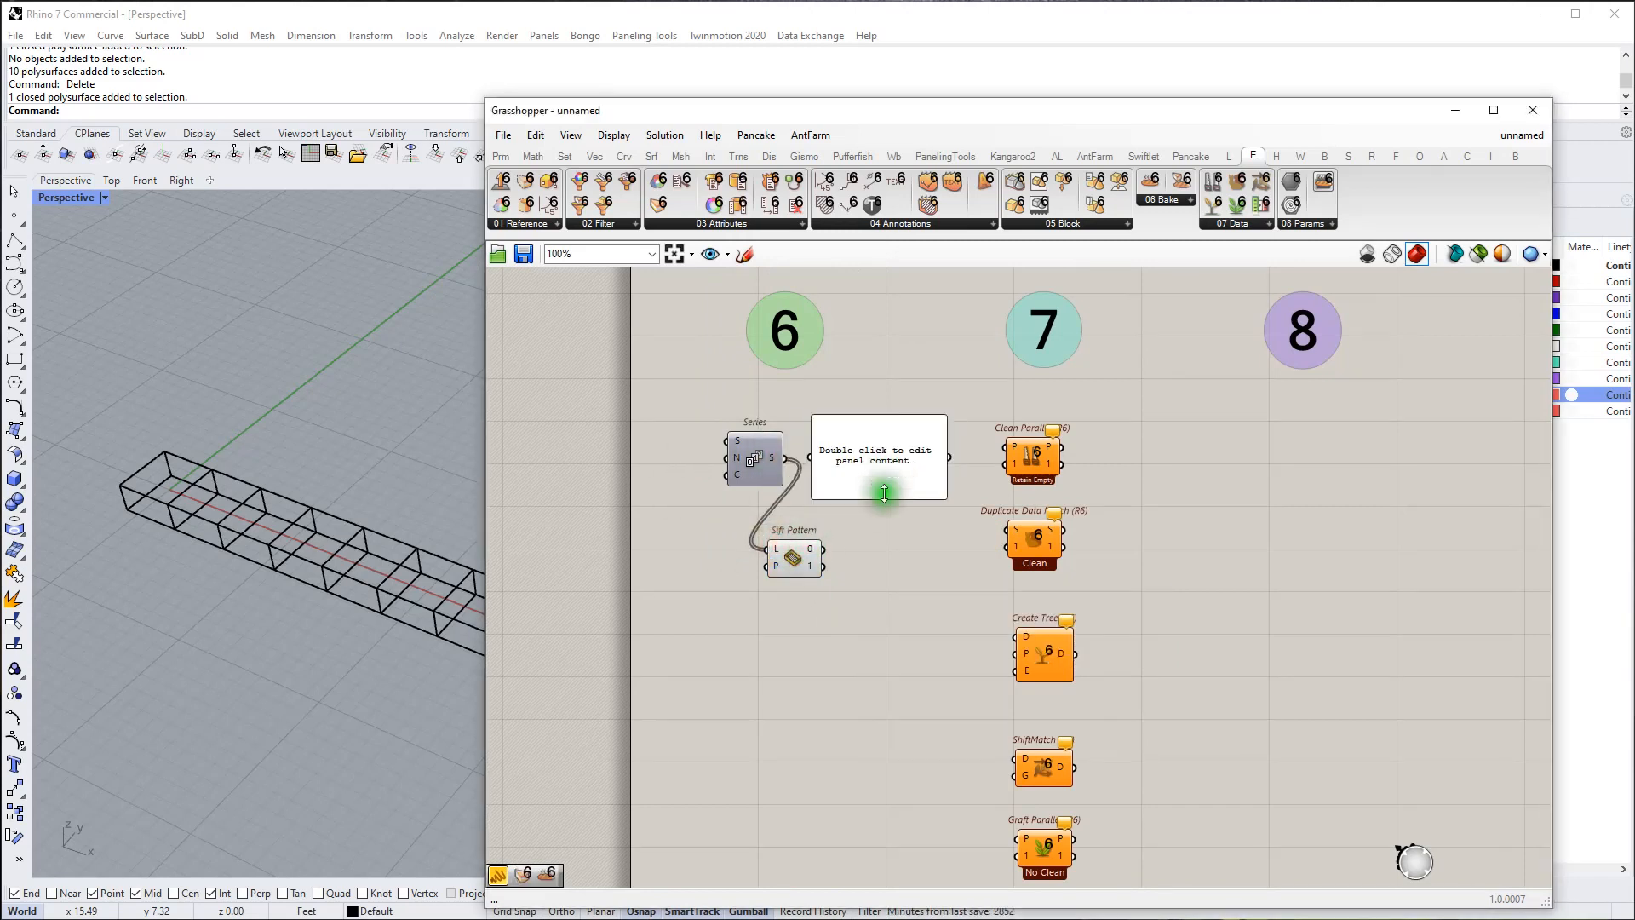
drag(809, 472, 810, 460)
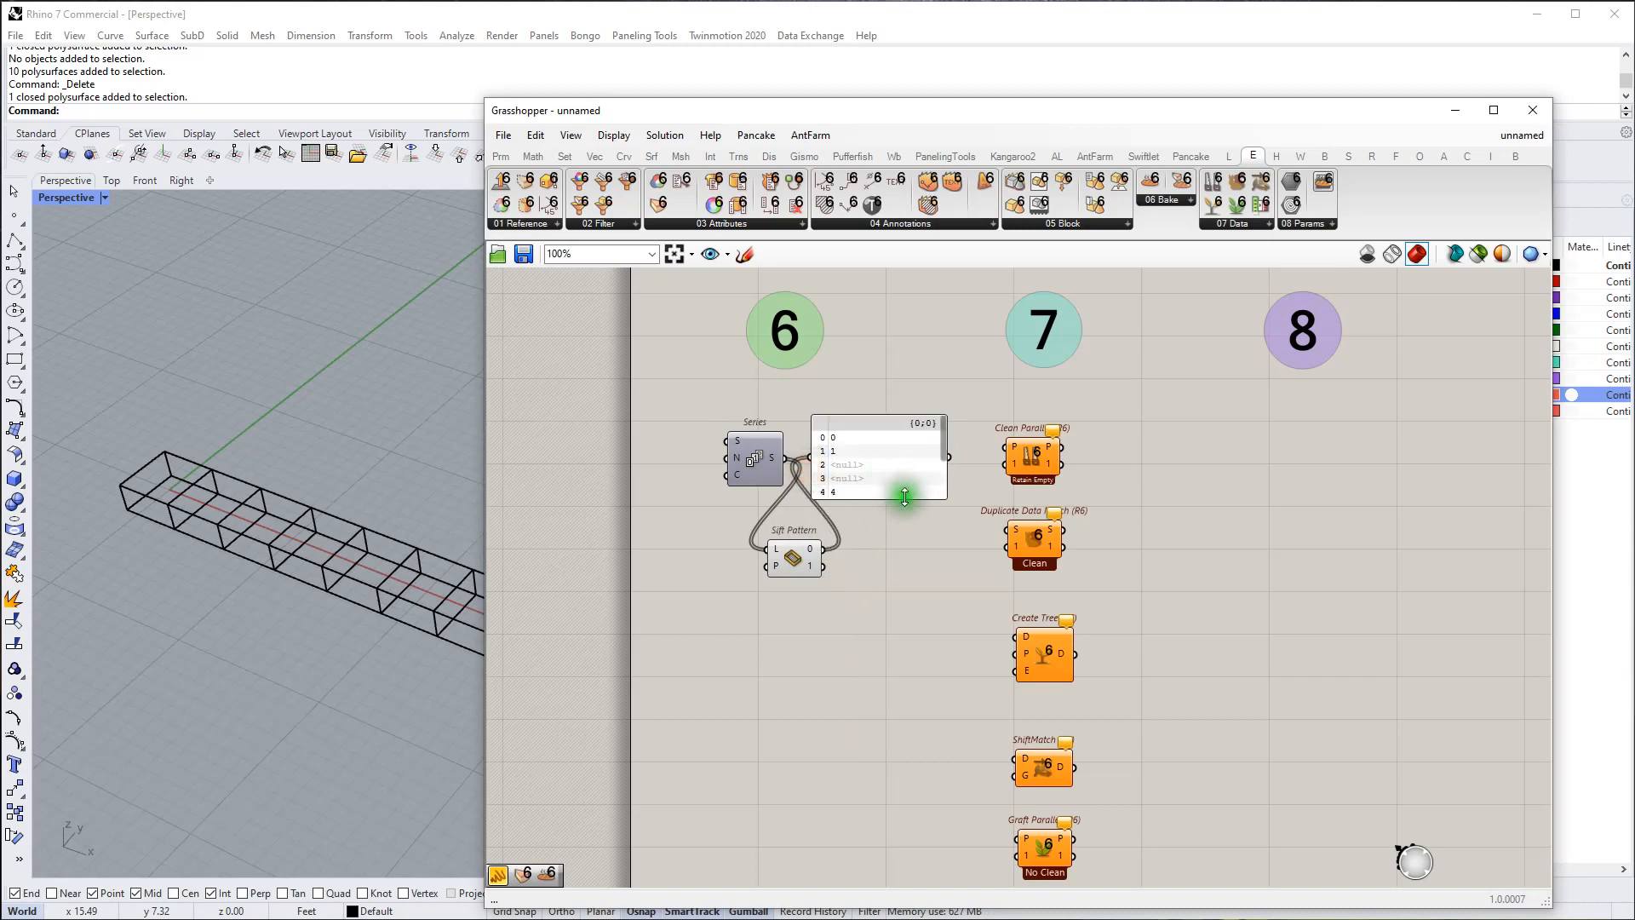
drag(895, 498, 920, 682)
drag(904, 594, 941, 628)
Step: Connect Sift Pattern's output 0 to Clean Parallel's P input and add an enlarged panel showing Clean Parallel's first P output
drag(823, 549, 1005, 449)
double_click(1189, 461)
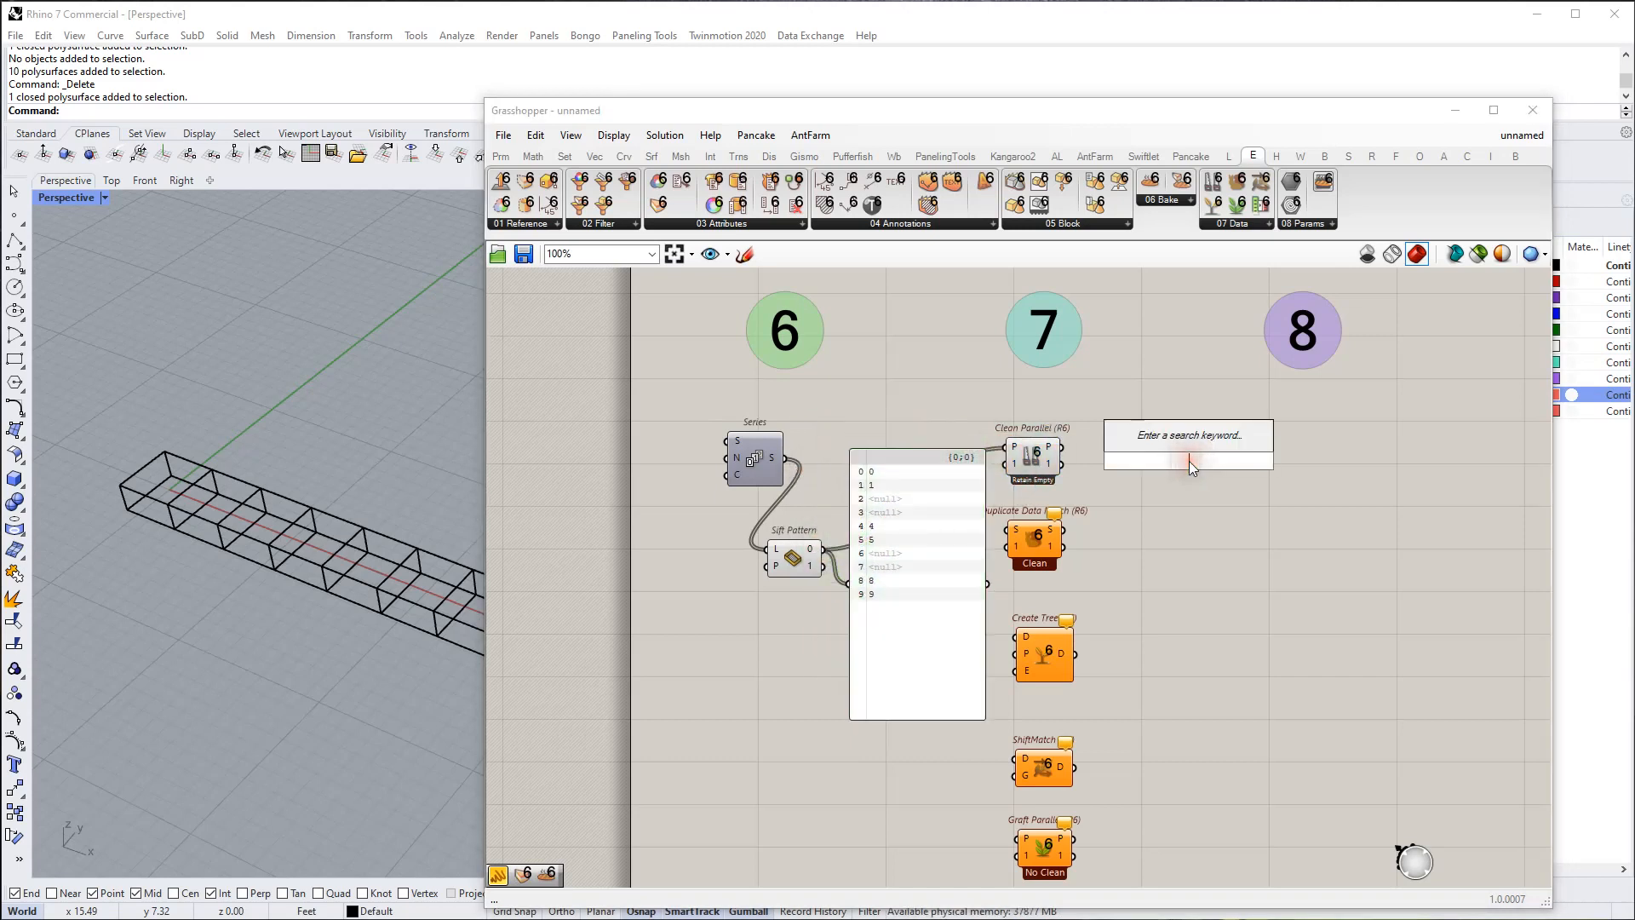
text(")
key(Return)
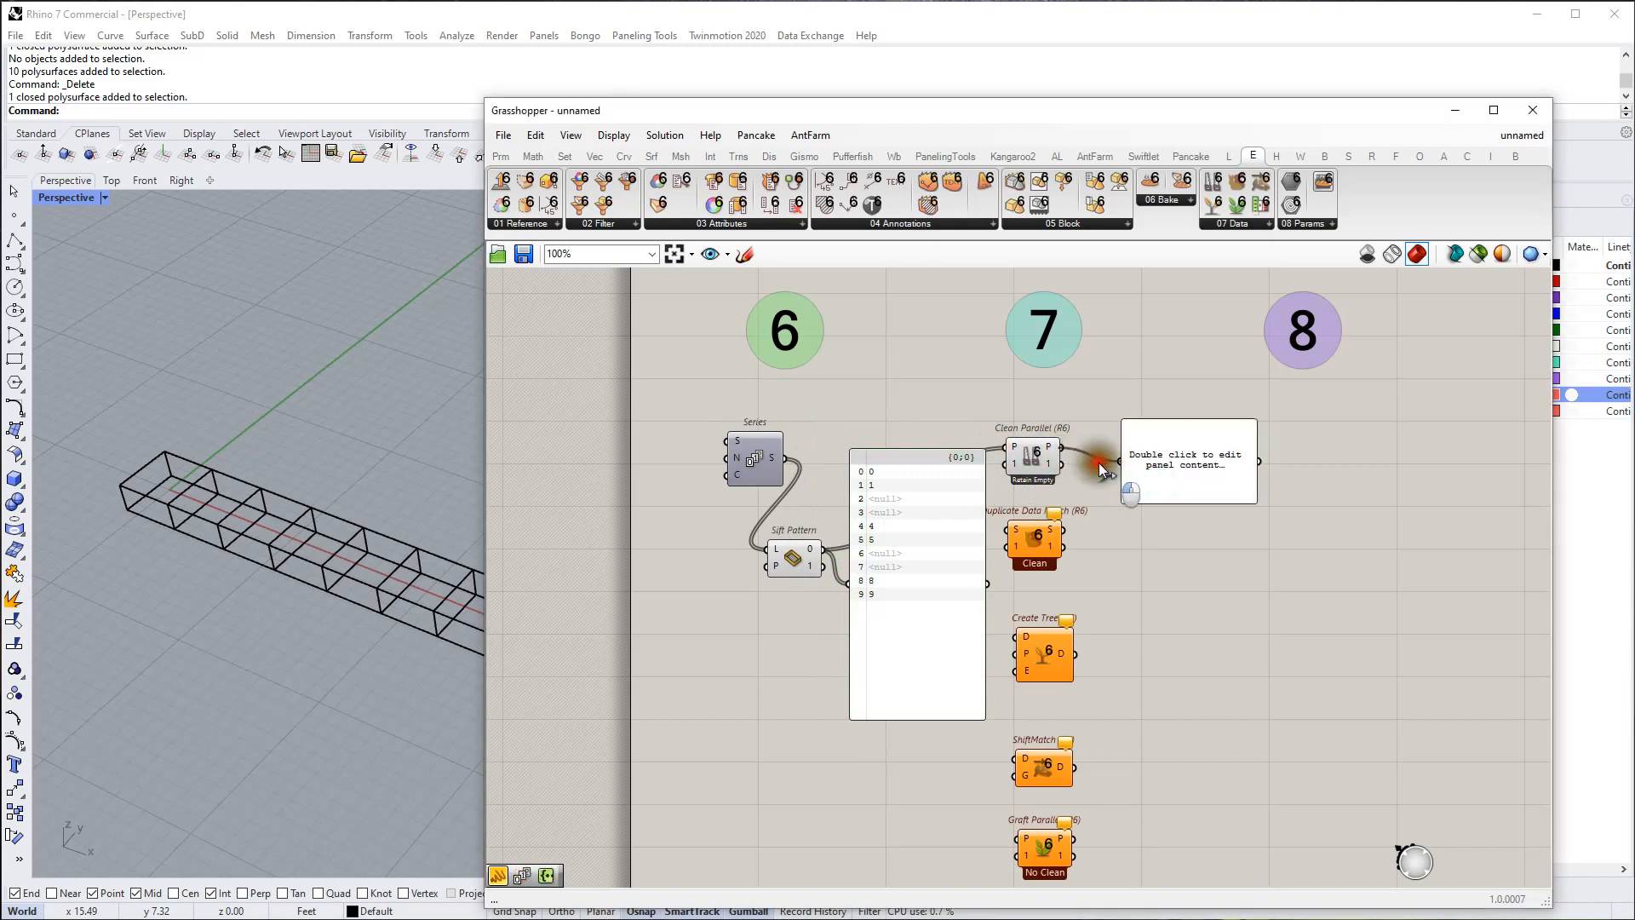
drag(1098, 463, 1121, 460)
drag(1254, 499, 1223, 625)
drag(1223, 536, 1211, 505)
Step: Line up Series and Sift Pattern with Clean Parallel, moving the null-list panel and Duplicate Data Match down
drag(909, 598, 912, 648)
drag(787, 577, 708, 457)
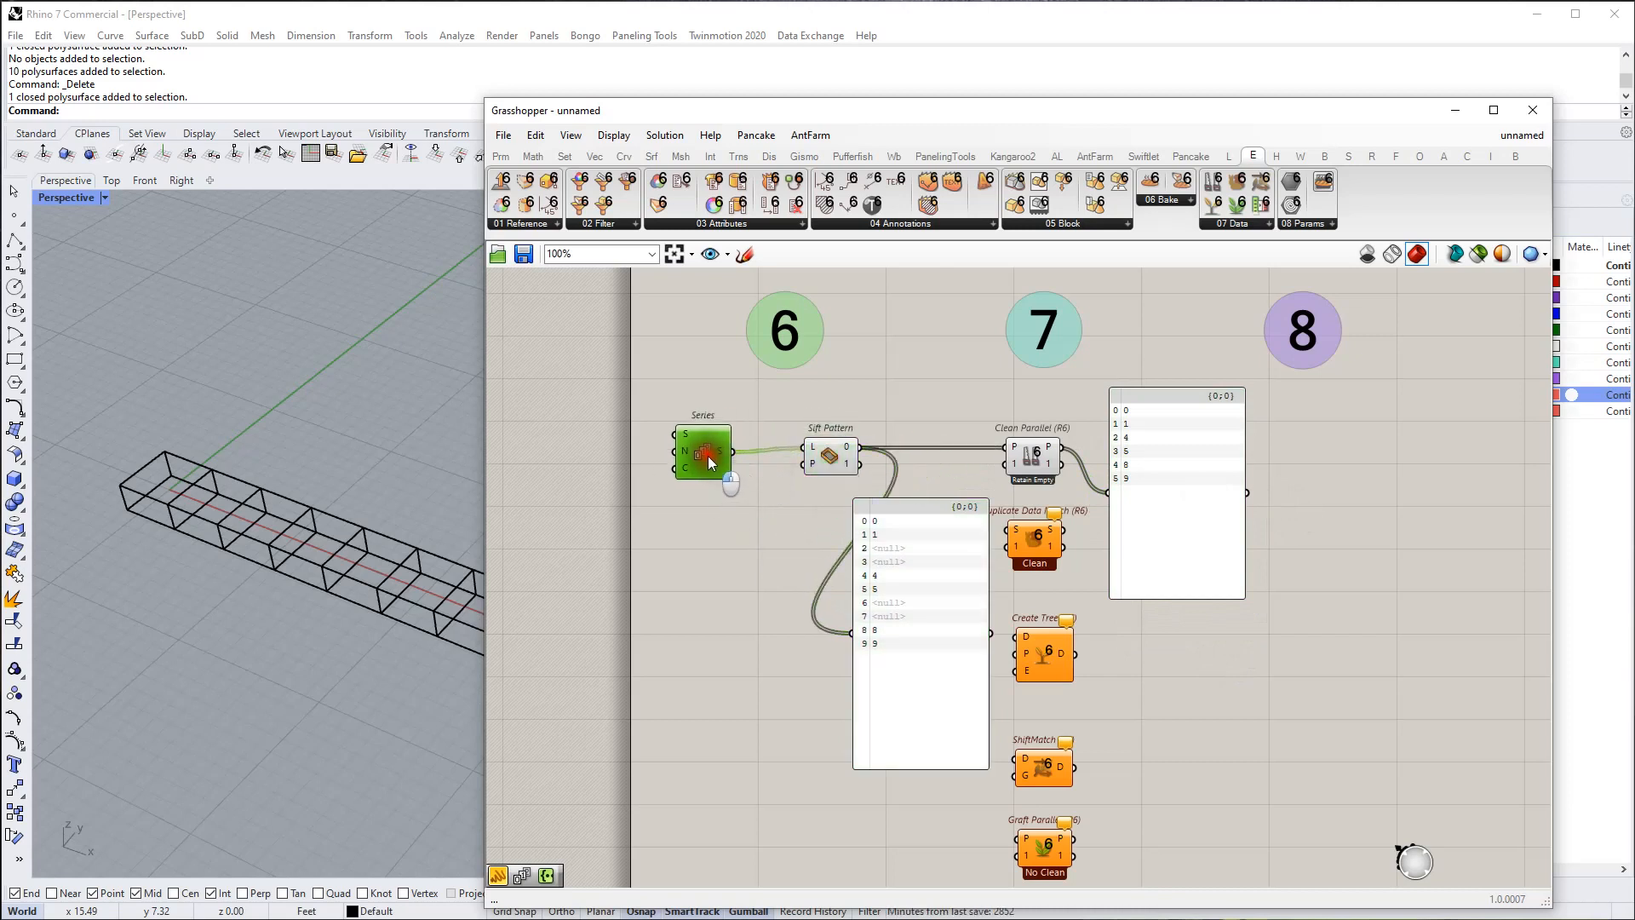
scroll(748, 540, up, 3)
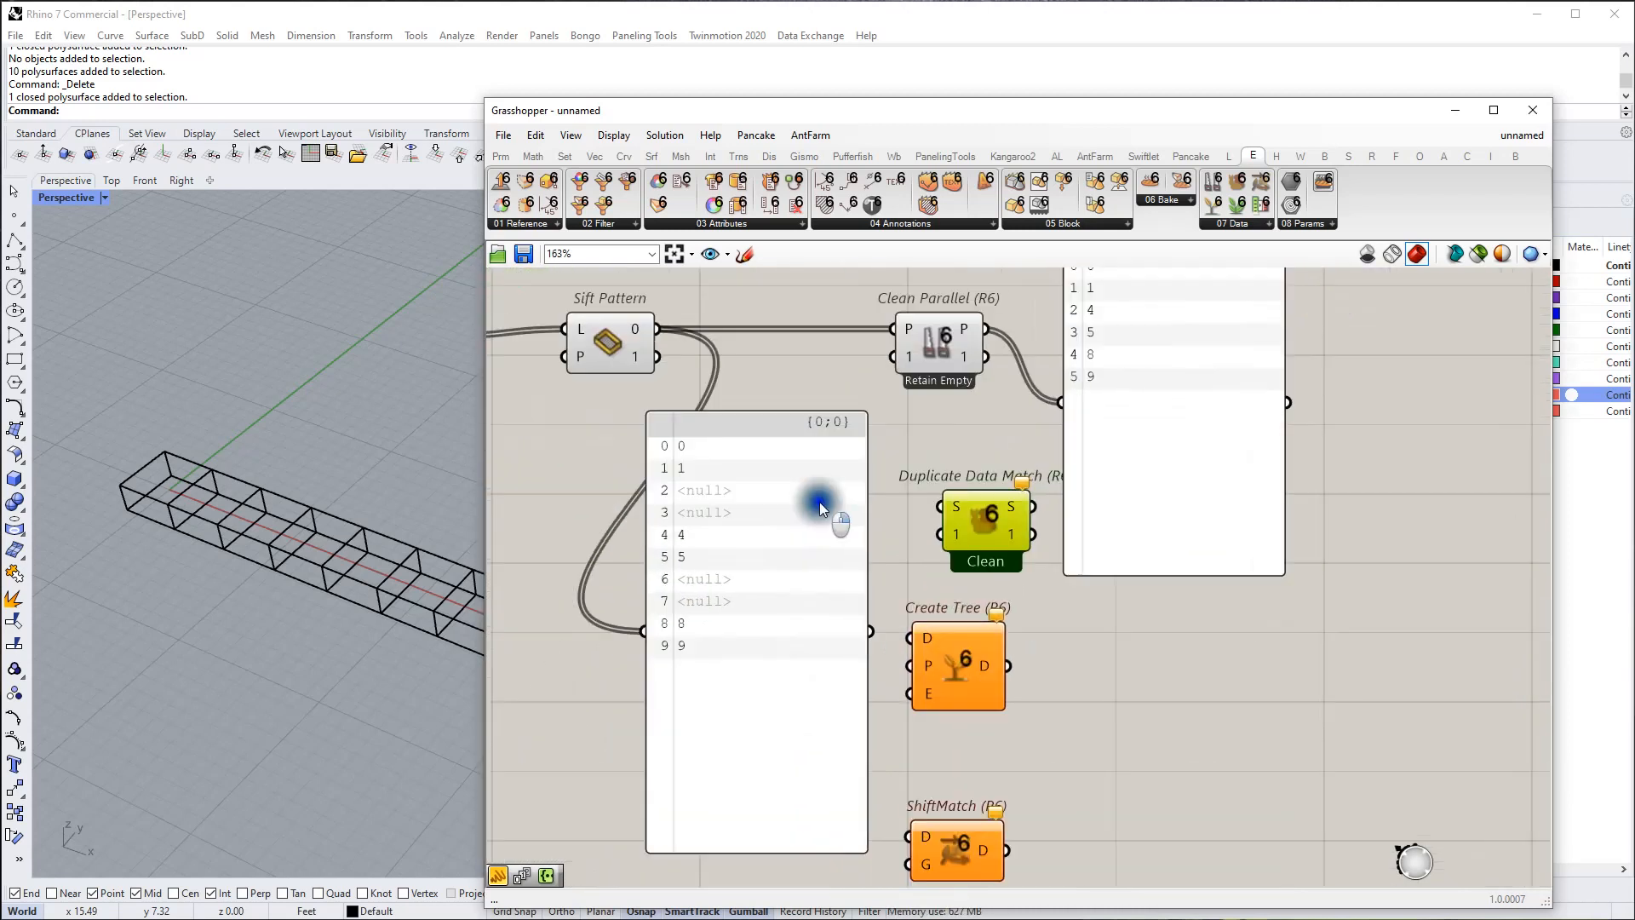
scroll(819, 502, down, 2)
drag(681, 436, 644, 436)
click(768, 600)
drag(960, 572, 953, 585)
right_drag(668, 434, 673, 435)
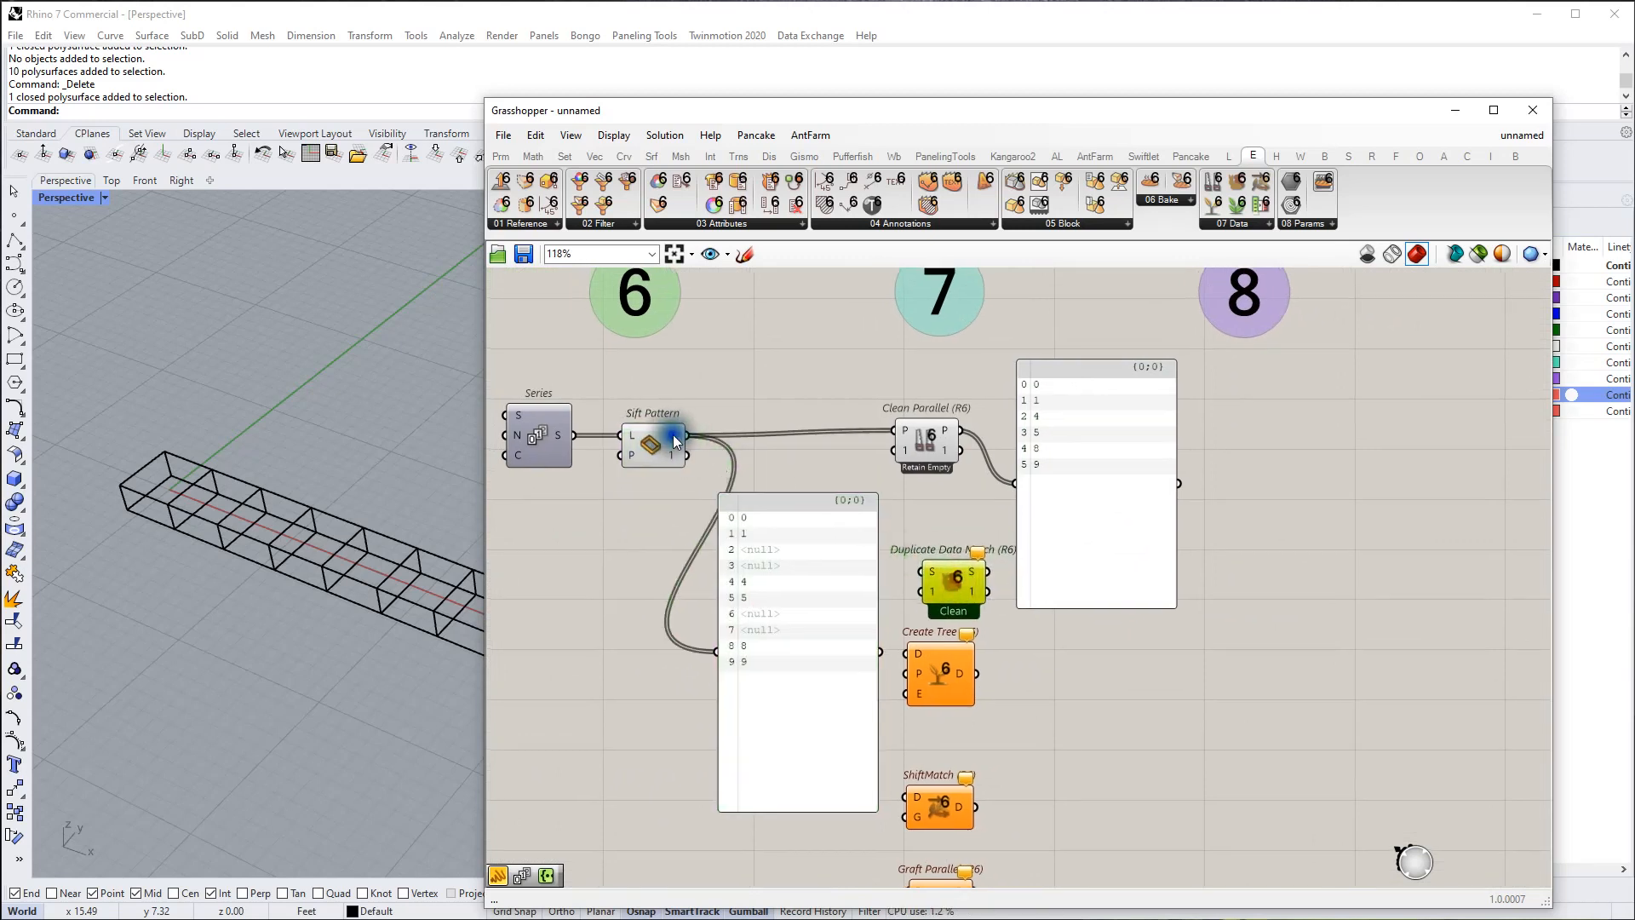
Step: Graft and simplify output 0 of Sift Pattern
mouse_move(673, 435)
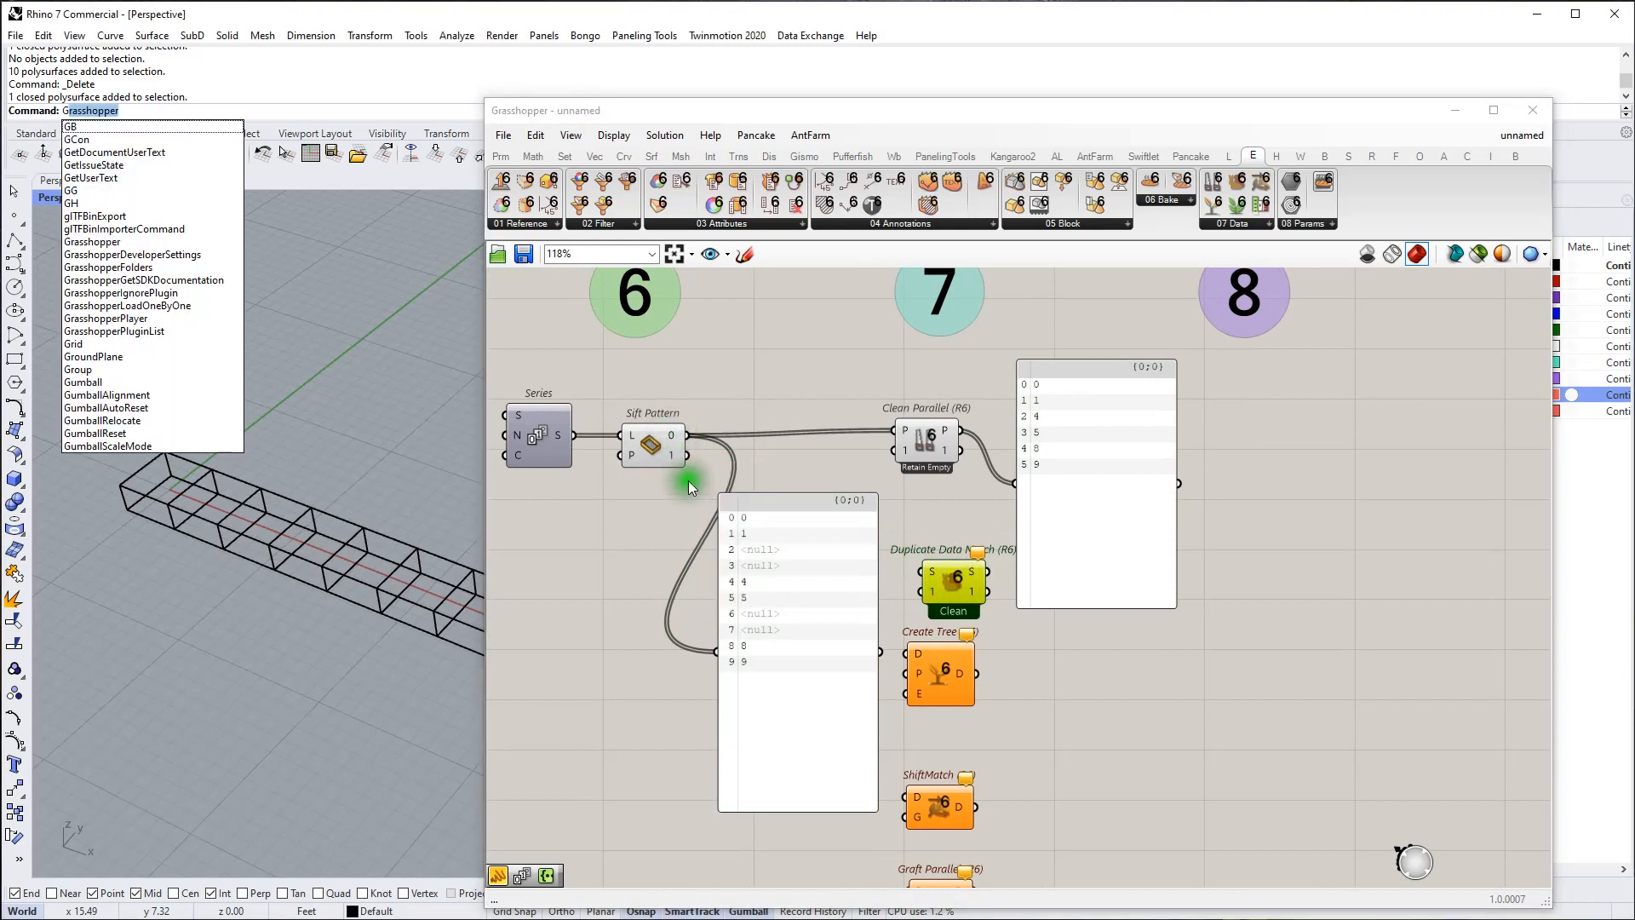
click(669, 439)
right_click(672, 438)
click(732, 553)
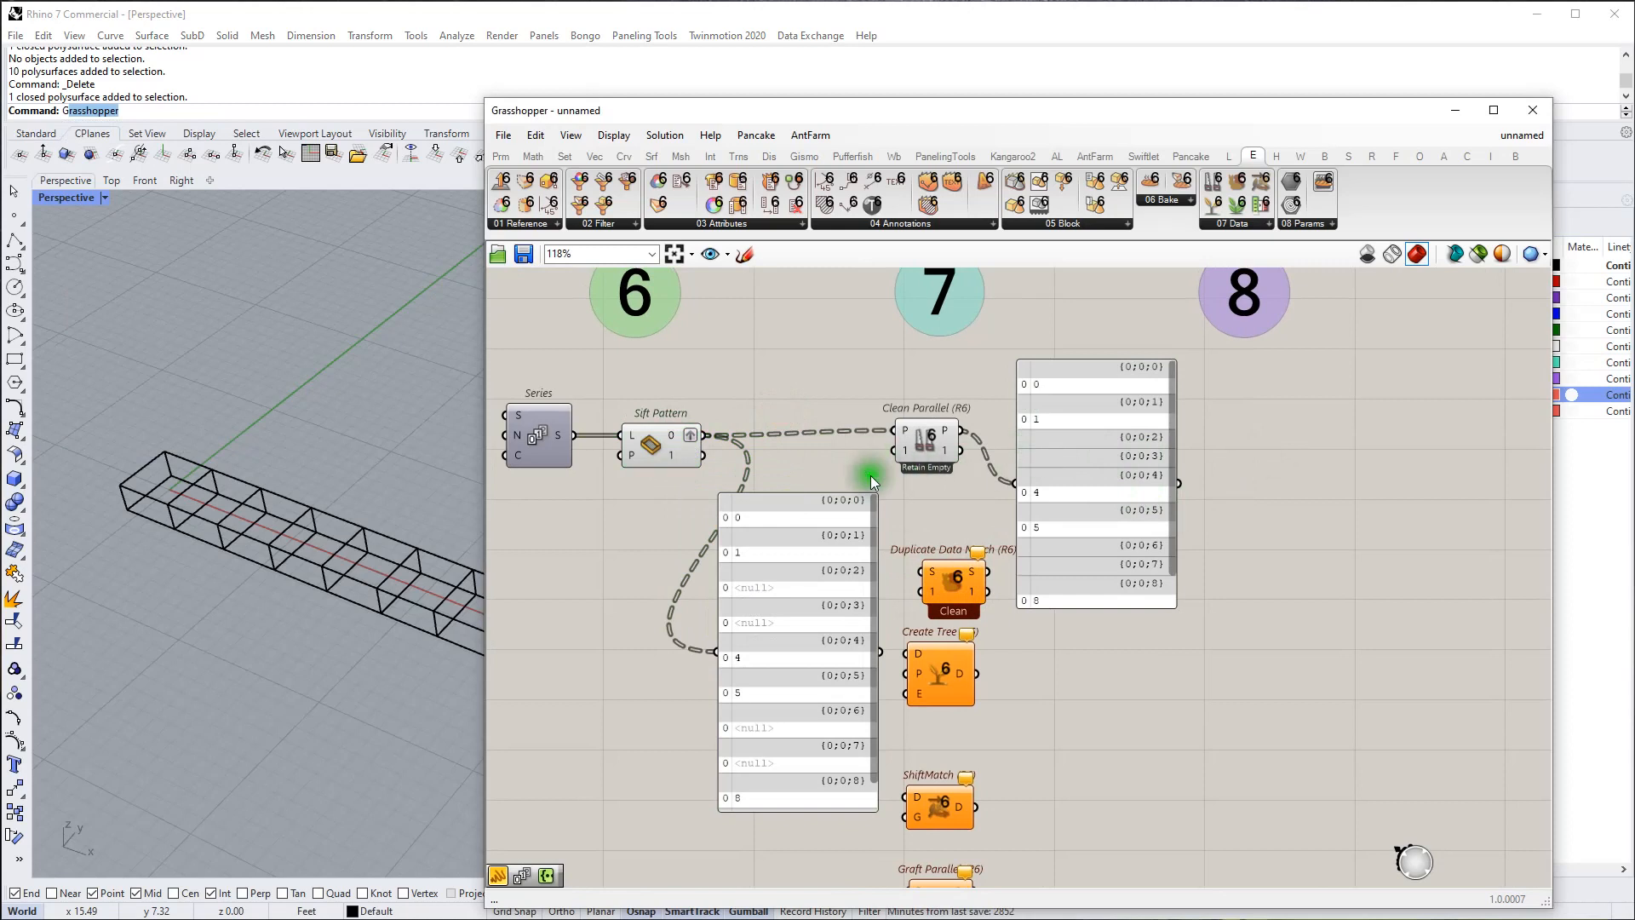
right_click(671, 435)
click(734, 572)
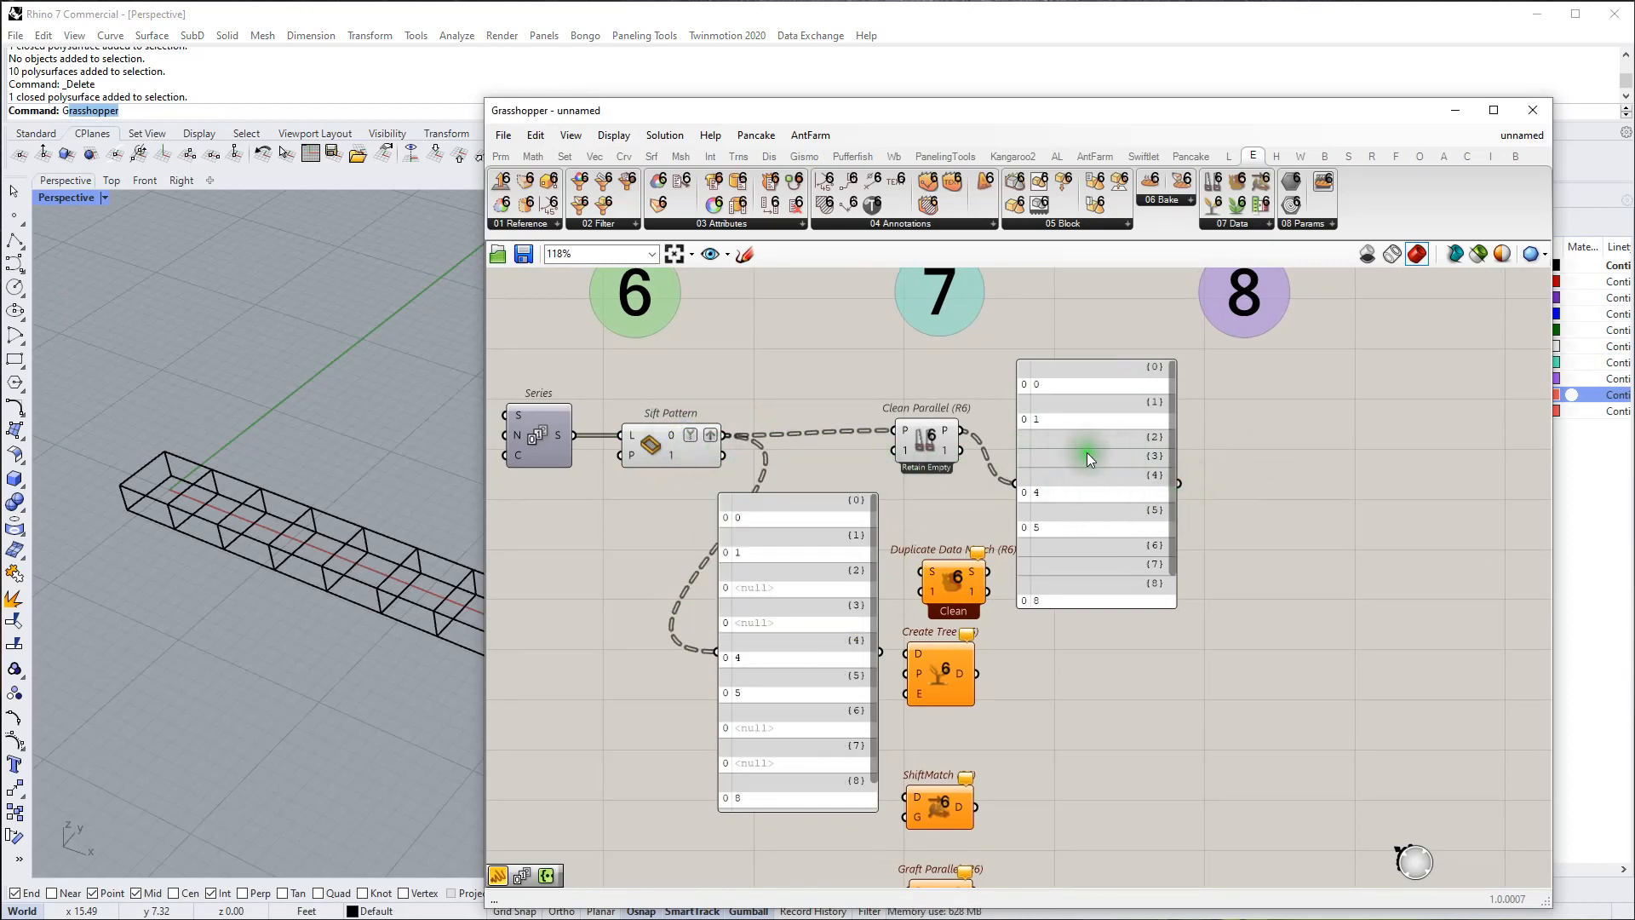
Step: Set Clean Parallel to remove empty branches
right_click(947, 435)
click(941, 444)
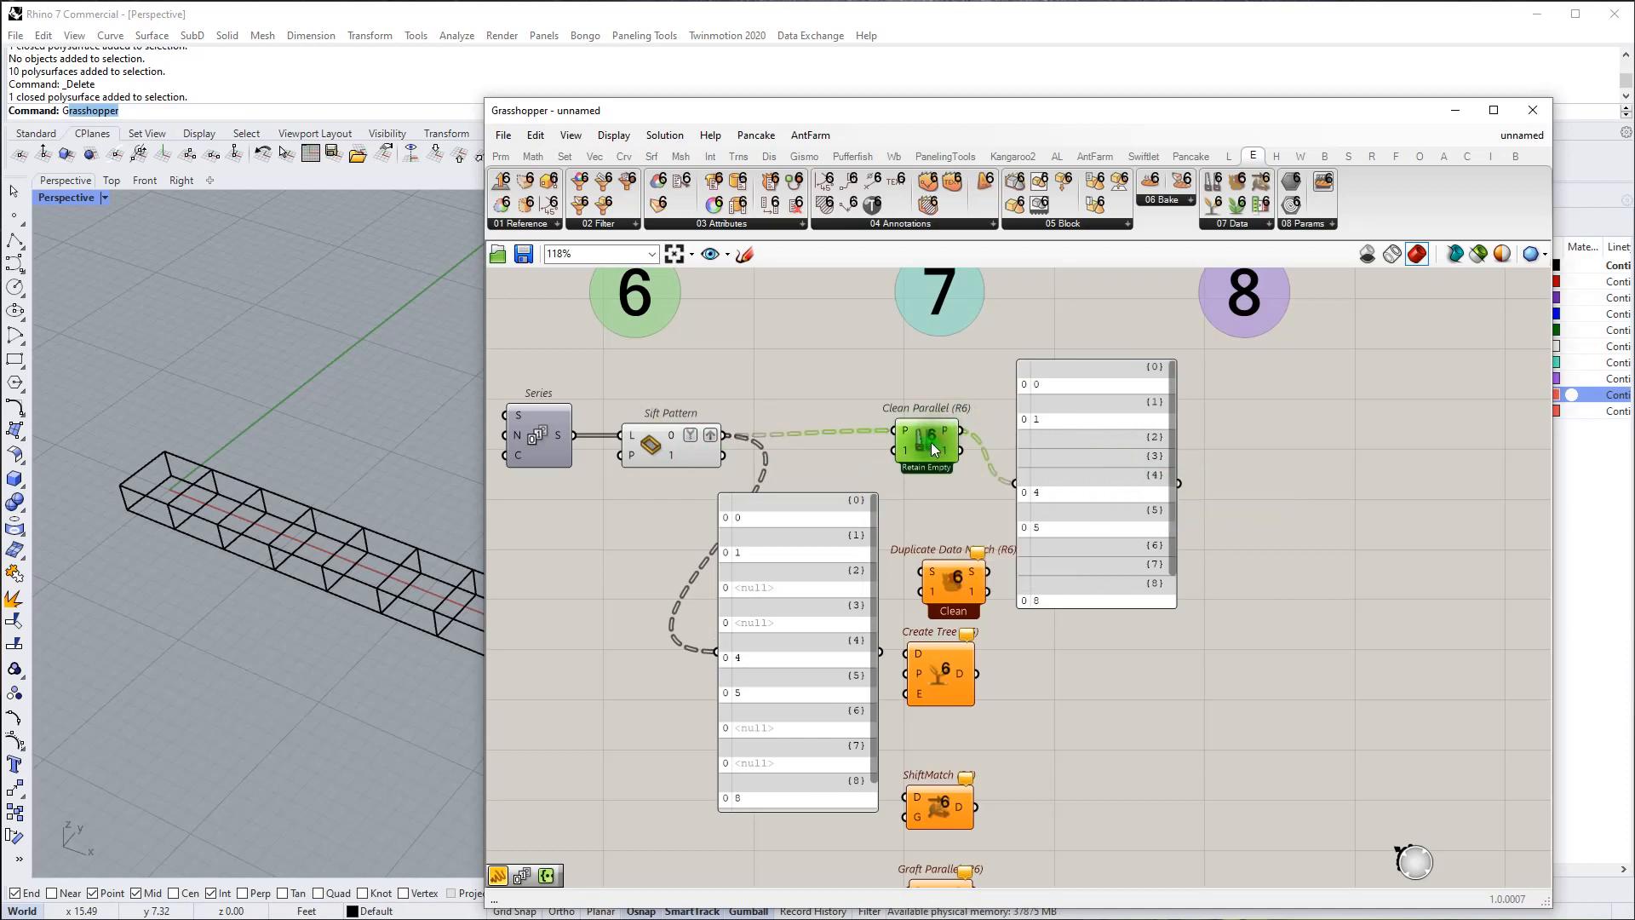
right_click(922, 450)
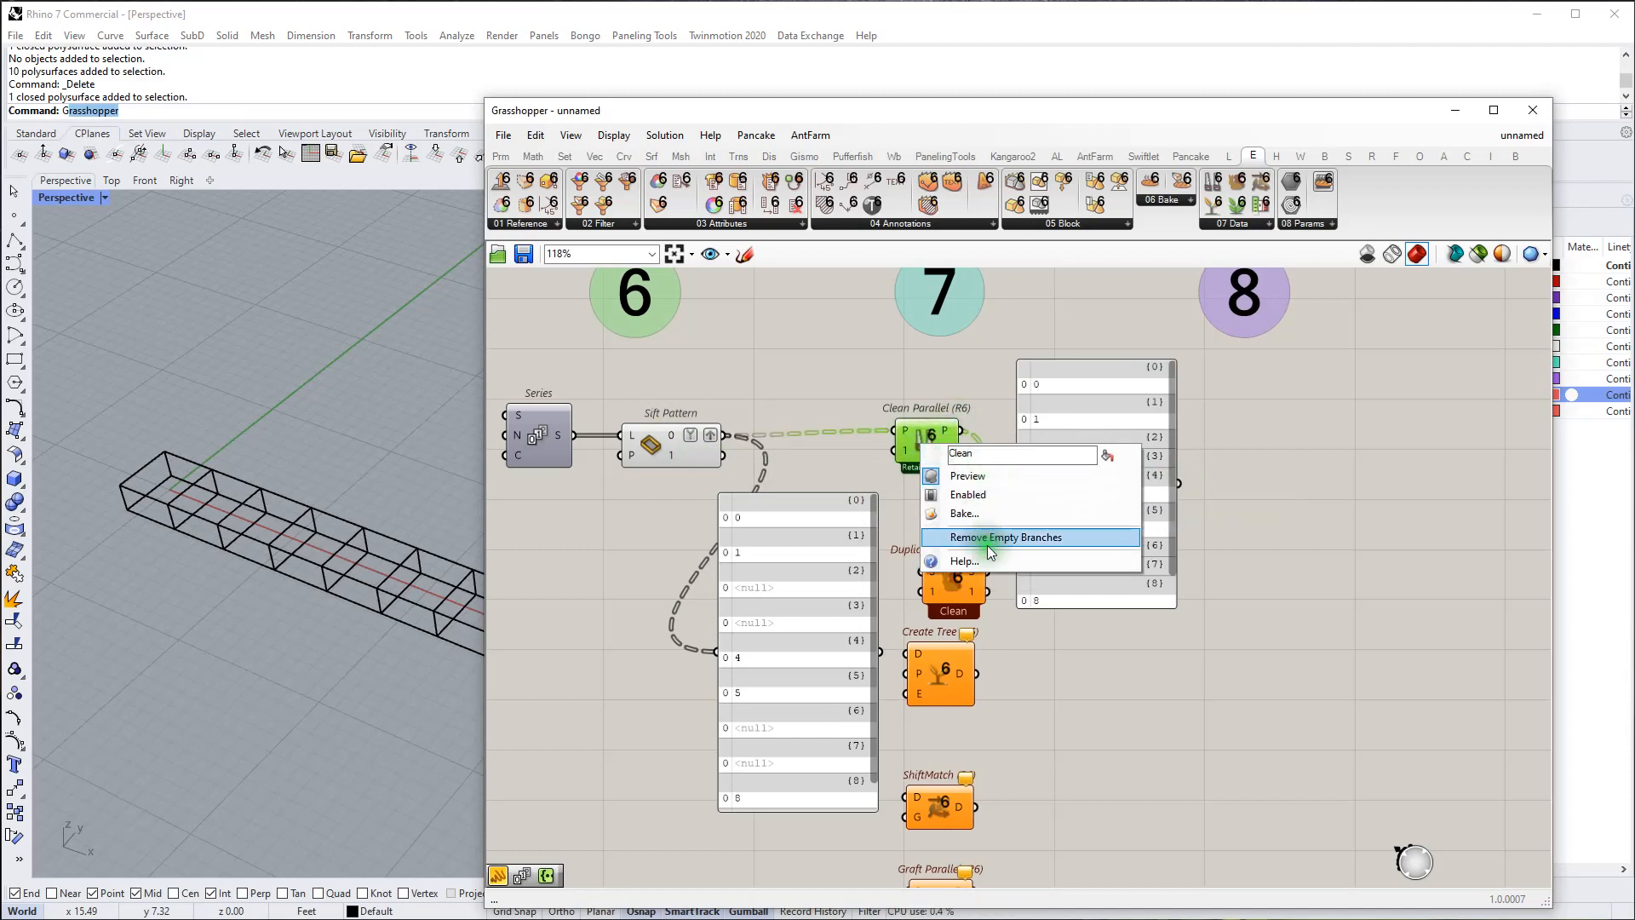
click(1156, 538)
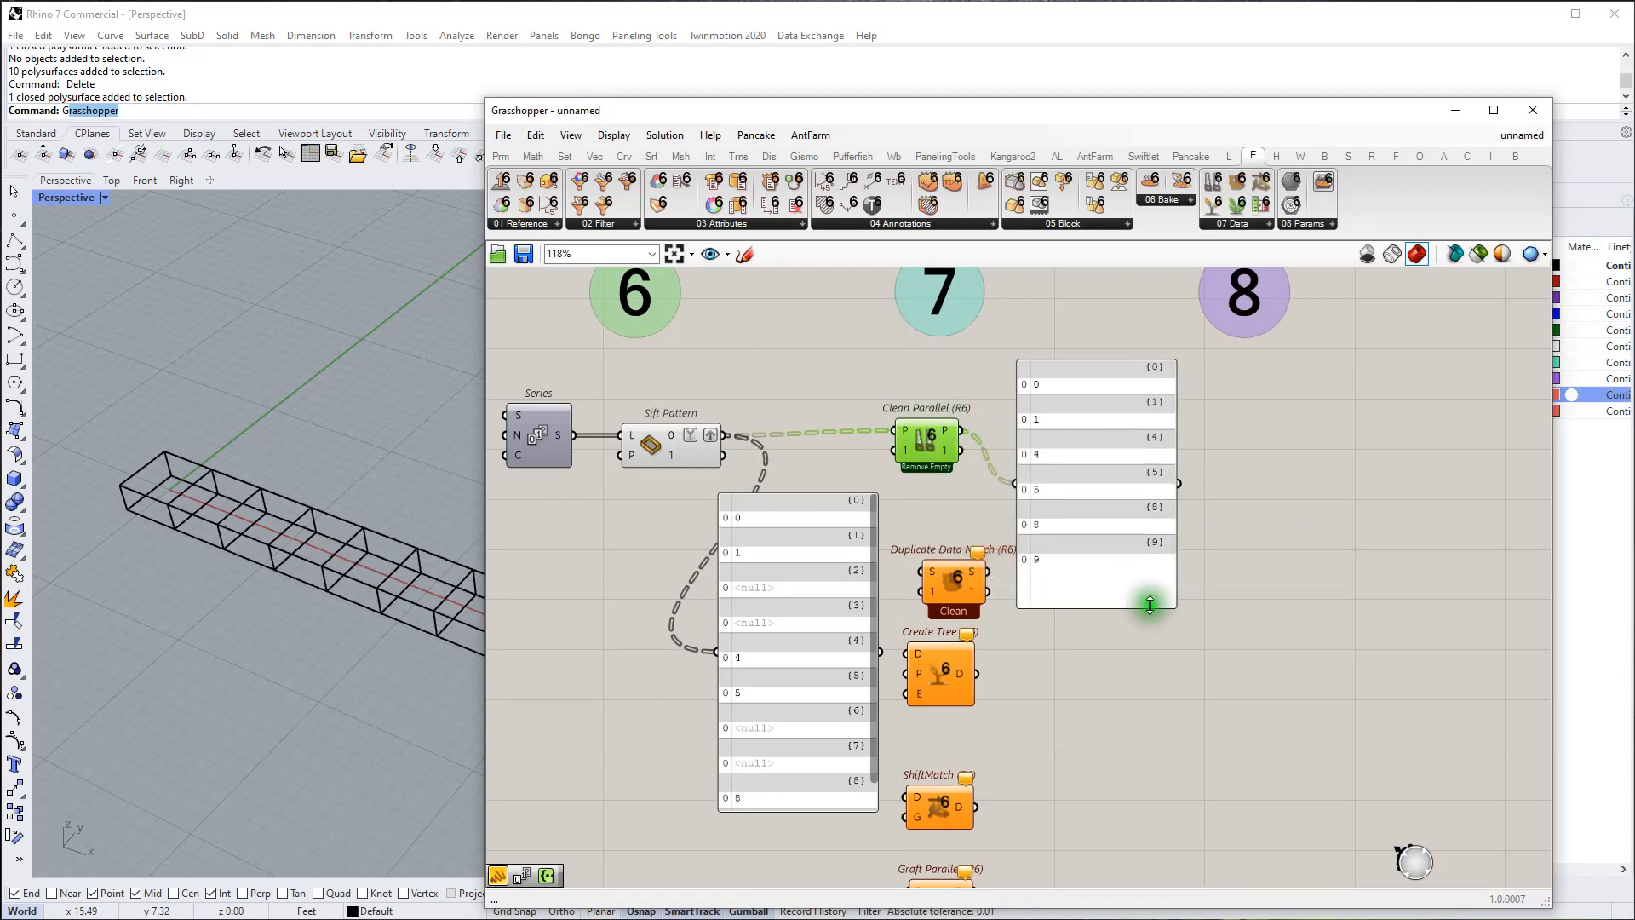
Step: Shorten the Clean Parallel output panel to fit its branches and inspect the remaining paths
drag(1149, 605, 1131, 517)
right_drag(1130, 523, 1006, 547)
scroll(981, 543, down, 1)
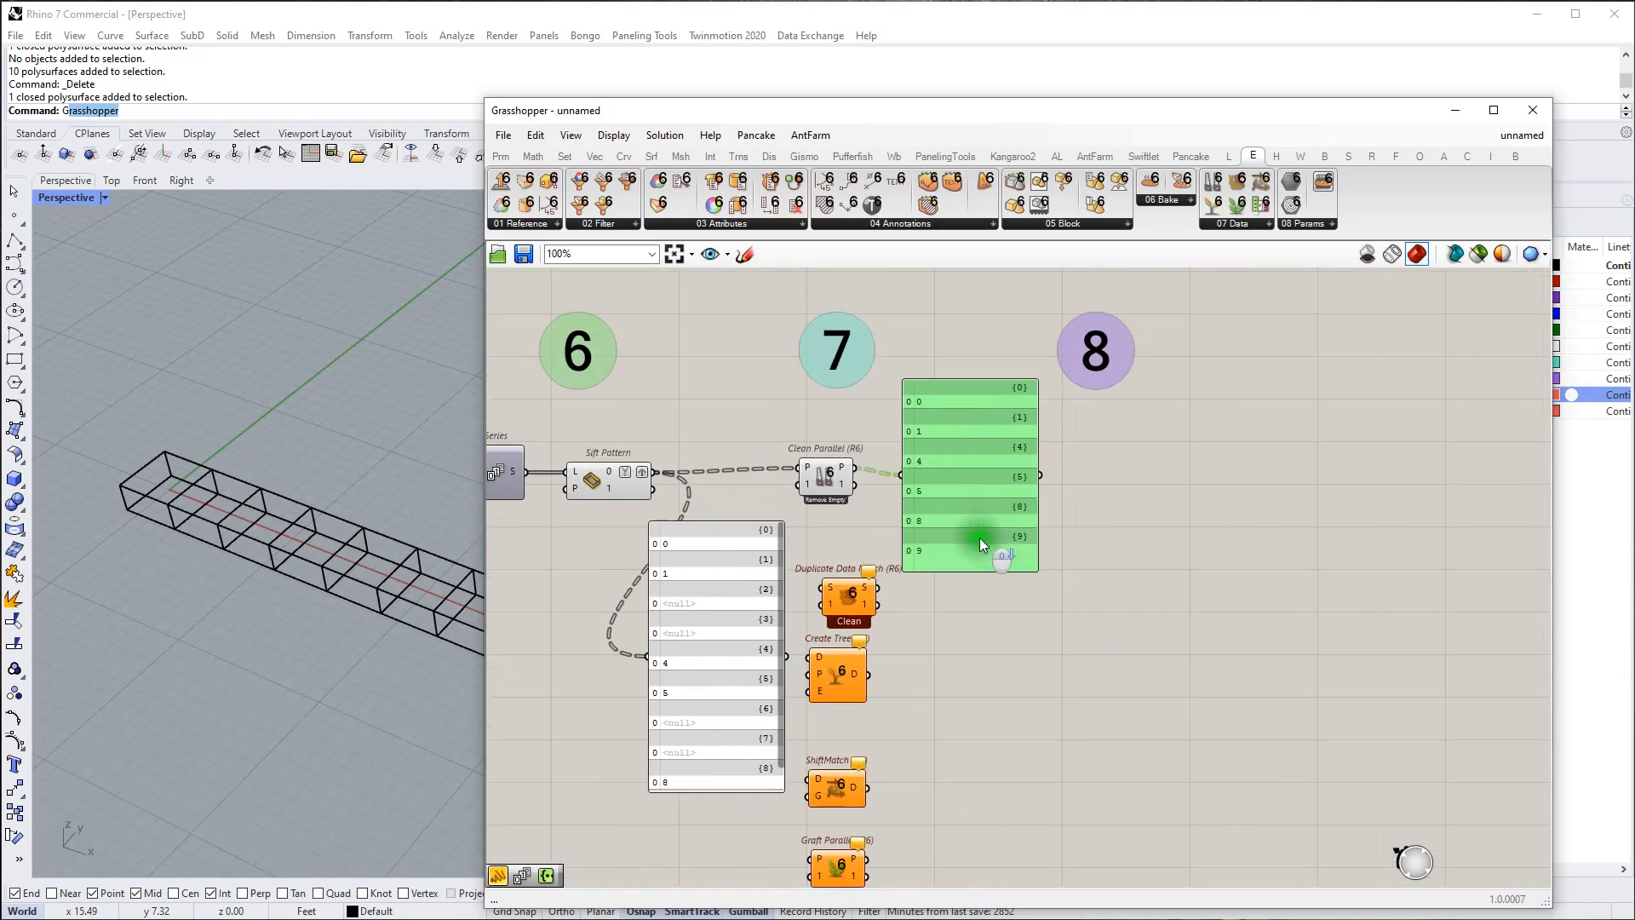
scroll(1024, 461, up, 1)
scroll(1024, 461, up, 1)
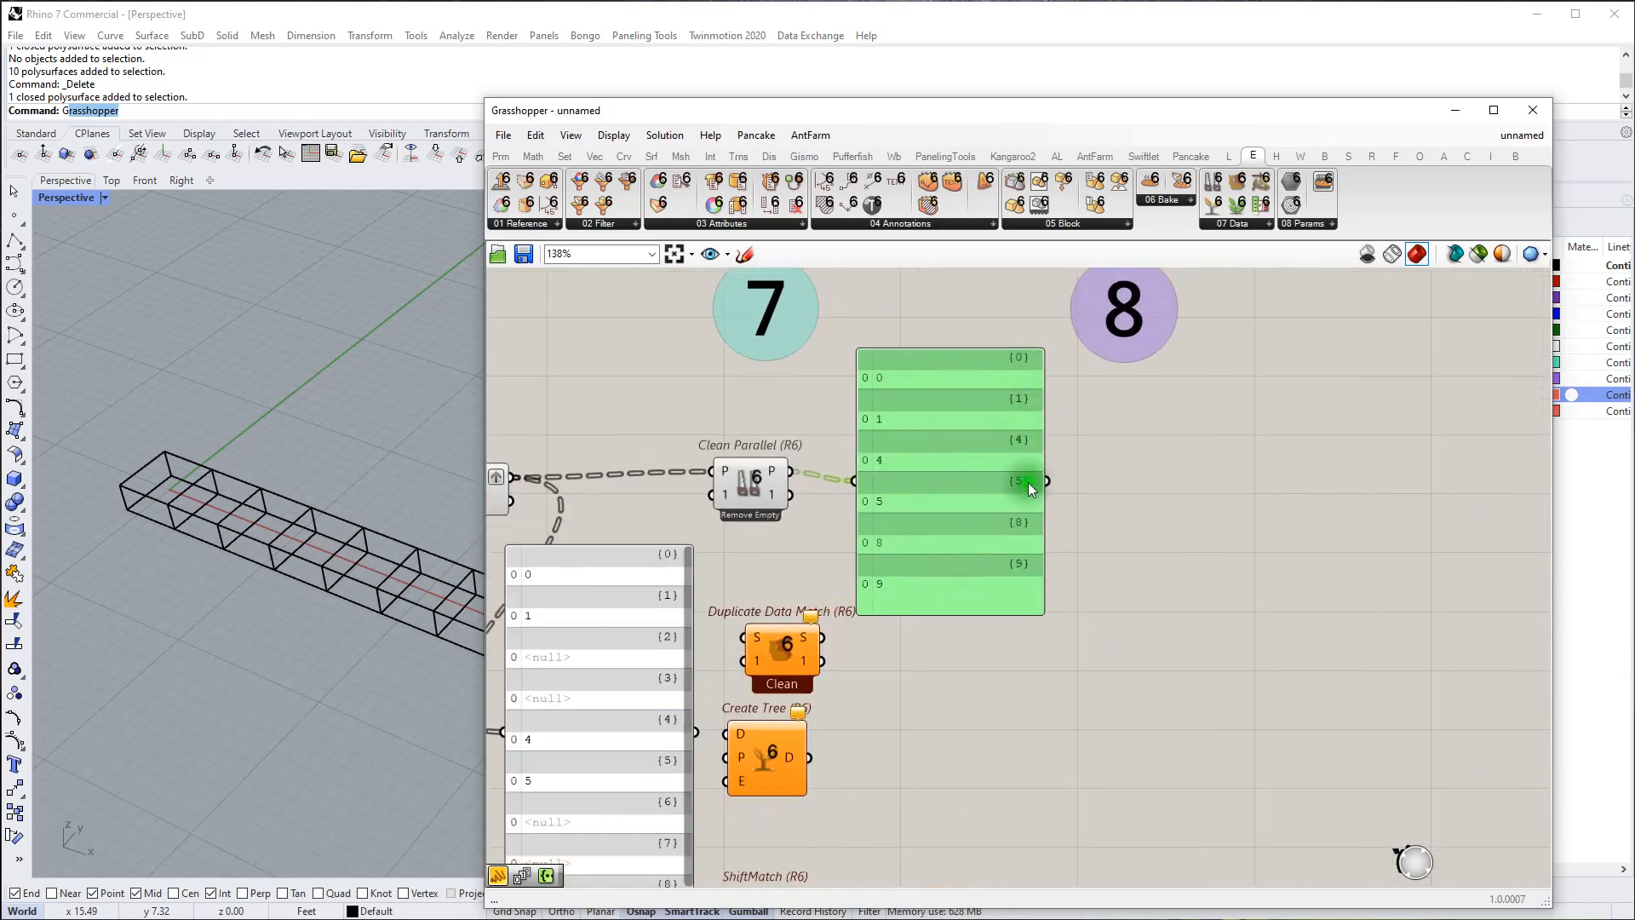
Step: Turn off the removal of empty branches on Clean Parallel and check the retained branches in its panel
scroll(1055, 586, down, 4)
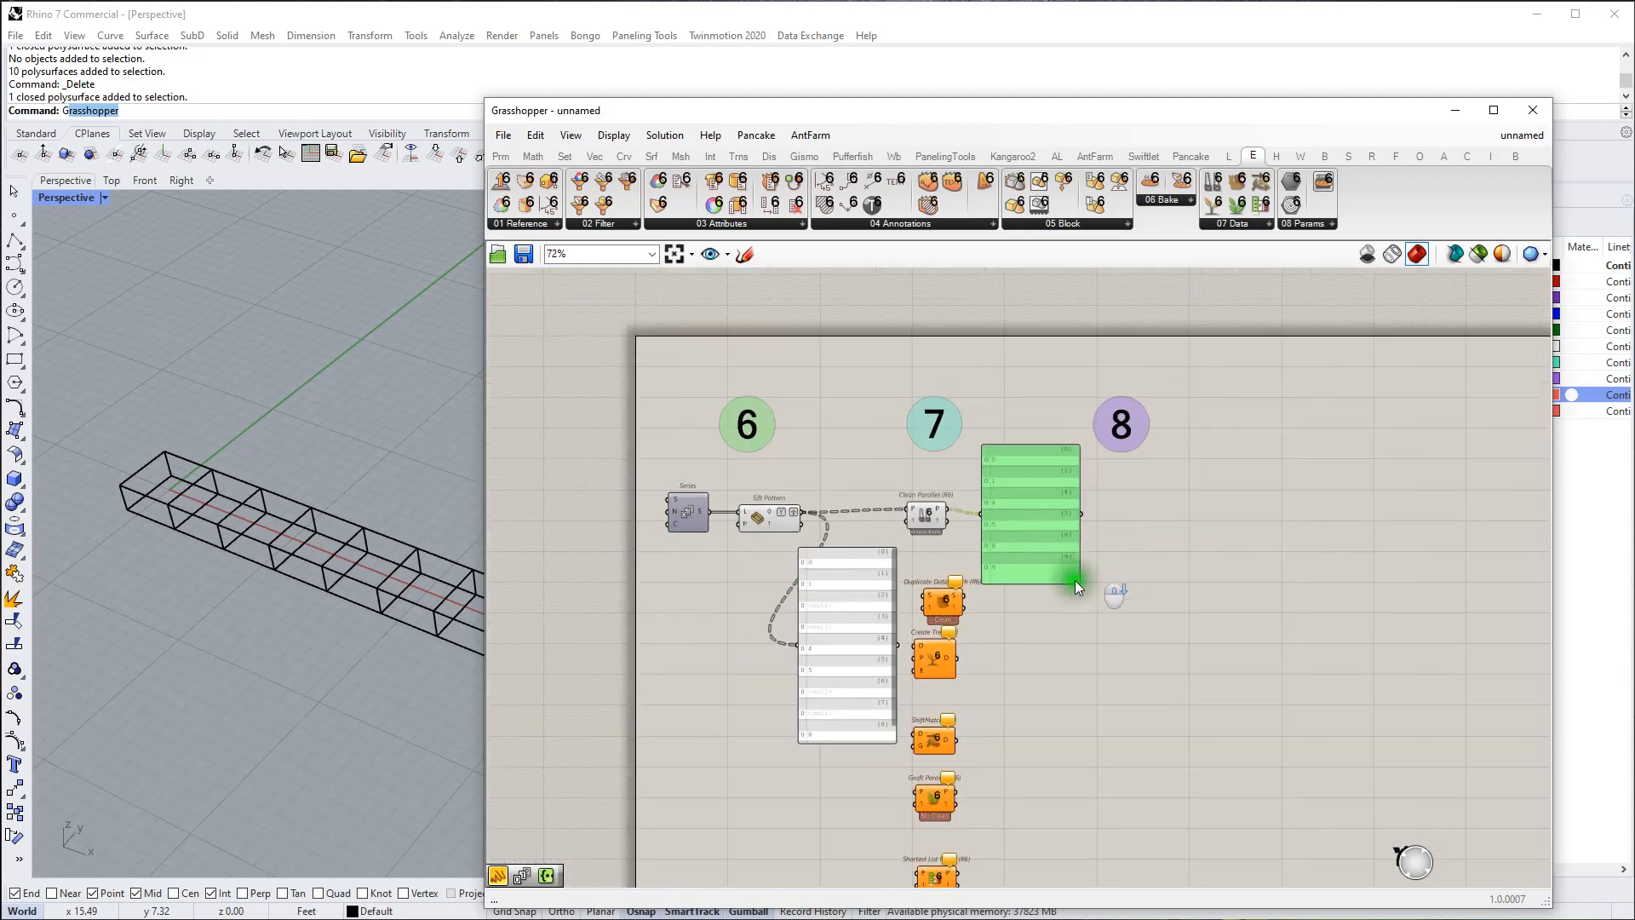
scroll(874, 570, up, 3)
scroll(962, 484, up, 2)
drag(962, 484, 949, 486)
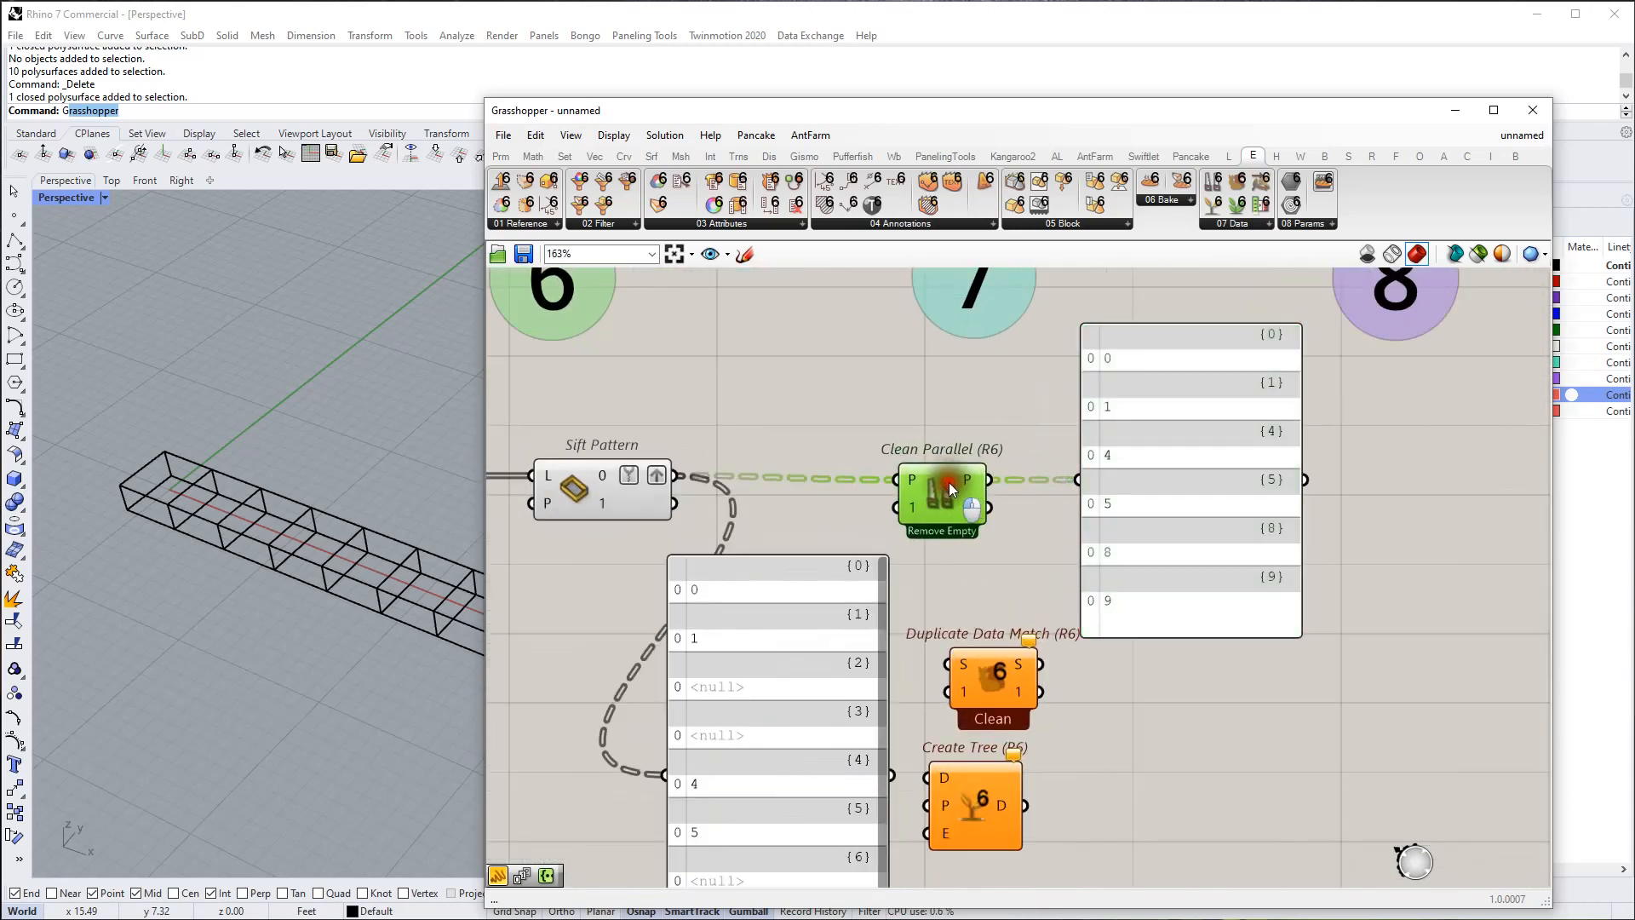
right_click(949, 487)
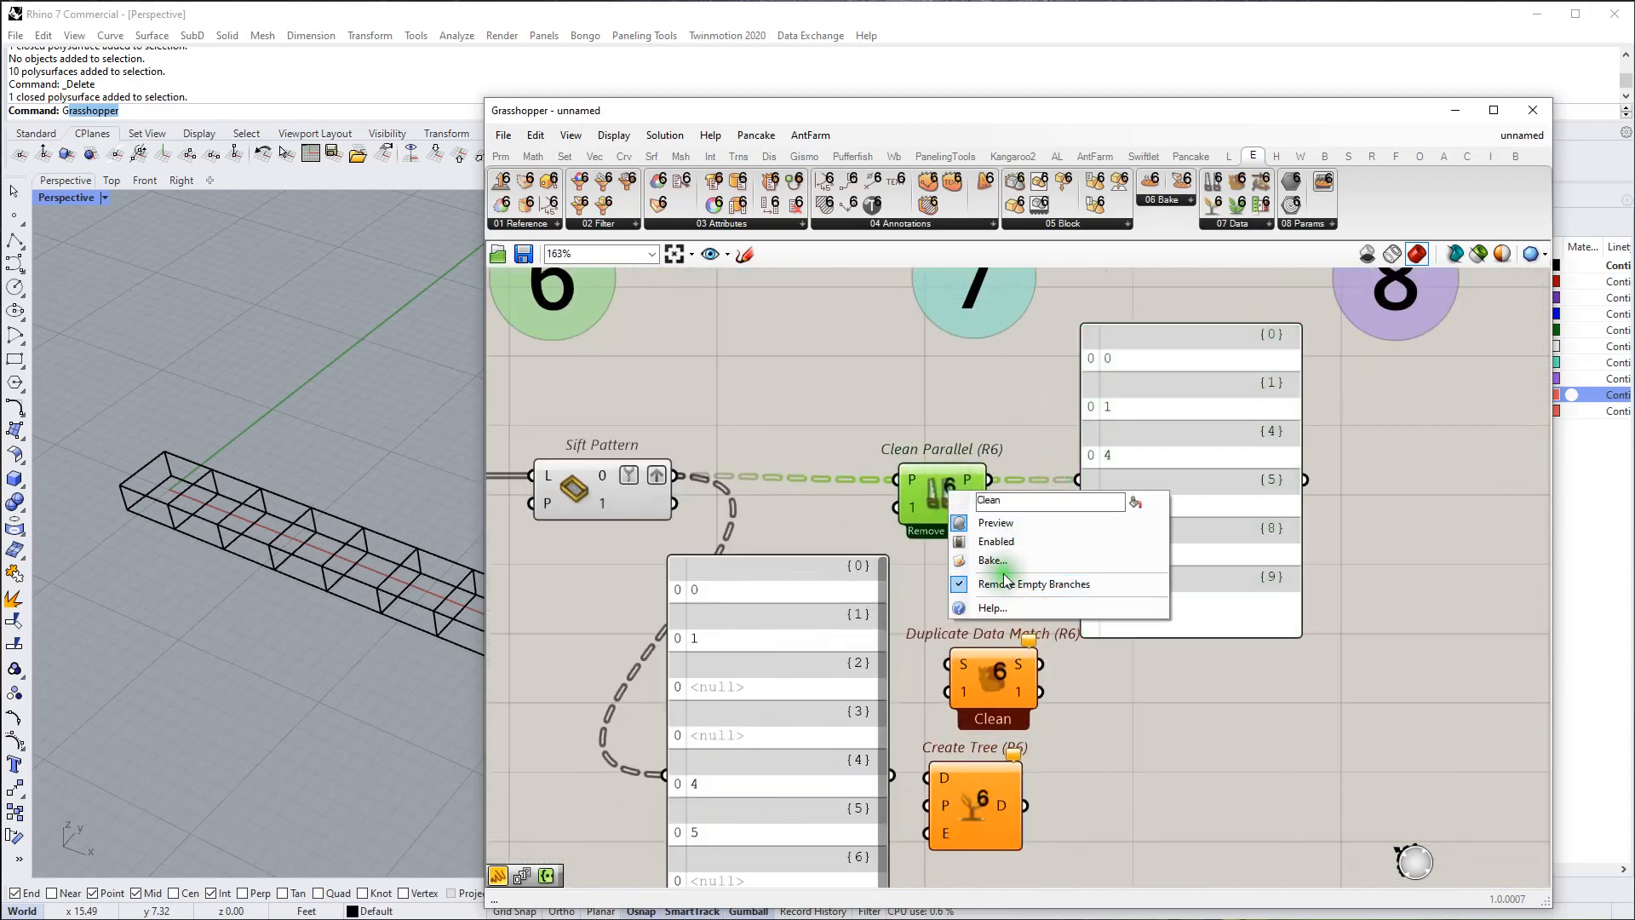
click(1032, 584)
scroll(1040, 545, down, 3)
right_drag(1012, 610, 963, 587)
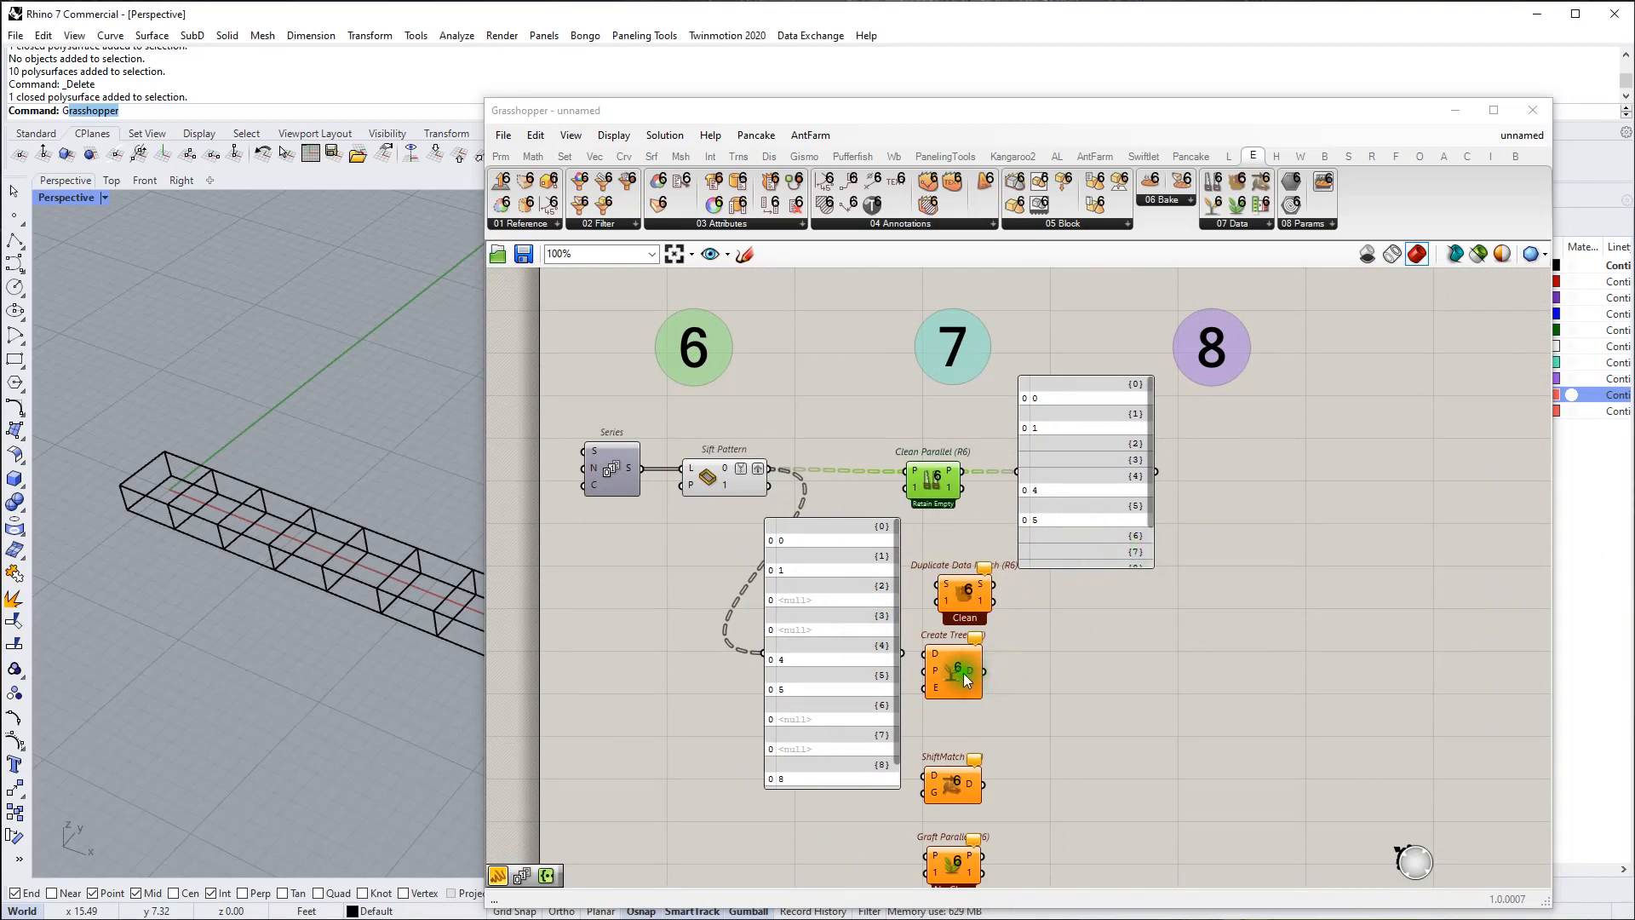
Step: Move Create Tree and the null-list panel aside and shift Duplicate Data Match left, below Clean Parallel
drag(963, 673, 1060, 721)
drag(847, 664, 730, 708)
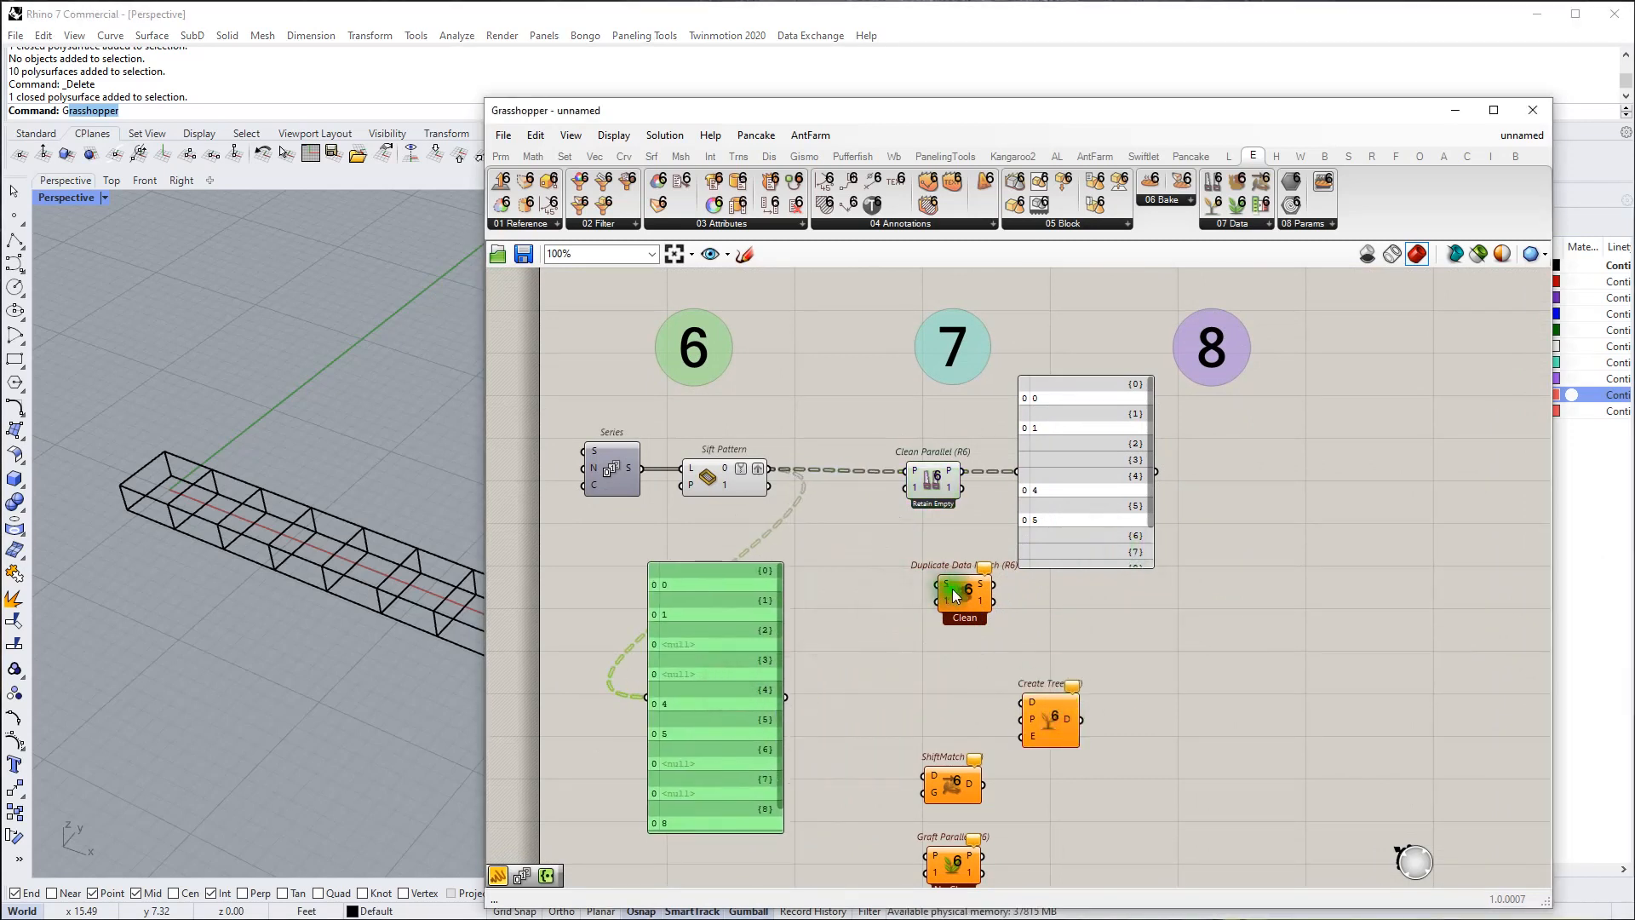
drag(954, 594, 851, 592)
Step: Connect Sift Pattern's output 0 to Duplicate Data Match's S input and show its S output in the results panel
scroll(852, 592, up, 1)
drag(755, 461, 1135, 553)
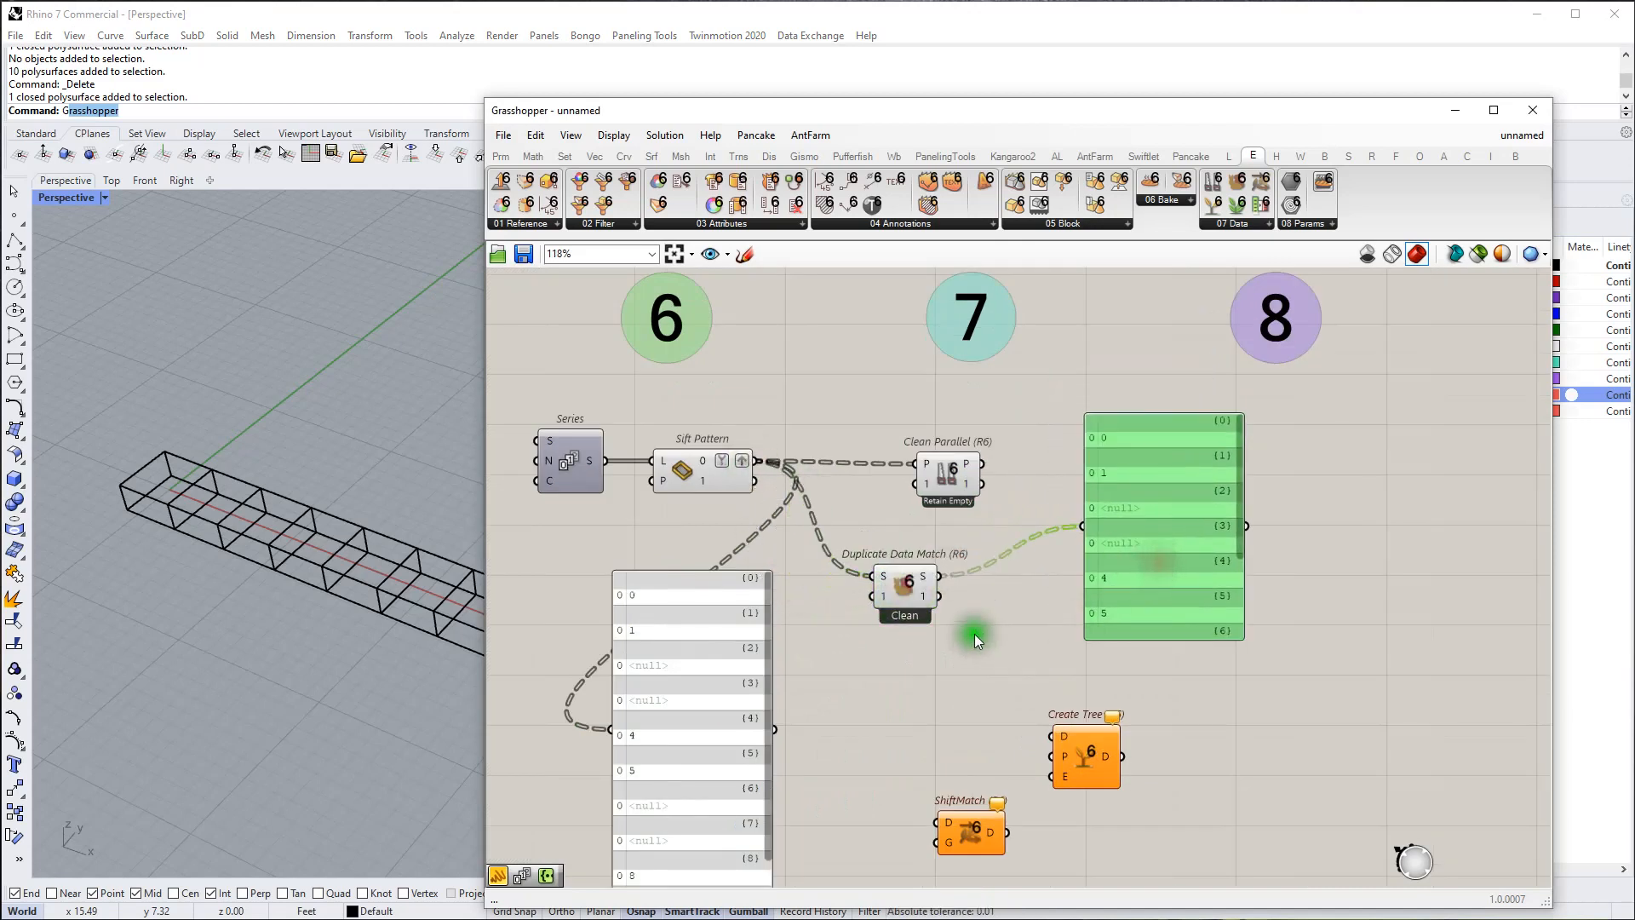
right_drag(896, 627, 903, 581)
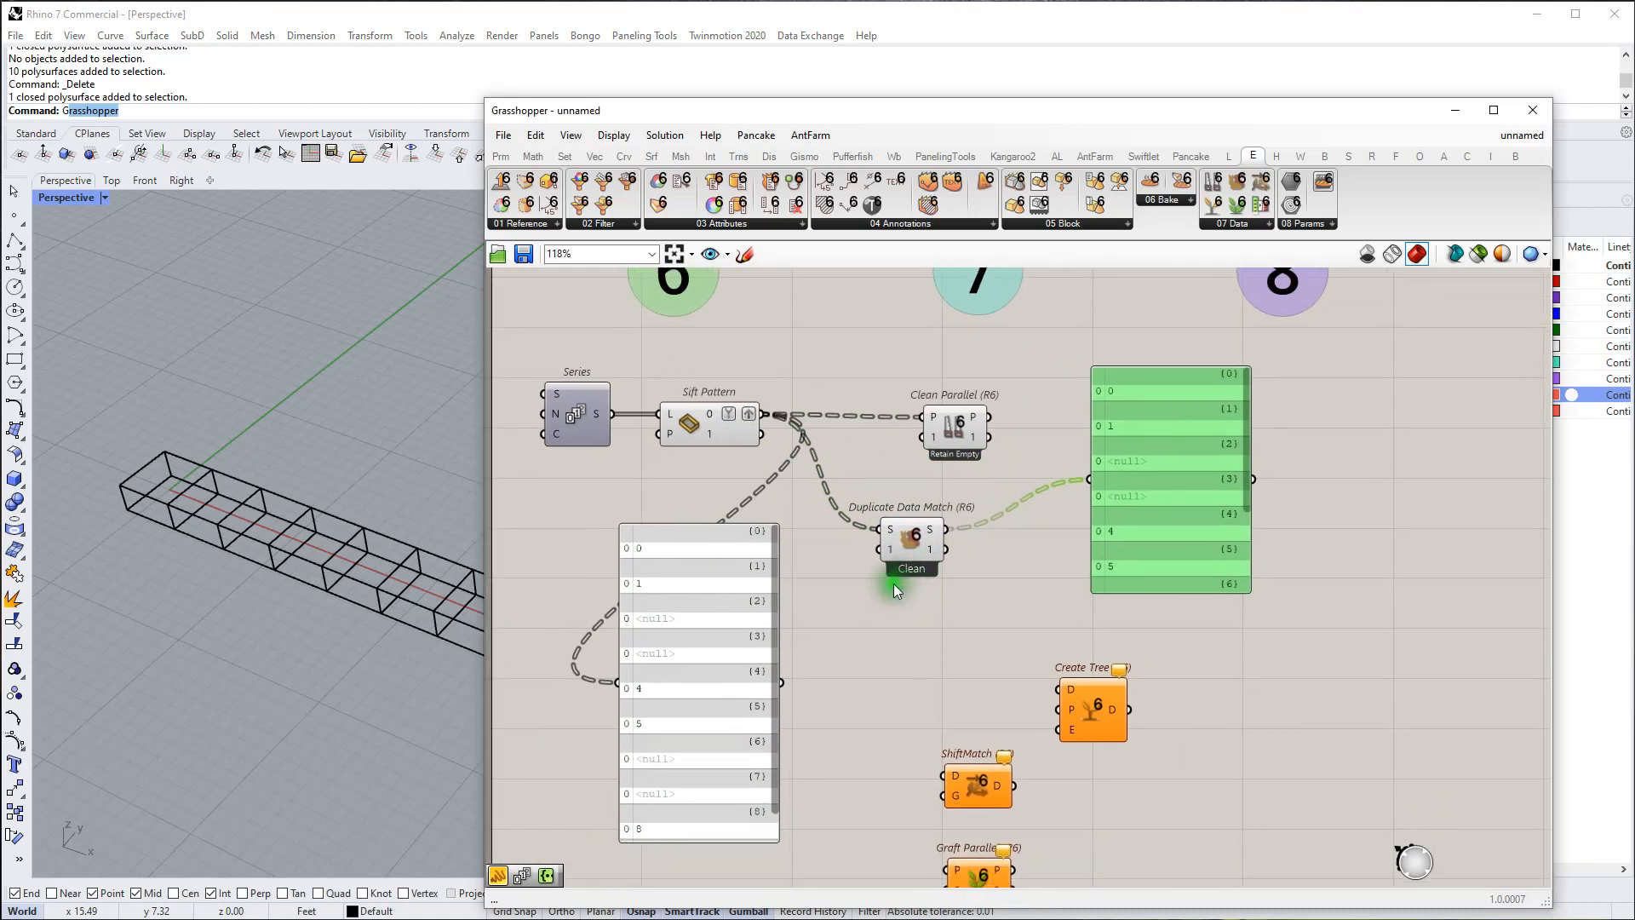
Step: Add a panel containing DataToMatch below Duplicate Data Match and connect it to input 1, moving the null-list panel left
drag(719, 631, 609, 594)
double_click(785, 644)
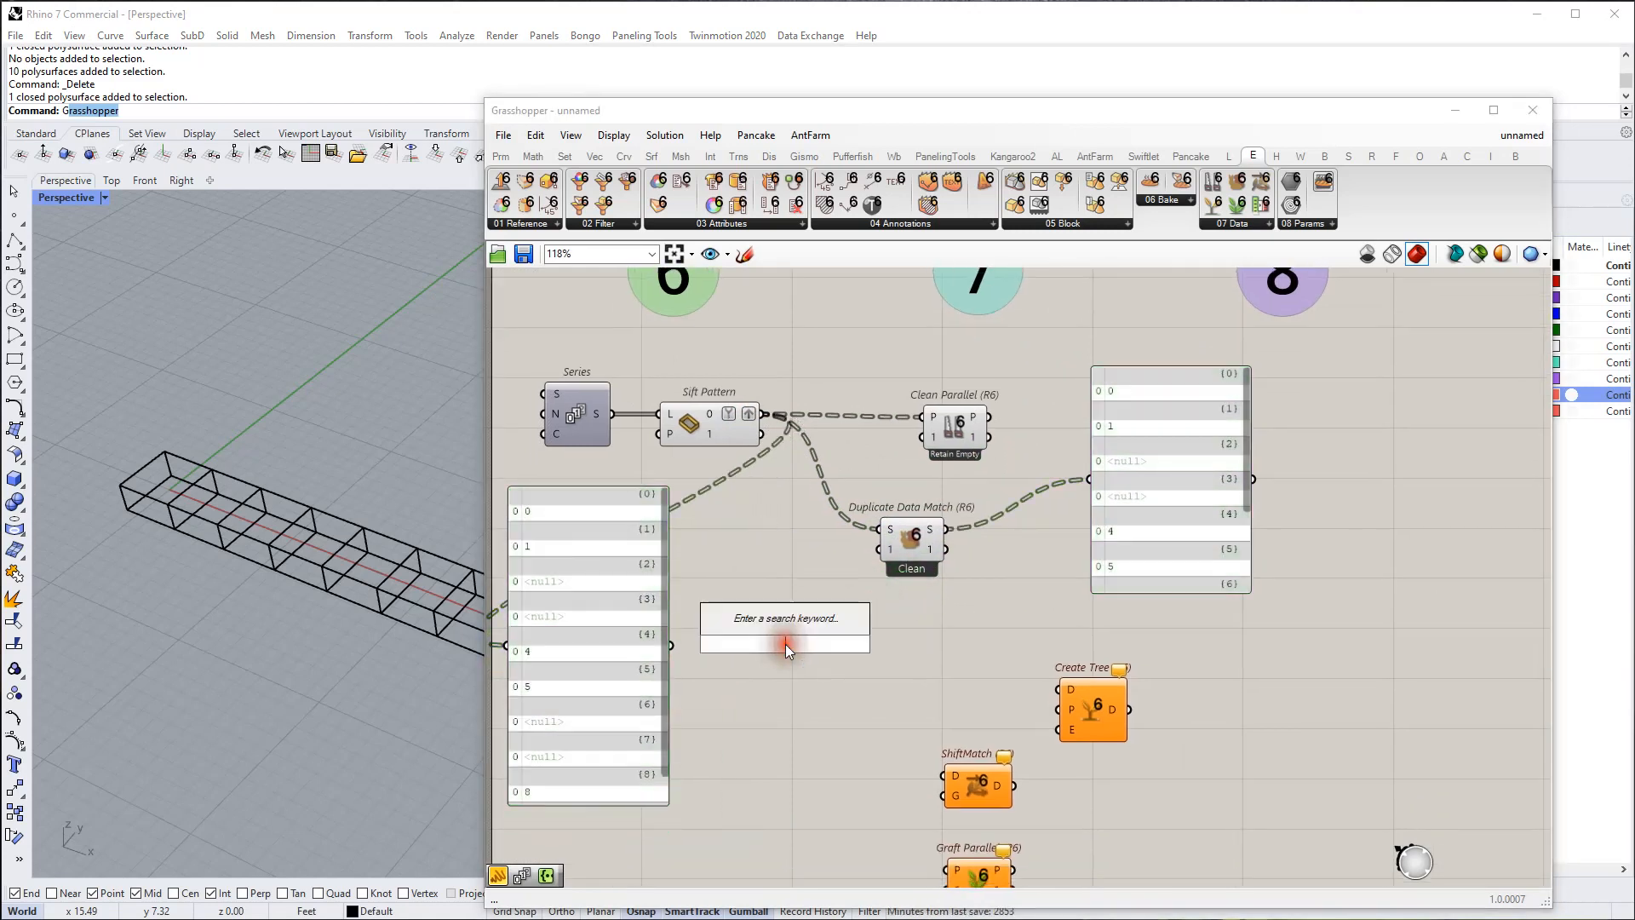
text(Panel)
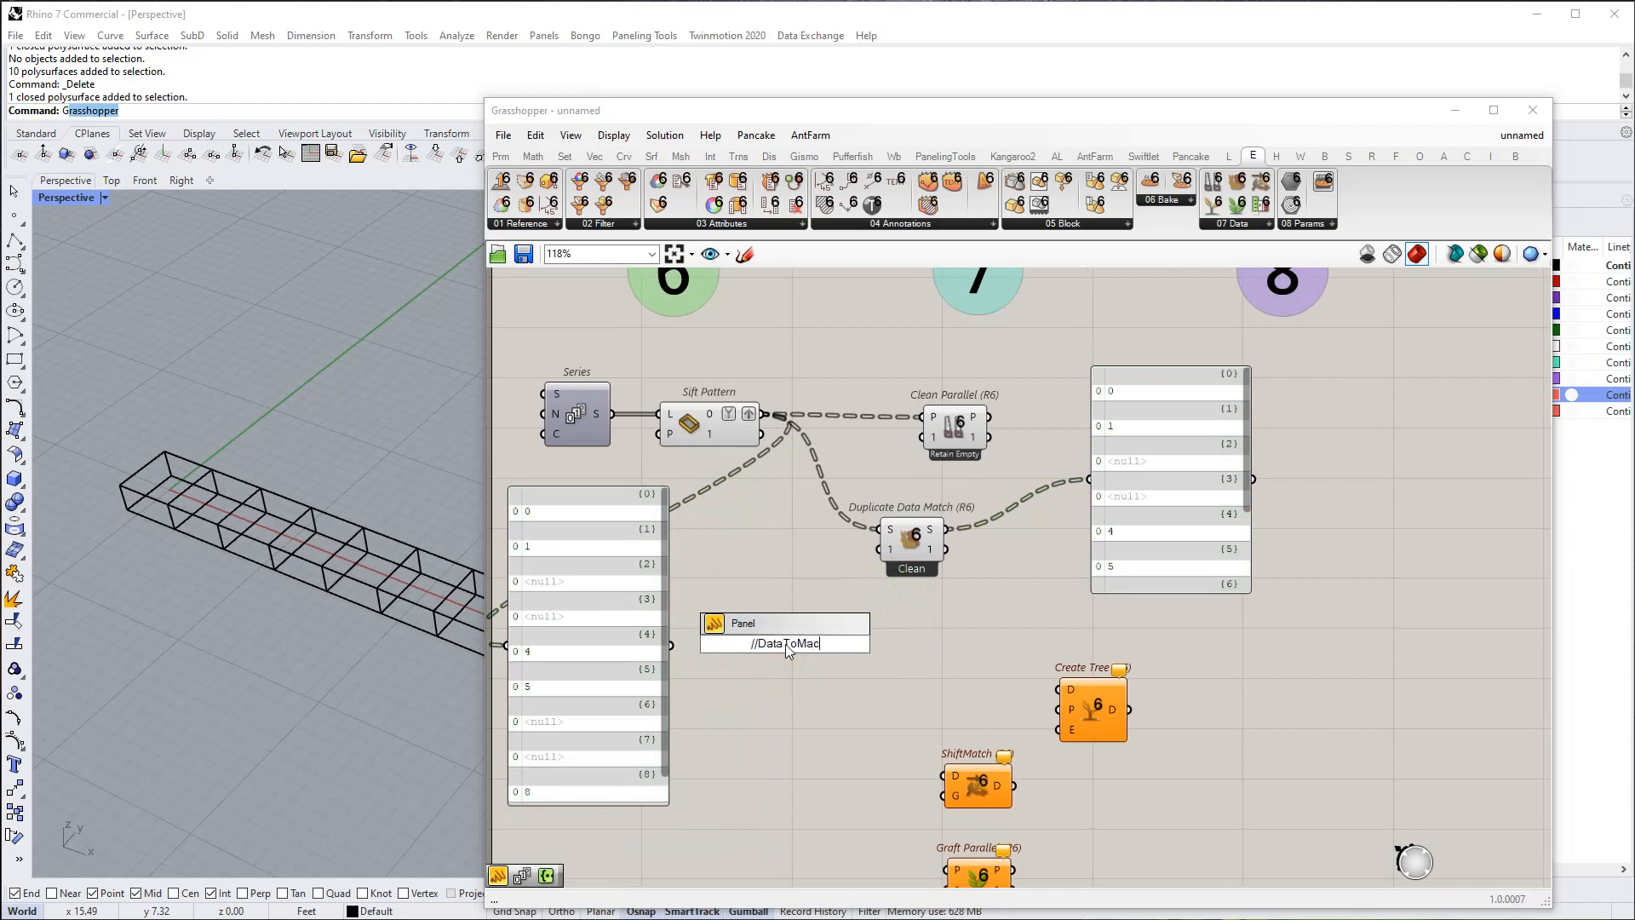
text(ch)
key(Return)
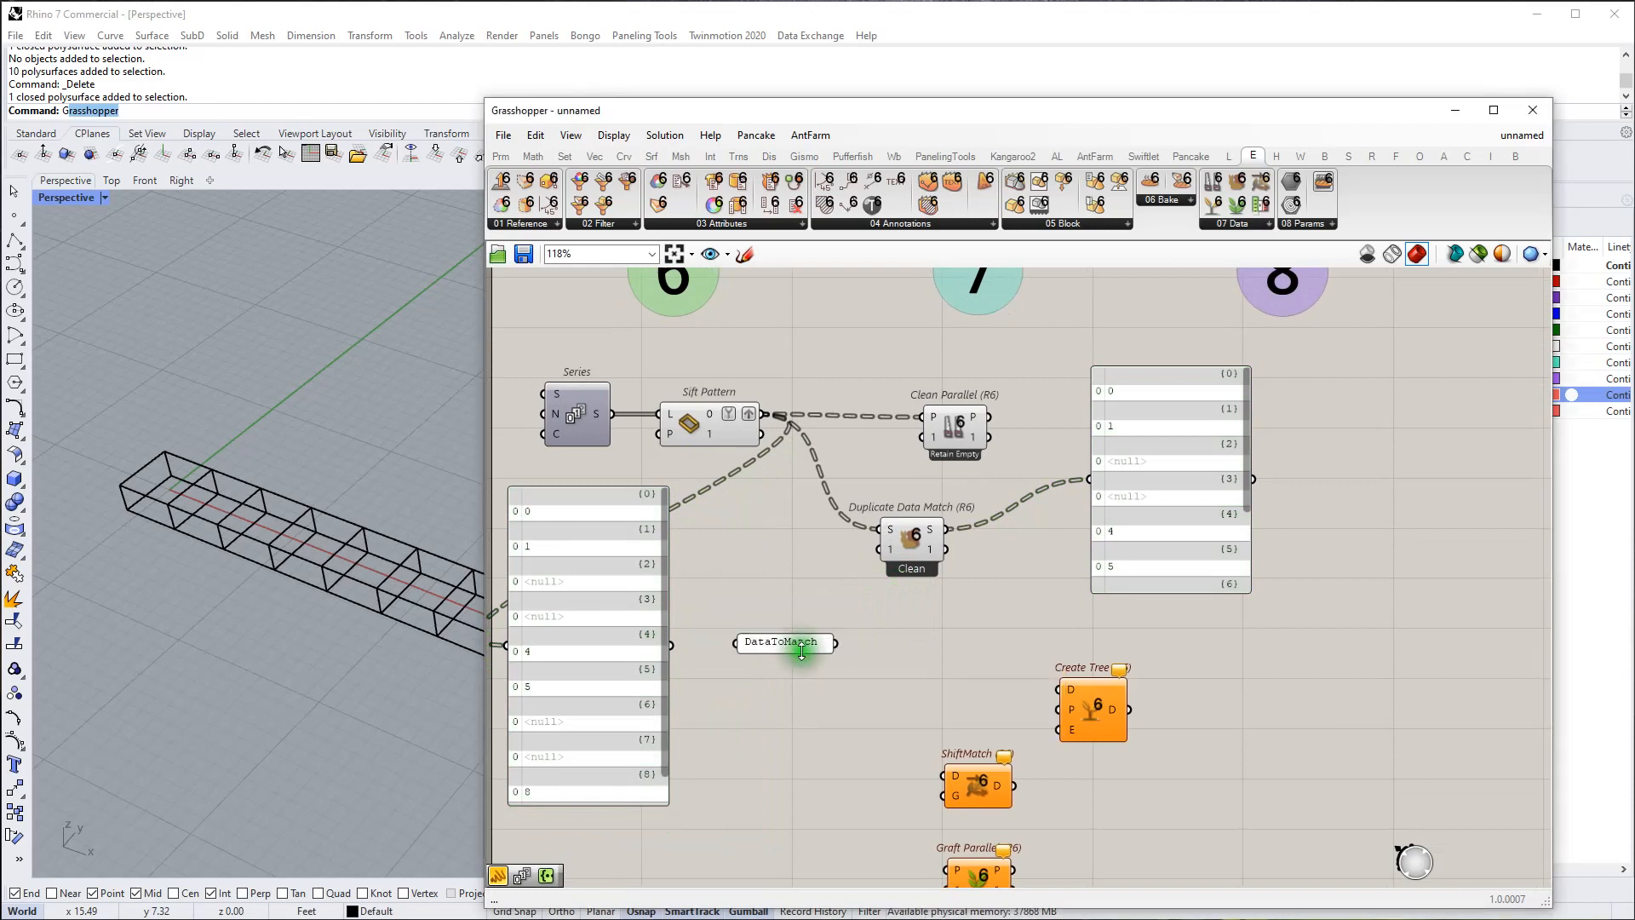
drag(847, 627, 881, 548)
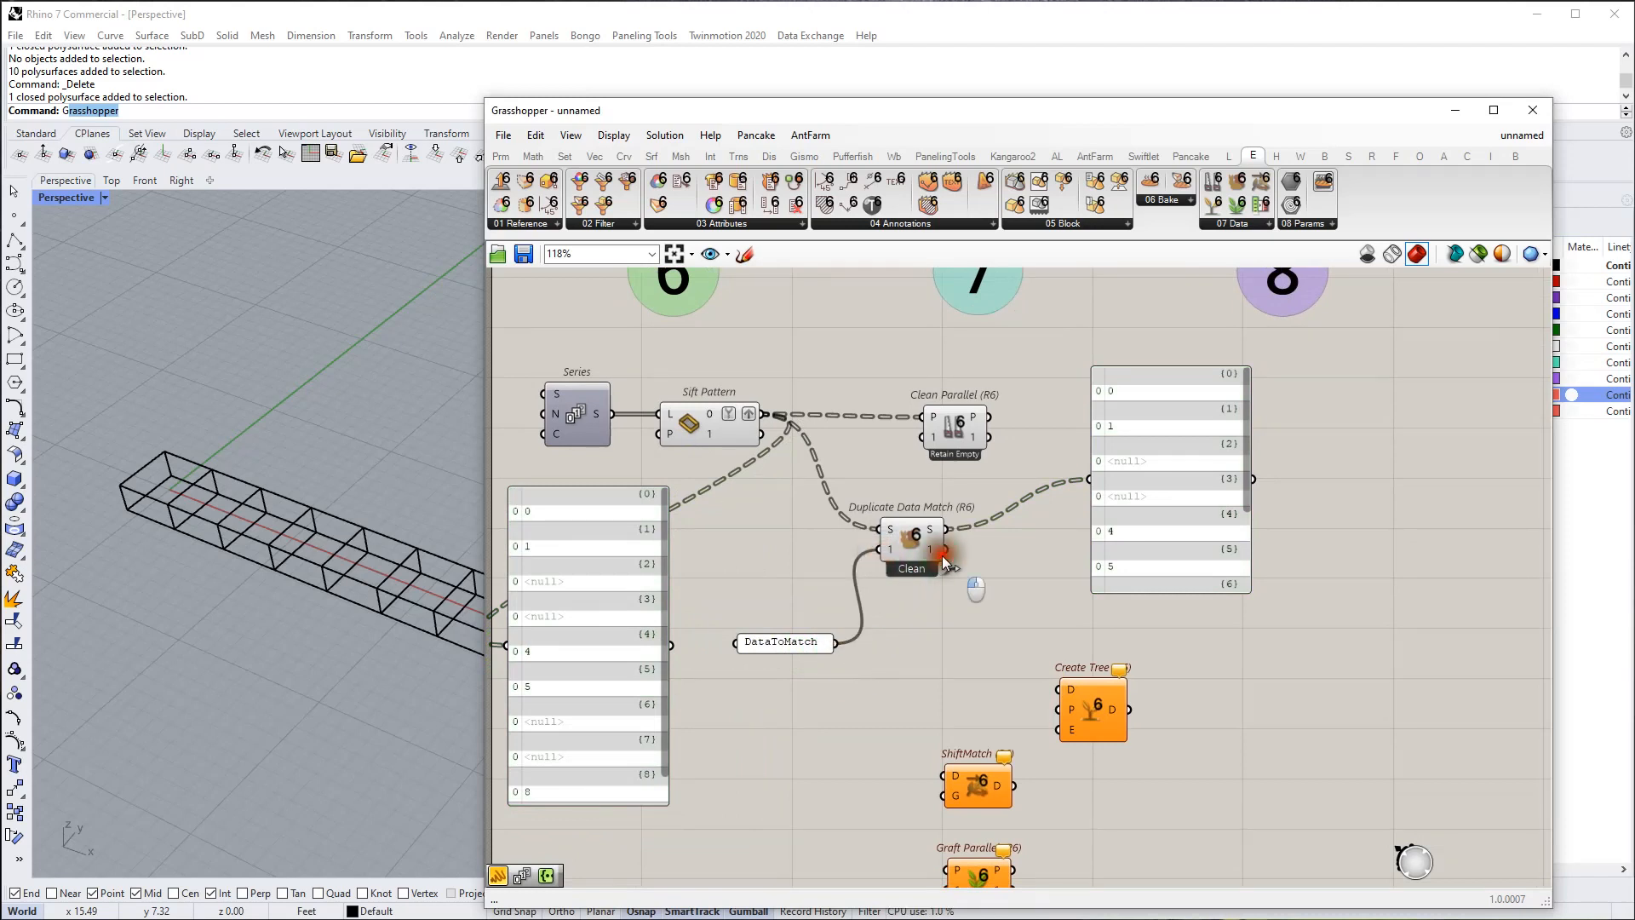
Step: Connect Duplicate Data Match's output 1 to the results panel and move Create Tree beside ShiftMatch
drag(1160, 507, 1279, 576)
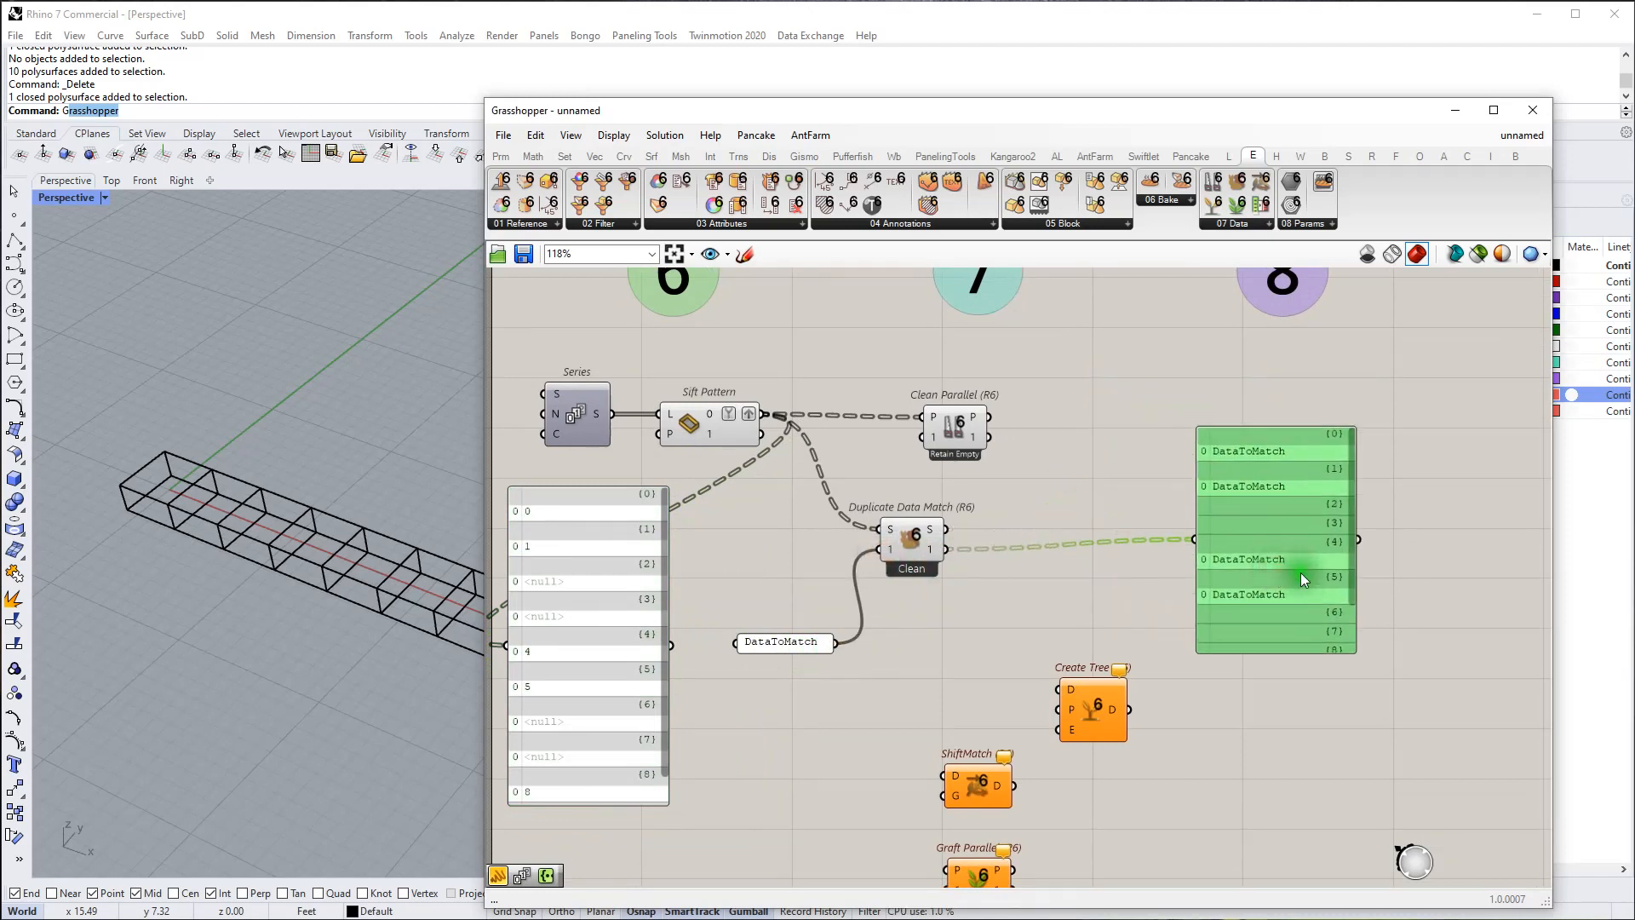
right_drag(1300, 572, 1195, 530)
drag(1187, 554, 1151, 564)
drag(1010, 687, 1001, 749)
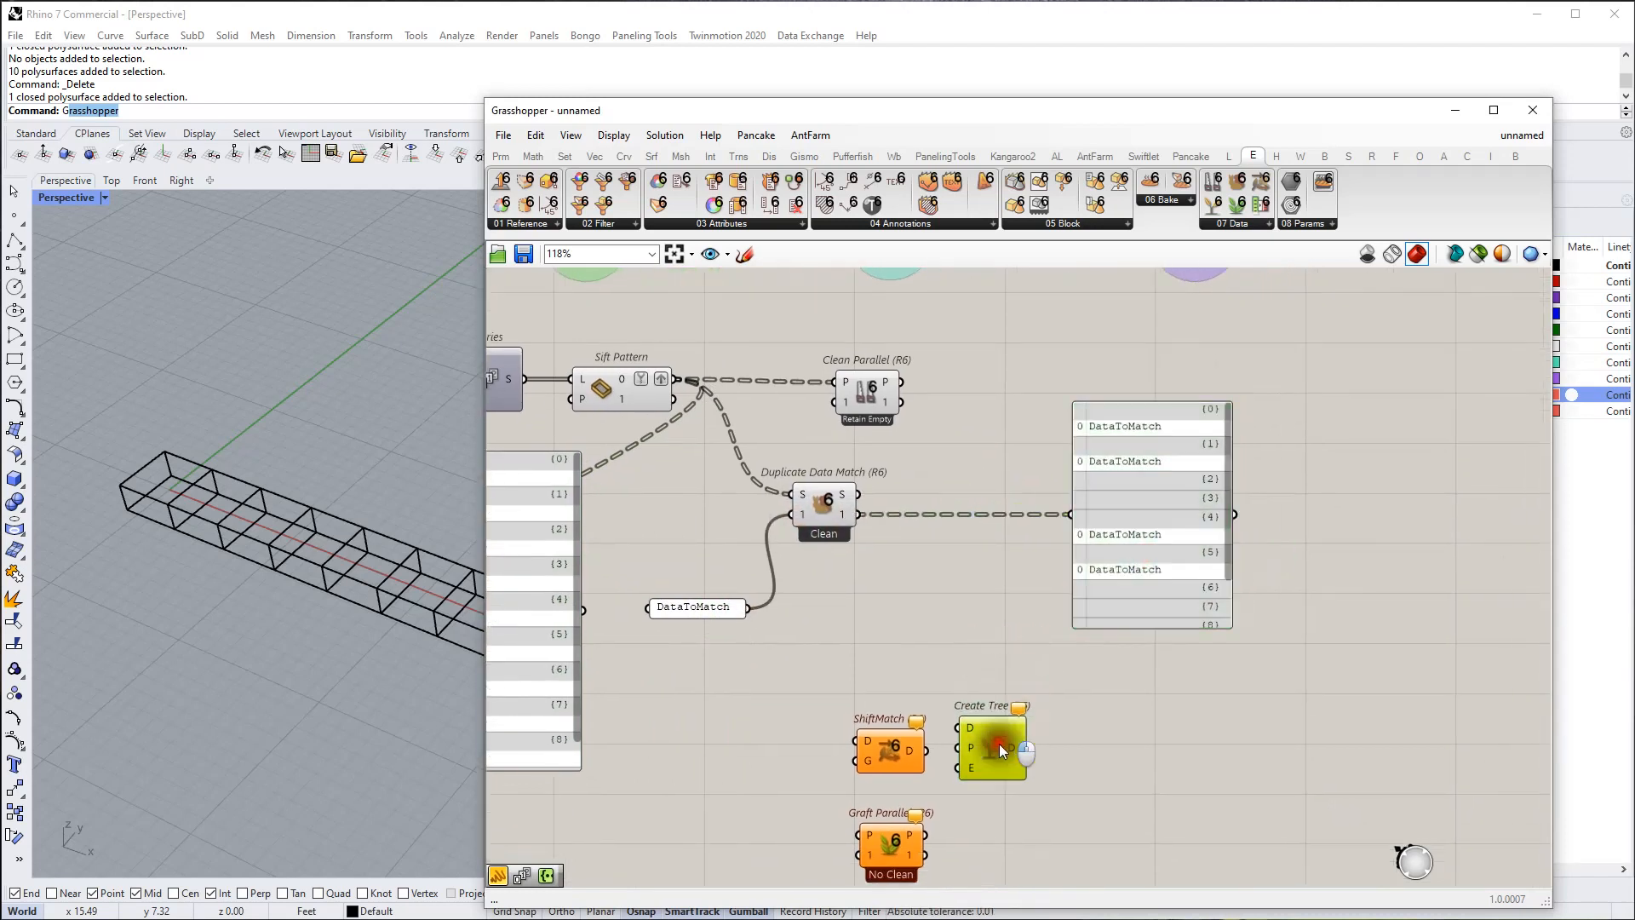
Step: Compare Duplicate Data Match's S output with its output 1 by feeding each in turn to the results panel
right_drag(1146, 586, 1124, 603)
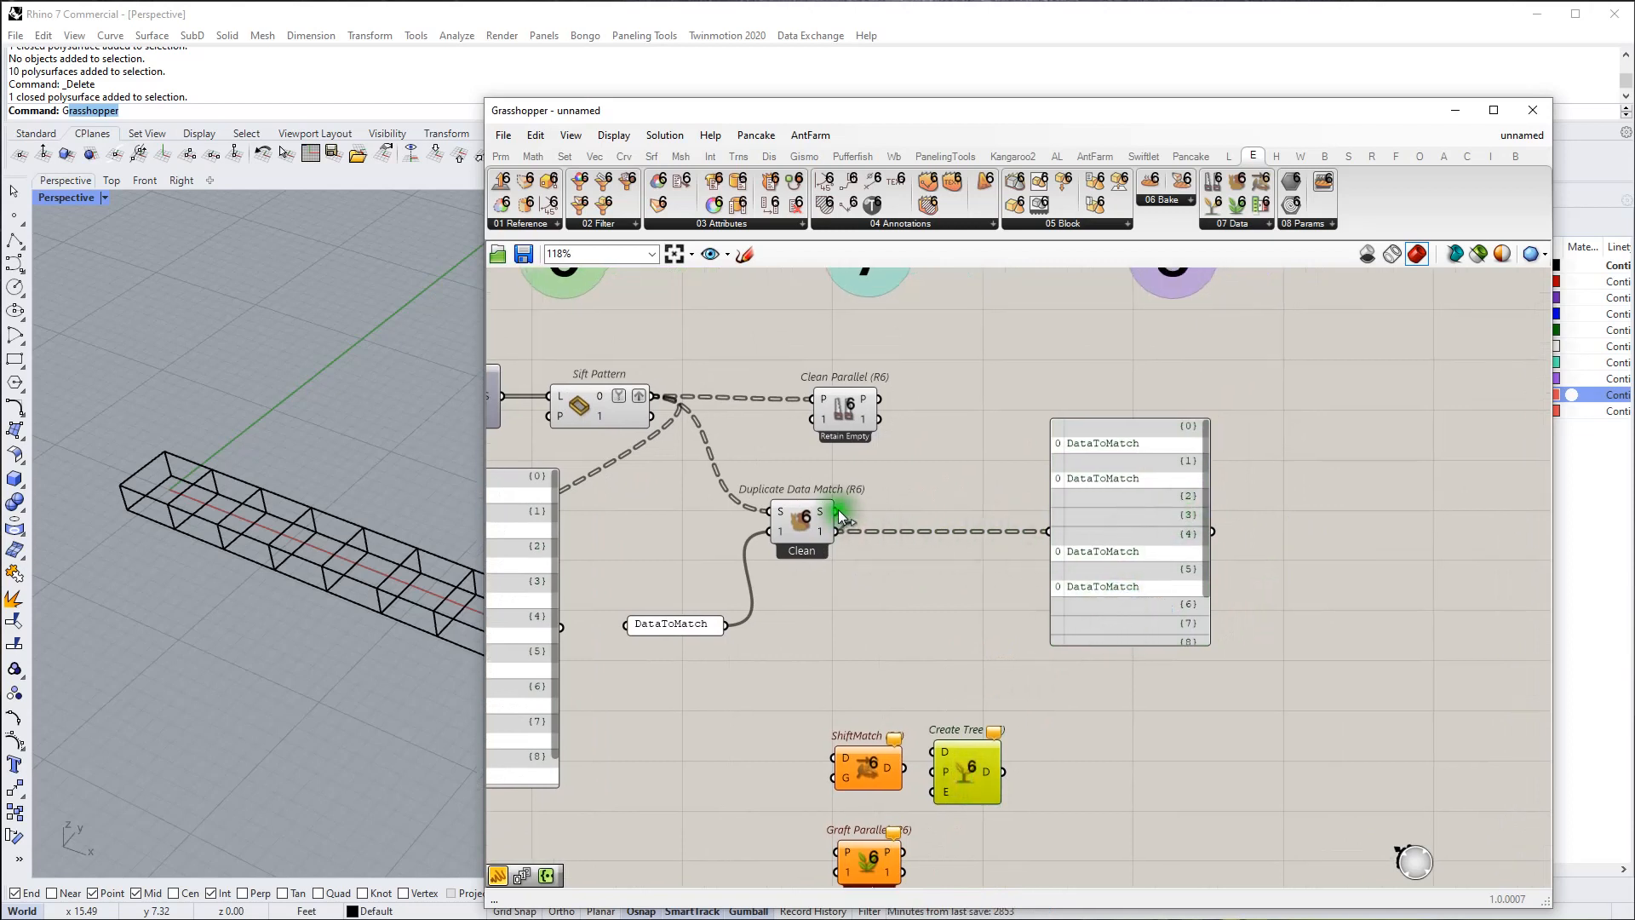
drag(836, 511, 1083, 516)
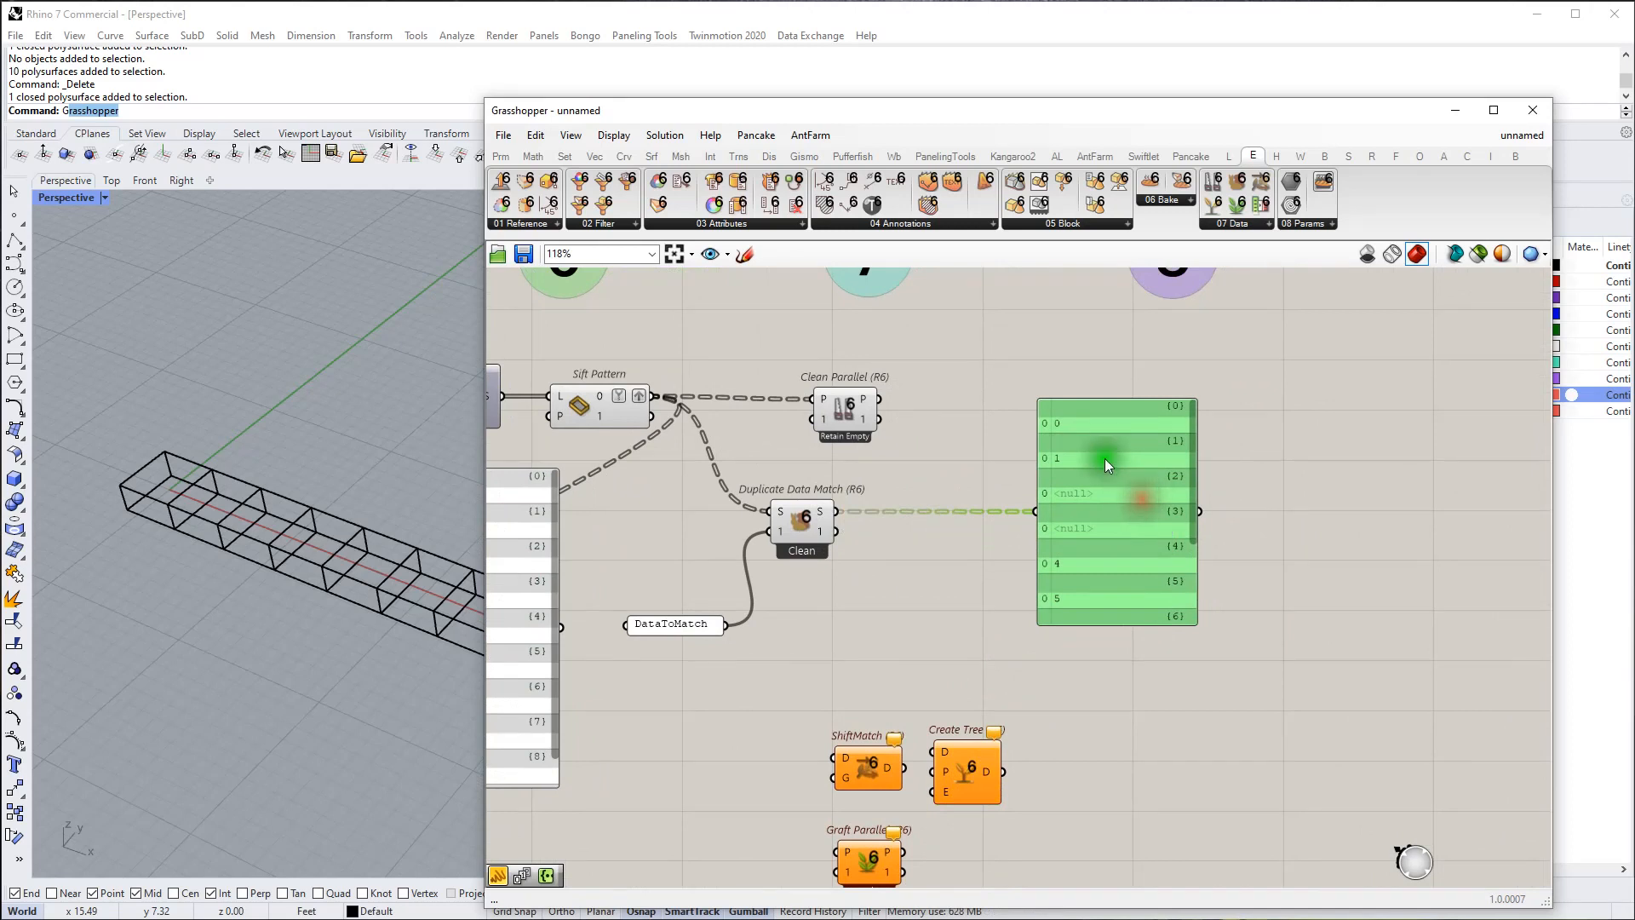
drag(830, 538, 1047, 523)
Step: Set Duplicate Data Match to Don't Clean Tree and check its S output and output 1 in the results panel
right_click(800, 522)
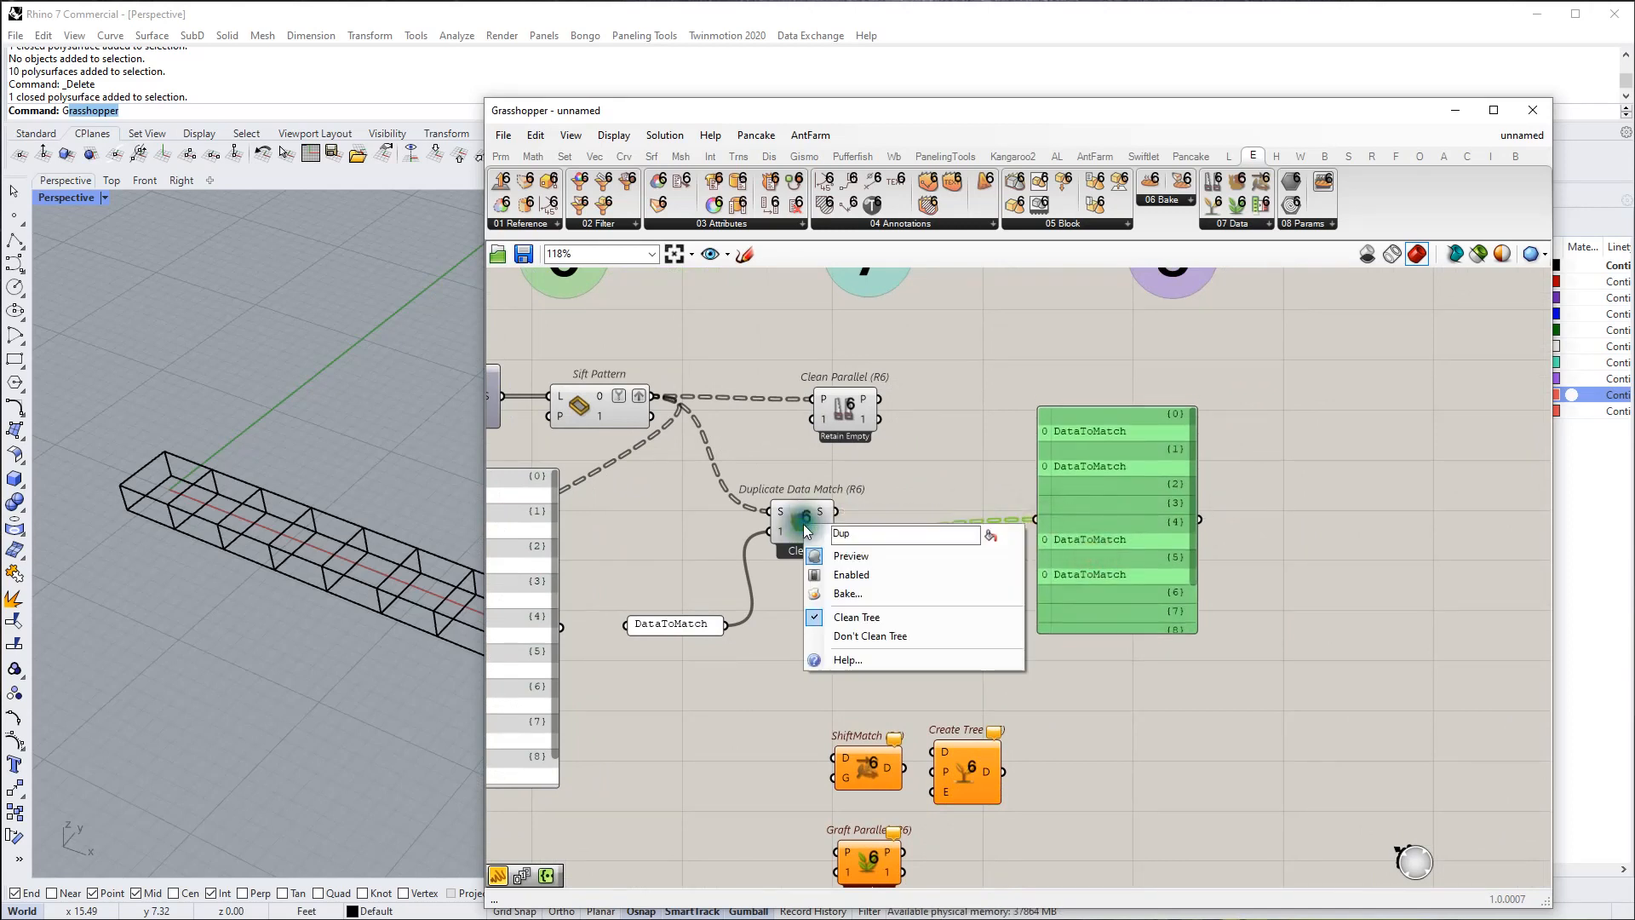
click(860, 636)
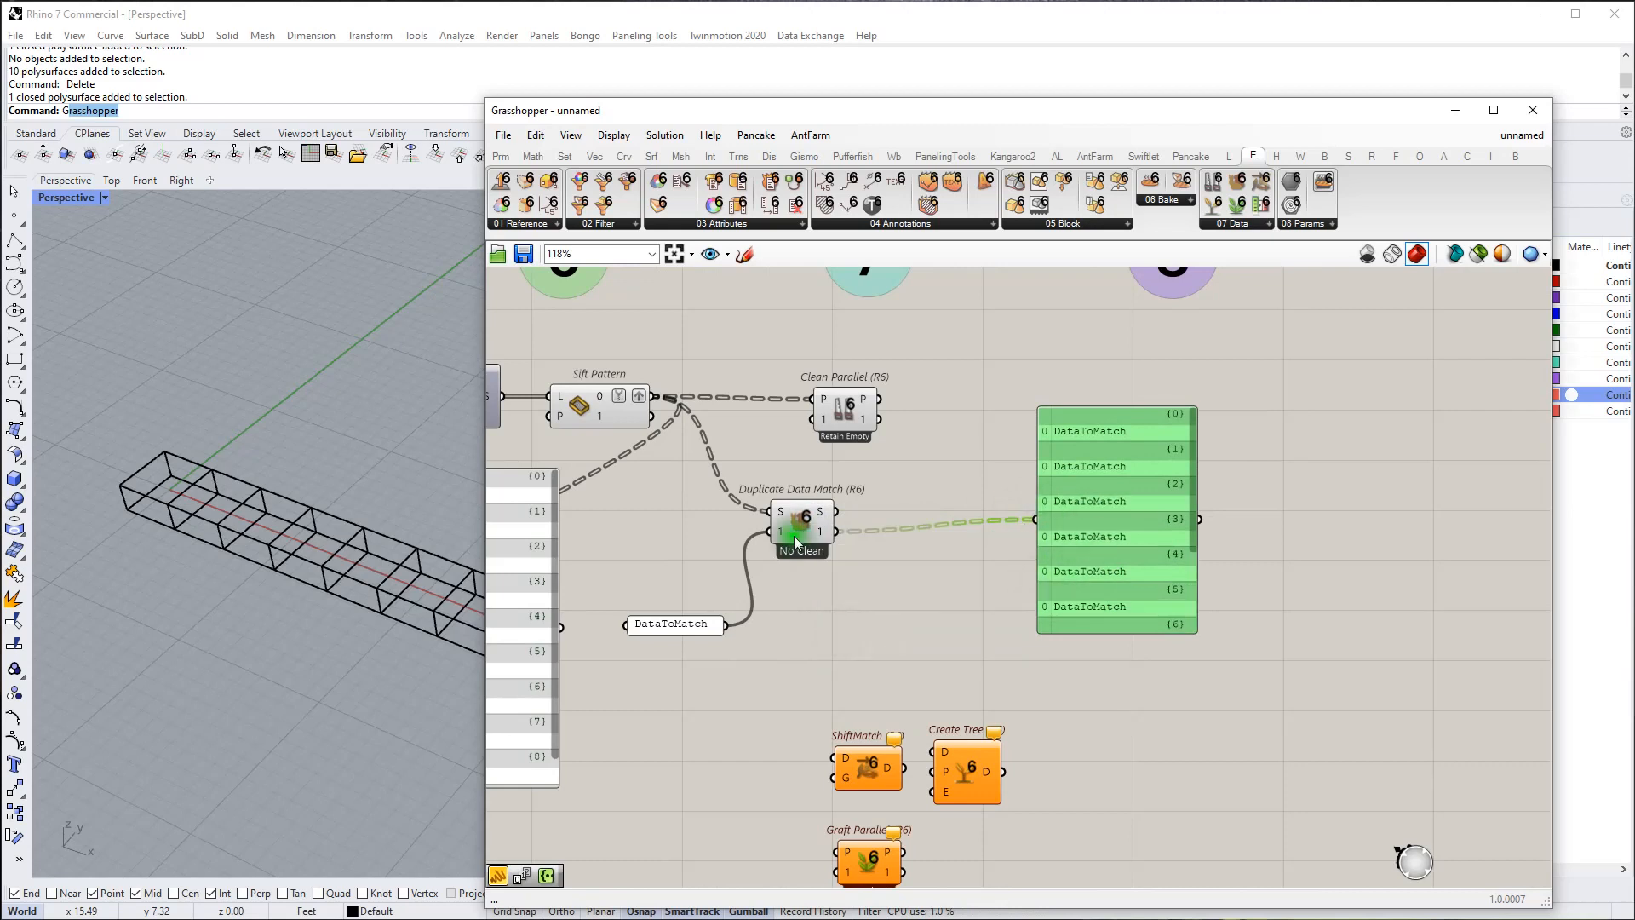
drag(851, 518, 1093, 495)
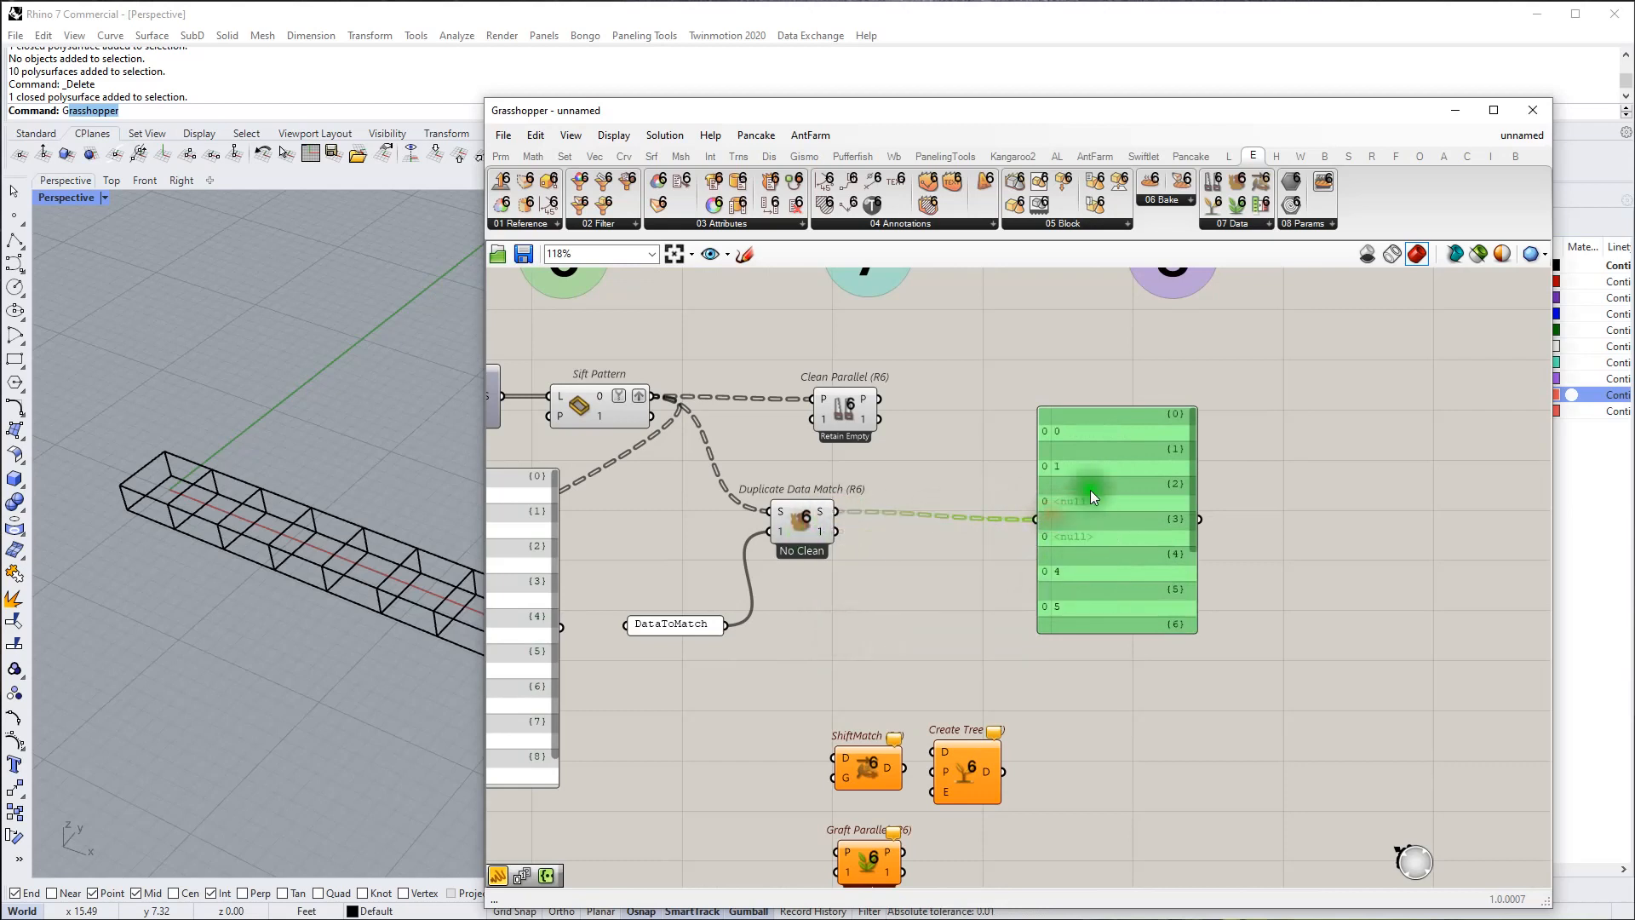
drag(836, 531, 1082, 574)
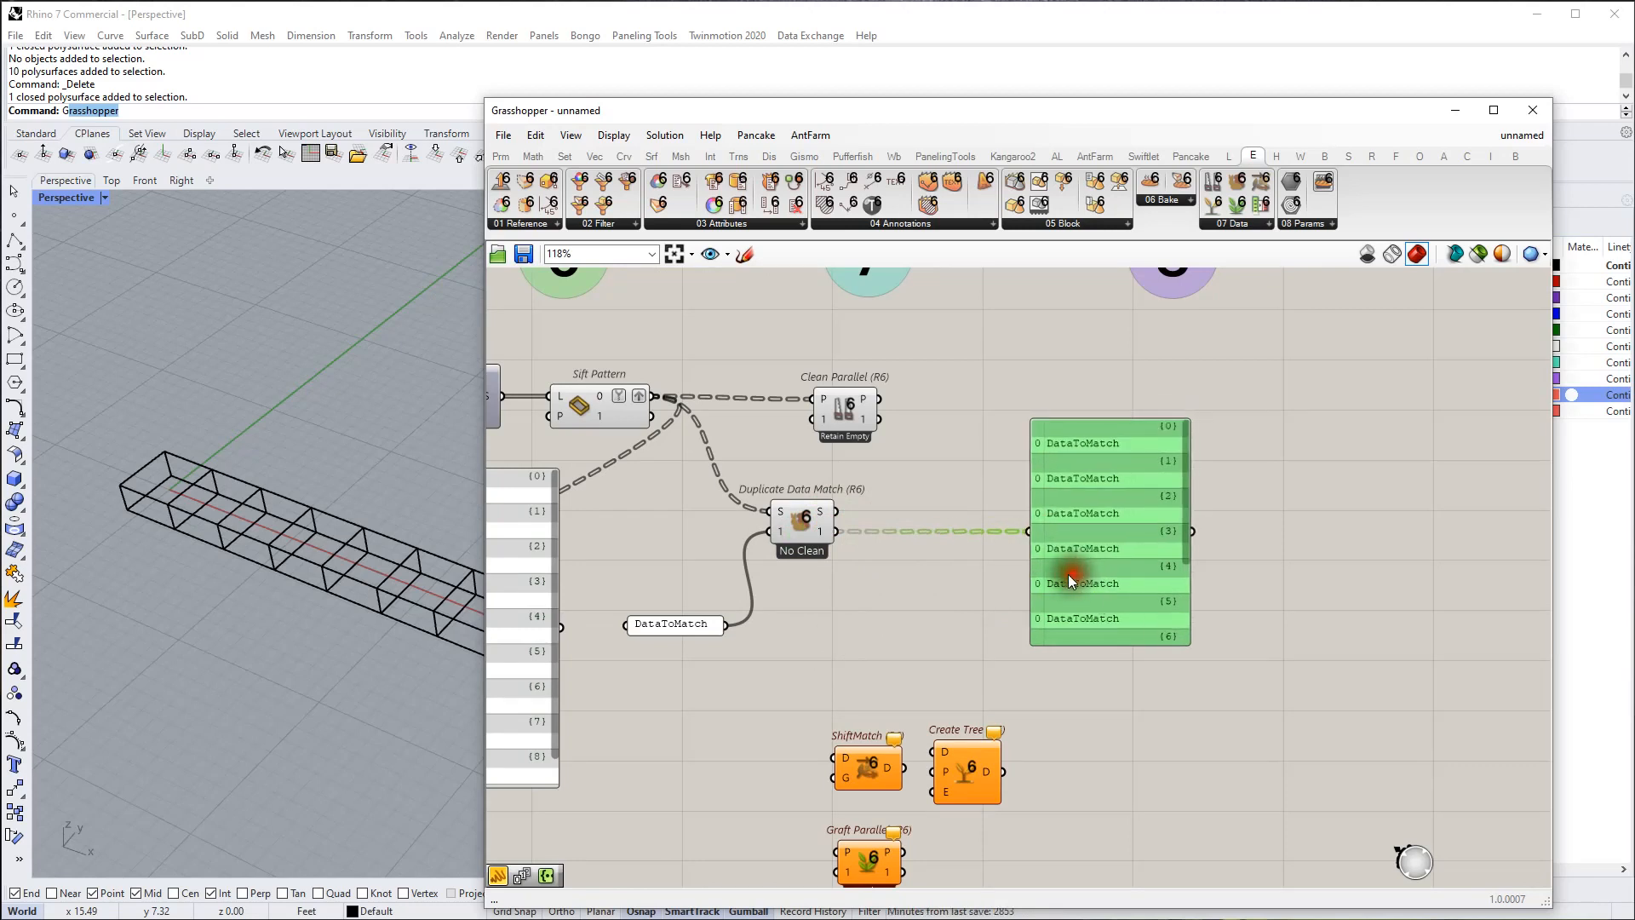
Step: Set Duplicate Data Match back to Clean Tree
right_click(800, 521)
click(868, 613)
click(868, 455)
Step: Copy Clean Parallel next to Duplicate Data Match and feed the copy's P input from output 1
click(835, 412)
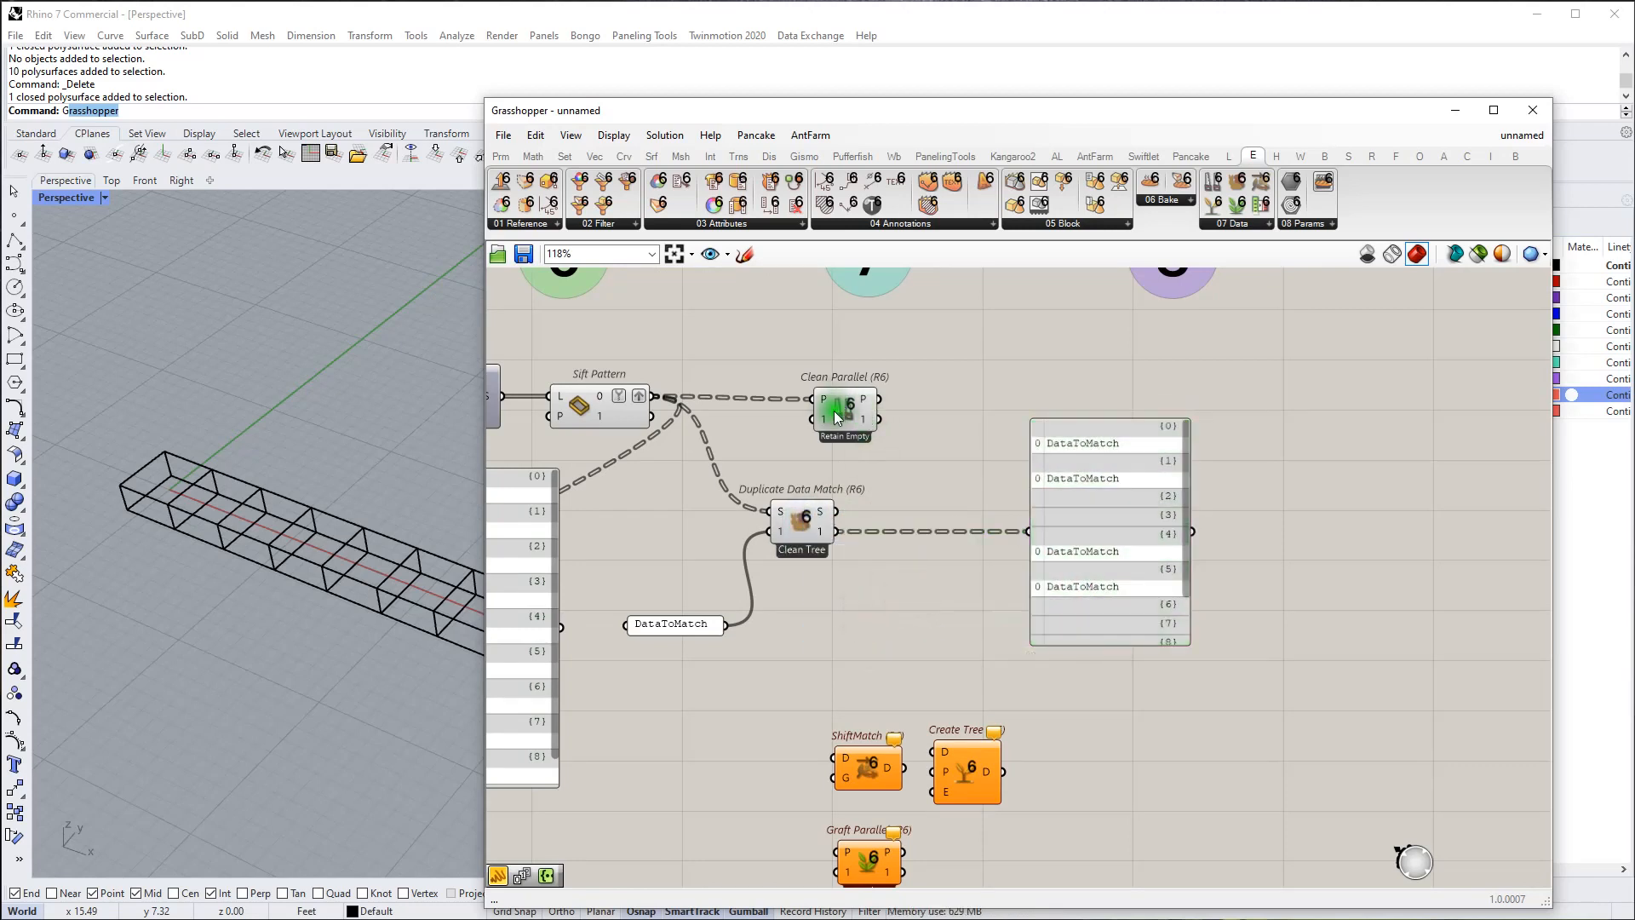
key(ctrl+c)
key(ctrl+v)
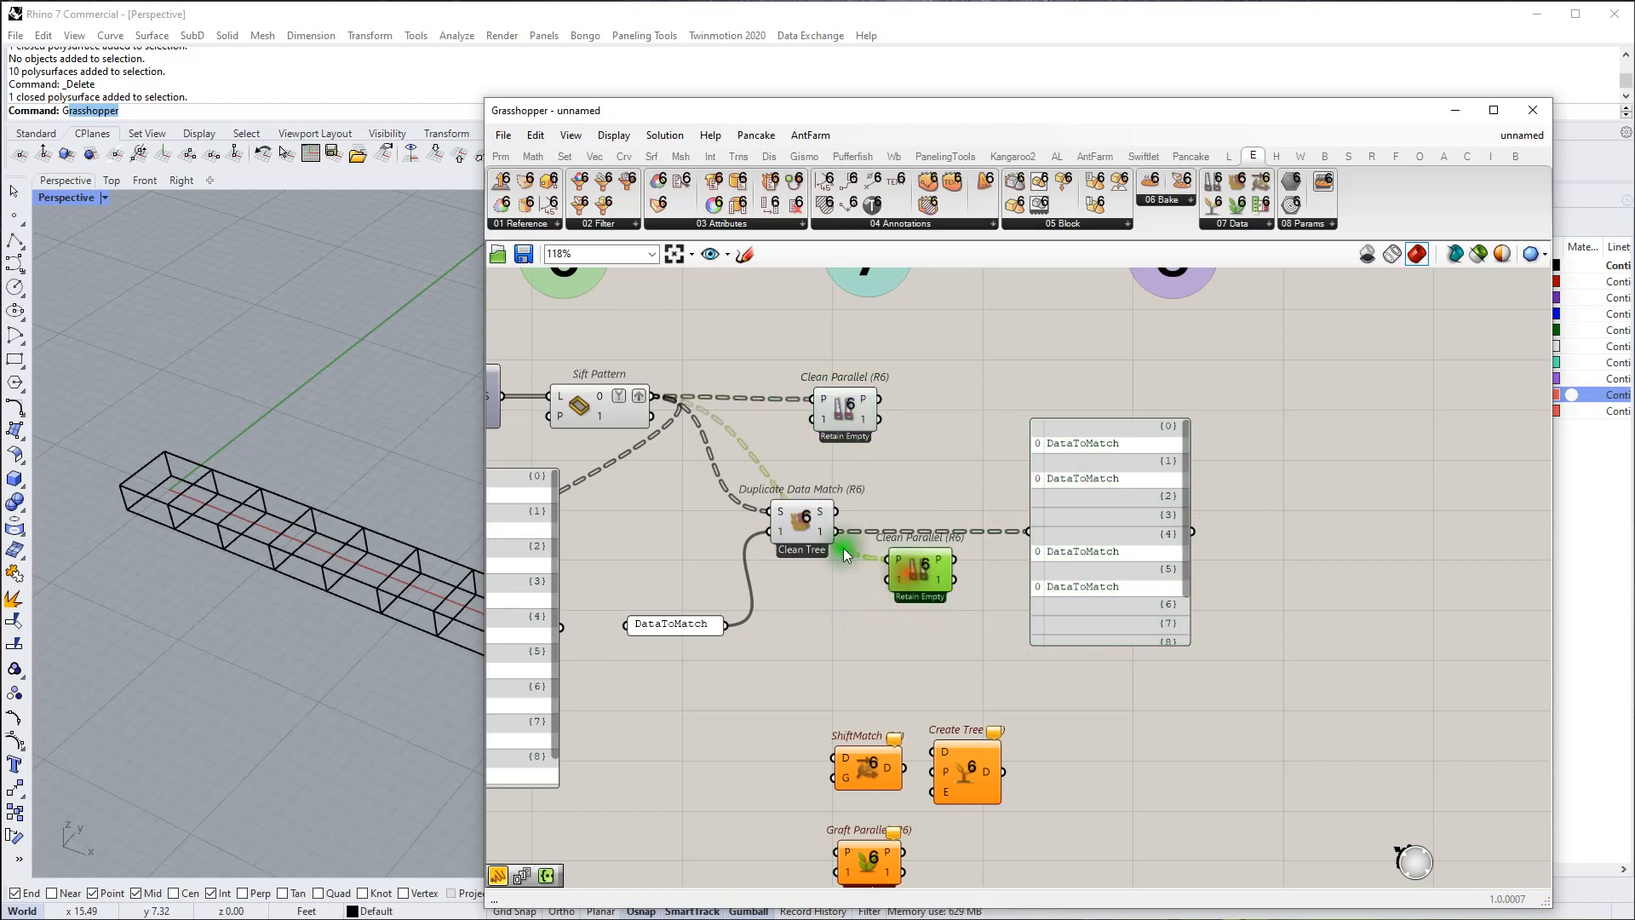
drag(847, 543, 891, 559)
Step: Set the copied Clean Parallel to remove empty branches and connect its P output to the results panel
right_click(924, 569)
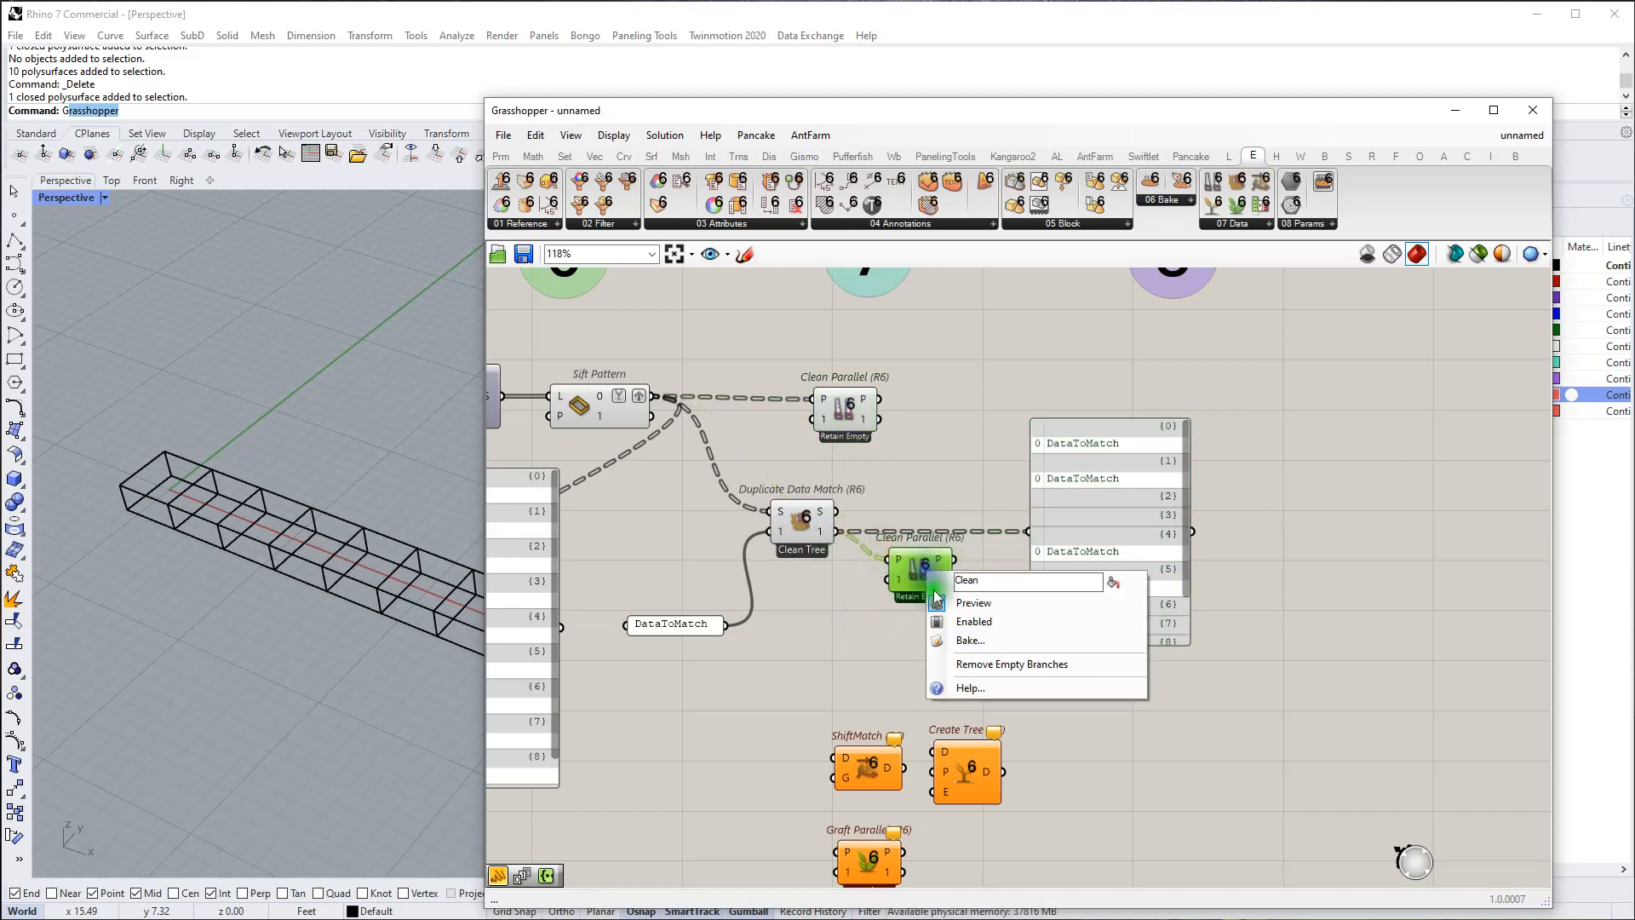
click(1012, 665)
drag(953, 562, 1115, 579)
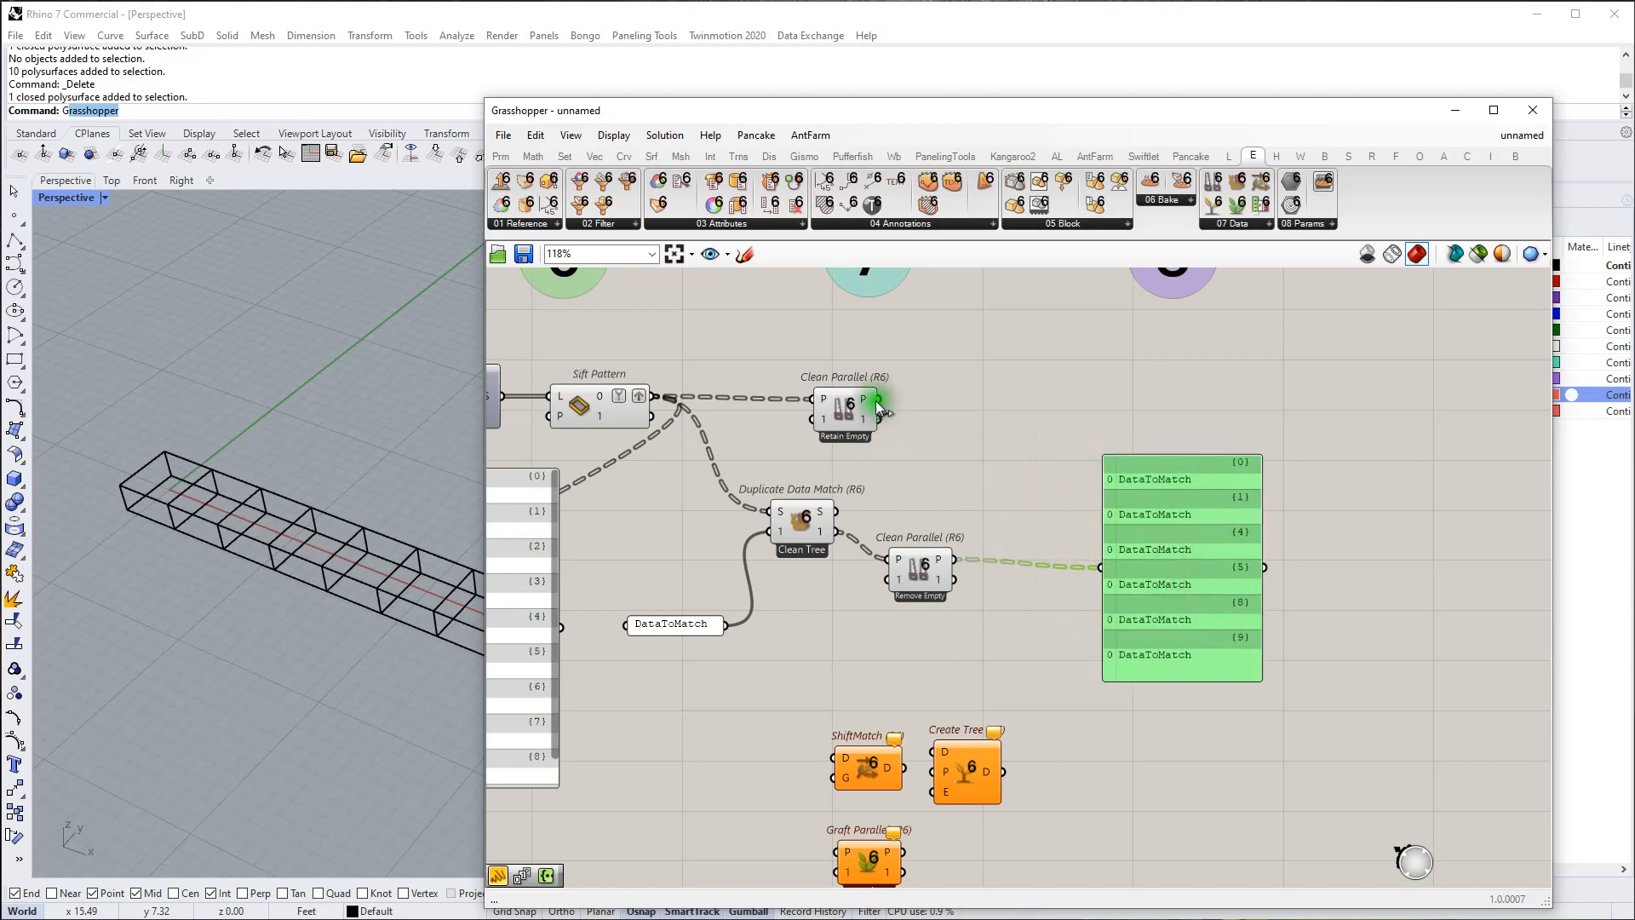
Step: Copy the results panel for the original Clean Parallel's P output and set that component to remove empty branches
alt+drag(1213, 568, 1063, 392)
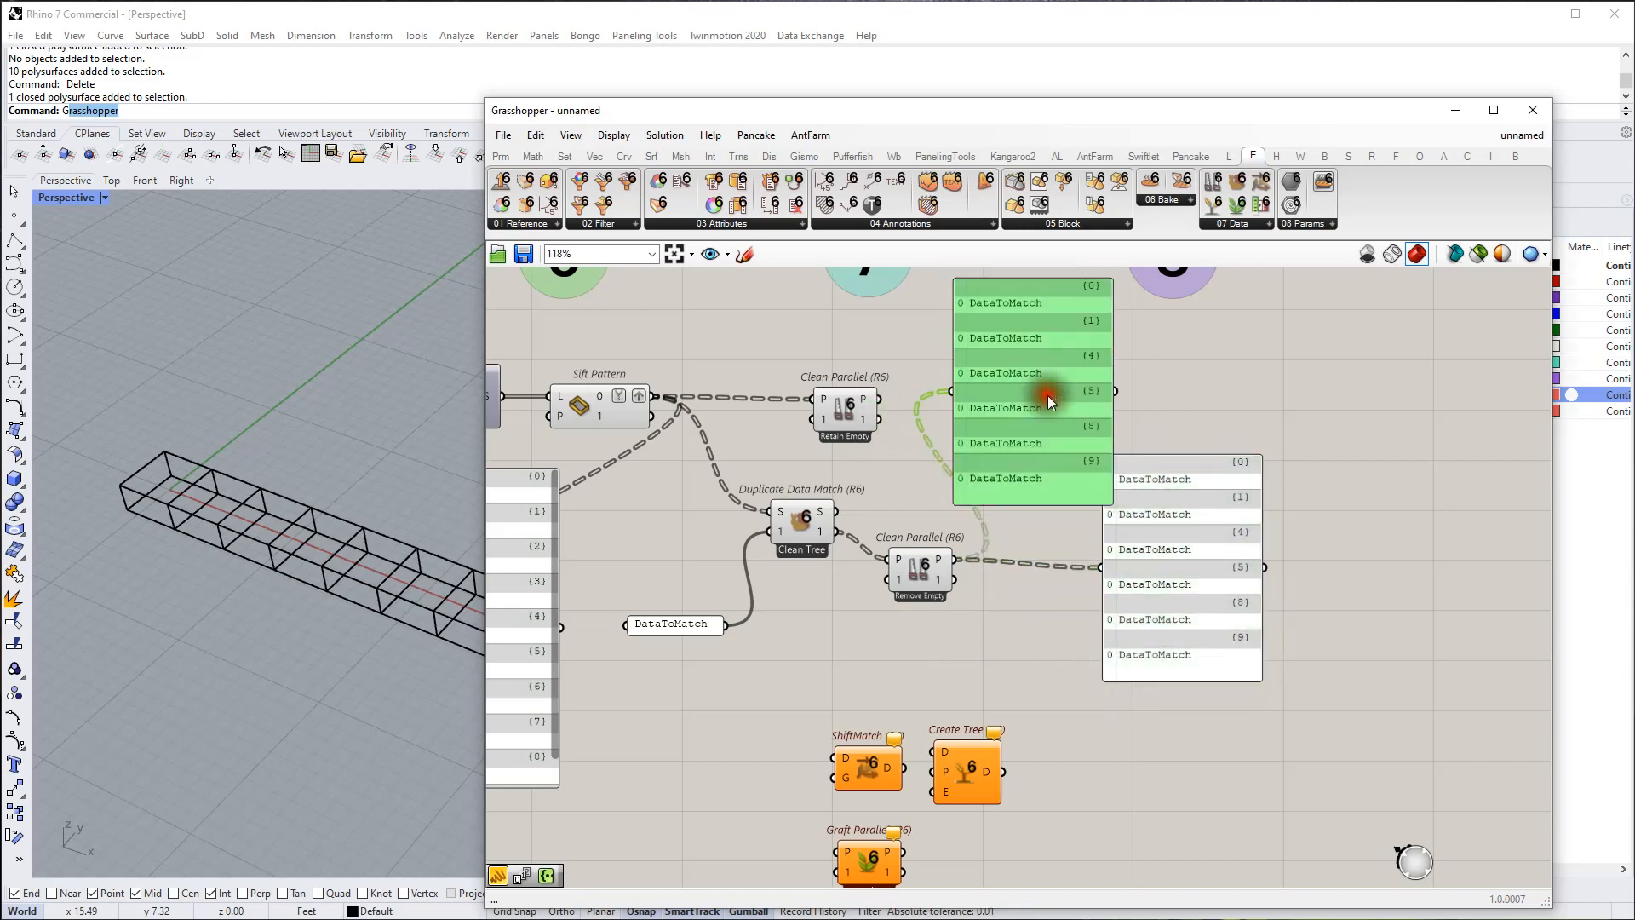
drag(870, 399, 950, 392)
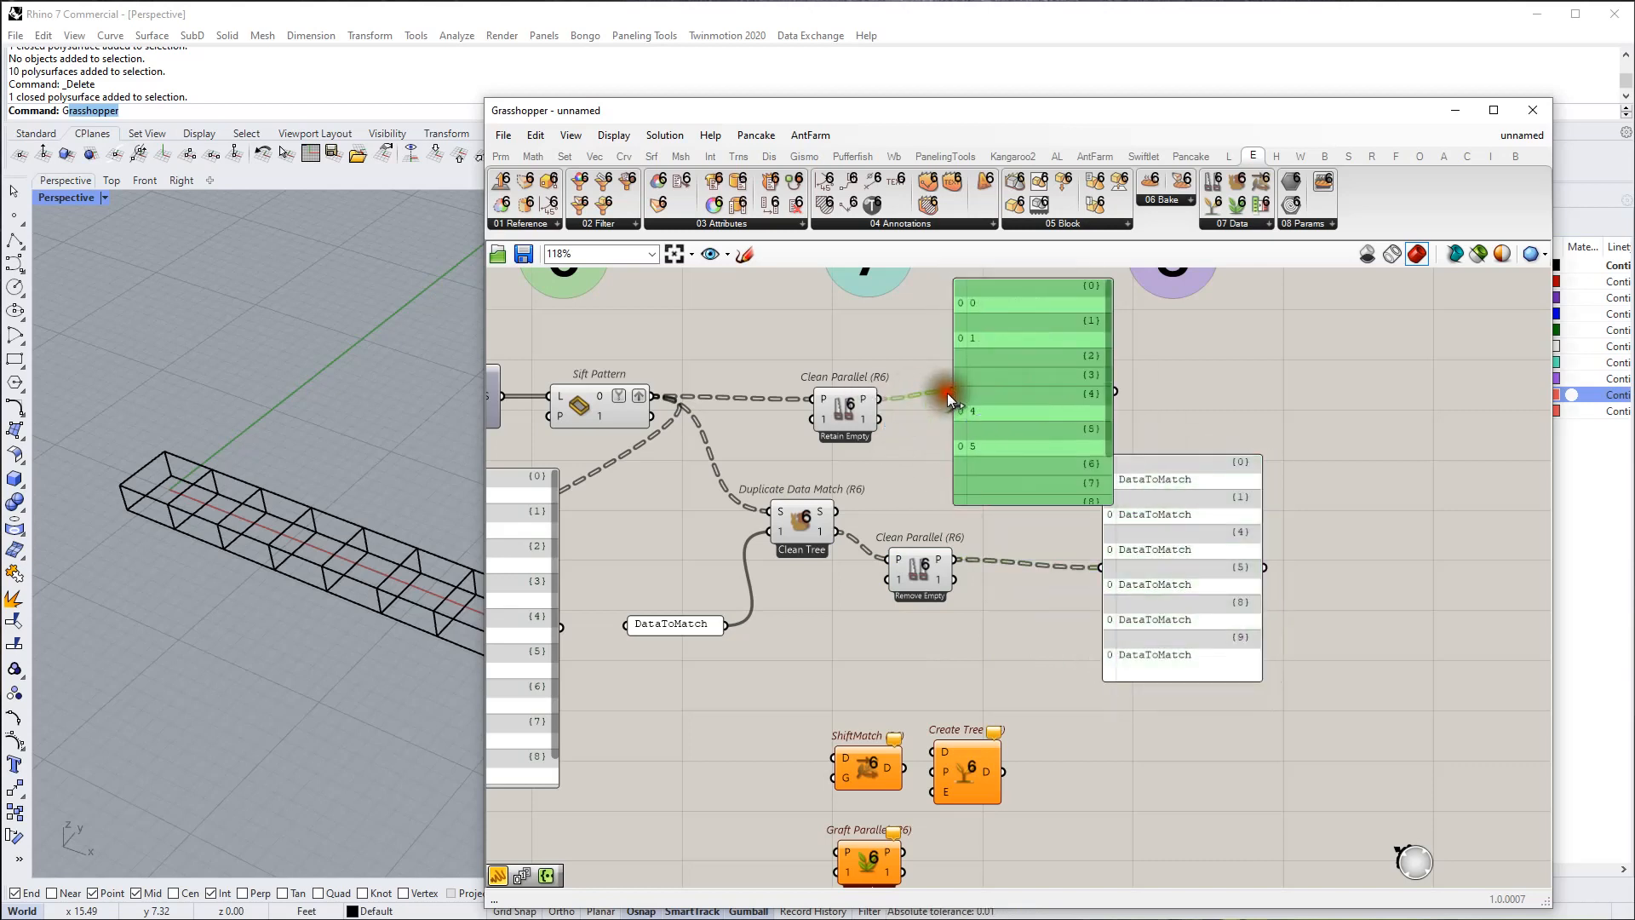
right_click(861, 402)
click(915, 500)
Step: Spread the two results panels apart and place the DataToMatch panel directly beside Duplicate Data Match's inputs
drag(1054, 444, 1087, 445)
drag(1178, 546, 1275, 520)
right_drag(1210, 561, 1187, 528)
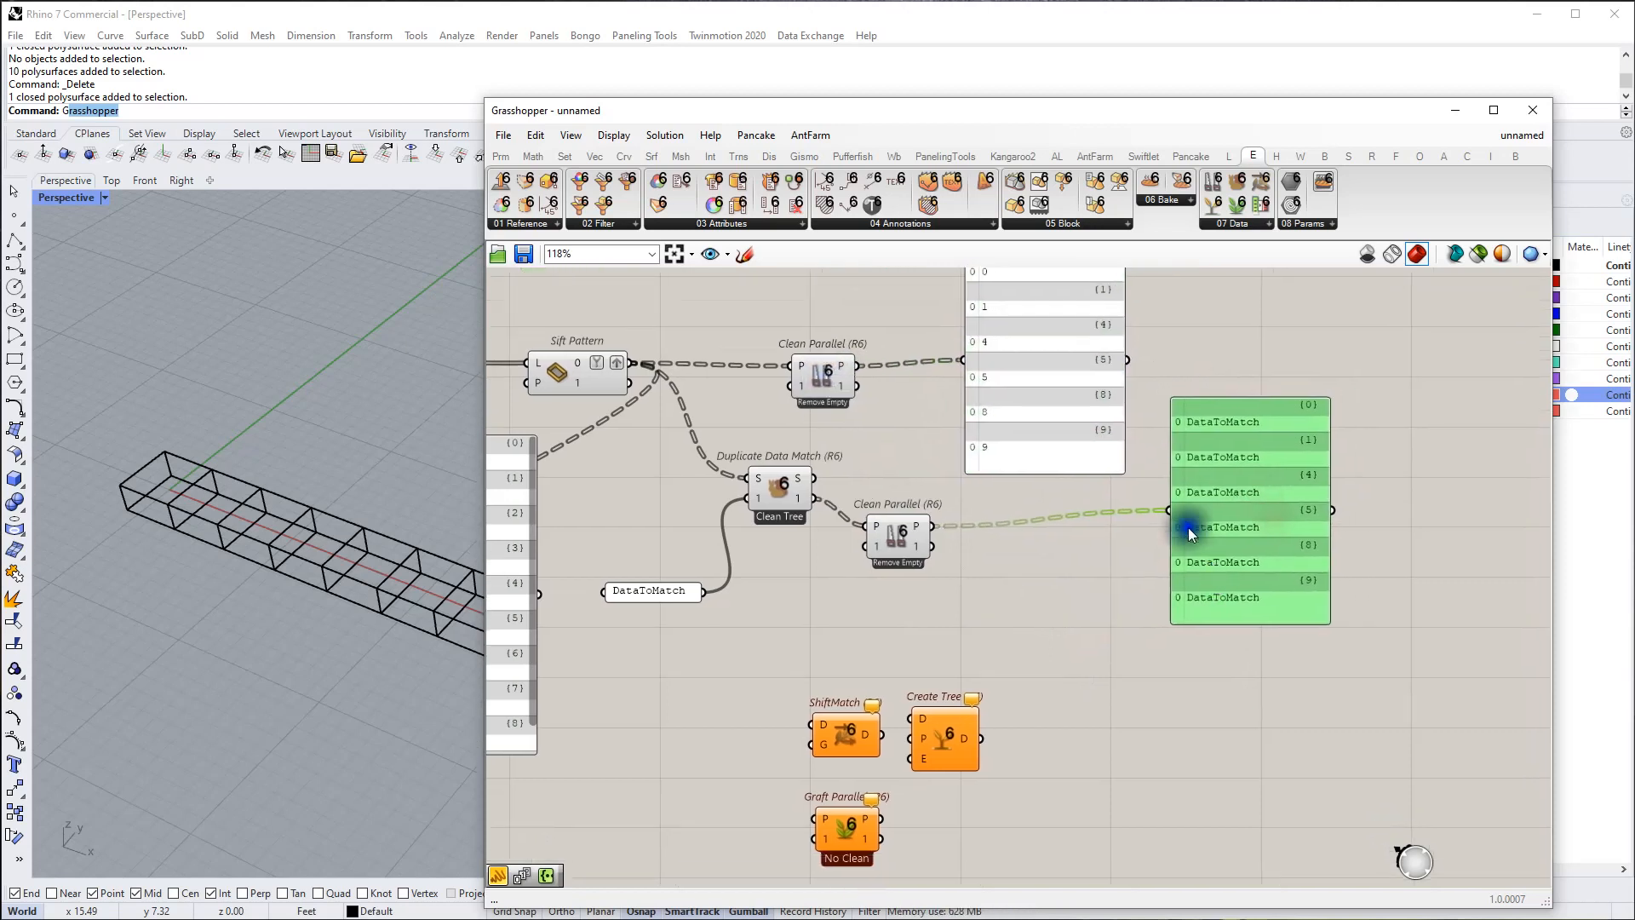
scroll(1132, 513, down, 1)
right_drag(997, 521, 1076, 533)
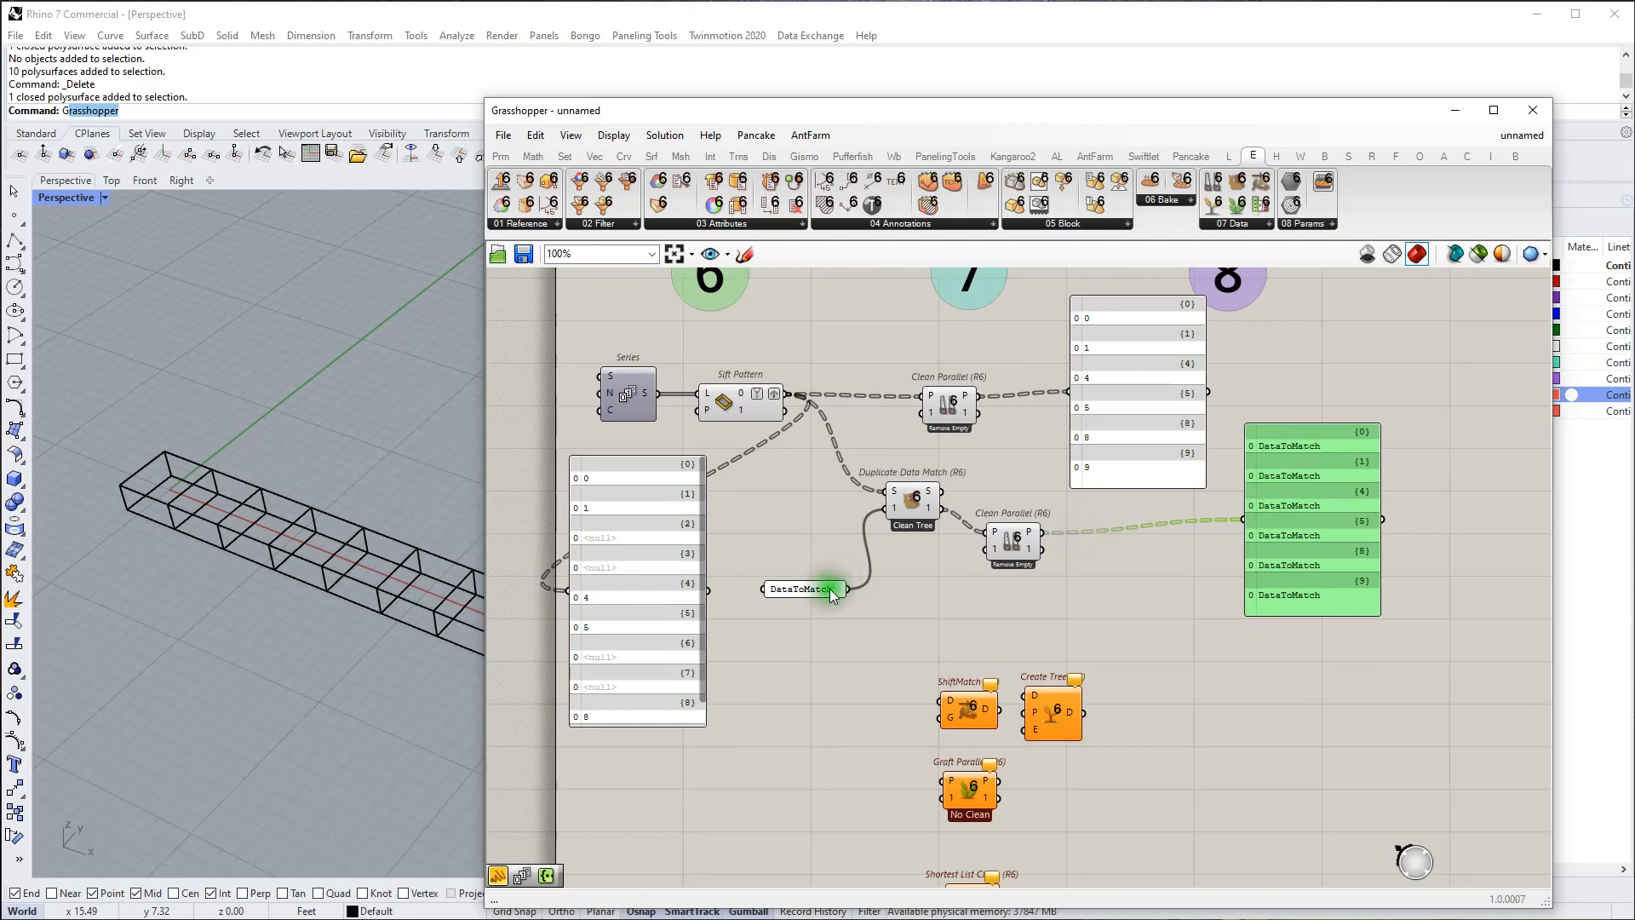
drag(833, 594, 848, 515)
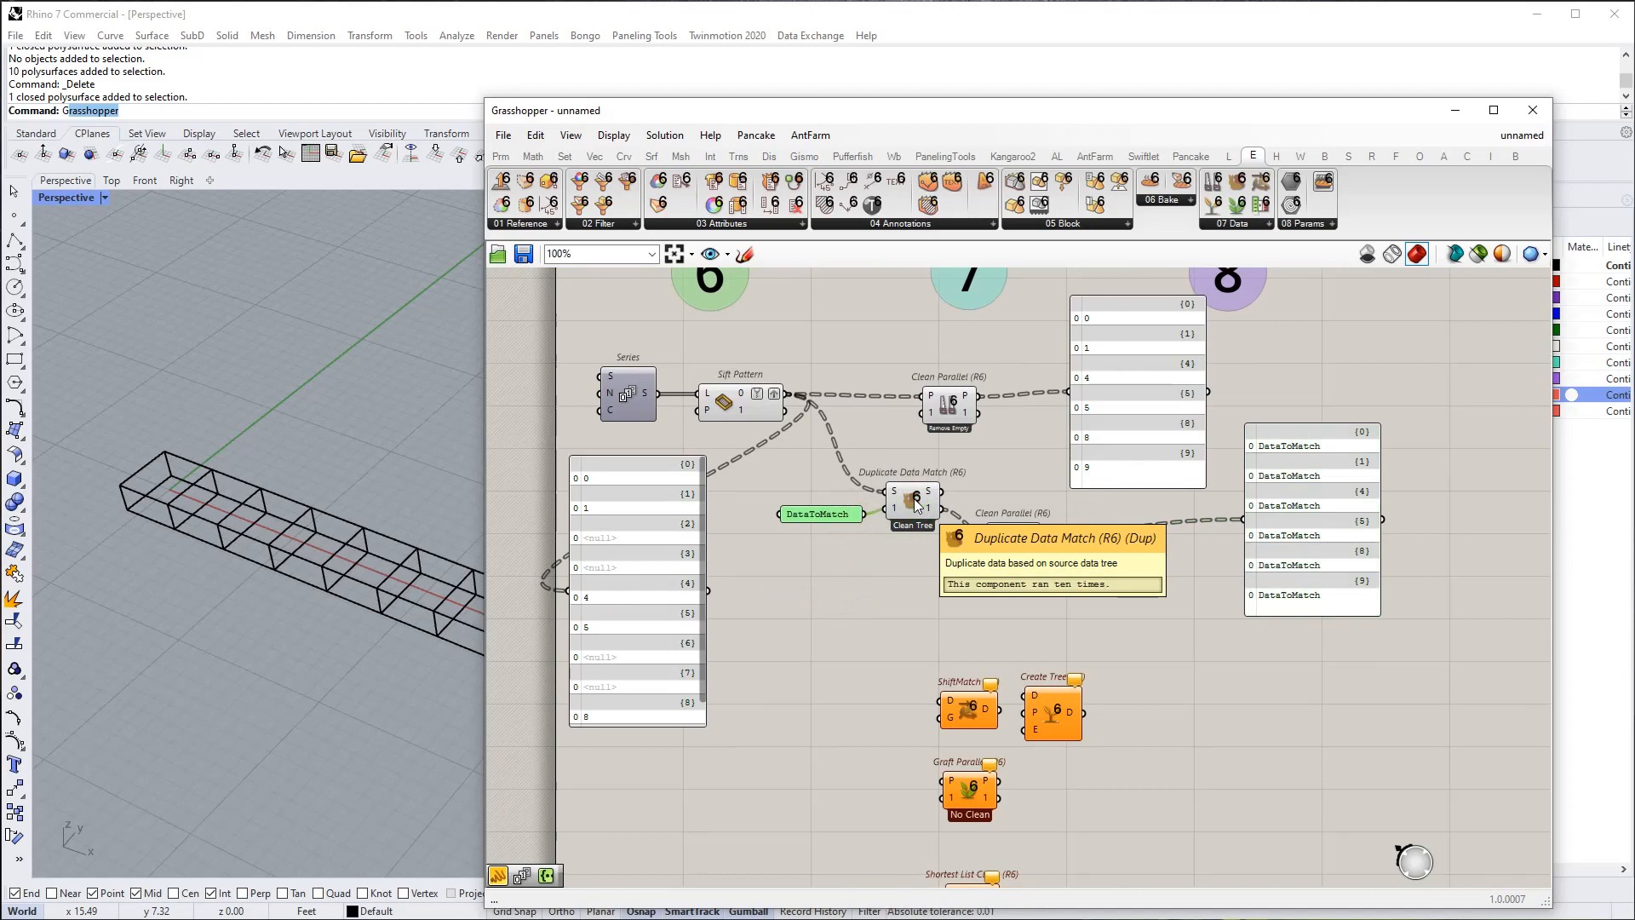
Step: Review the Remove Empty Branches option of the original Clean Parallel without changing it
scroll(943, 407, up, 3)
right_click(944, 407)
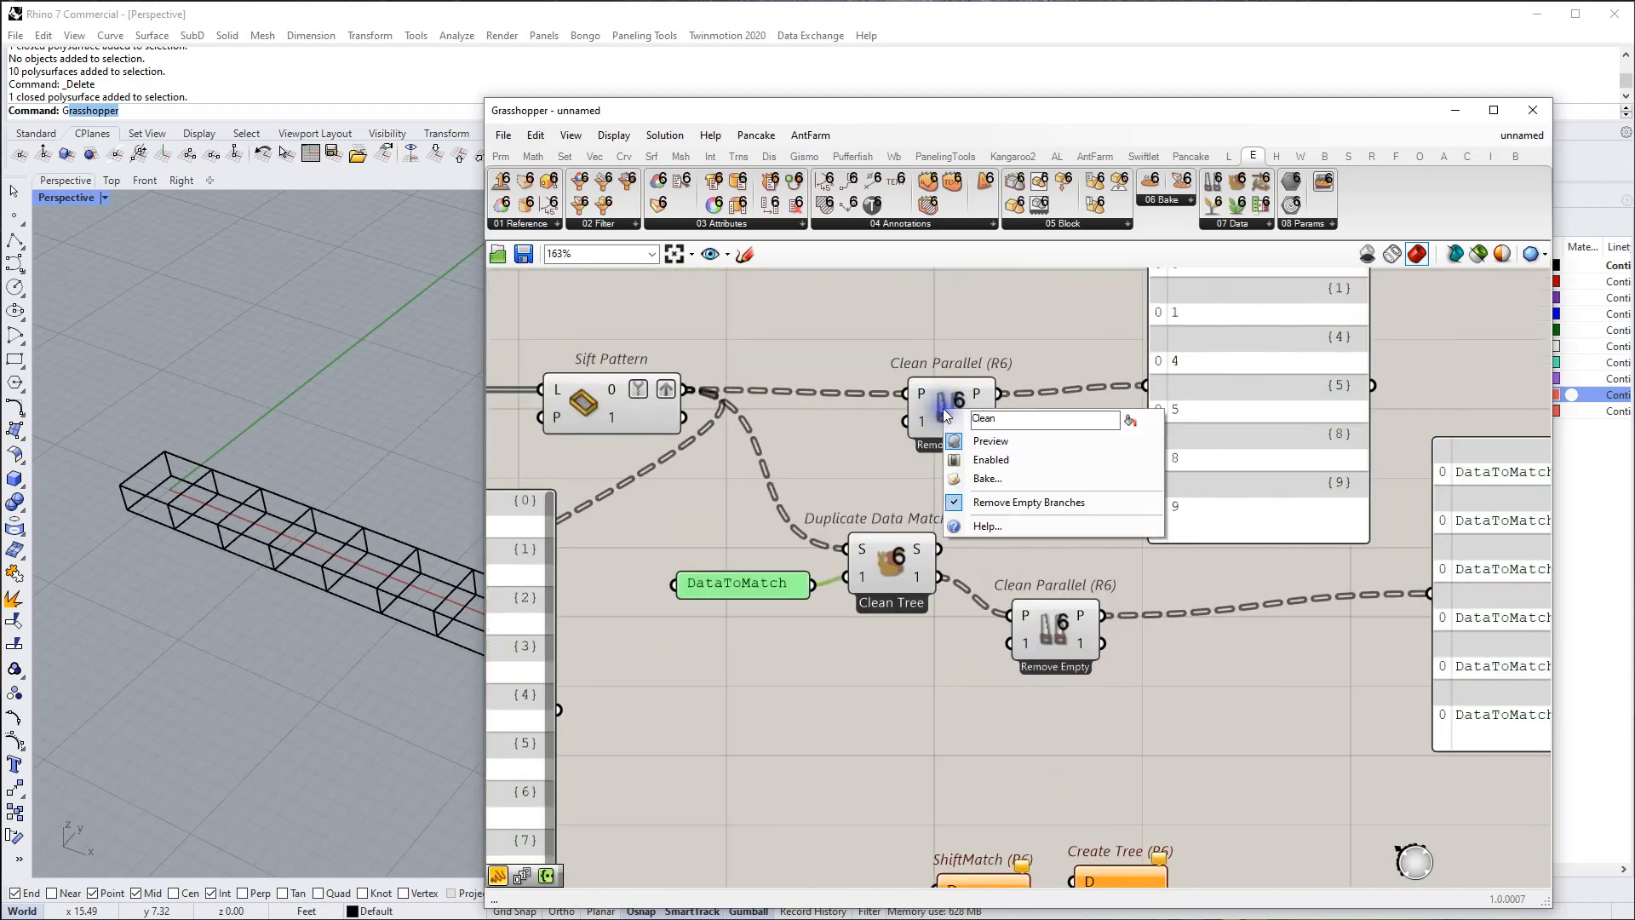
key(Escape)
scroll(945, 425, down, 3)
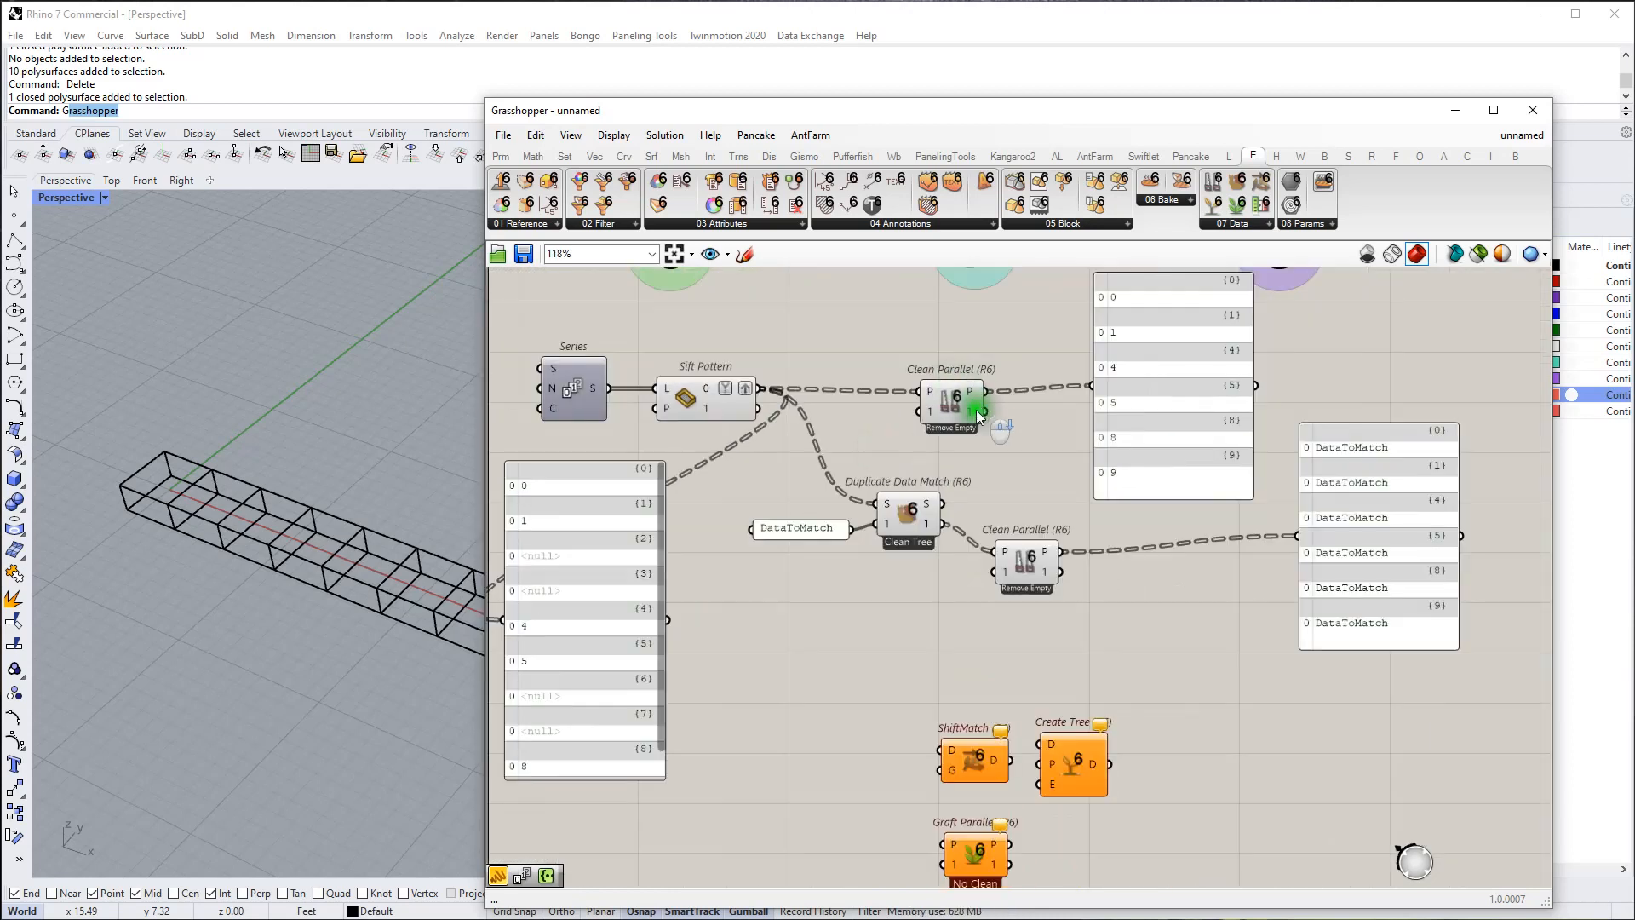
Step: Move Create Tree up to the lower right of the copied Clean Parallel and ShiftMatch to the right of Graft Parallel
right_drag(968, 519, 893, 413)
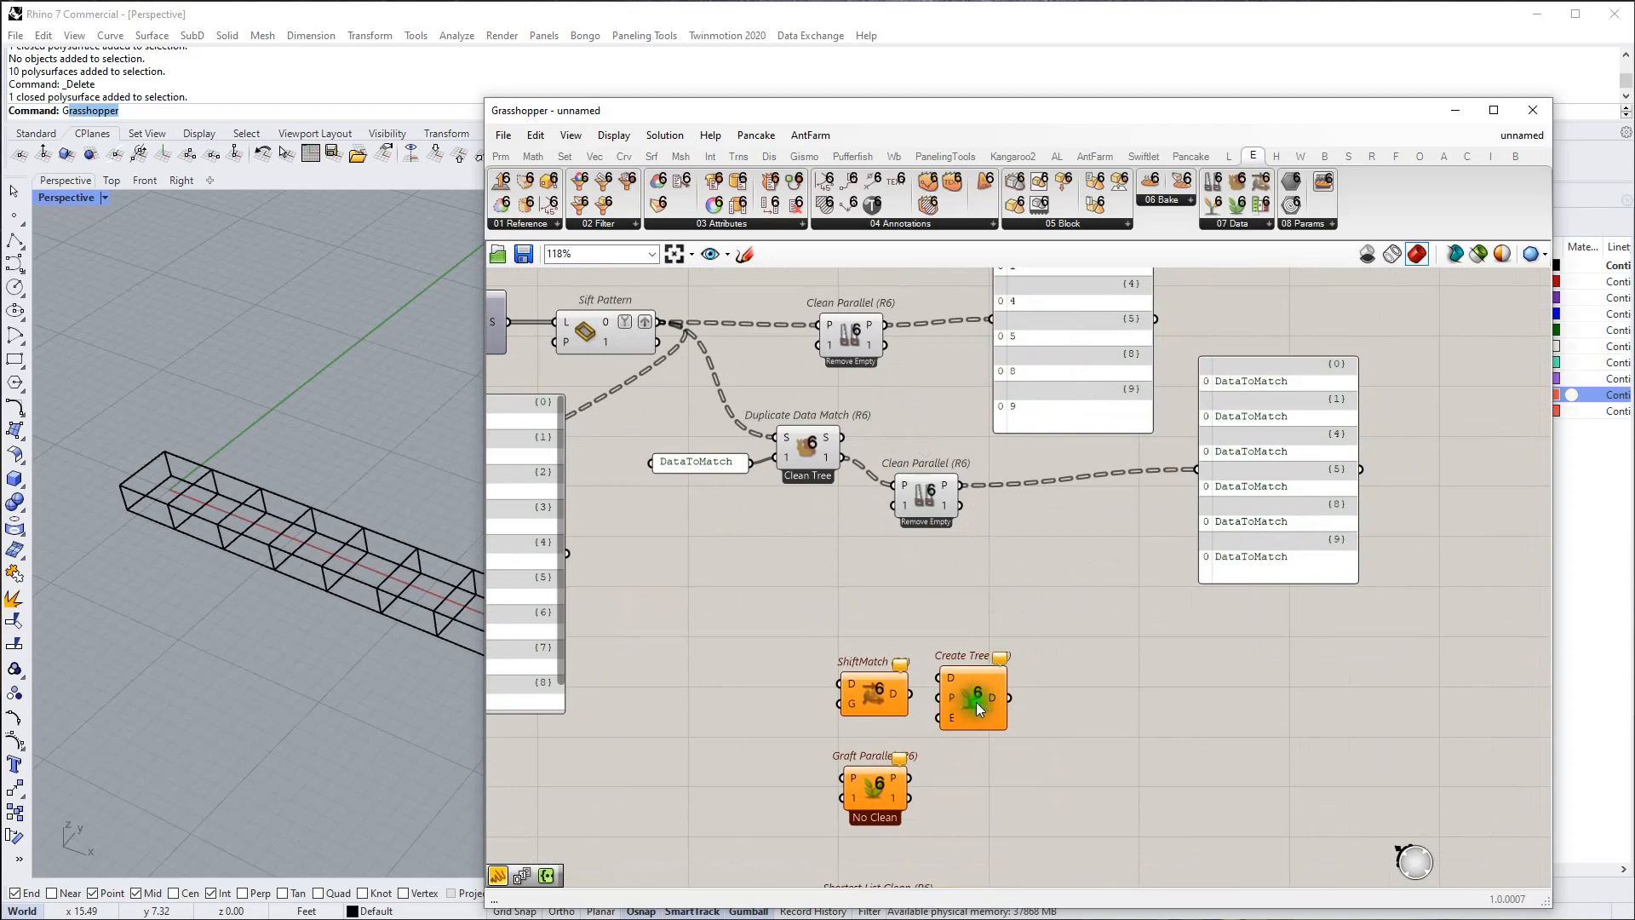
drag(978, 703, 979, 612)
scroll(979, 611, down, 1)
drag(886, 689, 1002, 795)
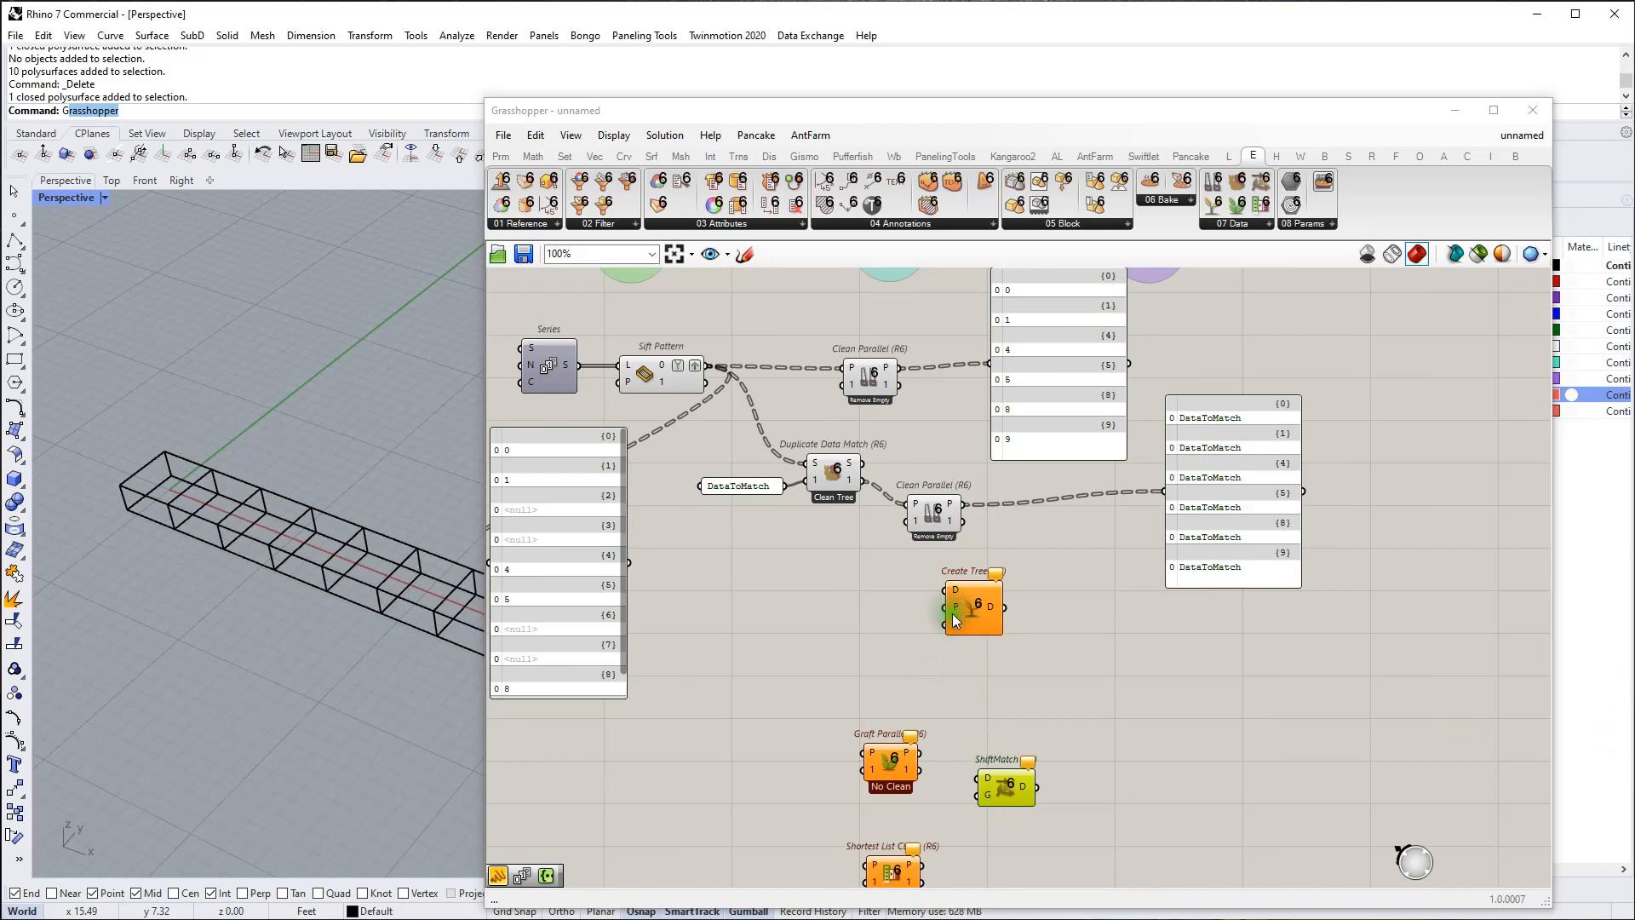
drag(983, 604, 1075, 621)
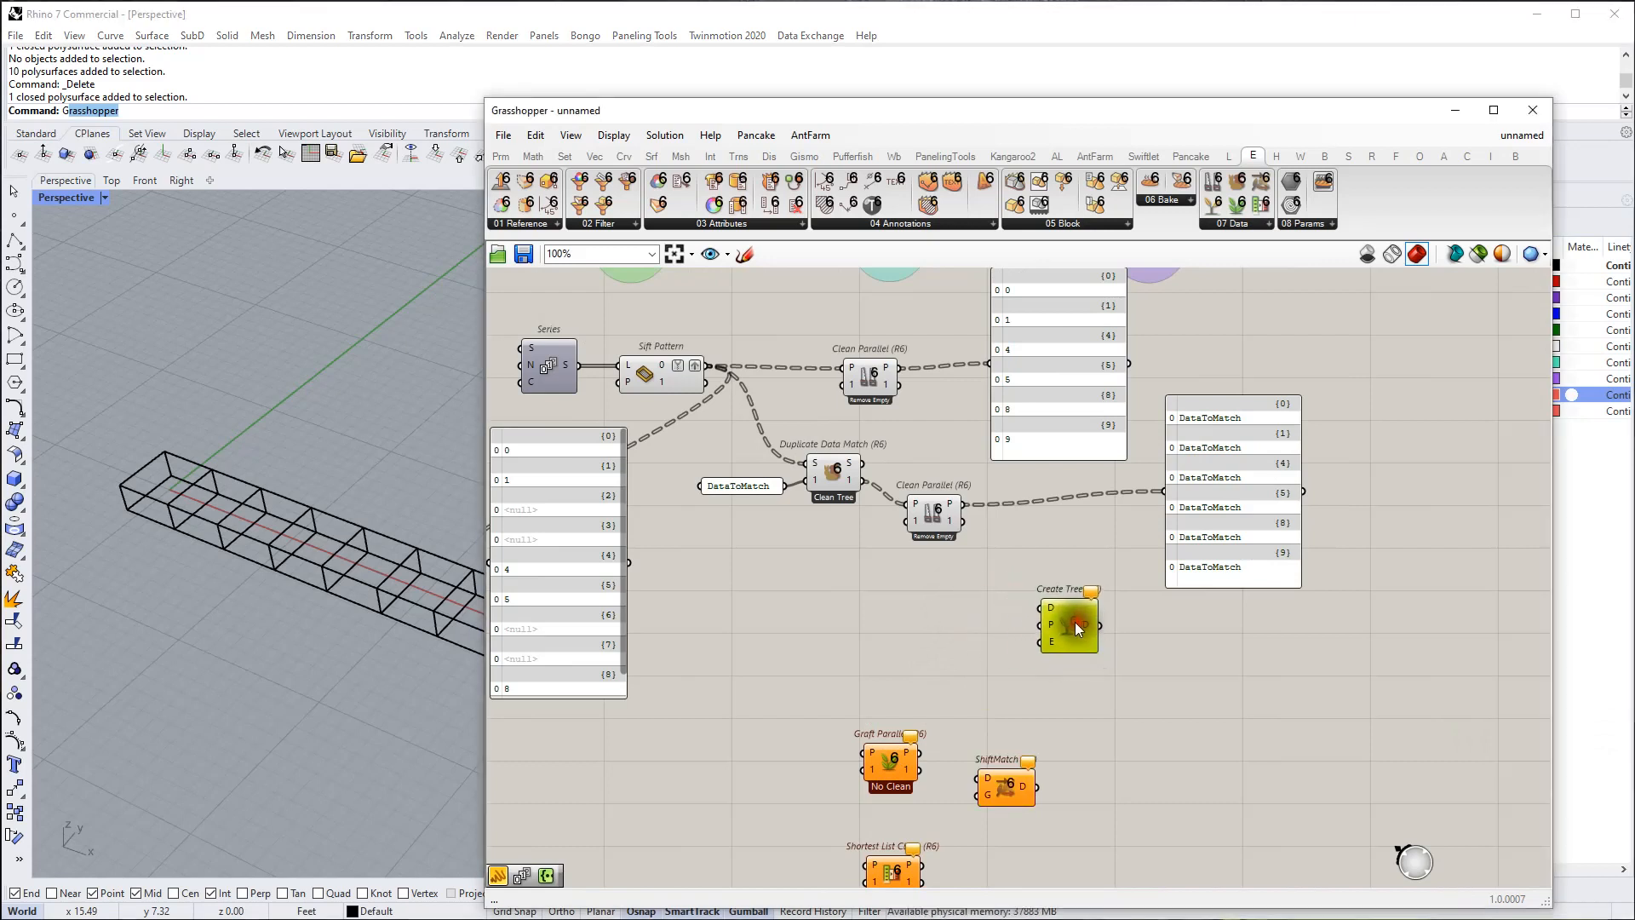
Step: Move the DataToMatch panel a little farther left of Duplicate Data Match
right_drag(836, 650, 926, 610)
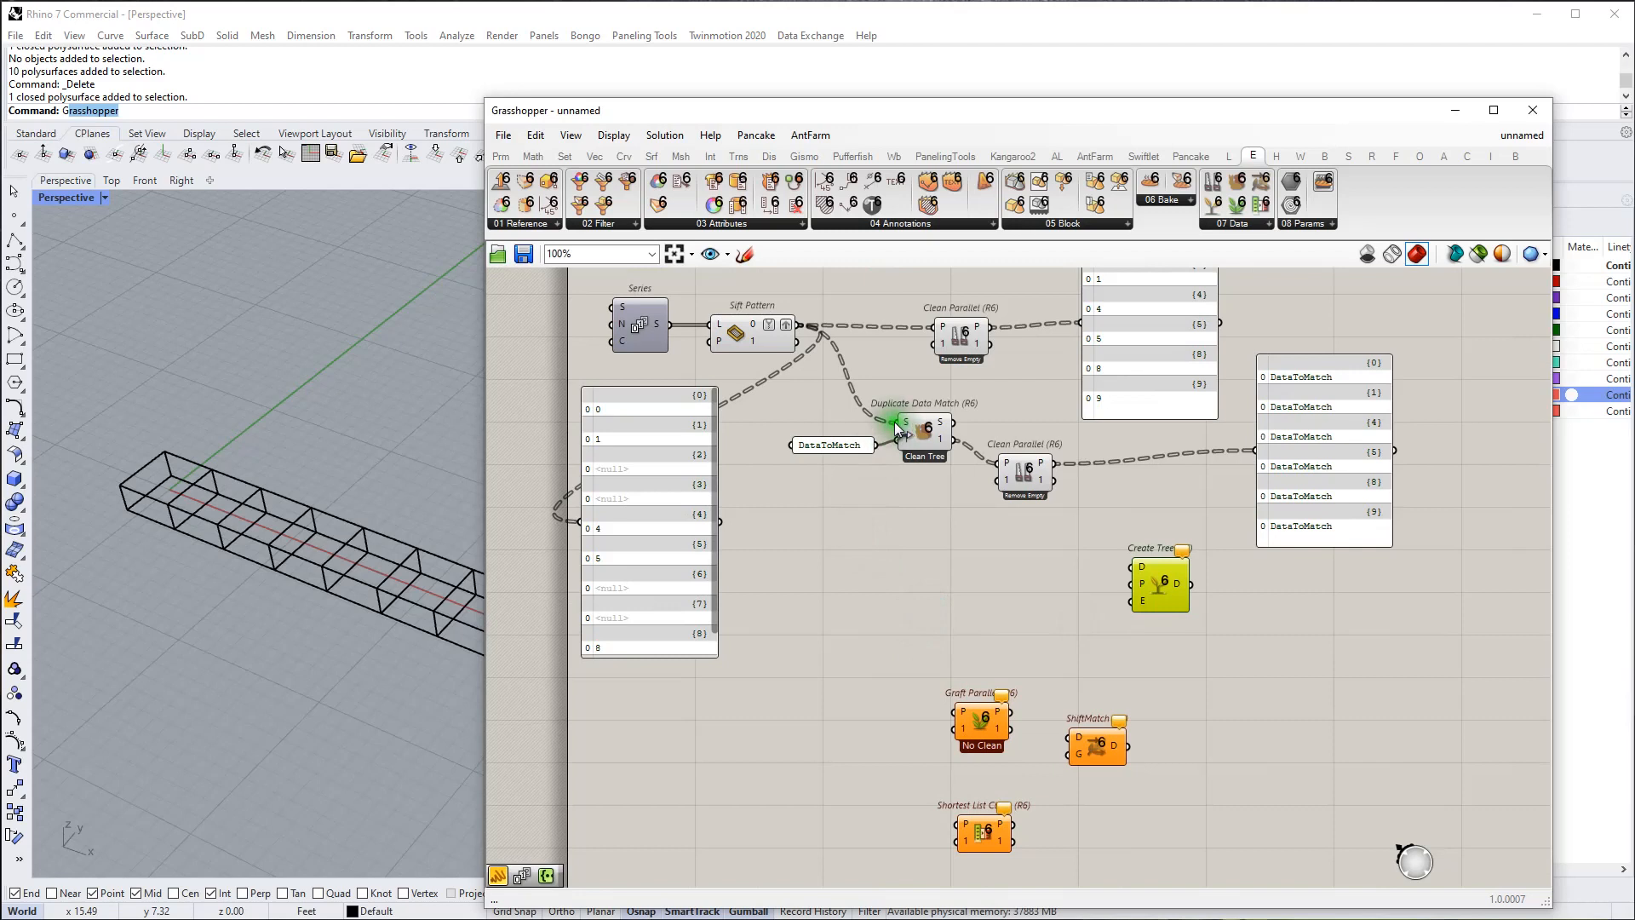
drag(838, 452, 800, 444)
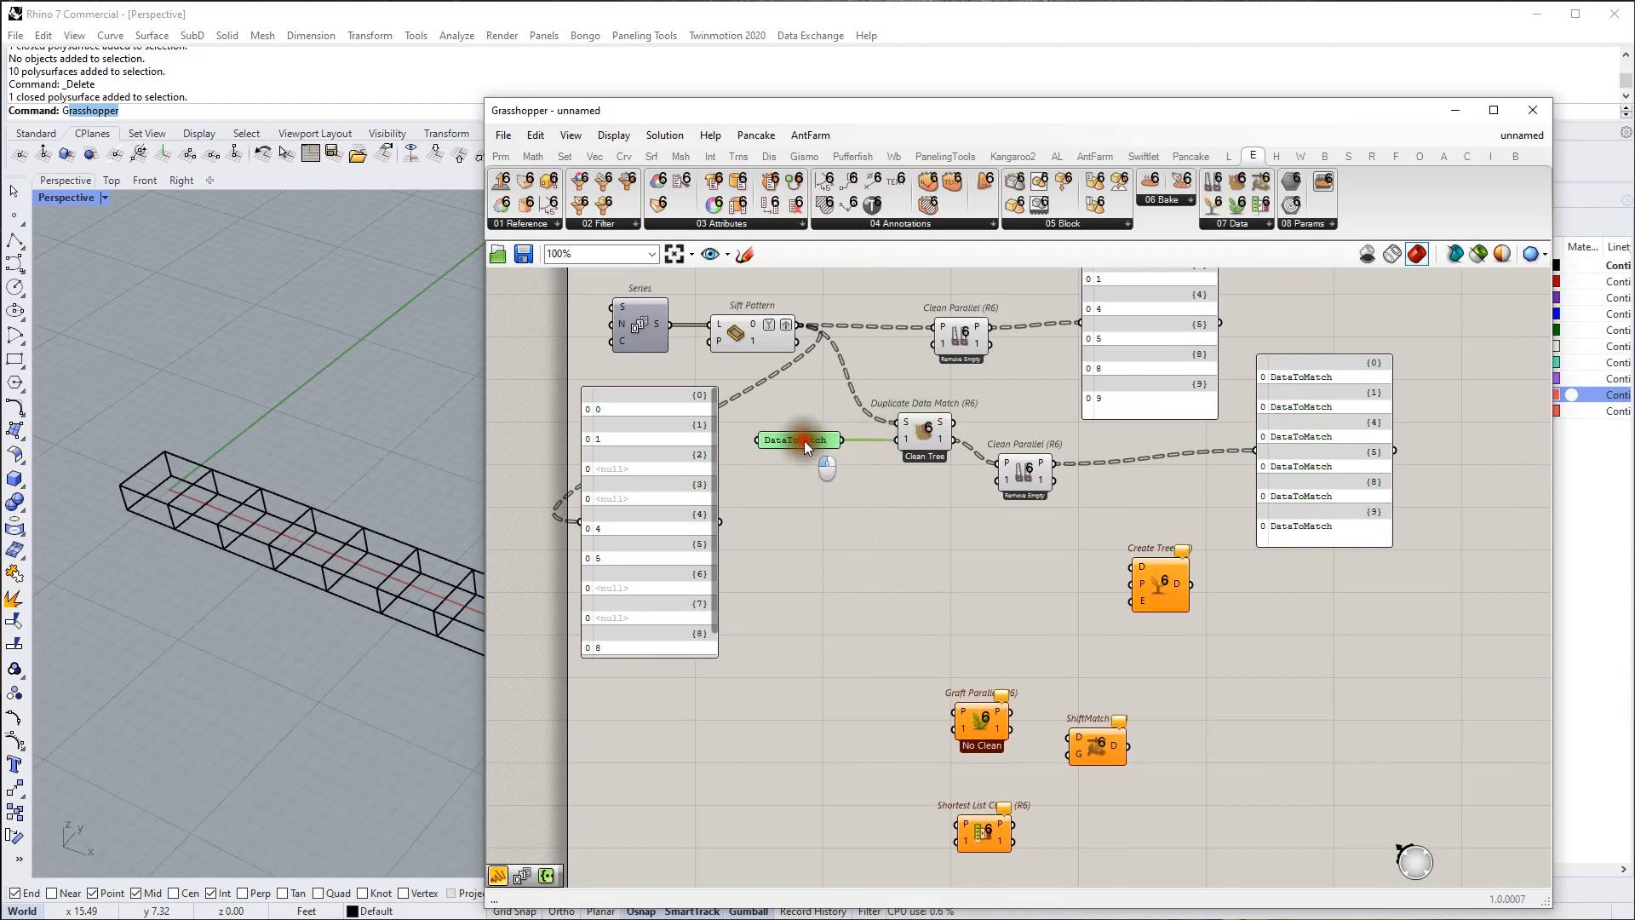
Step: Copy Duplicate Data Match to the space below it and feed its S input from a copy of the Series component
click(917, 430)
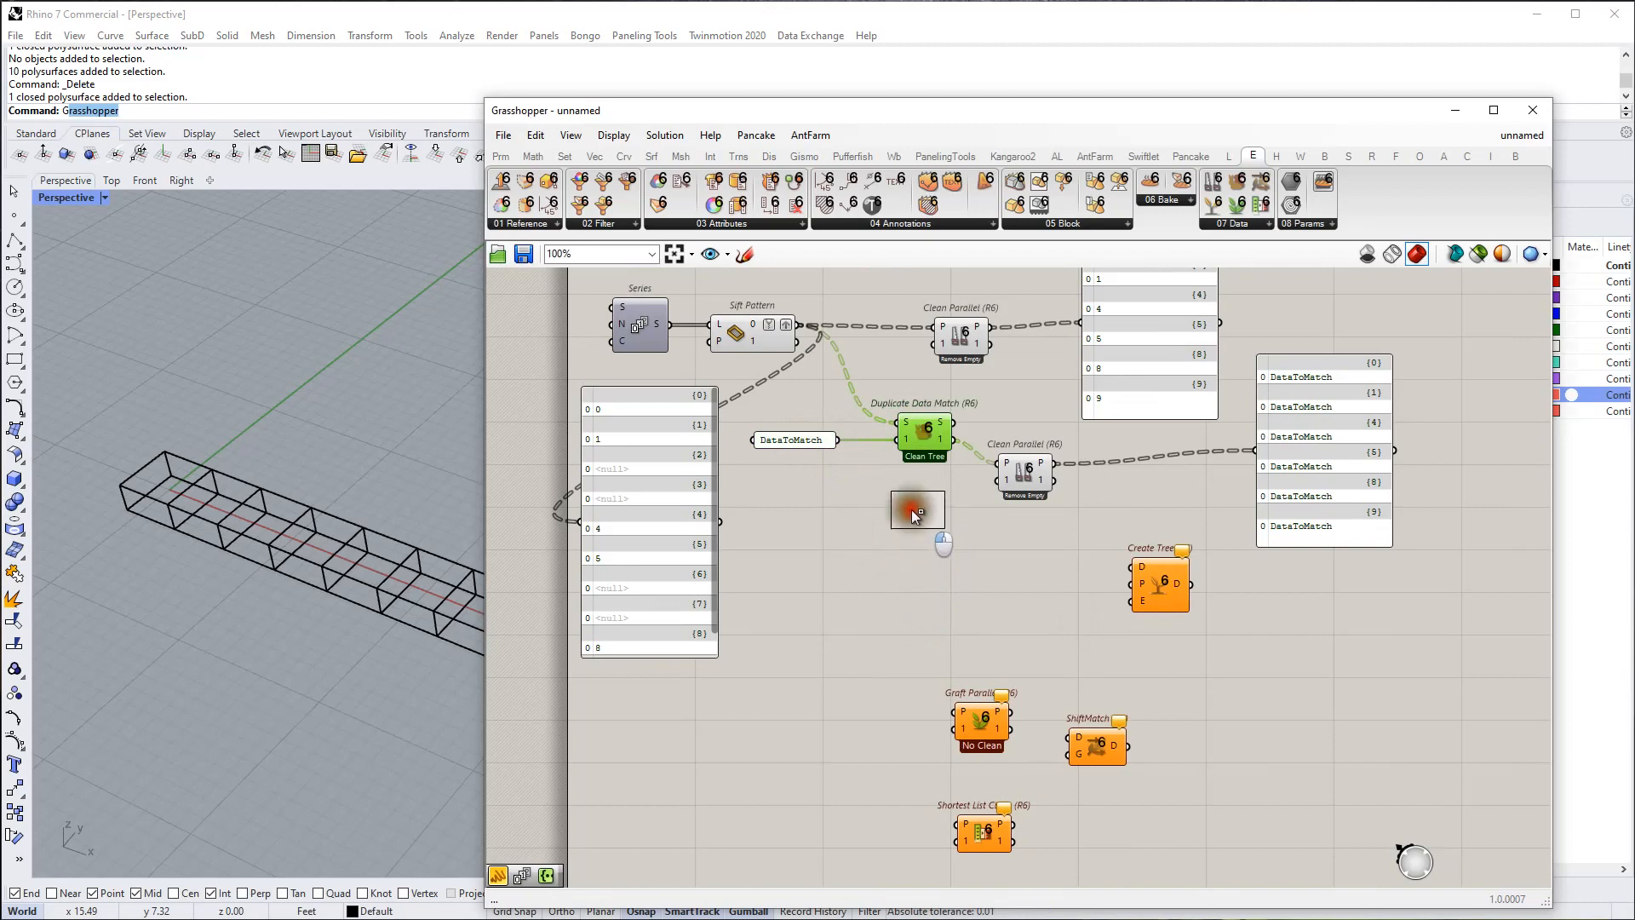
alt+drag(911, 509, 932, 590)
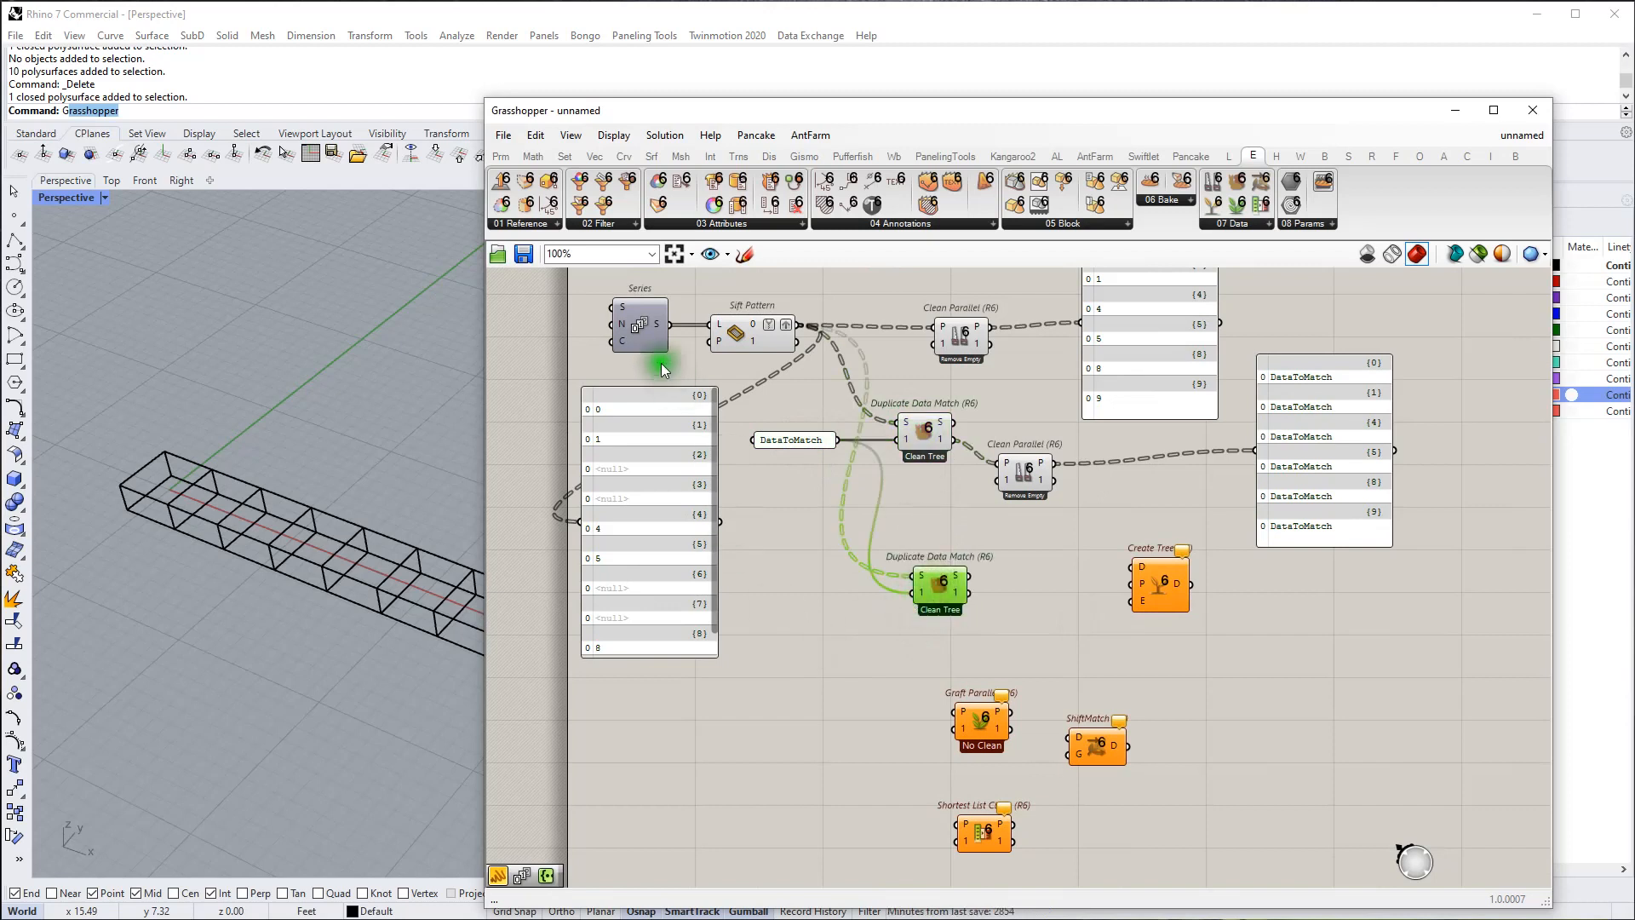
click(649, 333)
alt+drag(855, 576, 923, 570)
Step: Add a Char Sequence component below the copied Series and wire it into input 1 of the copied Duplicate Data Match, replacing DataToMatch
double_click(806, 669)
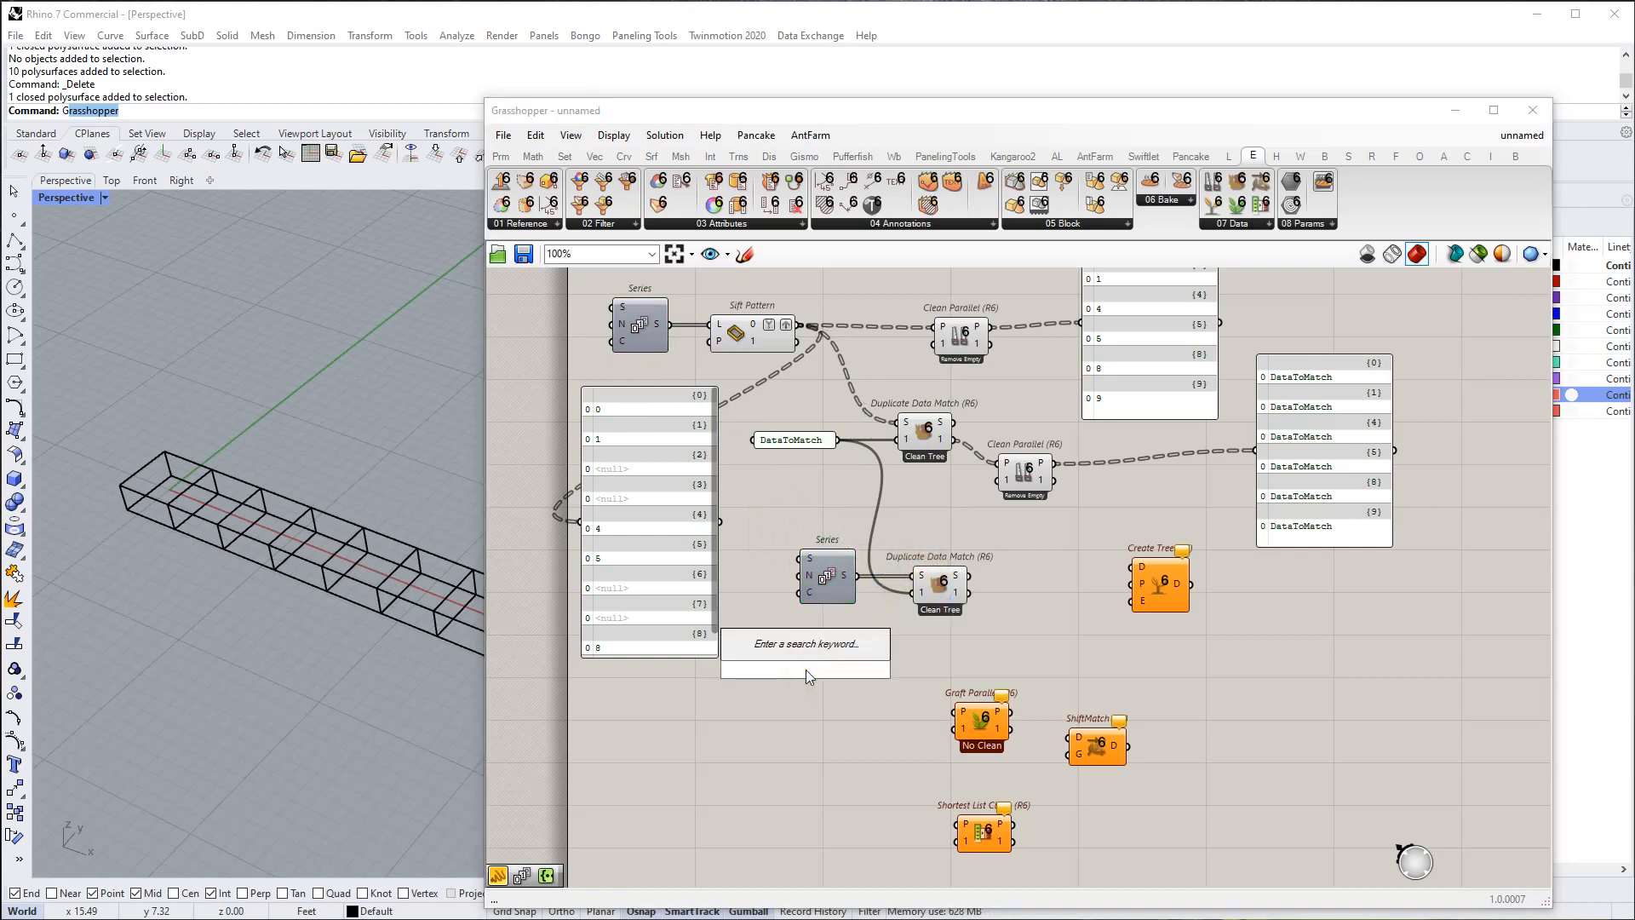
text(char)
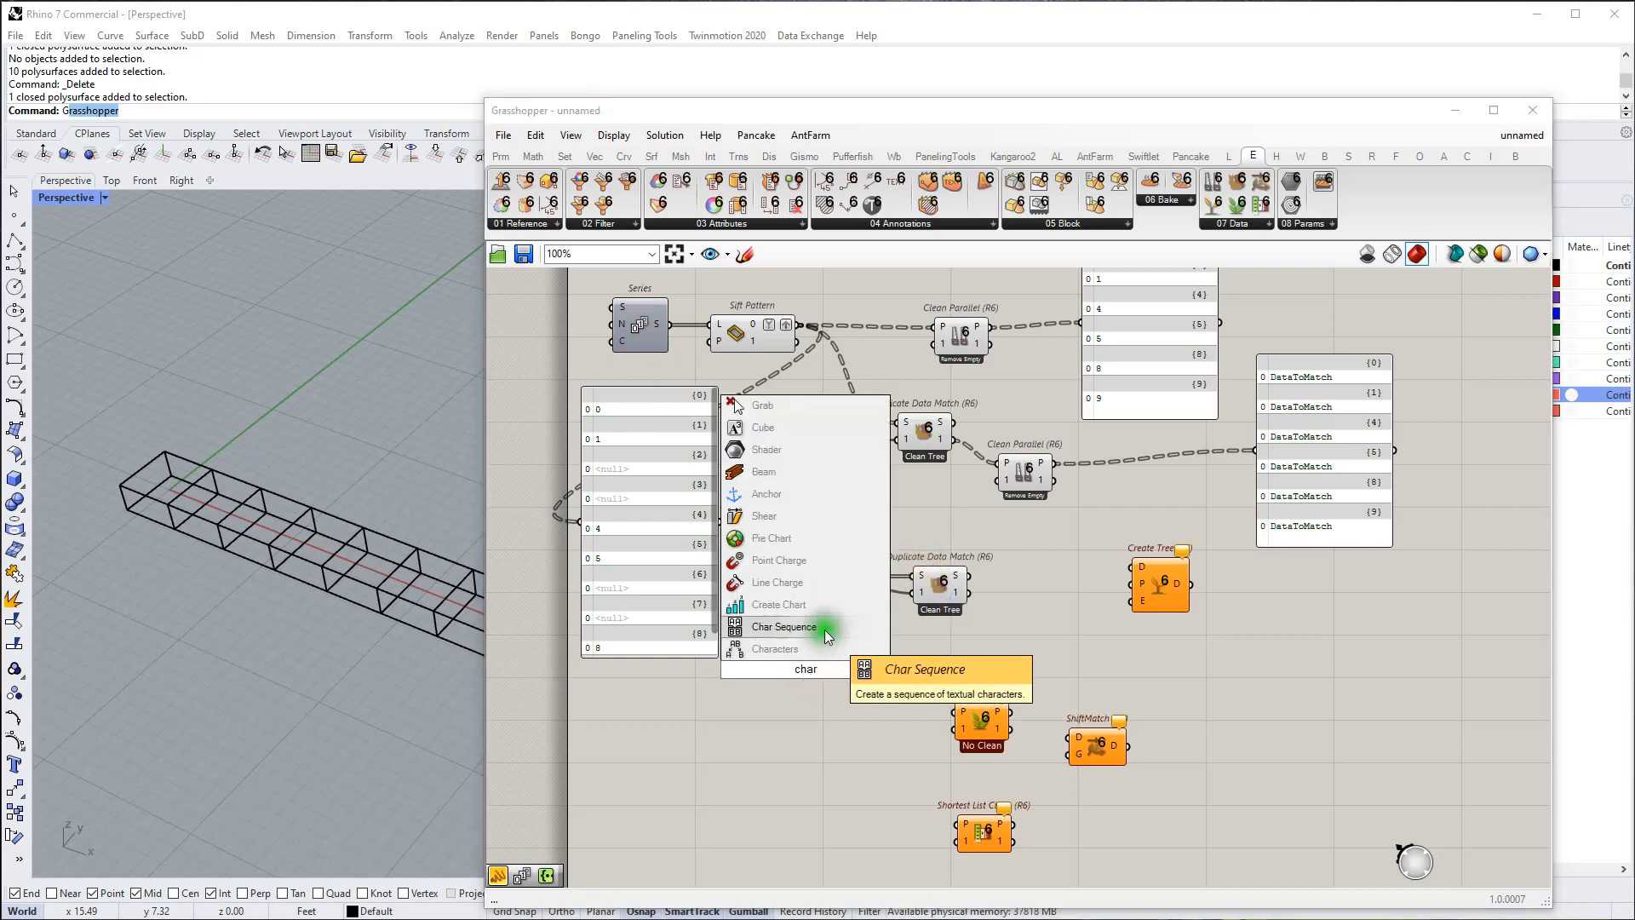
click(824, 630)
drag(833, 669, 909, 595)
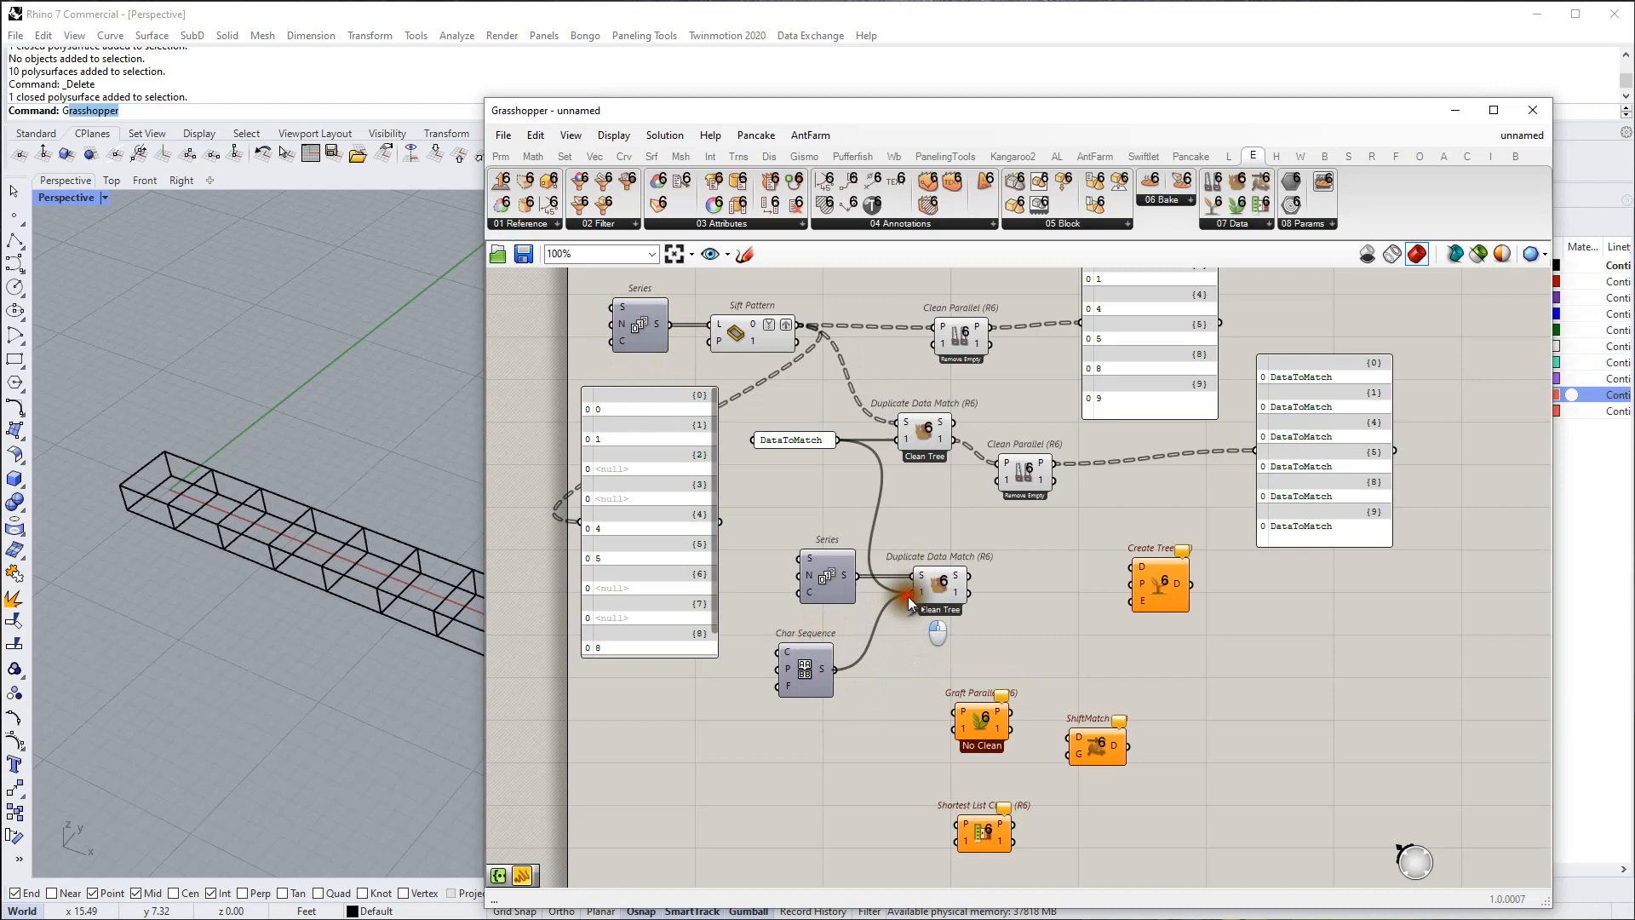
Step: Set the Char Sequence count to 3 with a small panel wired into its C input
click(773, 683)
double_click(744, 660)
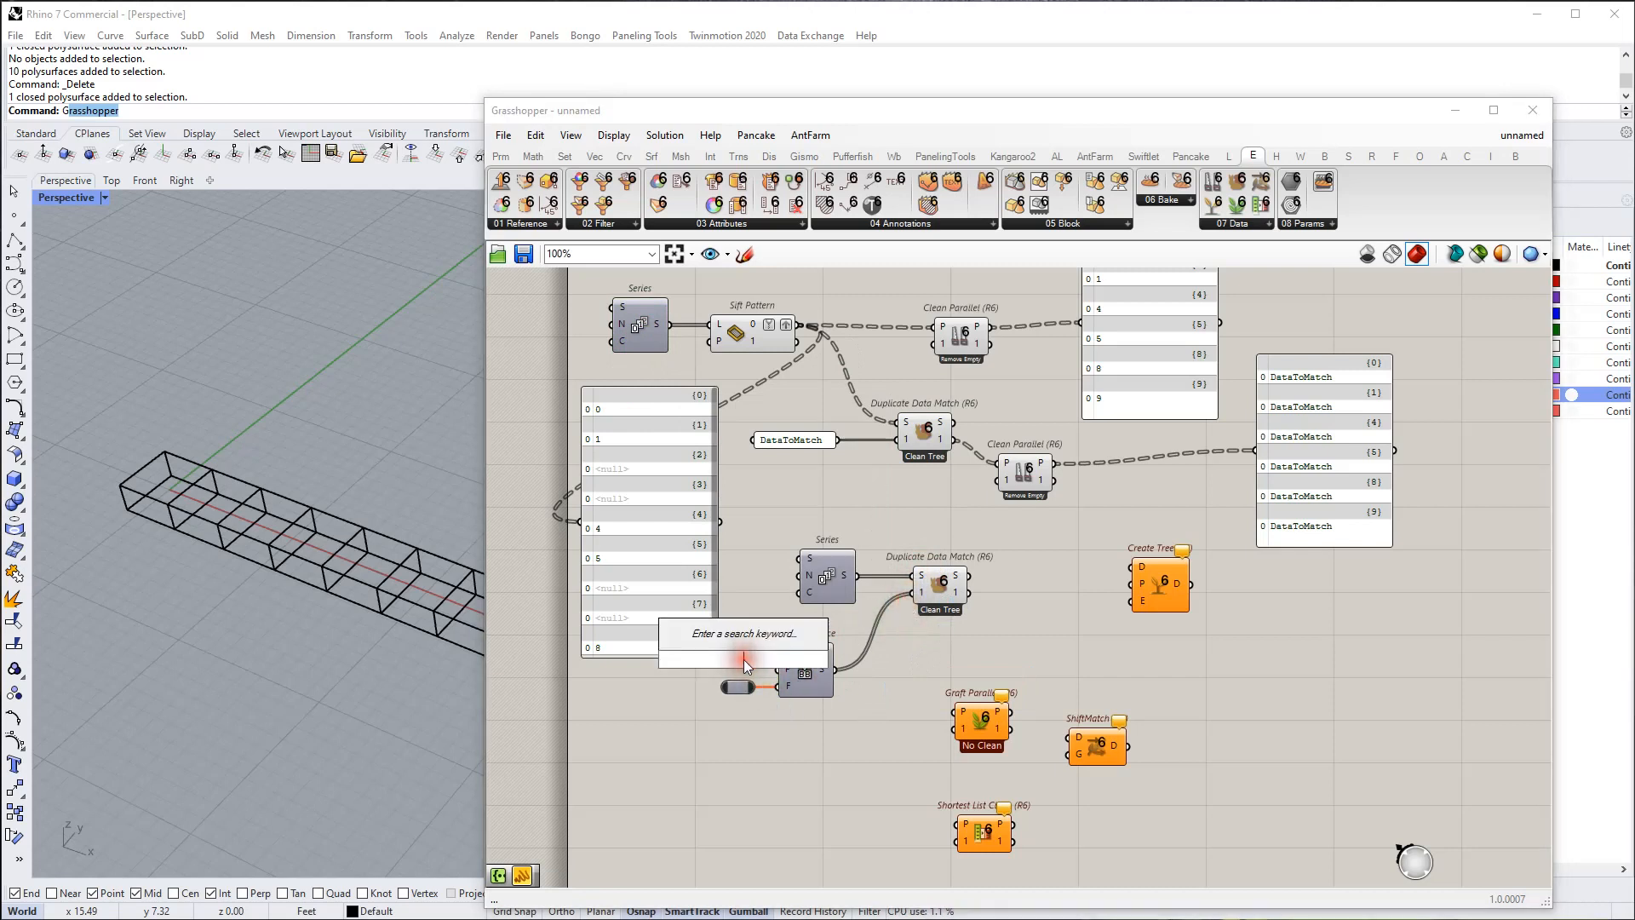
text(3)
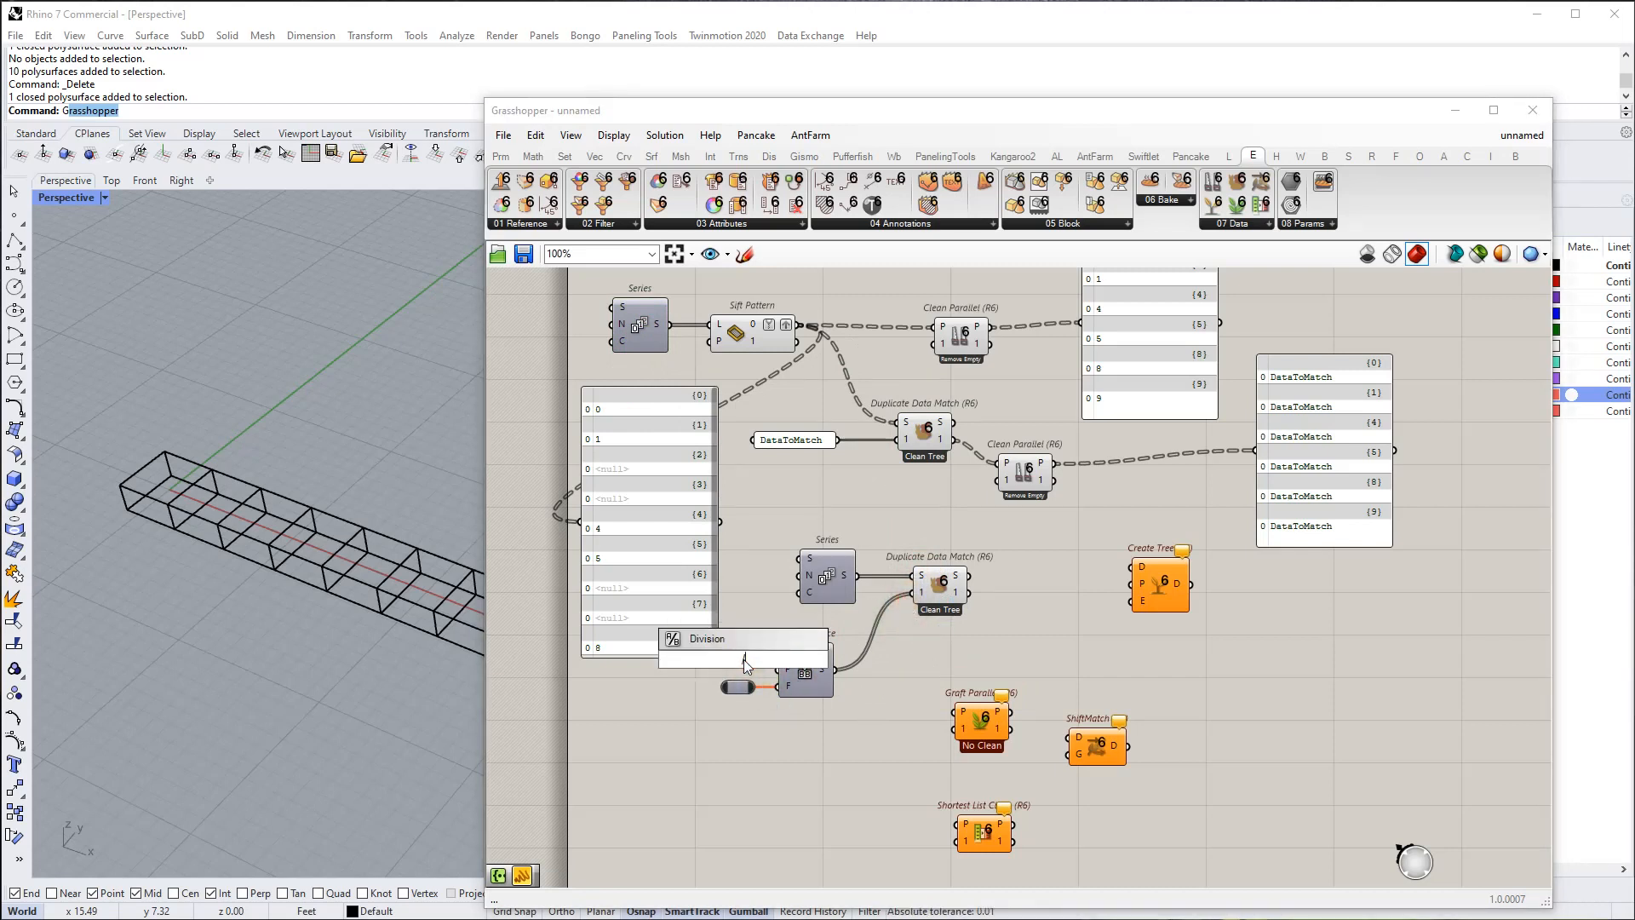
key(Return)
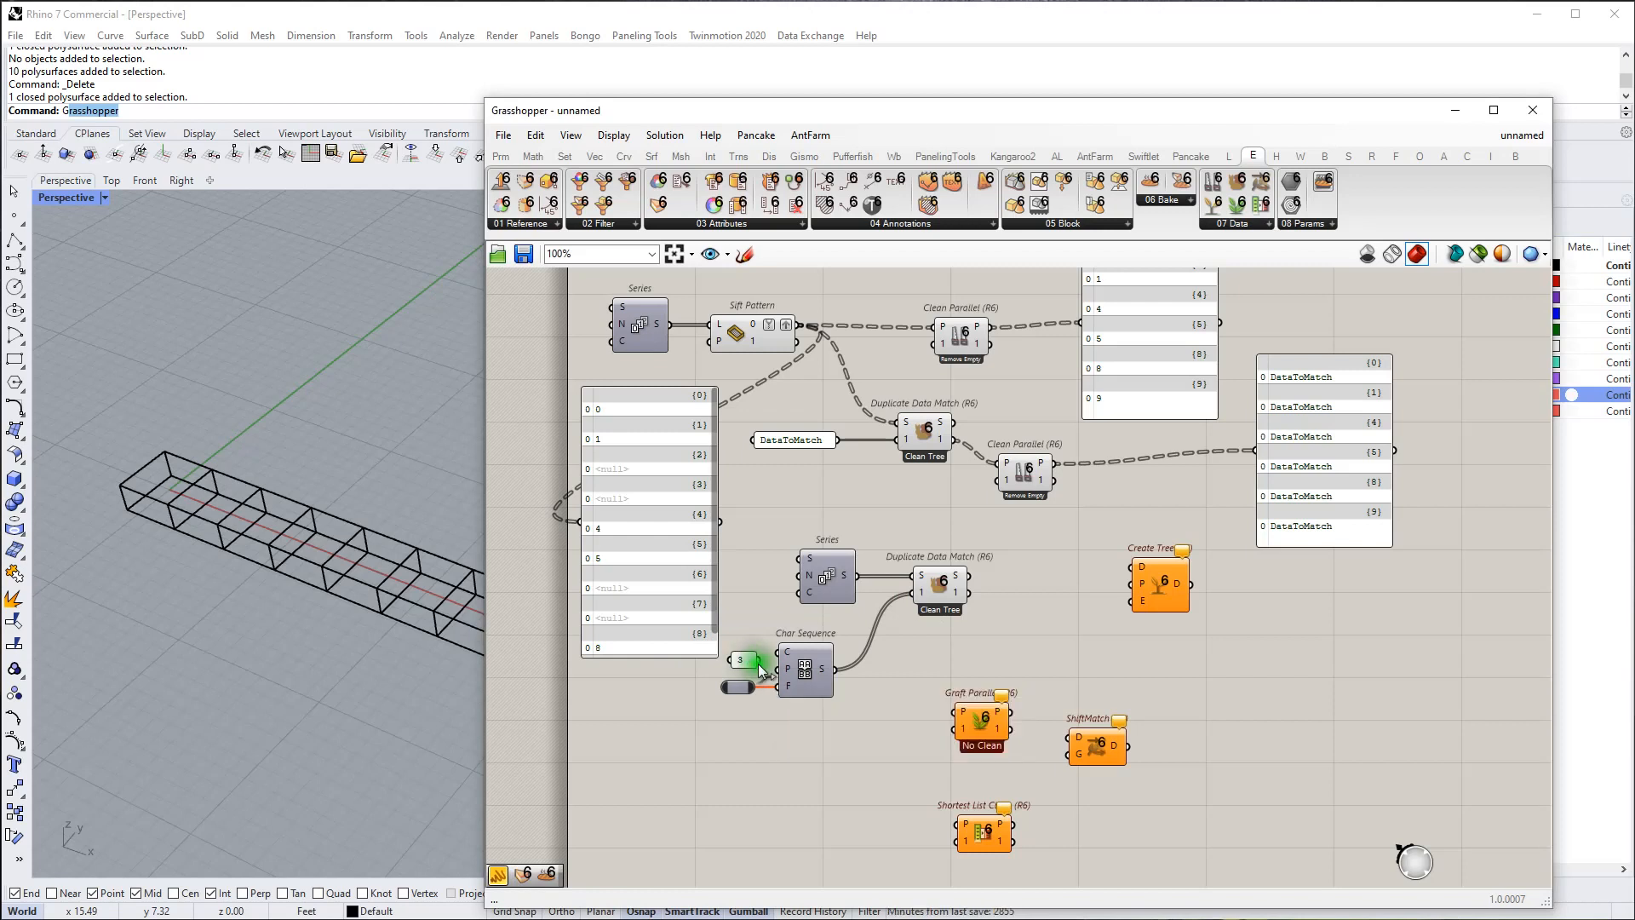
drag(759, 659, 781, 652)
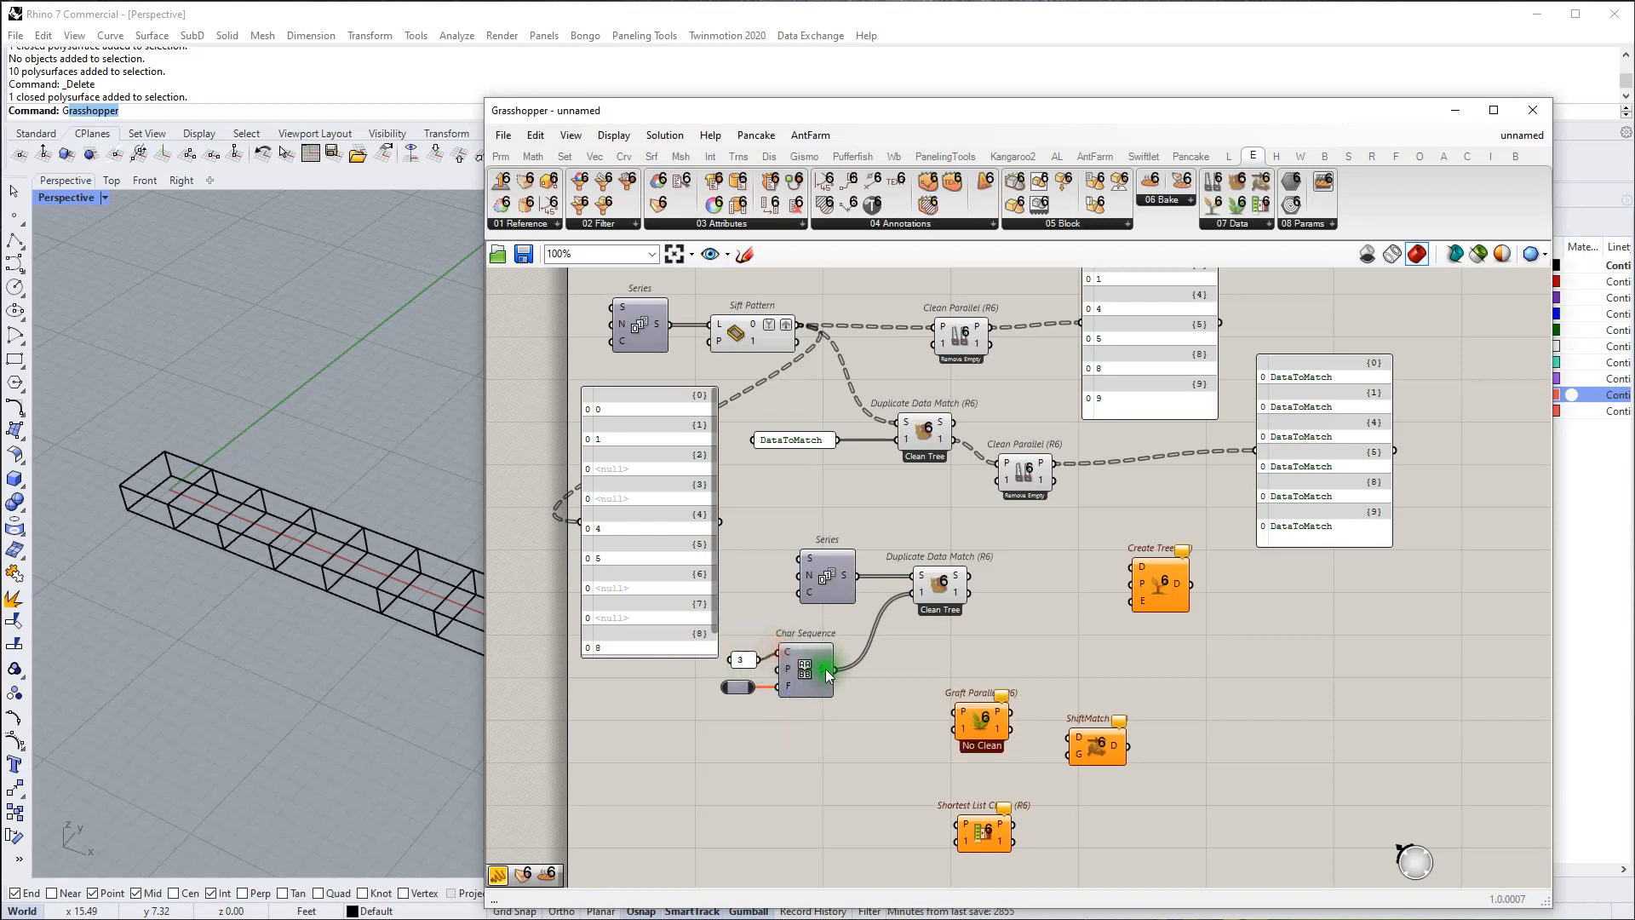
Step: Add a panel showing the Char Sequence output, and move Graft Parallel and ShiftMatch down next to the Shortest List component
double_click(877, 671)
text(panel)
key(Return)
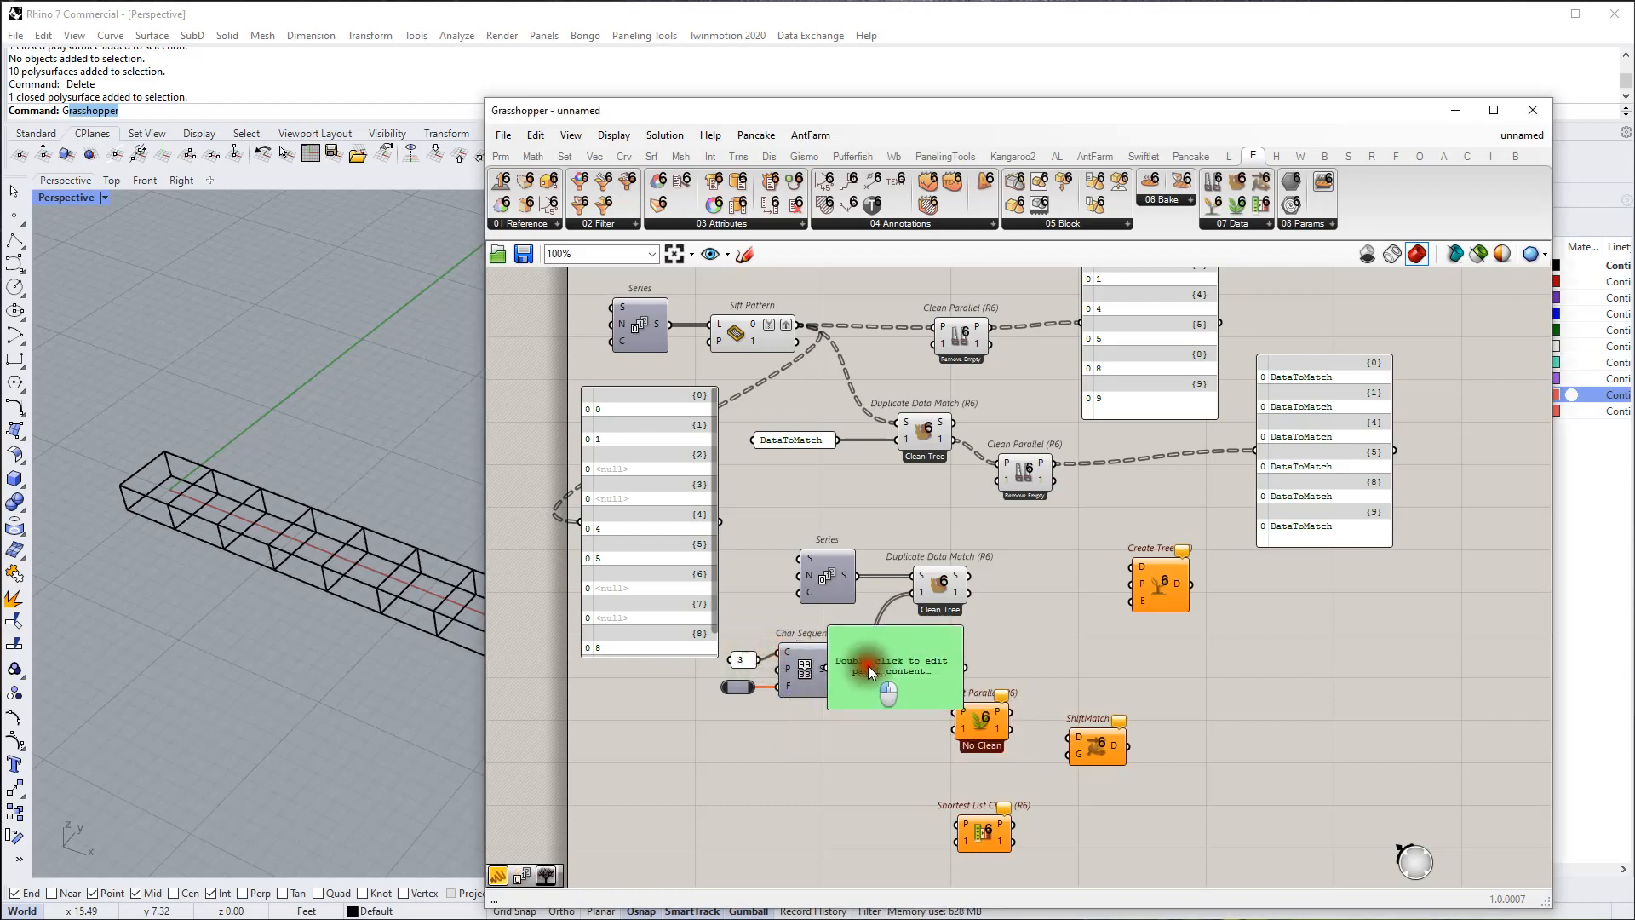
mouse_move(868, 667)
mouse_down()
mouse_move(904, 663)
mouse_move(875, 661)
mouse_up()
drag(986, 722, 928, 807)
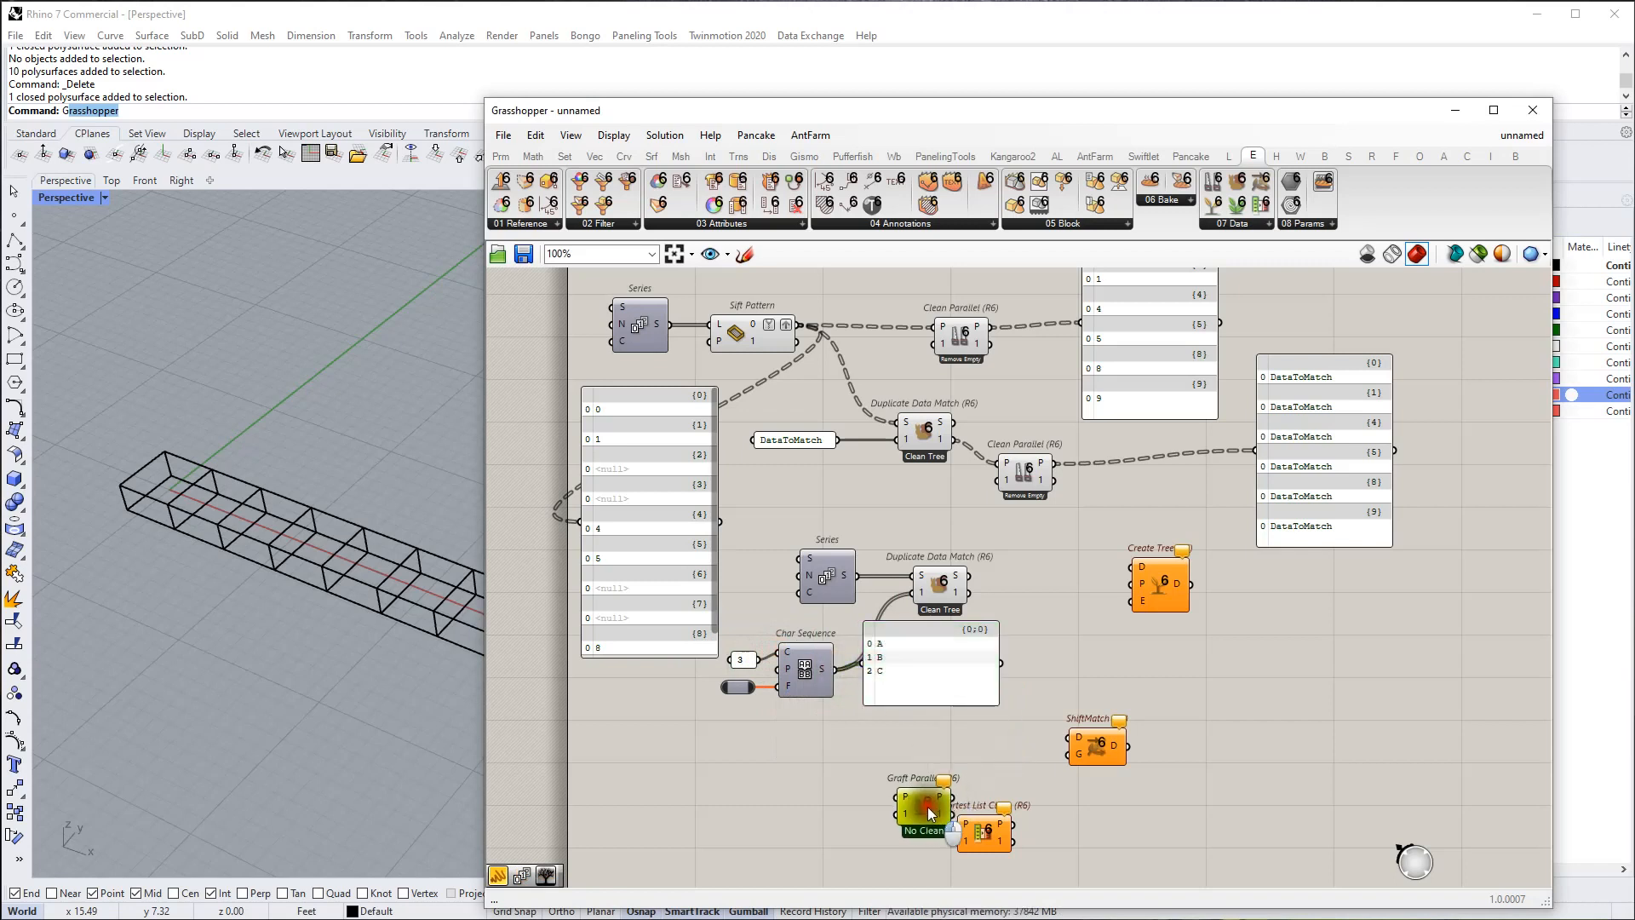
drag(1102, 746, 1109, 776)
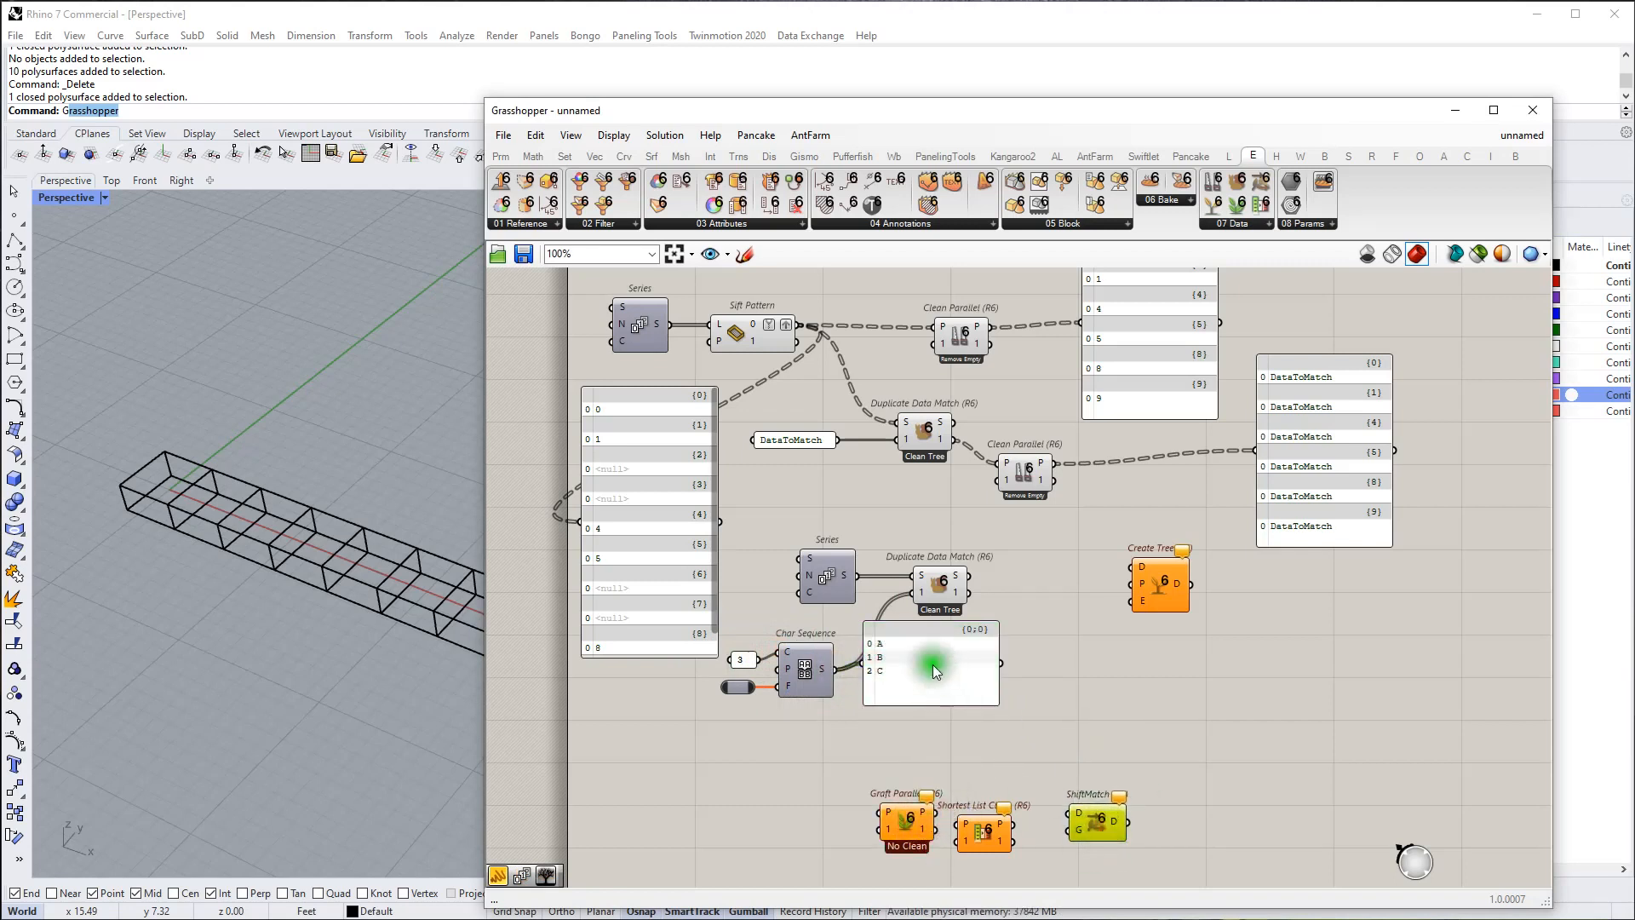
Step: Show output 1 of the copied Duplicate Data Match in the panel, enlarge the panel and place it below Create Tree
drag(932, 664, 990, 695)
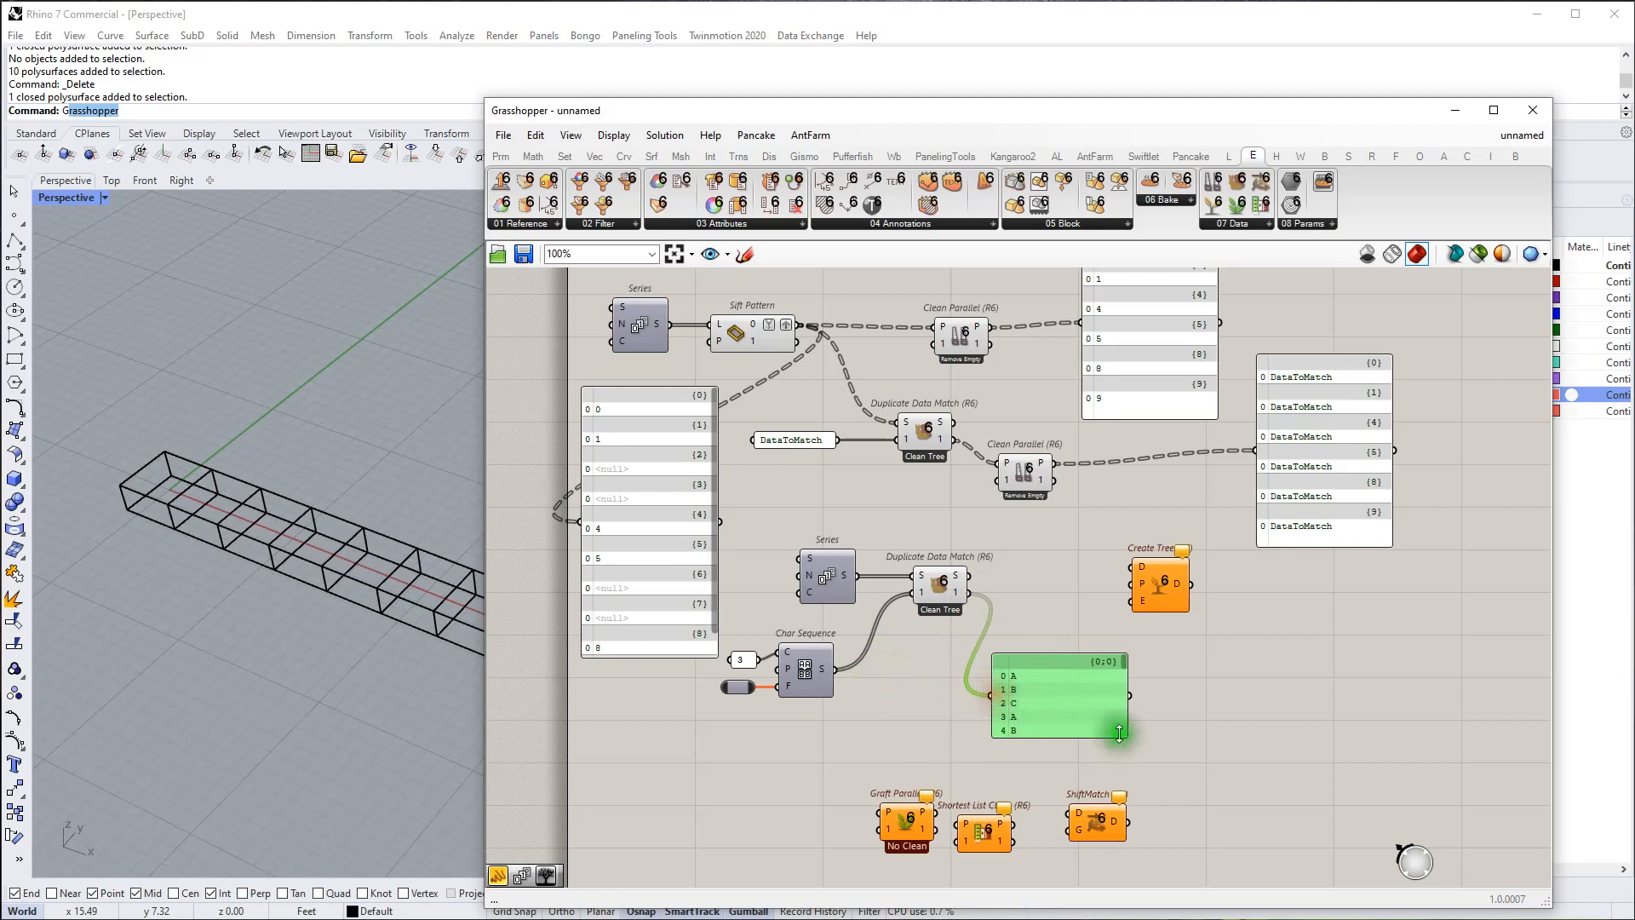
drag(1129, 737, 1218, 760)
drag(1067, 712, 1049, 687)
mouse_move(958, 591)
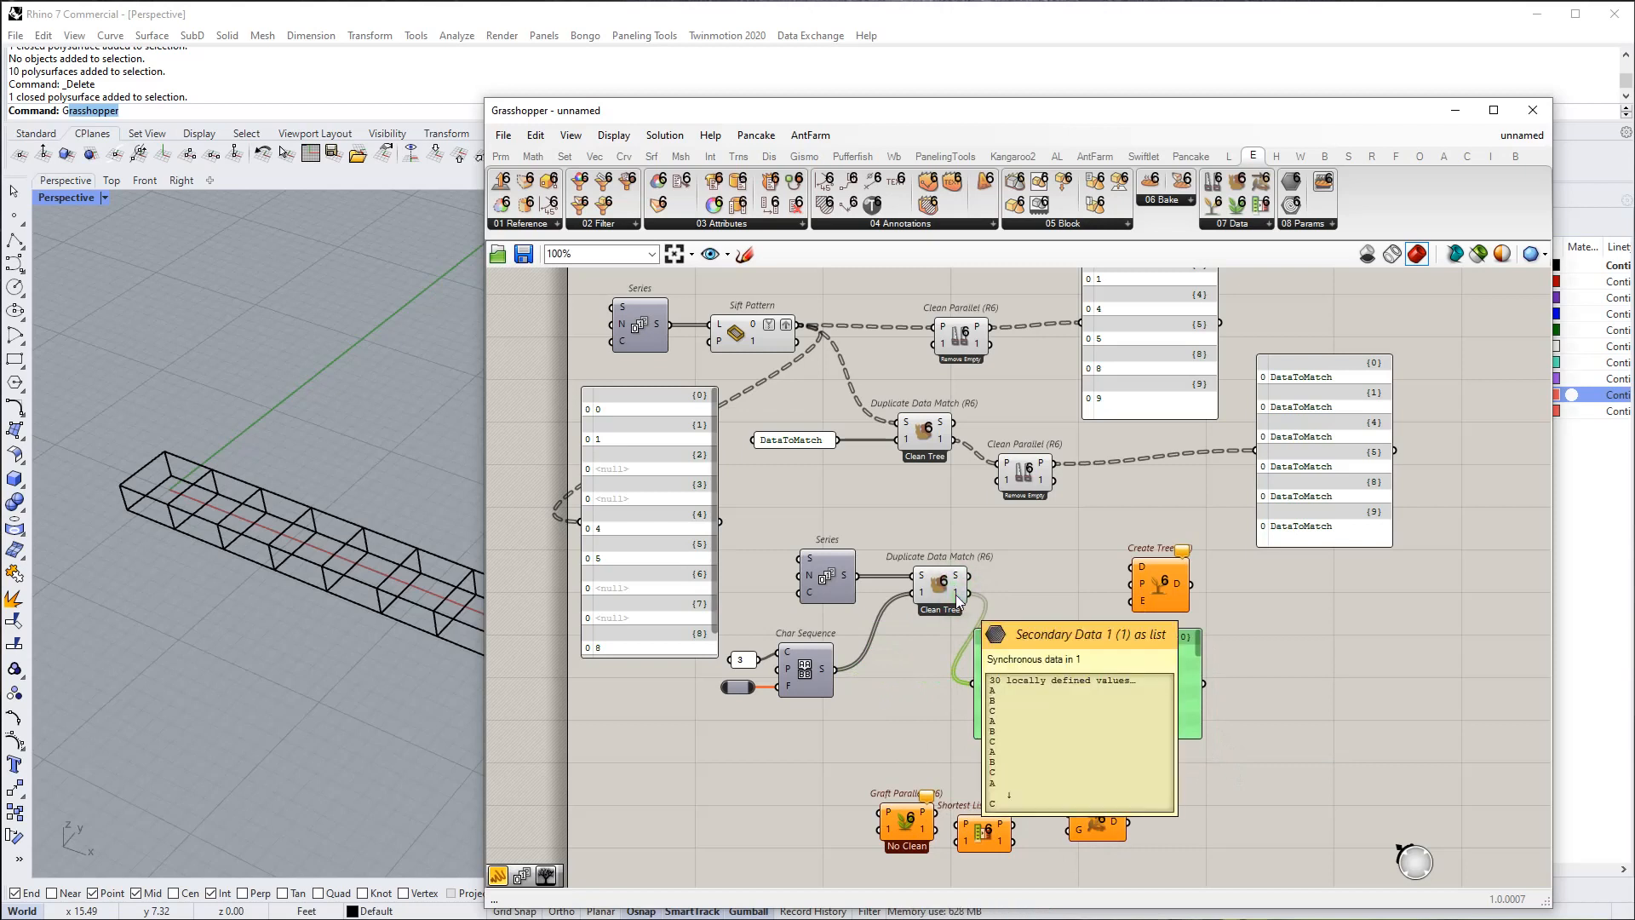
drag(1066, 680, 1141, 695)
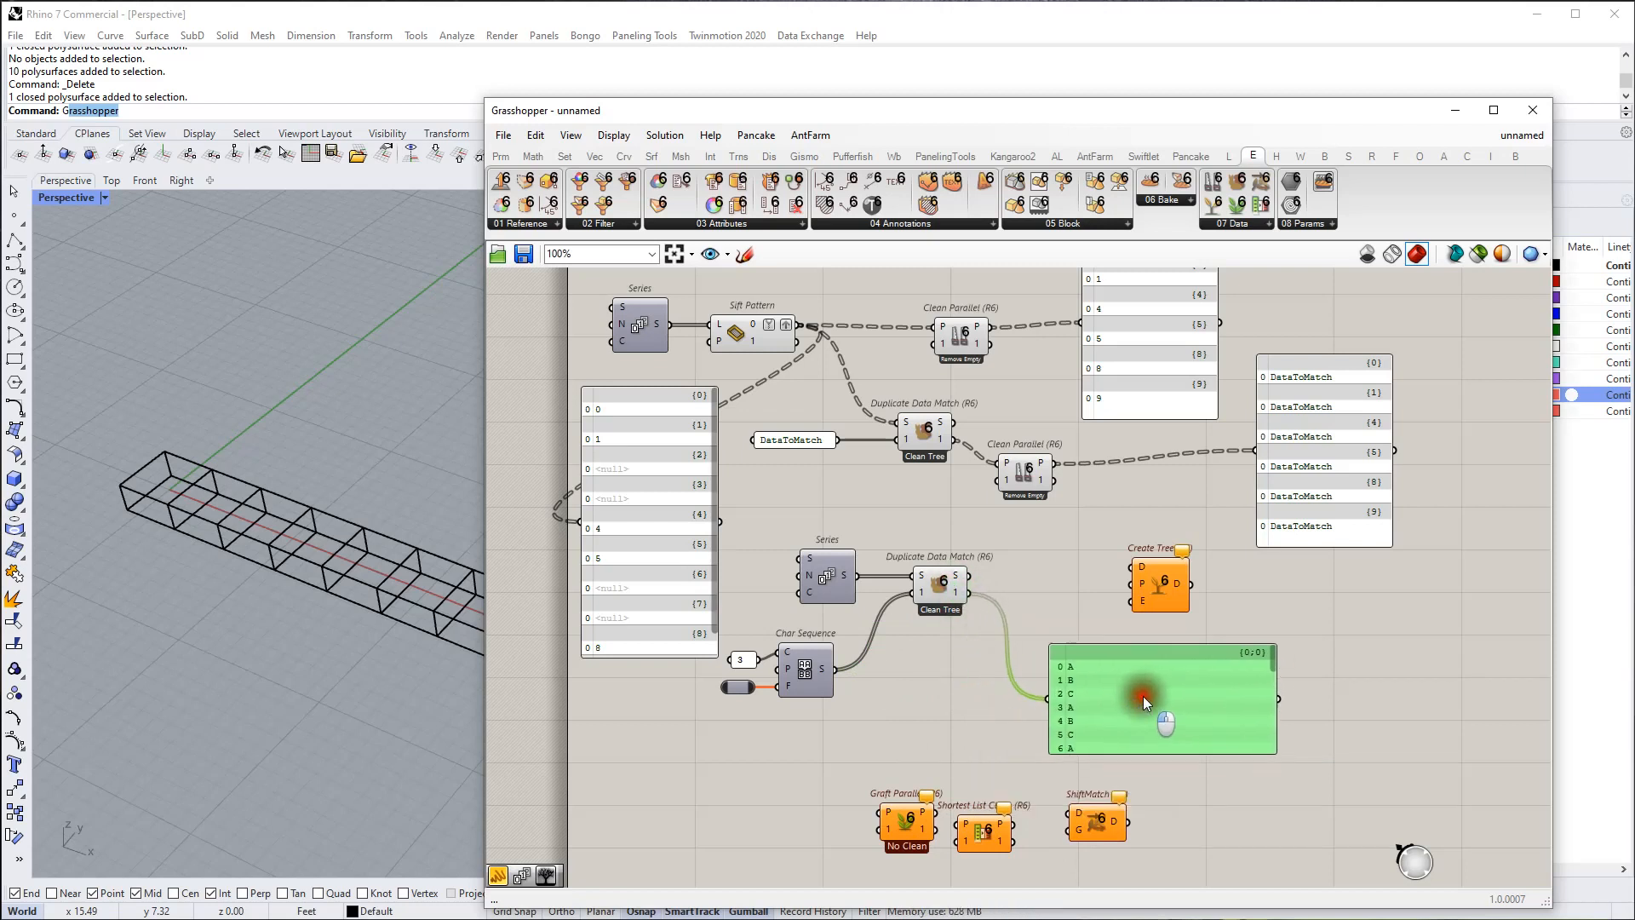
Step: Move Graft Parallel, the Shortest List component and ShiftMatch together farther down to free space below the panel
click(1152, 581)
right_drag(1150, 698, 1113, 620)
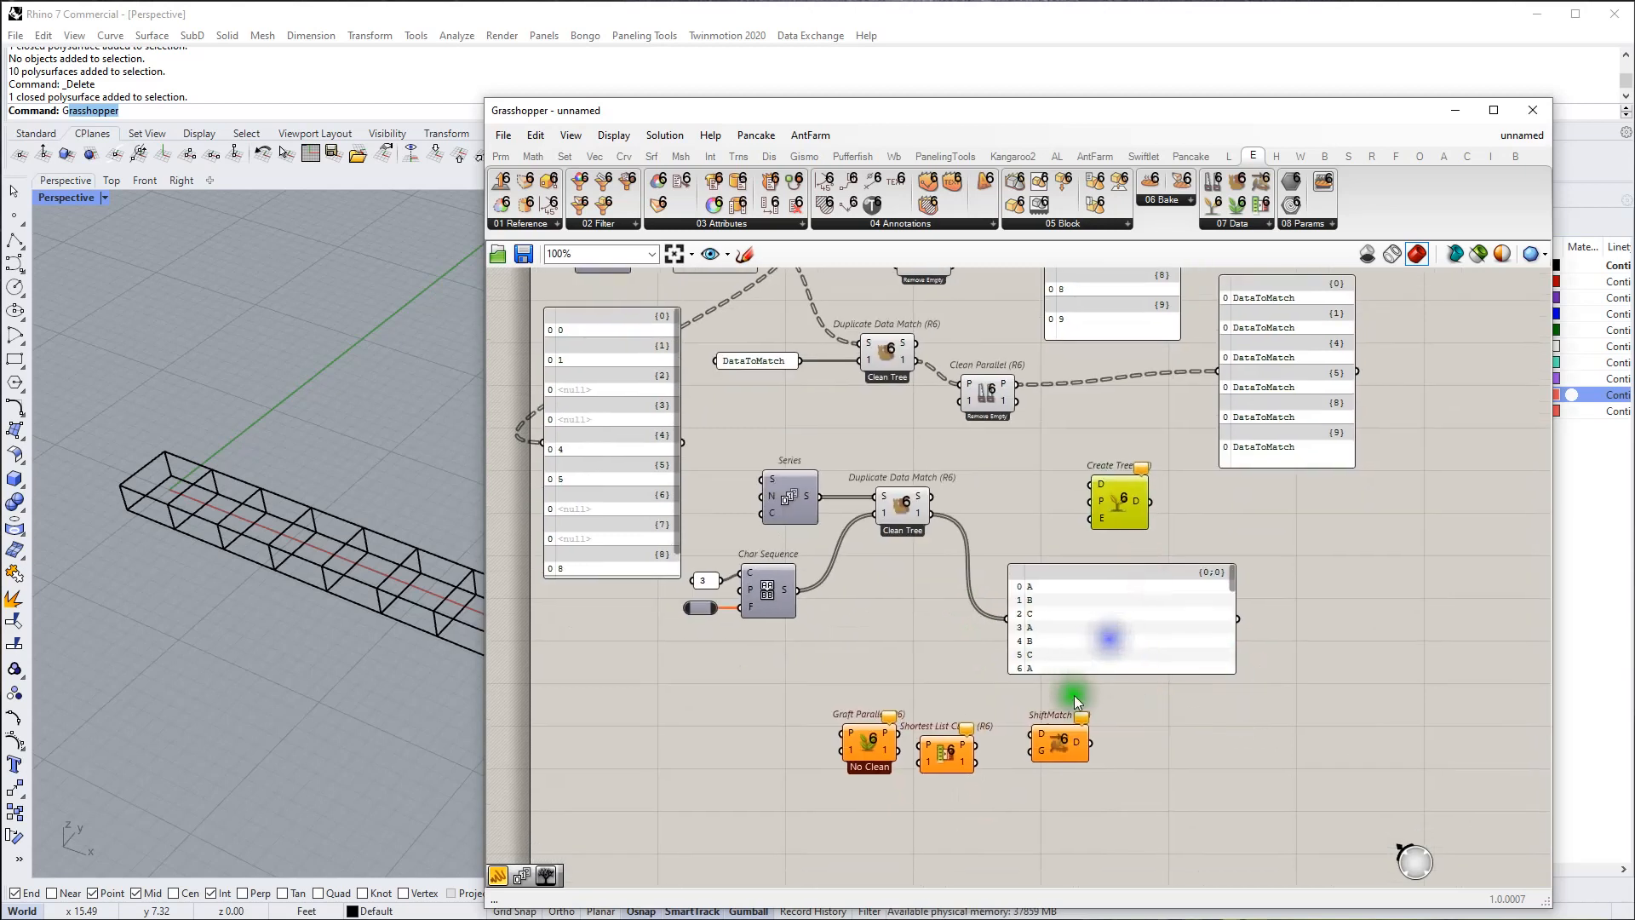
drag(1149, 694, 686, 852)
drag(934, 743, 943, 803)
click(1033, 759)
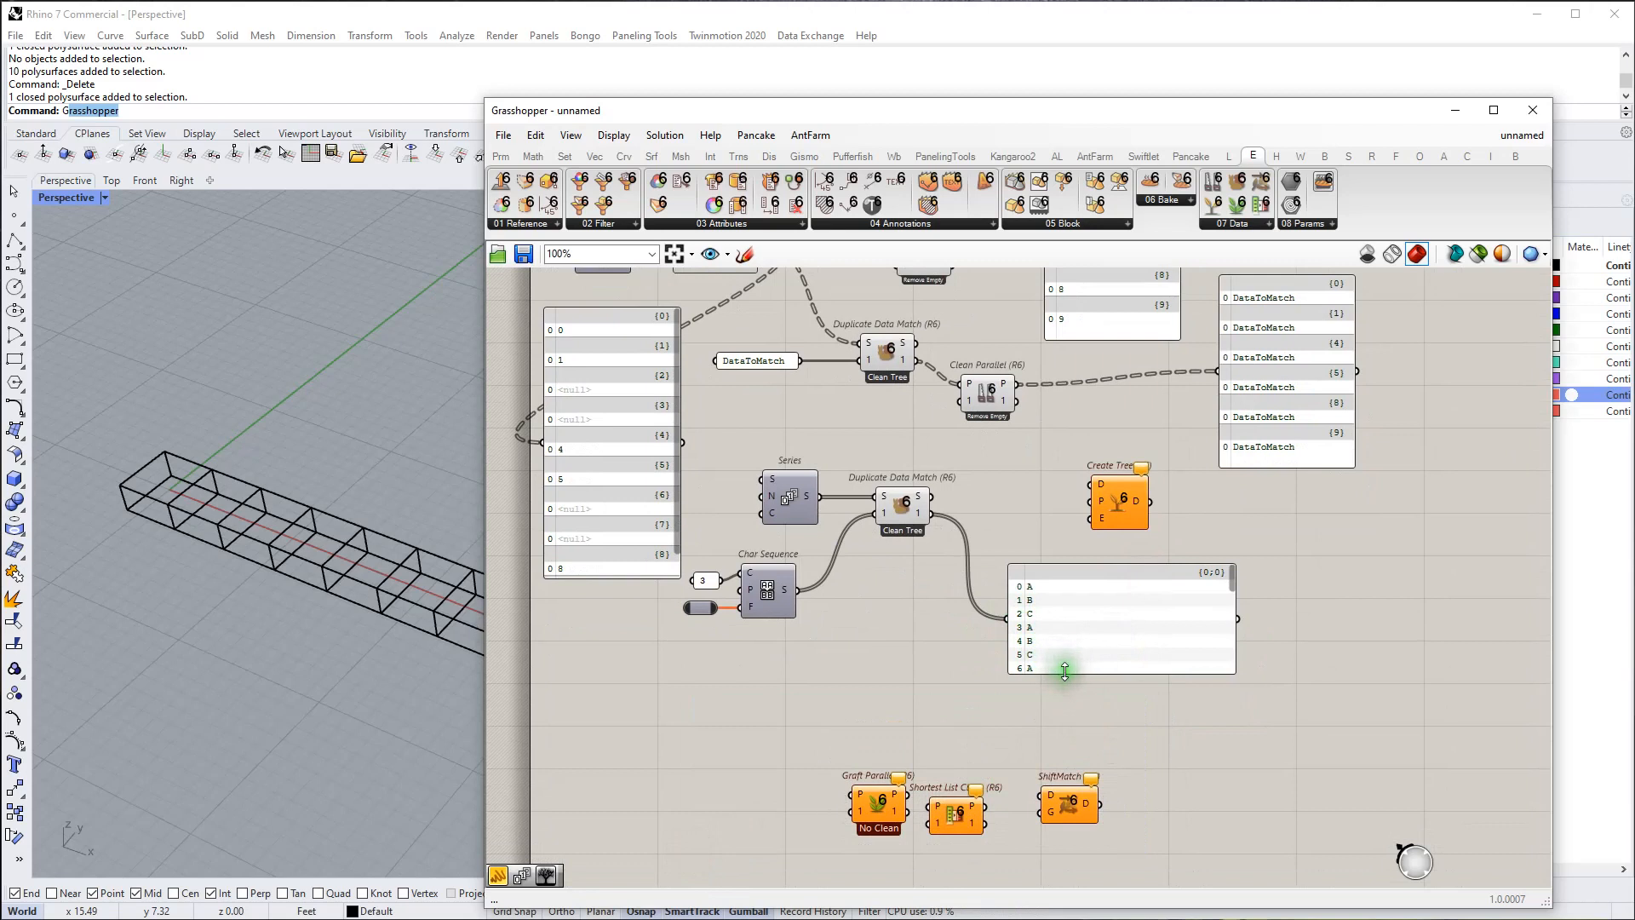
Step: Add a Jitter component fed by output 1 of the copied Duplicate Data Match and show its shuffled values in the panel moved farther right
drag(1065, 672, 1159, 620)
click(953, 652)
double_click(953, 650)
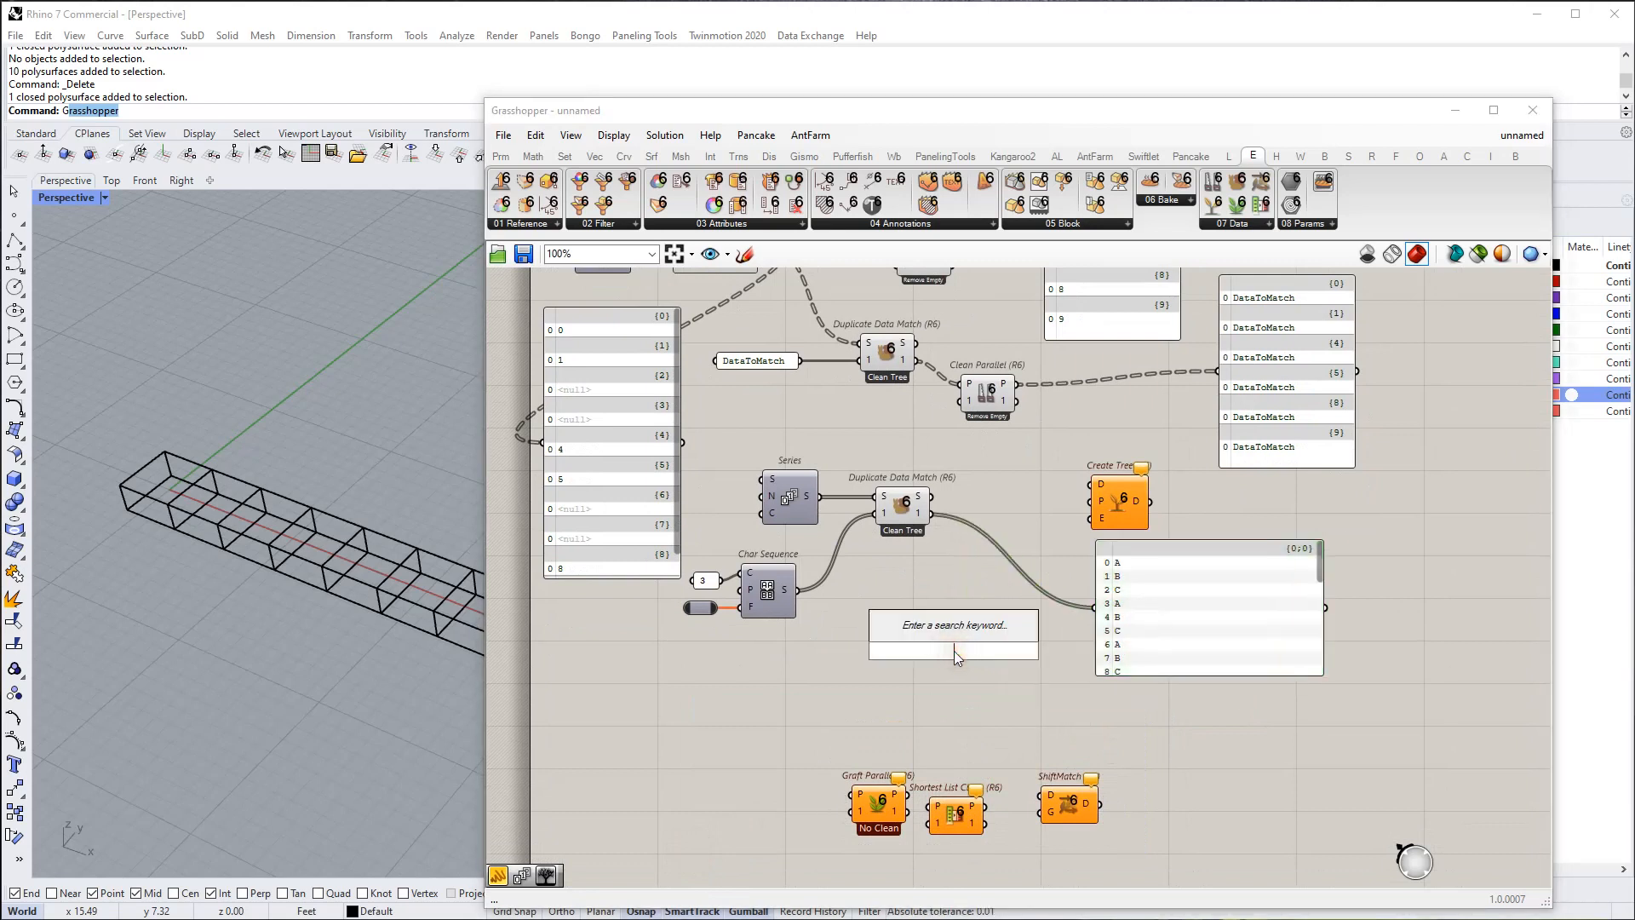
text(jitt)
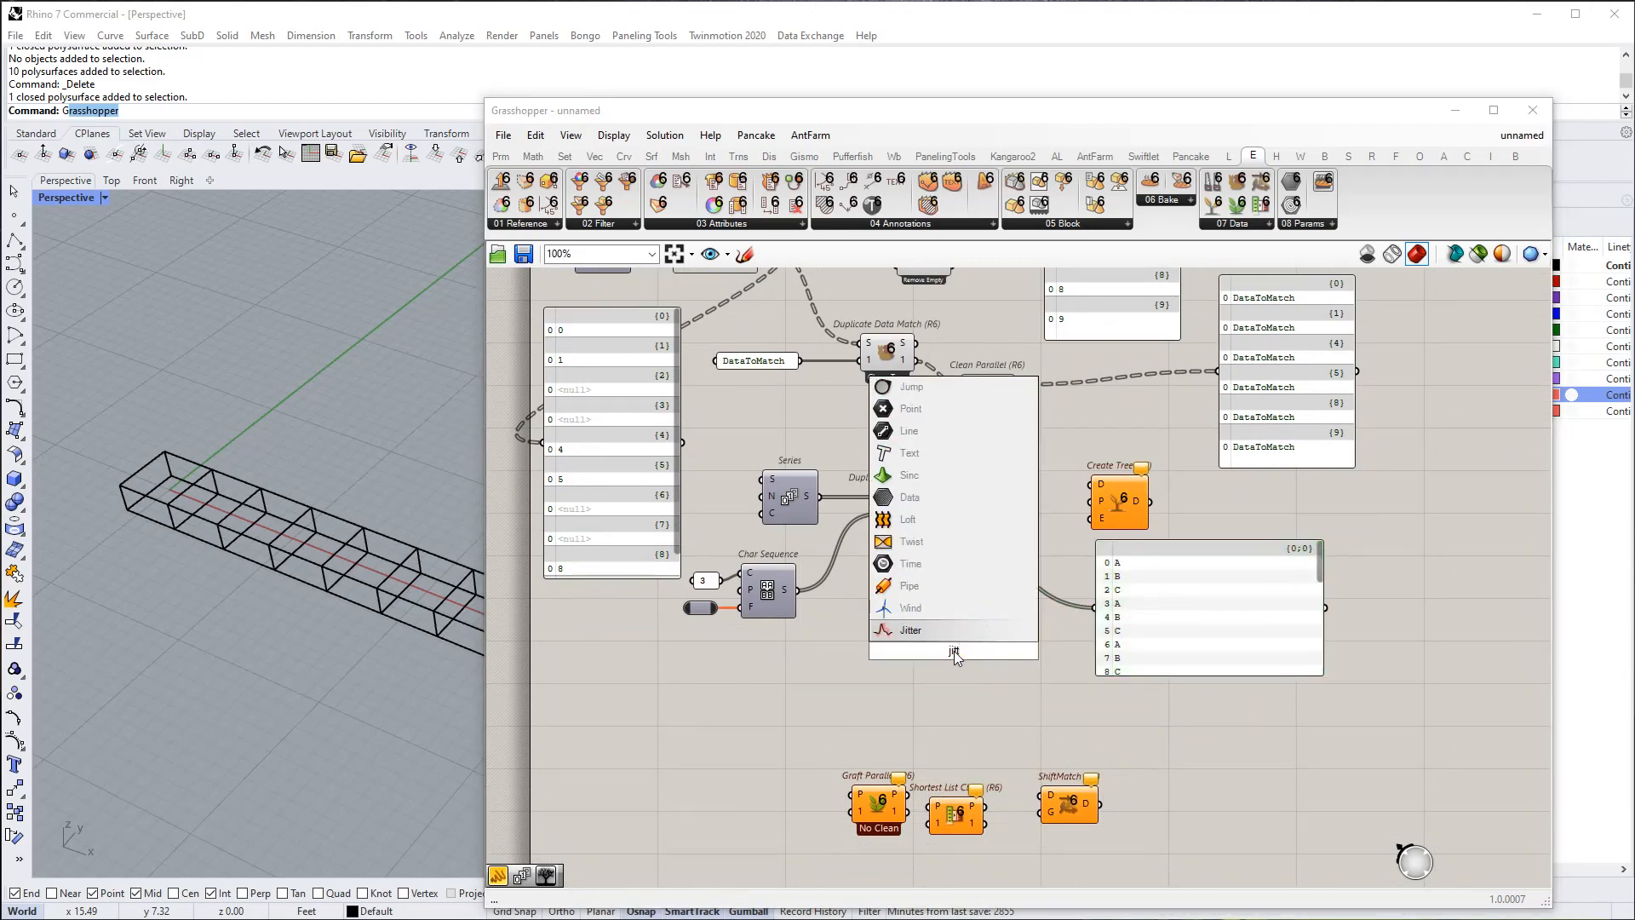
key(Return)
click(921, 548)
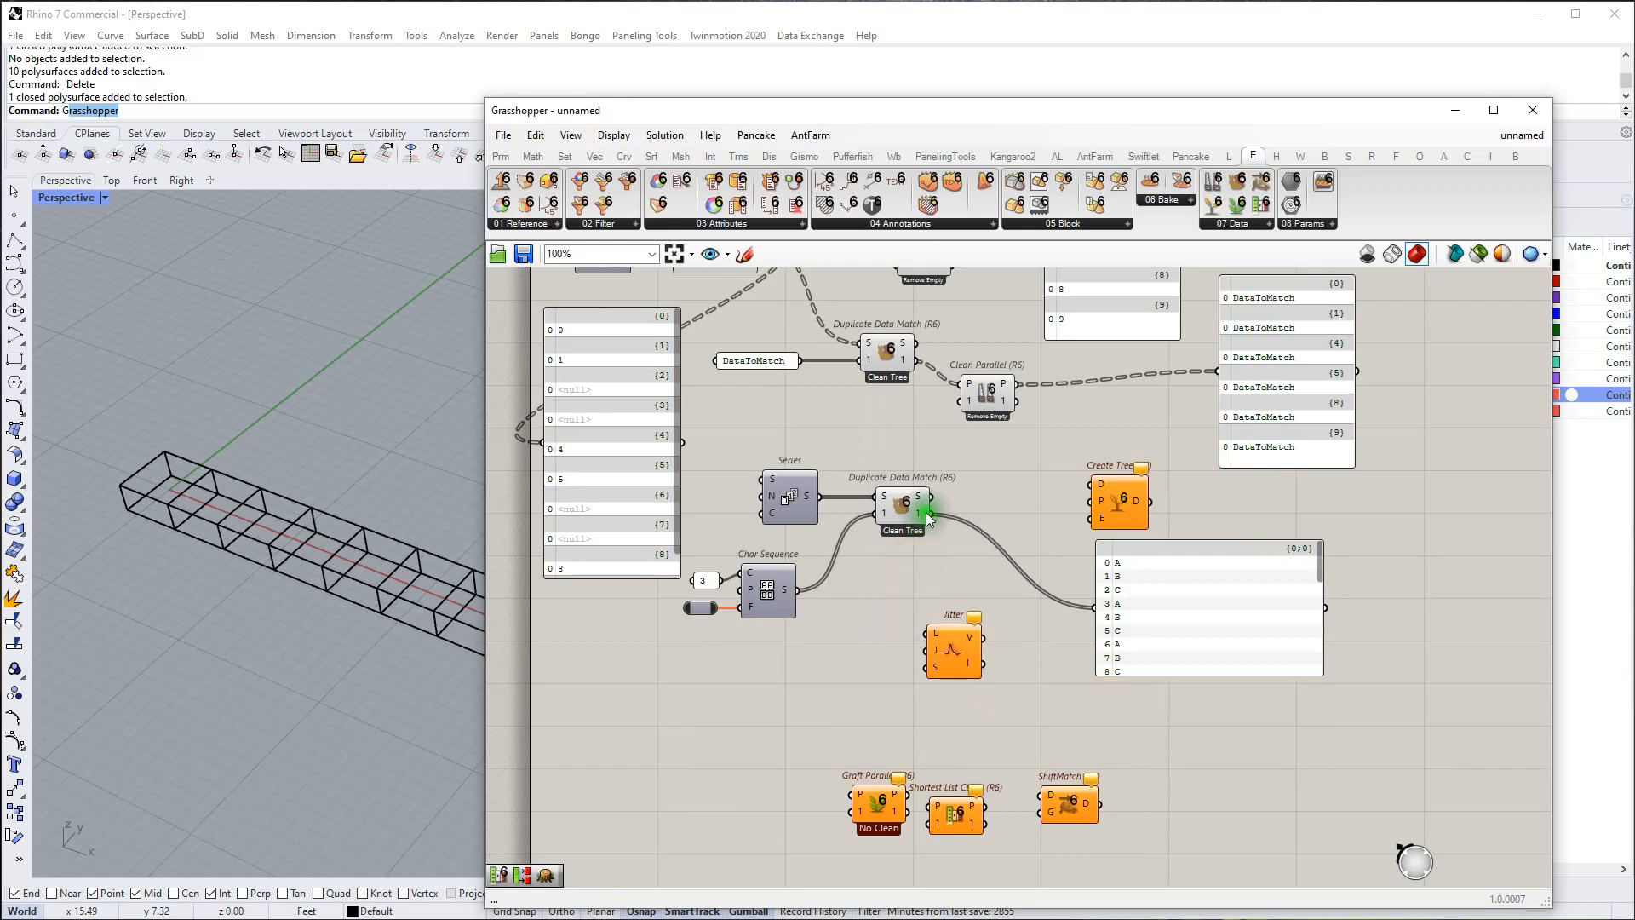
drag(928, 517, 1192, 667)
drag(954, 656, 932, 645)
Step: Add a Create Set component beside Jitter and wire Jitter's values into its L input
click(1012, 606)
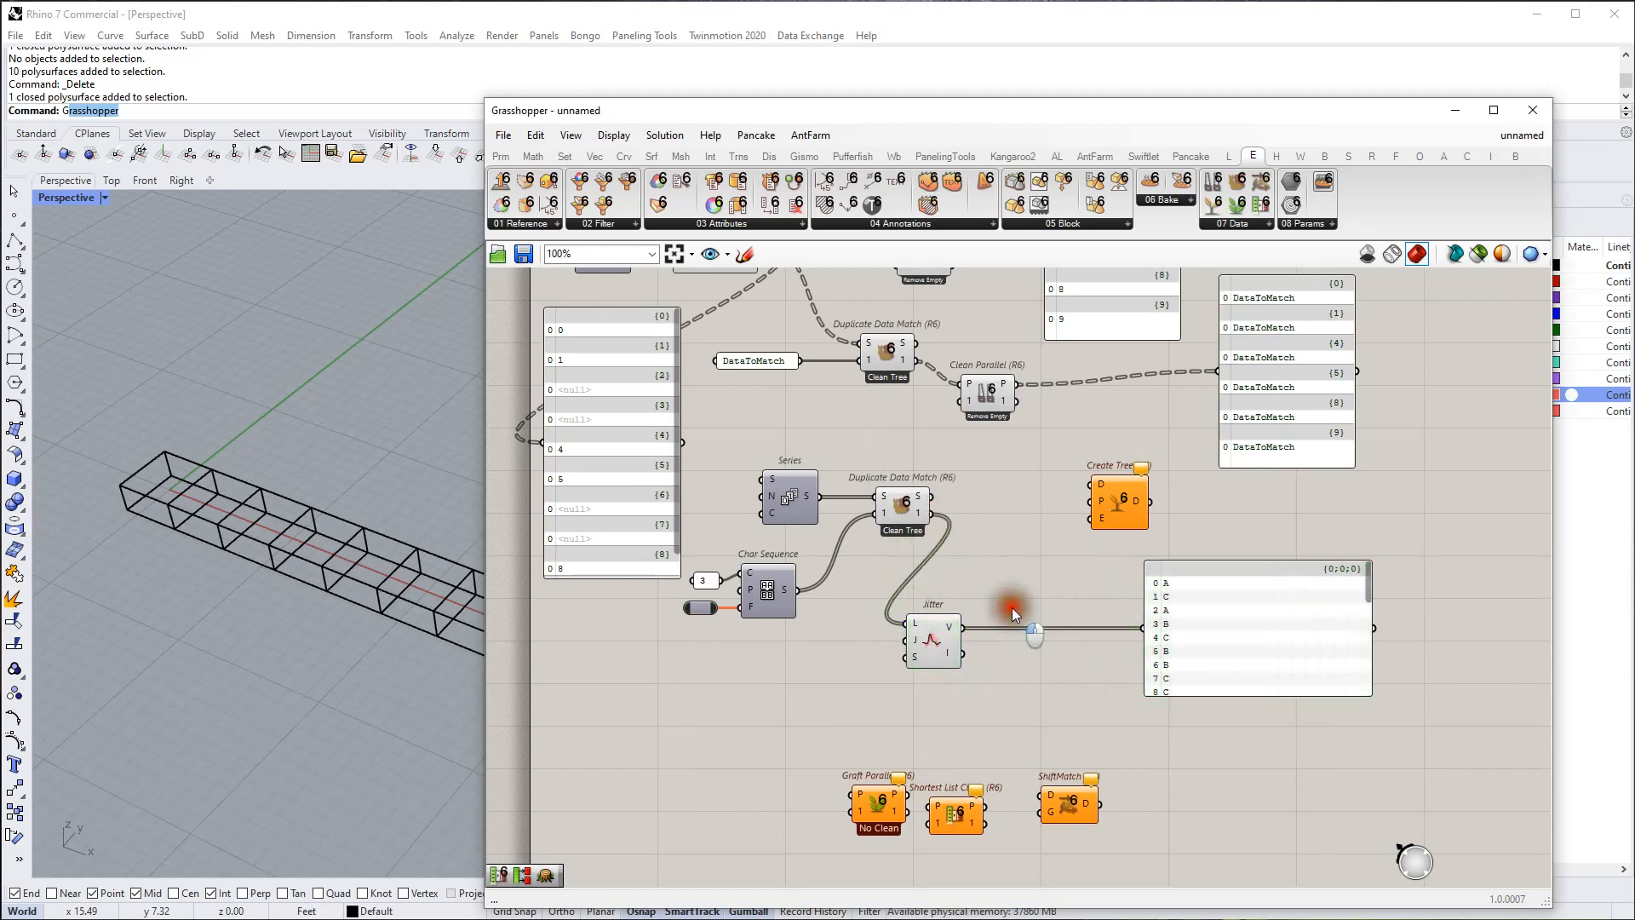
double_click(1012, 606)
text(csee)
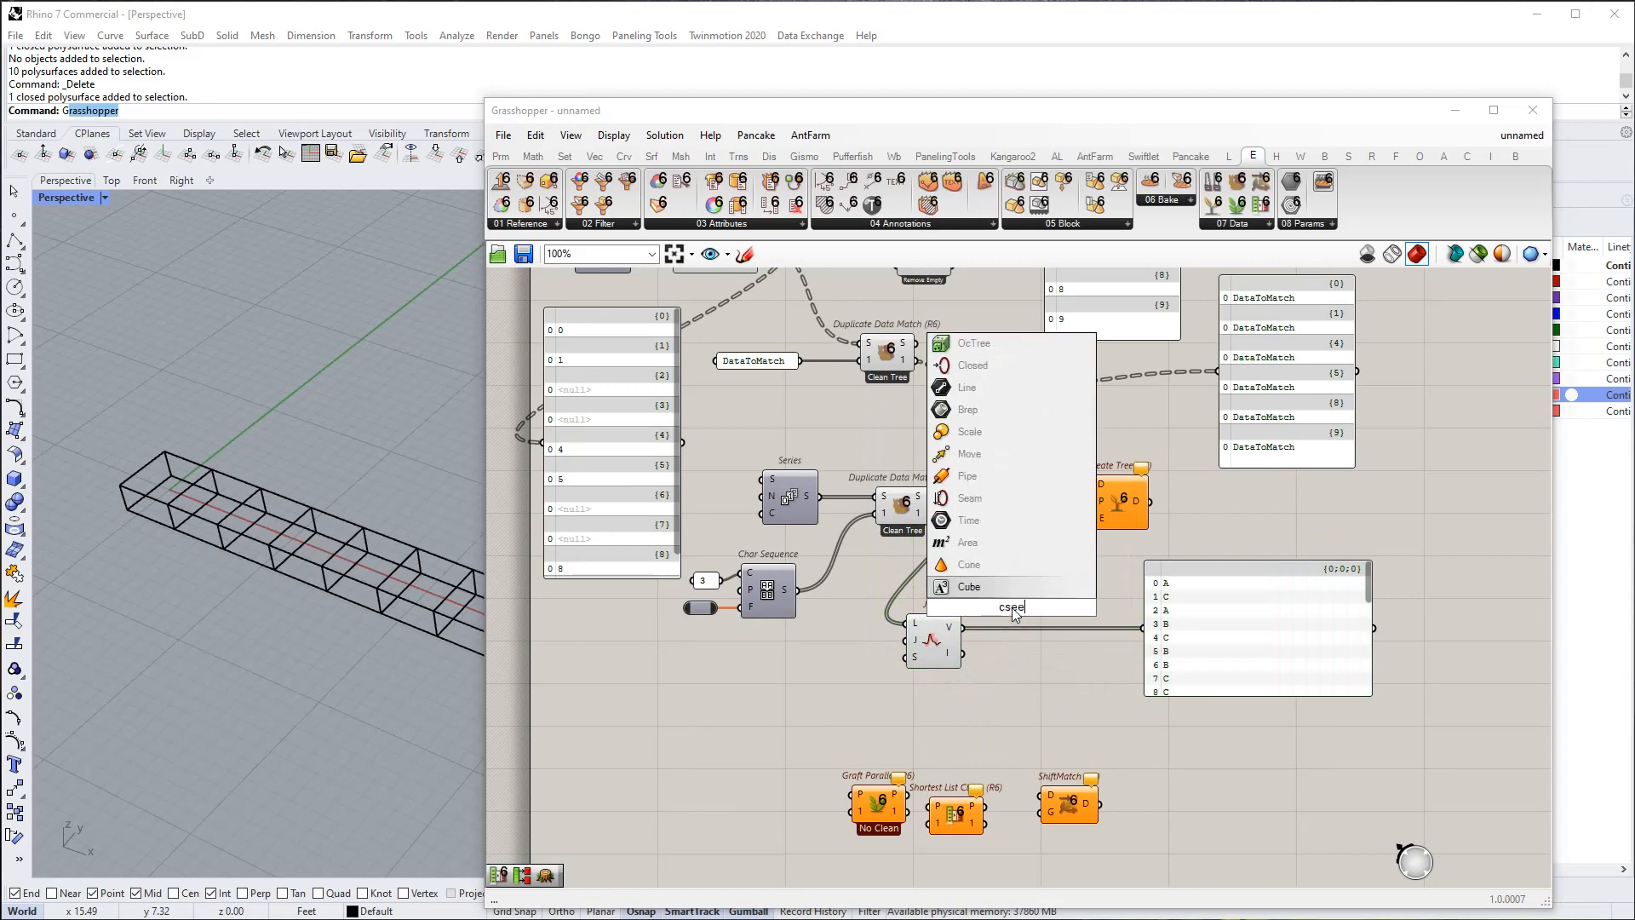
key(BackSpace)
text(t)
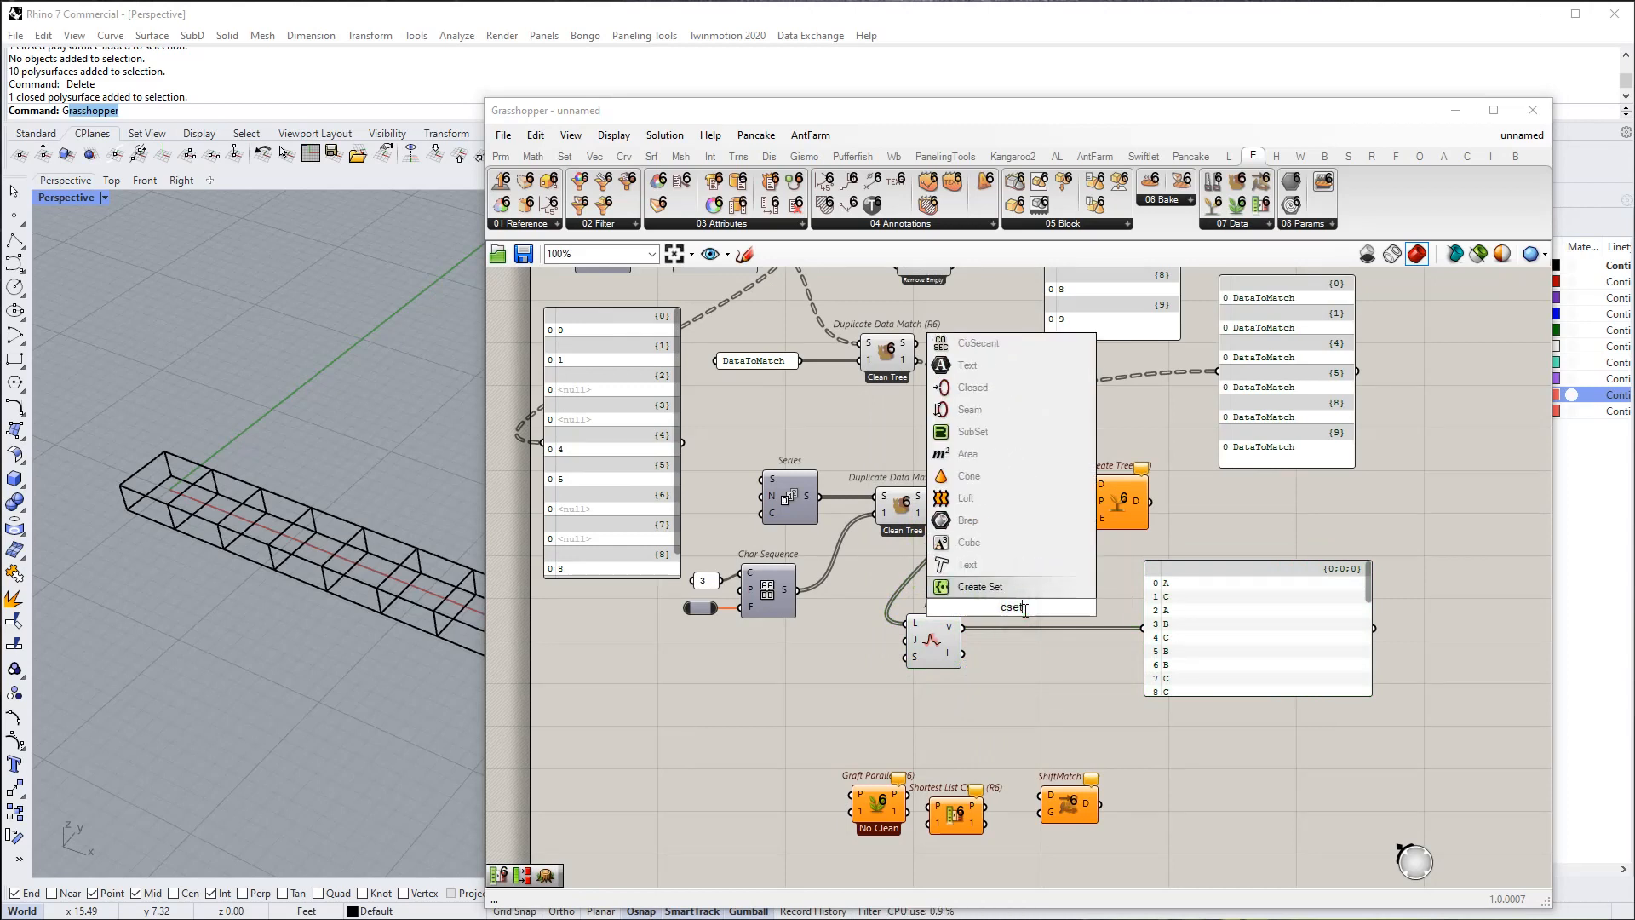
click(1000, 588)
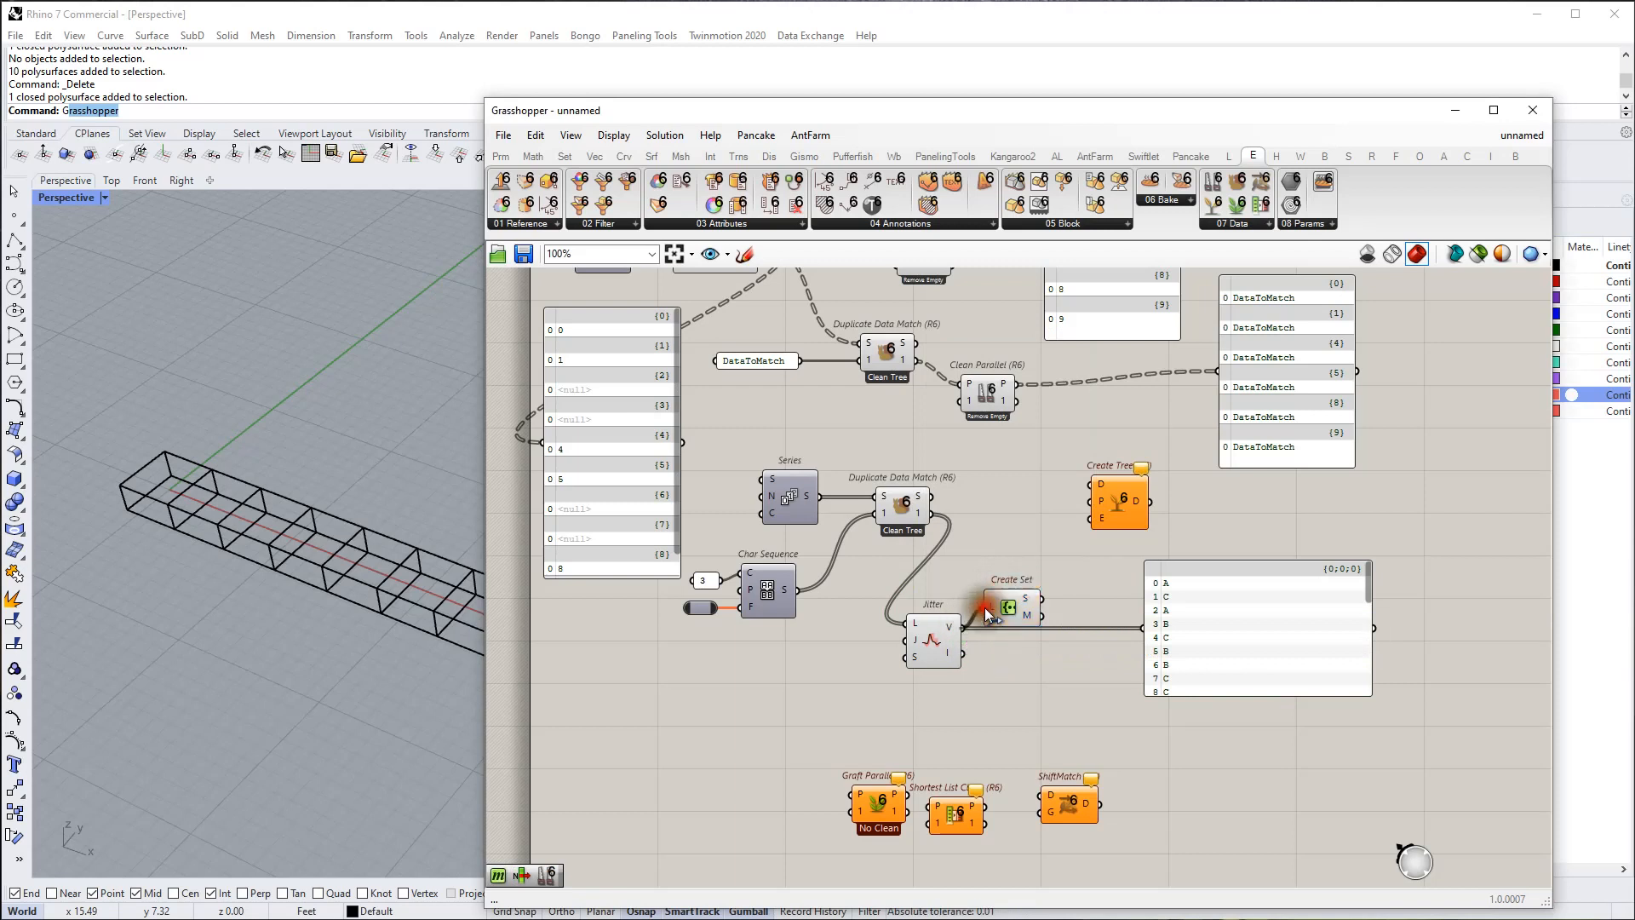
drag(985, 611, 990, 607)
Step: Show Create Set's map output in the panel, and line up Create Set and Jitter with more room between them
mouse_move(1026, 606)
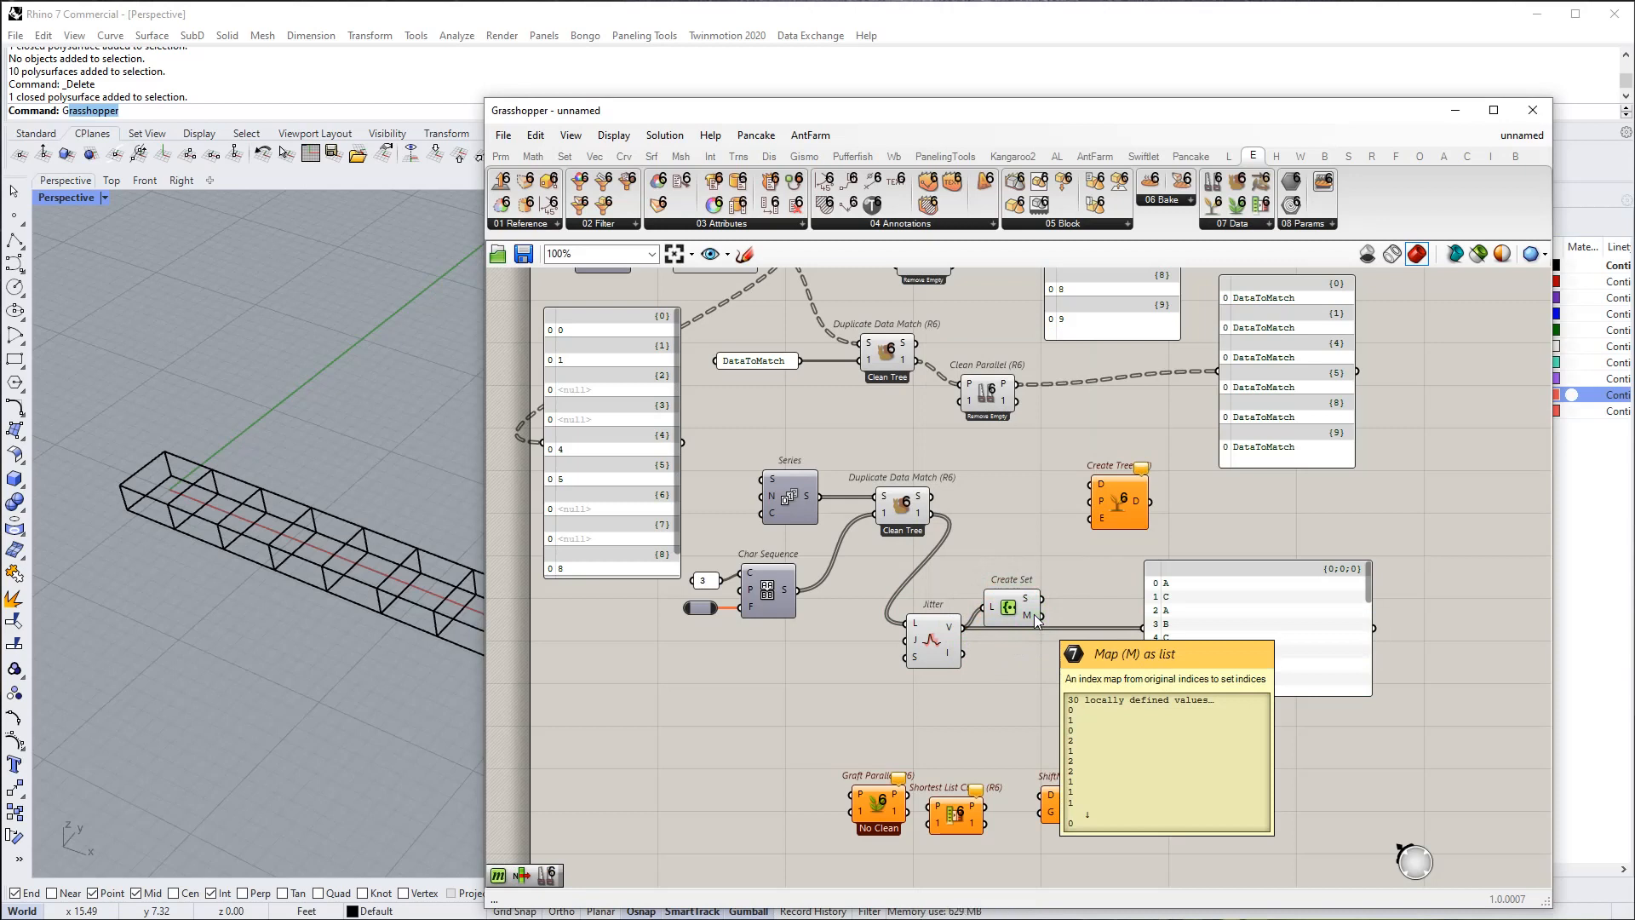
drag(1033, 614, 1141, 628)
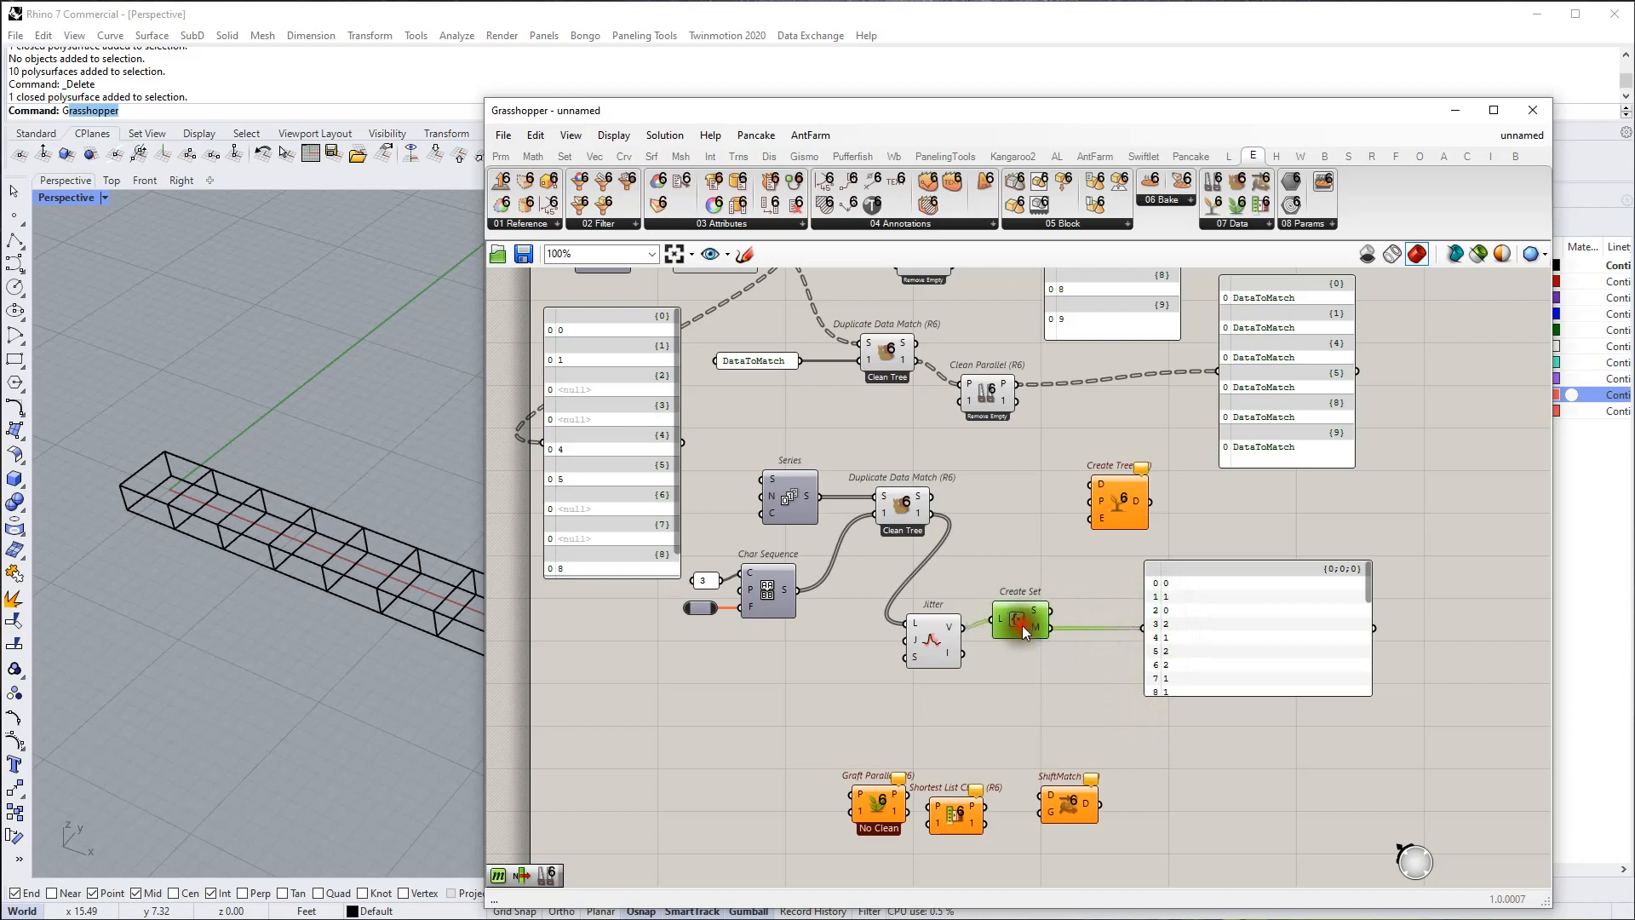
drag(941, 643, 936, 622)
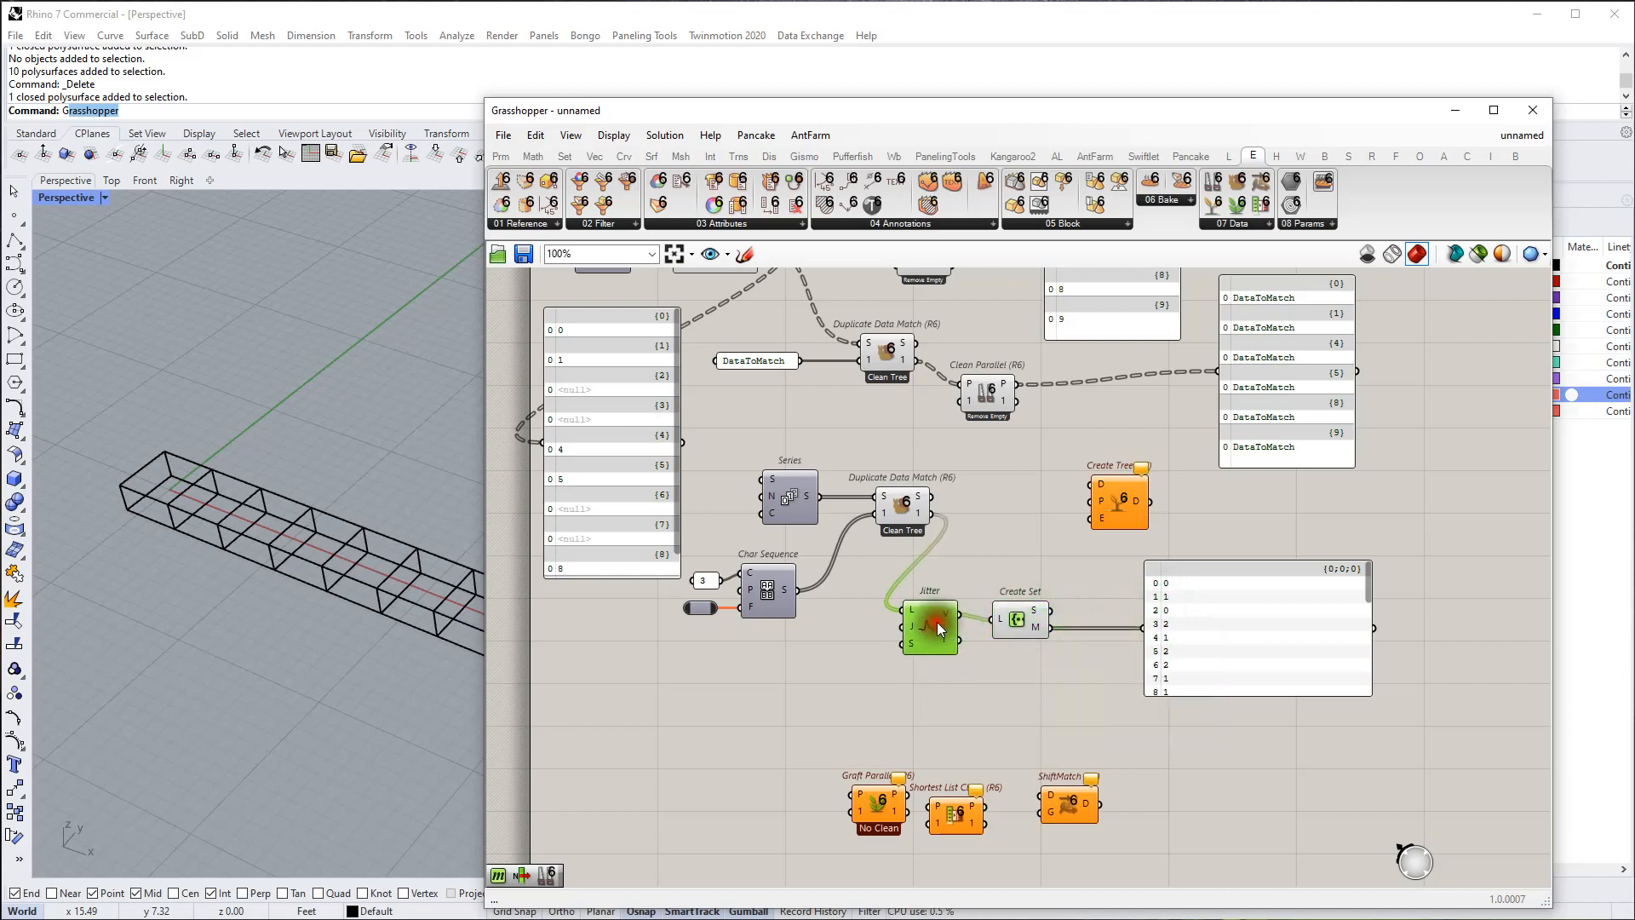
mouse_move(951, 617)
drag(928, 621, 908, 621)
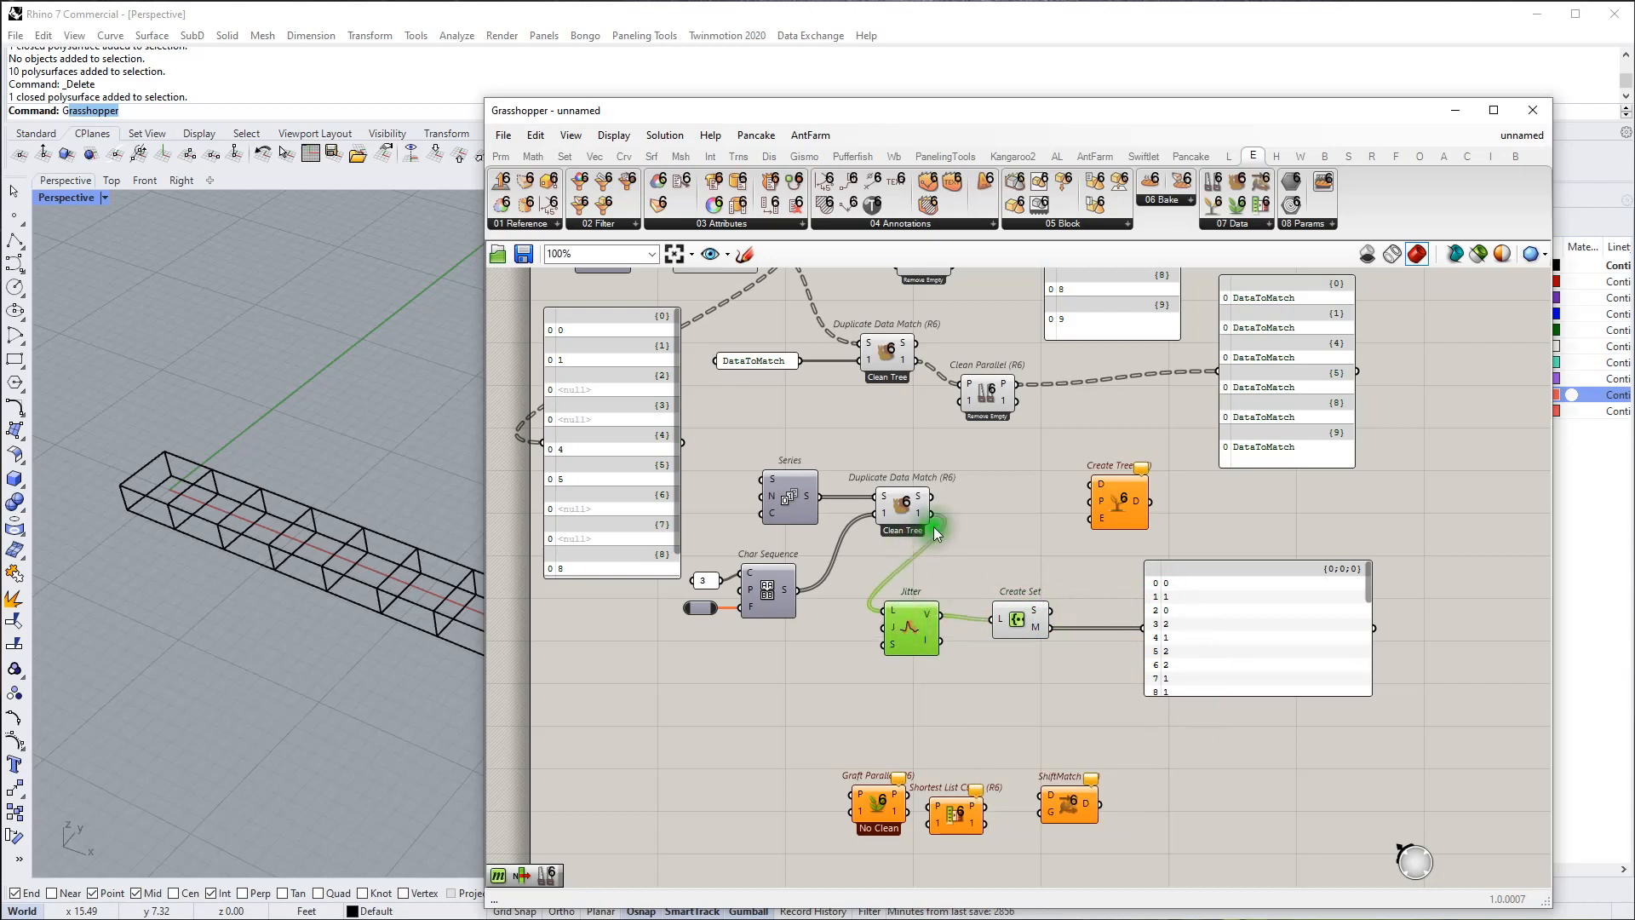
Step: Wire Duplicate Data Match's output 1 and Create Set's map into Create Tree's D and P inputs, and show the resulting tree in the panel
drag(931, 514, 1127, 526)
drag(1050, 628, 1069, 605)
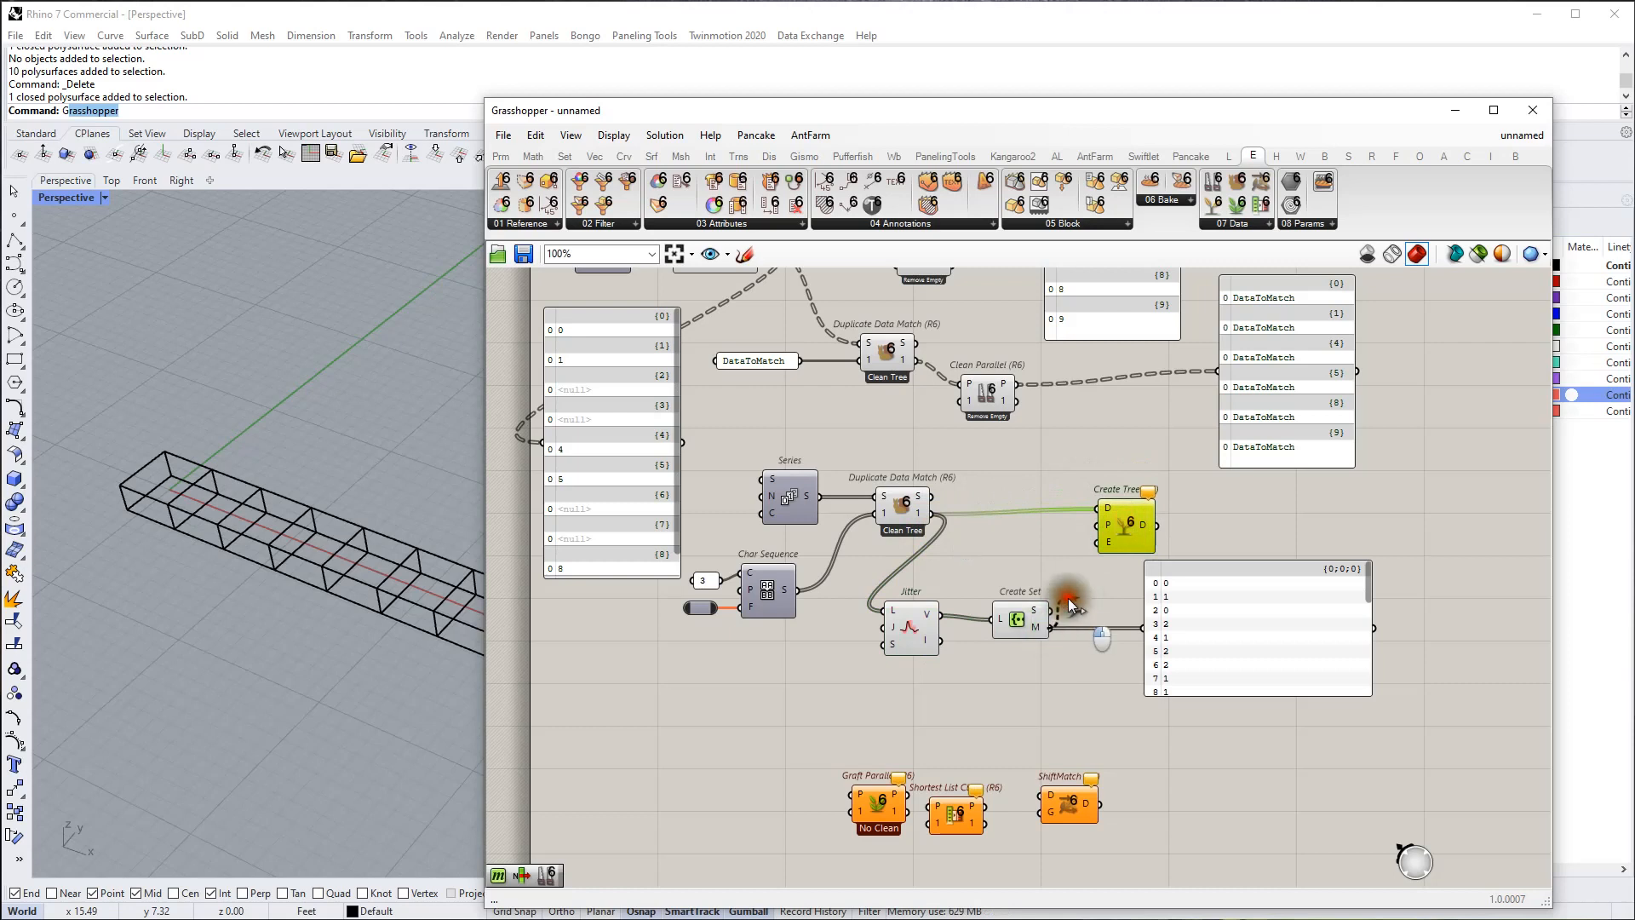
mouse_move(1106, 509)
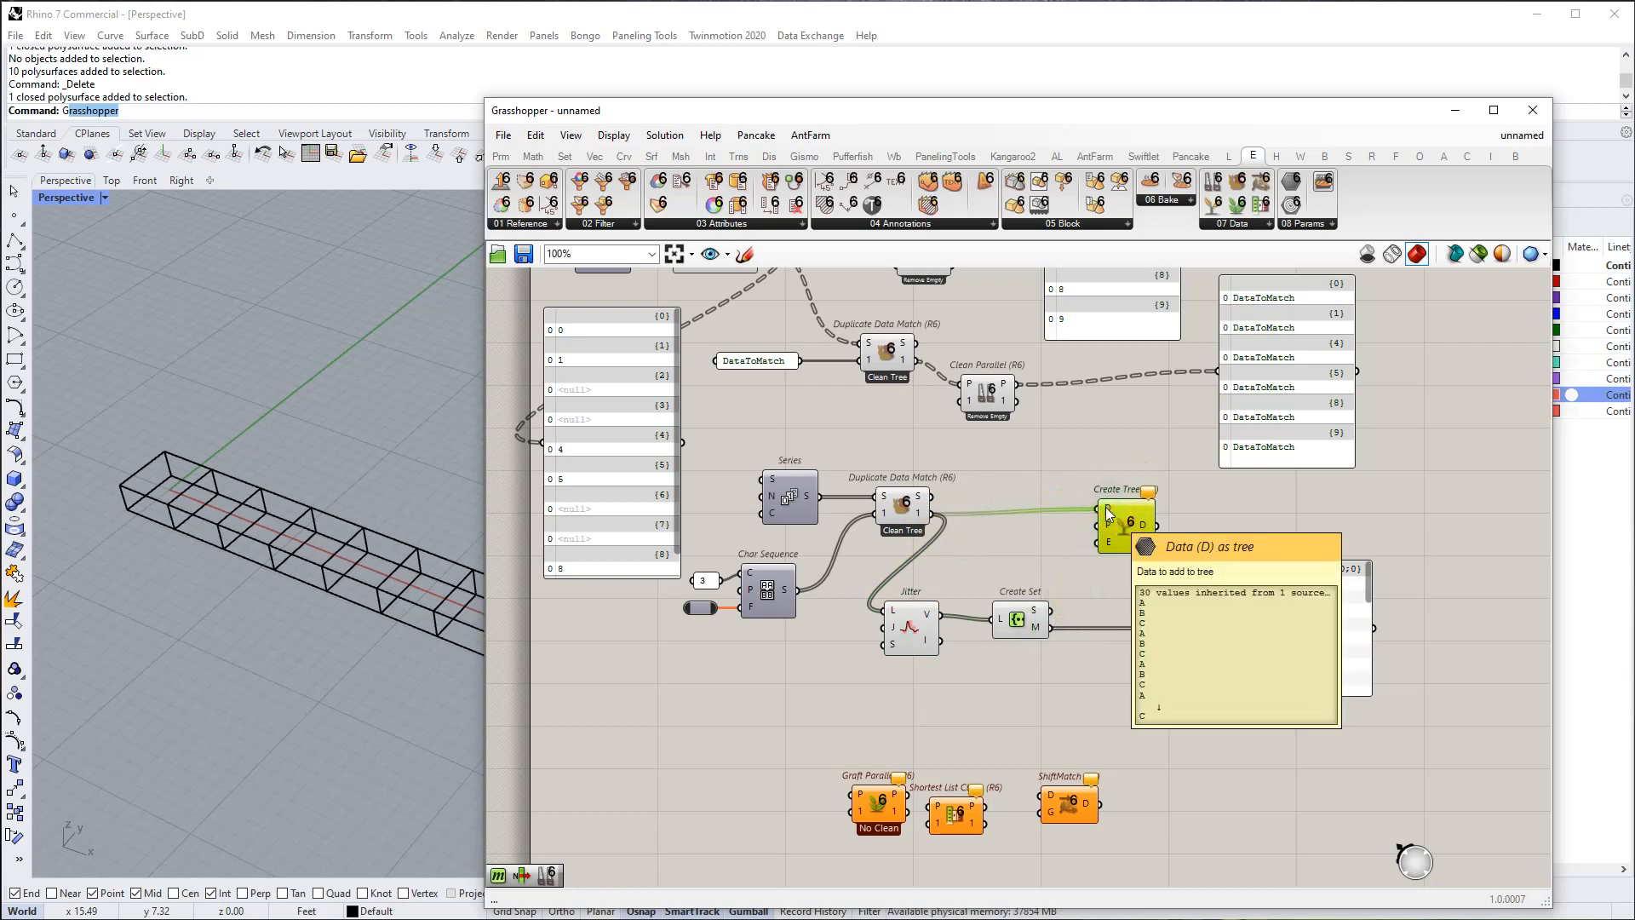
click(1053, 628)
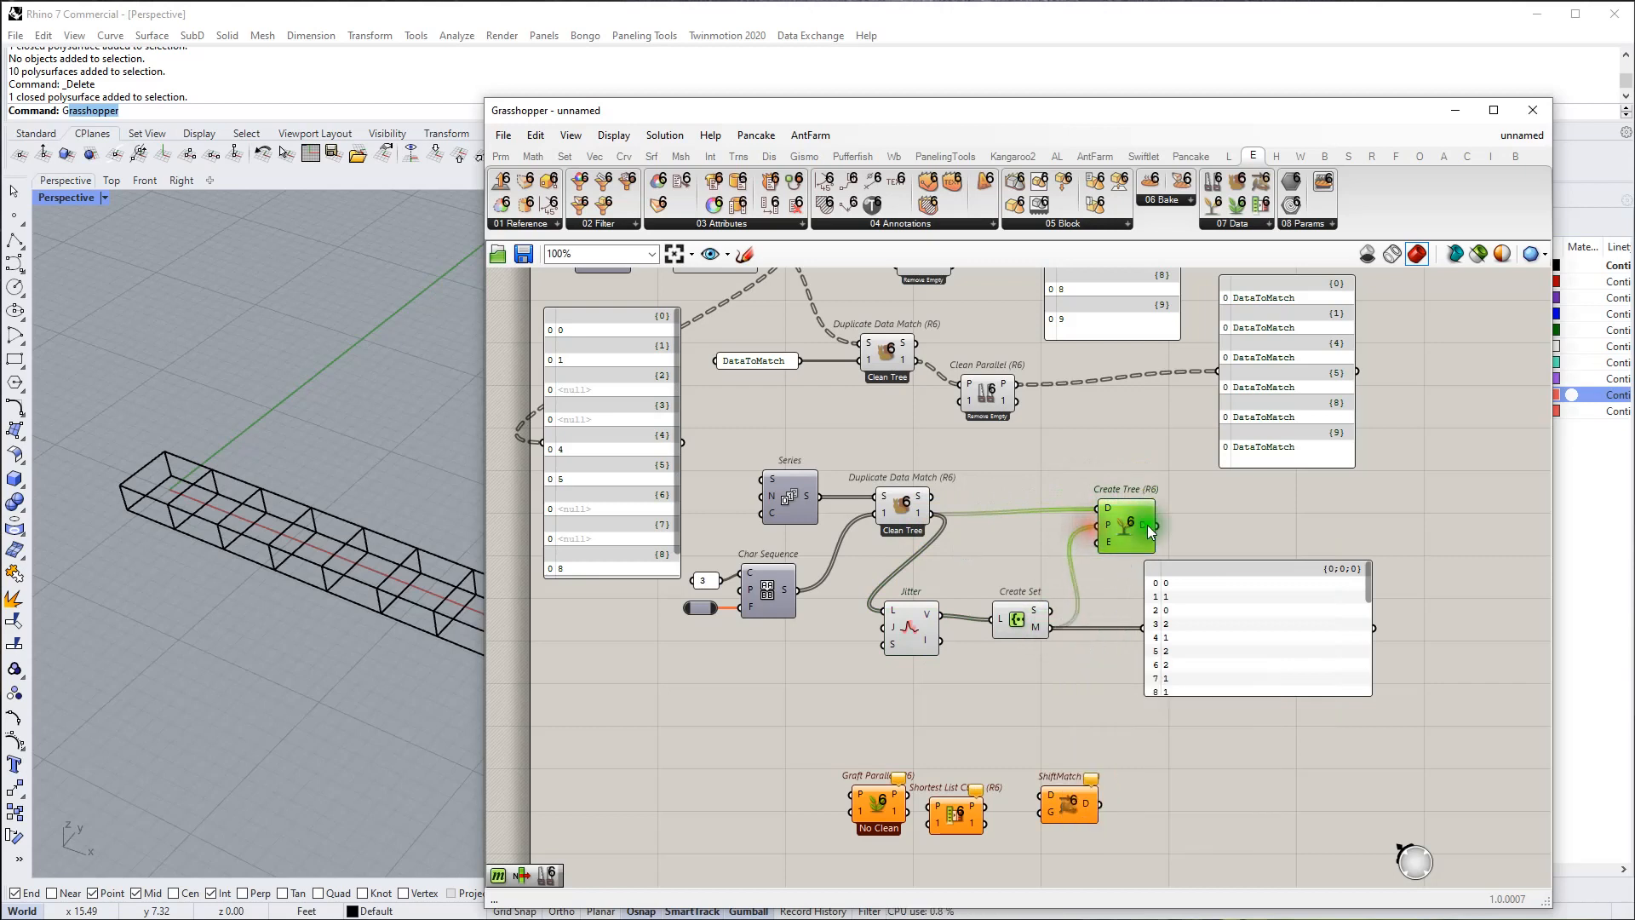
drag(1149, 525, 1149, 625)
click(1247, 646)
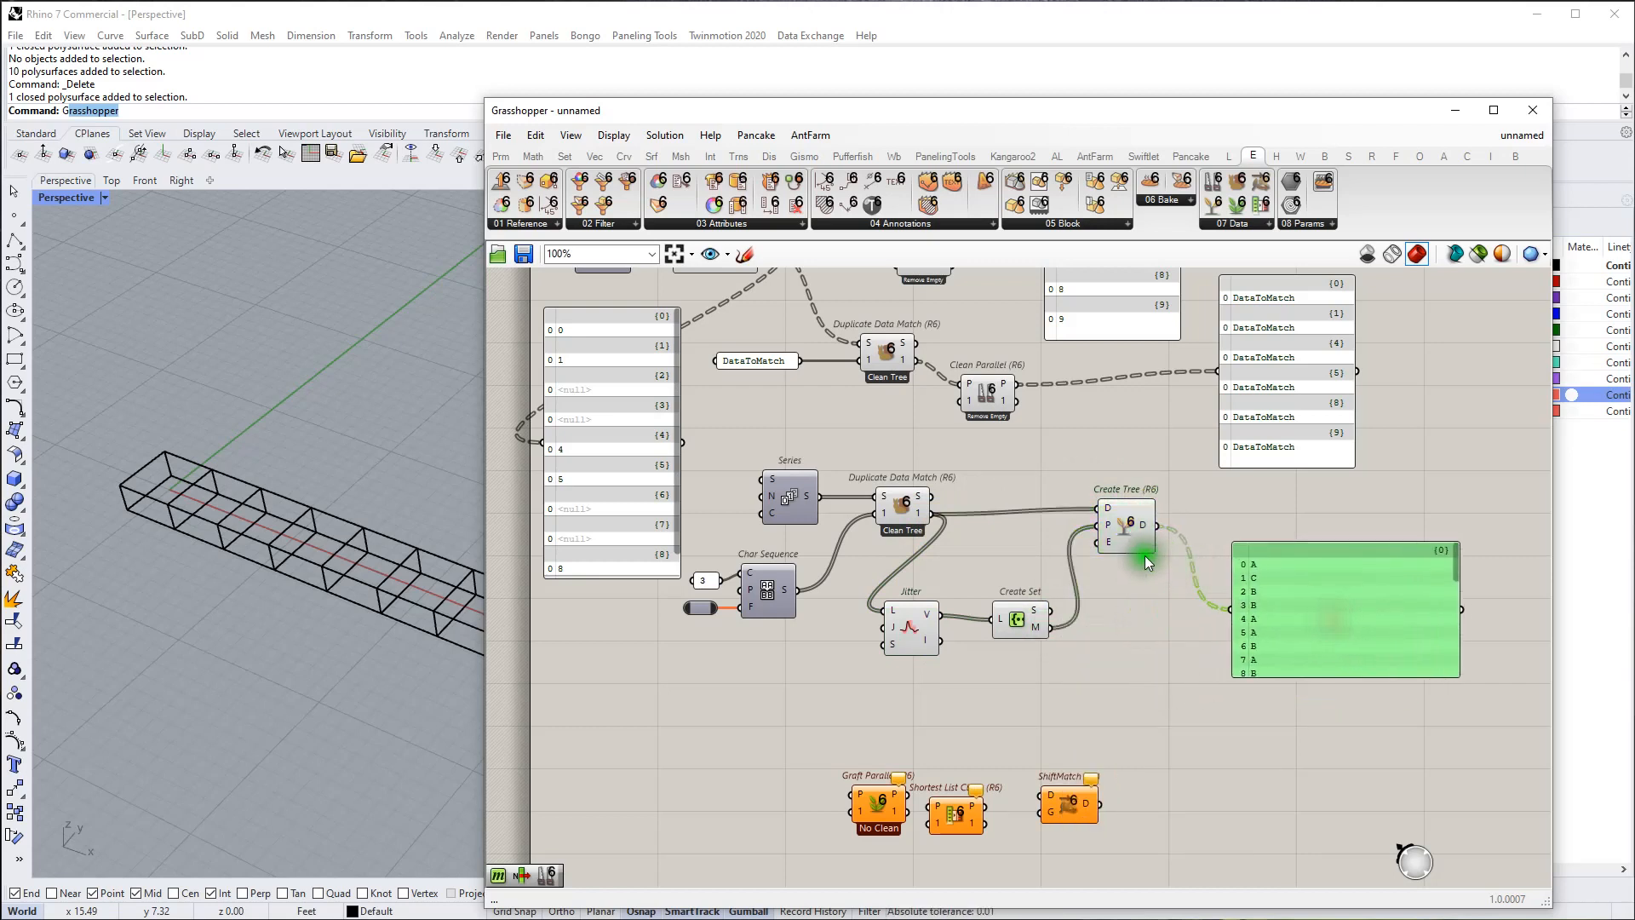
Step: Replace Create Tree's data source with Jitter's values output, nudging Duplicate Data Match and Jitter into place
scroll(1133, 532, up, 3)
drag(1123, 531, 1117, 538)
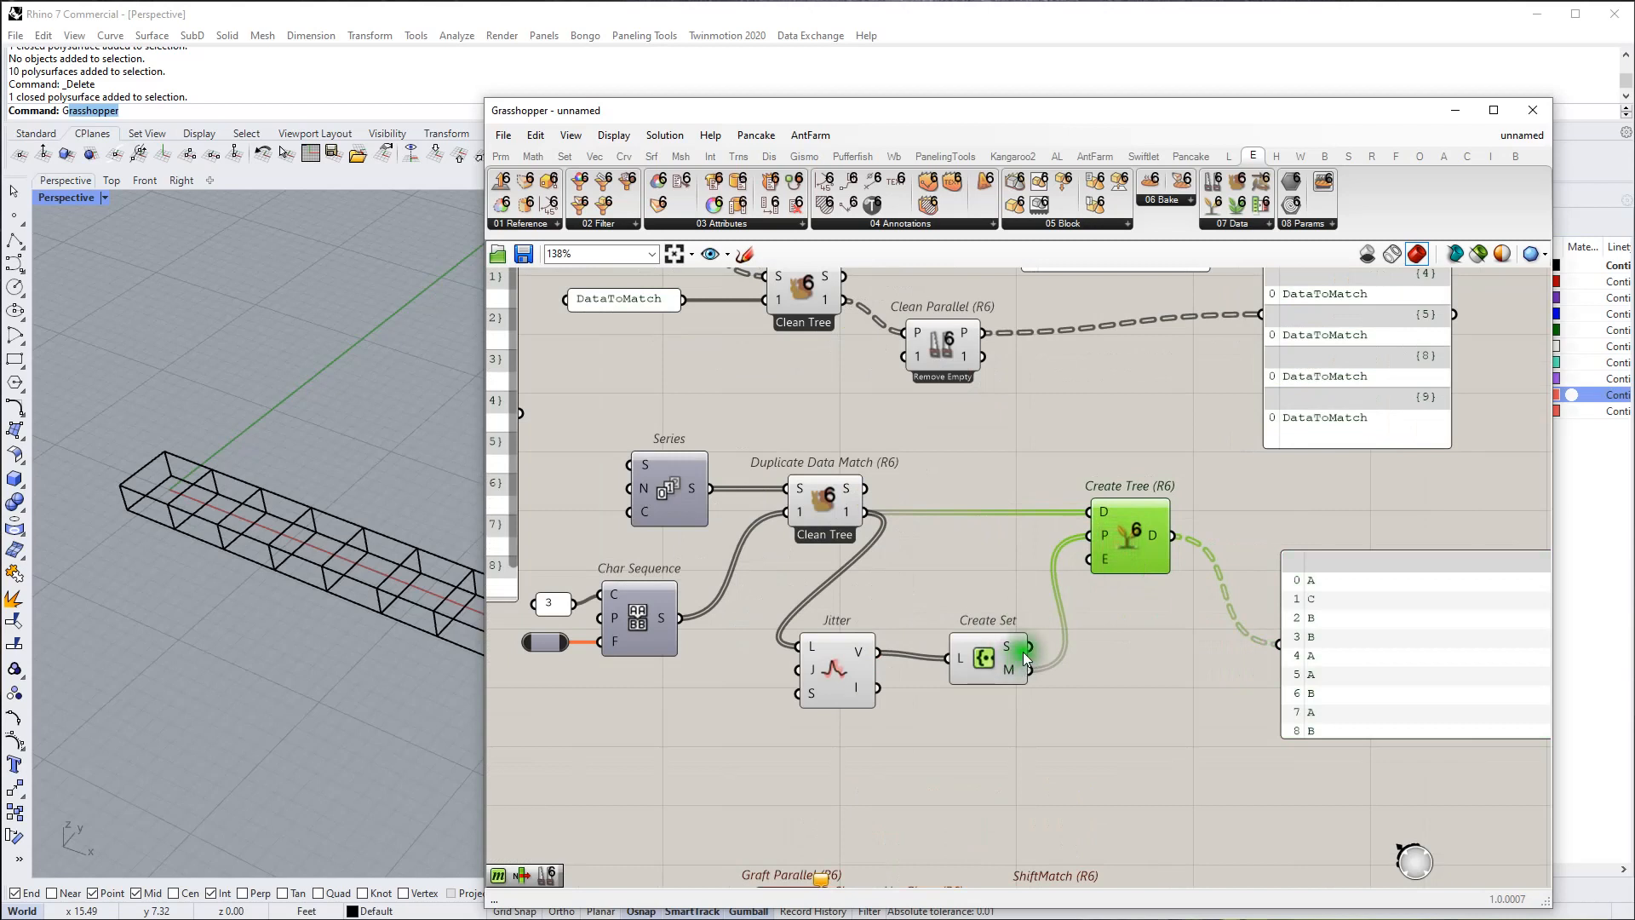
drag(848, 513, 837, 513)
click(841, 696)
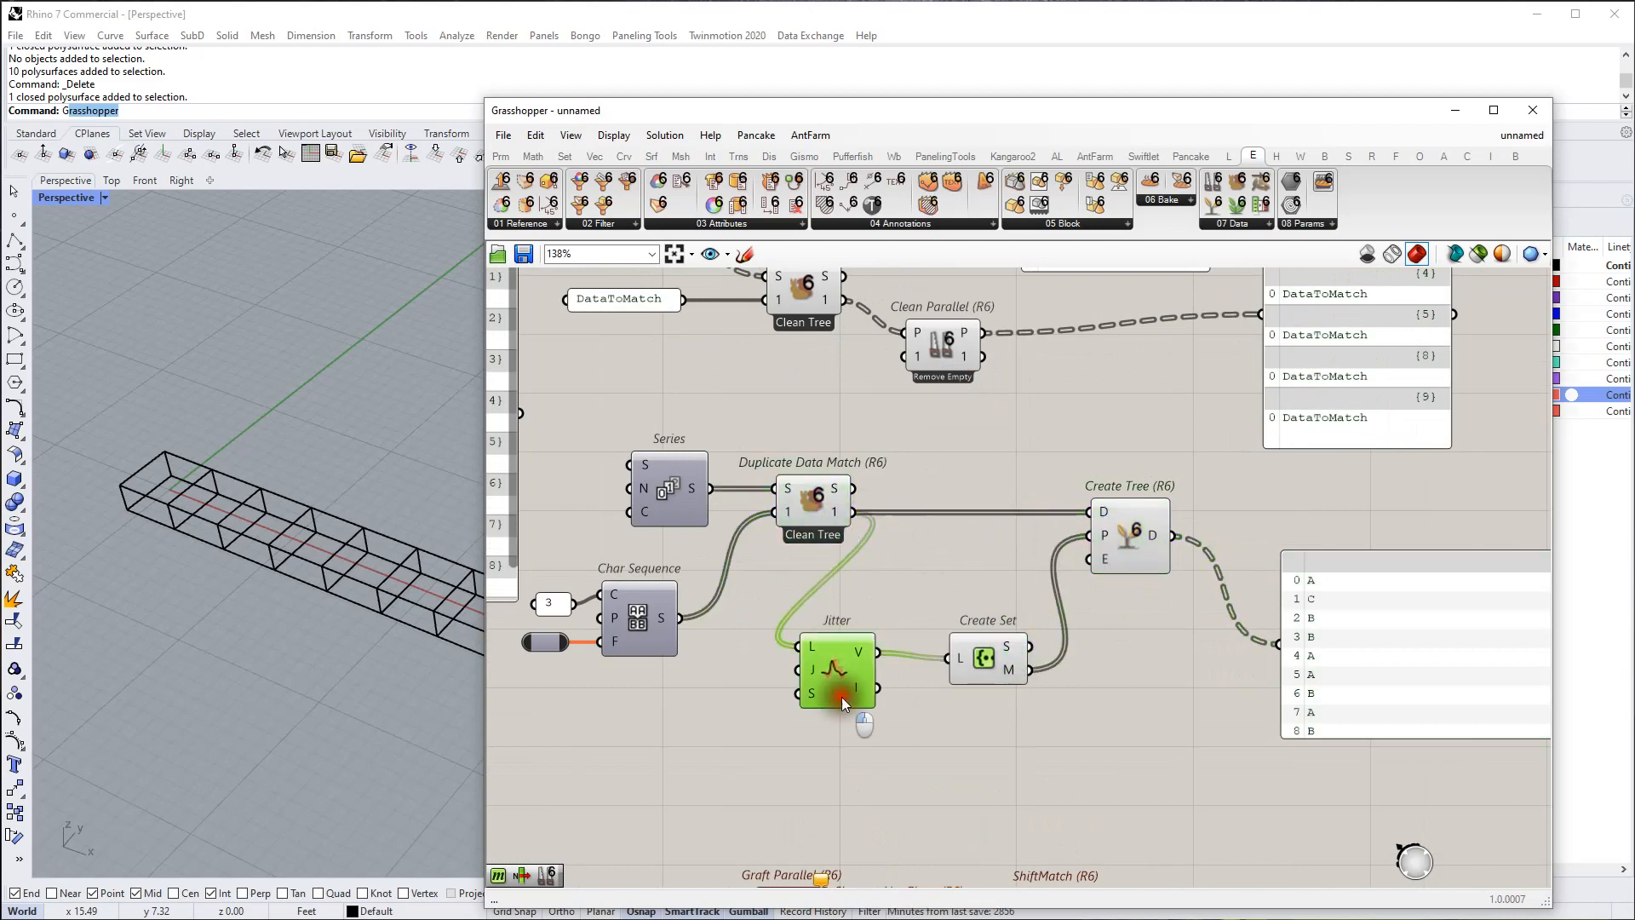
drag(877, 649, 1086, 513)
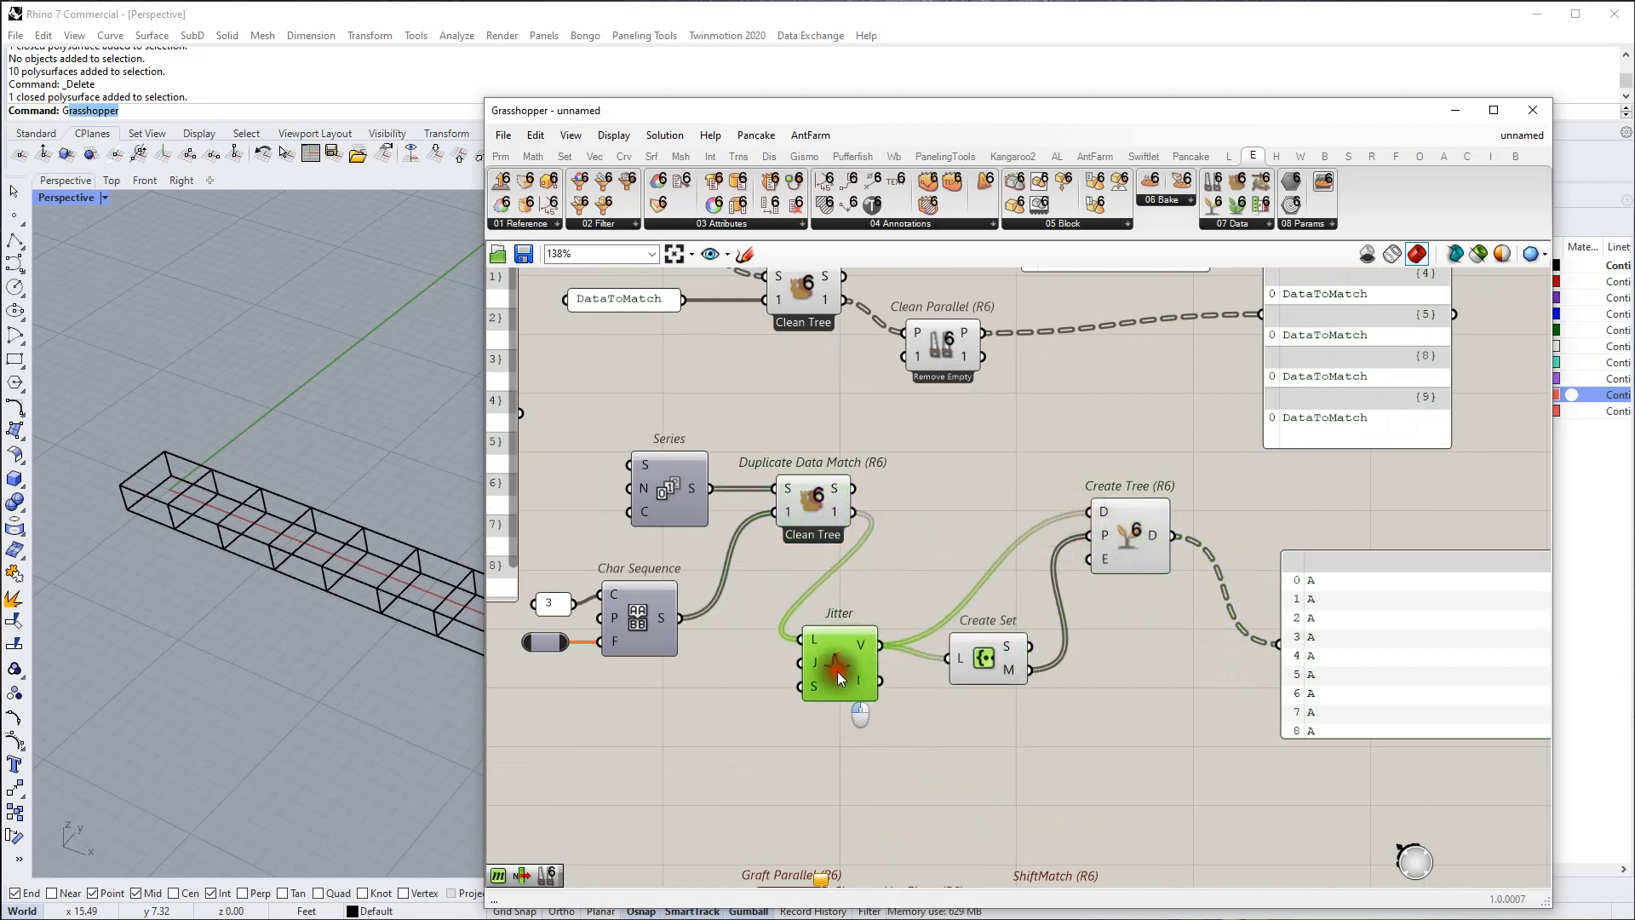
Step: Place Jitter in line between Duplicate Data Match and Create Tree with Create Set beneath them, and scroll through the panel's branches
drag(836, 671, 928, 545)
drag(982, 660, 1024, 642)
right_drag(1054, 632, 857, 610)
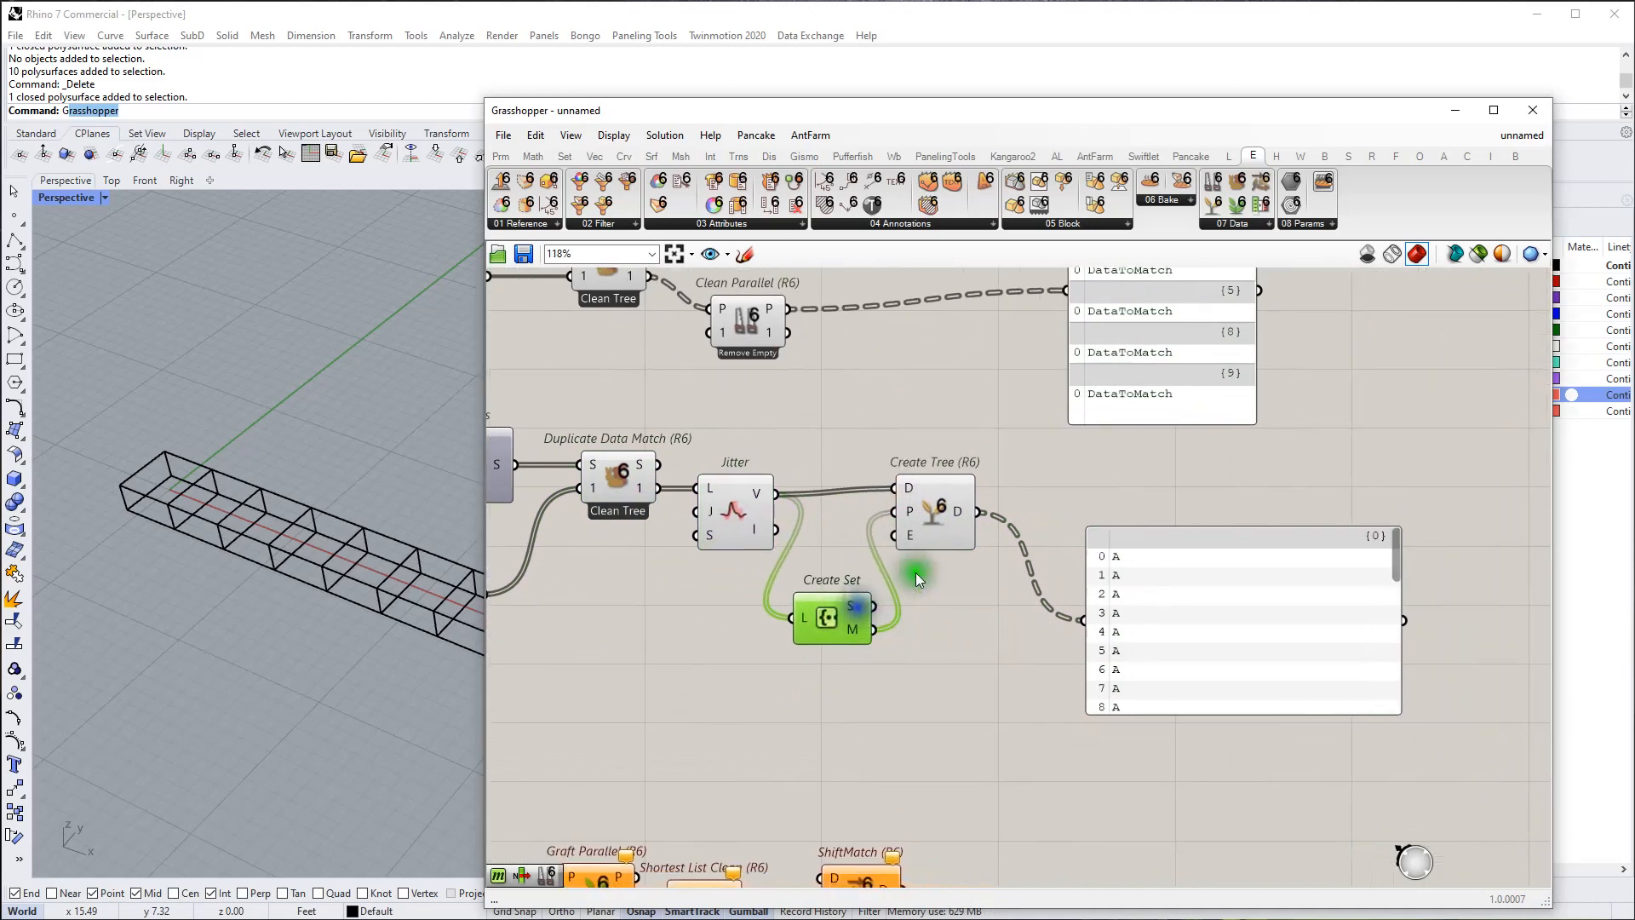
scroll(920, 573, down, 2)
drag(1269, 567, 1258, 624)
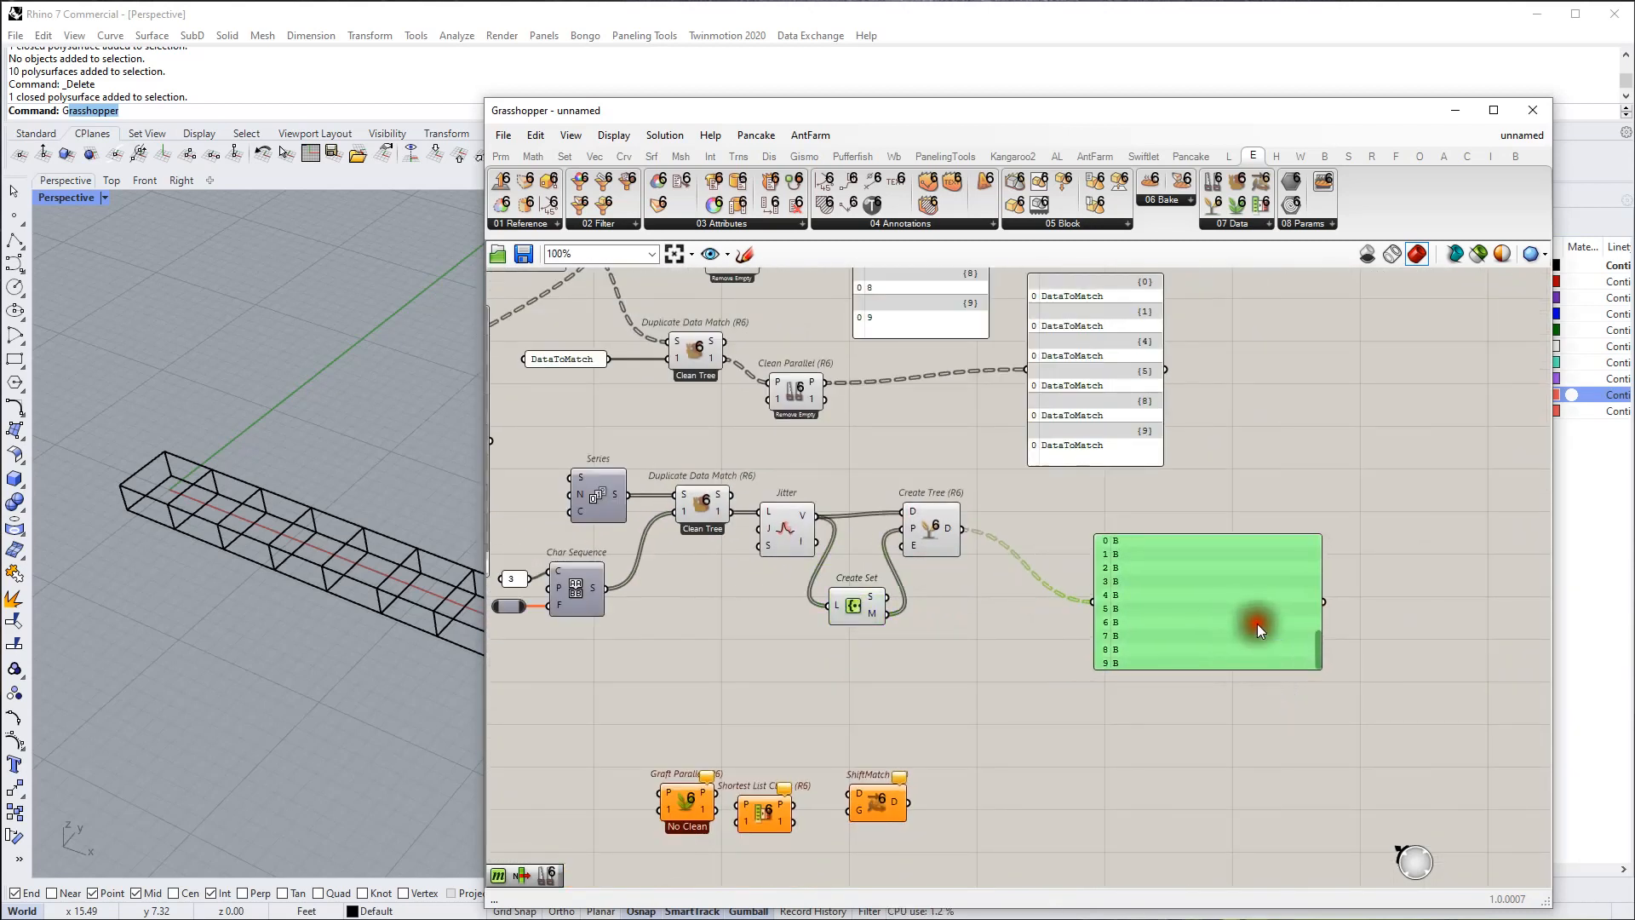
Step: Move Create Tree farther from Jitter, adjust Create Set below them, and bring the panel back to its first branch
drag(918, 537, 967, 541)
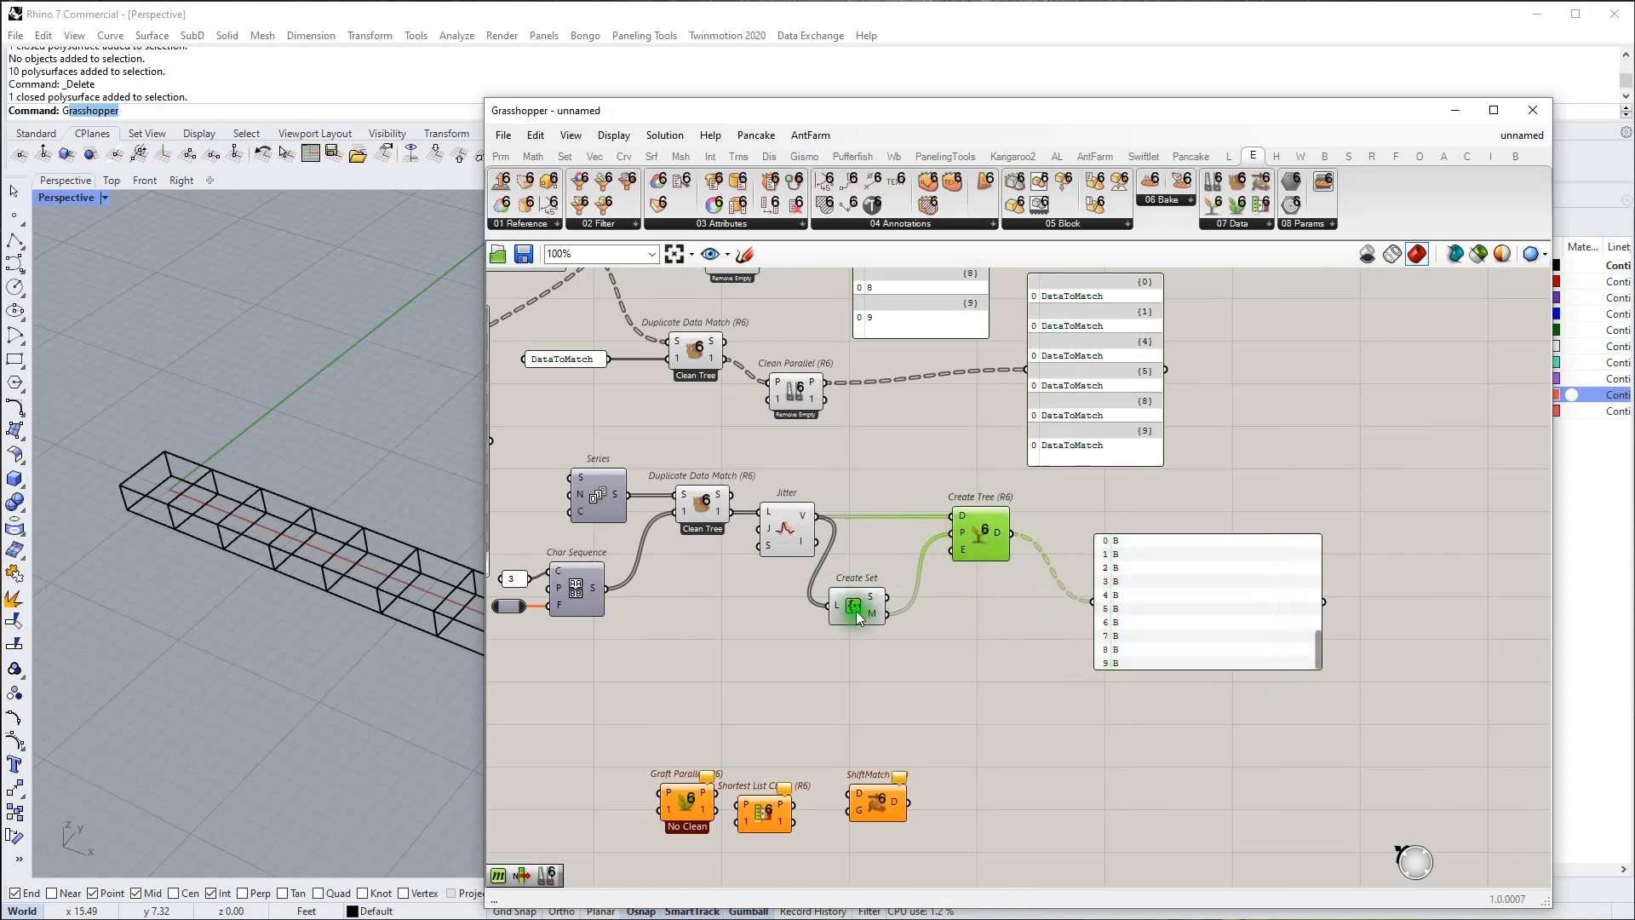
drag(858, 611, 854, 605)
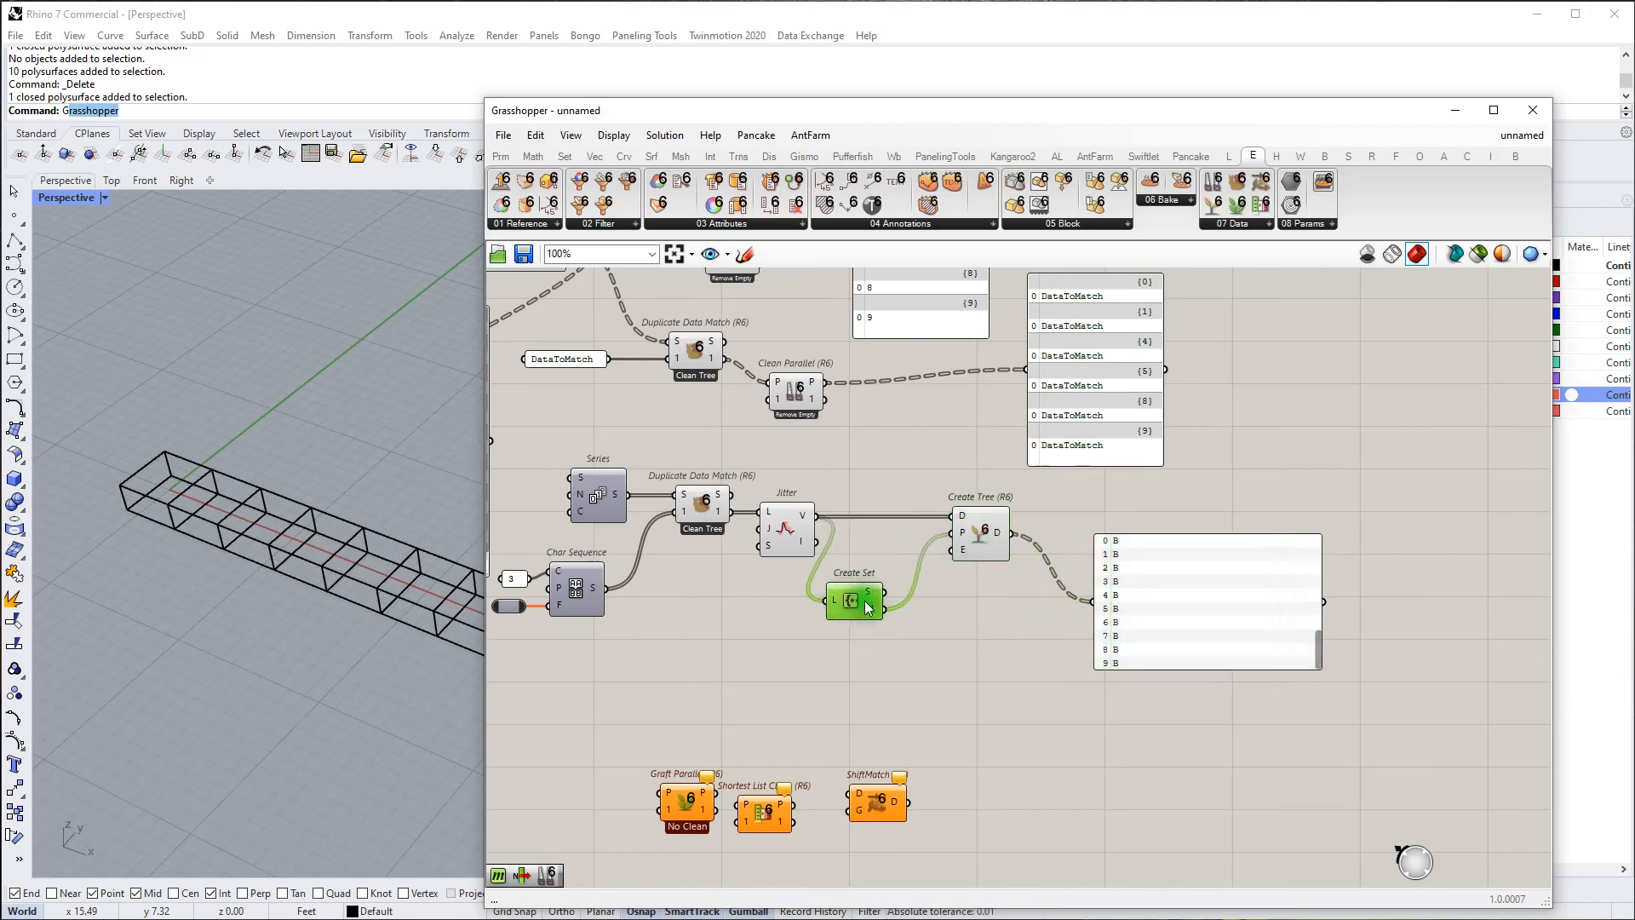
click(856, 657)
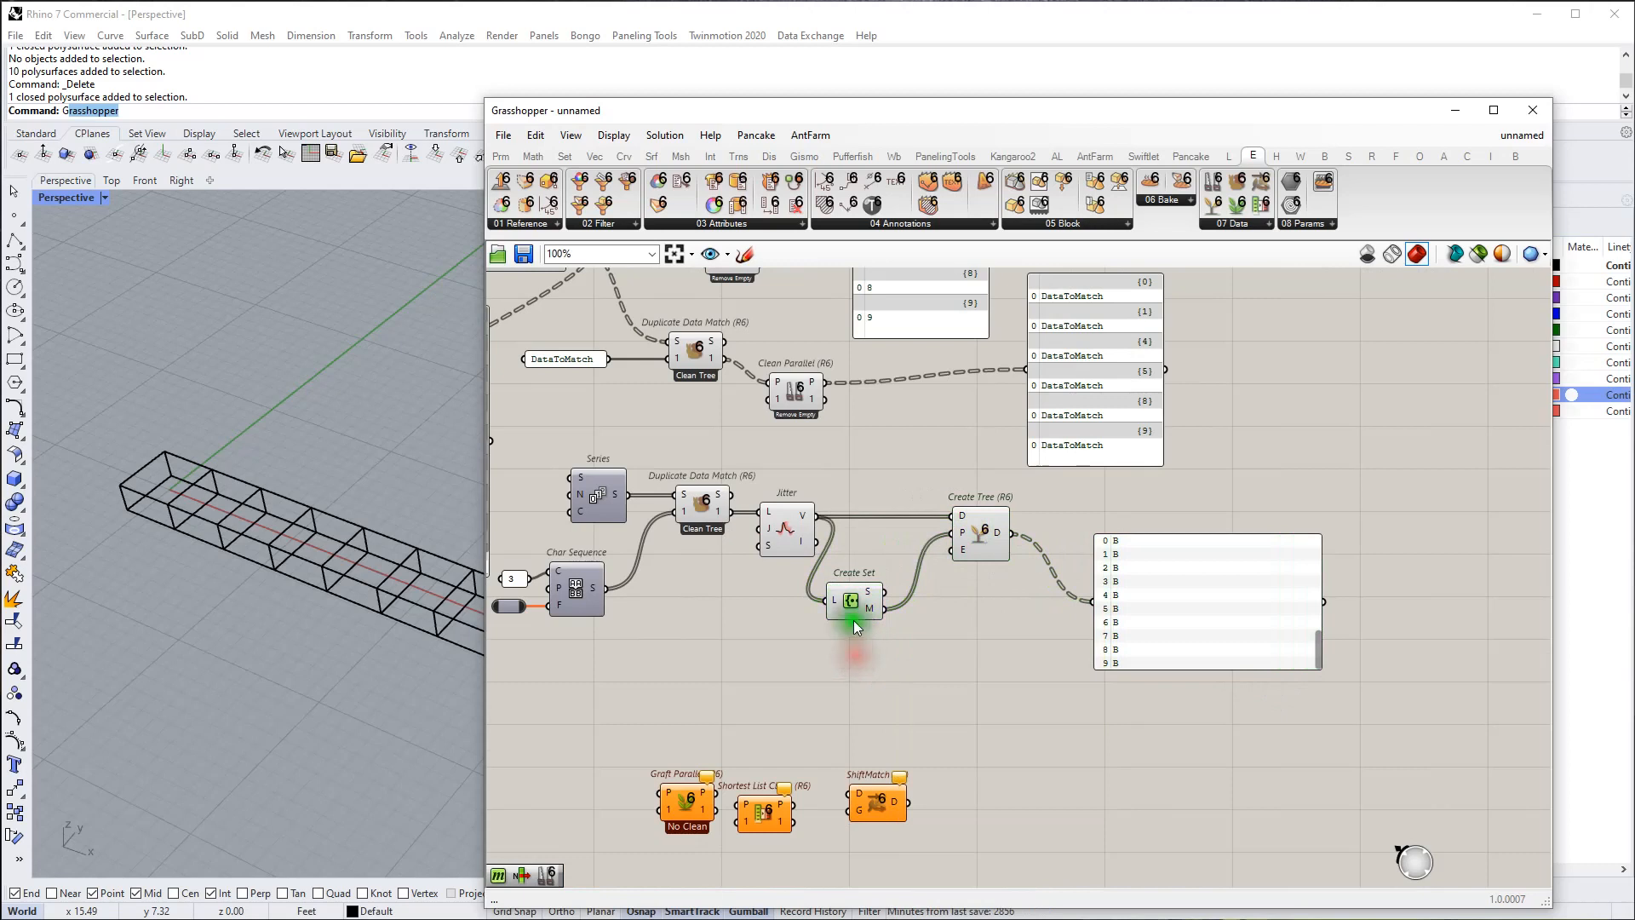
right_drag(904, 662, 927, 693)
mouse_move(1023, 564)
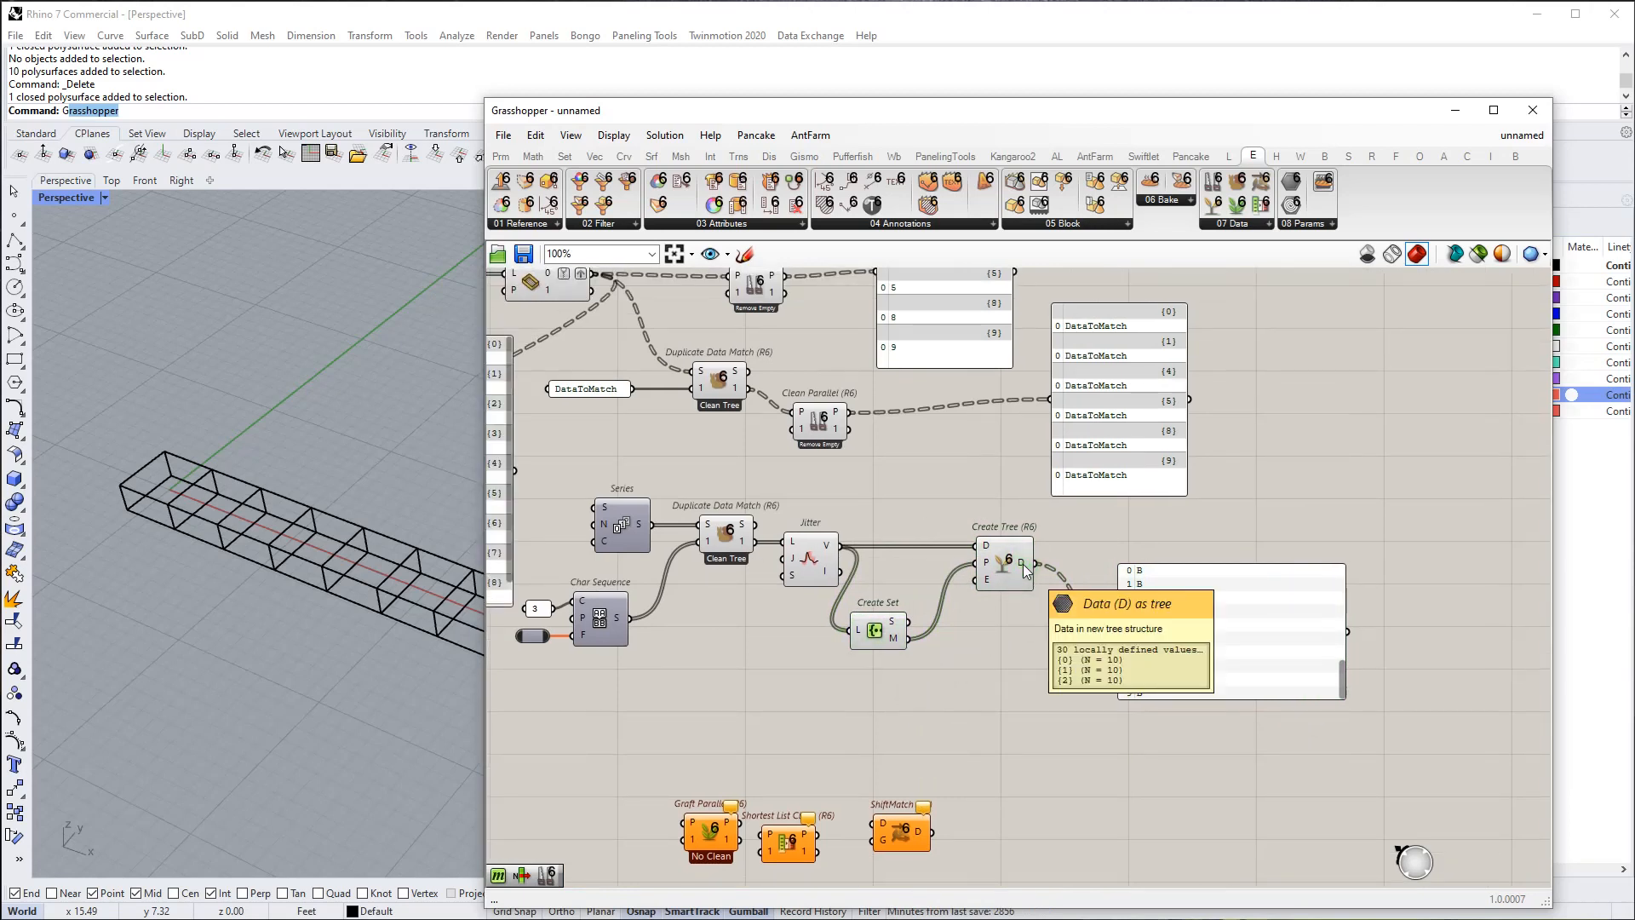
drag(1023, 564, 1194, 620)
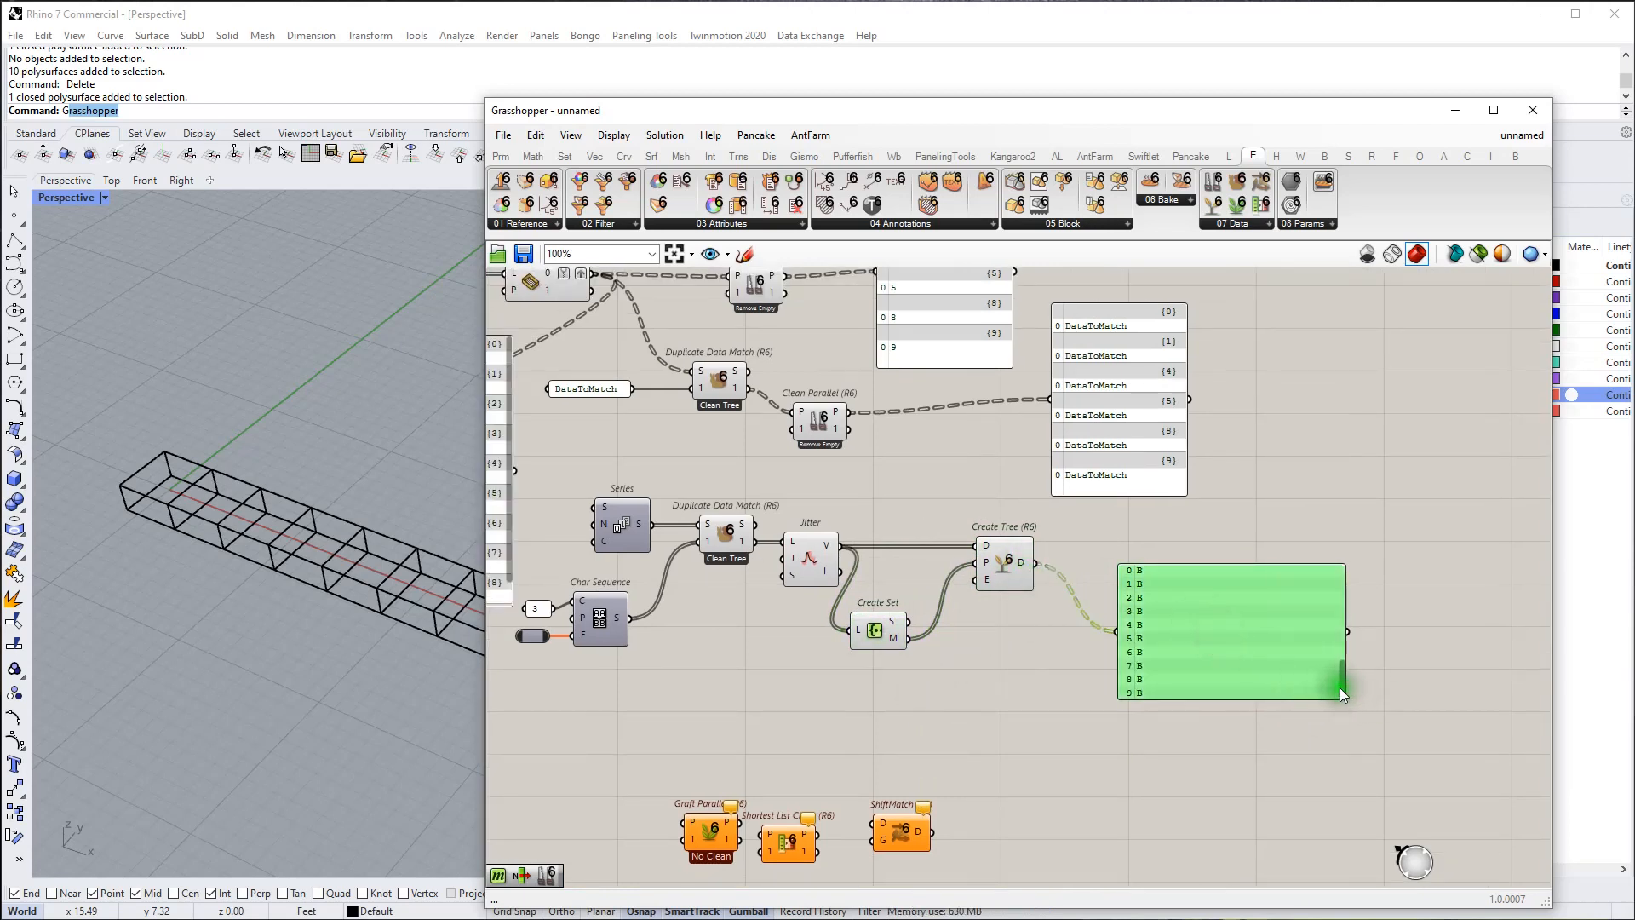
drag(1339, 688, 1346, 558)
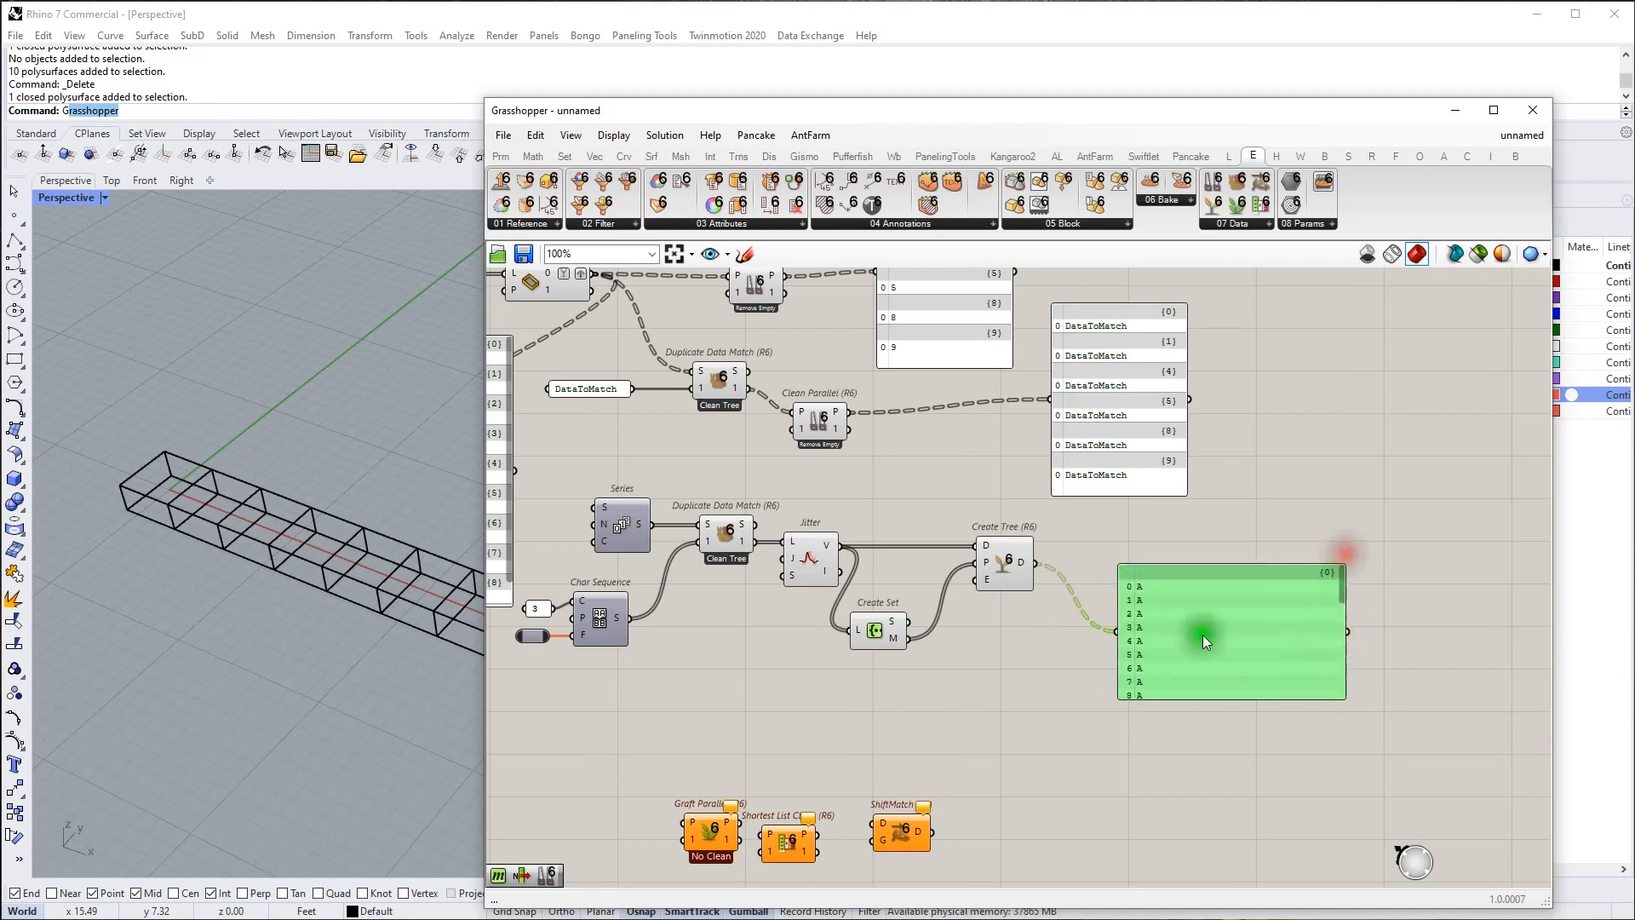
click(1043, 681)
mouse_move(896, 636)
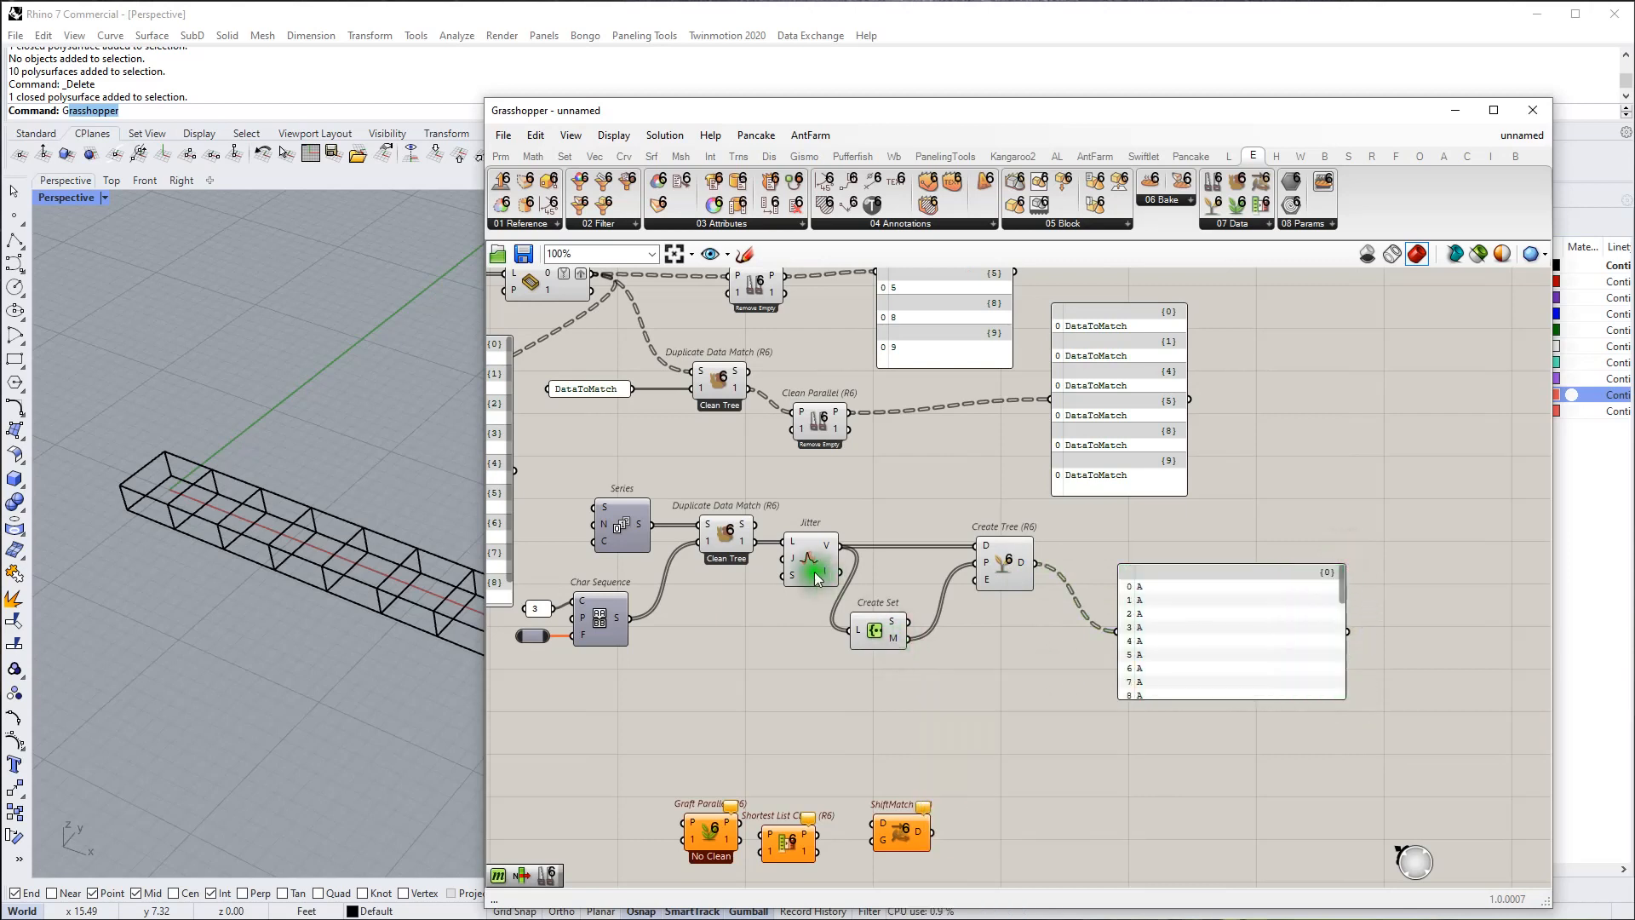
Step: Bypass Jitter by wiring Duplicate Data Match's output 1 into Create Set's L and Create Tree's D, and review the panel's branches
drag(794, 585, 852, 629)
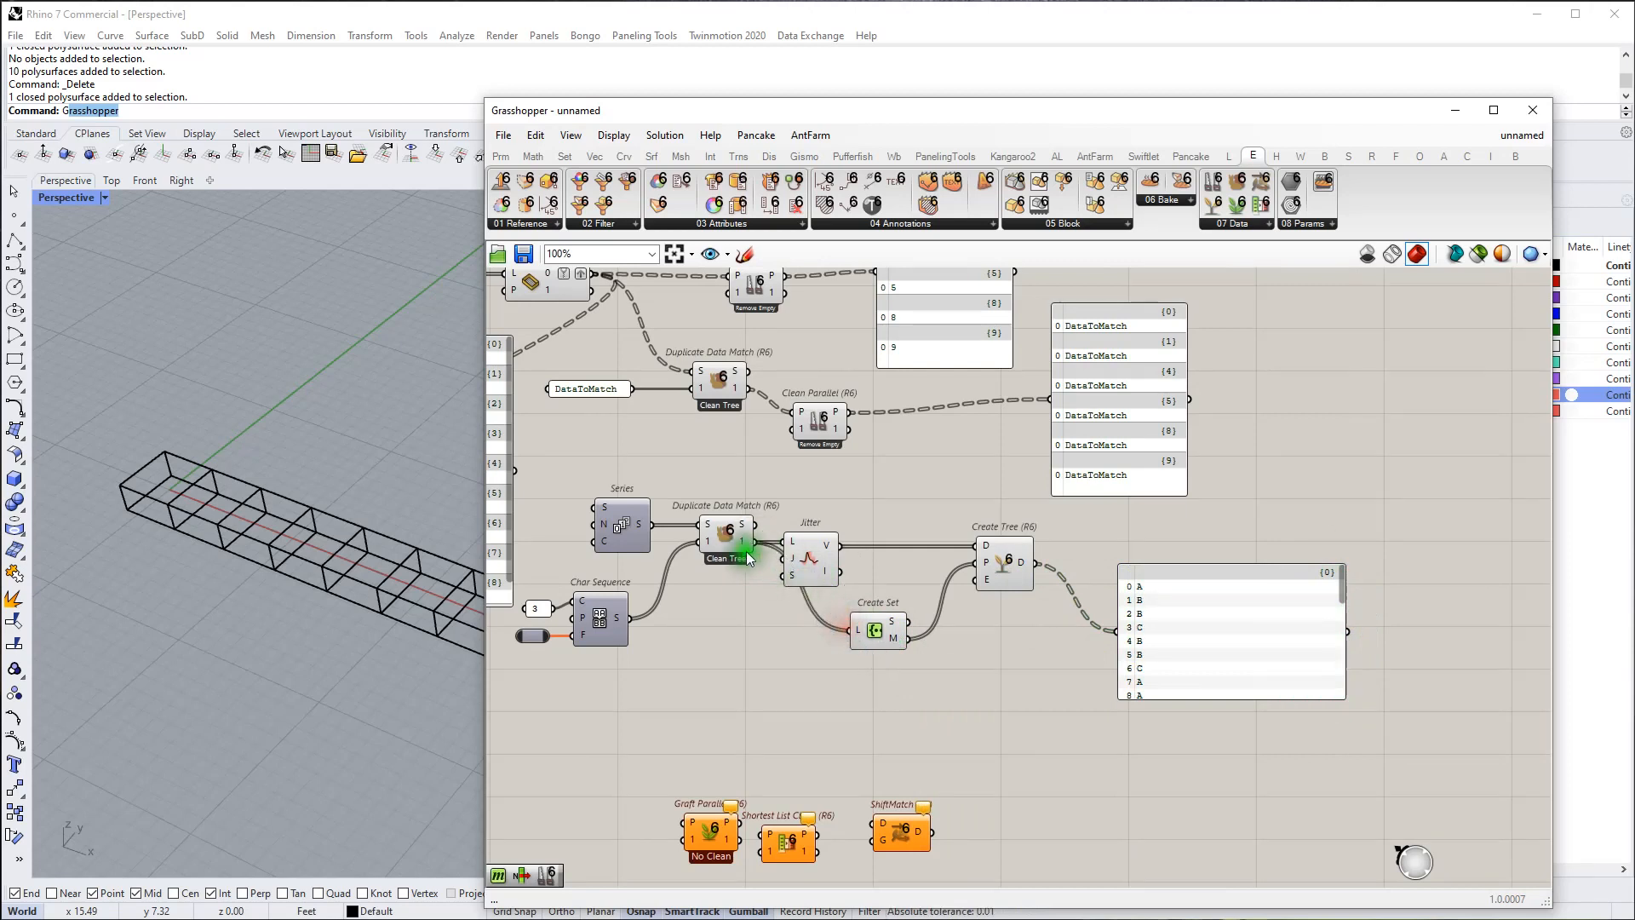
drag(866, 538, 975, 545)
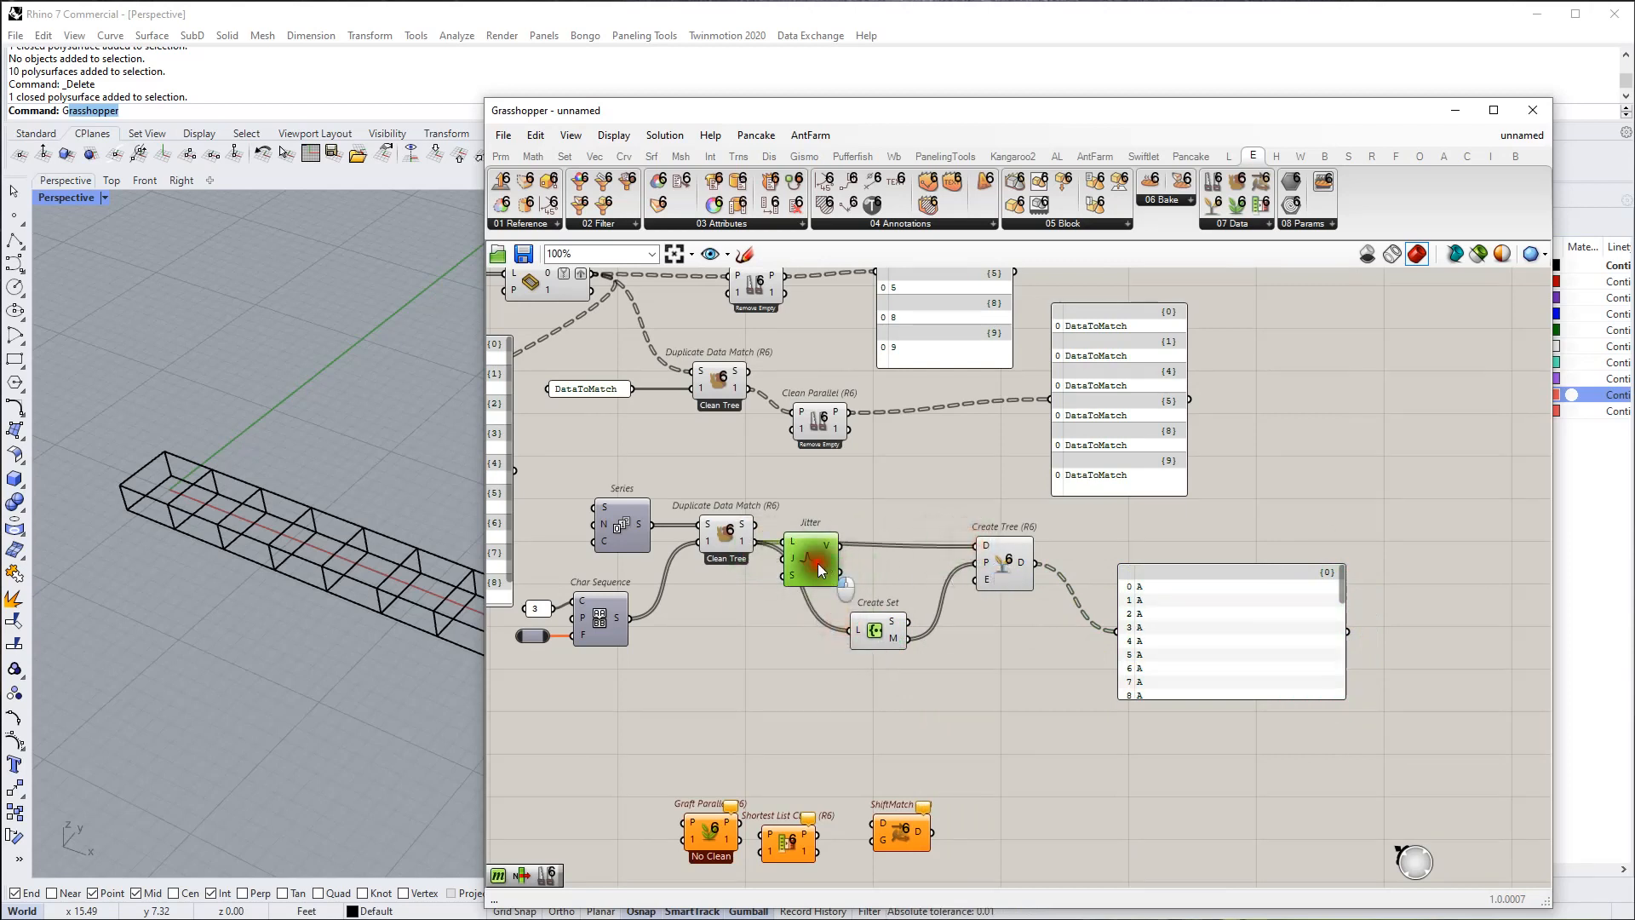
drag(817, 564, 687, 694)
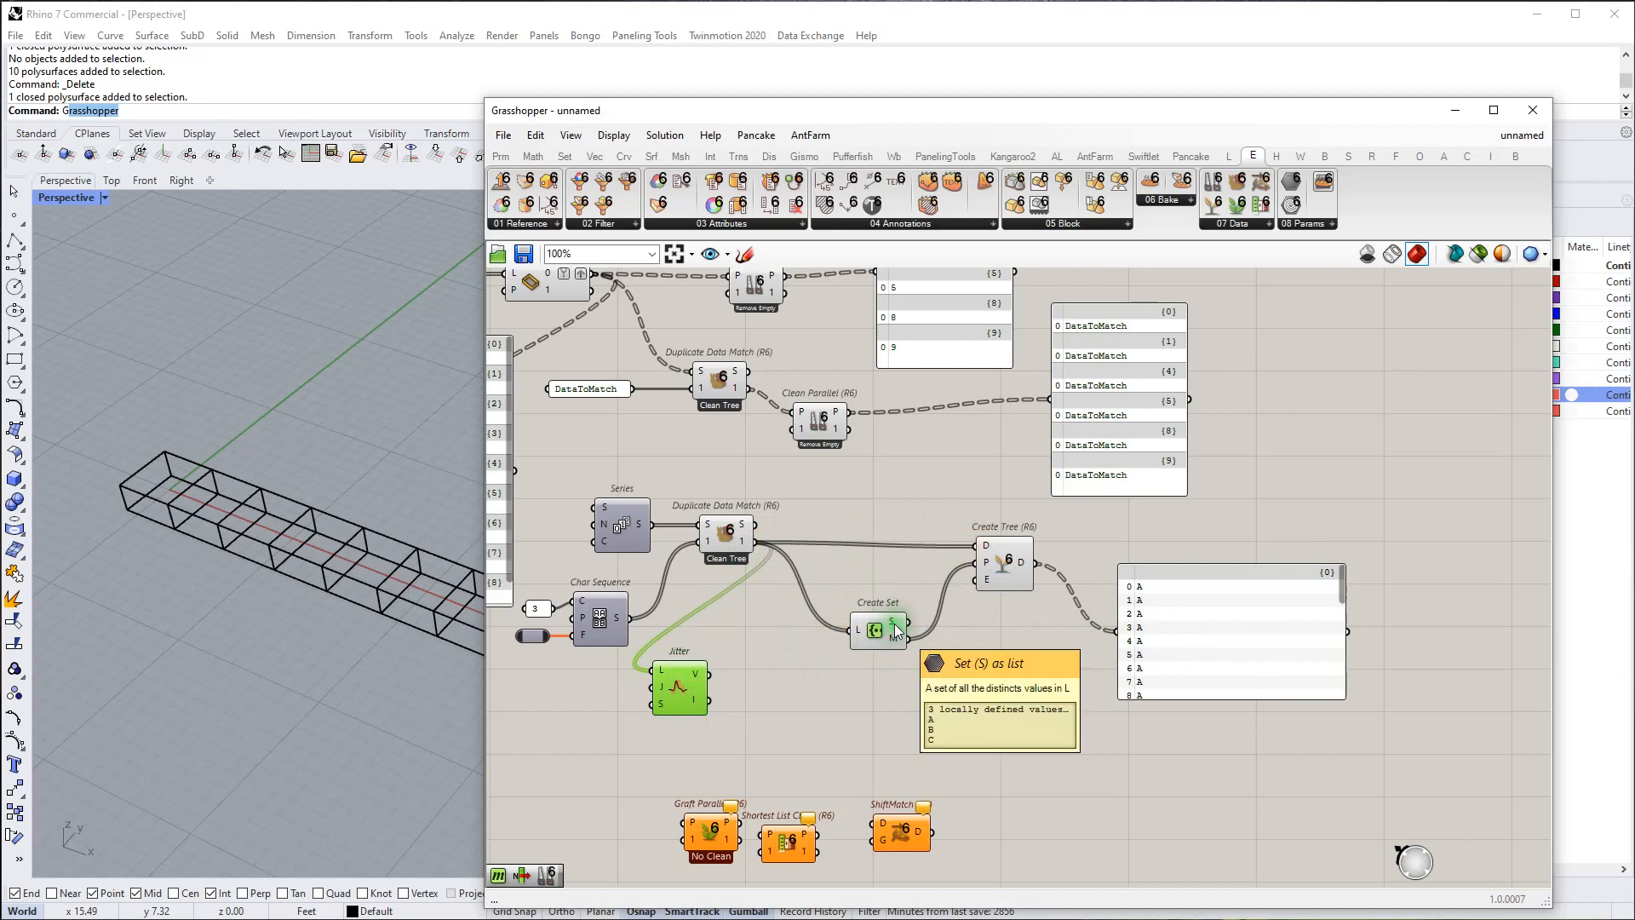
drag(907, 623, 1111, 629)
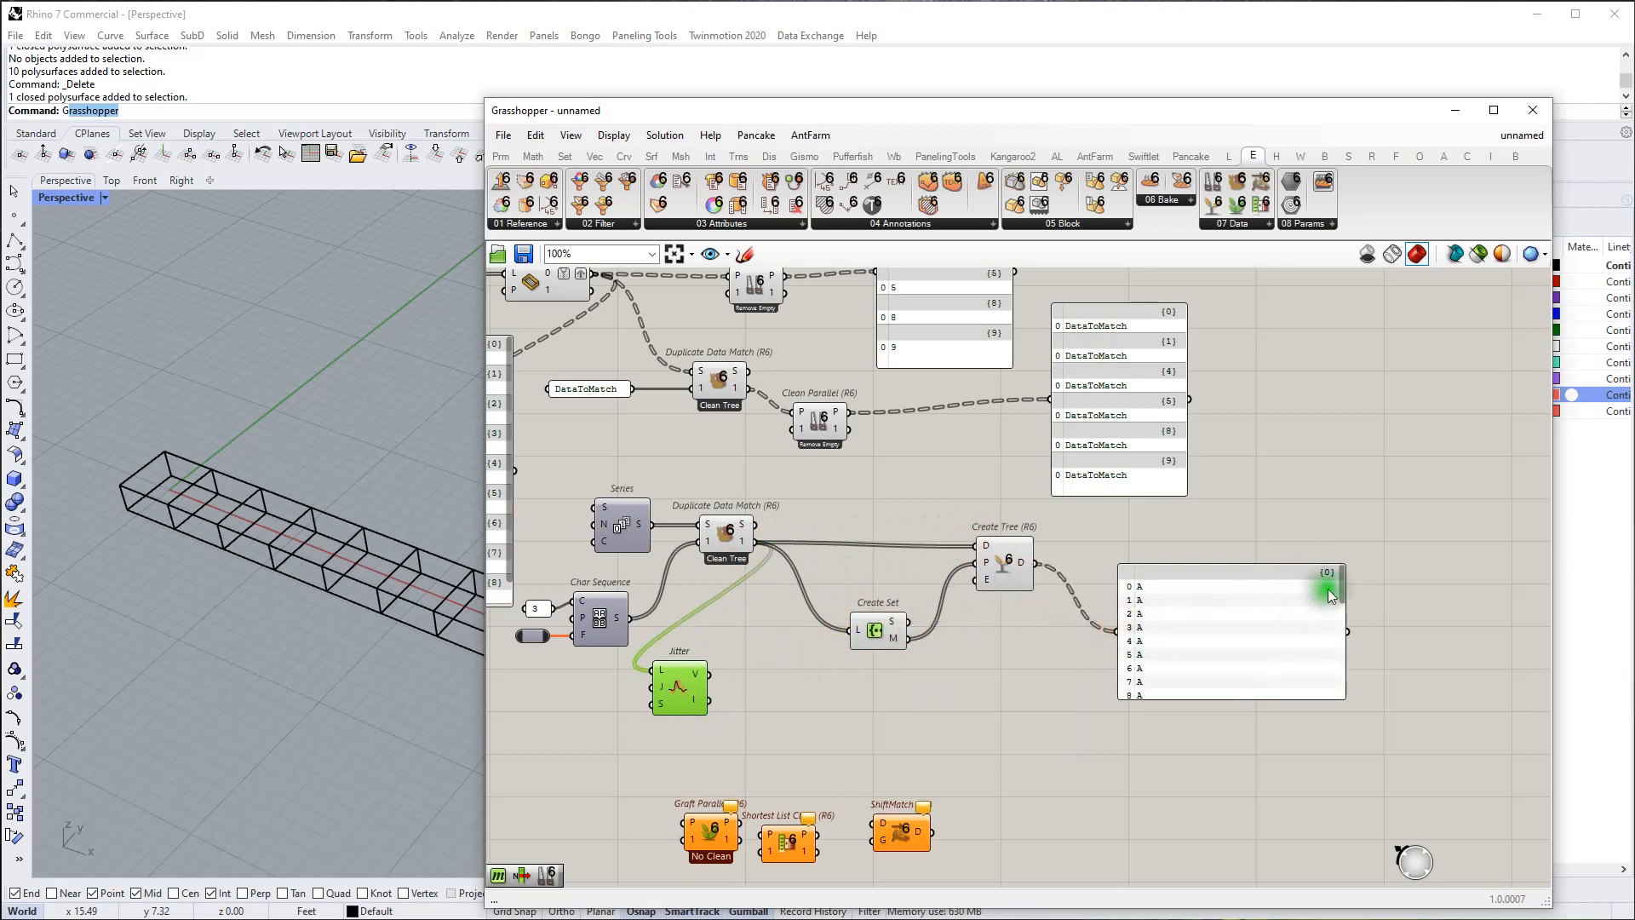
drag(1342, 584, 1366, 647)
click(1299, 665)
right_drag(1256, 675, 1204, 560)
scroll(984, 567, down, 1)
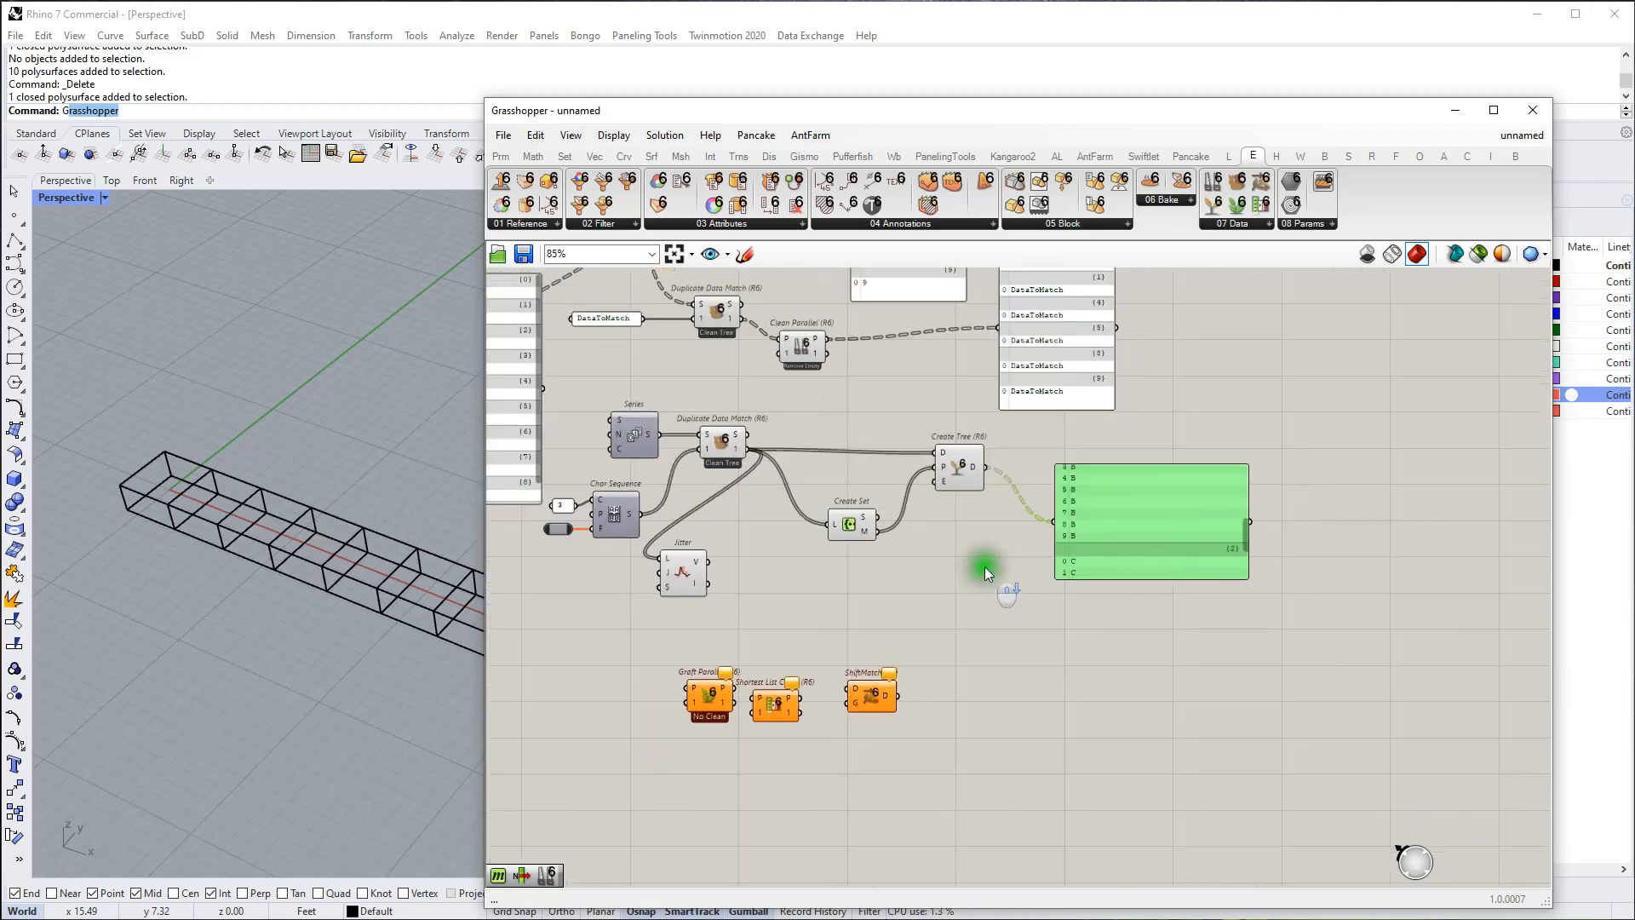
Step: Move Graft Parallel below Jitter, above Shortest List Clean, and nudge ShiftMatch into place
right_drag(935, 615, 1046, 666)
scroll(886, 739, up, 2)
drag(800, 747, 872, 661)
mouse_move(867, 657)
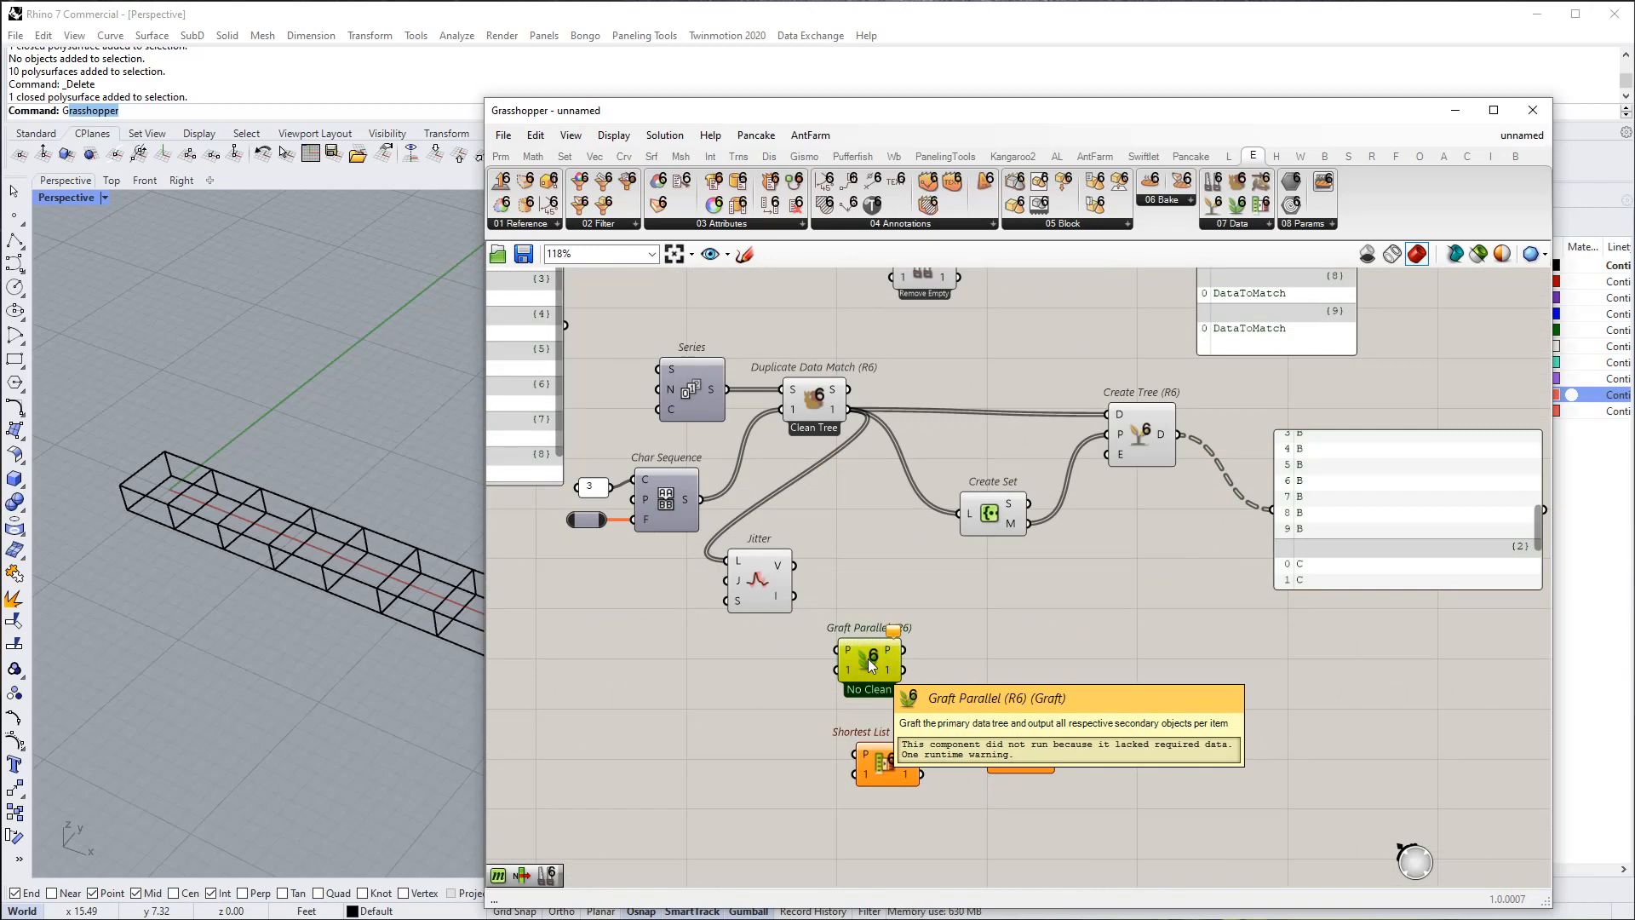
mouse_move(868, 658)
right_down()
mouse_move(880, 650)
mouse_move(862, 658)
right_up()
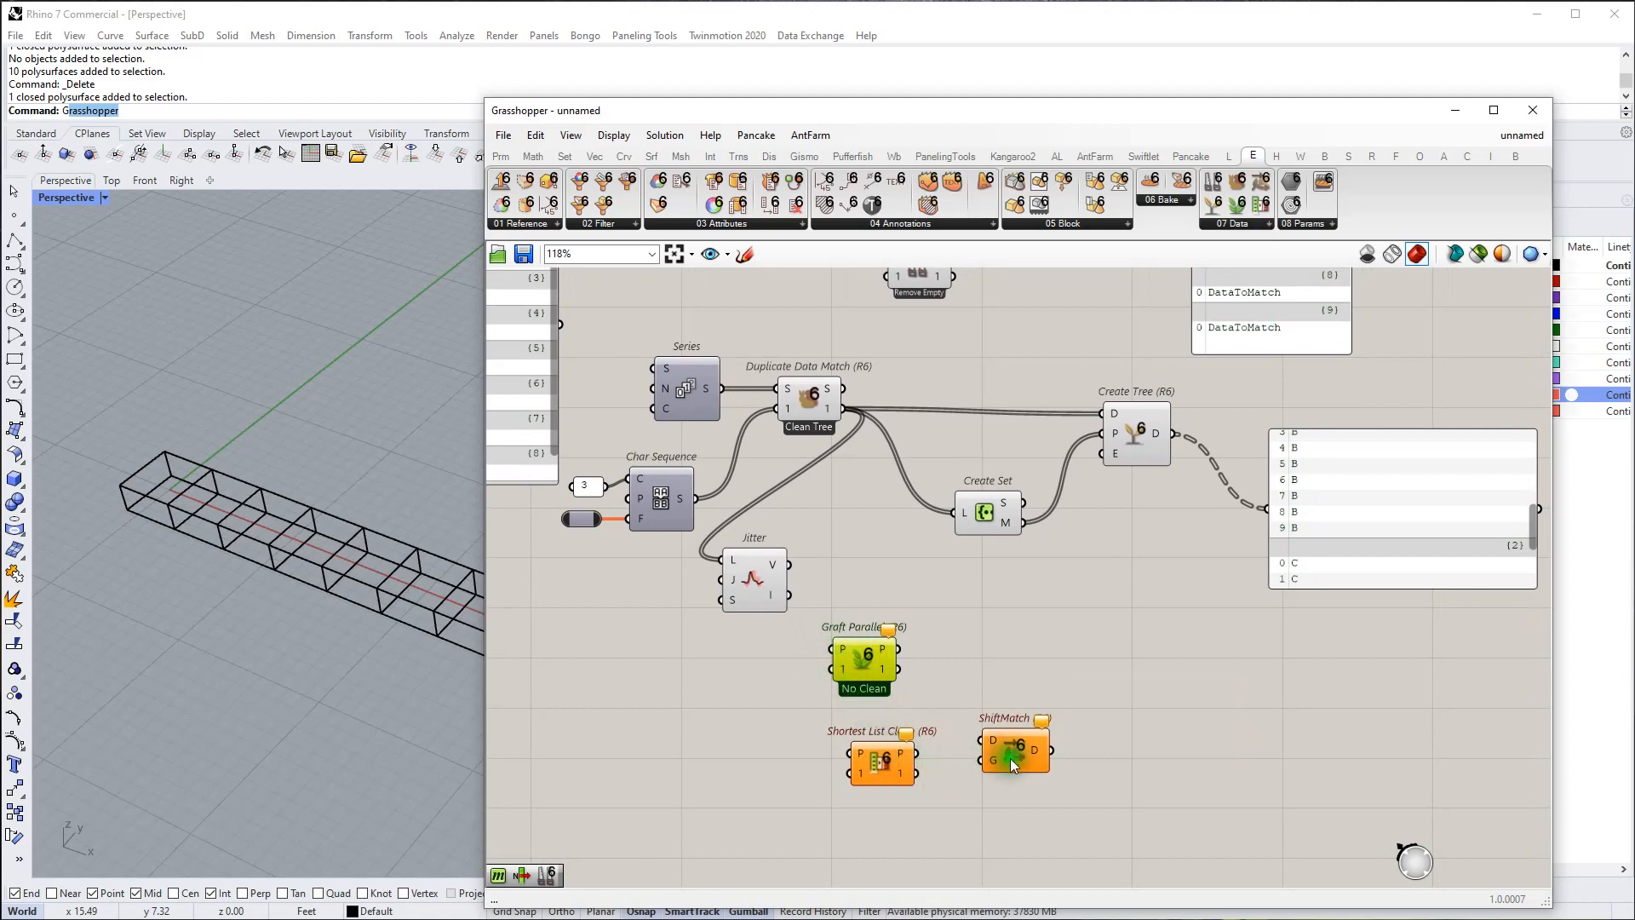
drag(1017, 758, 1022, 753)
Step: Add a Trim Tree component above ShiftMatch
double_click(1050, 639)
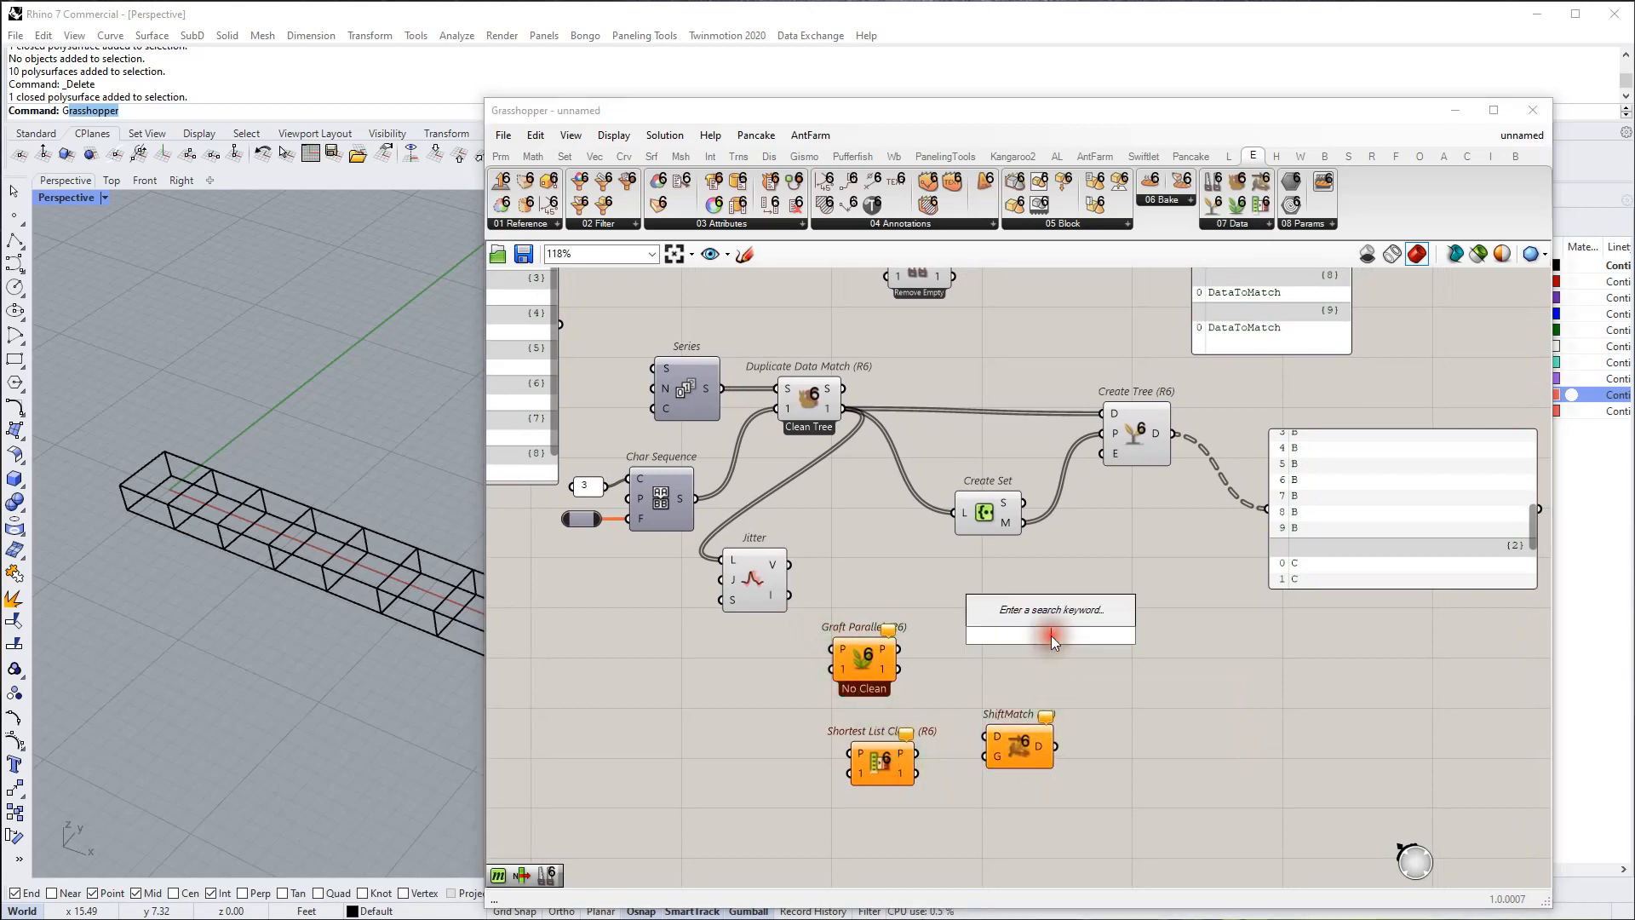
text(tr)
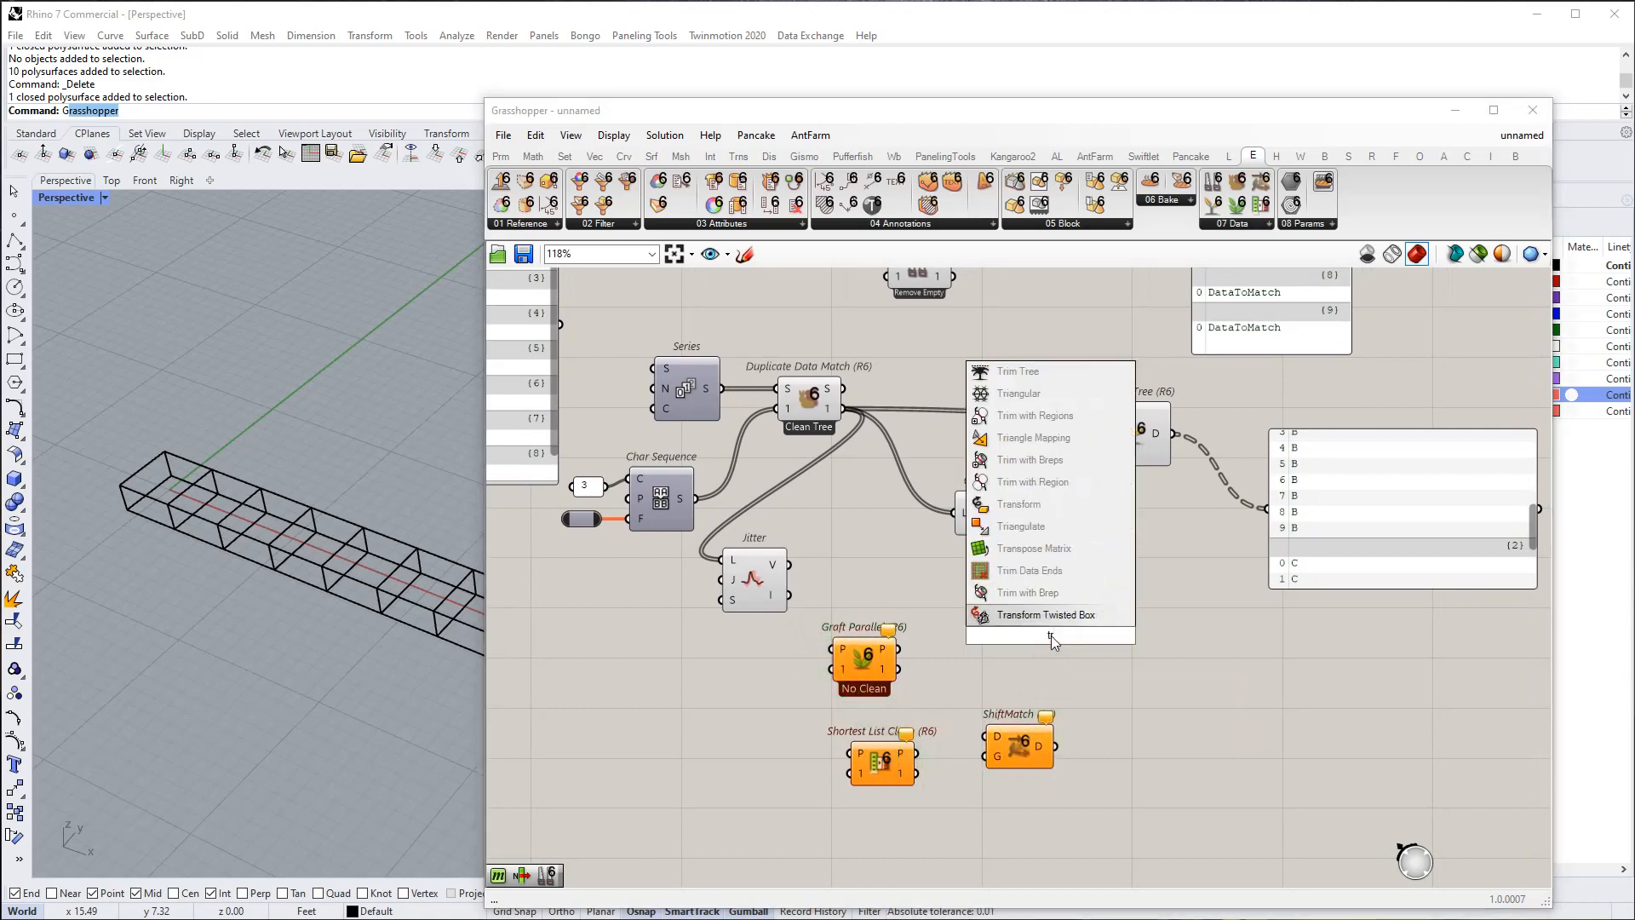
text(im tree)
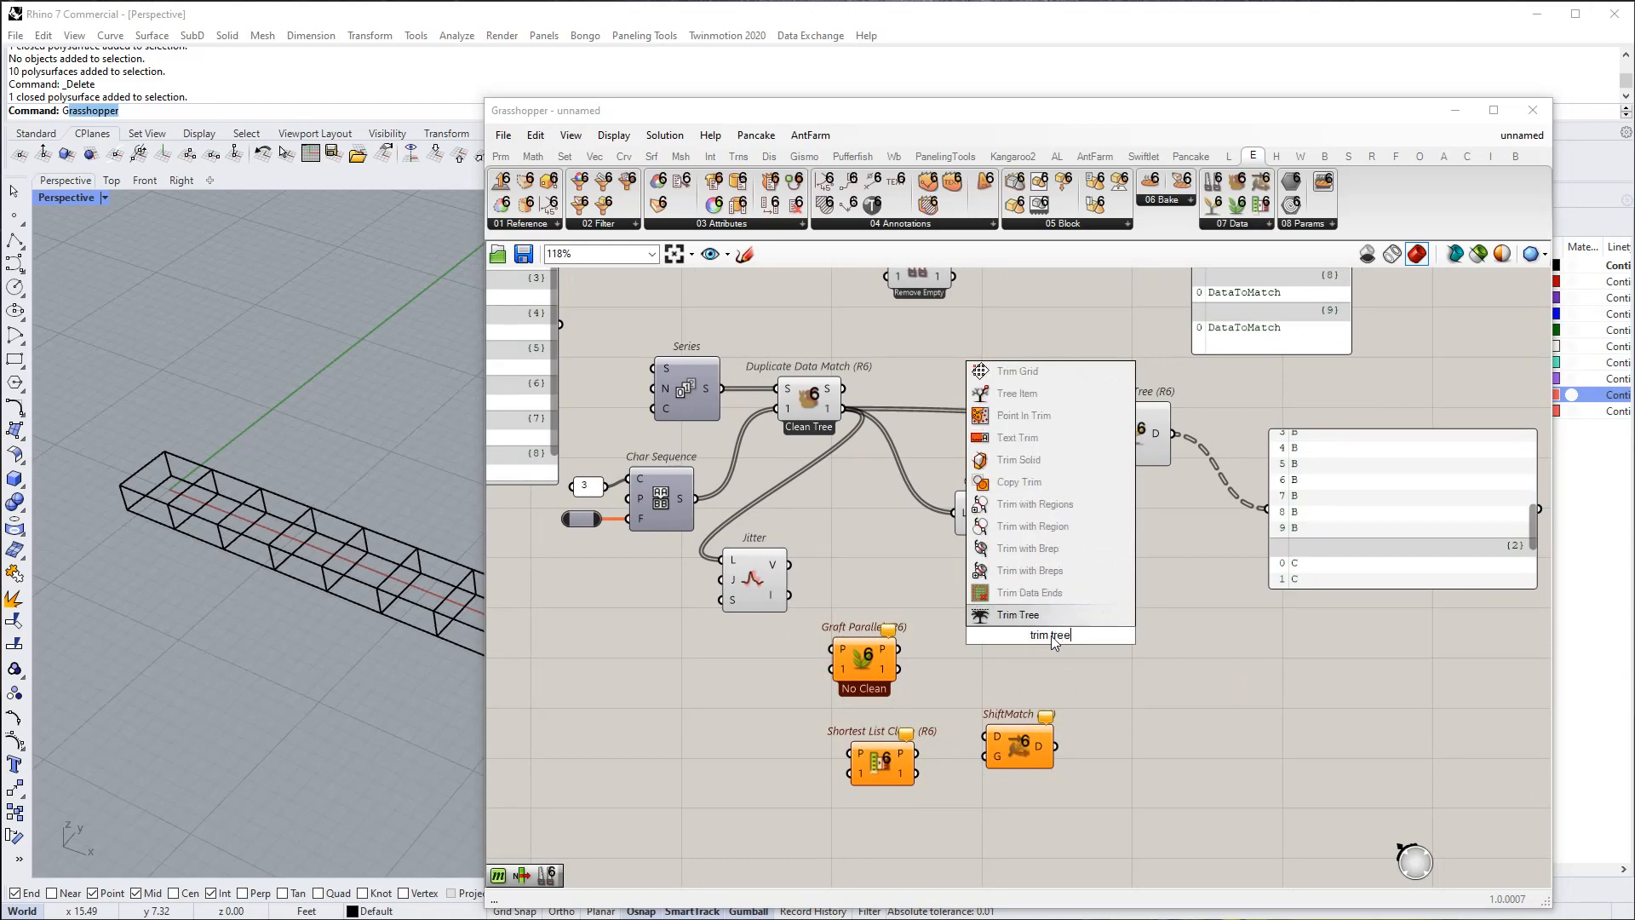
key(Return)
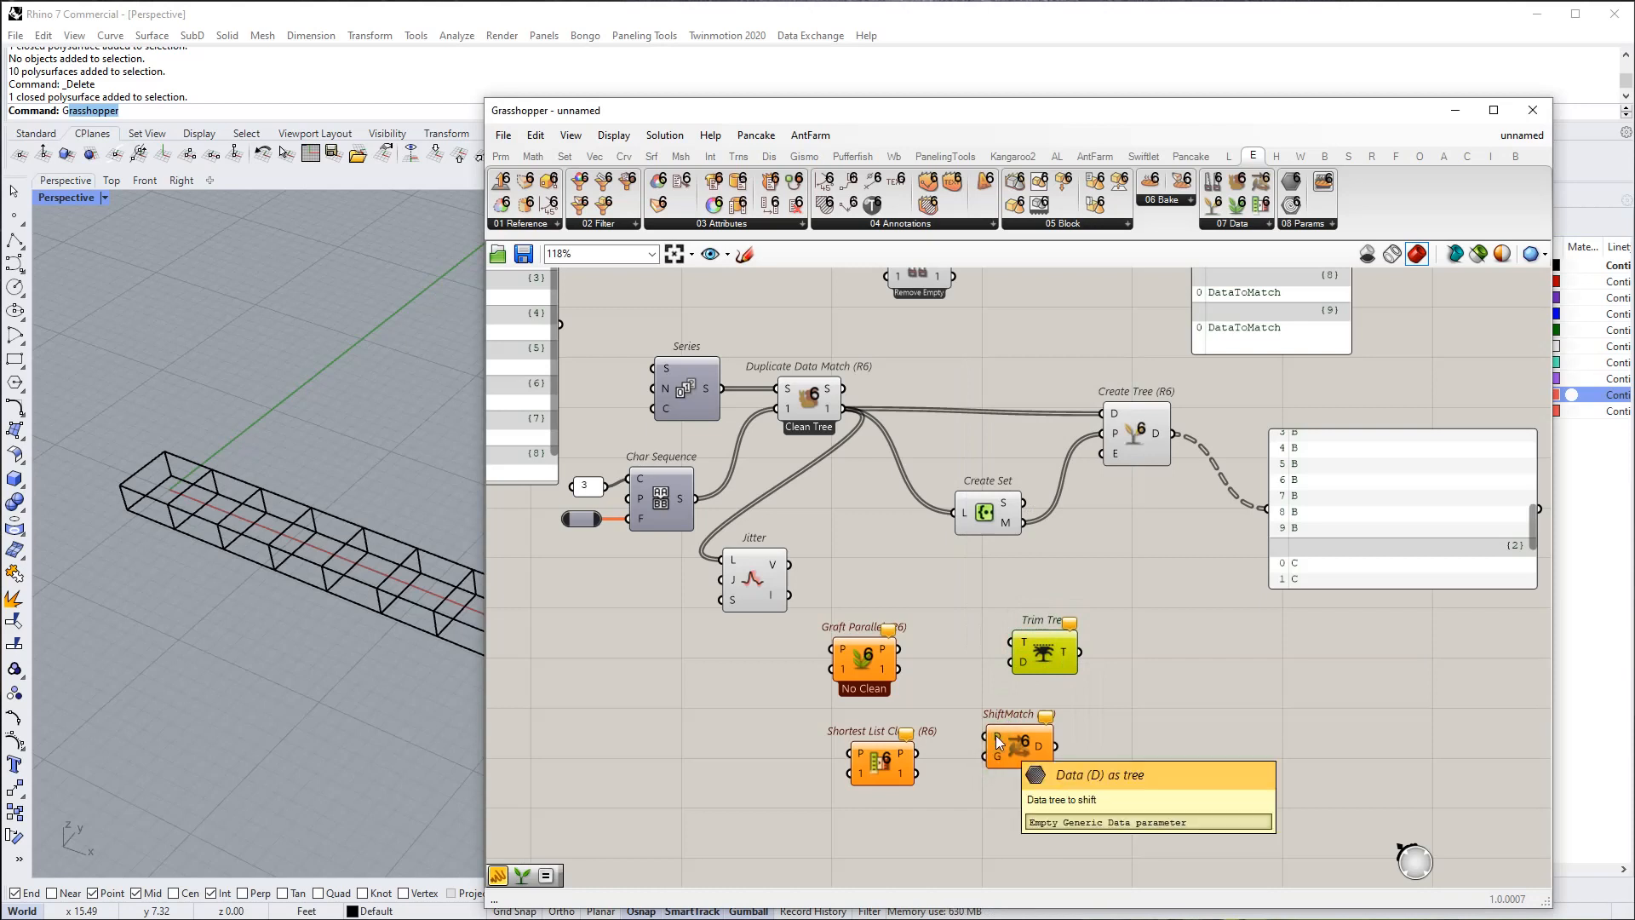
Step: Move Create Set and Create Tree closer to Duplicate Data Match
scroll(1005, 732, down, 2)
drag(1003, 566, 978, 567)
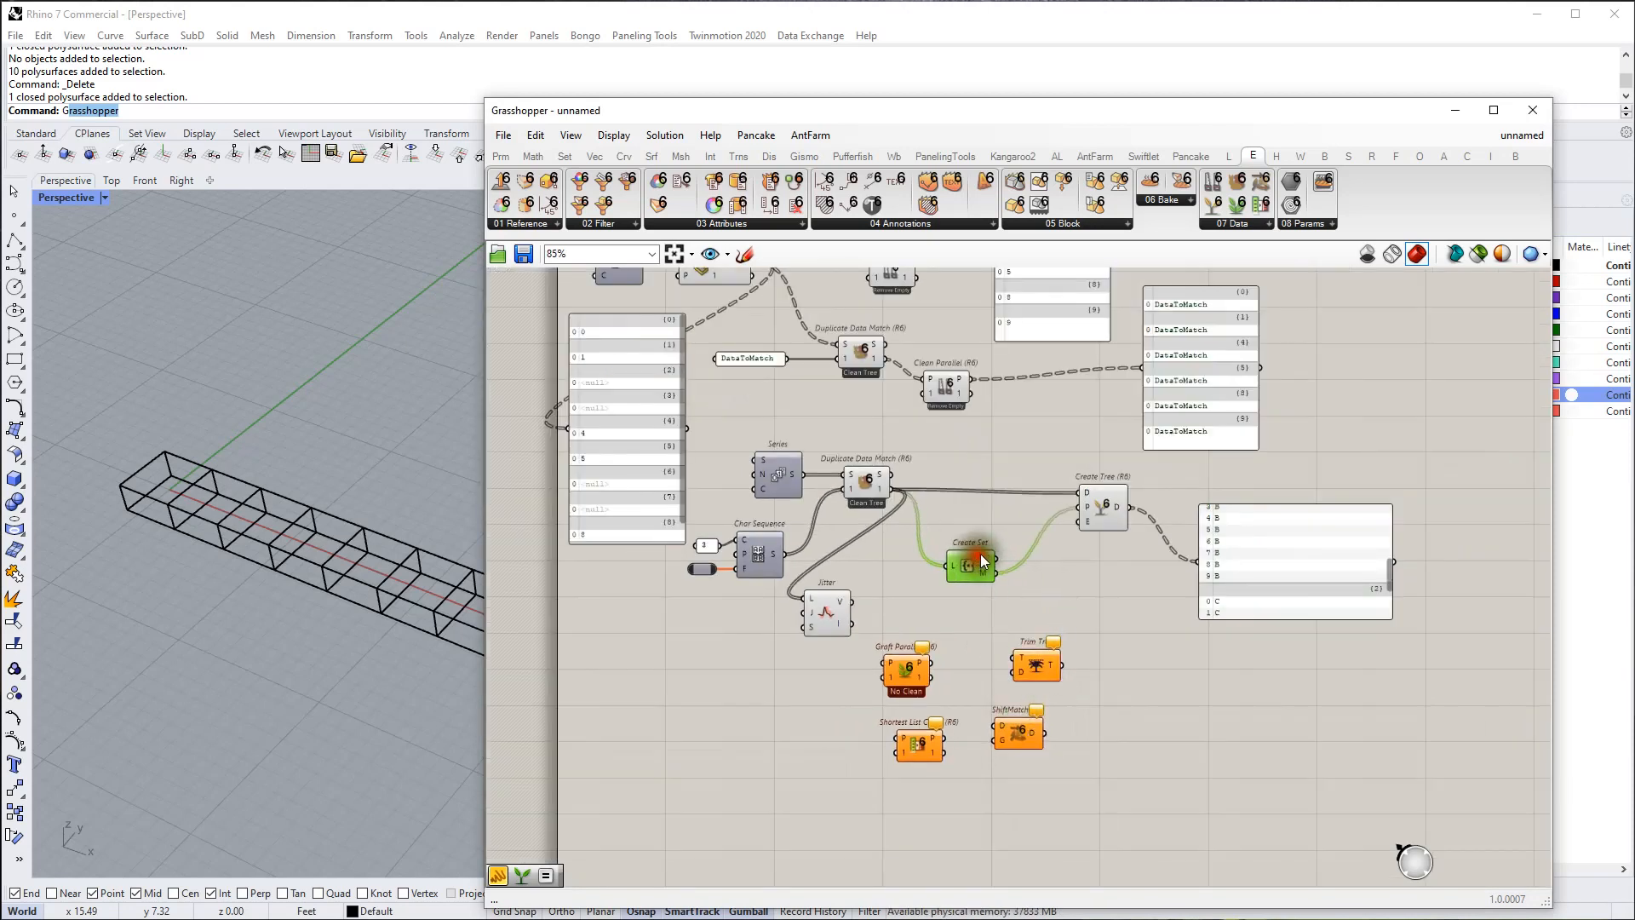
drag(1114, 496, 1063, 497)
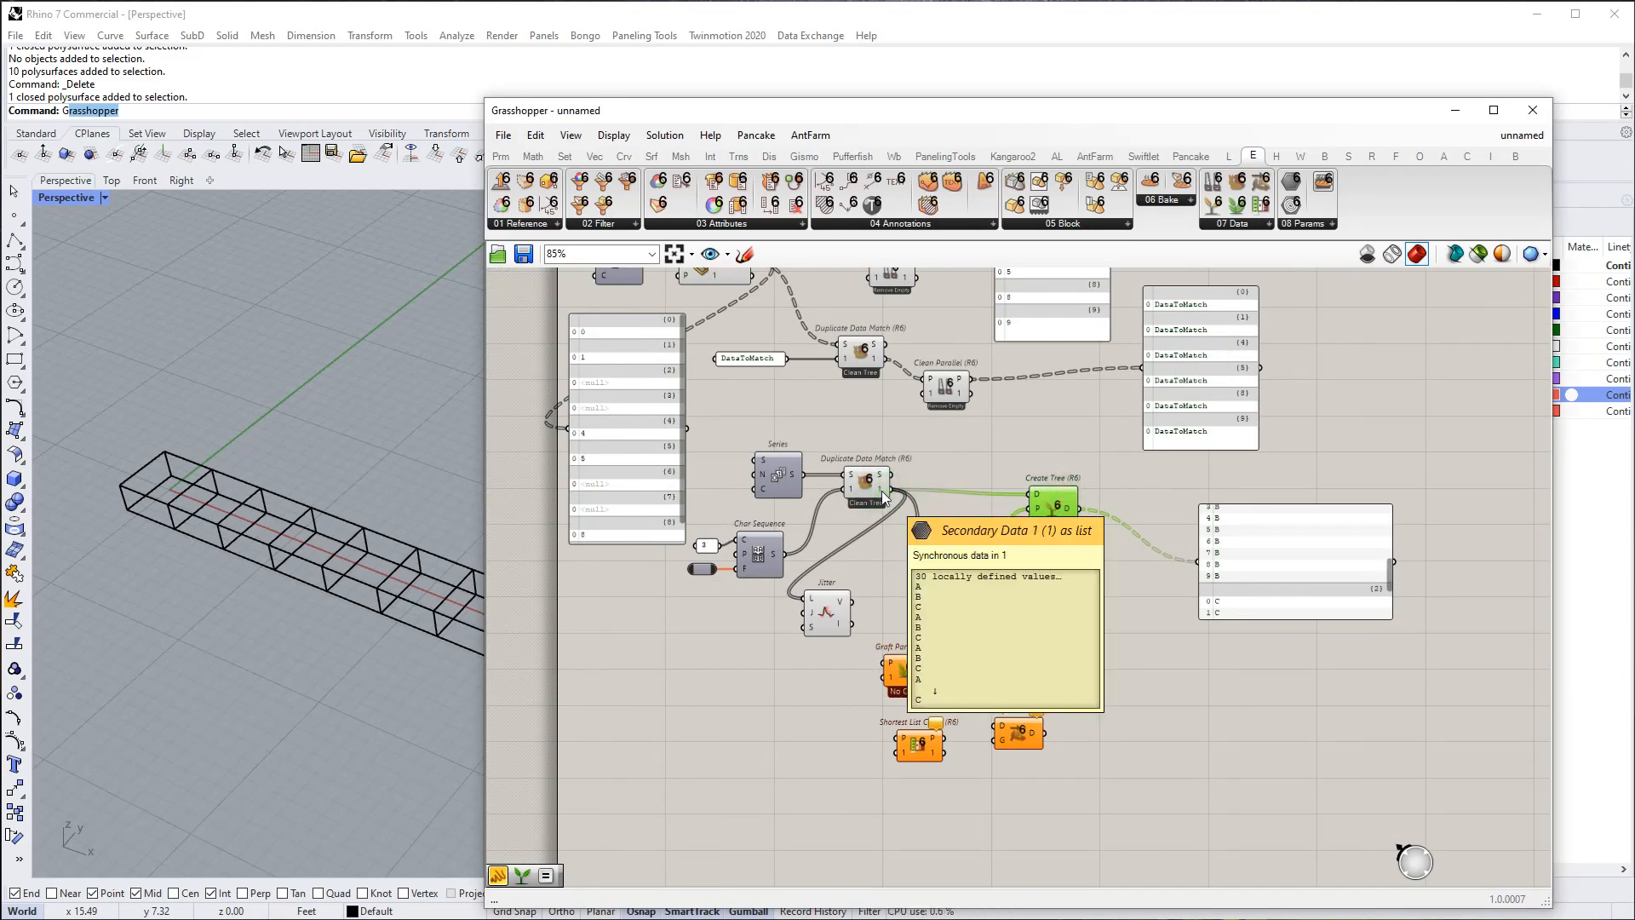
Step: Wire Duplicate Data Match's output 1 into Graft Parallel's P input and check the grafted paths
drag(881, 490, 892, 595)
text(g)
click(921, 636)
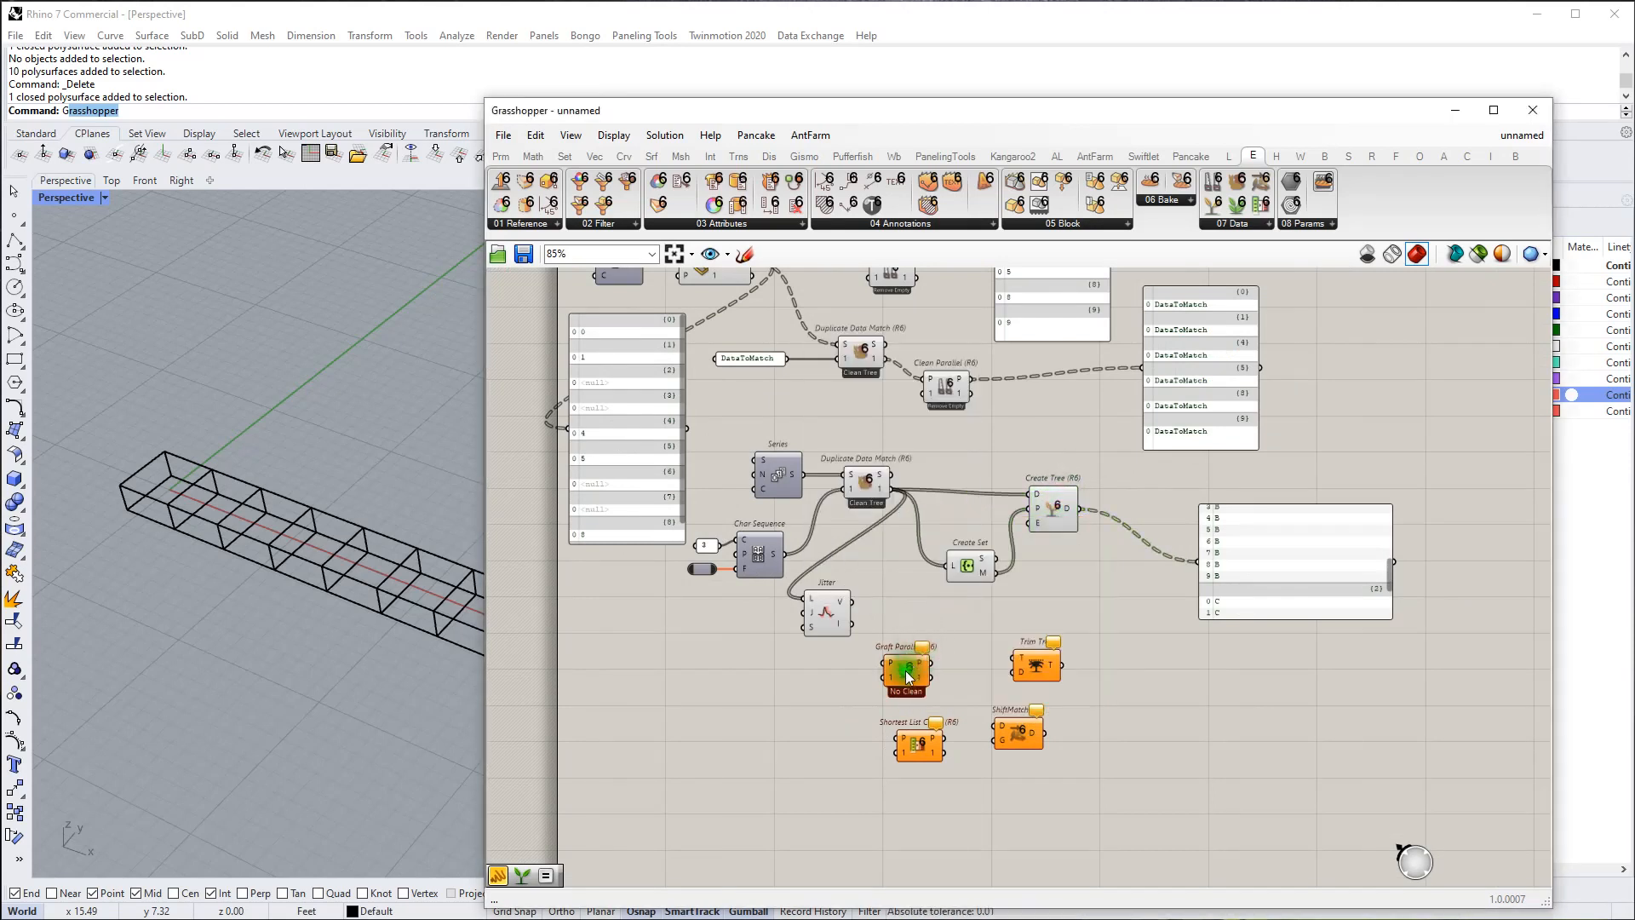
drag(891, 492, 944, 677)
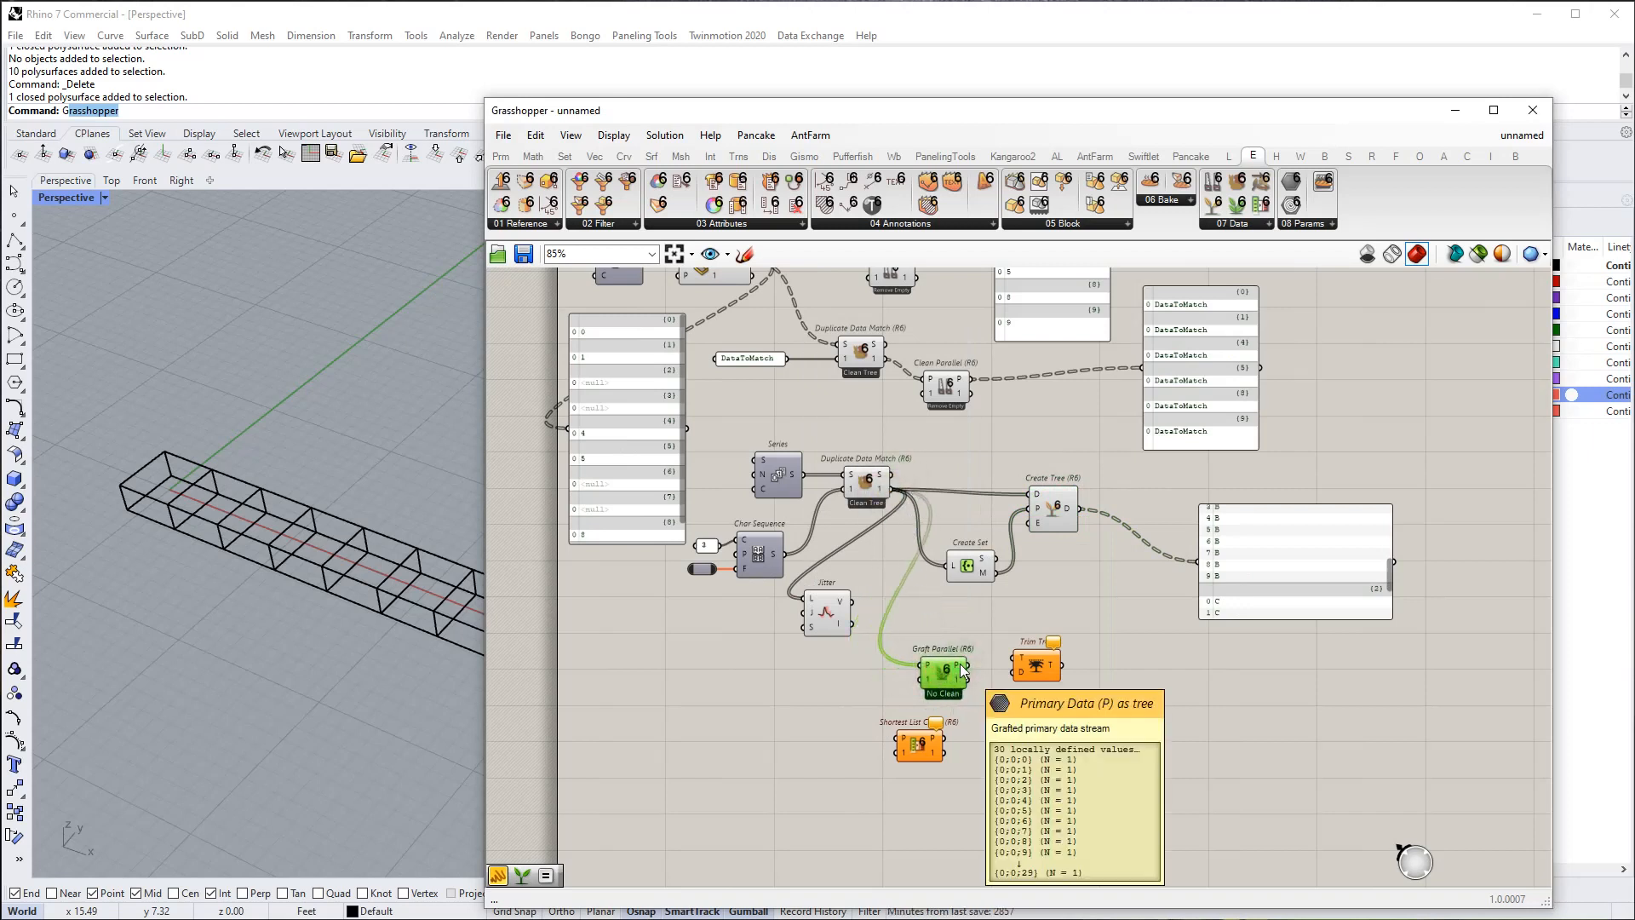
click(960, 664)
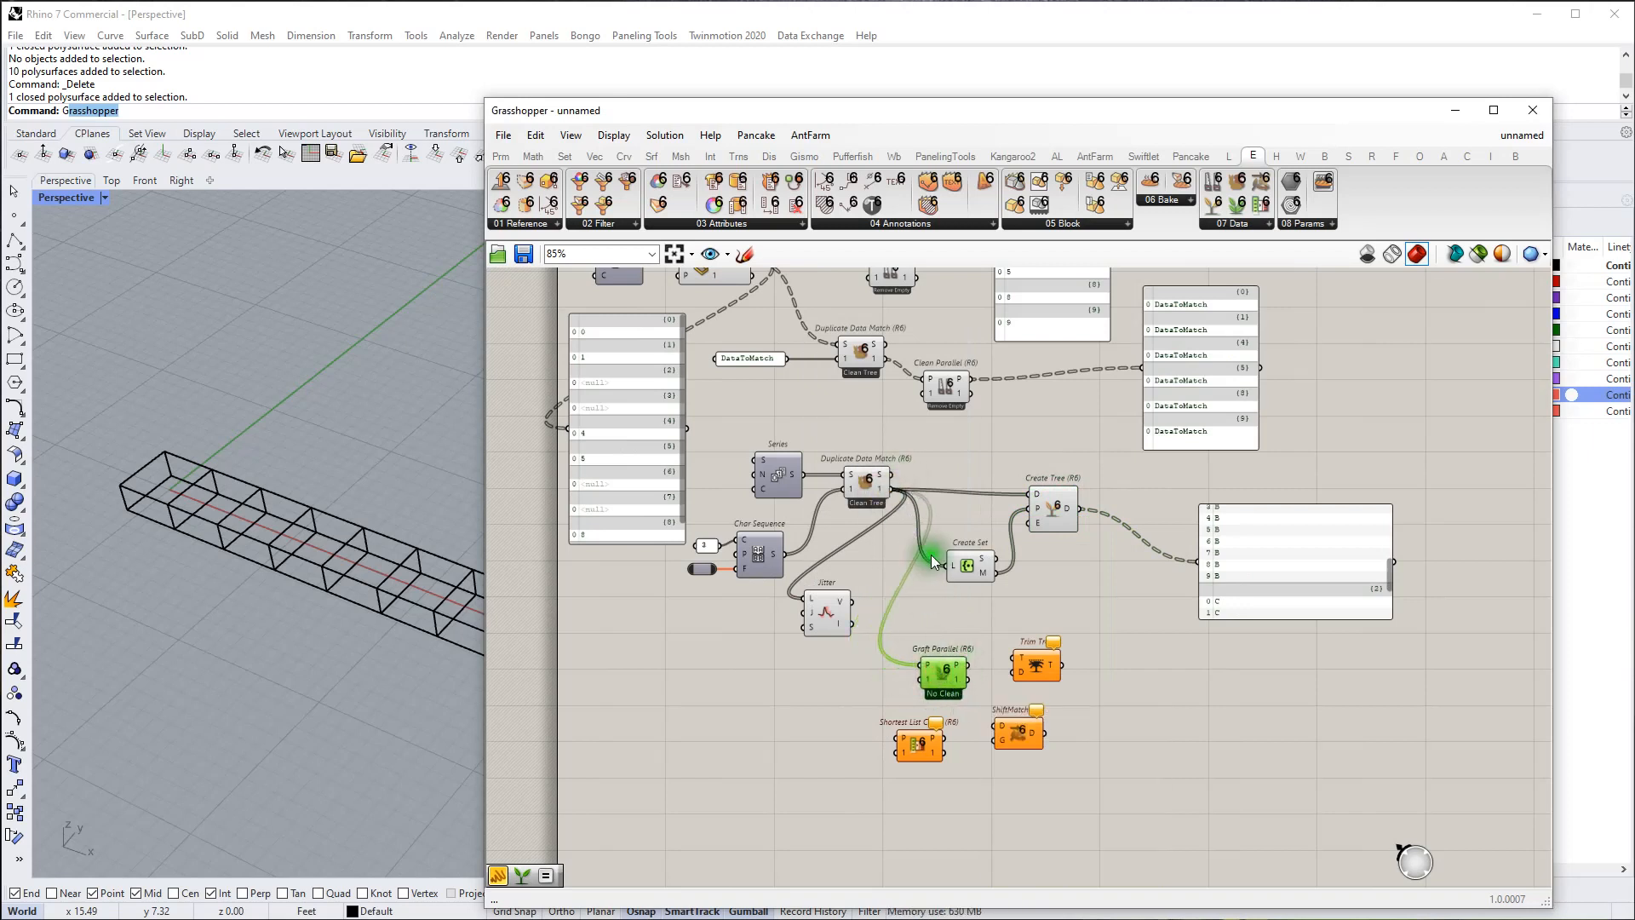
Step: Flatten Duplicate Data Match's output 1 and check its S output
right_click(882, 498)
click(930, 617)
mouse_move(894, 486)
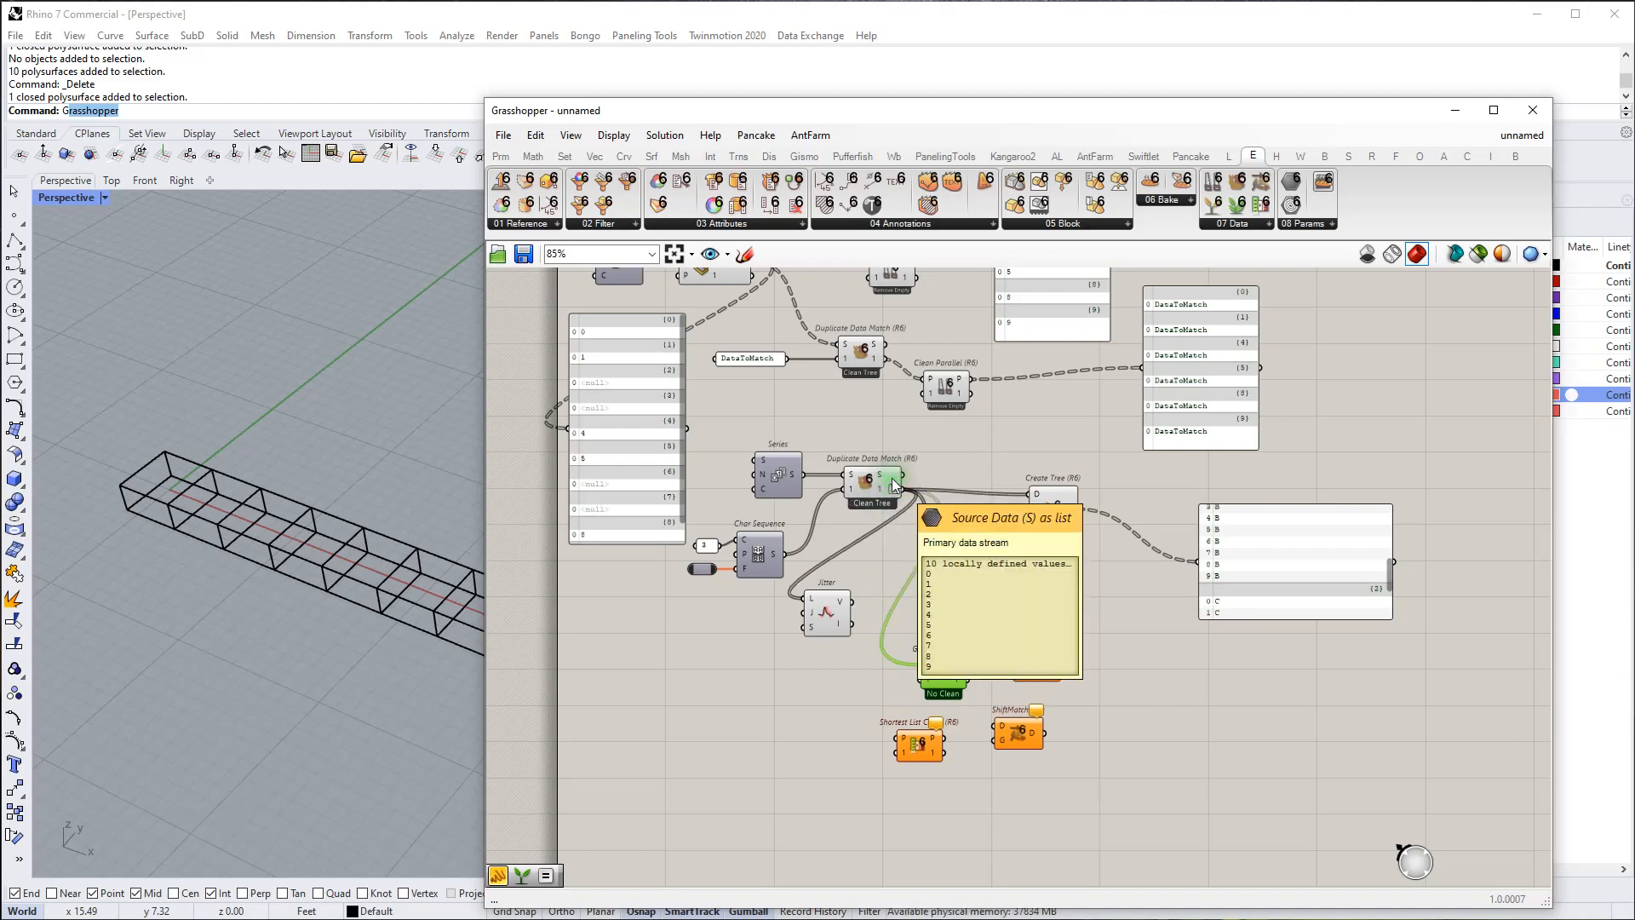
right_drag(902, 546, 858, 590)
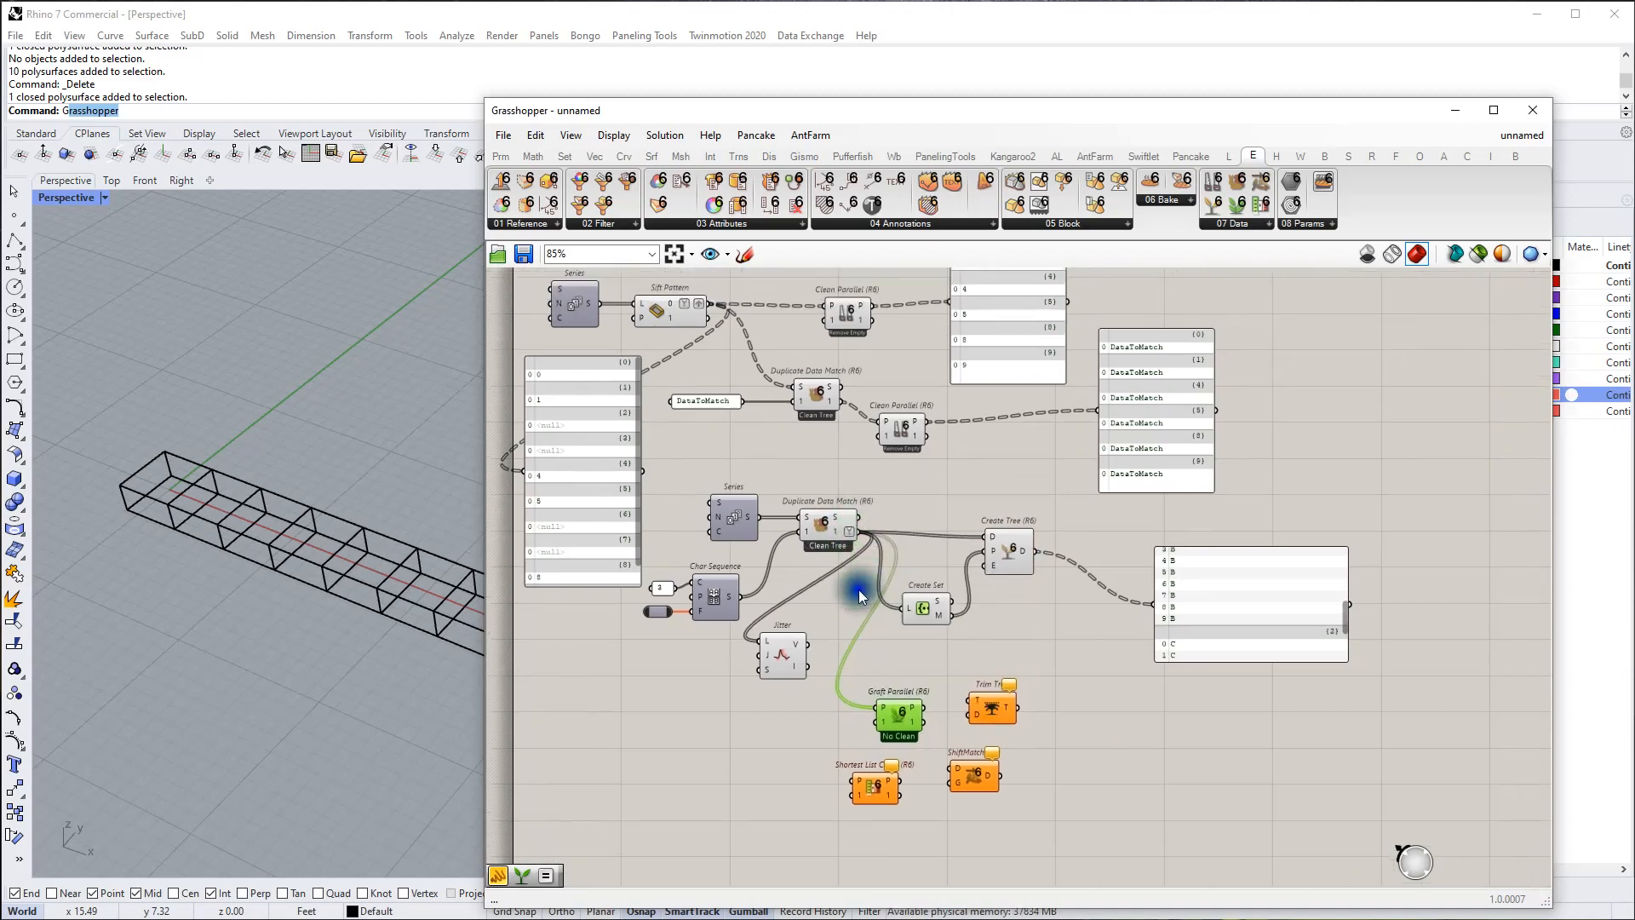
Step: Move Graft Parallel under Create Tree, feed its P input from Create Tree's D output, and show the grafted tree in the panel
right_click(1025, 553)
drag(900, 724, 1032, 555)
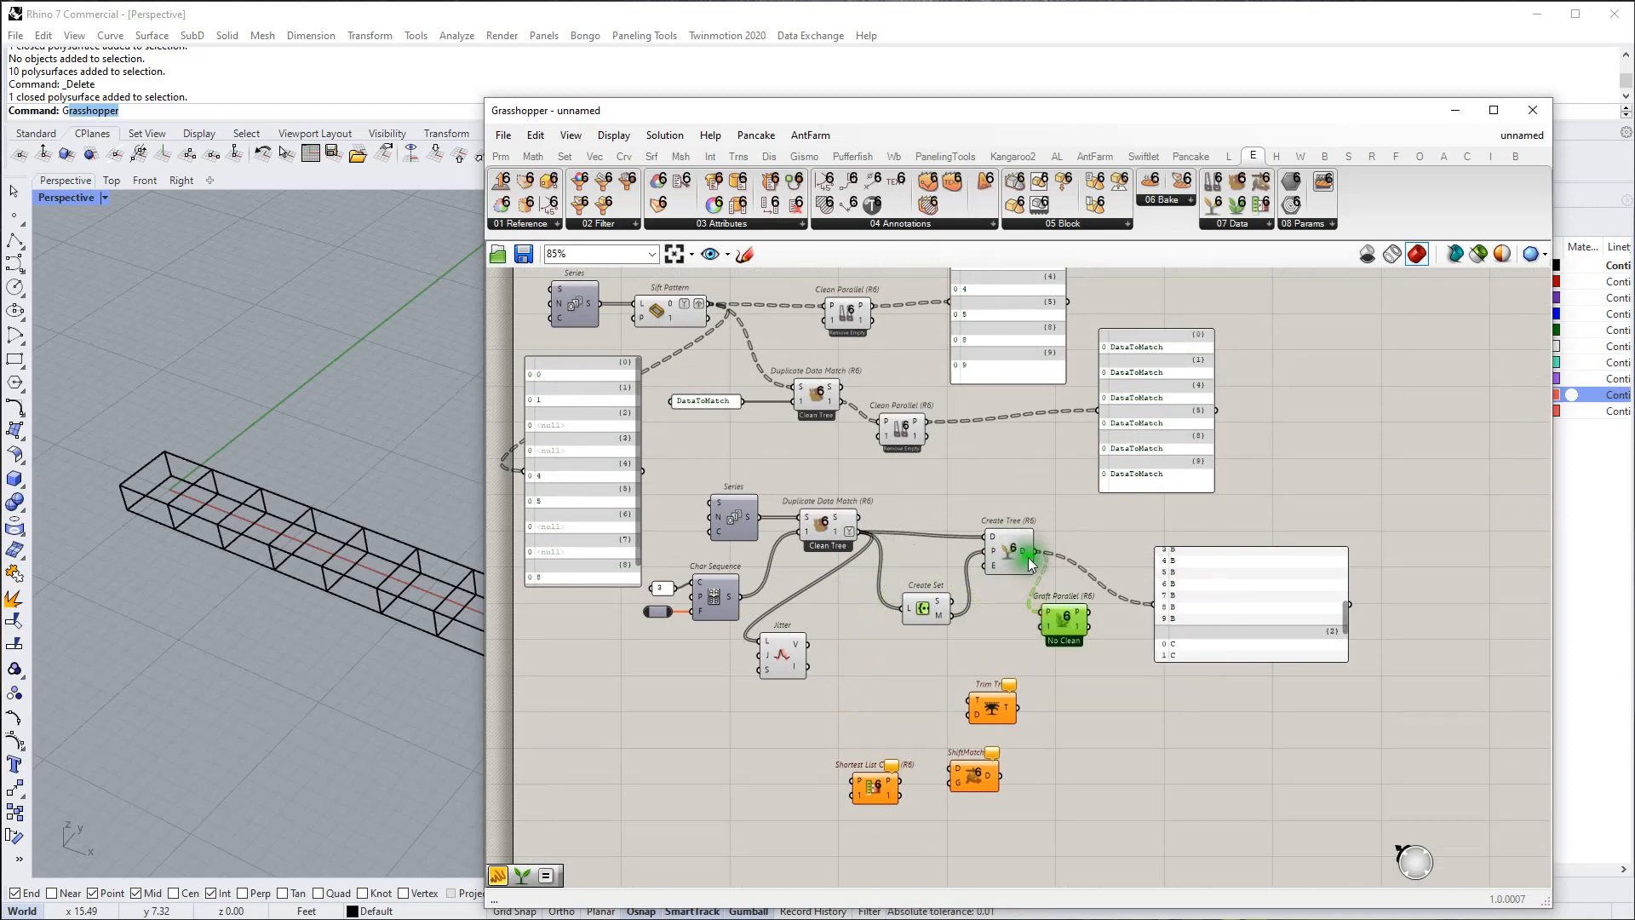
mouse_move(1078, 611)
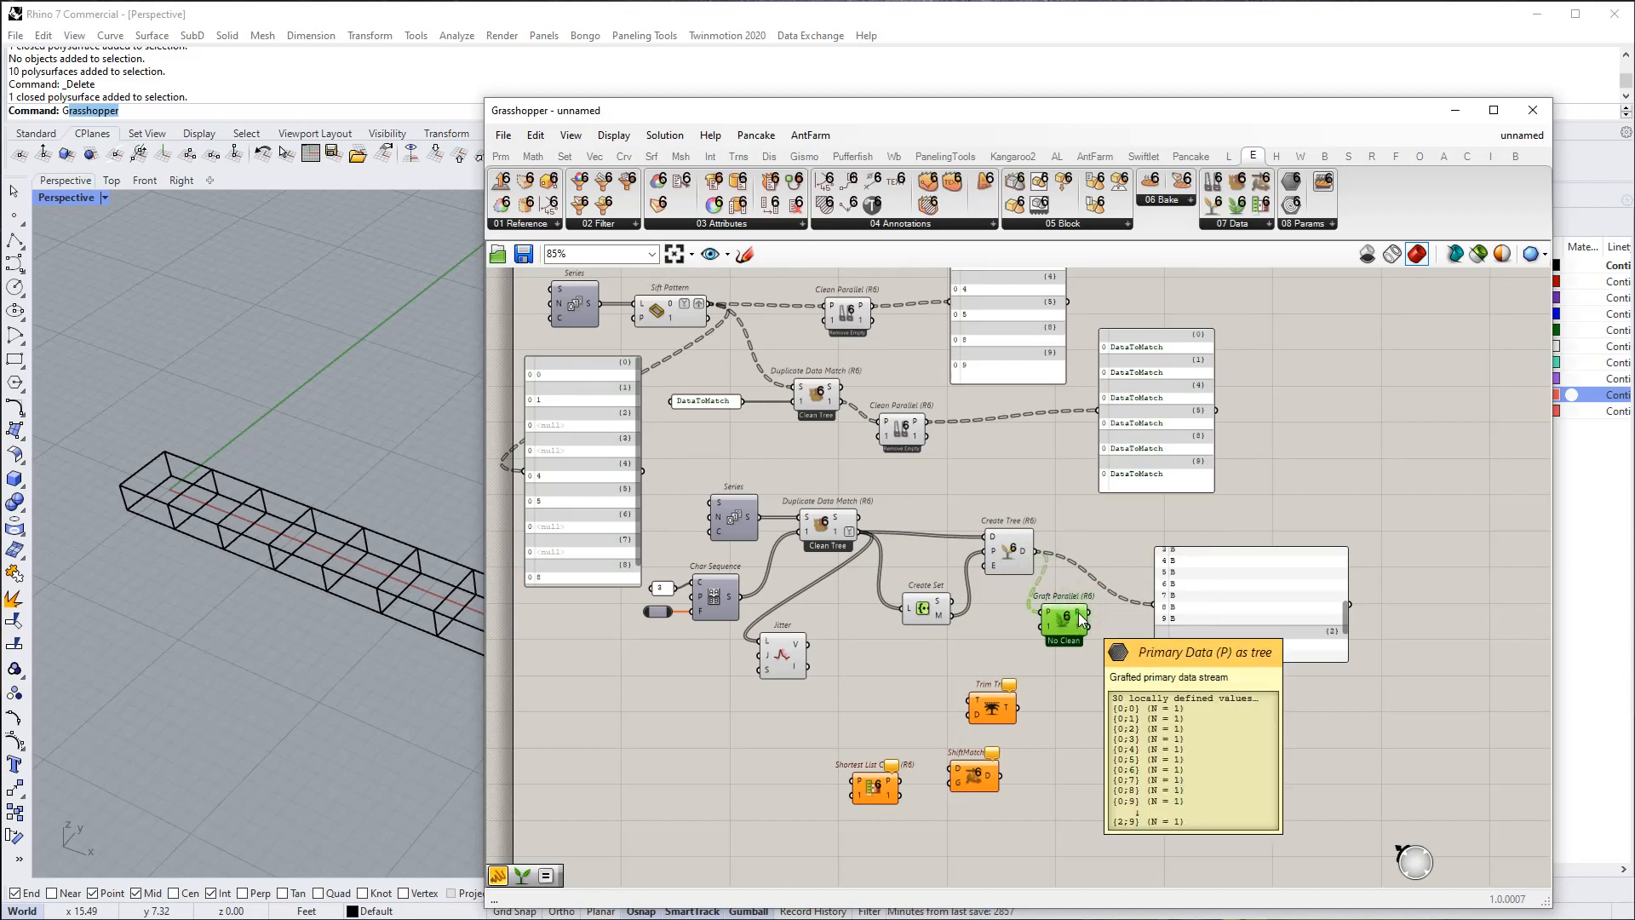
drag(1078, 612, 1246, 614)
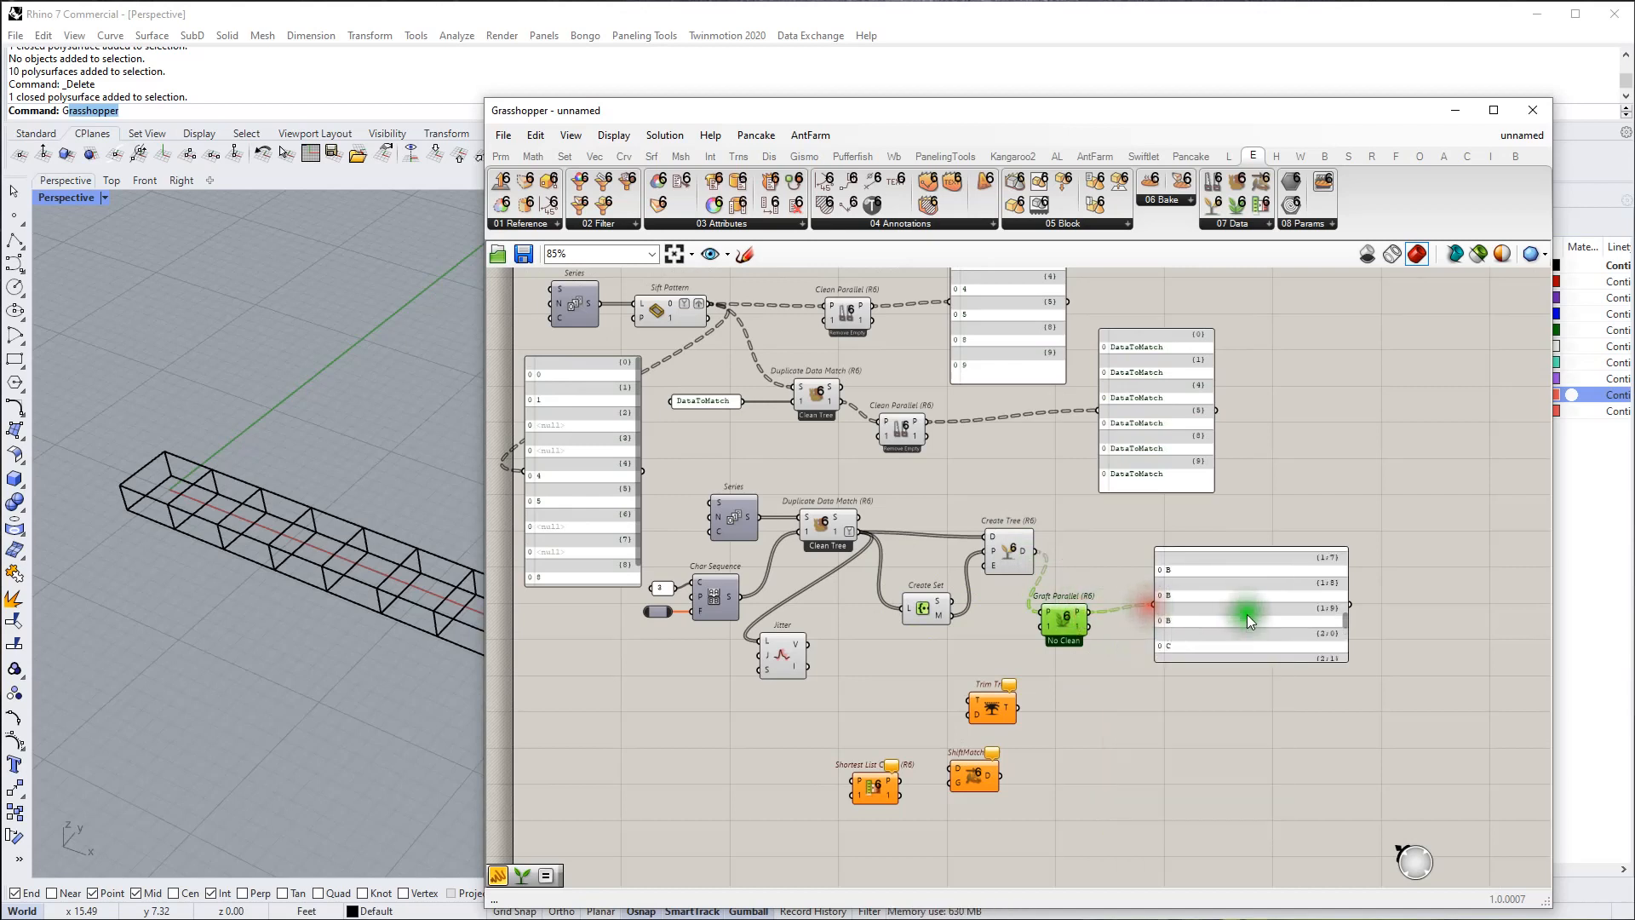
click(1247, 614)
Step: Place ShiftMatch beside Create Tree and wire Graft Parallel's P output into its D input and Create Tree's D output into its G input
right_drag(1249, 629, 1159, 662)
drag(891, 807, 1059, 625)
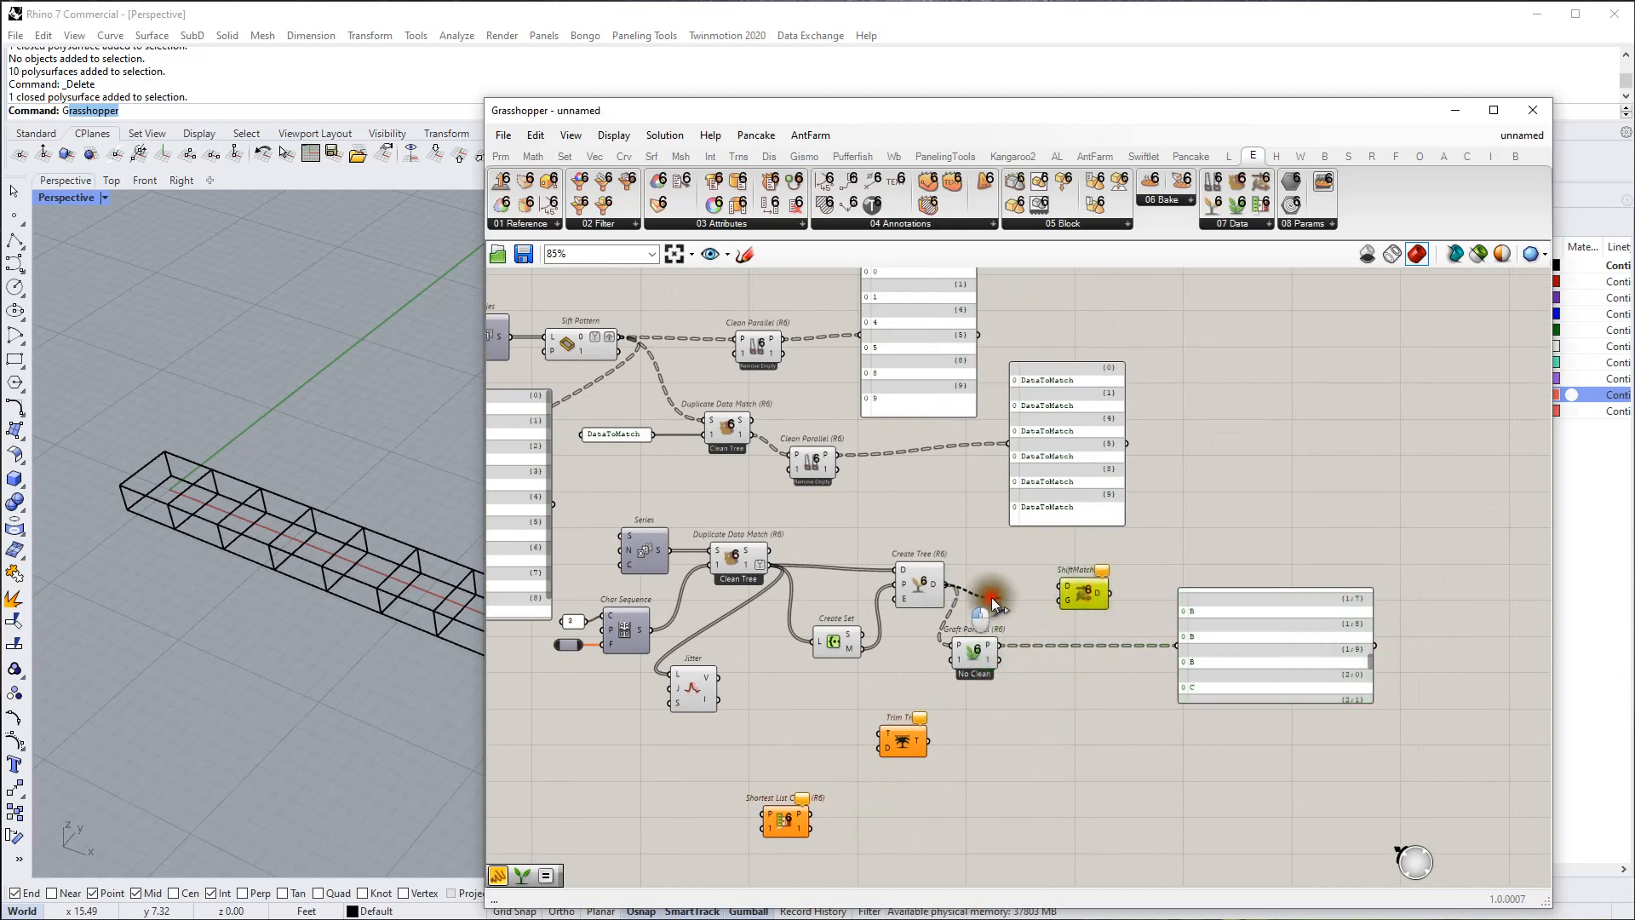
drag(994, 645, 1055, 589)
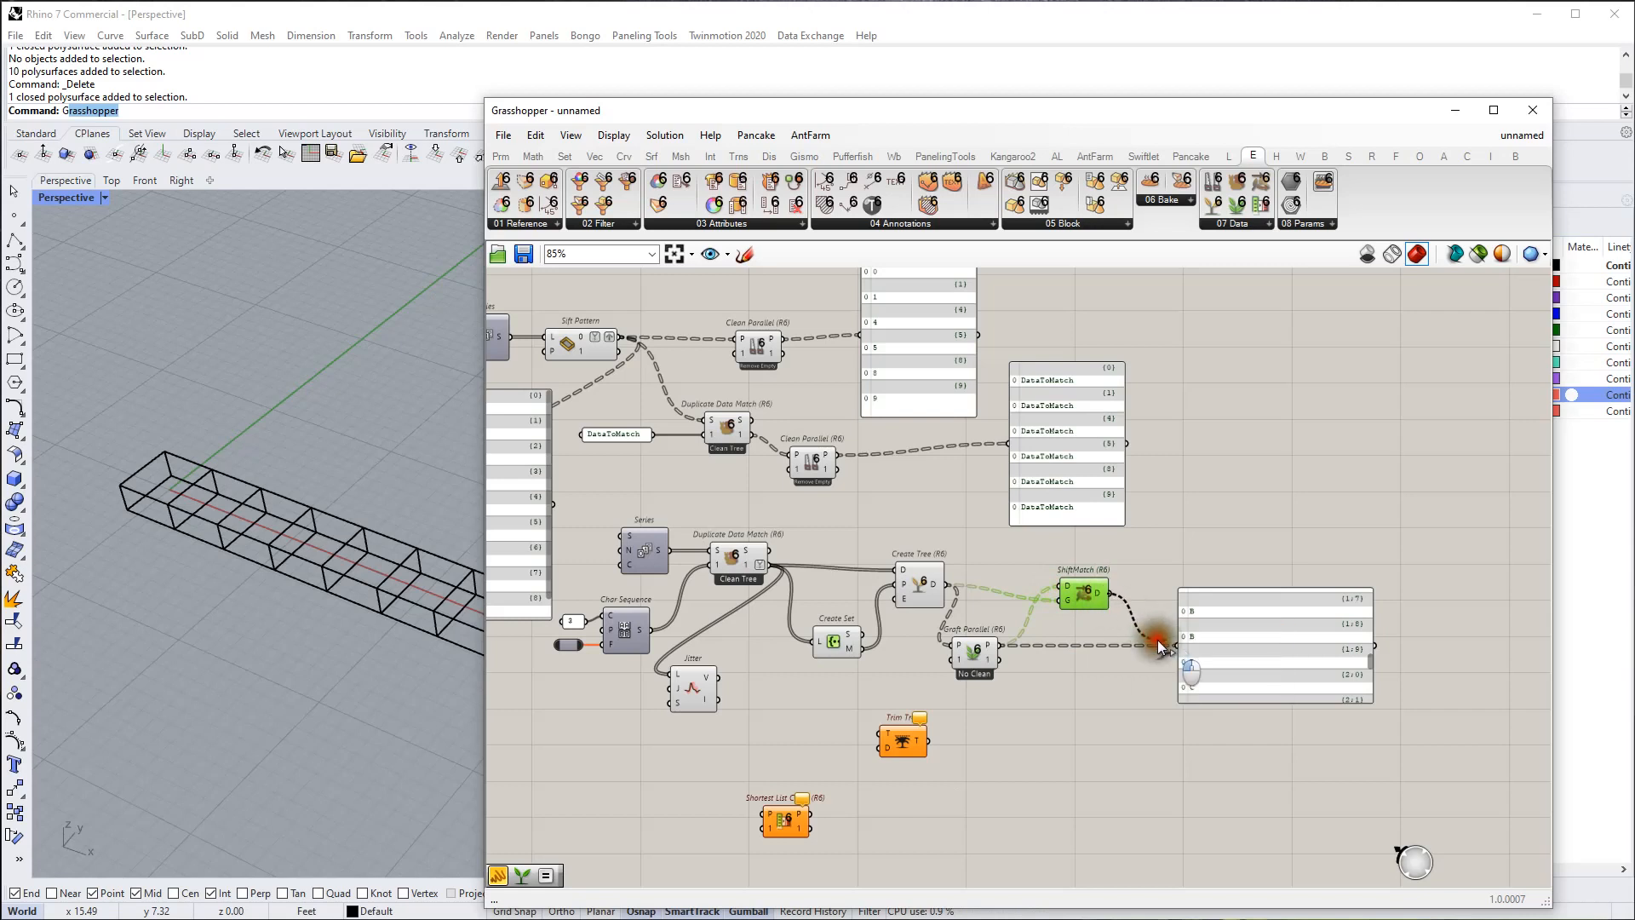
Step: Show ShiftMatch's output in the panel, and line up ShiftMatch and Graft Parallel after Create Tree
drag(1157, 641, 1165, 649)
drag(1090, 597, 1088, 586)
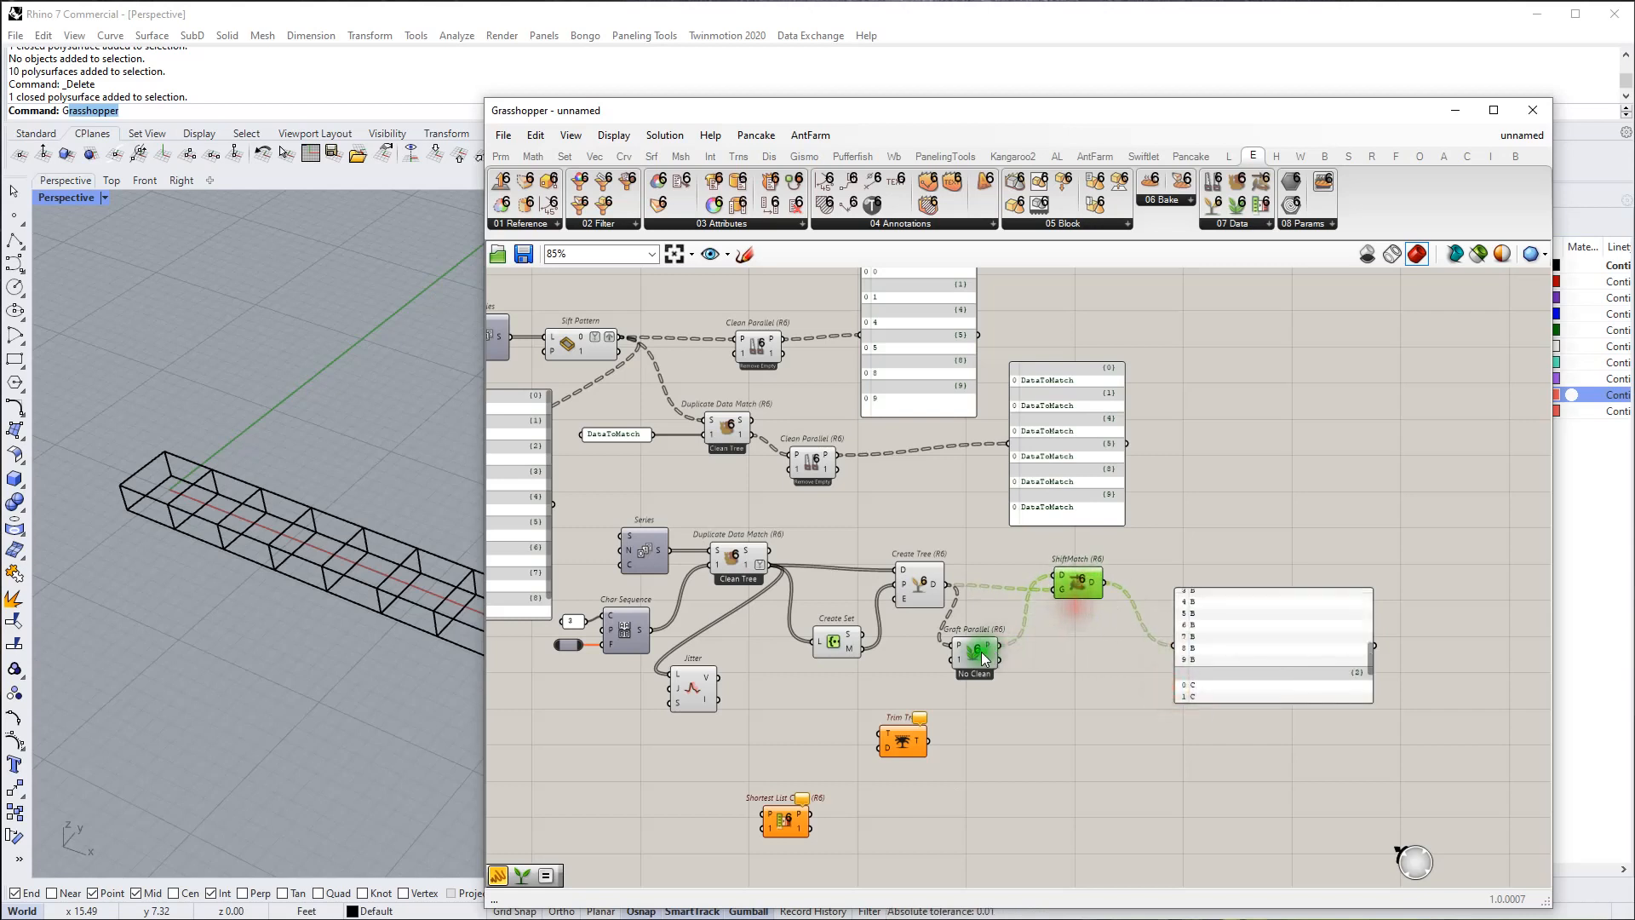
drag(981, 652, 1027, 644)
right_drag(1004, 641, 891, 699)
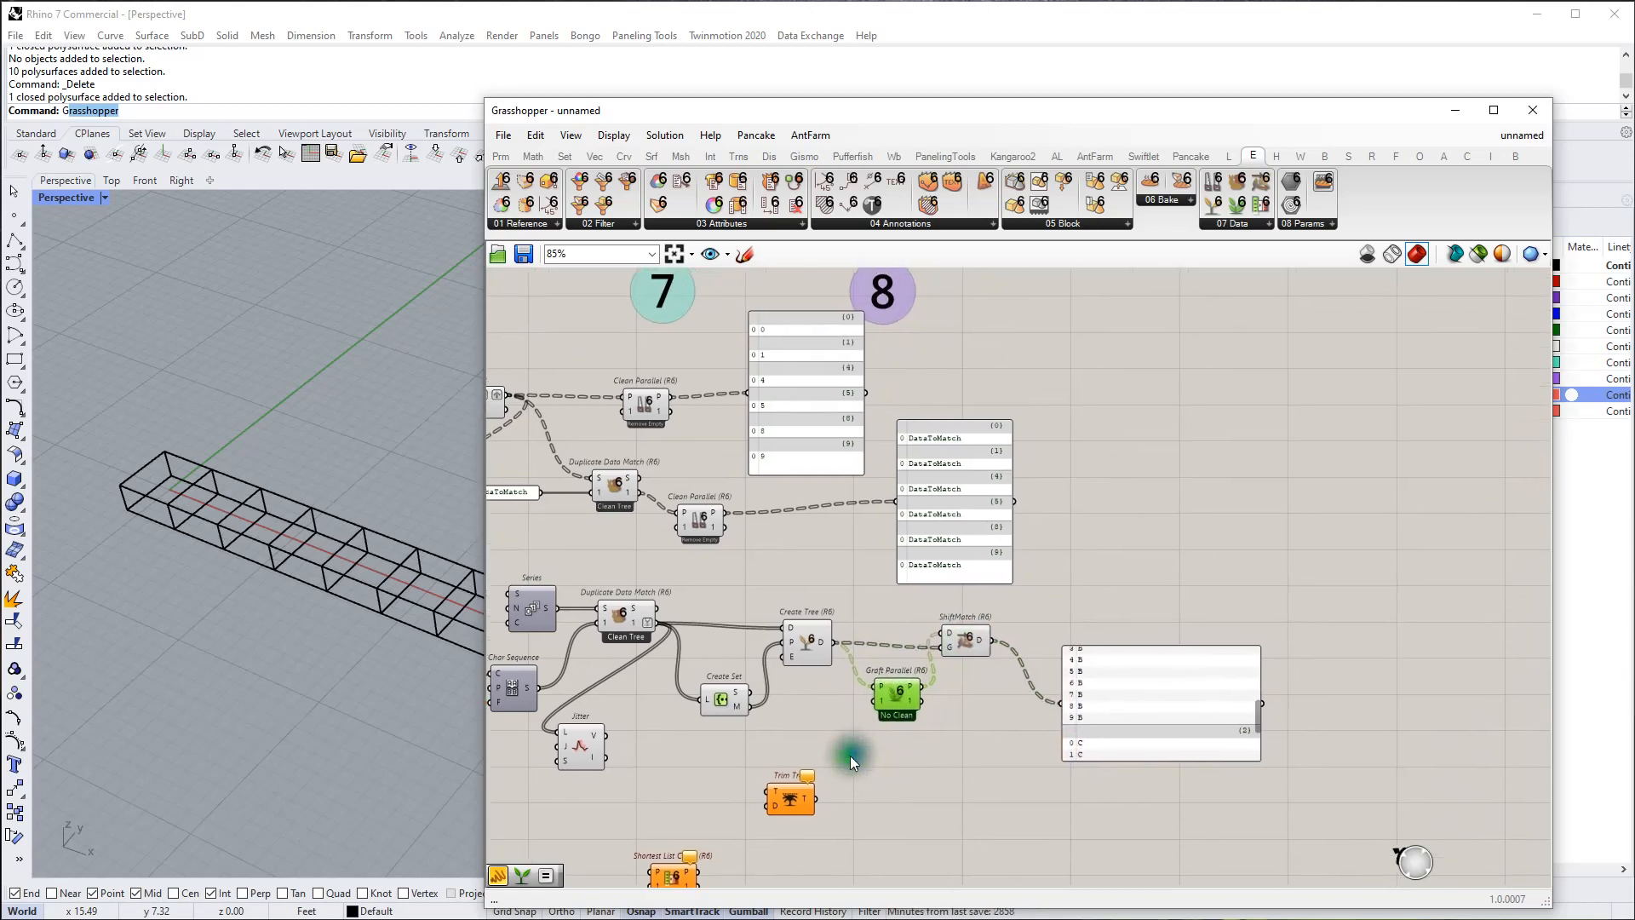
Step: Delete the Trim Tree component and move Shortest List Clean beneath the Create Tree and Graft Parallel group
click(785, 799)
right_drag(824, 783, 841, 691)
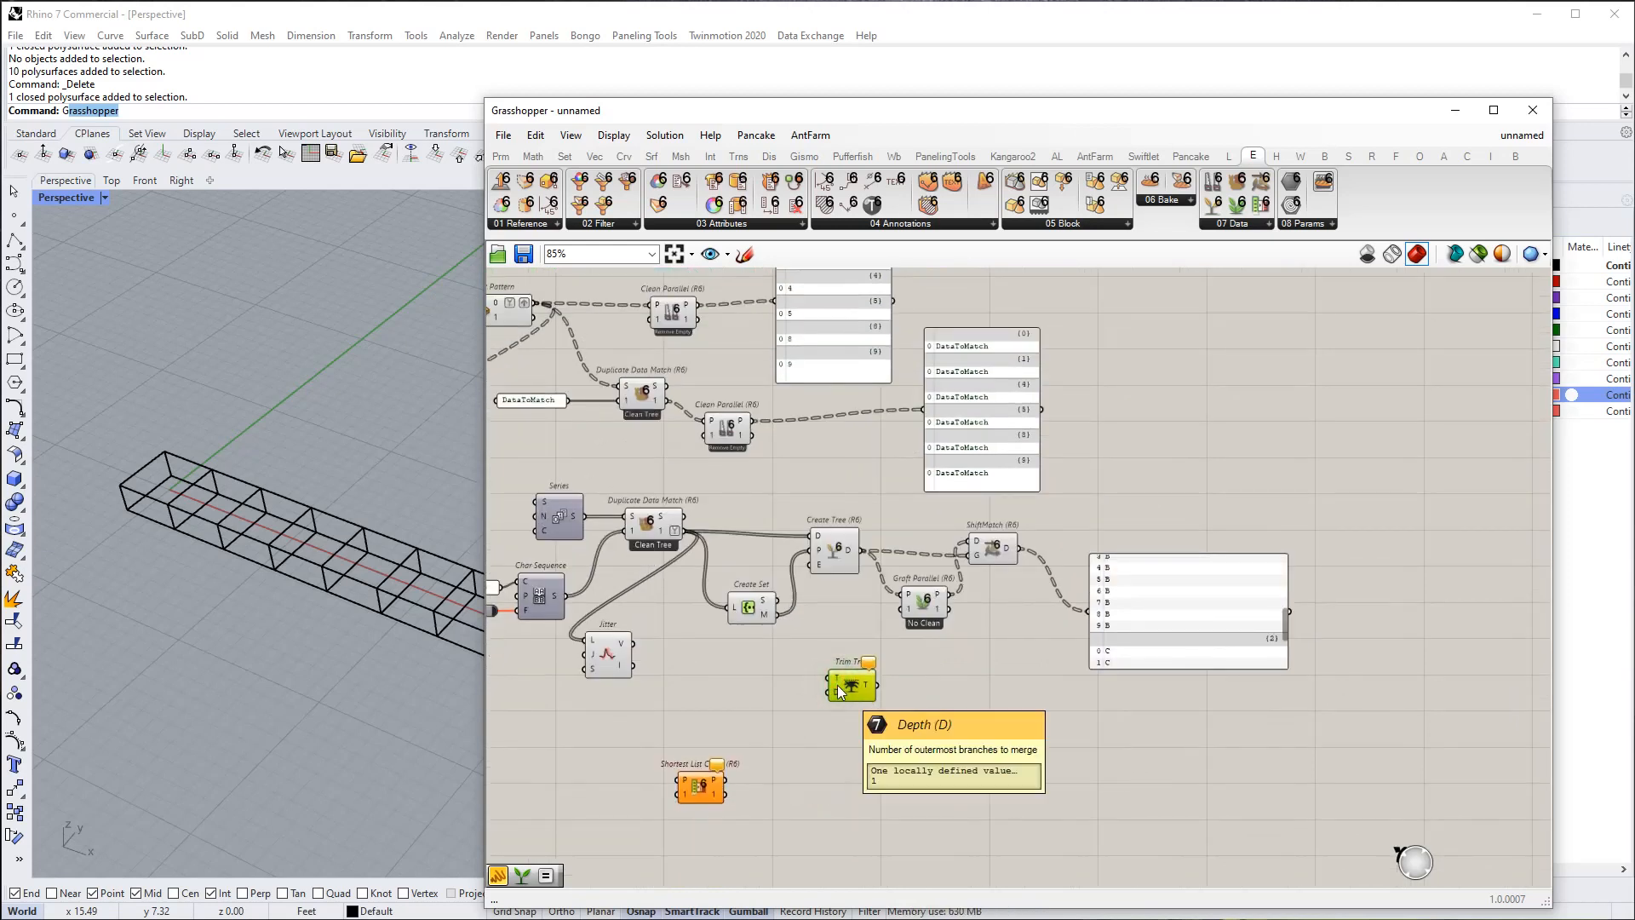
key(Delete)
drag(736, 791, 858, 750)
scroll(860, 741, up, 5)
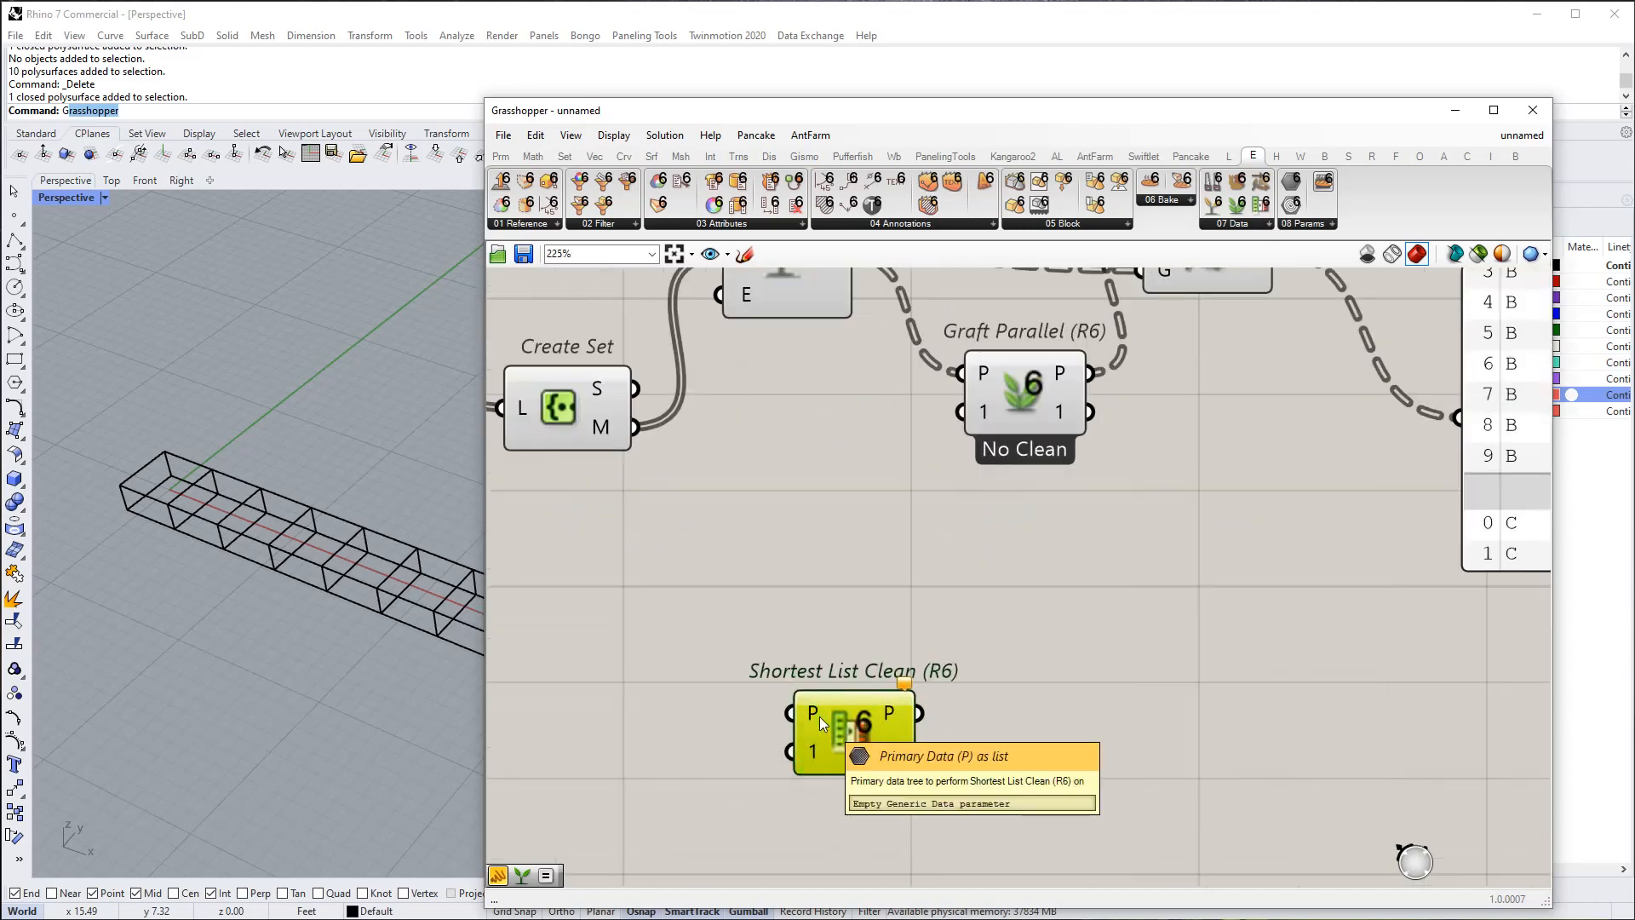
scroll(819, 717, down, 4)
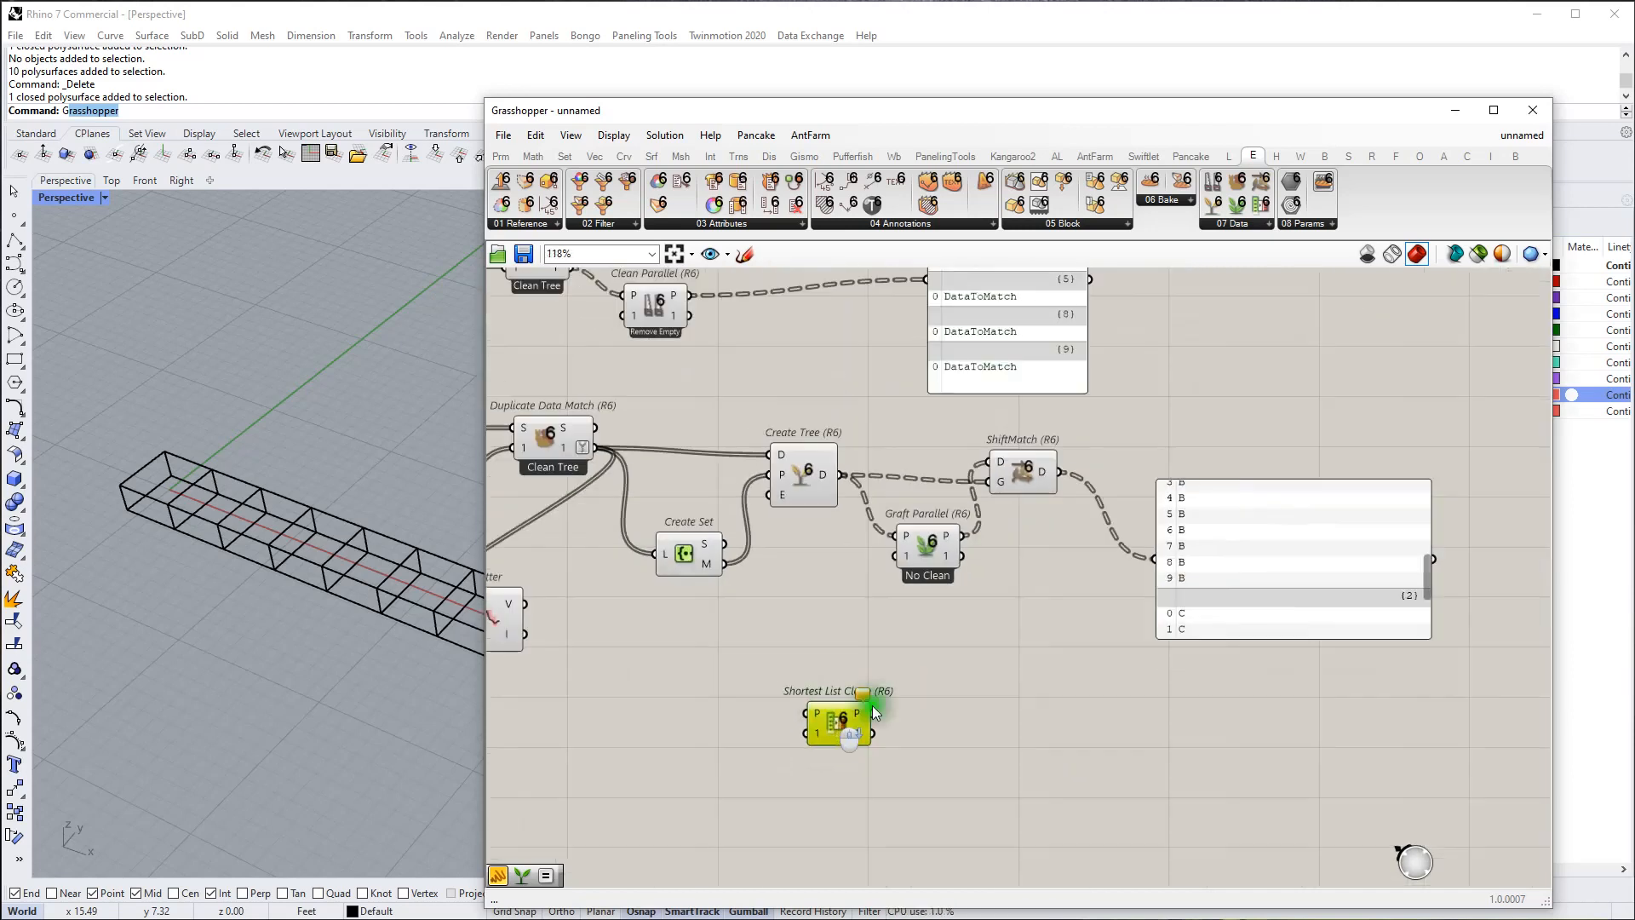
Step: Add Grasshopper's native Shortest List component beside Shortest List Clean for comparison
double_click(957, 691)
text(long)
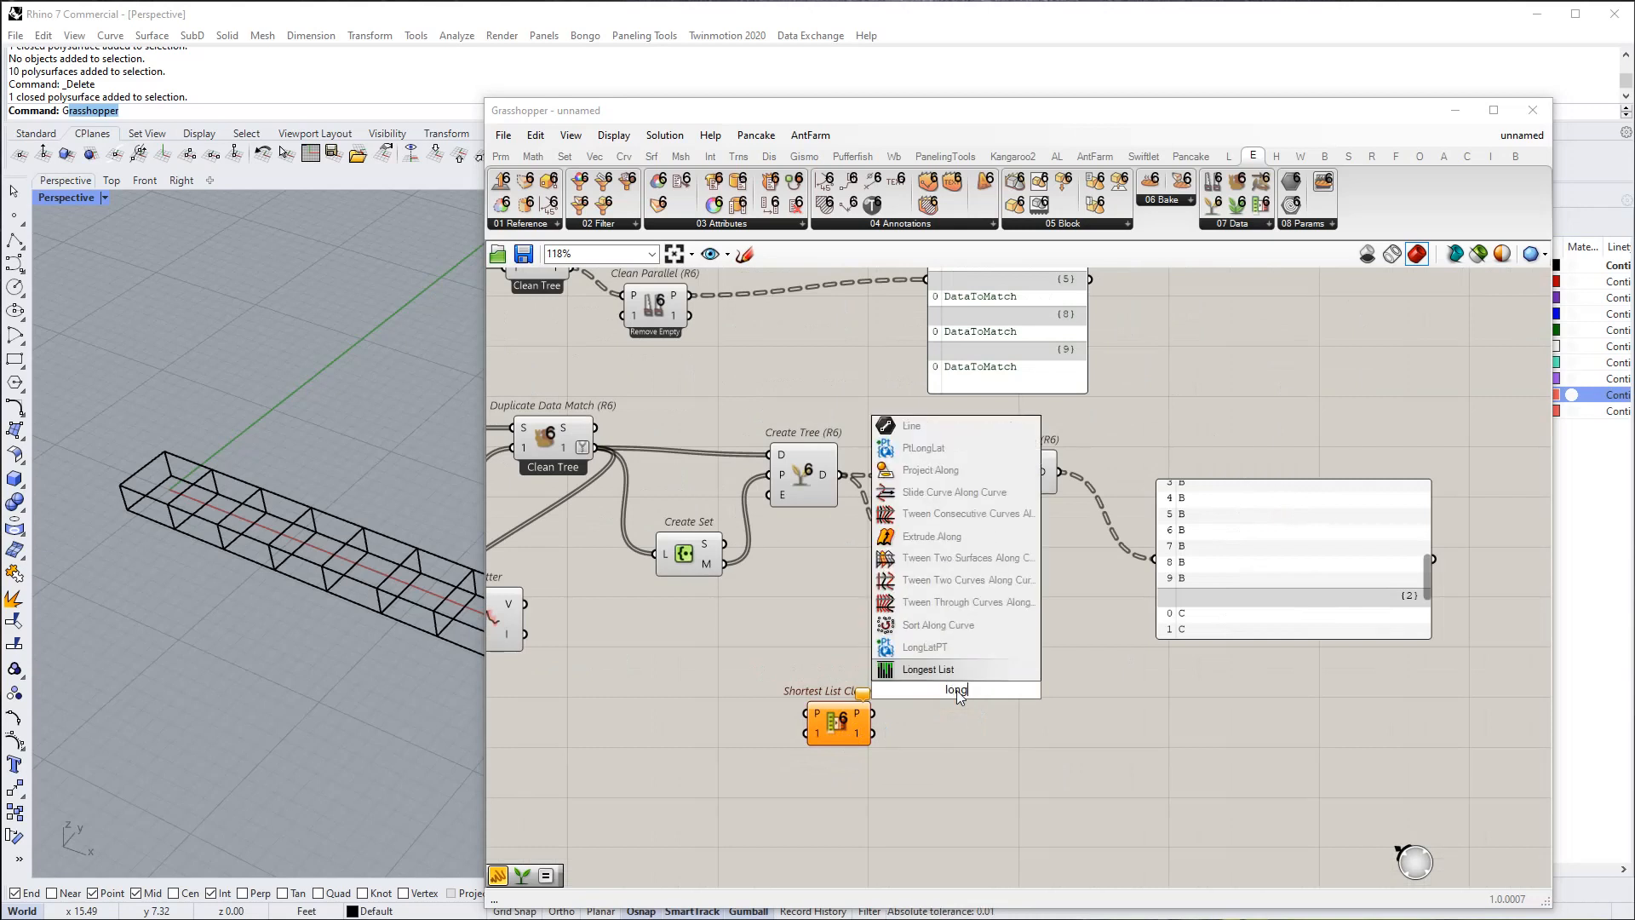
key(BackSpace)
key(BackSpace)
key(BackSpace)
key(BackSpace)
text(shor)
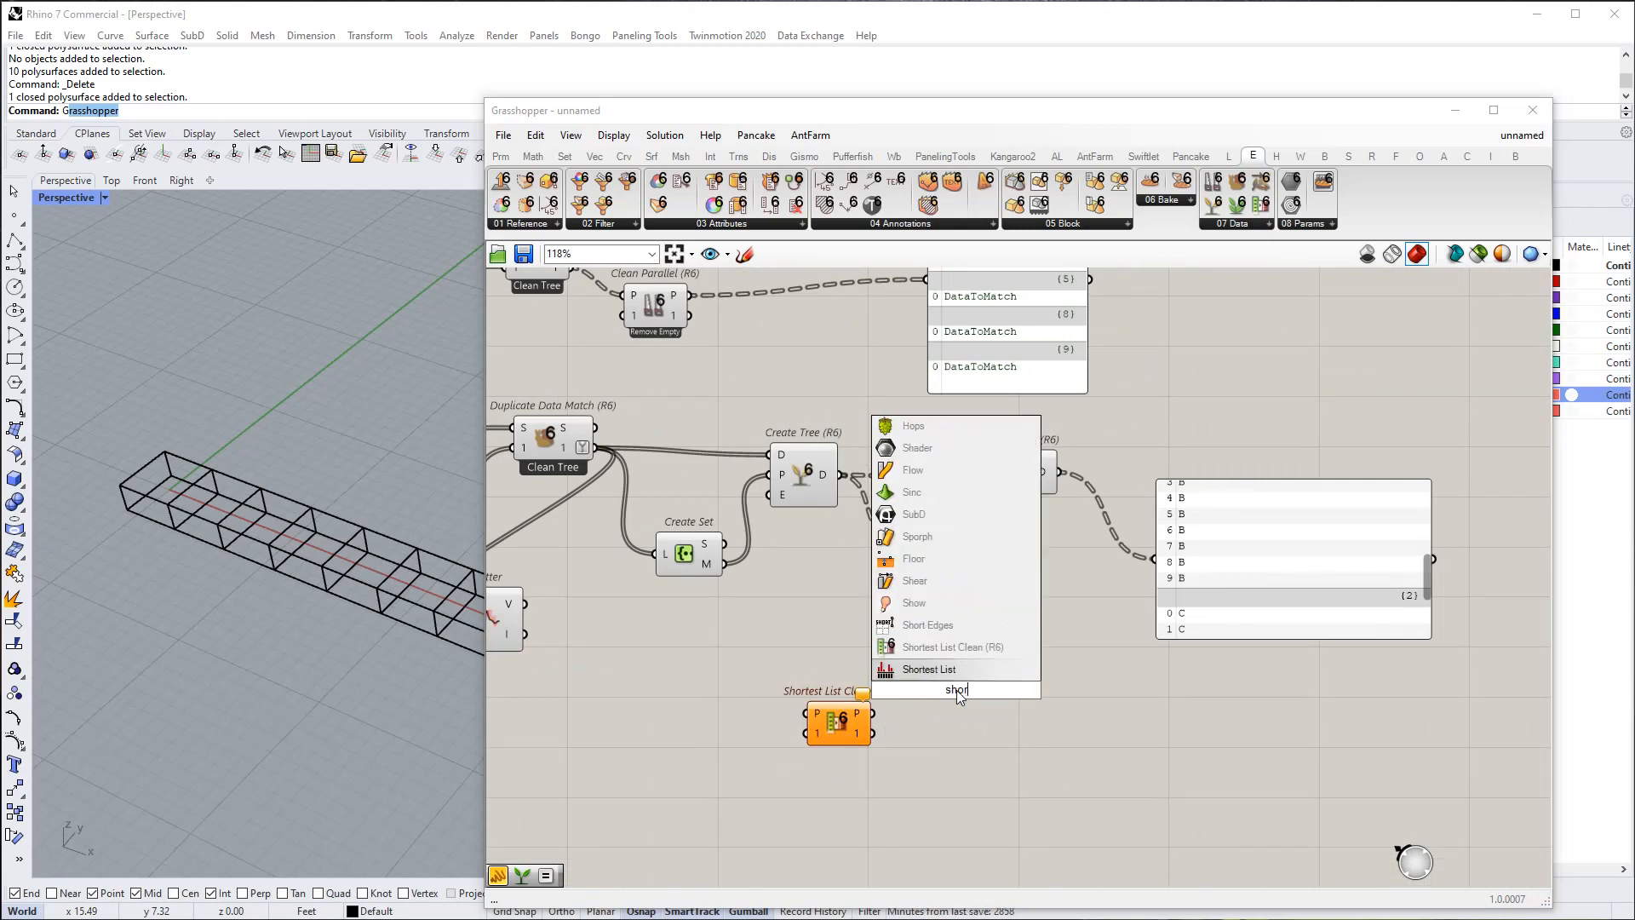
key(Return)
click(848, 748)
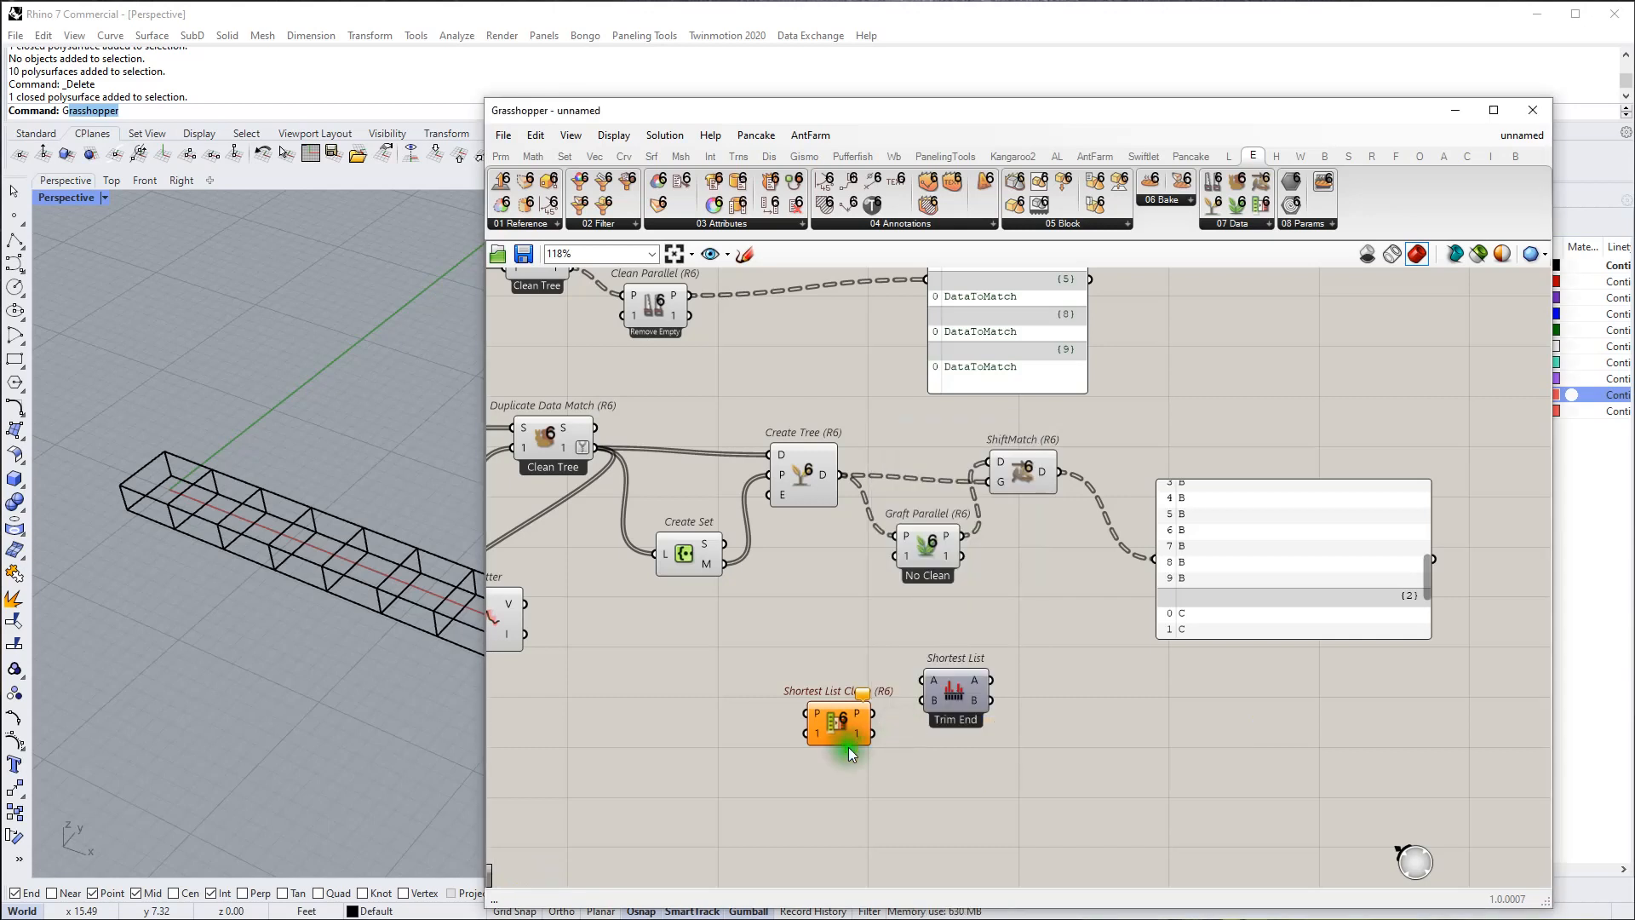
right_click(840, 728)
click(850, 690)
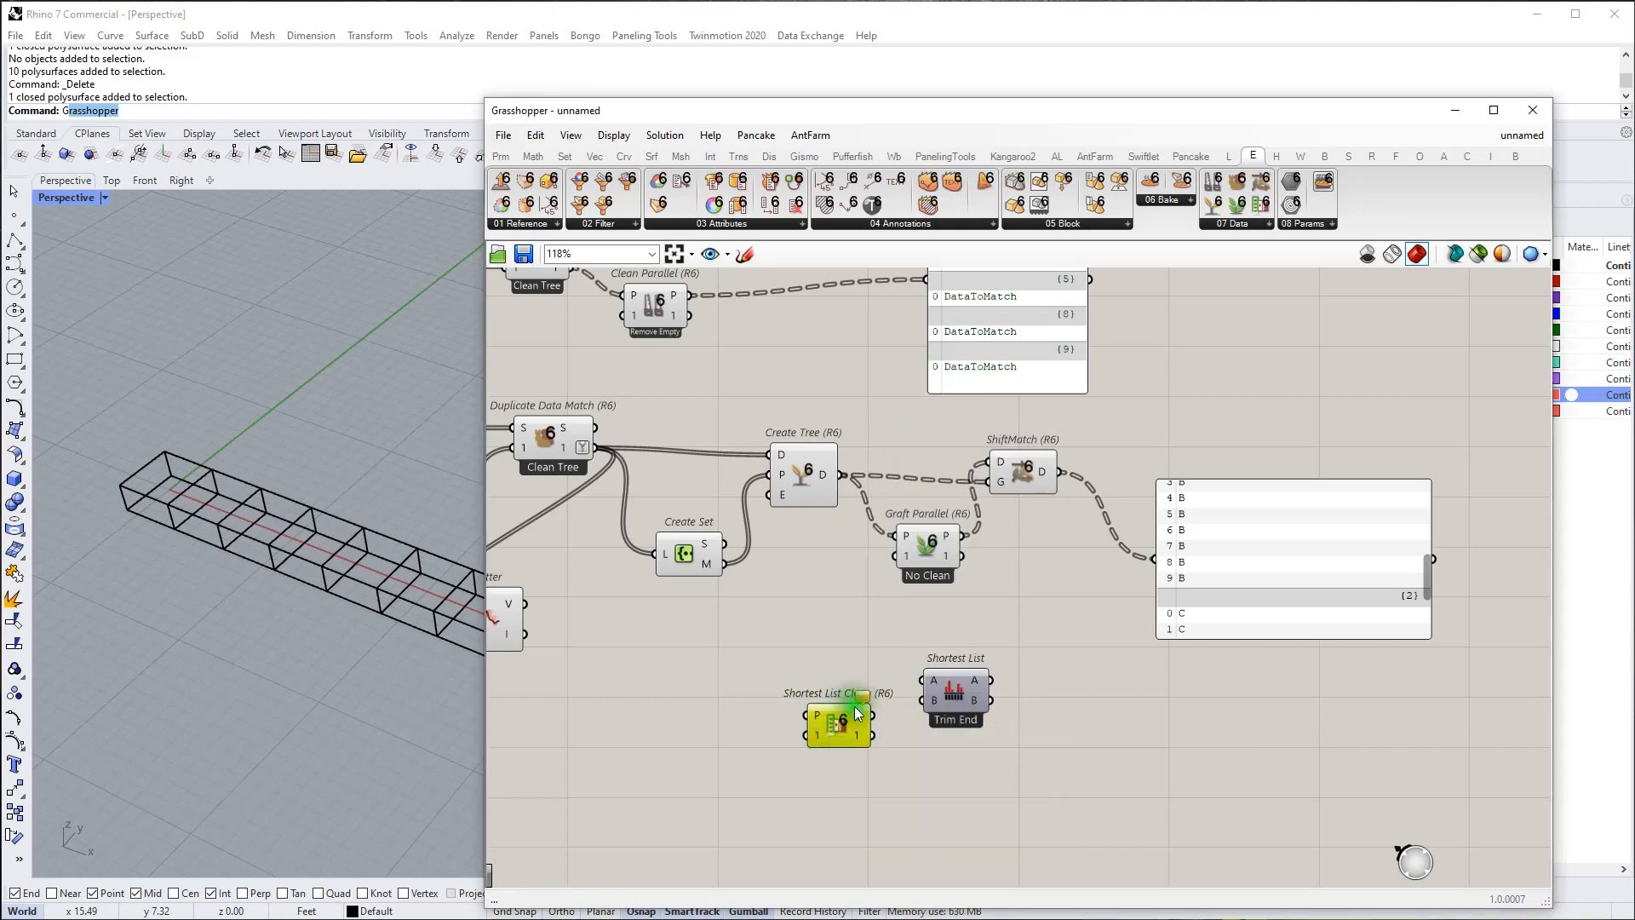
click(858, 708)
scroll(866, 675, down, 2)
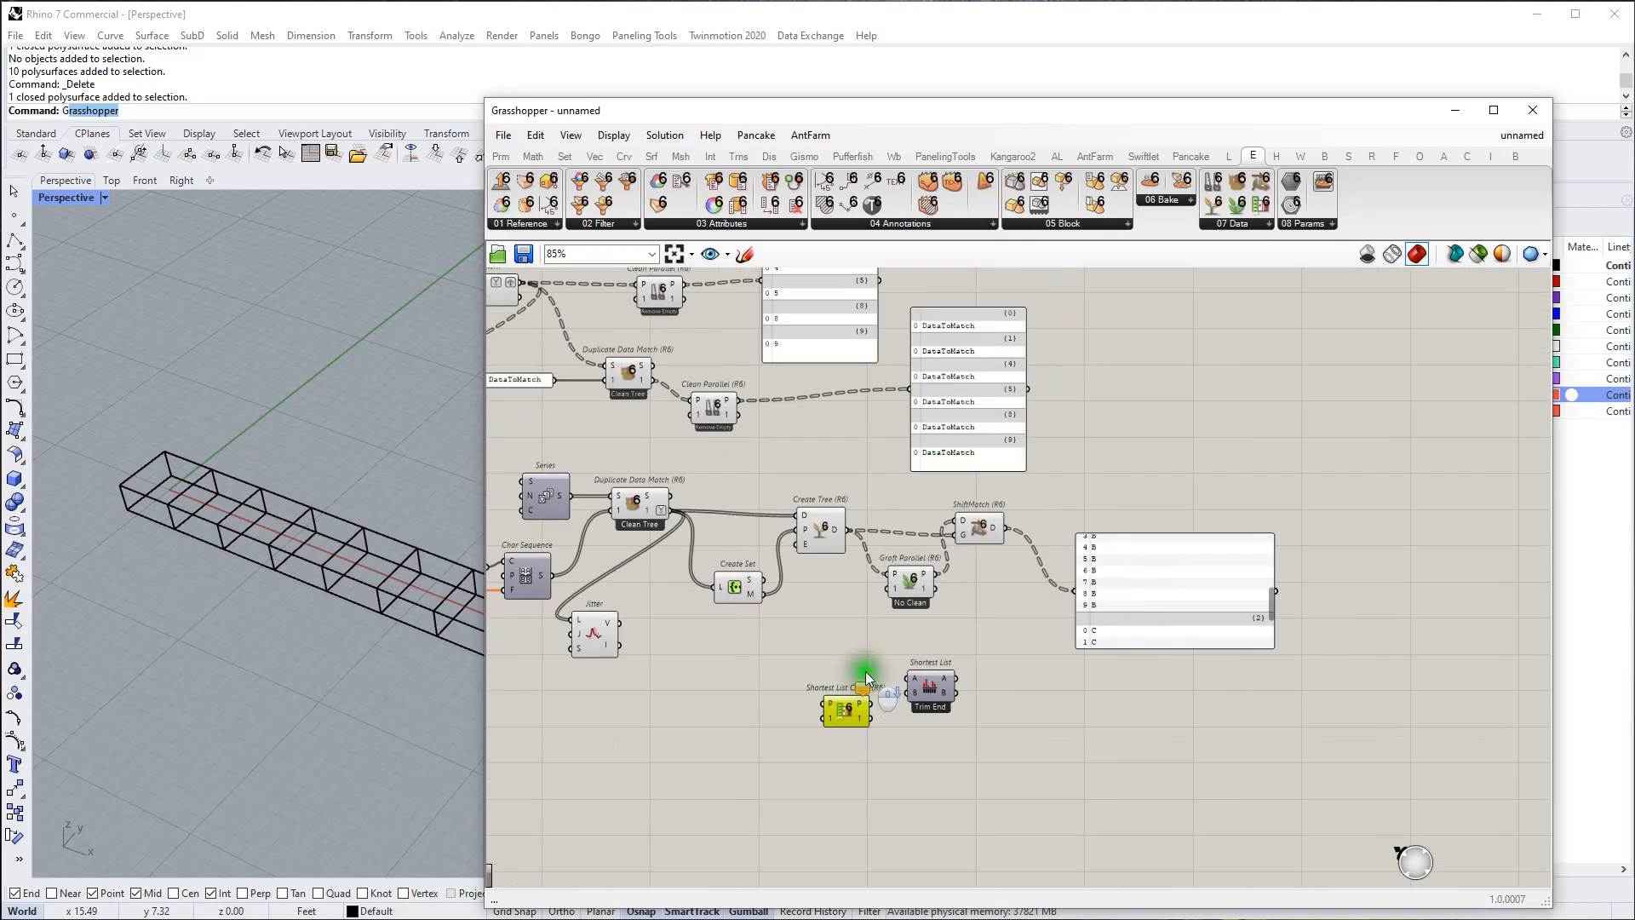
Step: Move the number 8 marker to the empty canvas area well beyond the data-matching panels
right_drag(930, 686, 815, 727)
right_drag(964, 660, 869, 718)
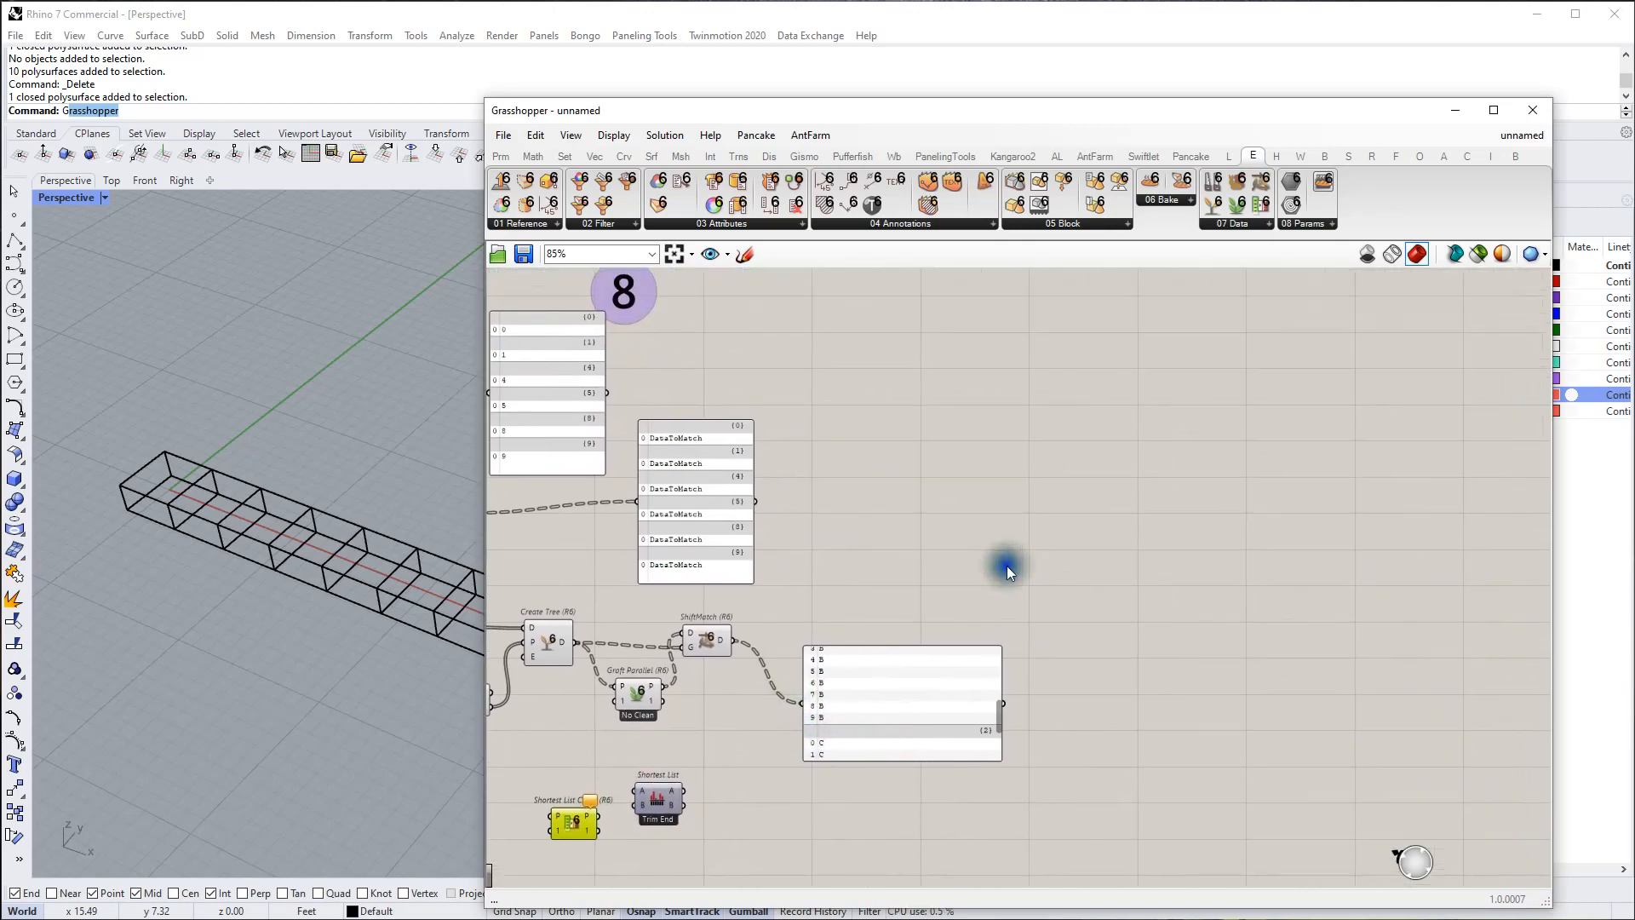
right_drag(1229, 410, 1267, 501)
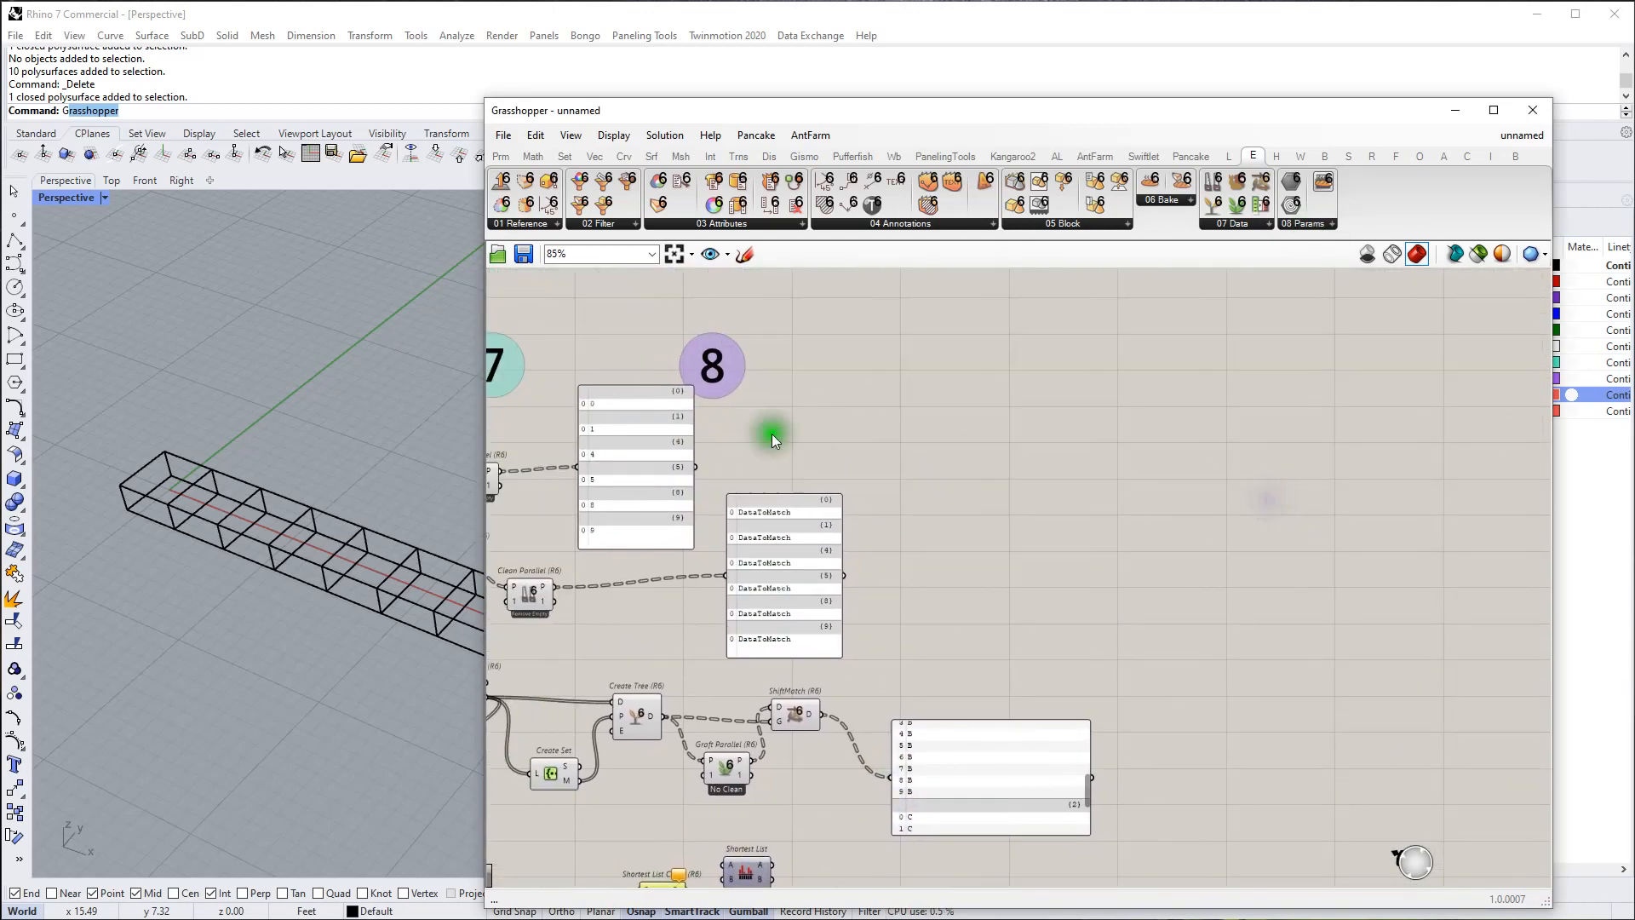
drag(642, 305, 836, 496)
drag(737, 364, 743, 368)
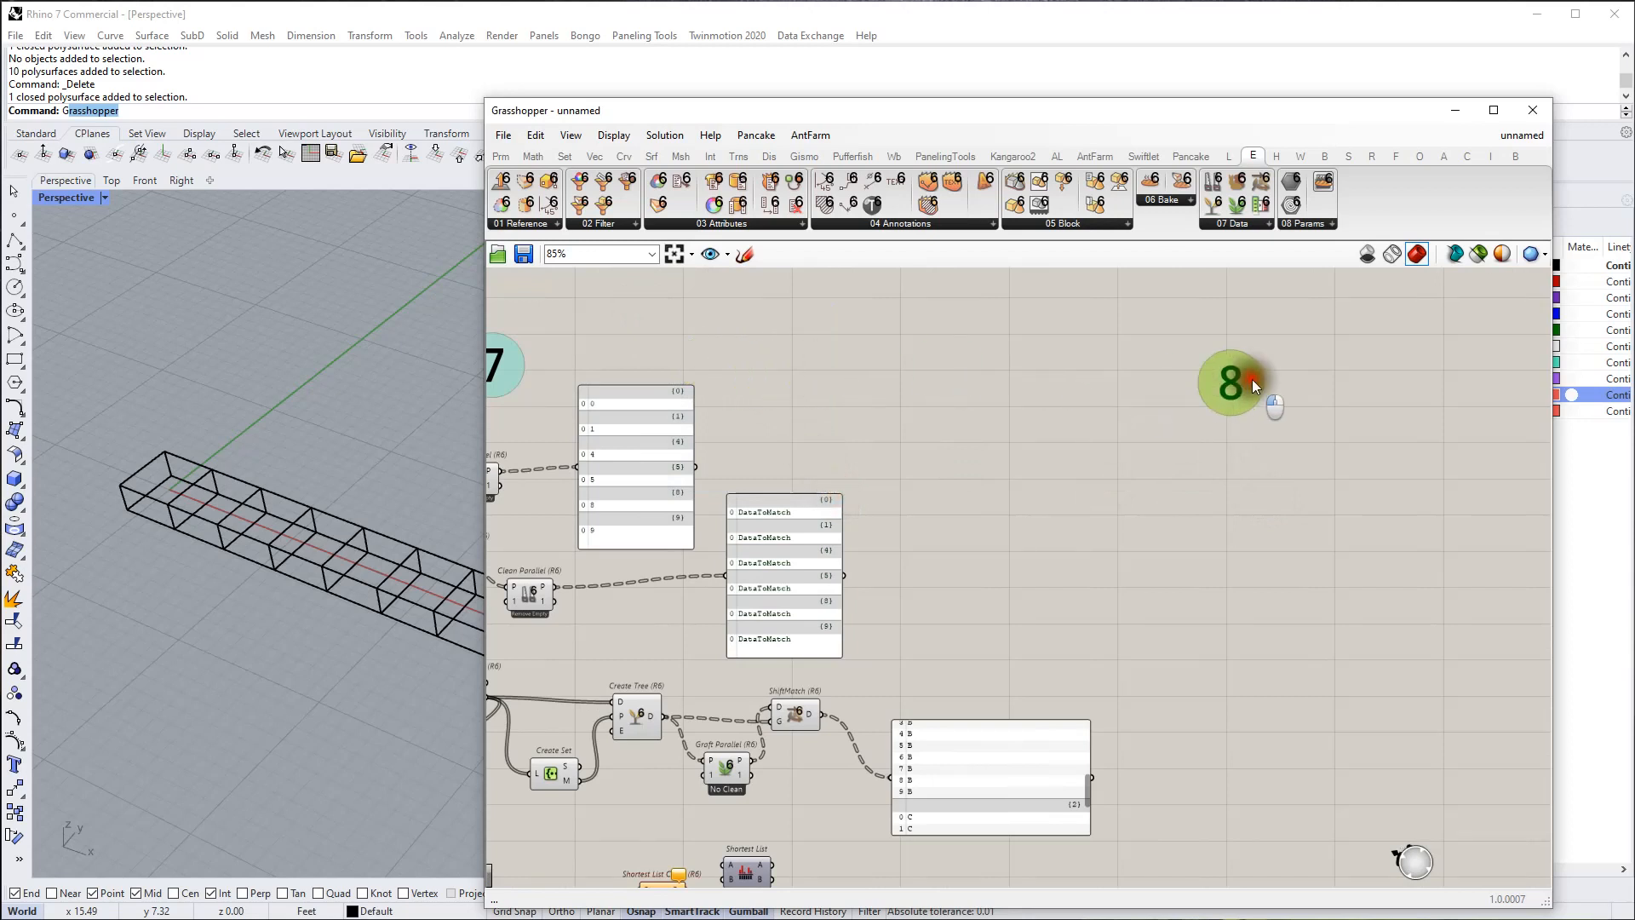
drag(1252, 383, 1243, 384)
click(1298, 380)
Step: Place the Elefront Params components EF Data Description, Extended Geometry and Bake All Elefront around the number 8 marker
click(1331, 223)
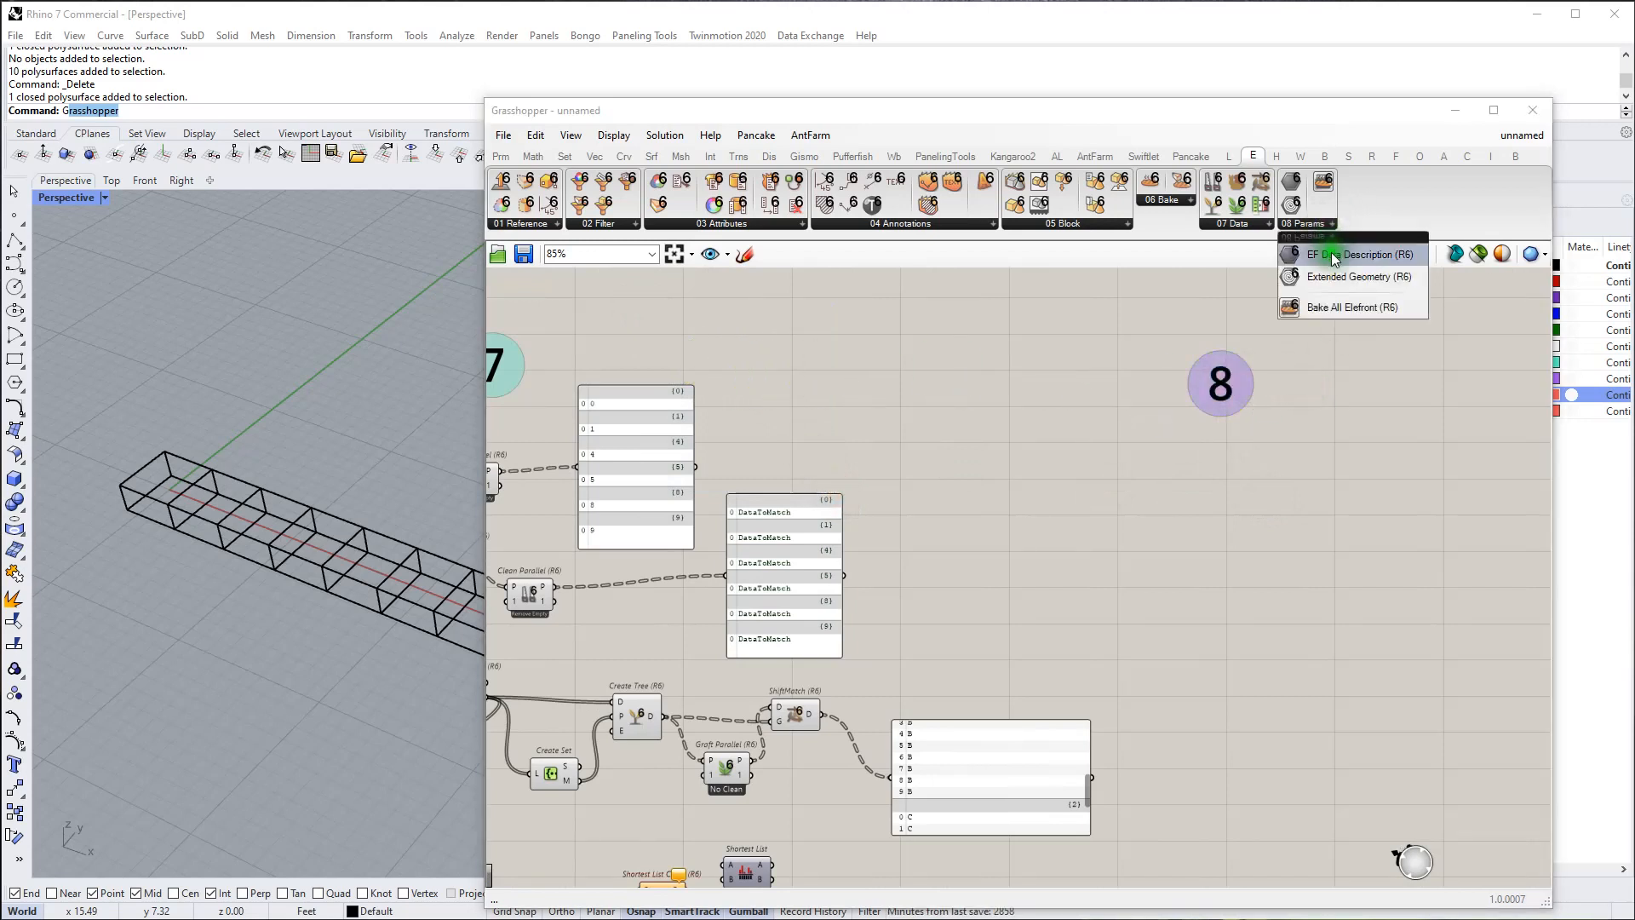
drag(1333, 257, 1293, 445)
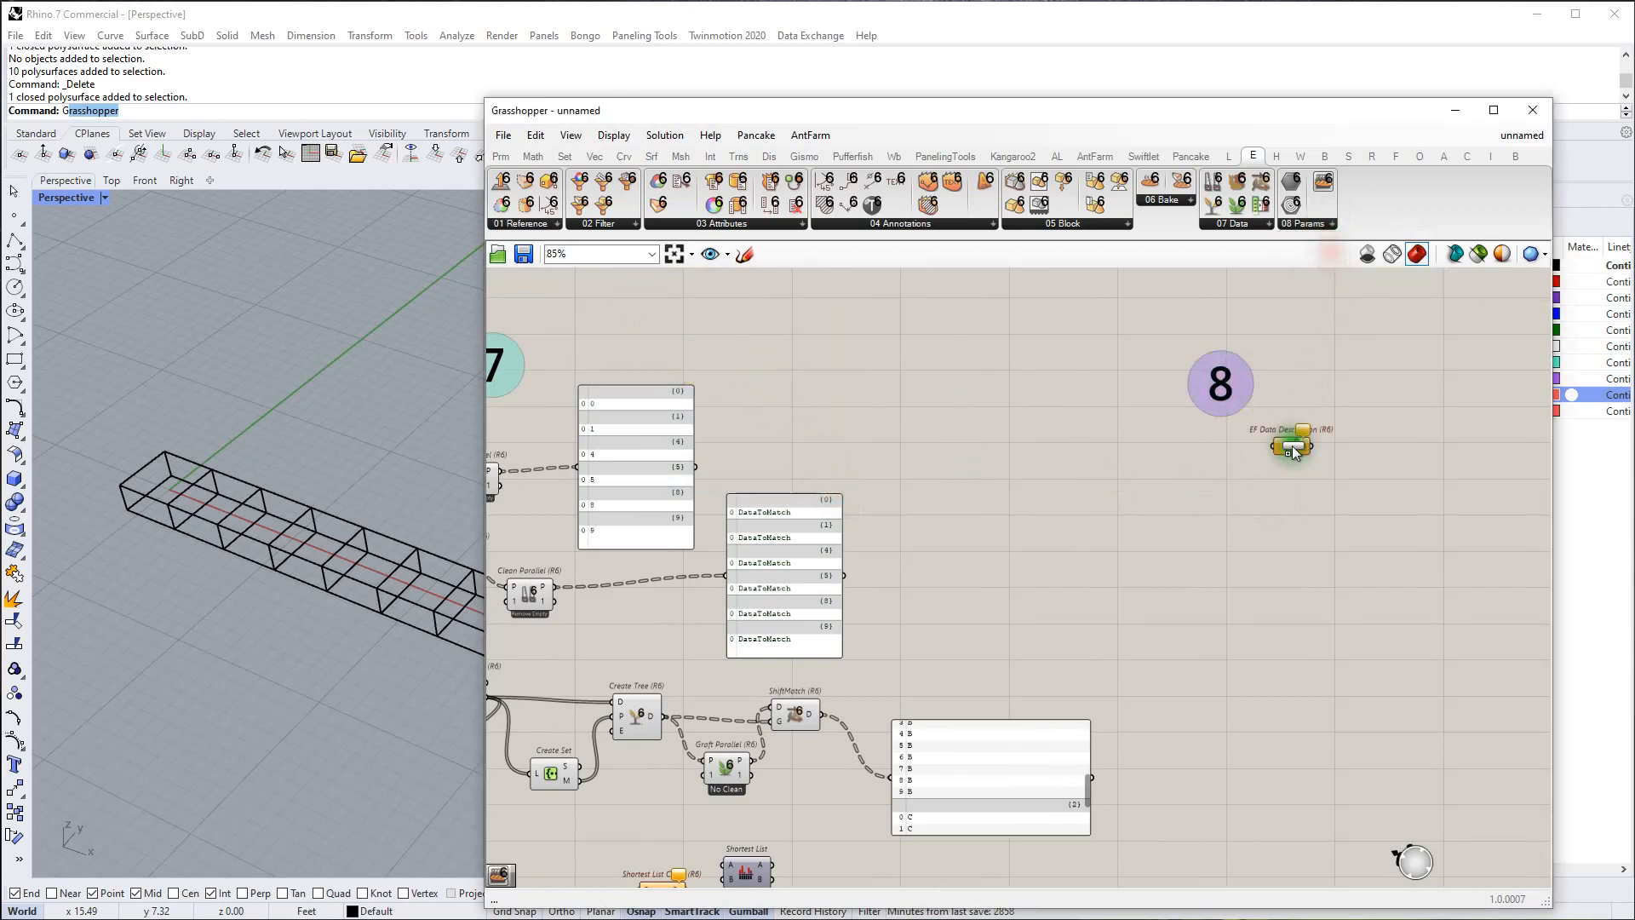
click(1301, 229)
drag(1335, 282, 1265, 580)
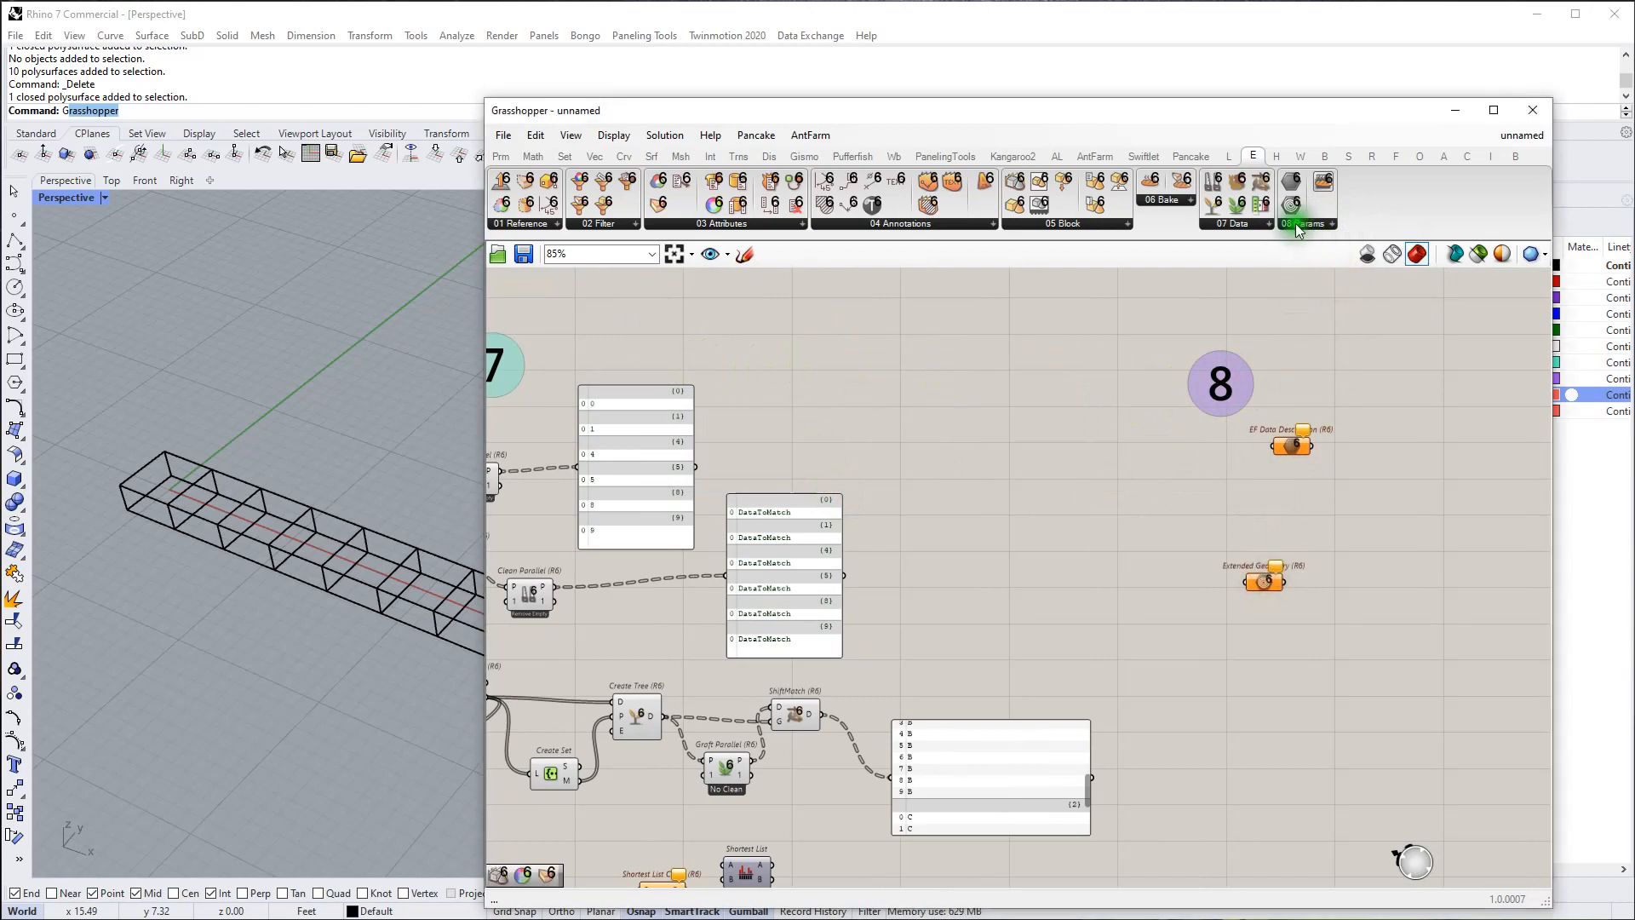
click(1298, 229)
drag(1333, 308, 1122, 524)
scroll(1117, 520, down, 2)
right_drag(1105, 526, 1136, 517)
right_drag(643, 579, 905, 571)
right_drag(799, 550, 718, 529)
right_drag(883, 540, 748, 576)
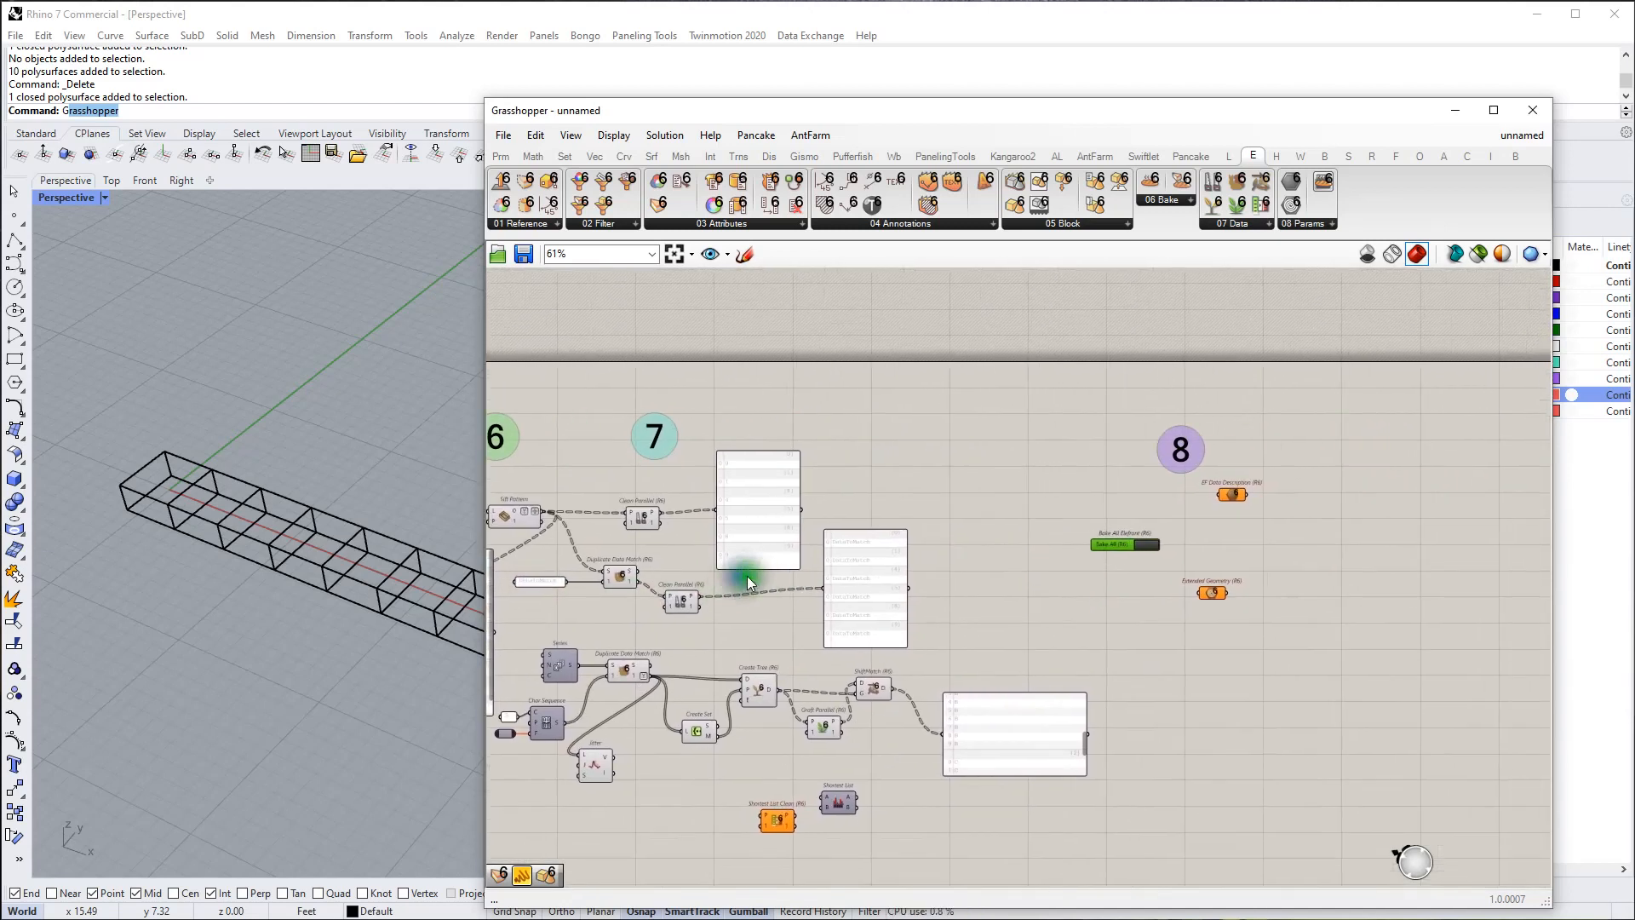
scroll(809, 535, down, 3)
scroll(596, 545, up, 3)
right_drag(1097, 564, 782, 557)
scroll(990, 526, up, 2)
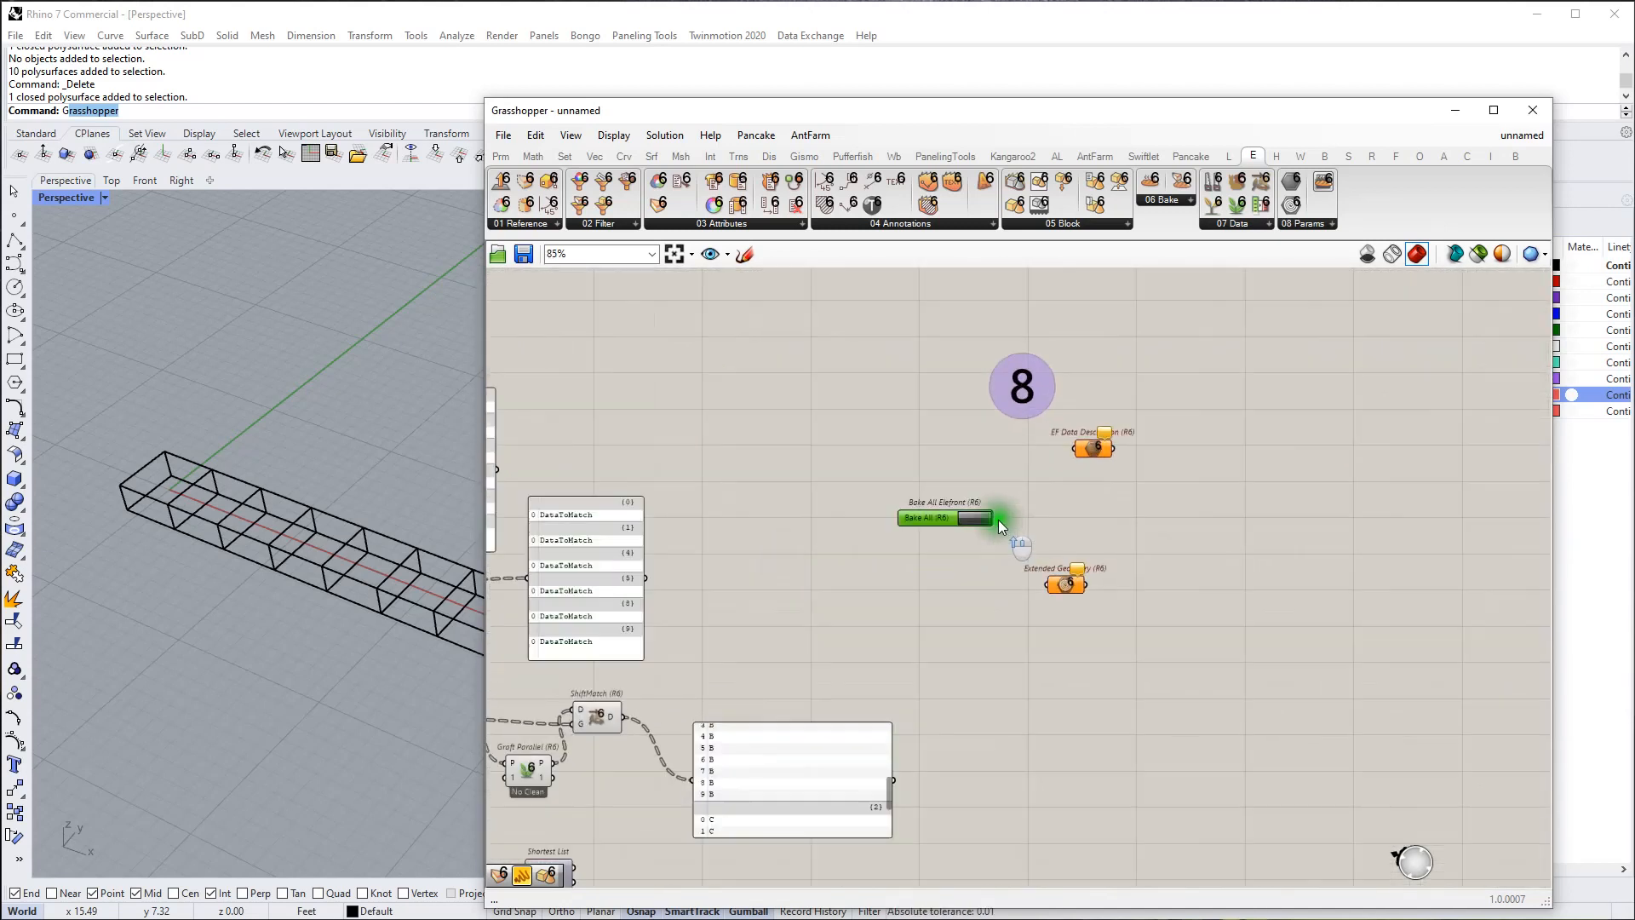
Step: Add an Elefront Bake Objects component in the free area between the panels and the number 8 marker
double_click(711, 397)
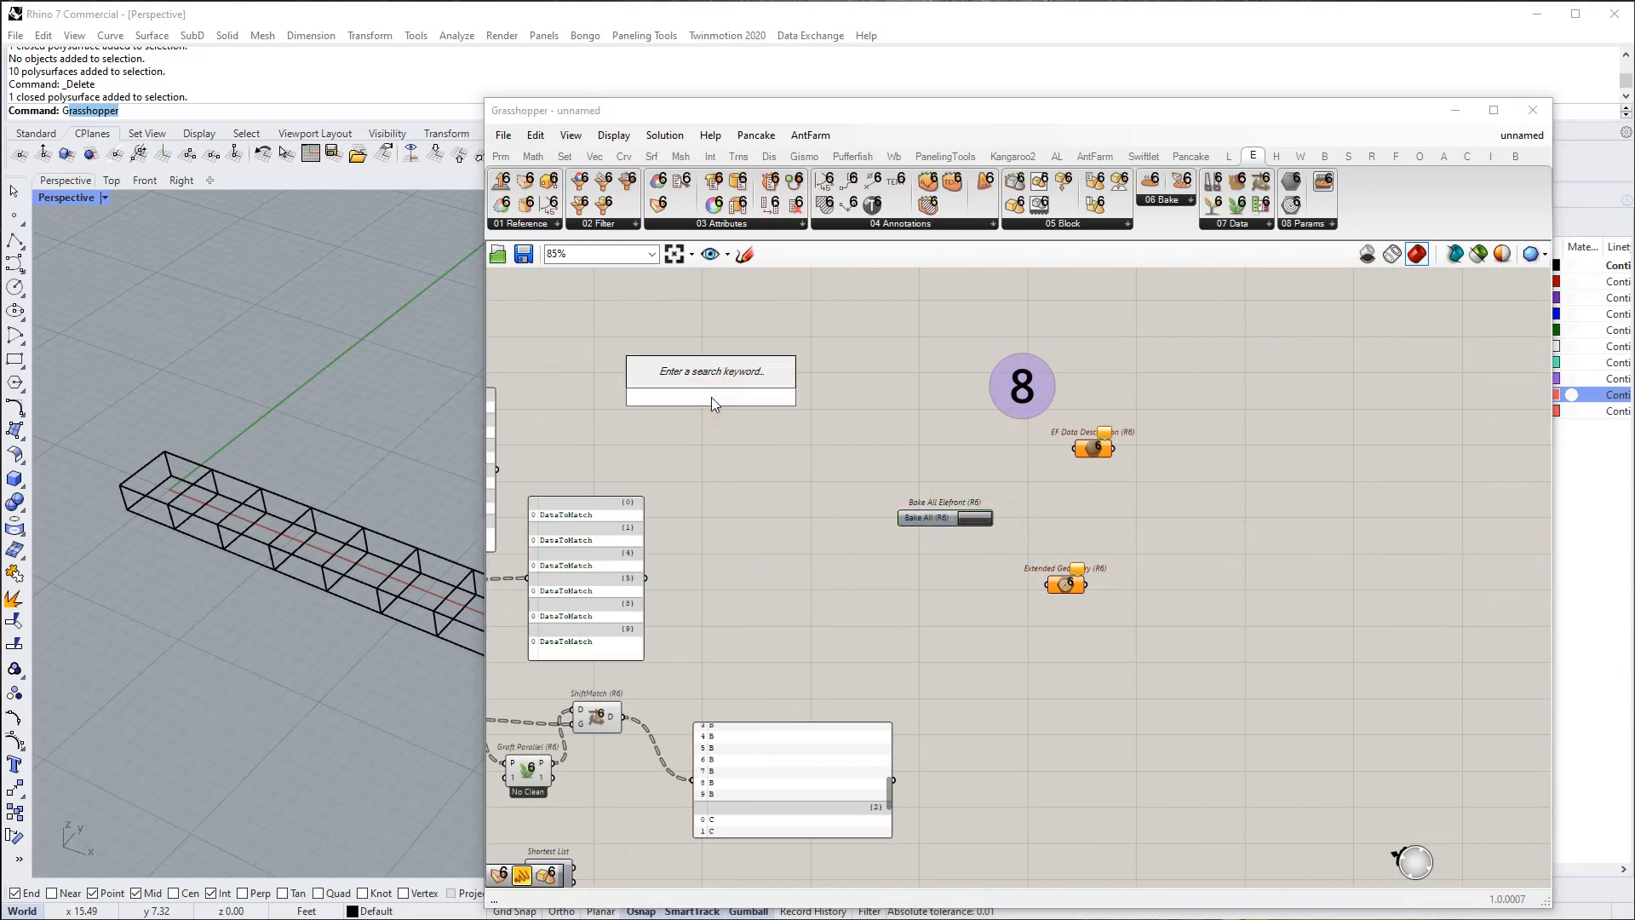
text(bak)
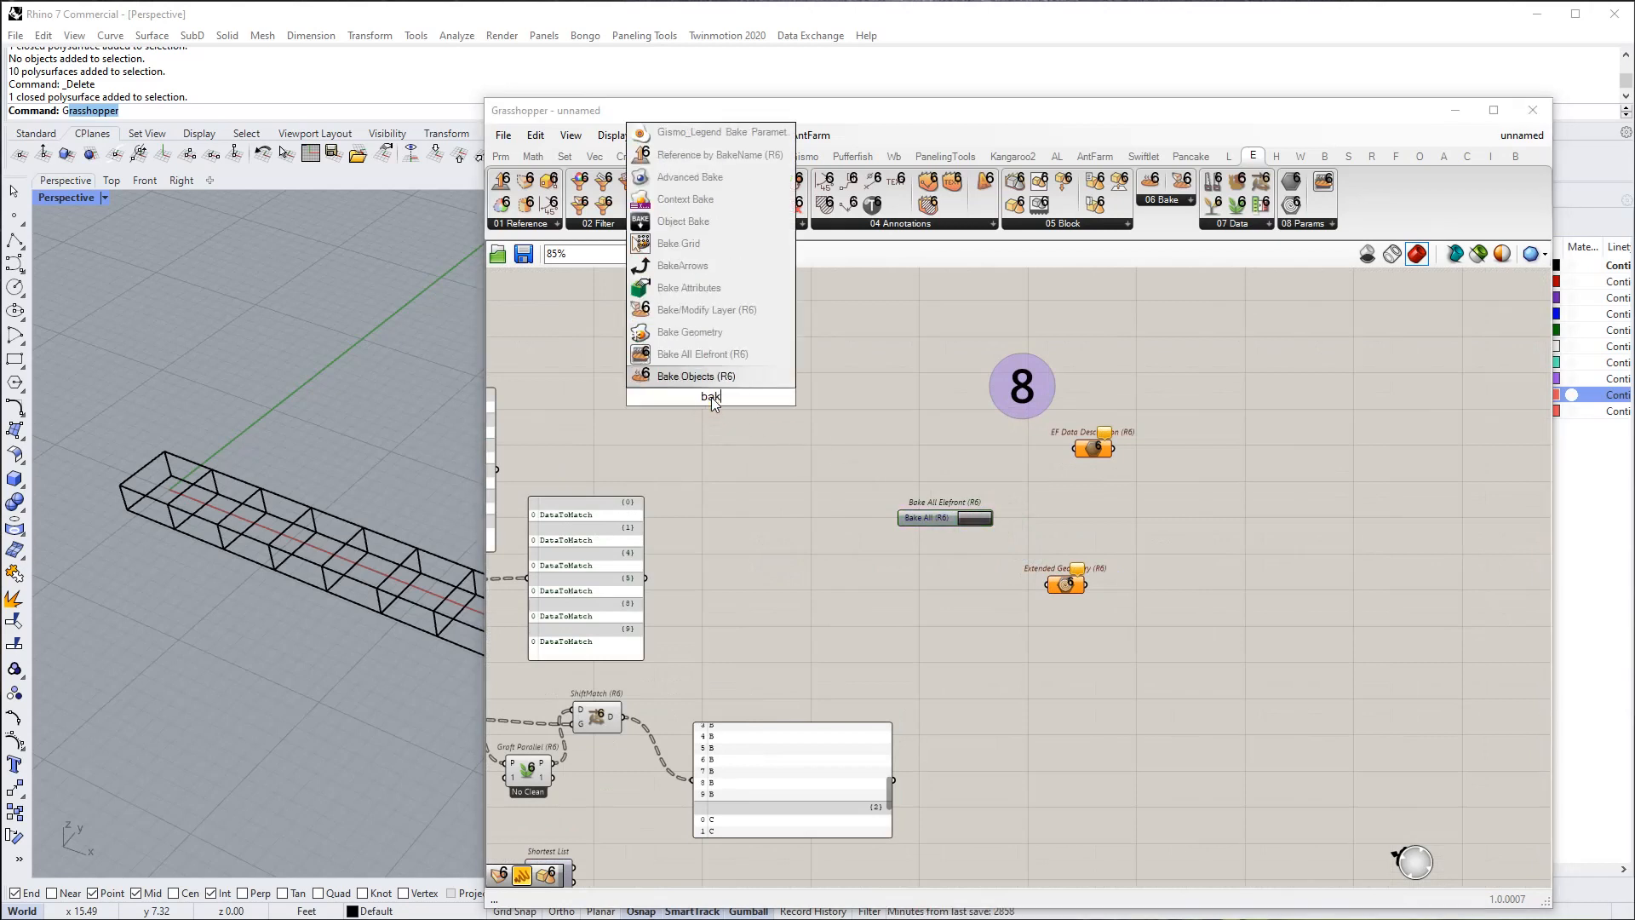
text(e bo)
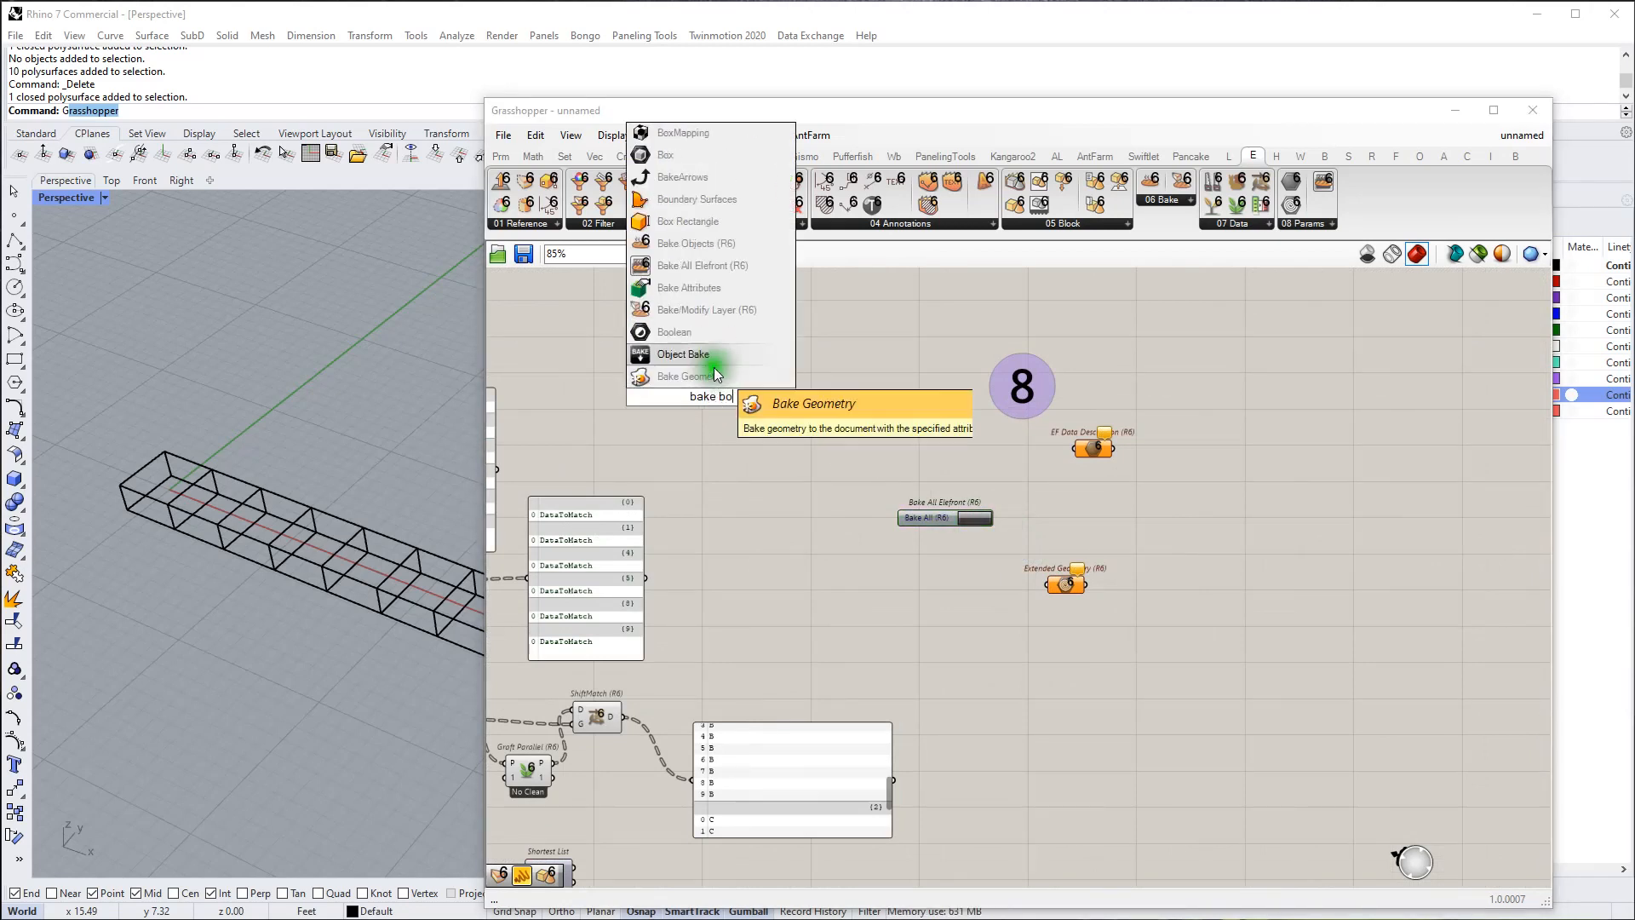
click(716, 243)
drag(683, 402, 719, 398)
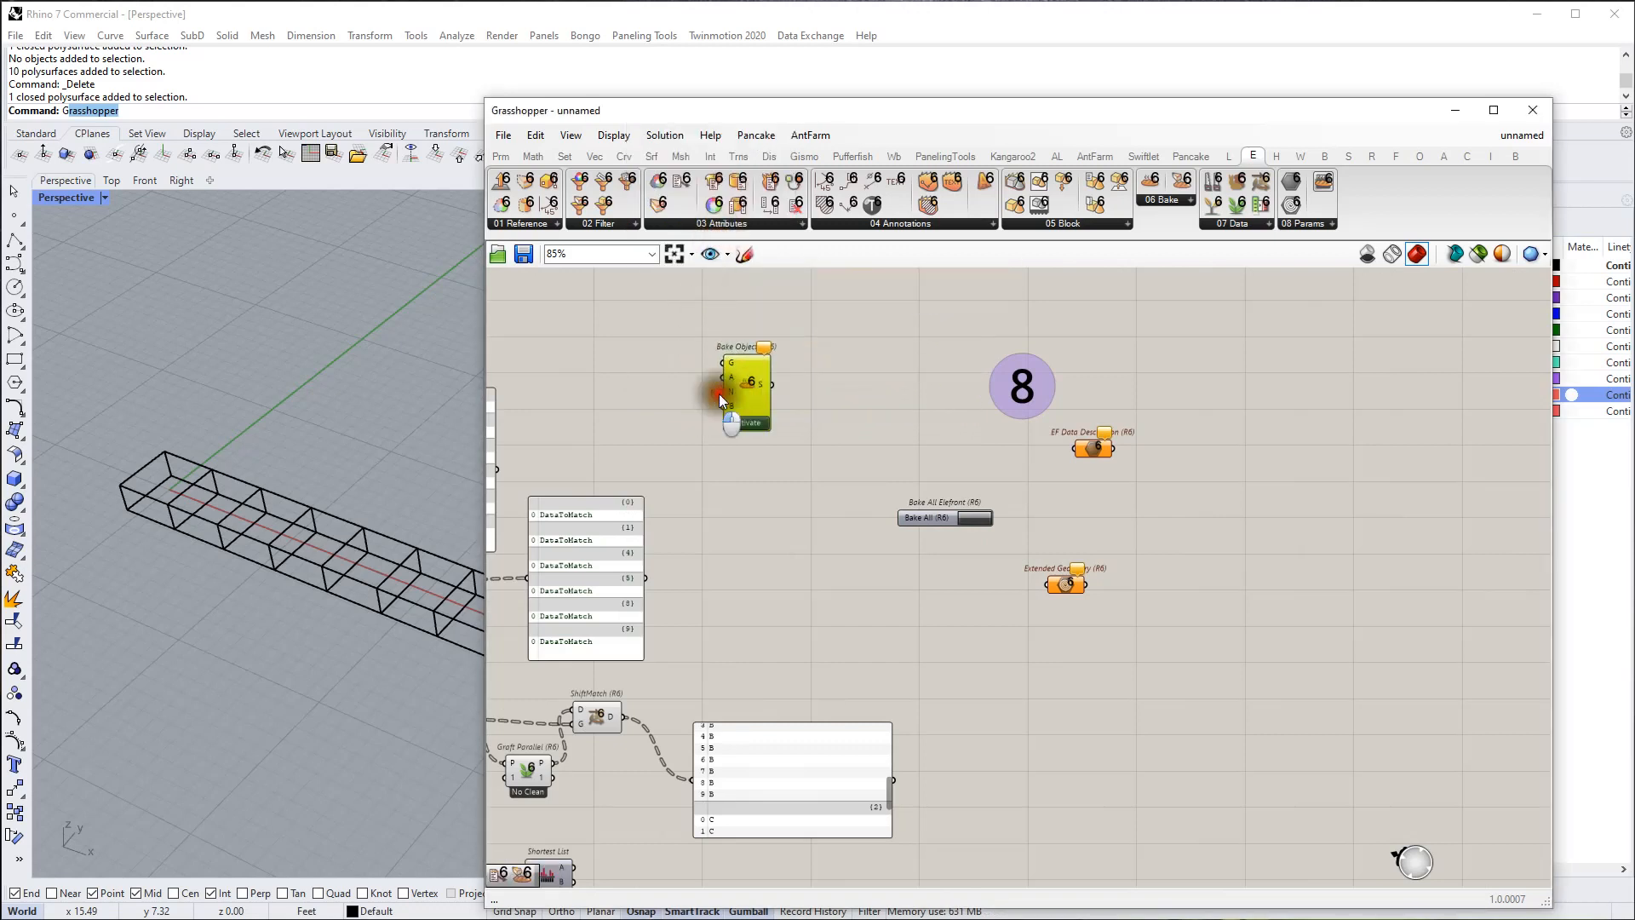
Step: Add a Sphere component beside Bake Objects and wire its S output into the G input
double_click(671, 410)
text(sphe)
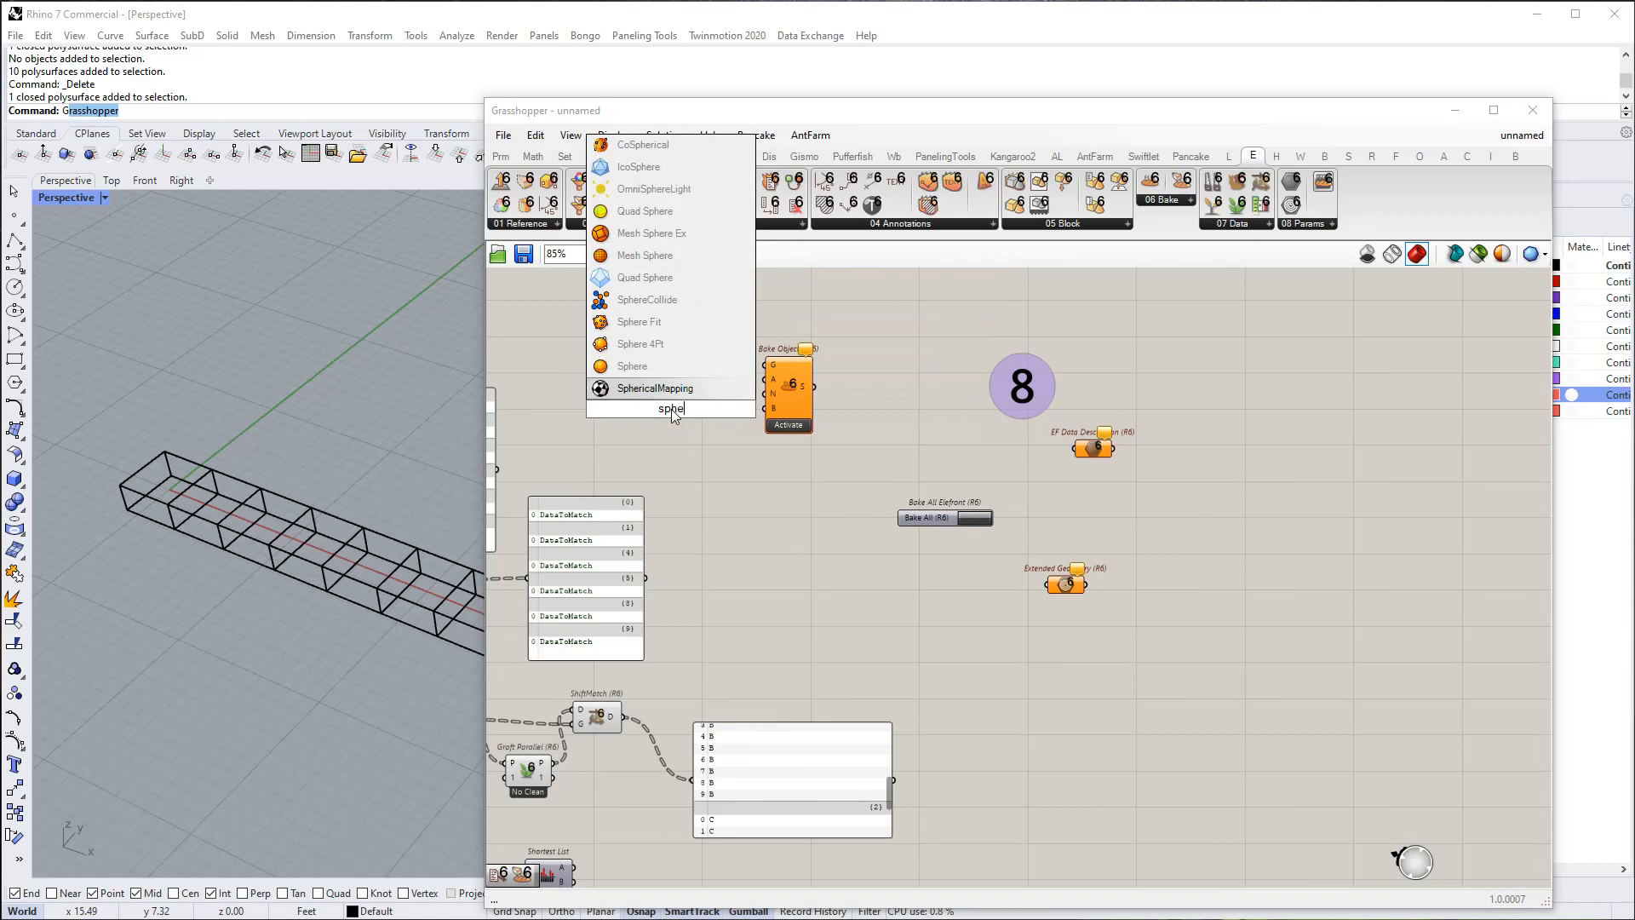
click(690, 365)
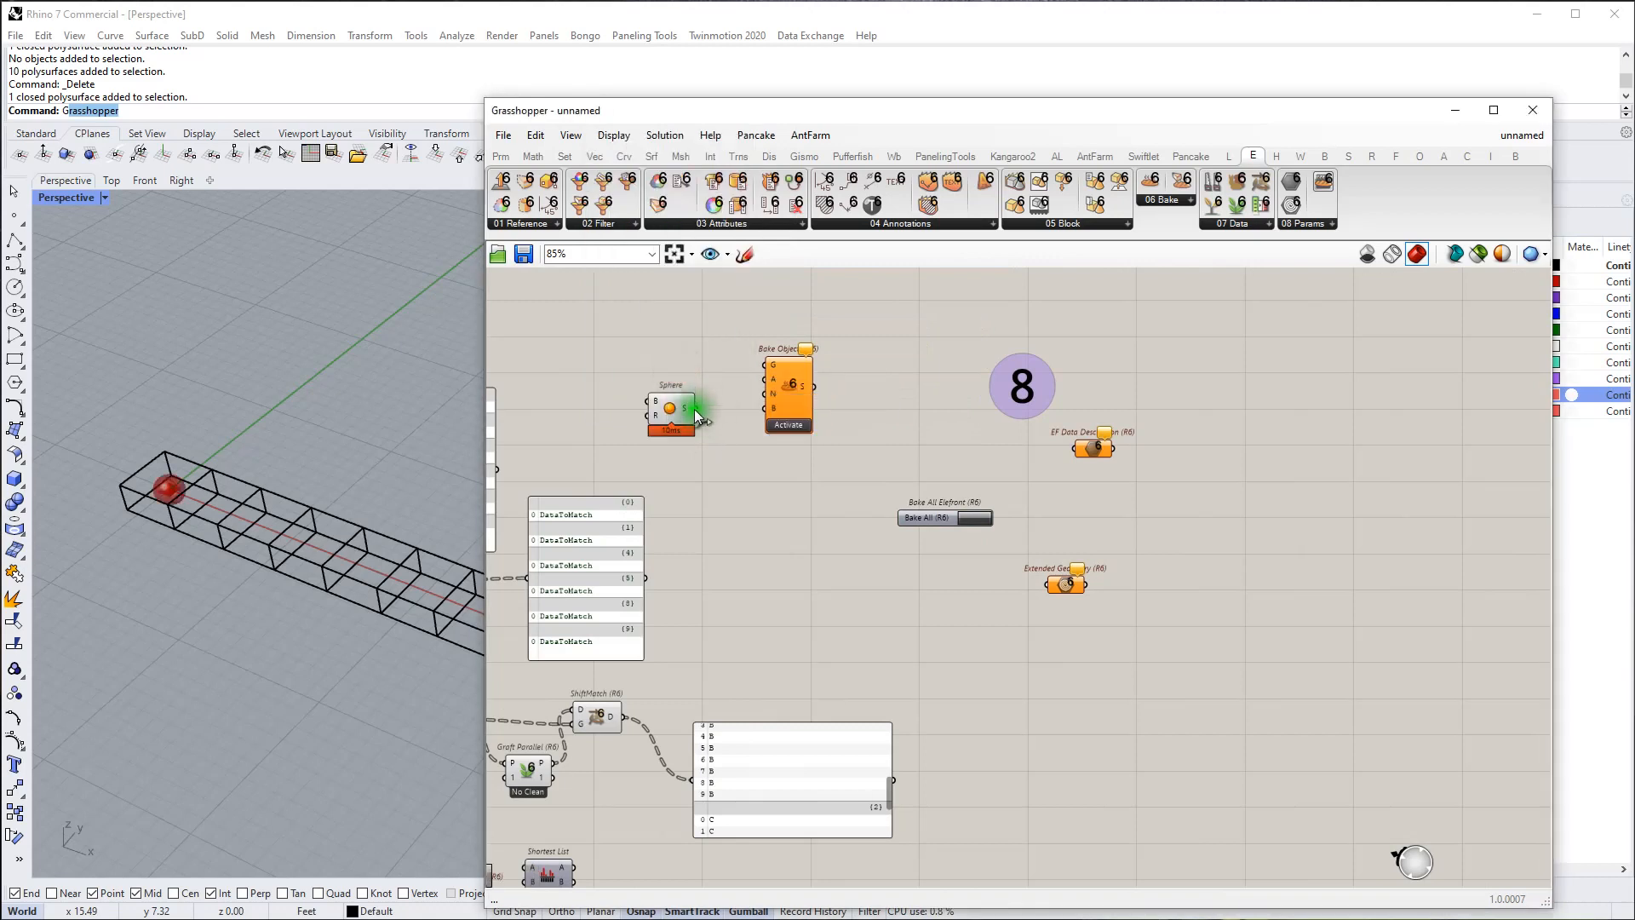
drag(695, 409, 763, 364)
drag(656, 426, 676, 392)
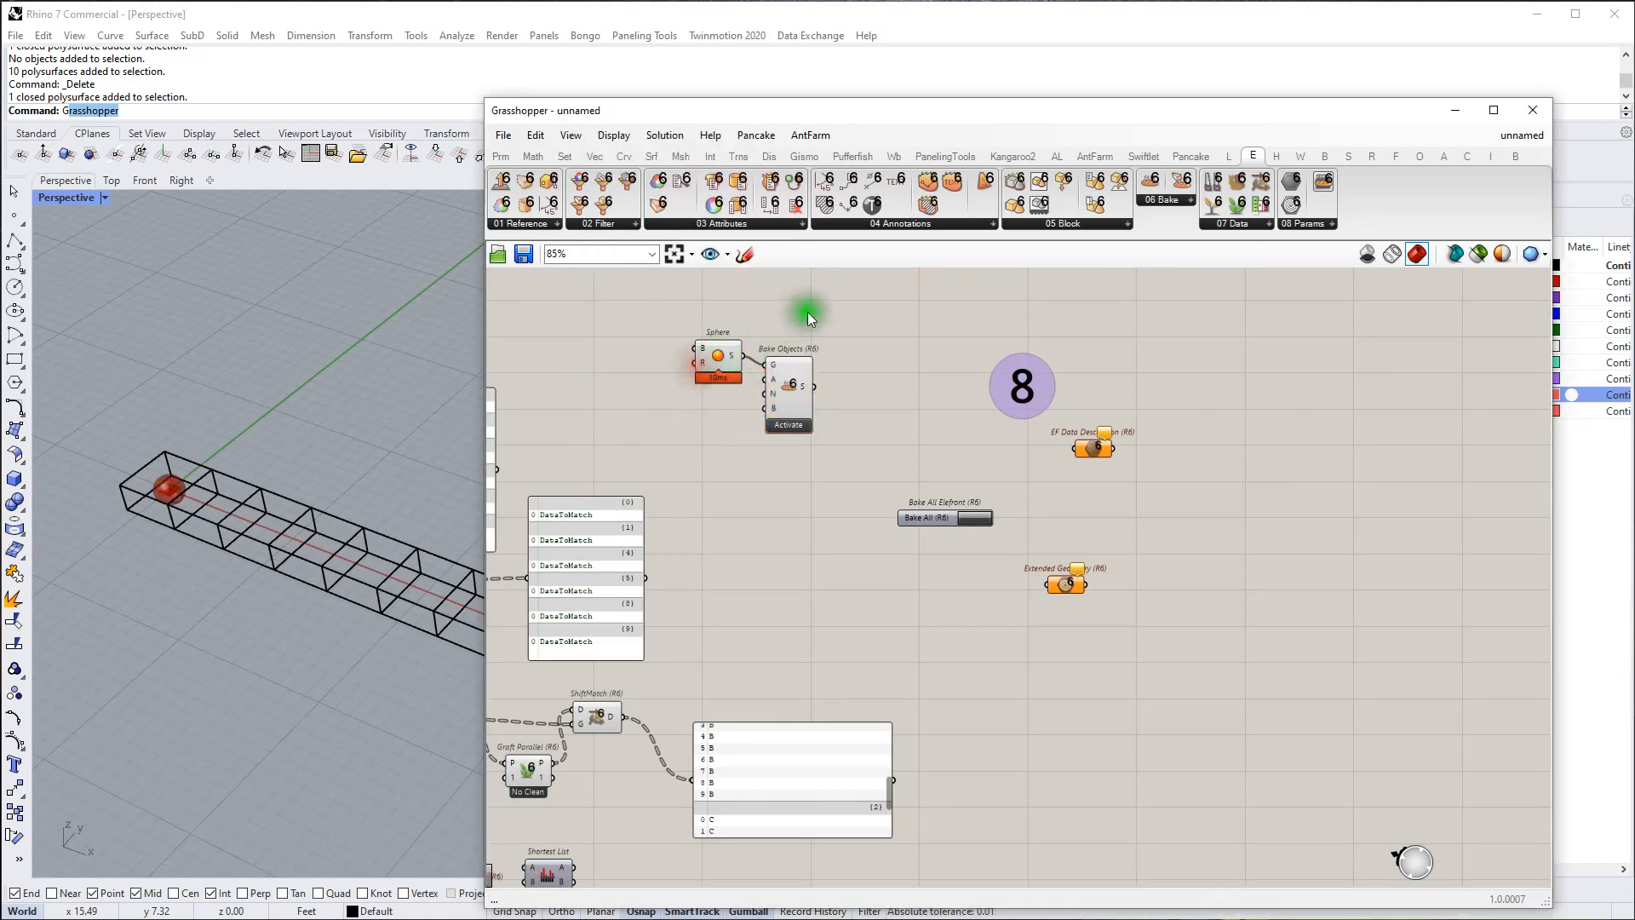
Step: Duplicate the Sphere and Bake Objects pair and place the copy below the original
drag(807, 311, 668, 420)
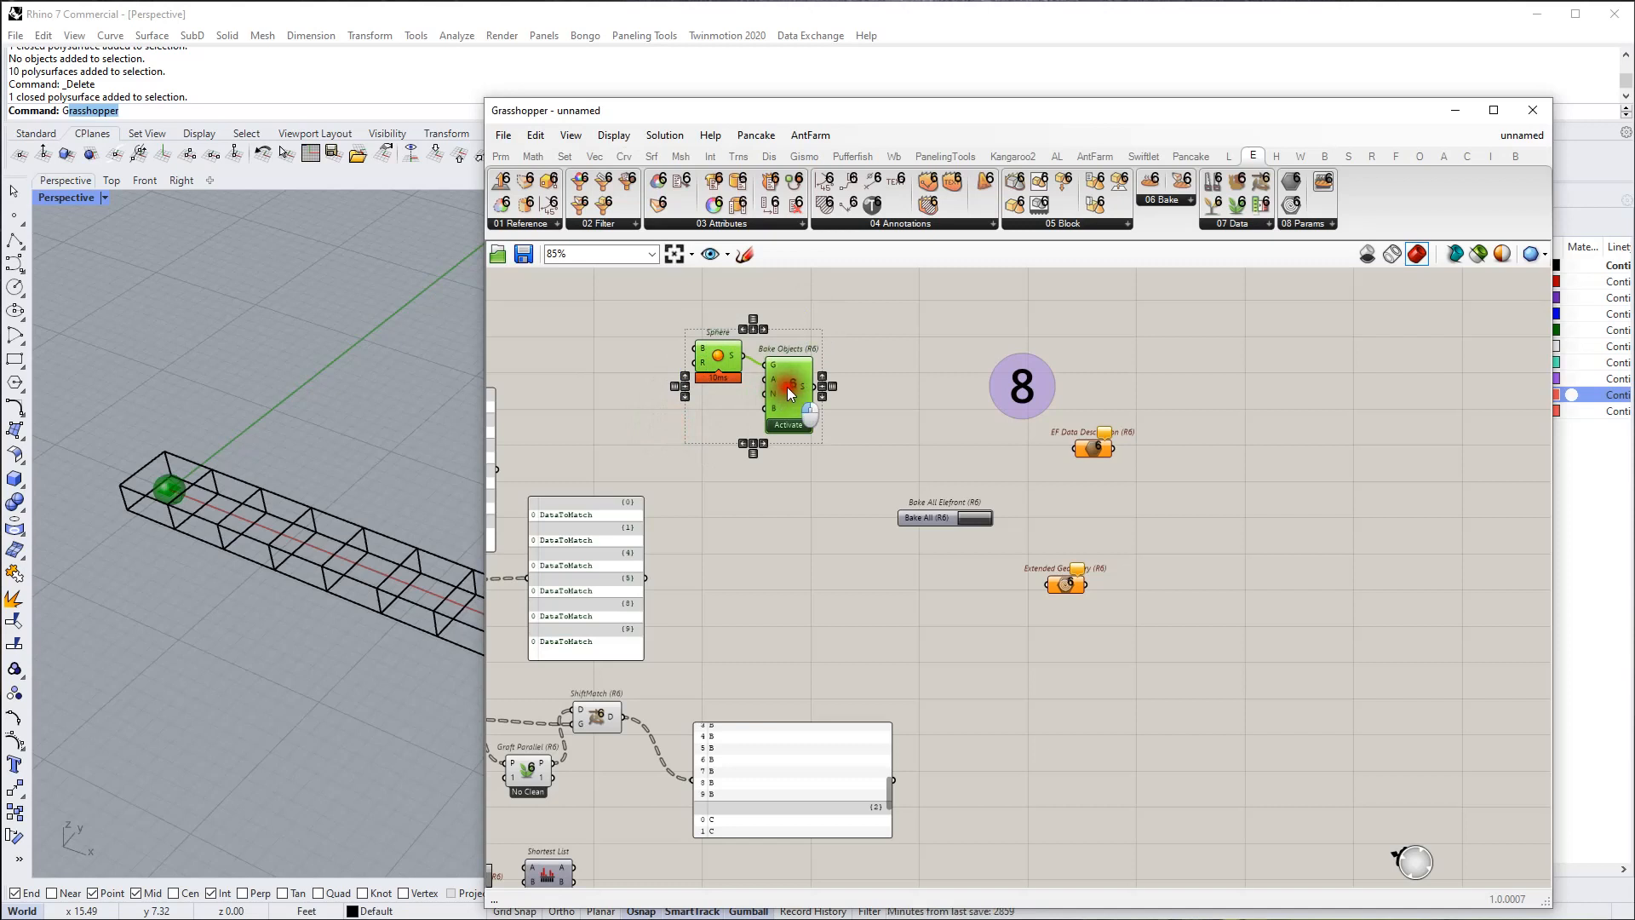
alt+drag(787, 386, 799, 559)
click(702, 620)
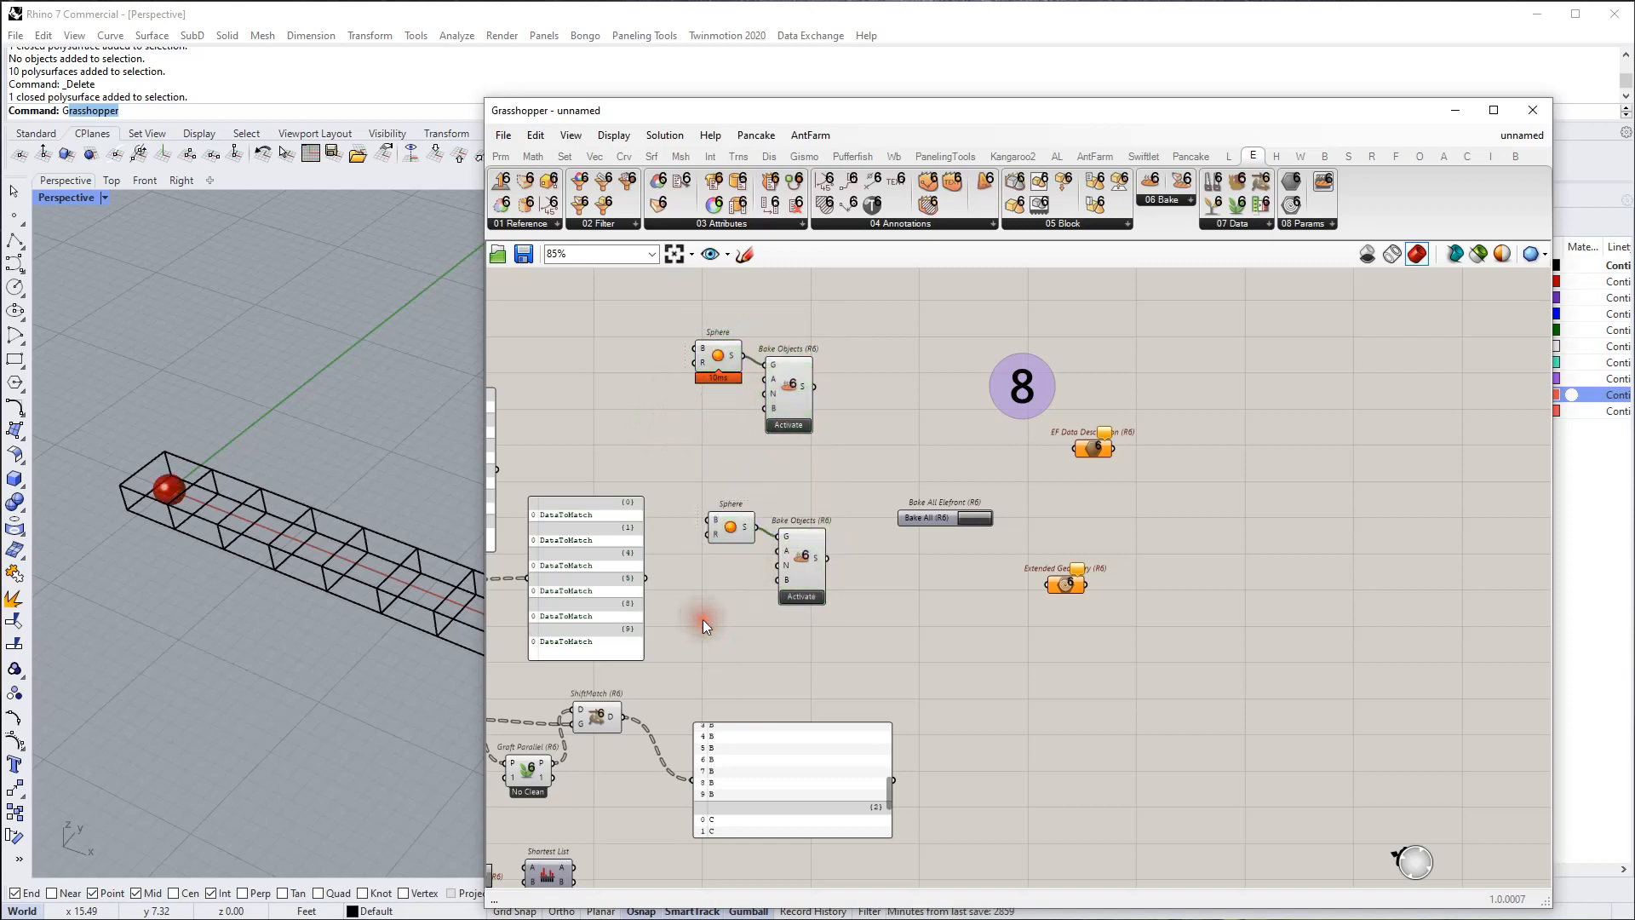
Step: Add a Center Box component and wire its B output into the copied Bake Objects' G input in place of the Sphere
double_click(703, 620)
text(box)
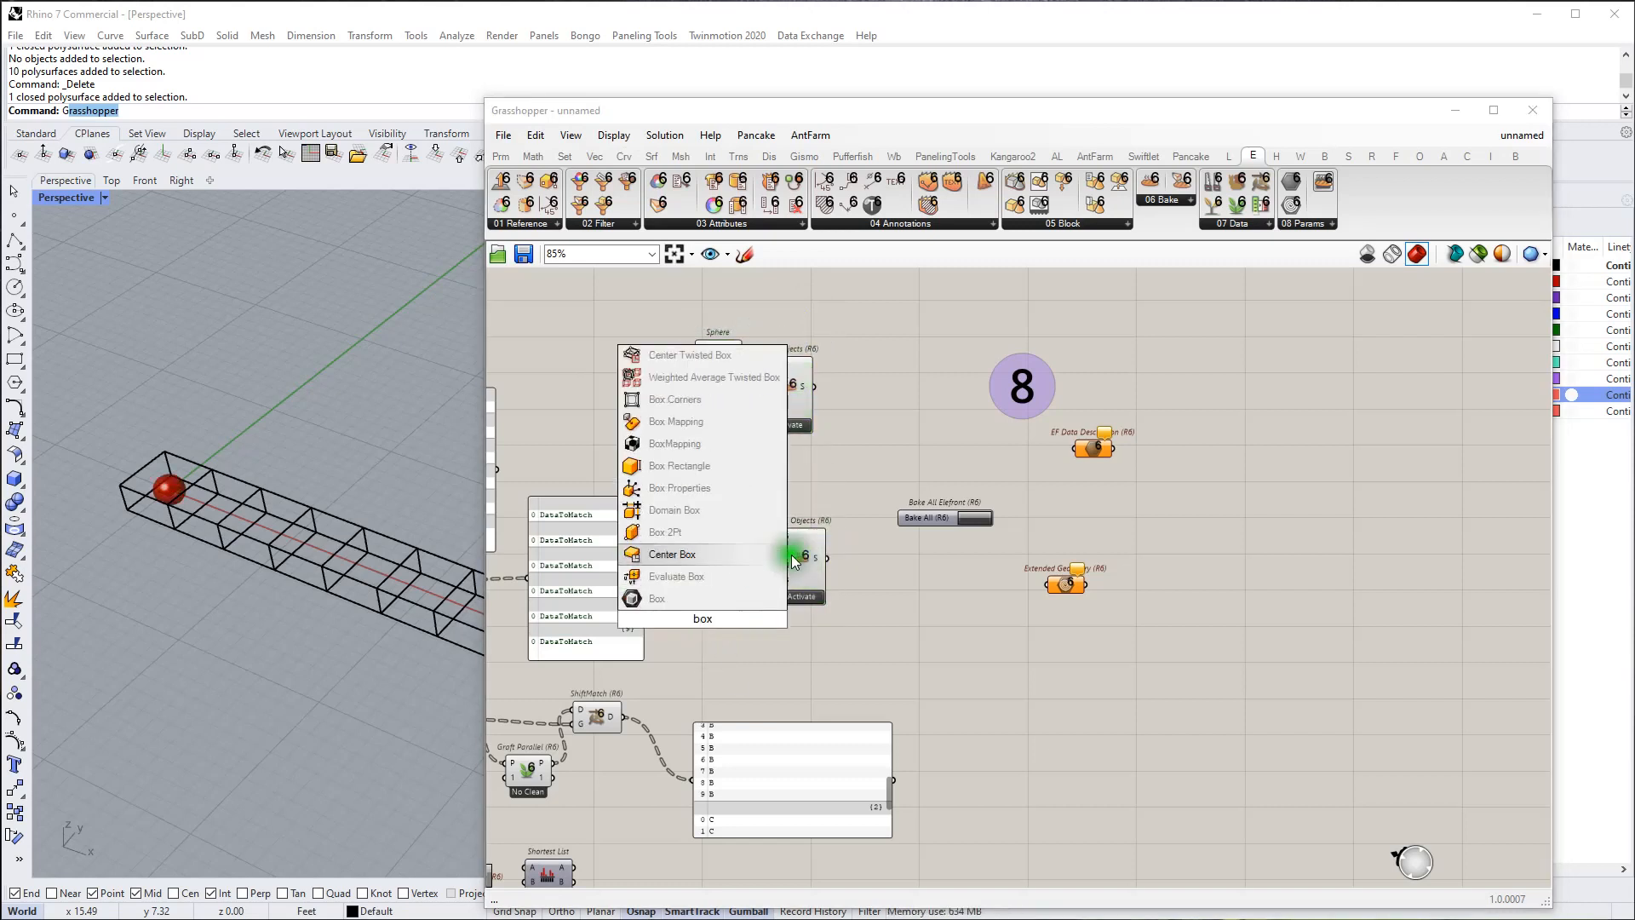
click(685, 553)
mouse_move(725, 619)
mouse_down()
mouse_move(780, 538)
mouse_move(725, 535)
mouse_move(710, 624)
mouse_up()
click(818, 647)
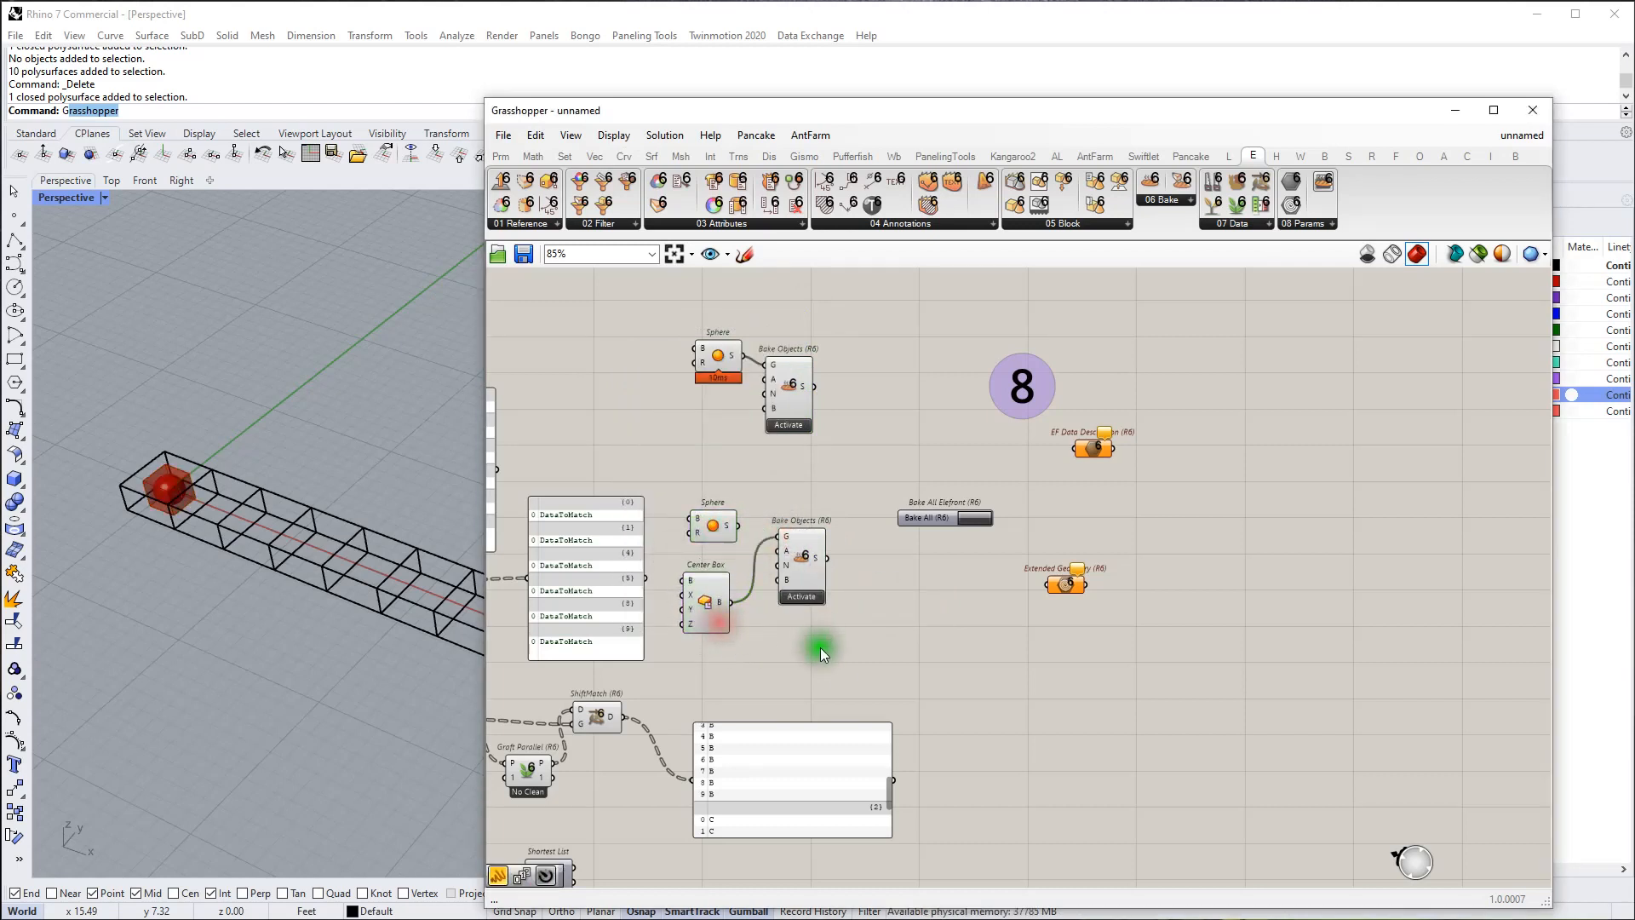
Step: Bake both Bake Objects components at once with Bake All Elefront and check the baked sphere and box in the Perspective viewport
click(898, 657)
click(969, 519)
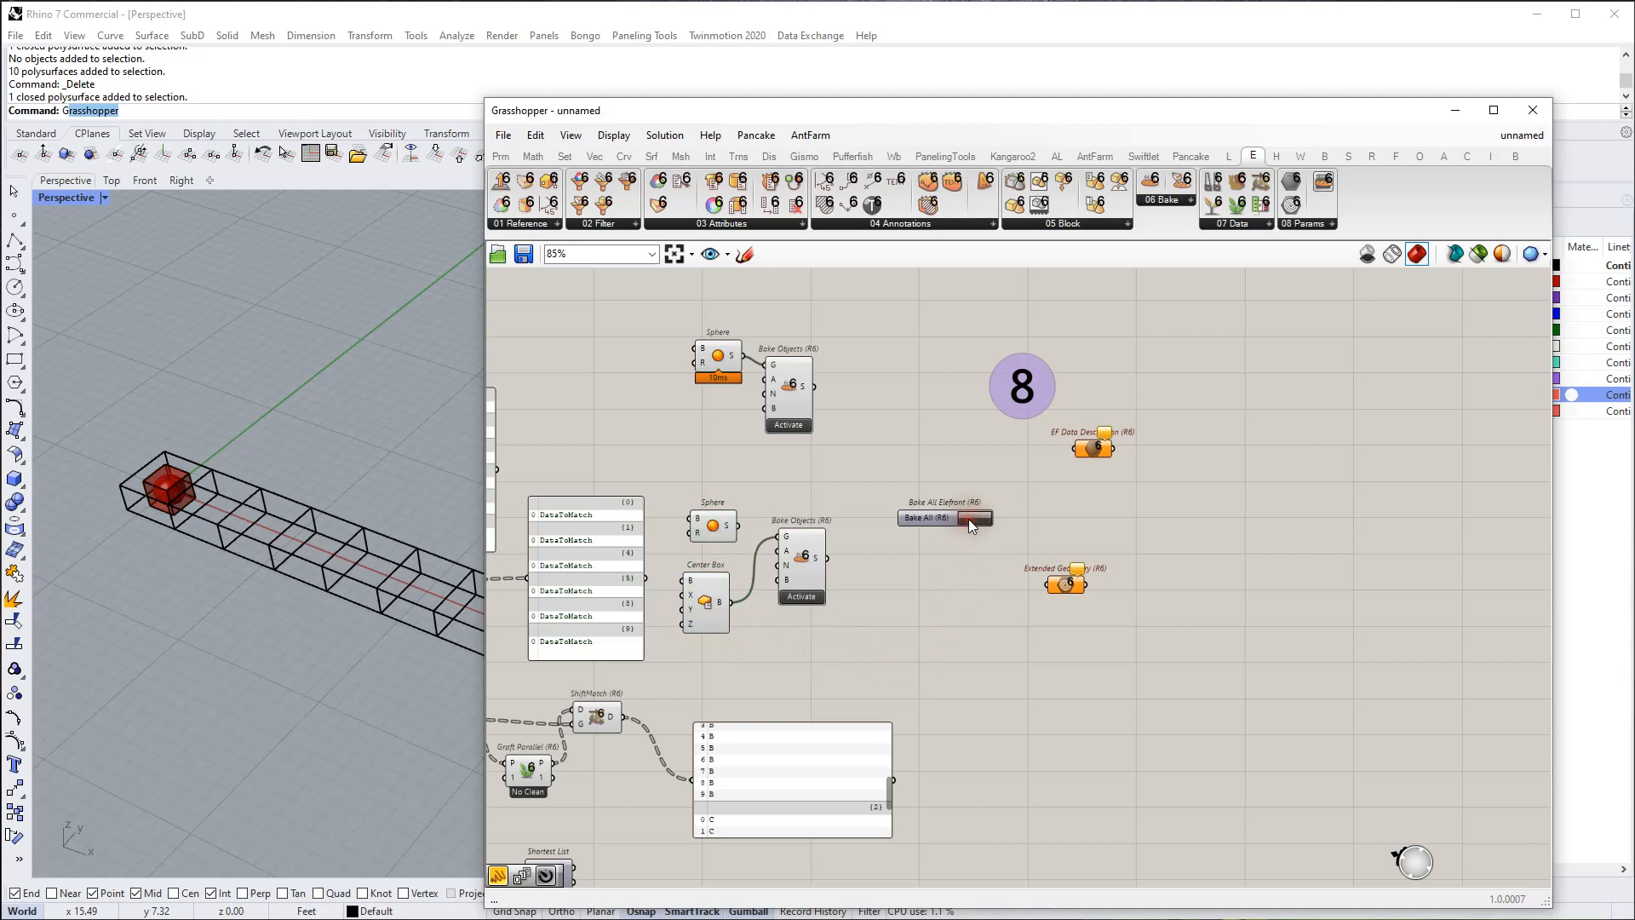
click(279, 433)
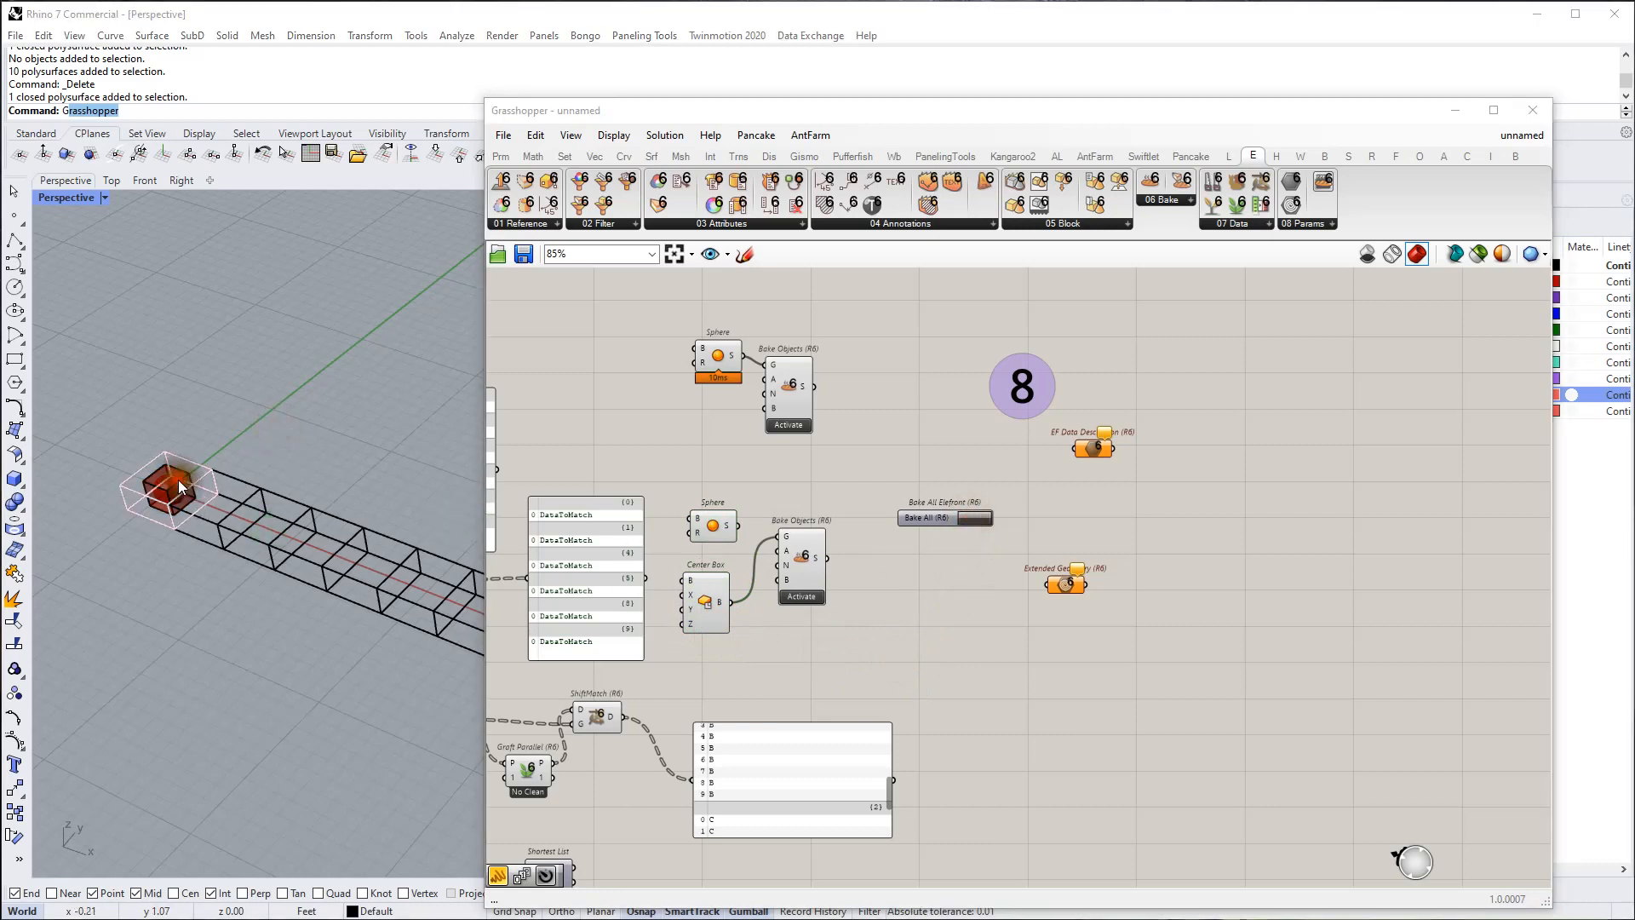
click(174, 478)
drag(134, 440, 194, 513)
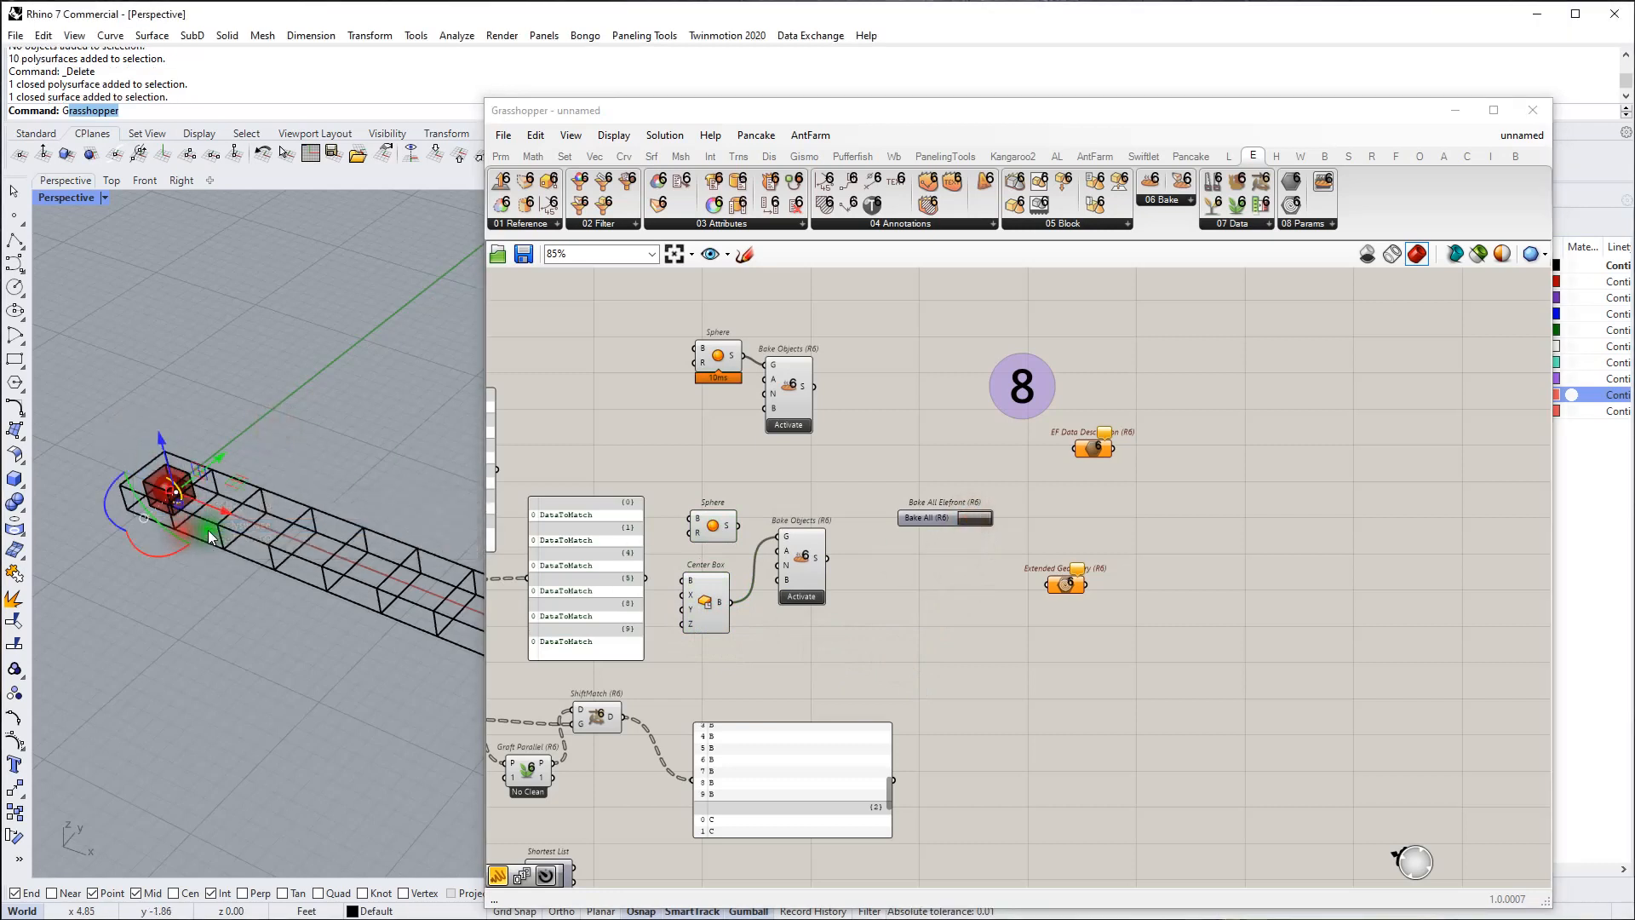
scroll(212, 524, up, 8)
click(164, 521)
click(172, 542)
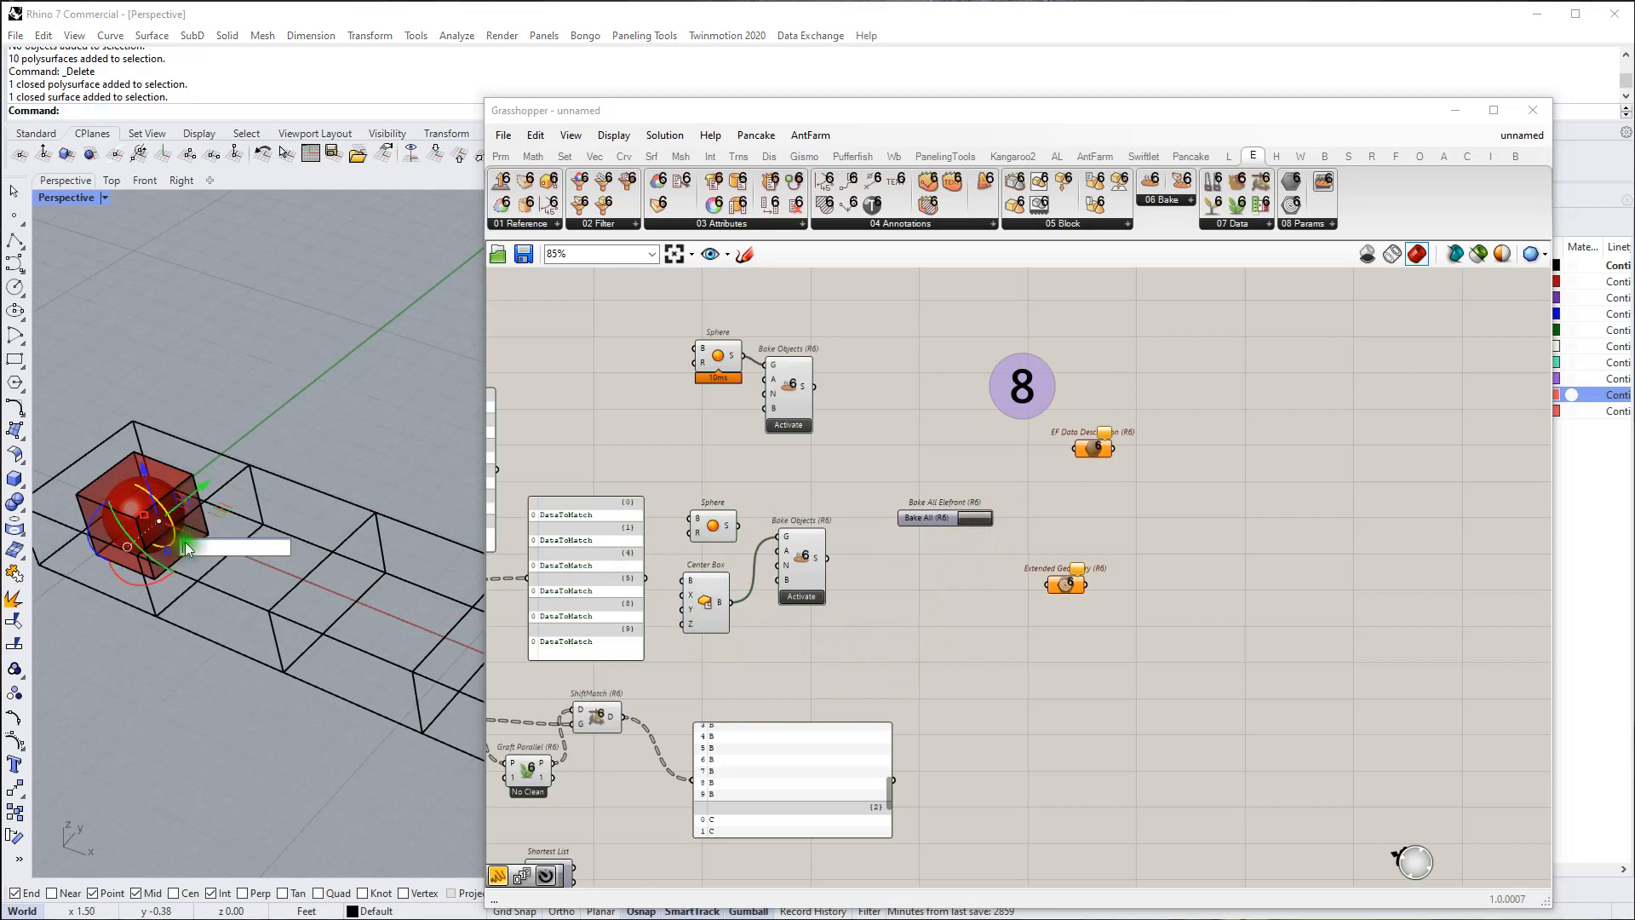
key(Escape)
click(196, 483)
key(Escape)
click(758, 446)
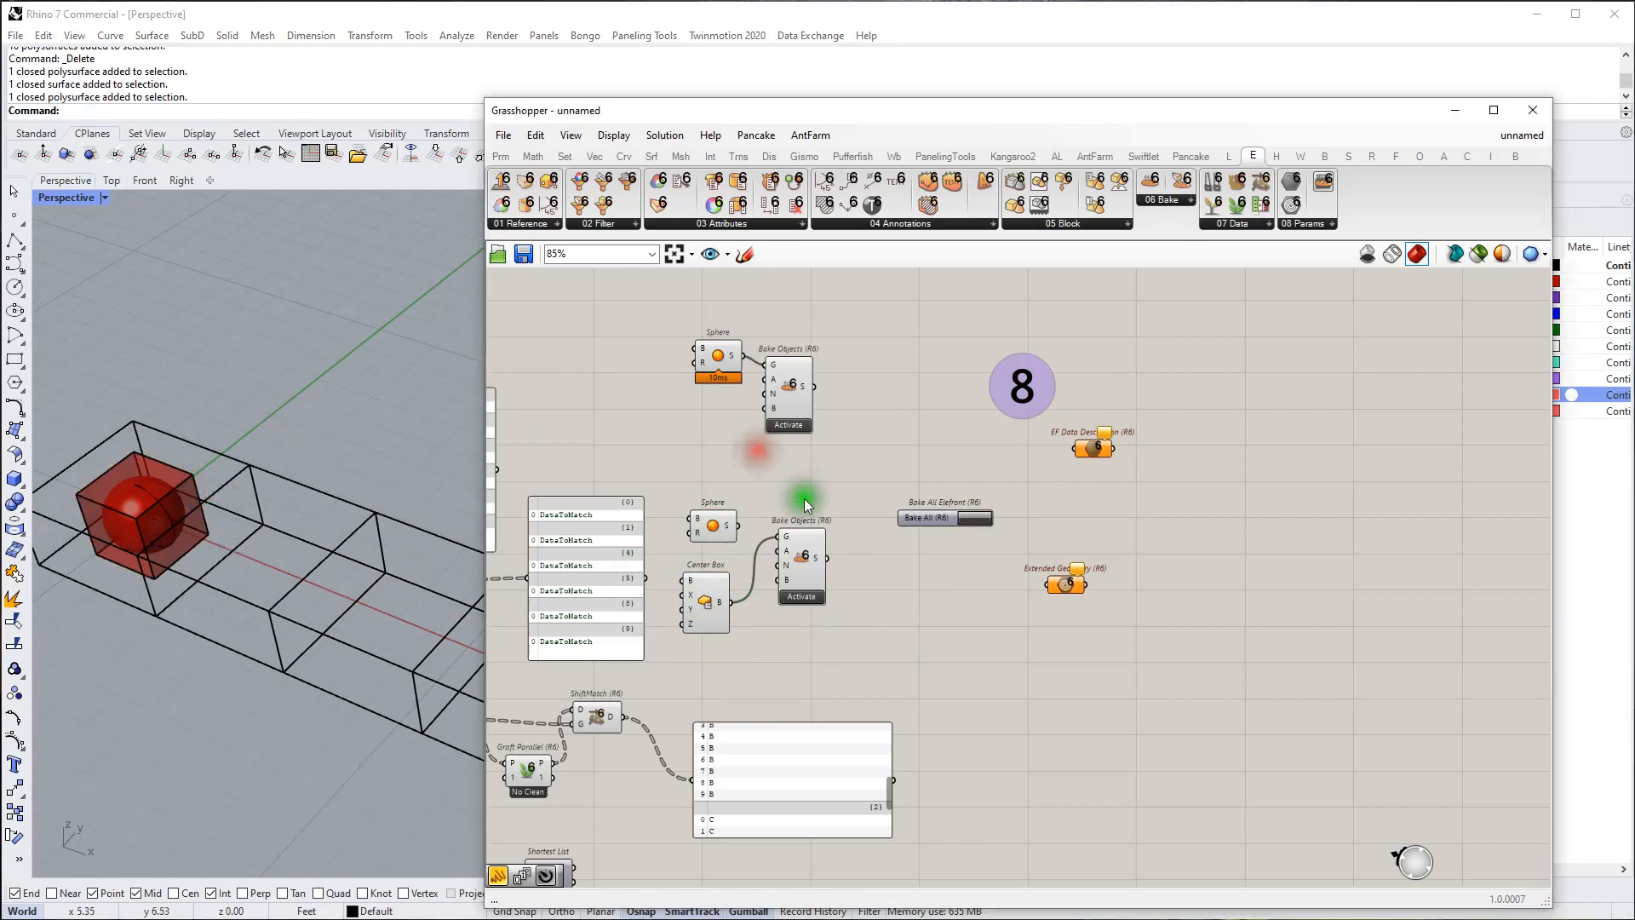
Step: Delete the unconnected copy of the Sphere component above Center Box
right_drag(804, 498, 746, 548)
scroll(747, 530, down, 2)
scroll(678, 571, up, 3)
click(683, 554)
drag(683, 554, 613, 498)
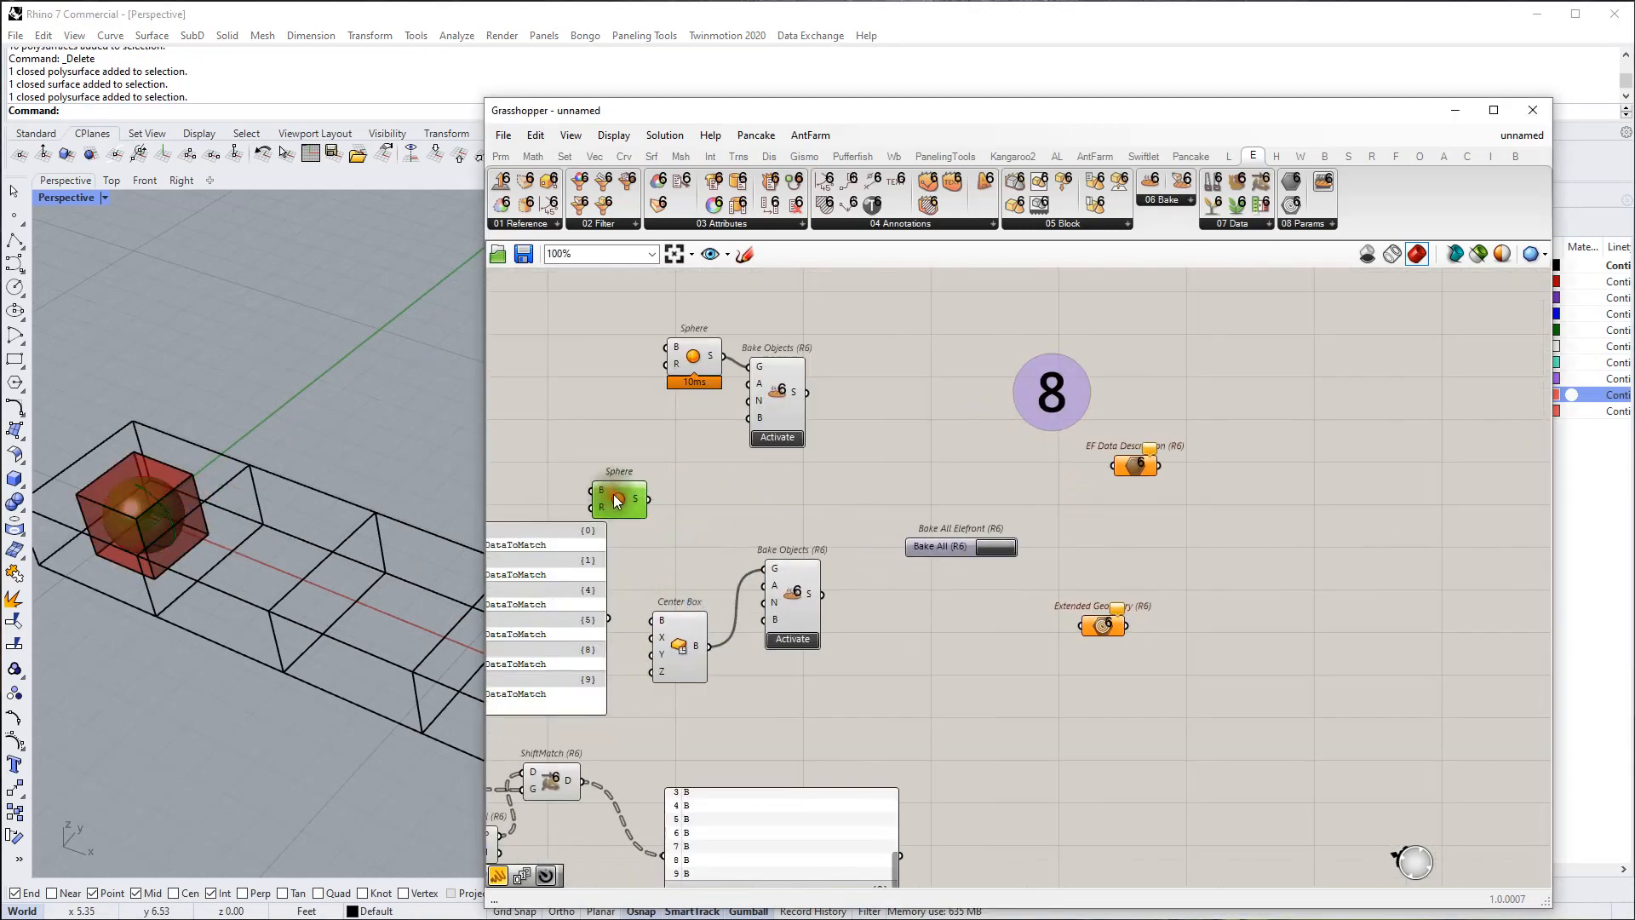
key(Delete)
Step: Move EF Data Description directly above Bake All Elefront and look at its options
right_drag(1037, 469, 960, 471)
drag(1067, 476, 884, 487)
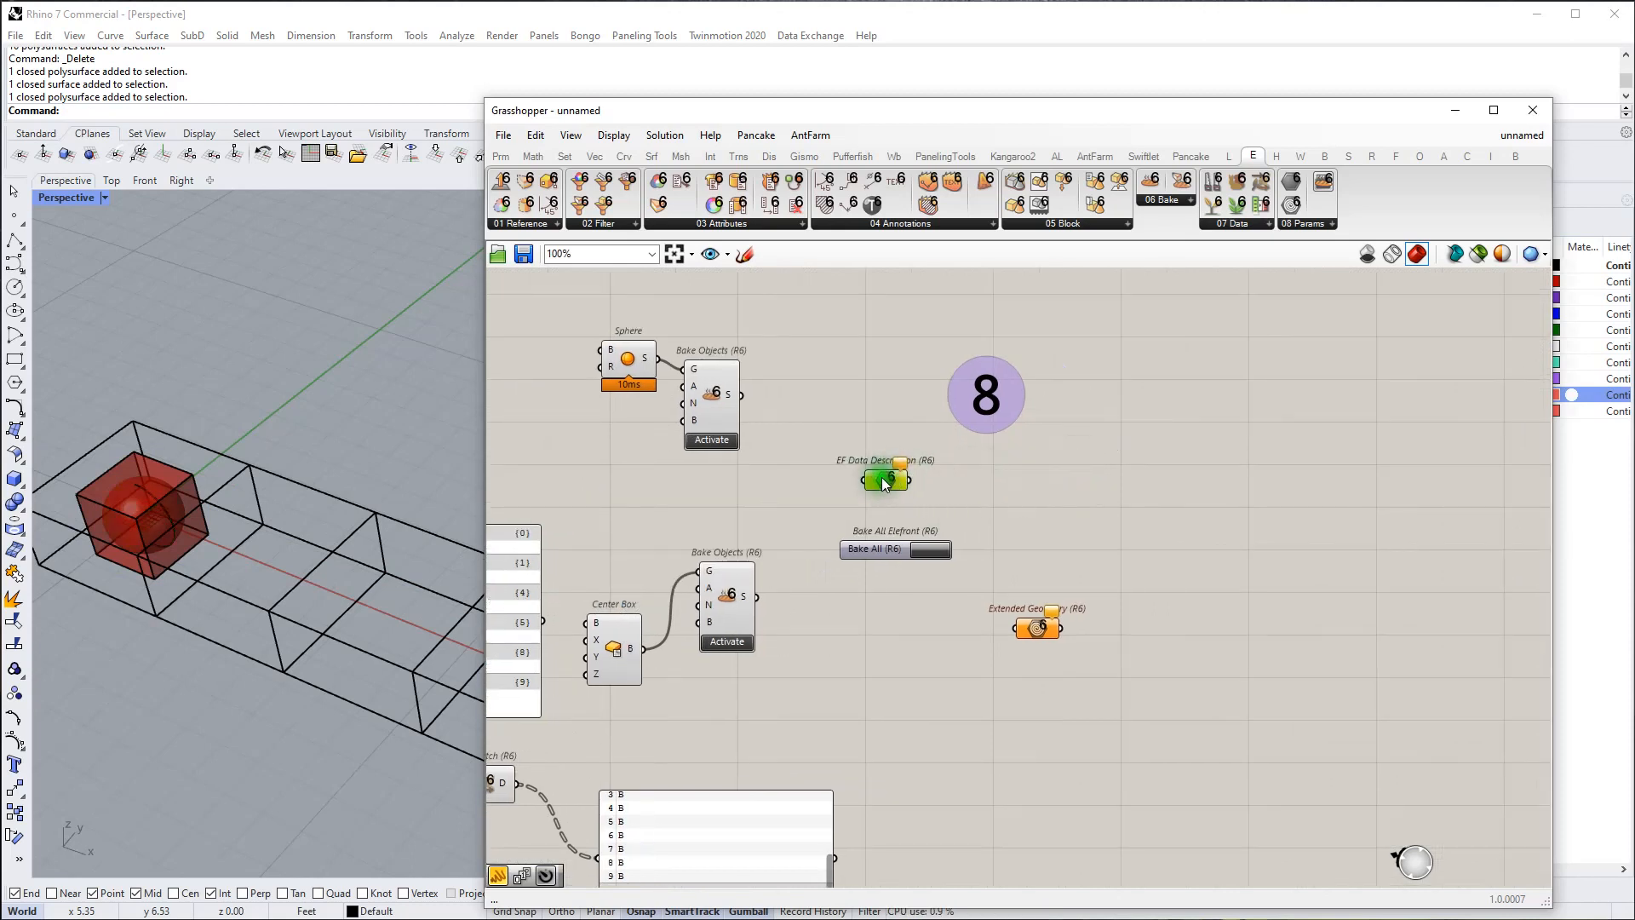
right_click(884, 486)
key(Escape)
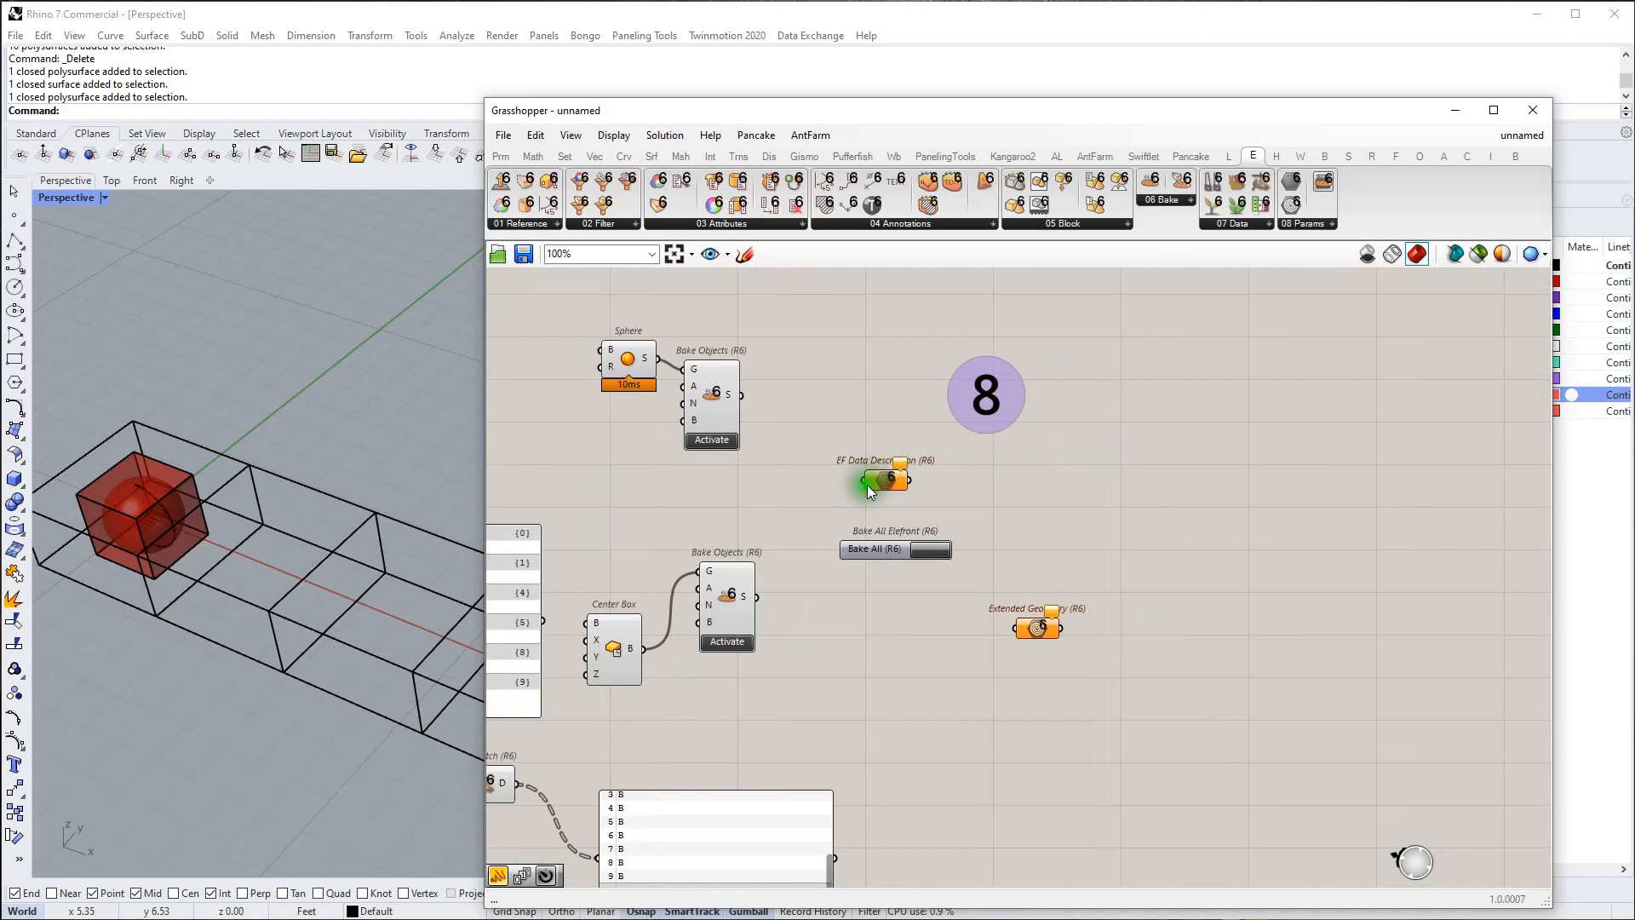
Step: Insert a relay named Box on the wire between Center Box and Bake Objects, and shift that Bake Objects away to make room
drag(885, 480, 928, 488)
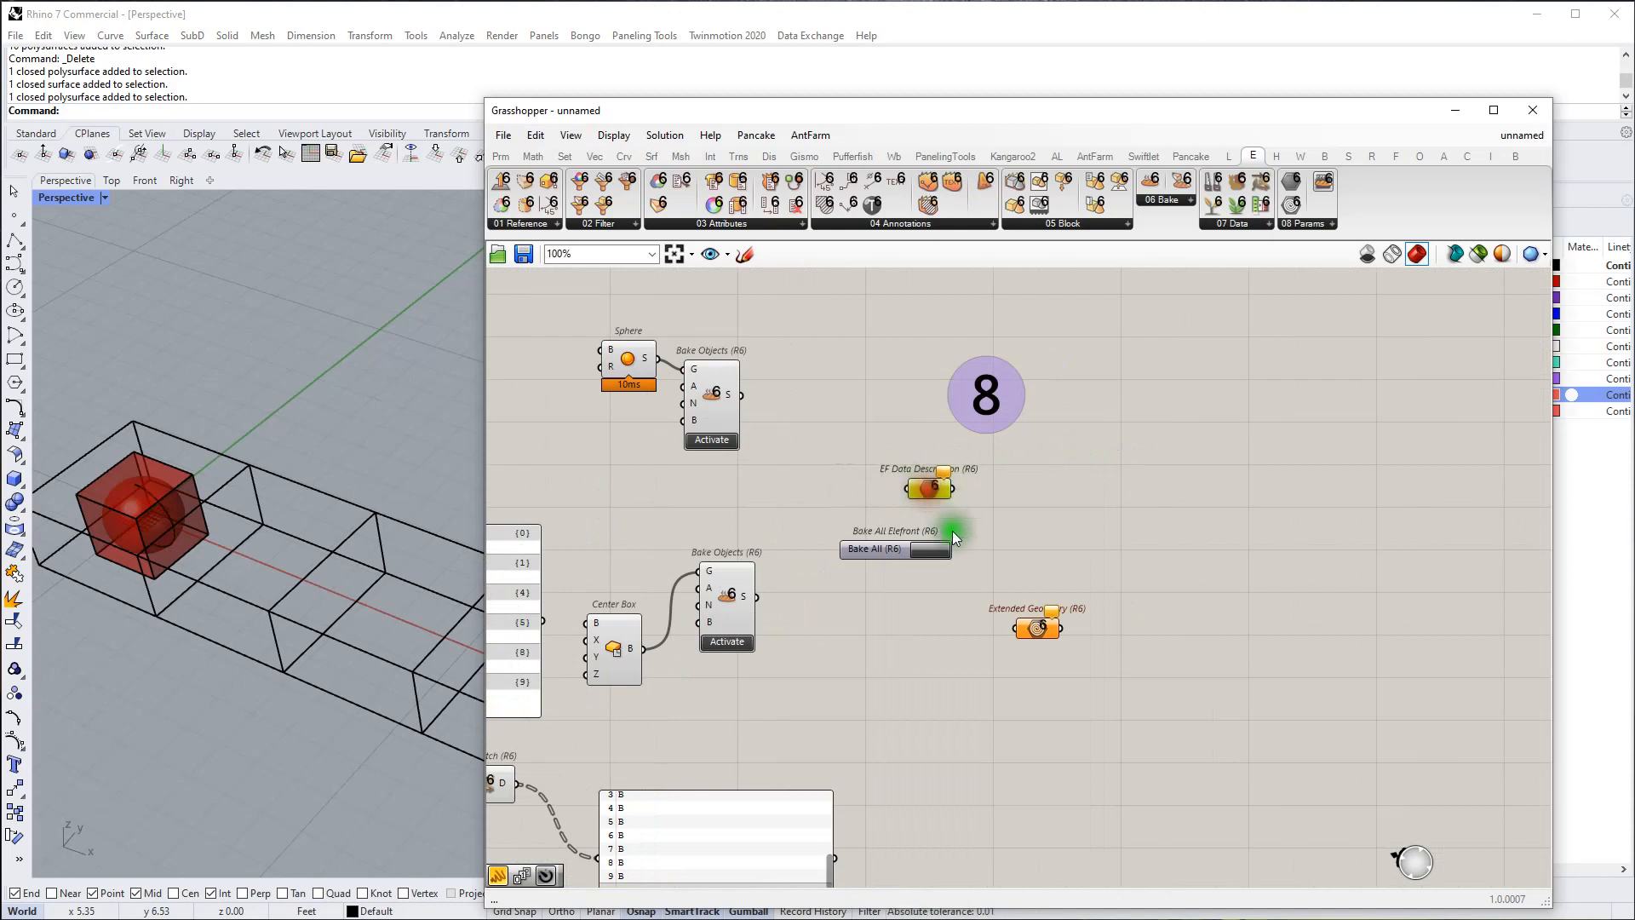
double_click(673, 602)
drag(722, 607, 822, 652)
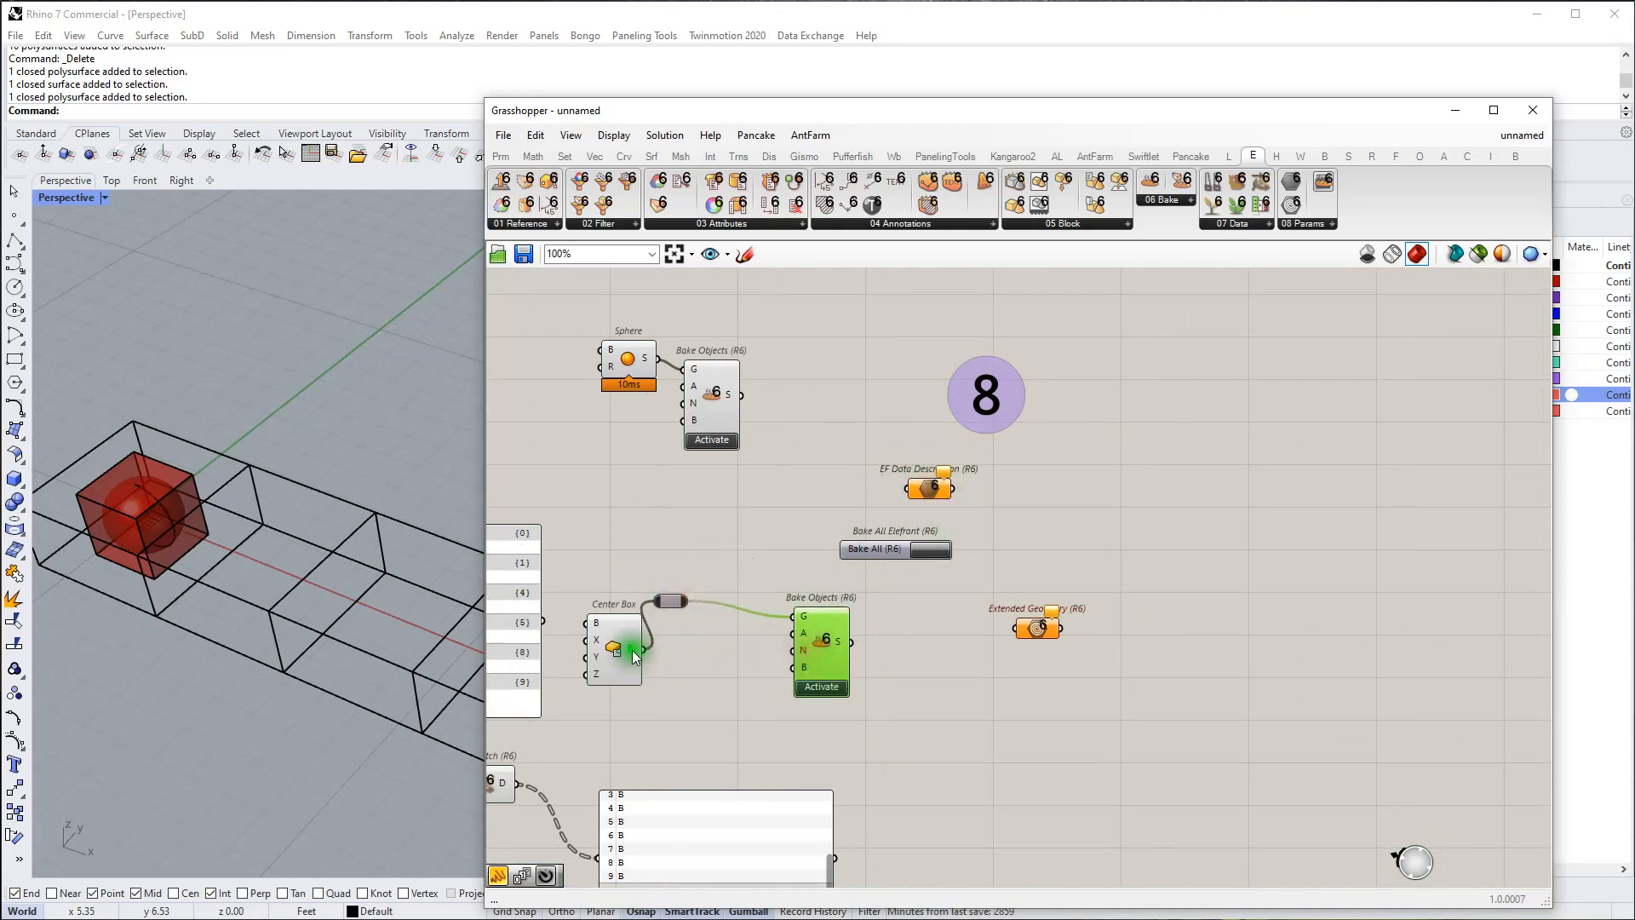
drag(671, 603, 694, 609)
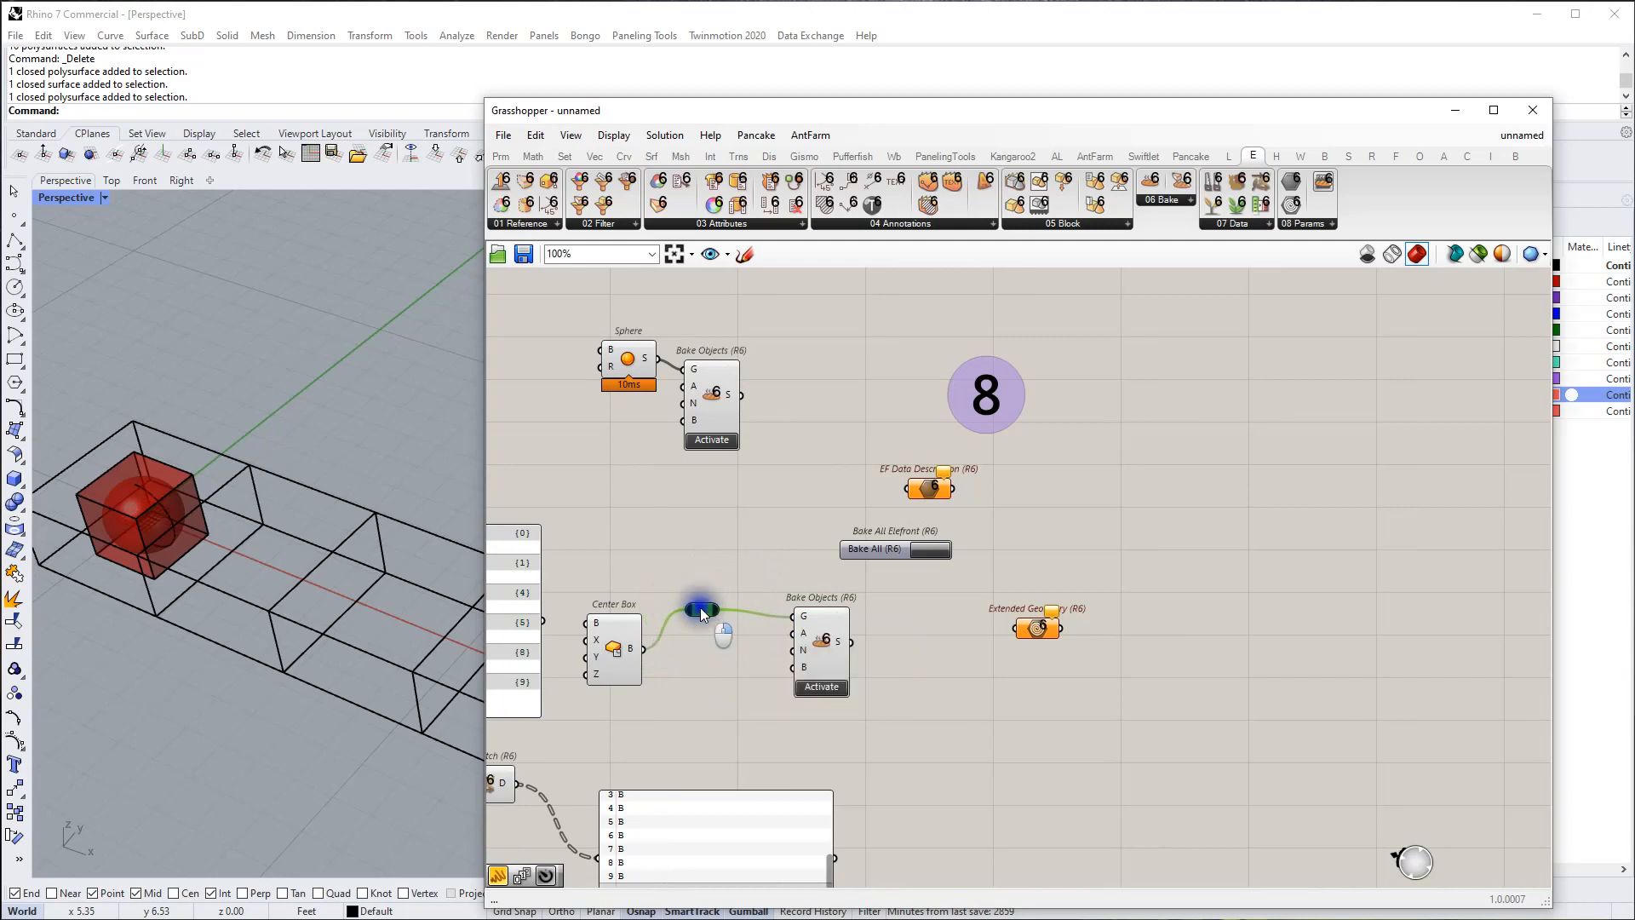
right_click(699, 606)
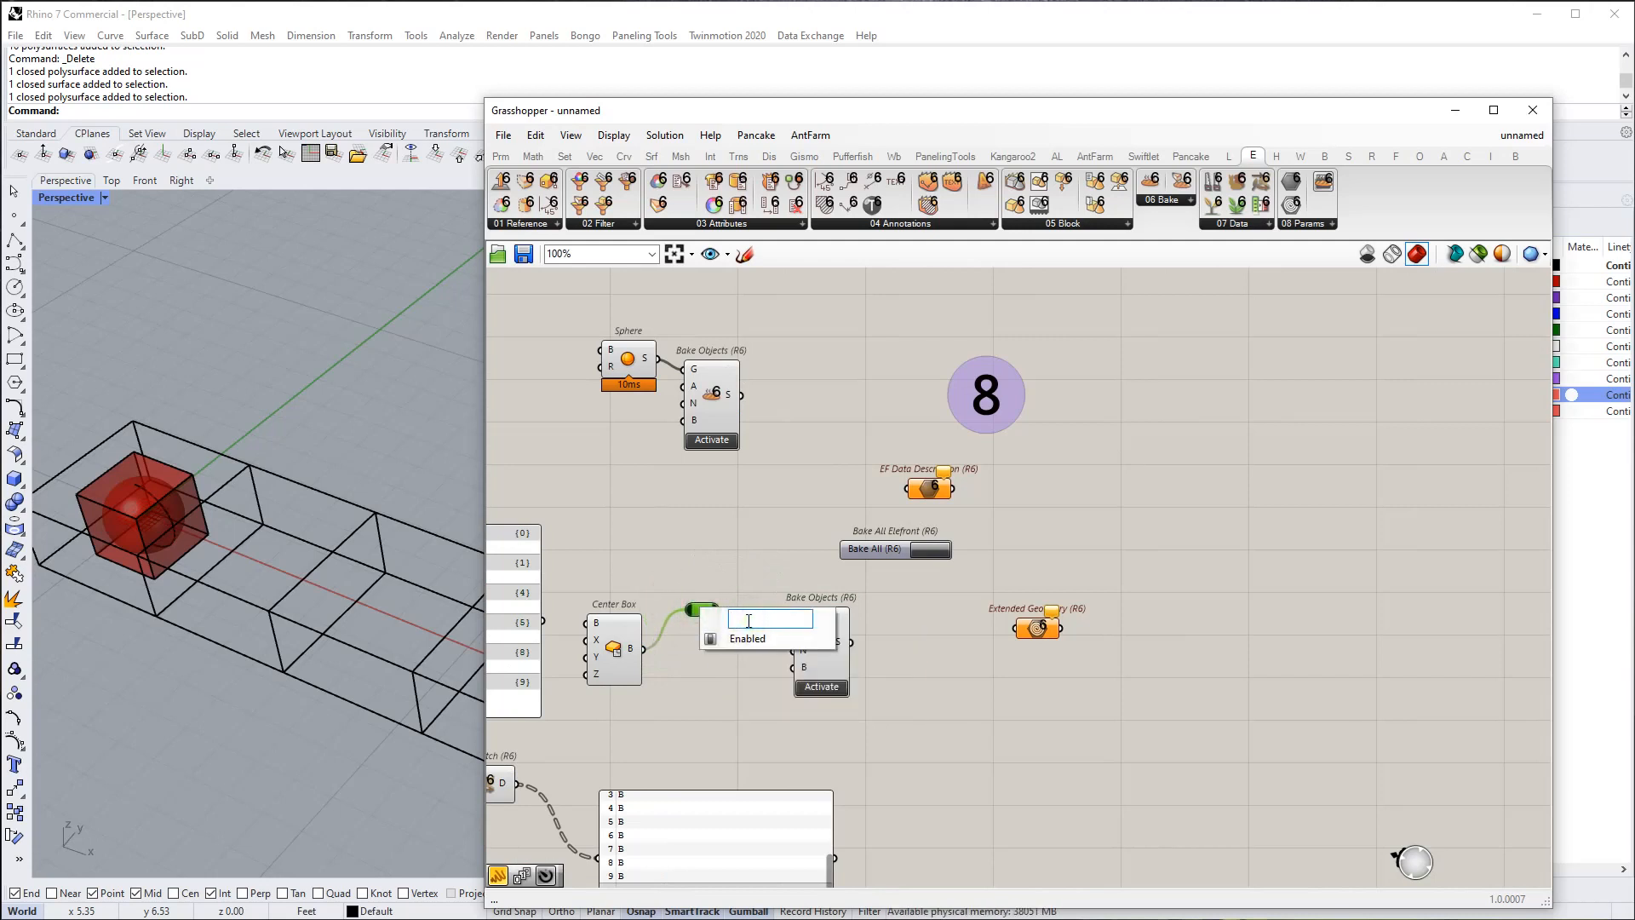
key(Return)
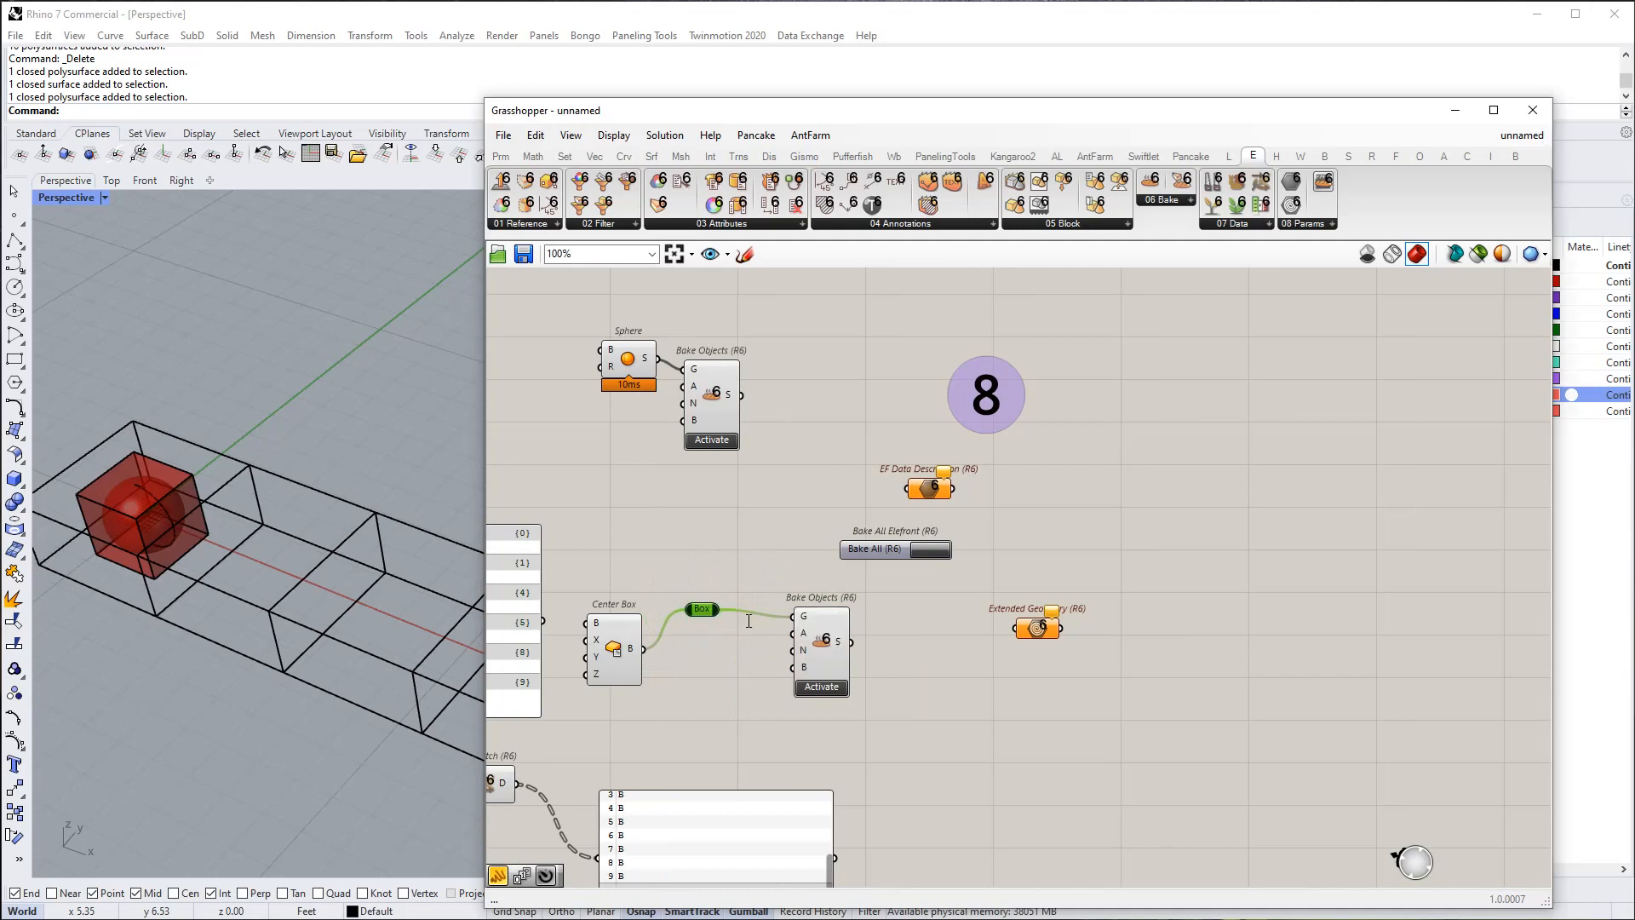
click(937, 490)
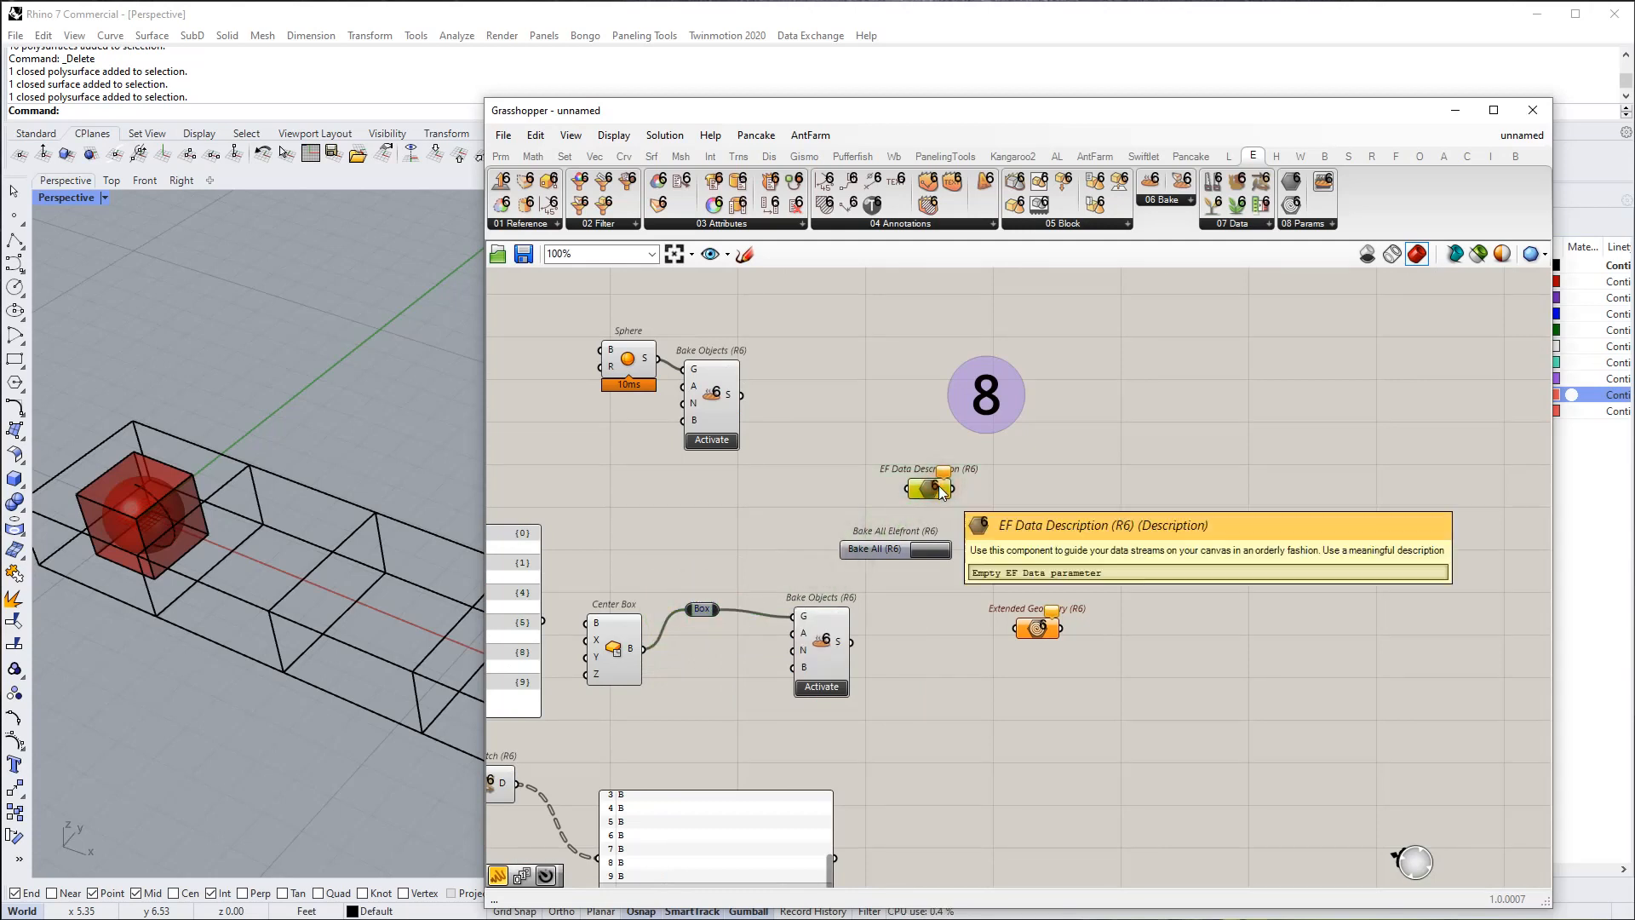
Step: Move Bake All Elefront above Center Box, reposition EF Data Description and Extended Geometry, and look at Extended Geometry's options
right_drag(898, 545, 867, 553)
drag(875, 560, 642, 558)
drag(908, 505, 877, 466)
drag(1008, 642, 965, 554)
right_click(964, 553)
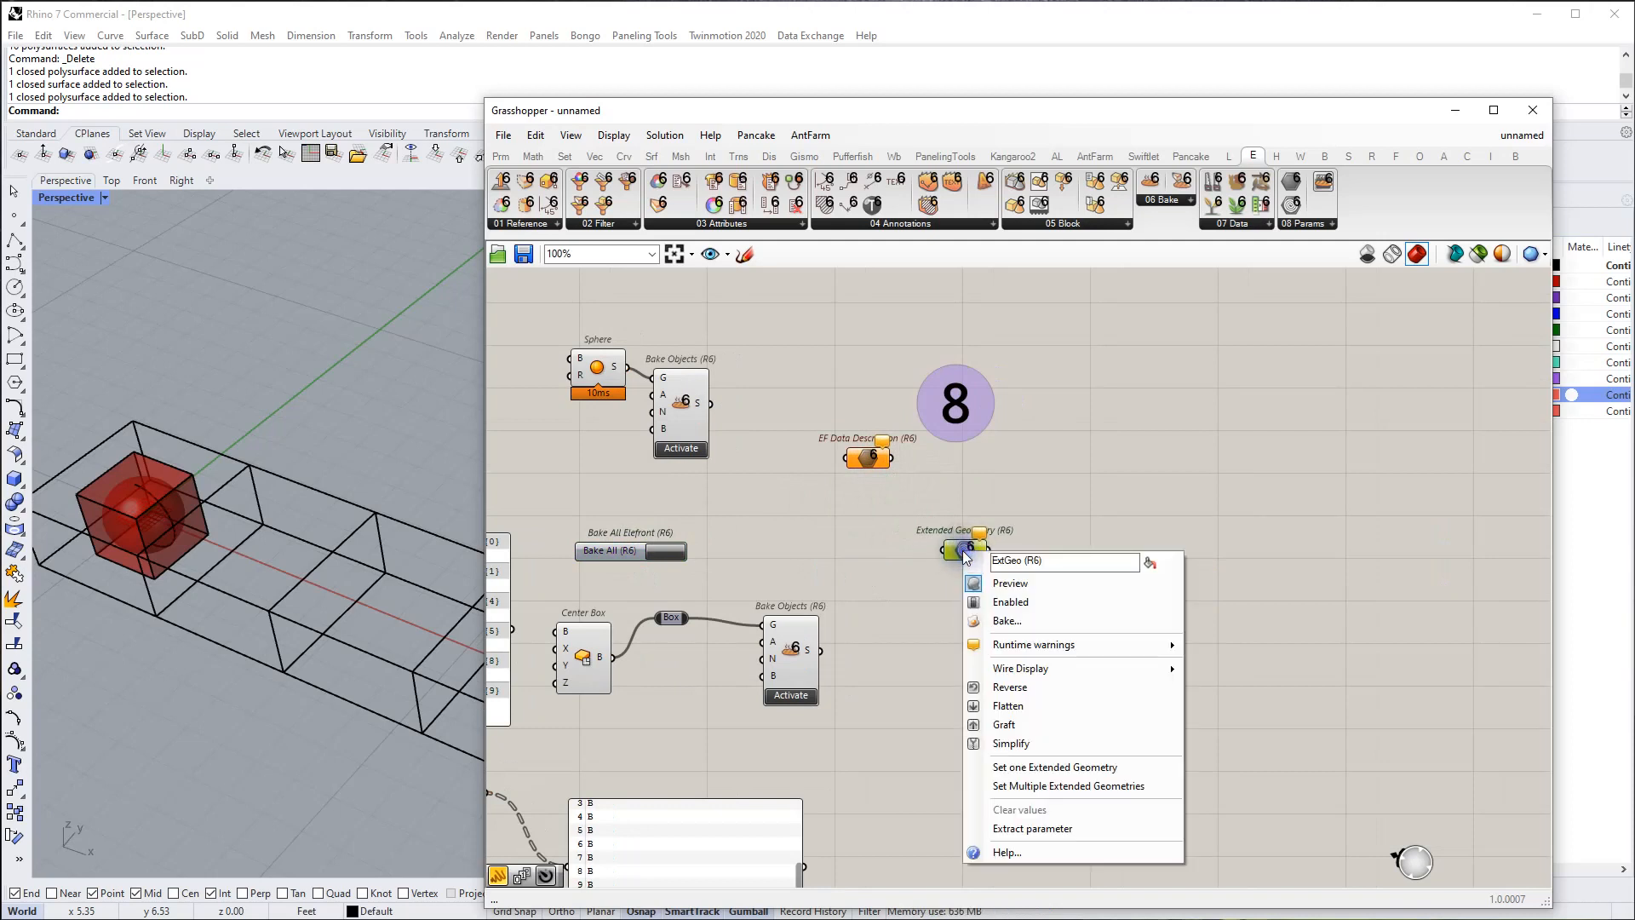
click(867, 539)
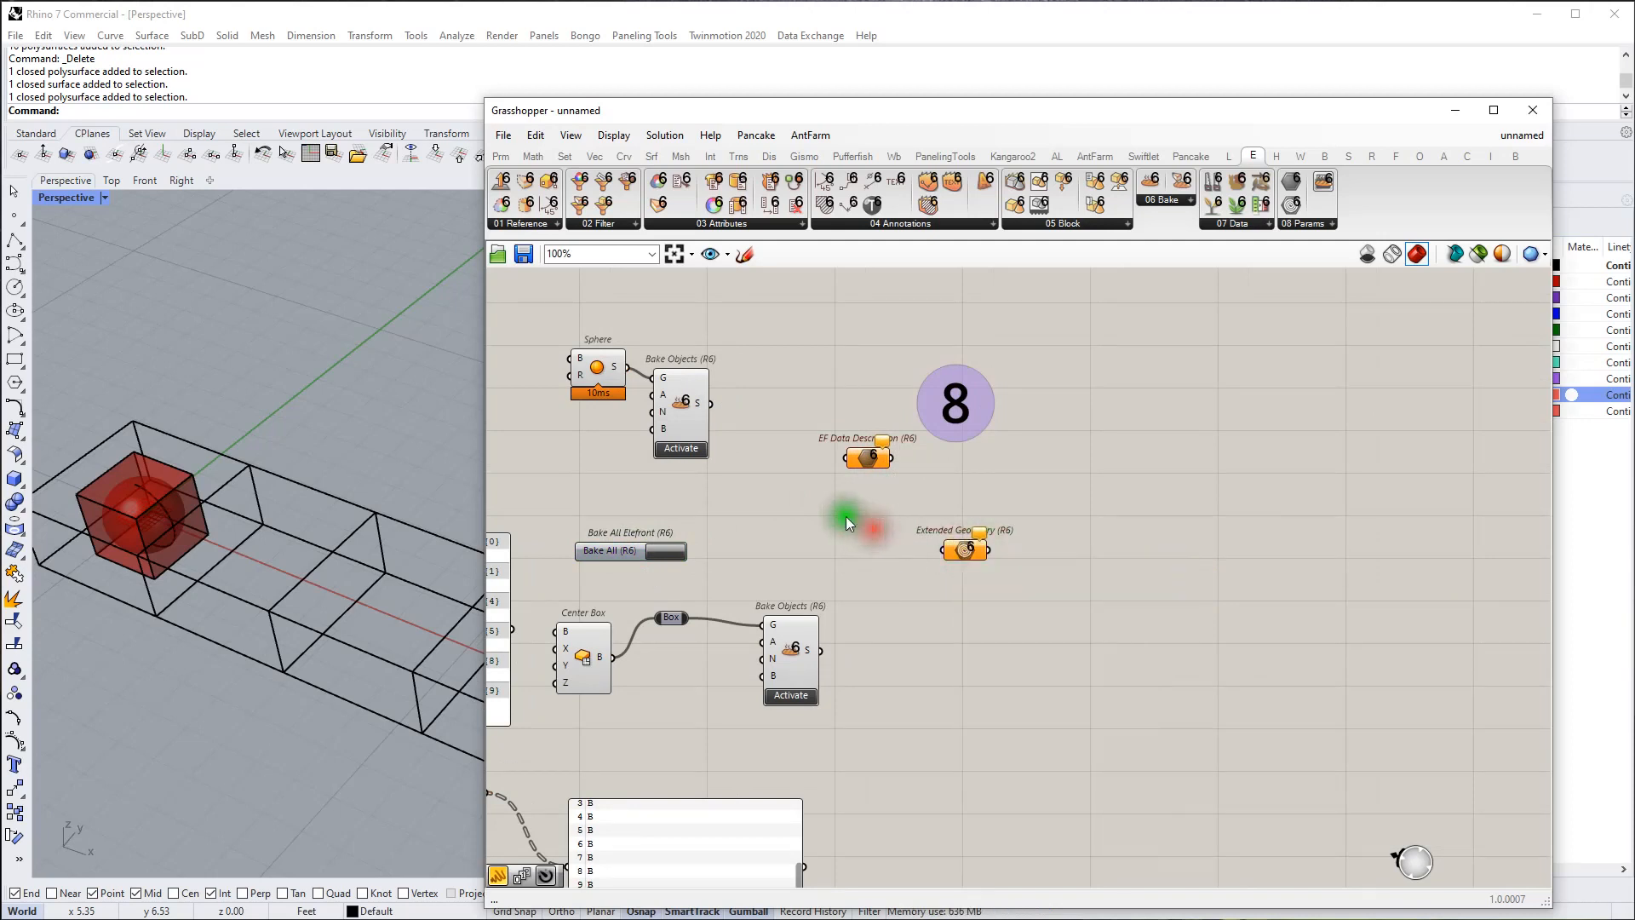
scroll(845, 516, down, 3)
scroll(870, 533, up, 3)
right_drag(885, 537, 913, 624)
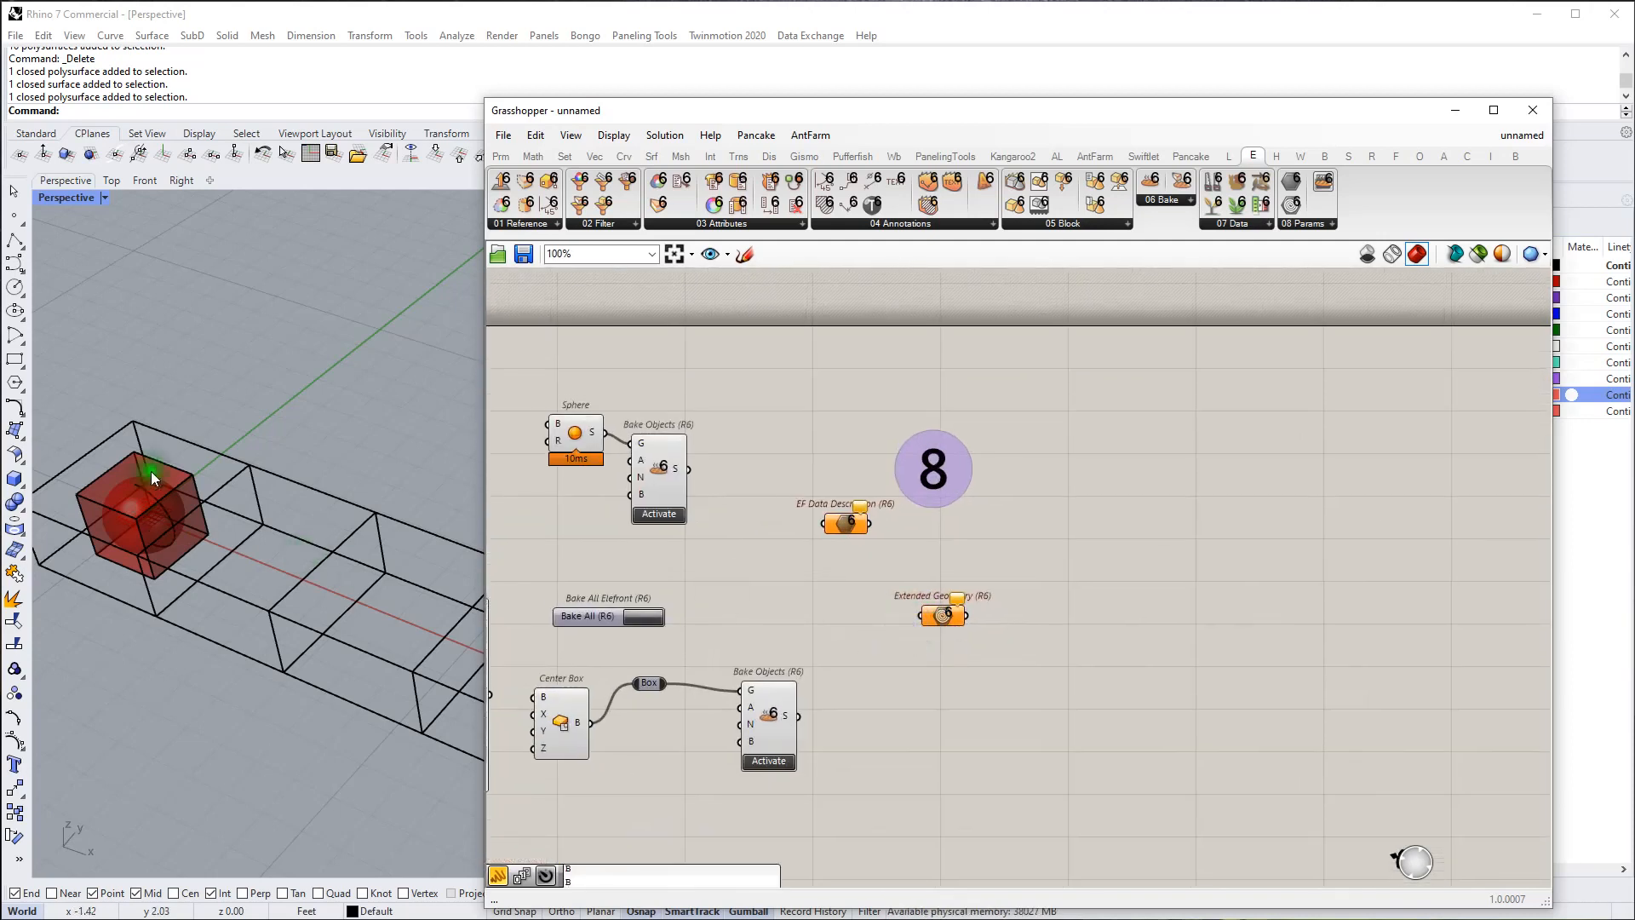
Step: In Rhino, turn the baked sphere and the two boxes around it into one block with base point 0 and select it
click(288, 477)
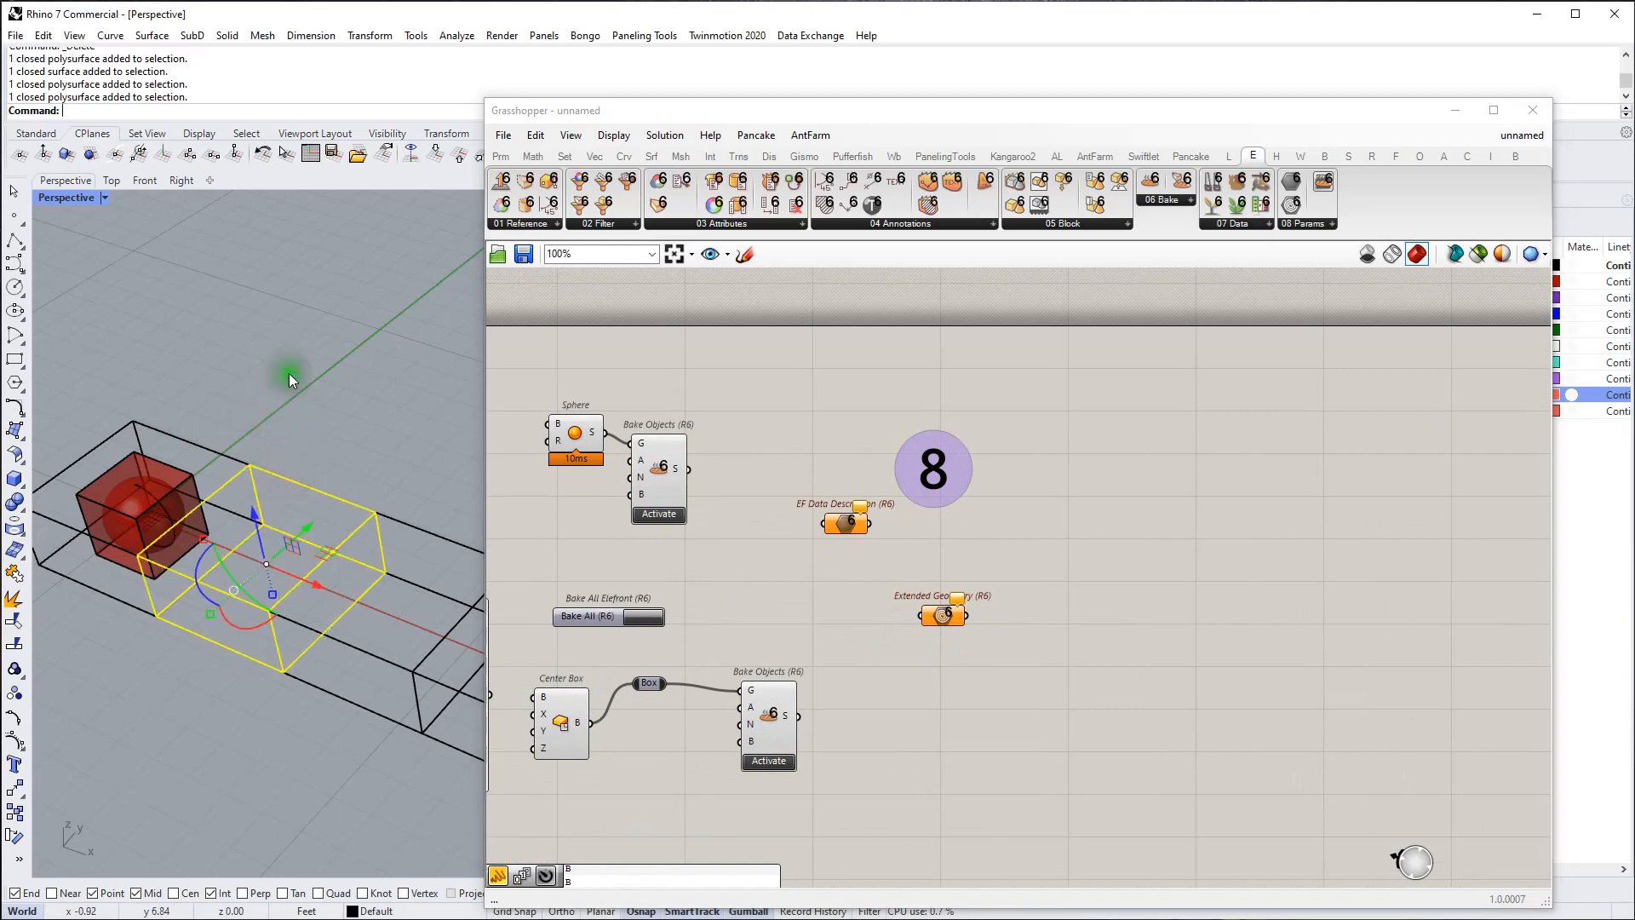
scroll(295, 370, down, 3)
drag(150, 361, 325, 589)
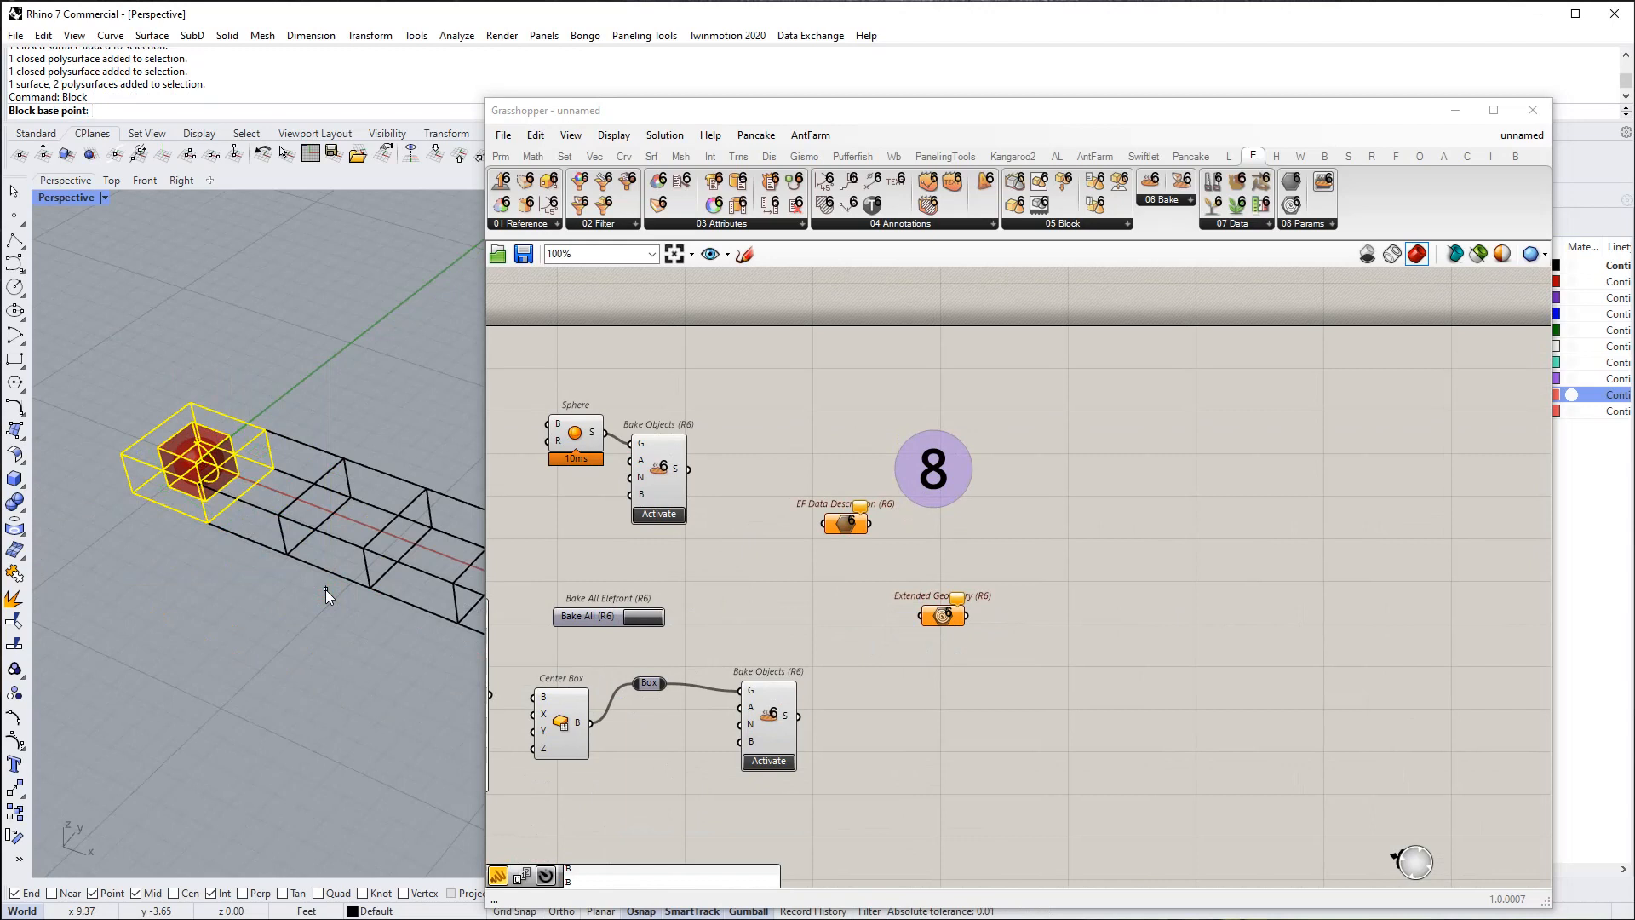
click(326, 590)
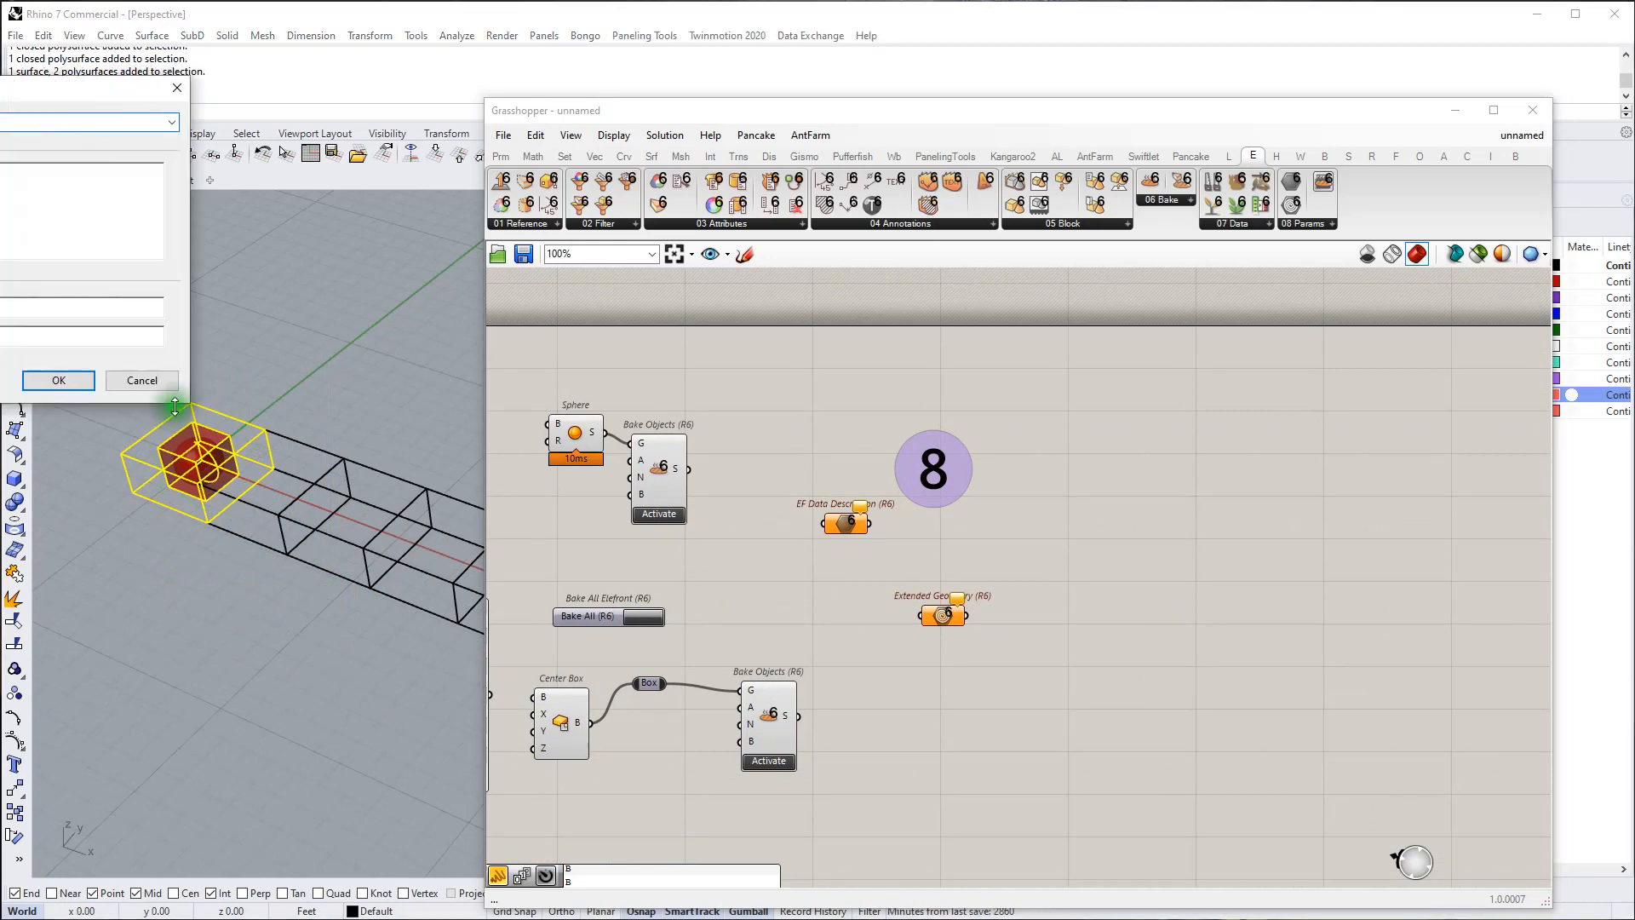
click(56, 379)
click(319, 446)
click(201, 411)
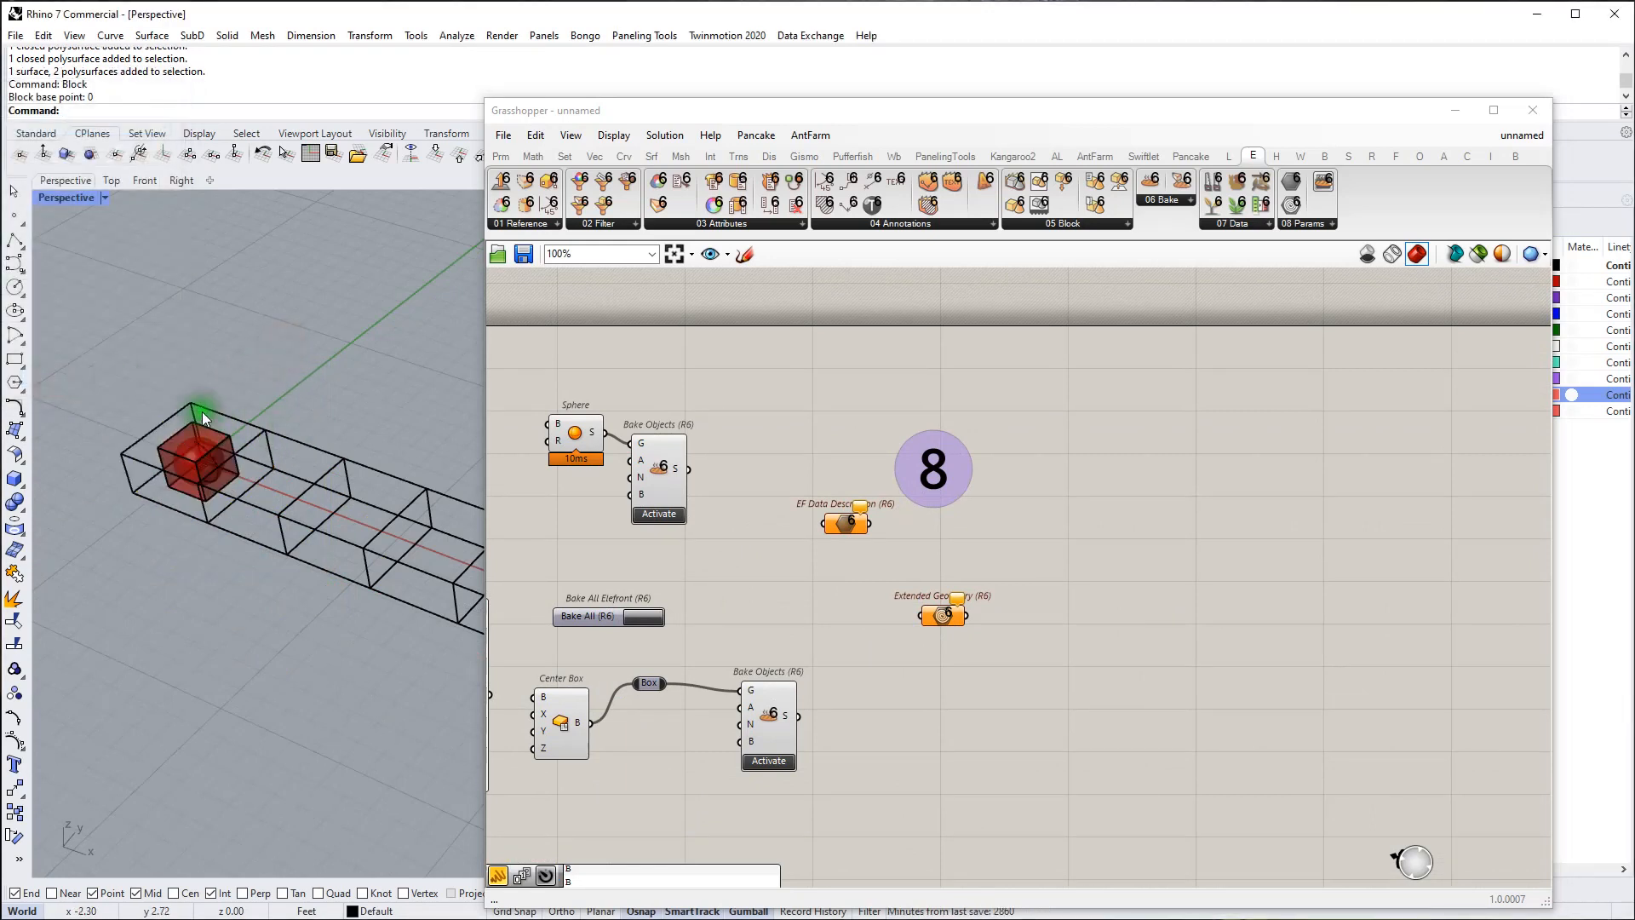
Step: Search the Grasshopper components for "block" and look through the standard geometry parameters for a block parameter
click(942, 614)
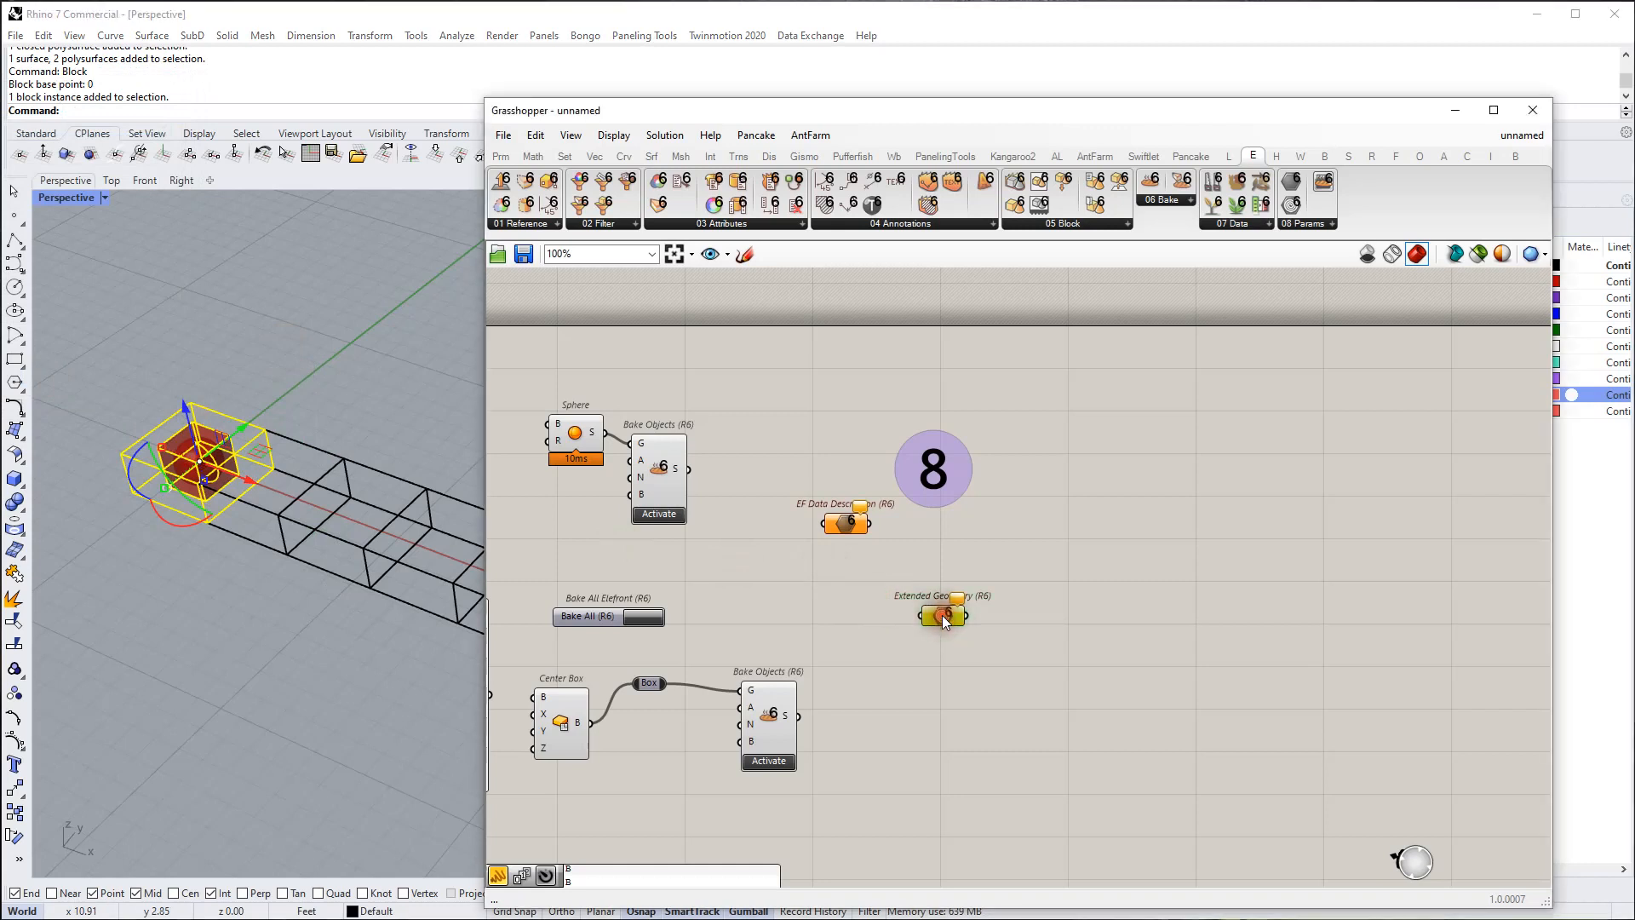
double_click(1029, 547)
text(block)
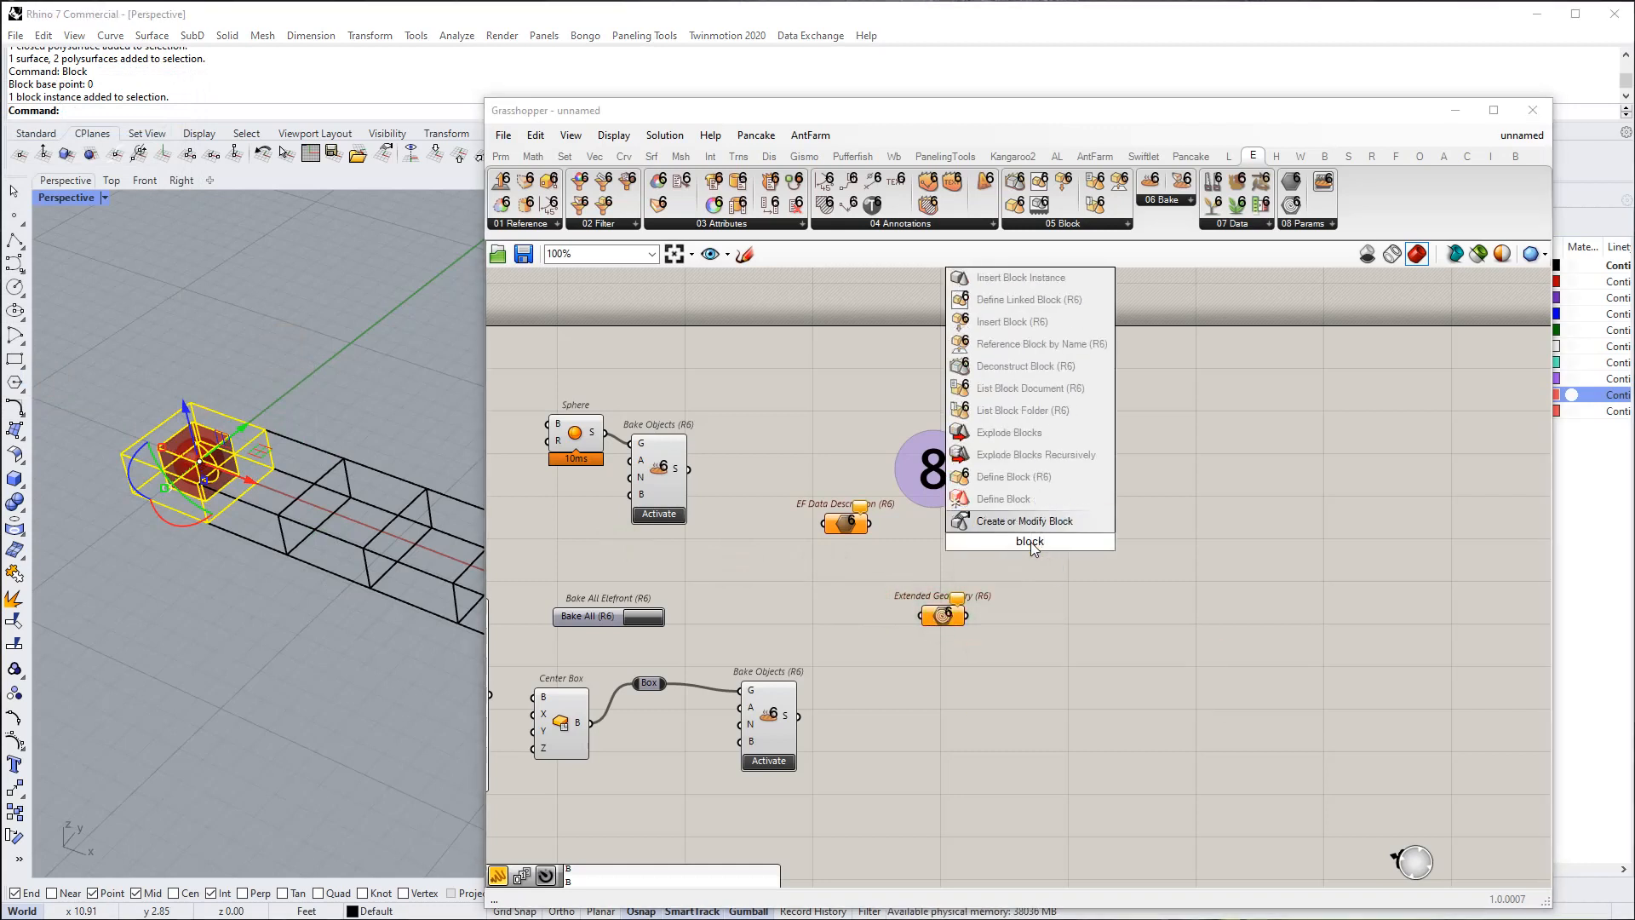
click(718, 399)
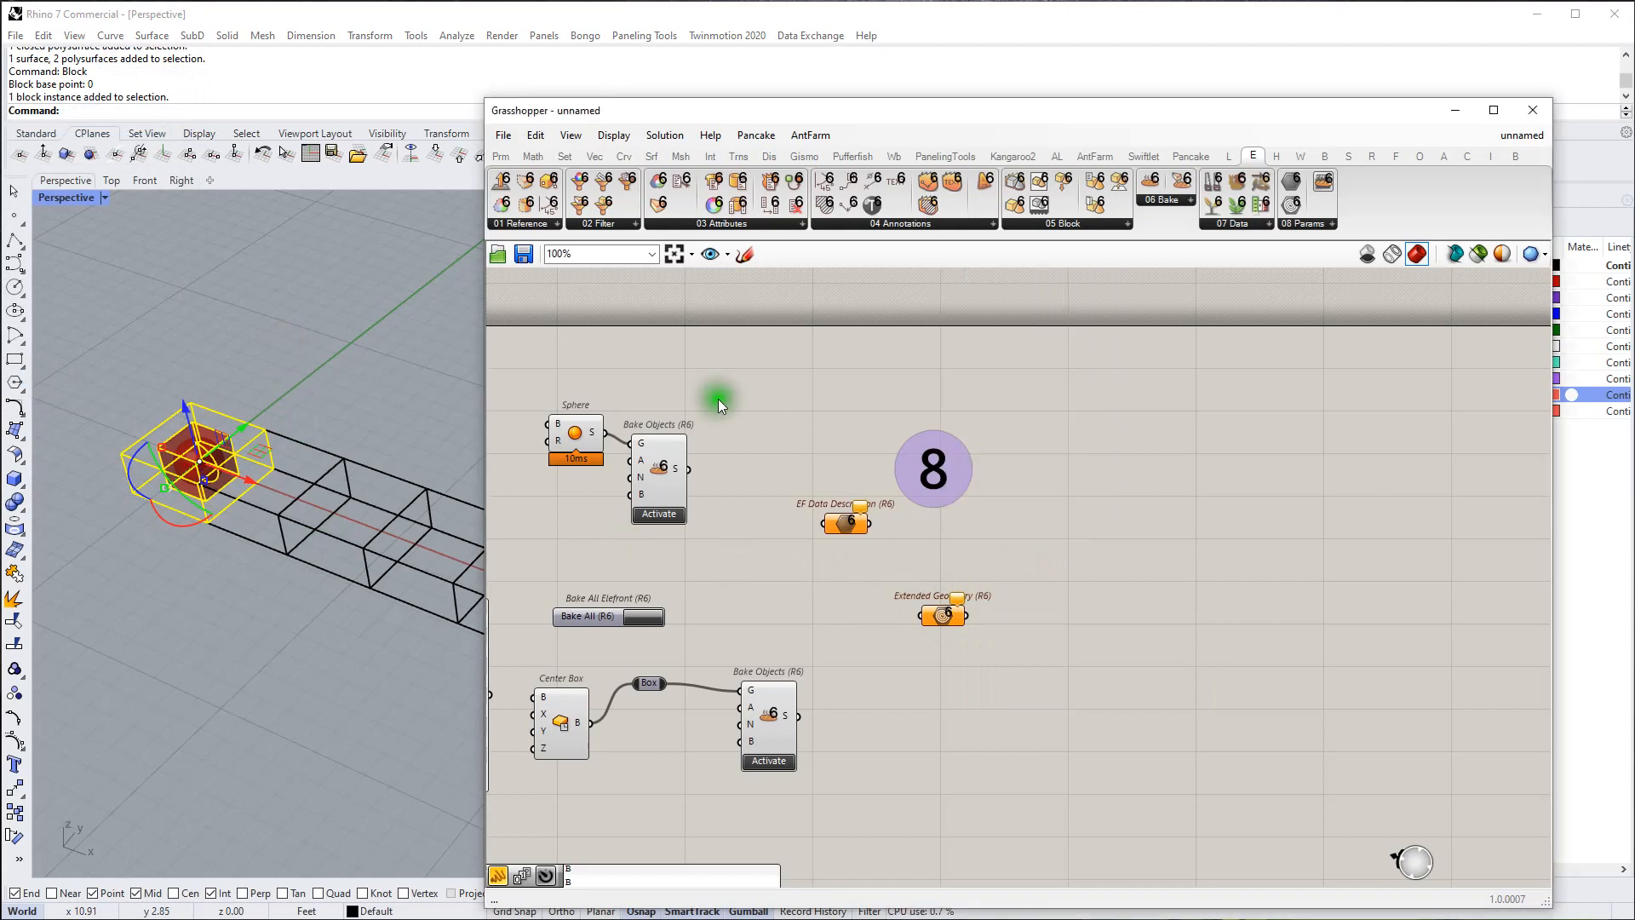
click(499, 157)
click(576, 223)
click(1082, 392)
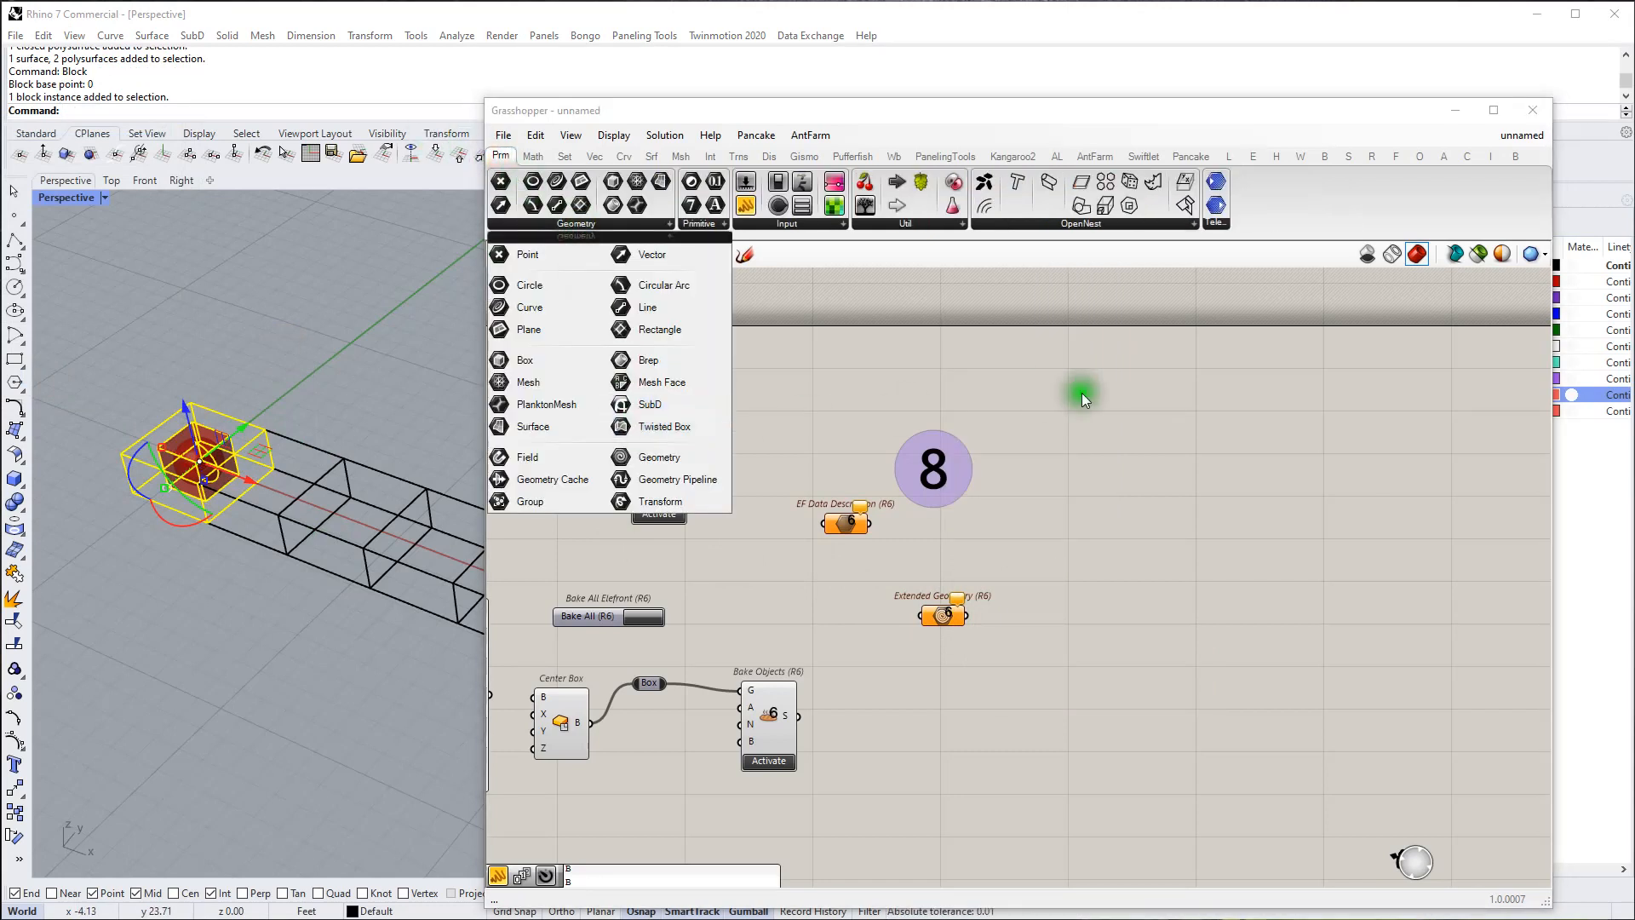
Step: Reference the new block instance in the Extended Geometry parameter as a single extended geometry
click(942, 613)
right_click(949, 616)
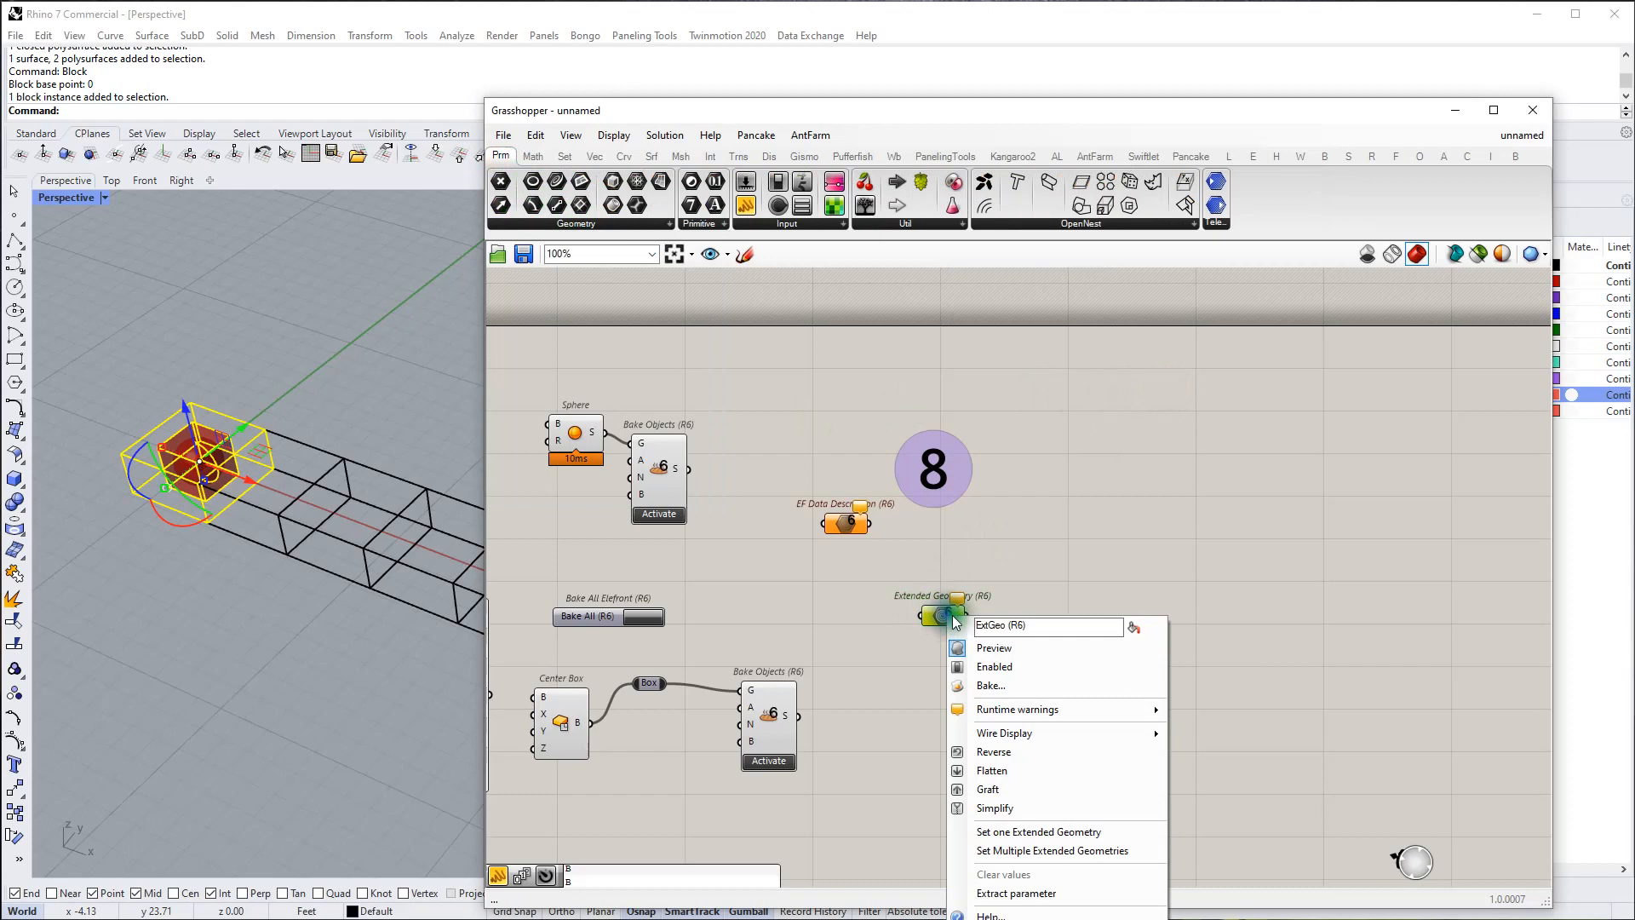
click(1035, 832)
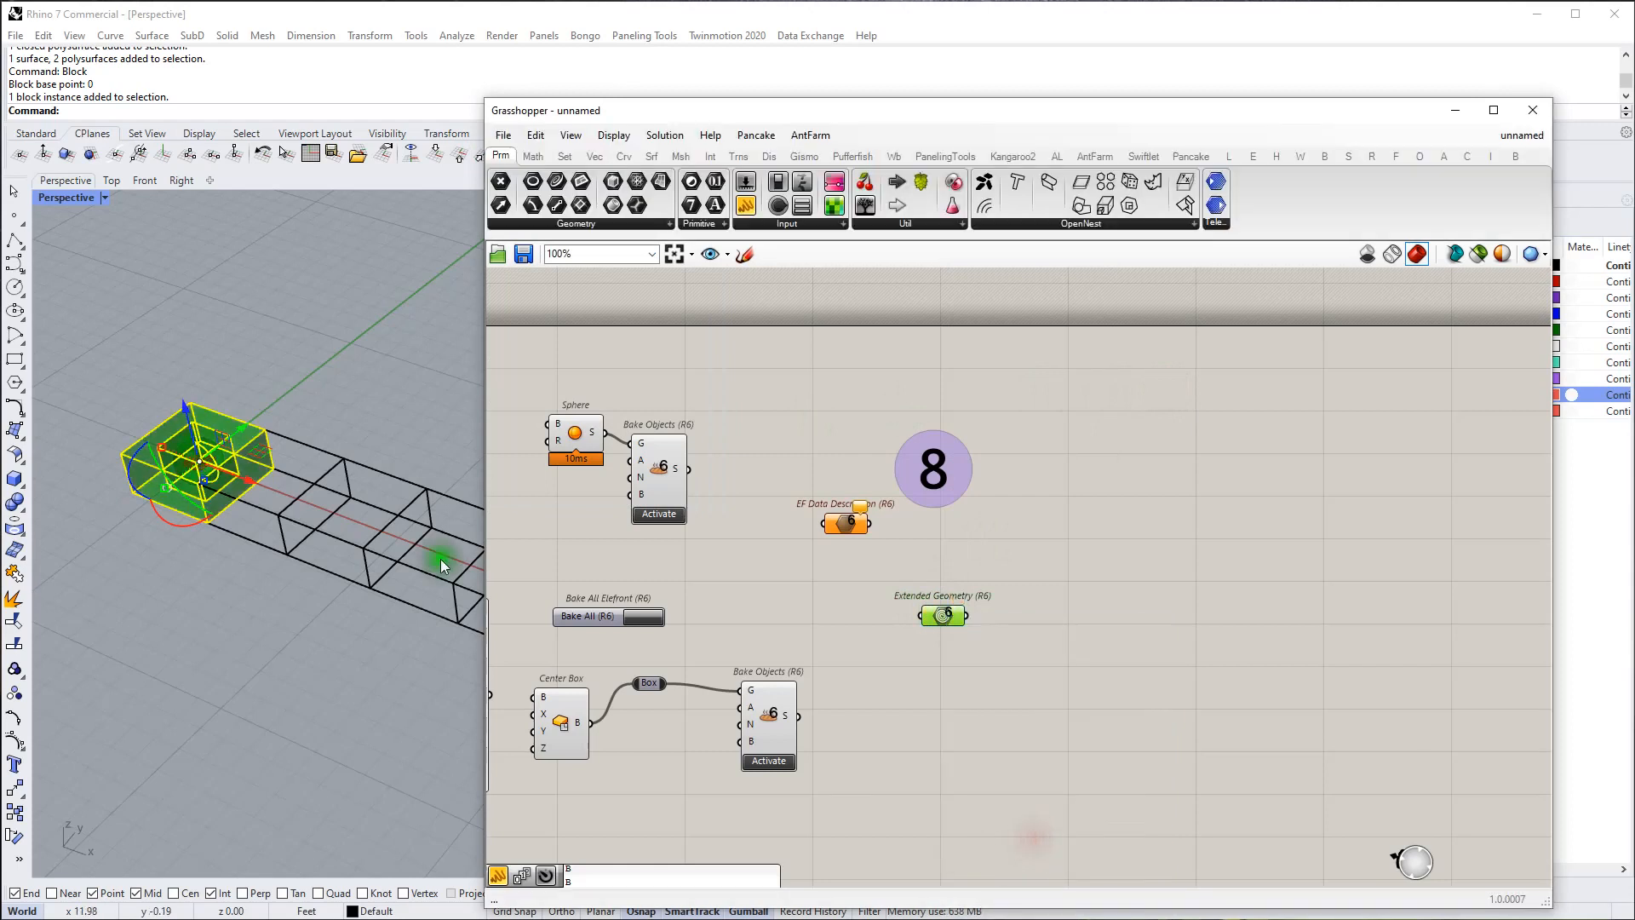
click(263, 354)
click(259, 426)
click(1122, 632)
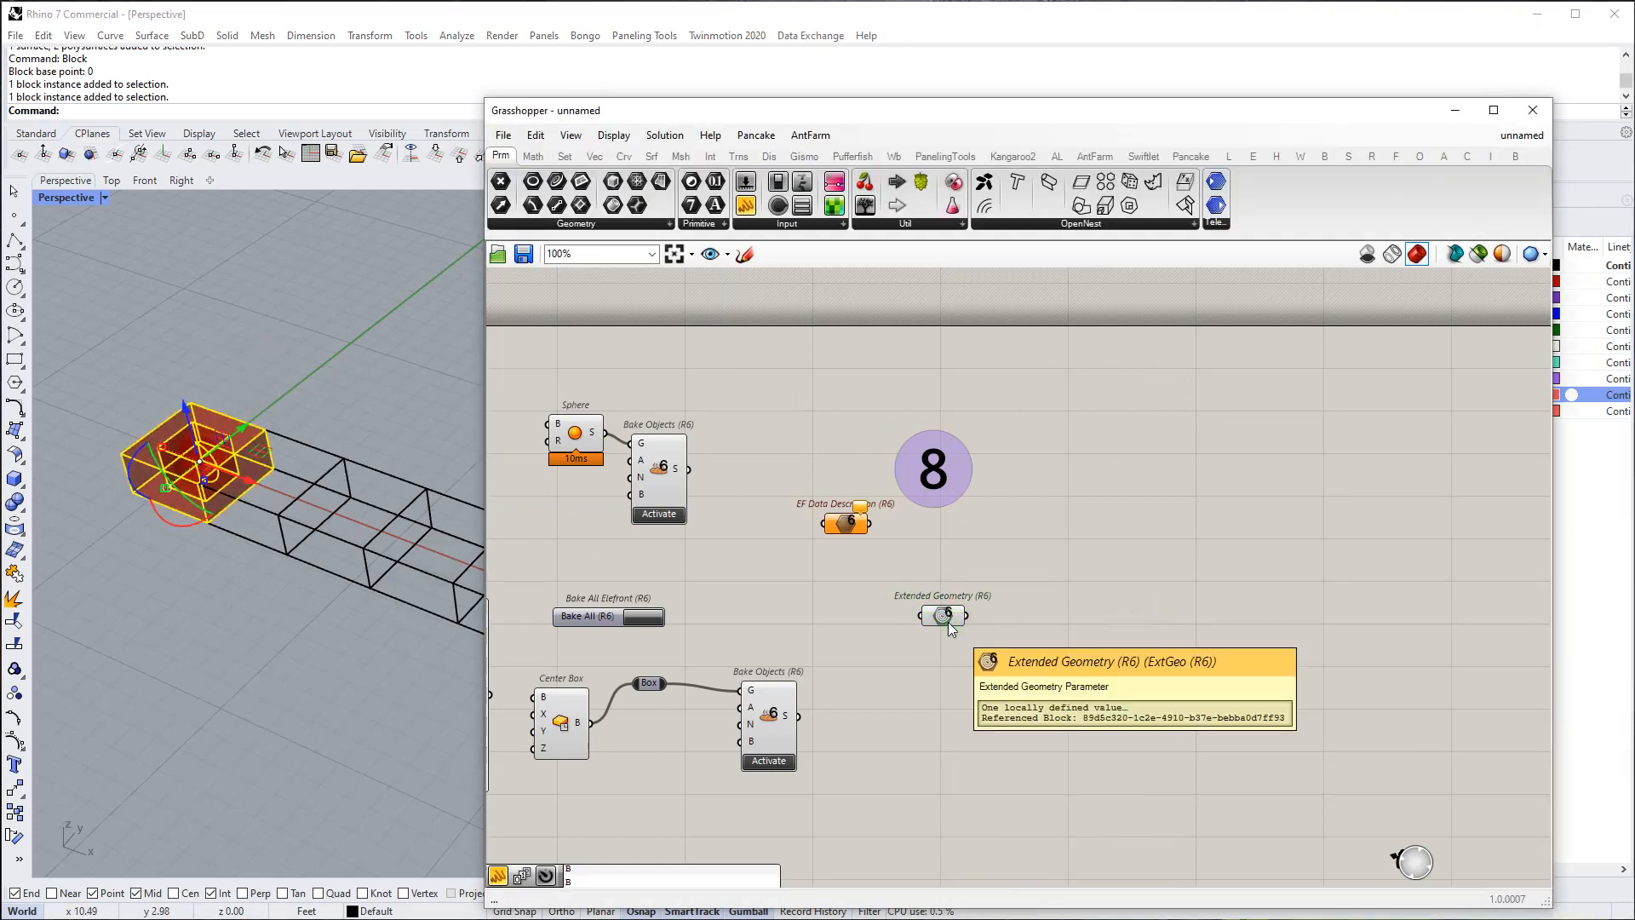
Step: Add a Deconstruct Block component beside Extended Geometry and wire the Extended Geometry output into its B input
drag(948, 620, 899, 609)
click(1029, 627)
double_click(1030, 626)
text(de)
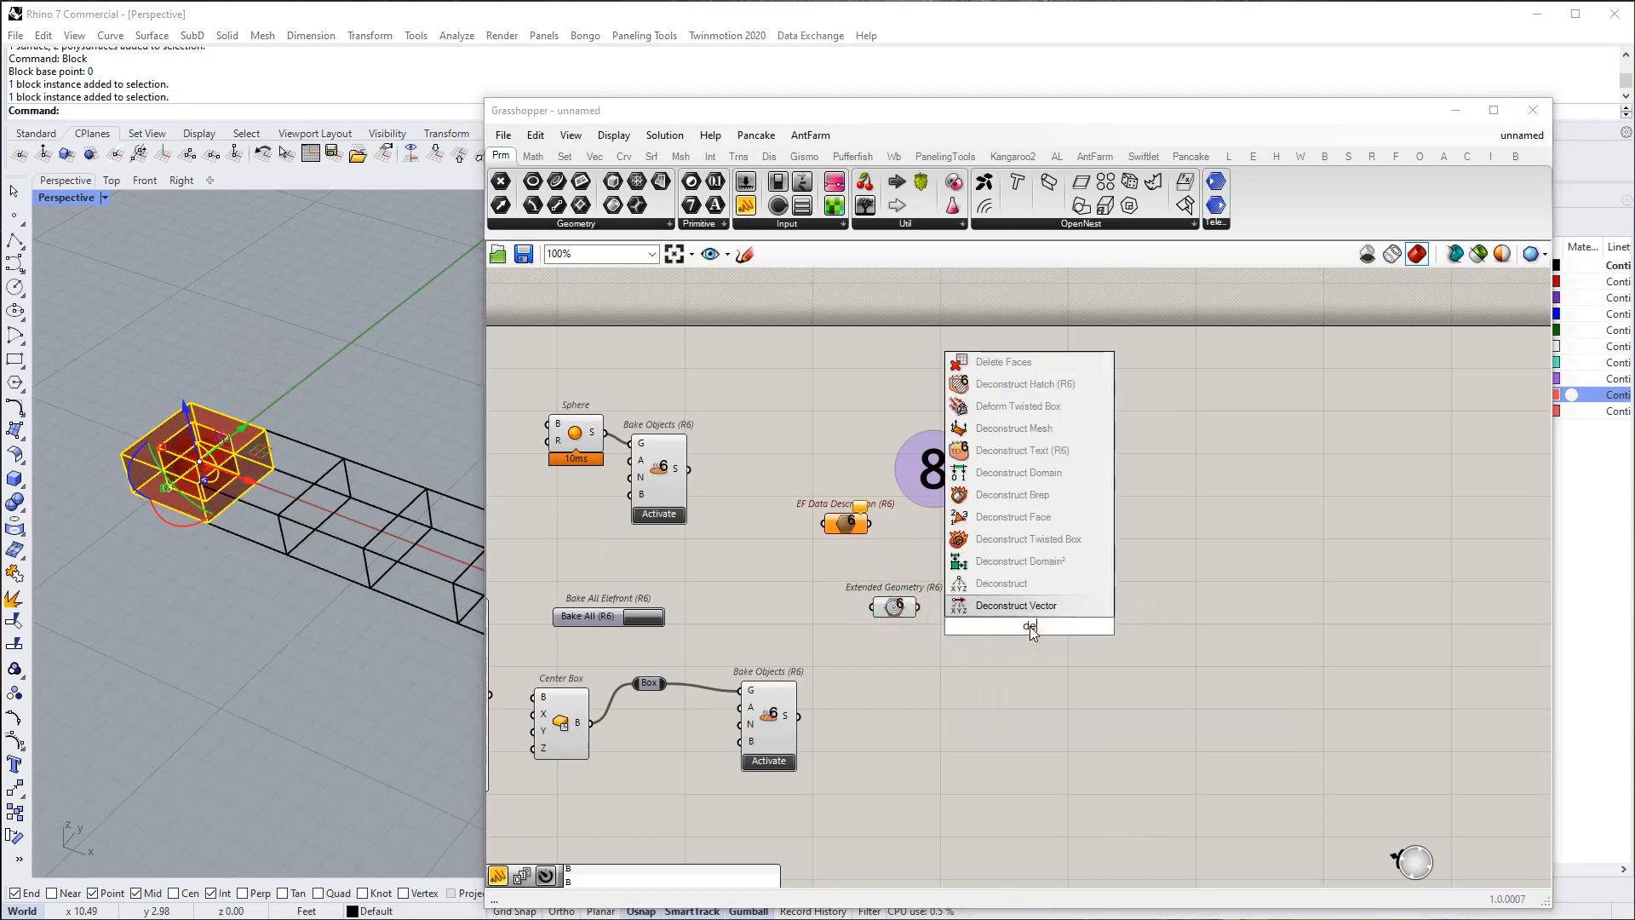
text(c block)
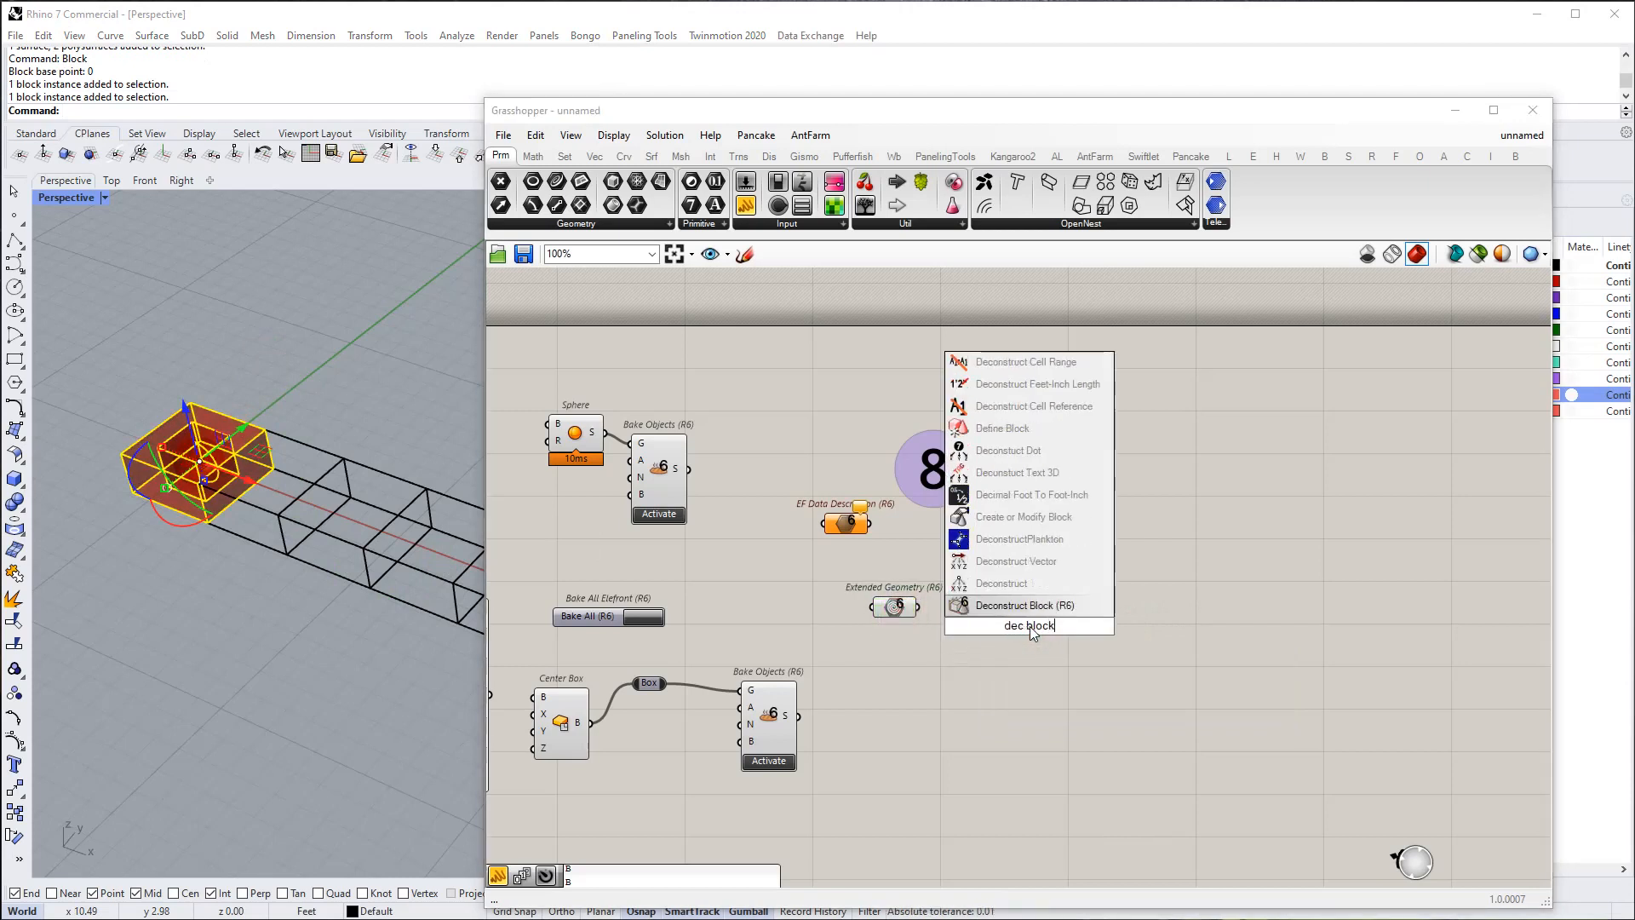
click(990, 605)
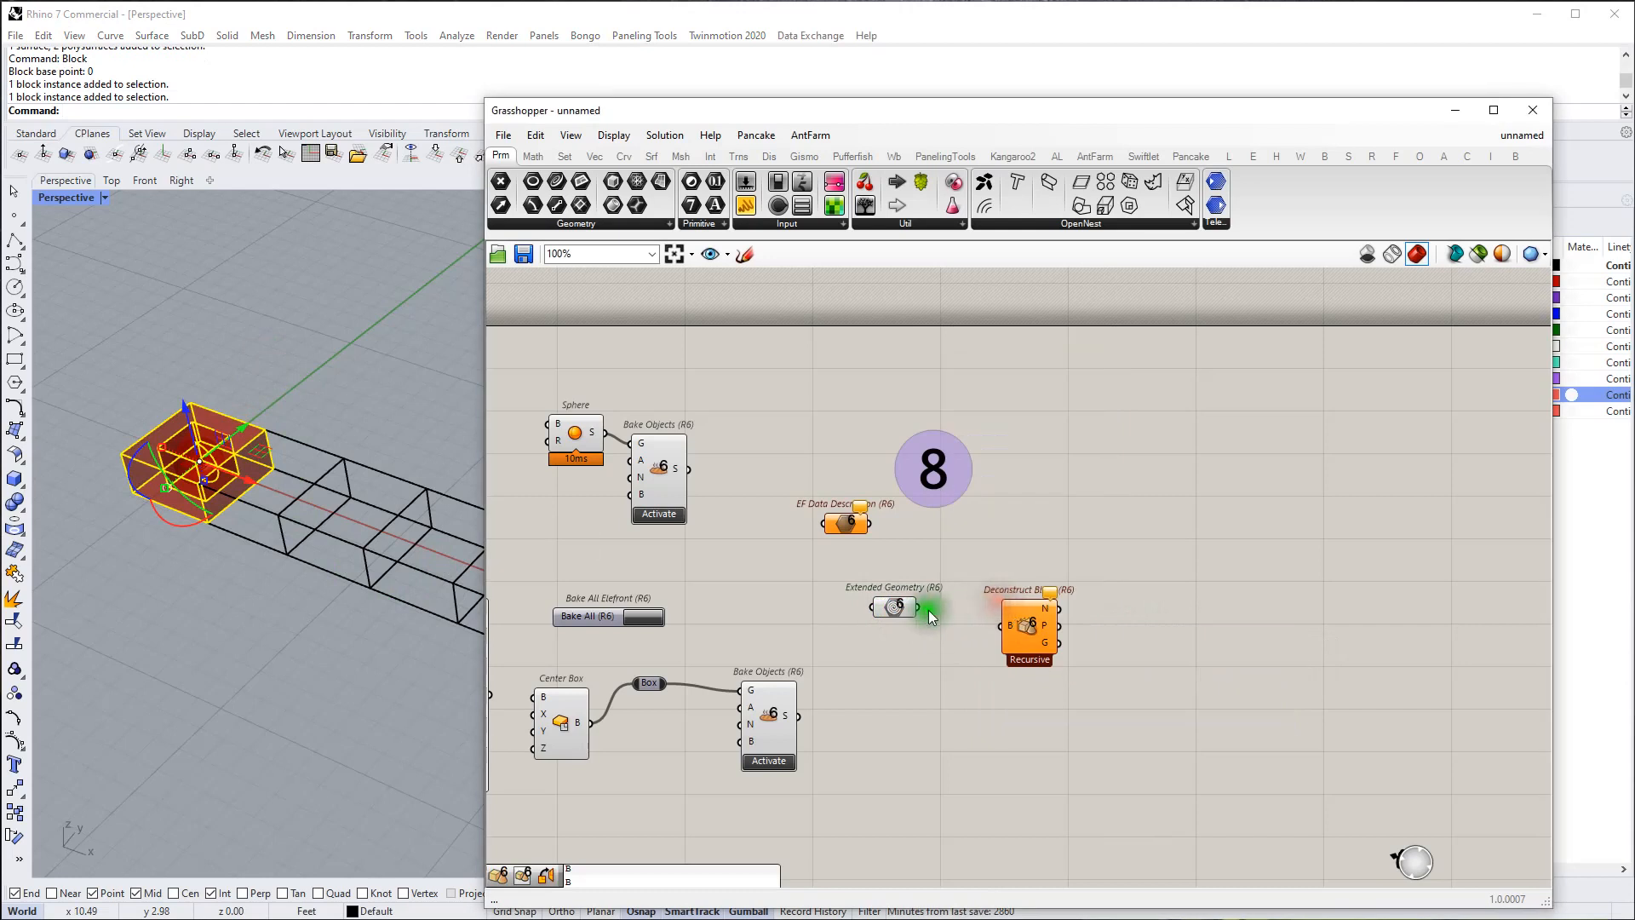
drag(916, 607, 1032, 621)
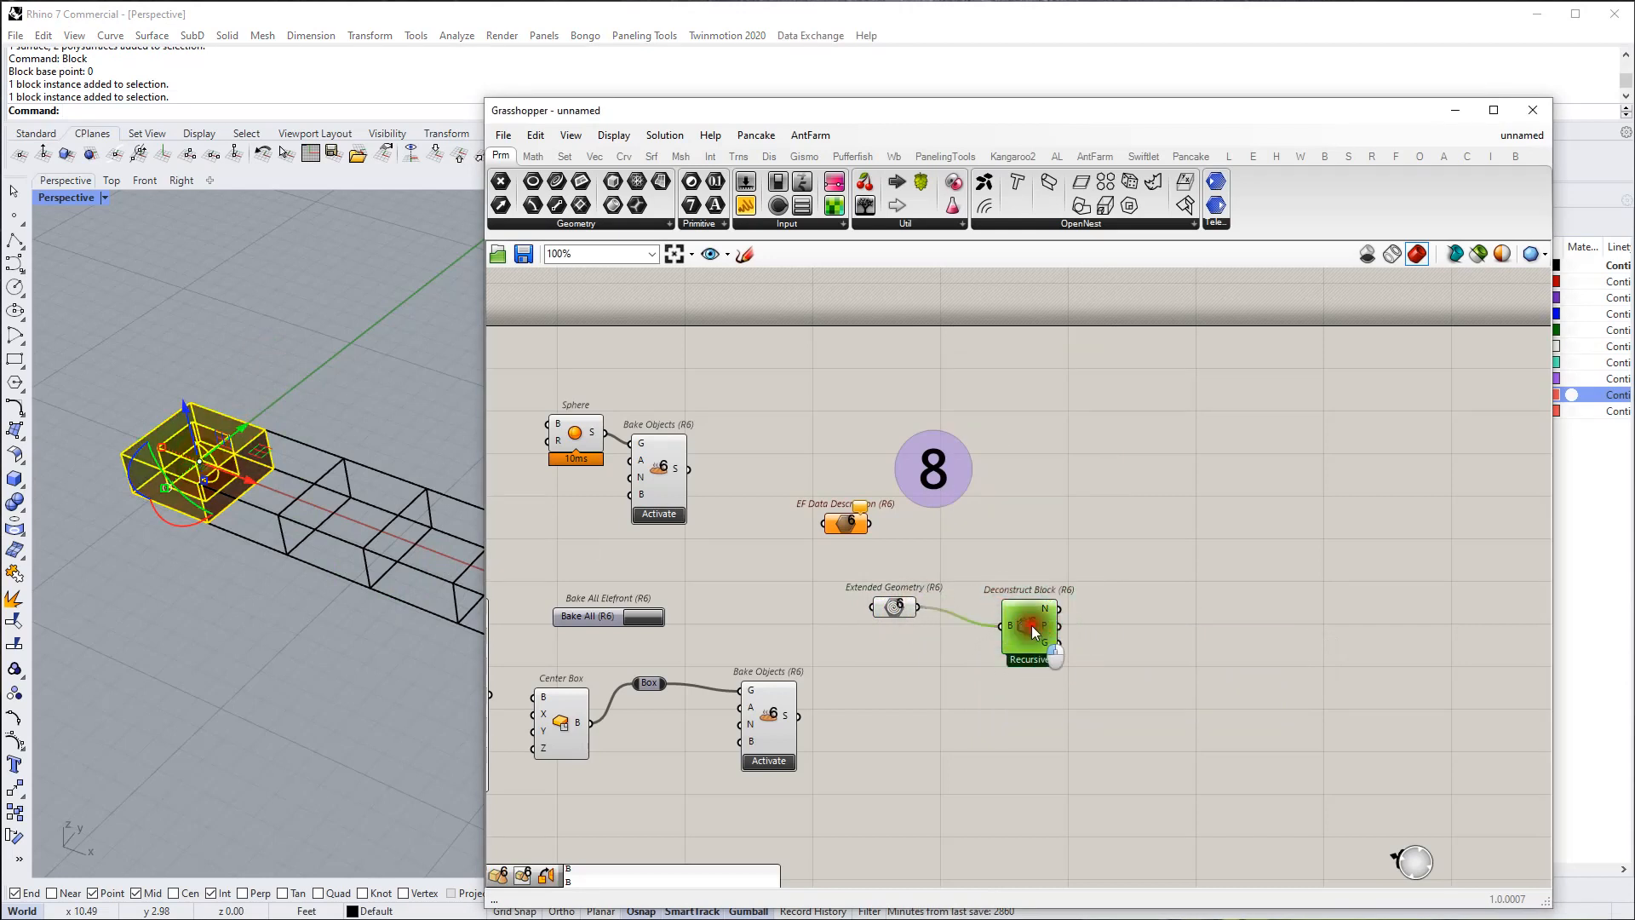
Step: Line up Extended Geometry with Deconstruct Block, look at its options, and nudge EF Data Description slightly away from it
drag(899, 621, 894, 613)
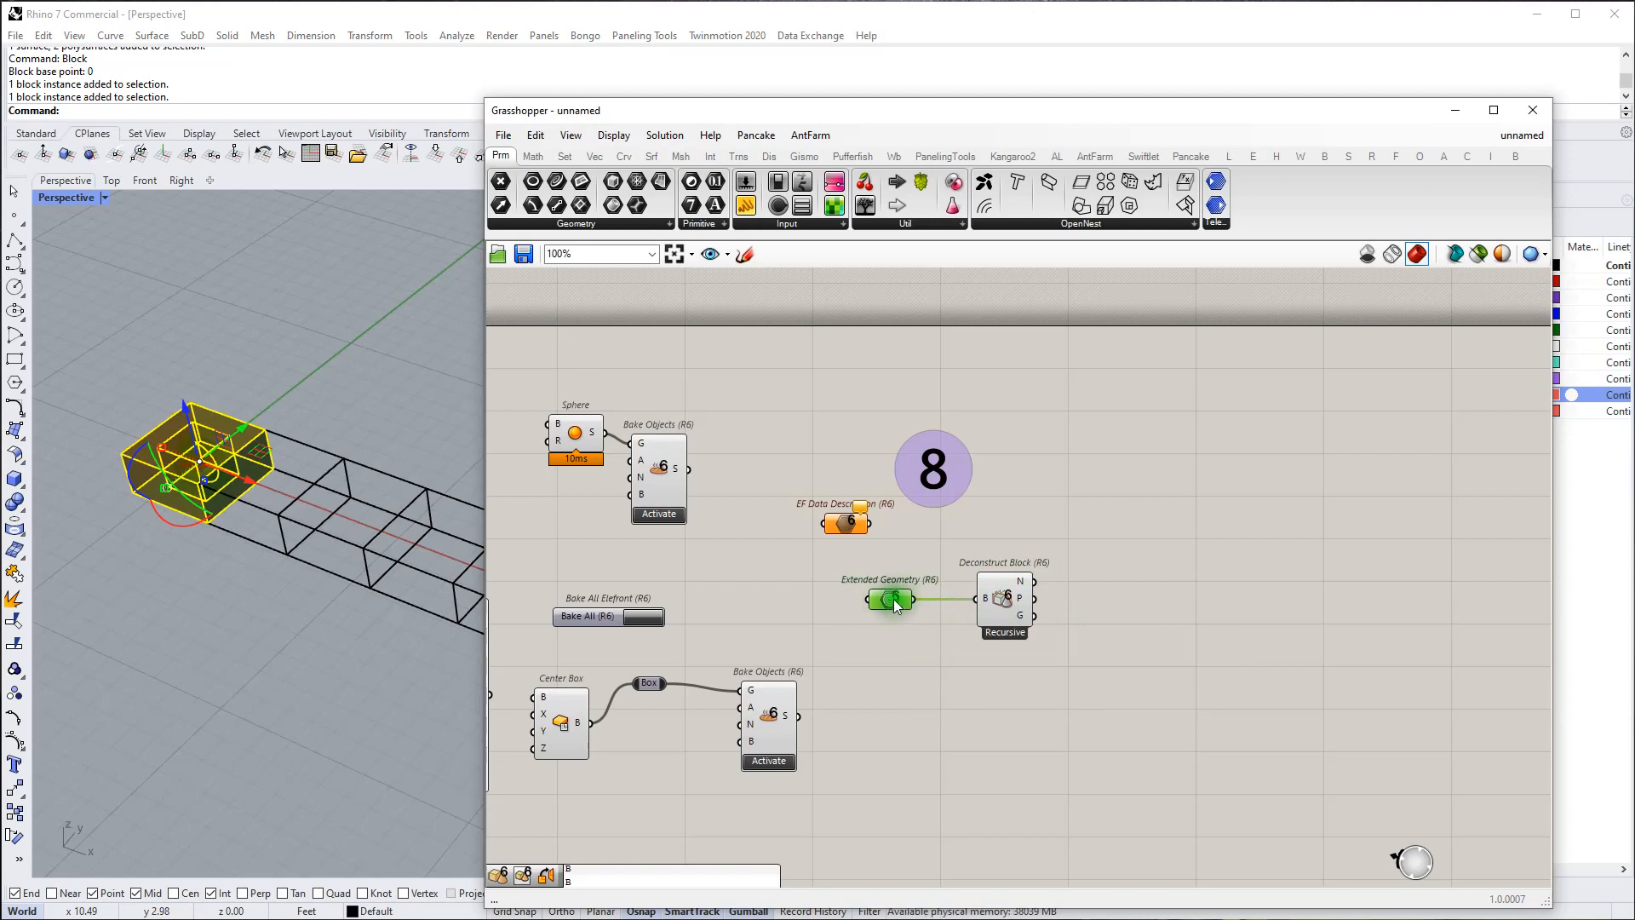
right_click(894, 605)
click(853, 634)
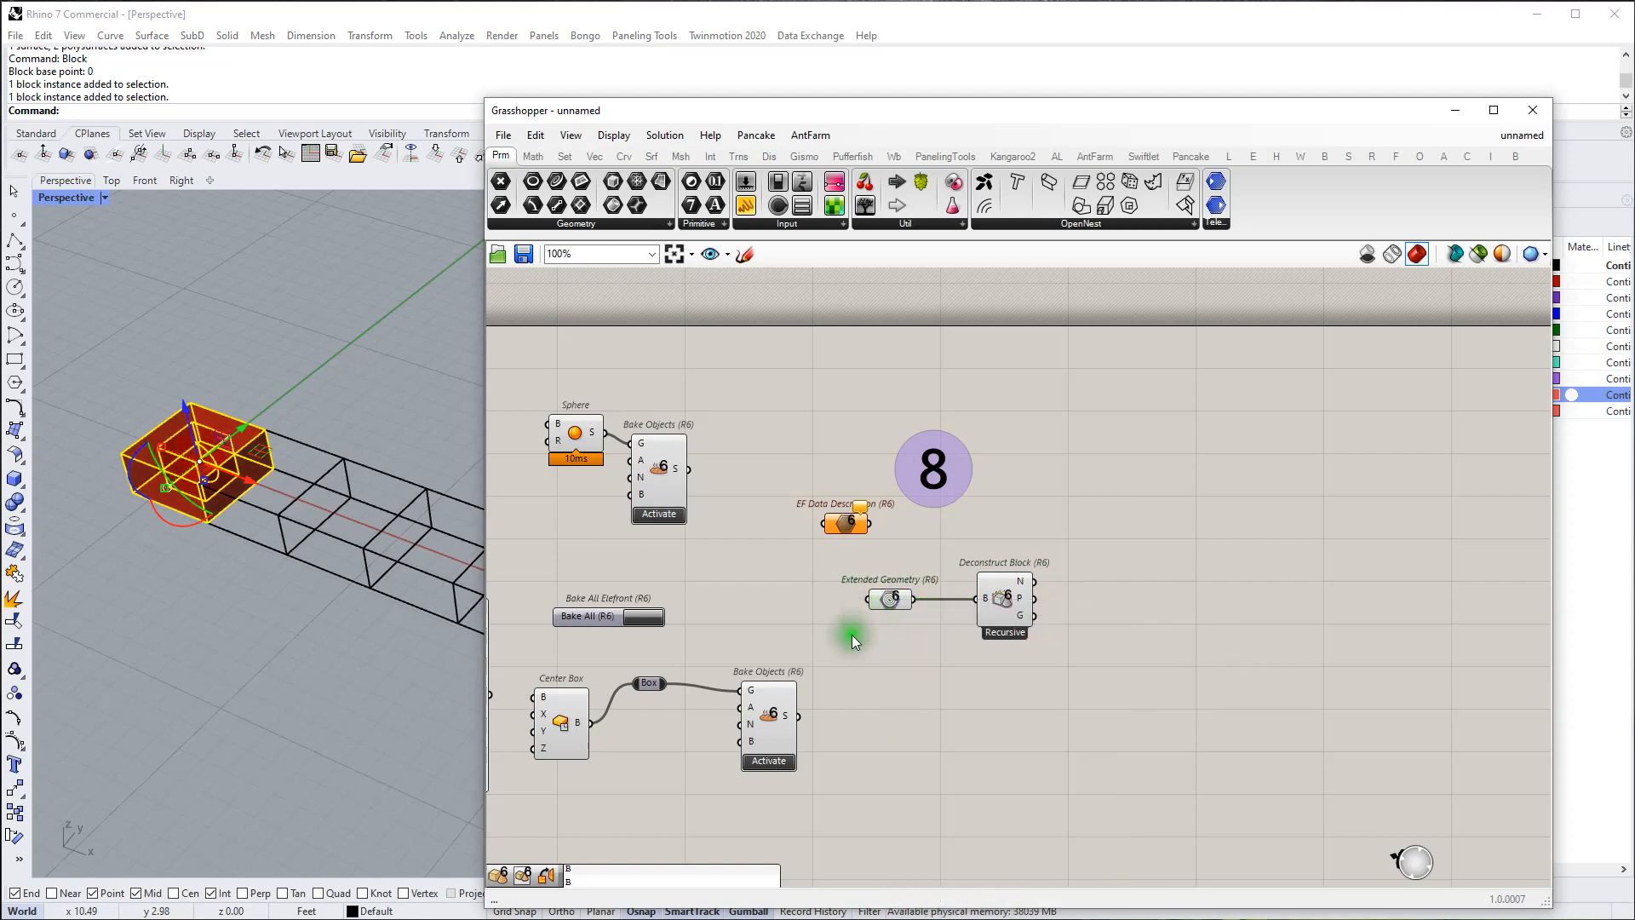
mouse_move(849, 634)
right_down()
mouse_move(850, 661)
mouse_move(831, 652)
right_up()
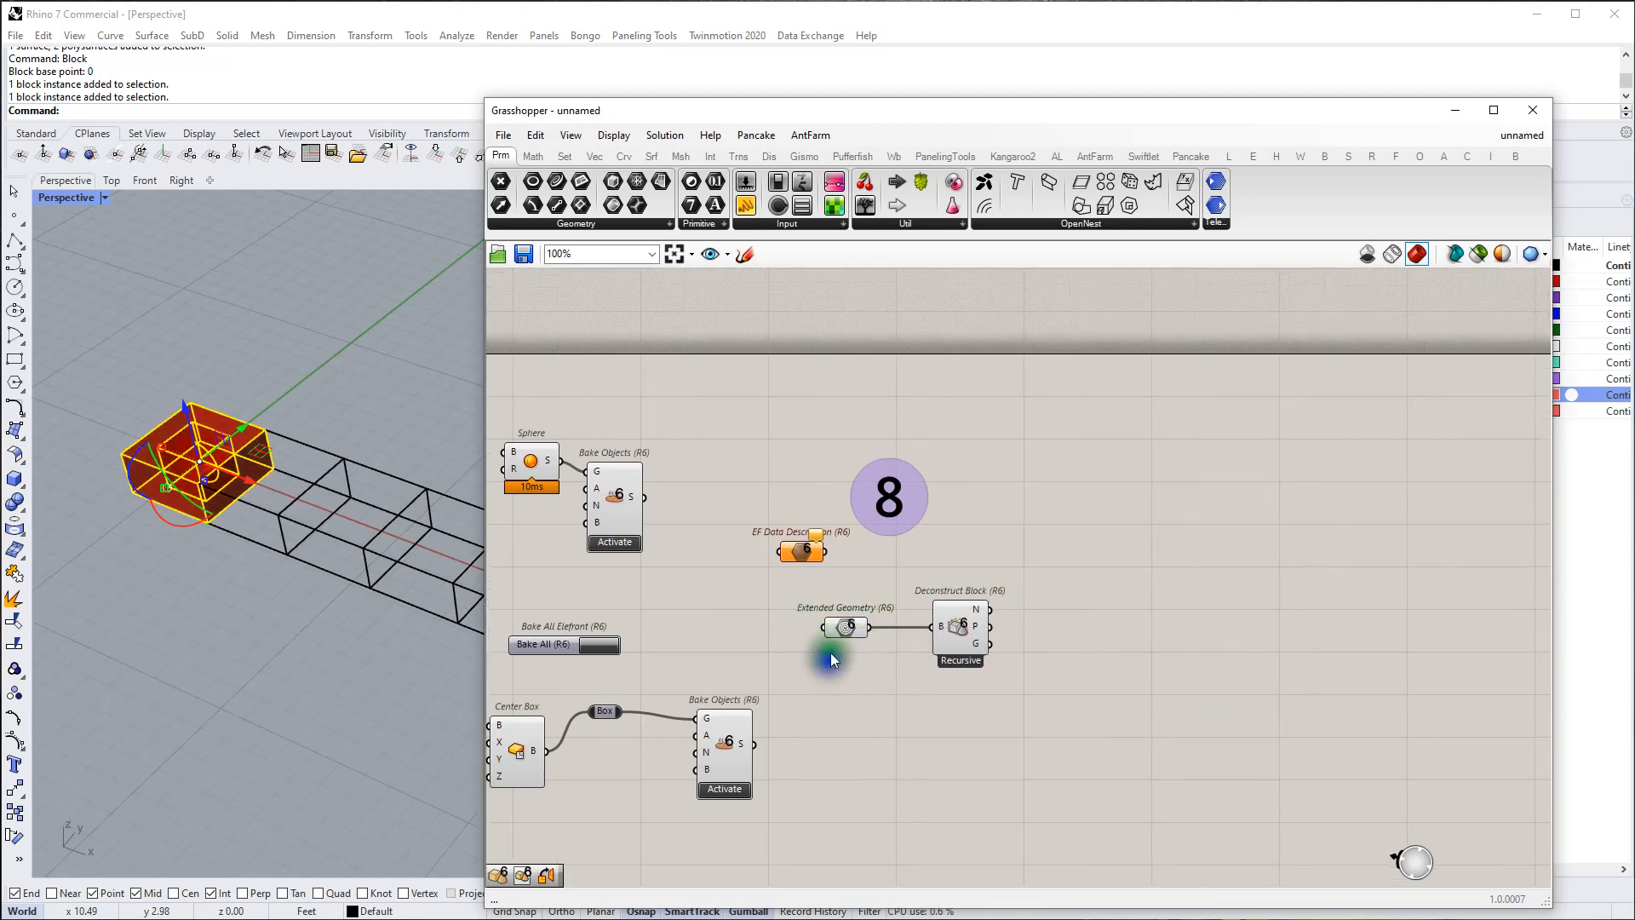
drag(803, 553, 784, 550)
click(938, 558)
Step: Place a Bake Objects and a Bake/Modify Layer component side by side in the empty canvas above the grouped definitions
scroll(1002, 495, down, 2)
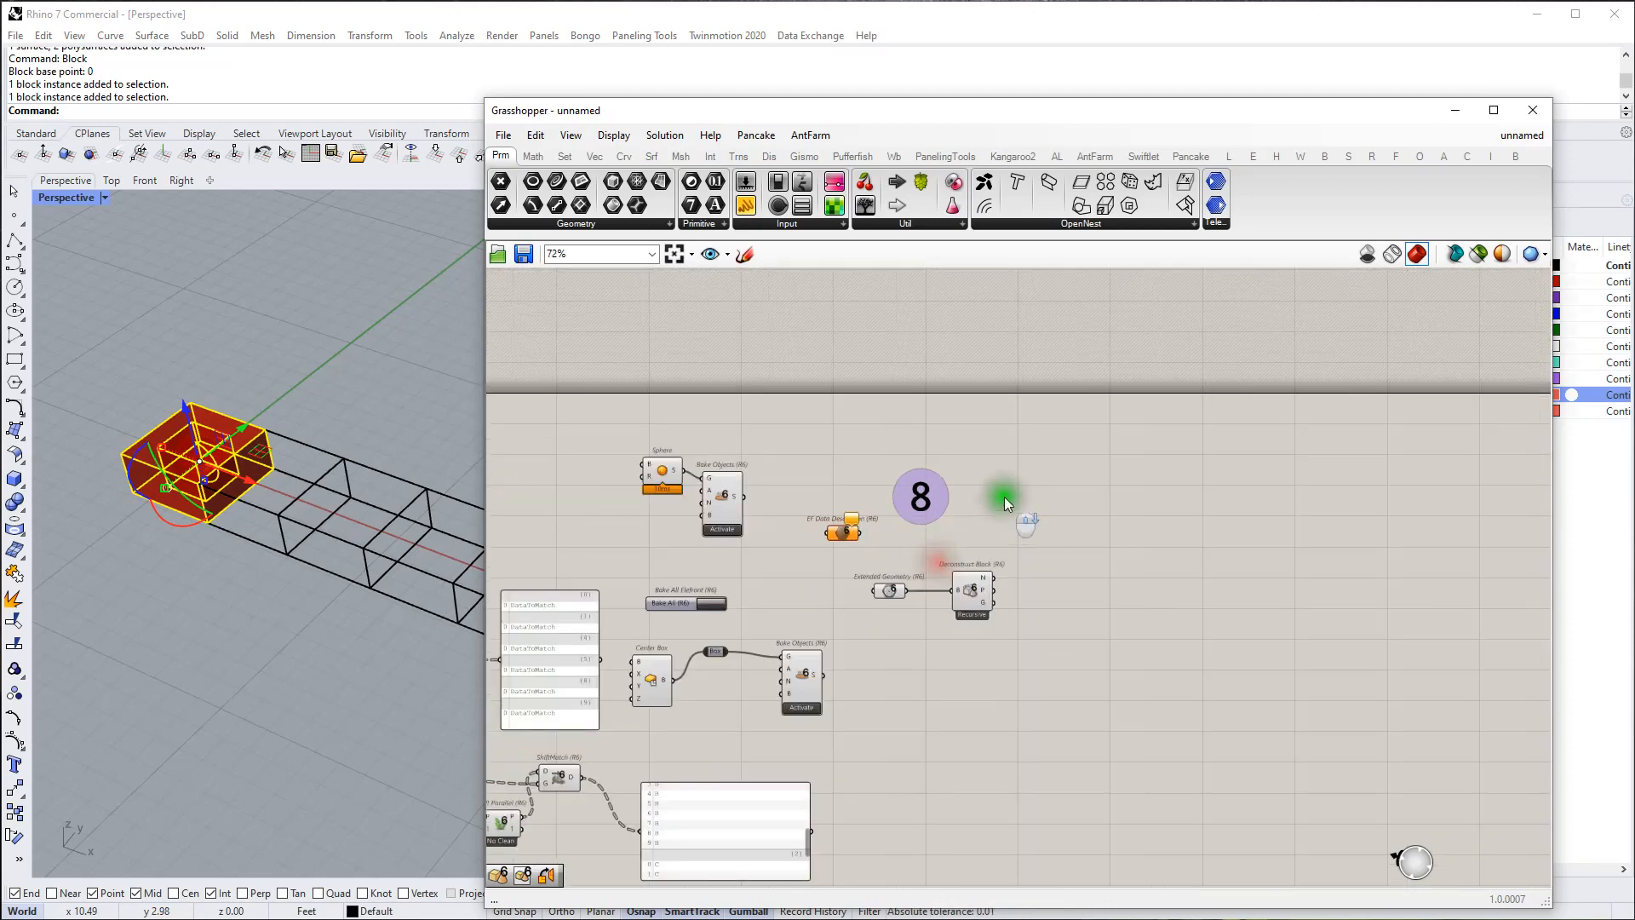
right_drag(903, 522, 1142, 538)
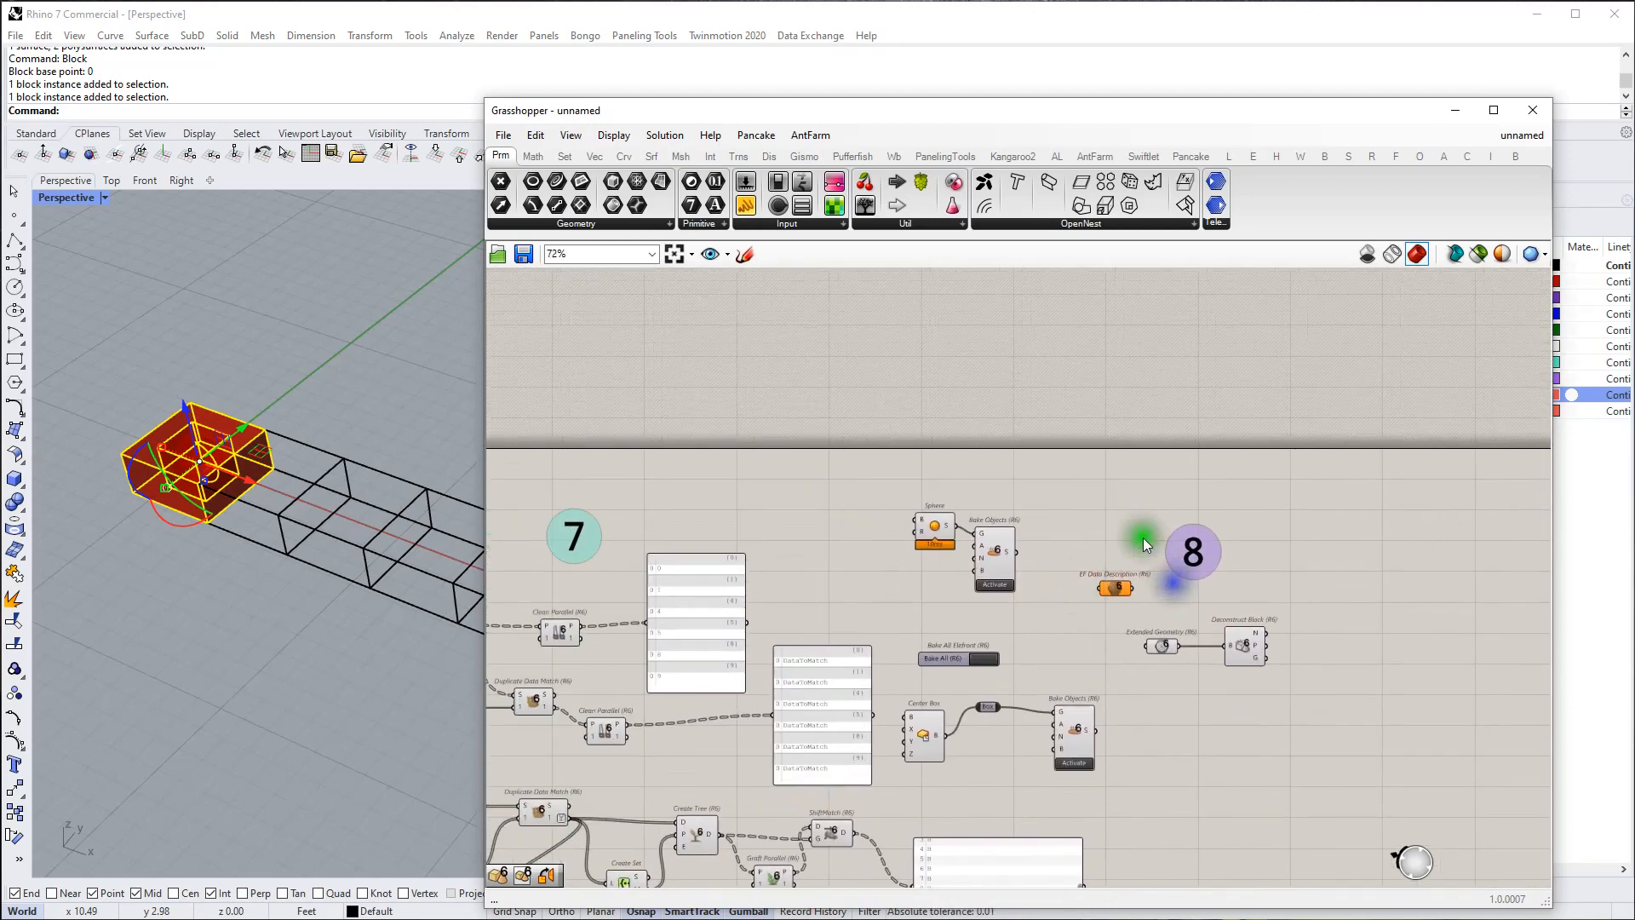
scroll(839, 555, down, 2)
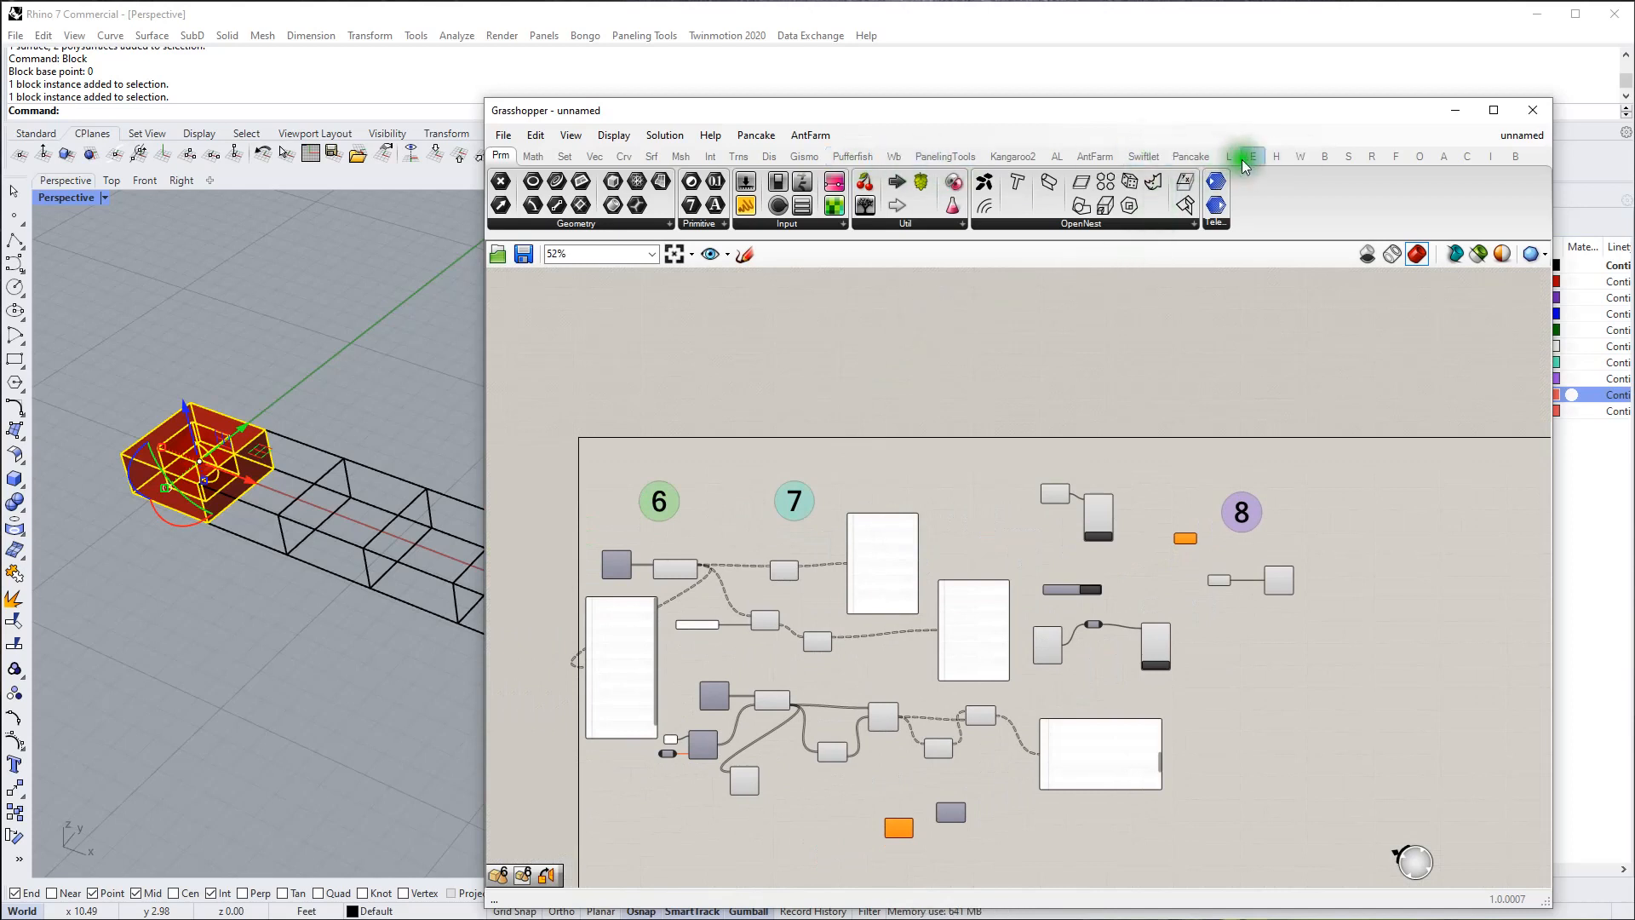
click(1243, 159)
click(1173, 206)
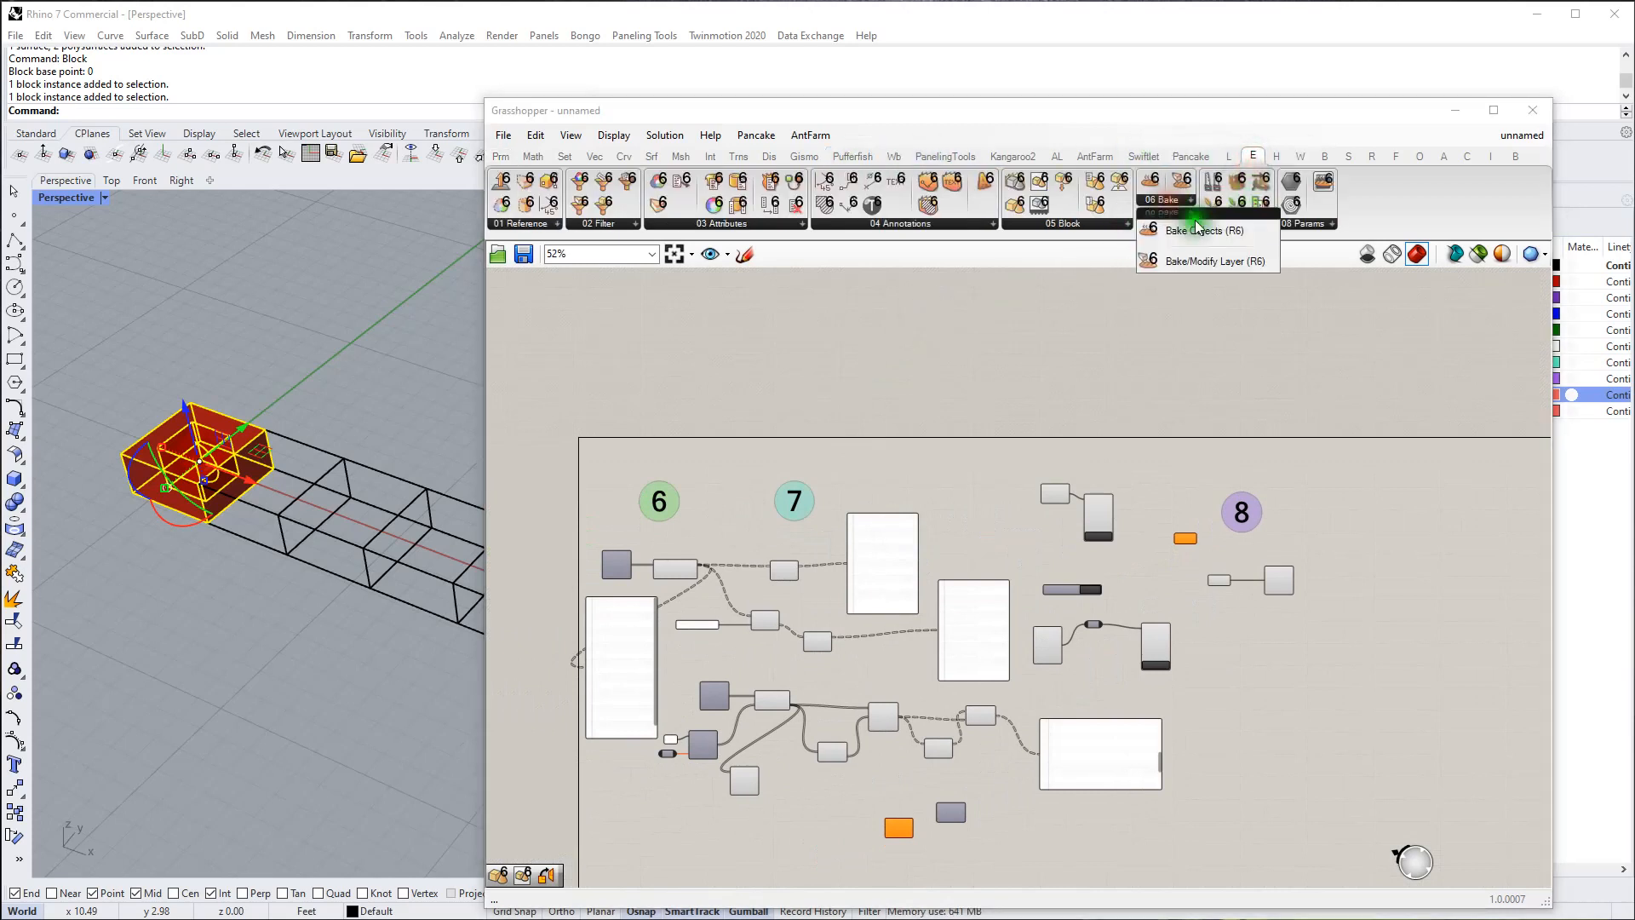
drag(1187, 221, 1139, 380)
scroll(1178, 354, up, 5)
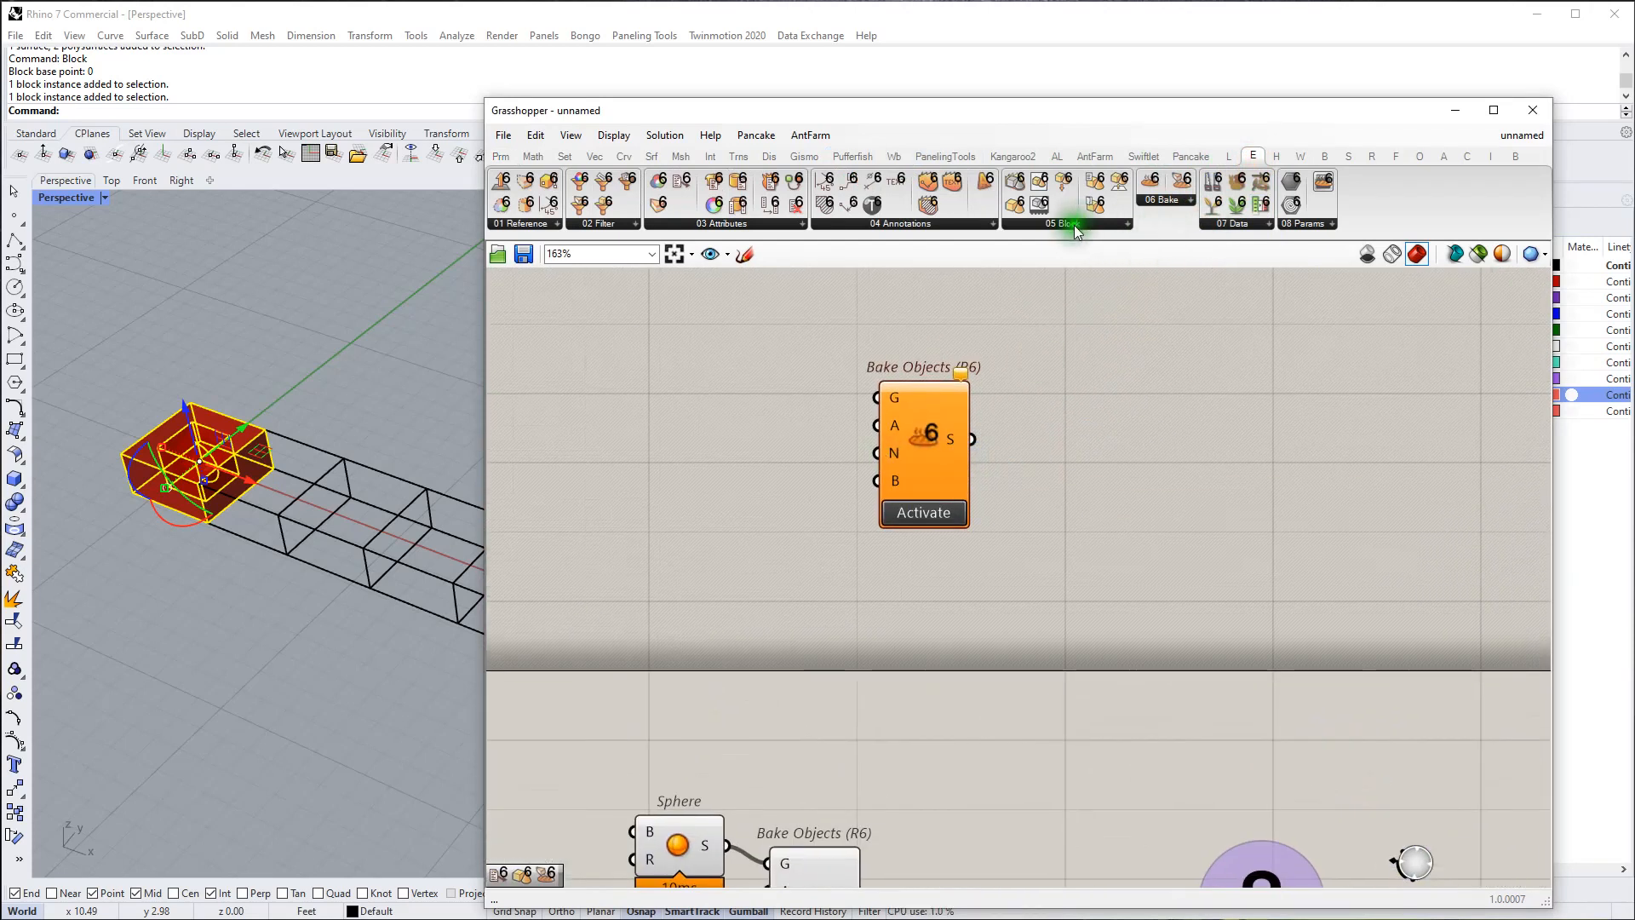
drag(1188, 198, 1133, 456)
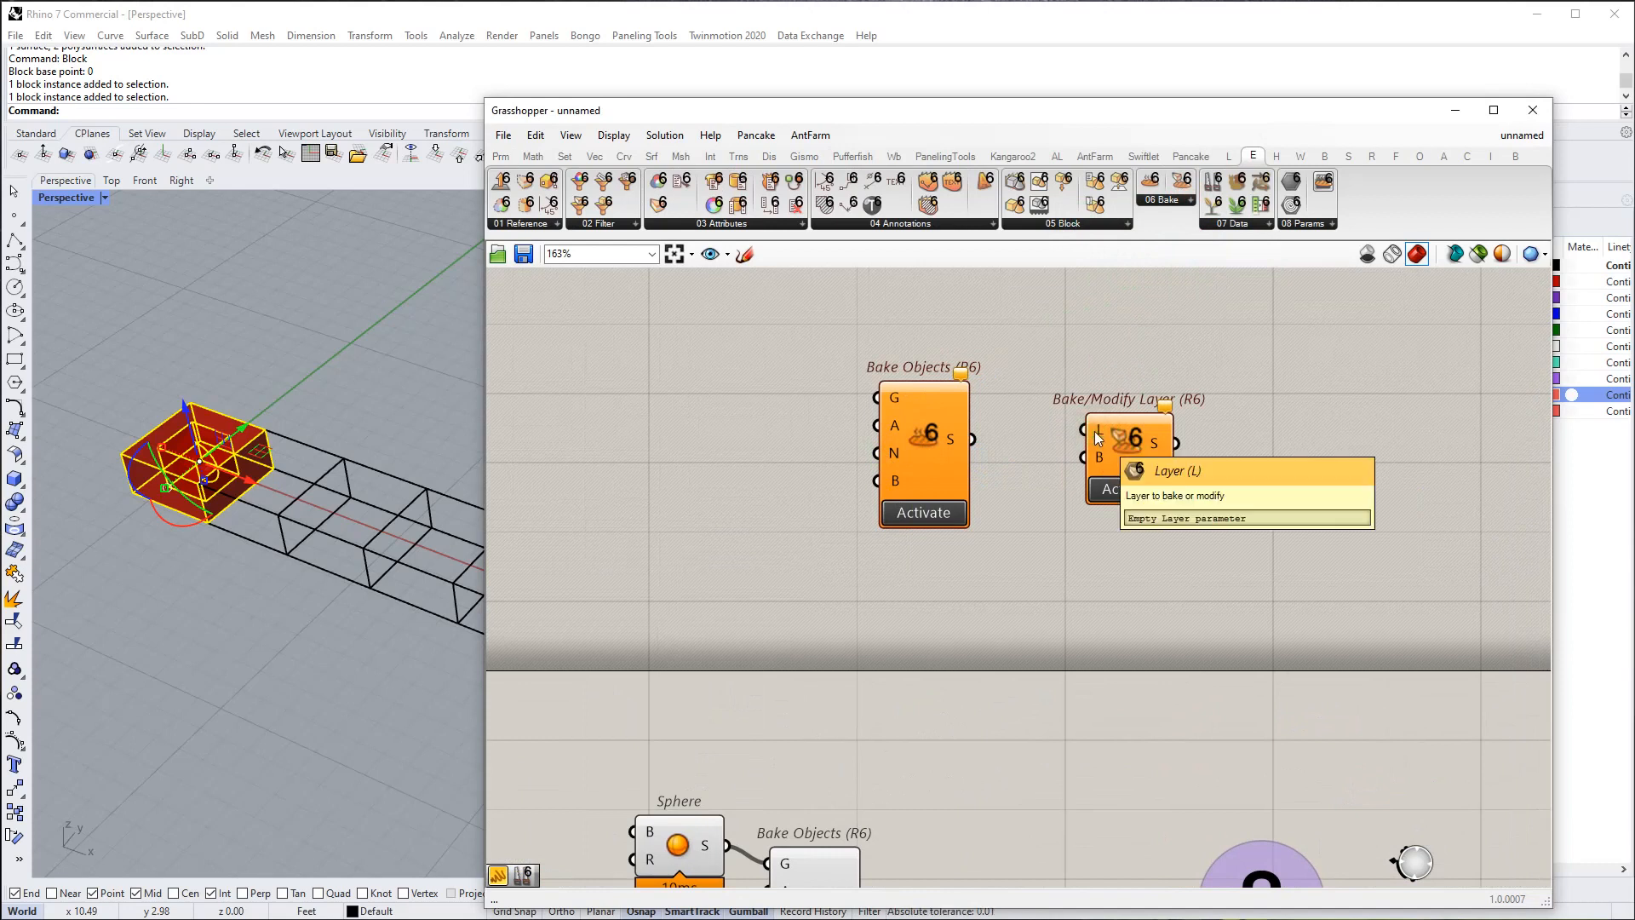
drag(1132, 447, 1110, 447)
right_drag(1128, 435, 901, 489)
Step: Review the components in Elefront's Data and Params groups and look over the numbered definitions on the canvas
click(1242, 229)
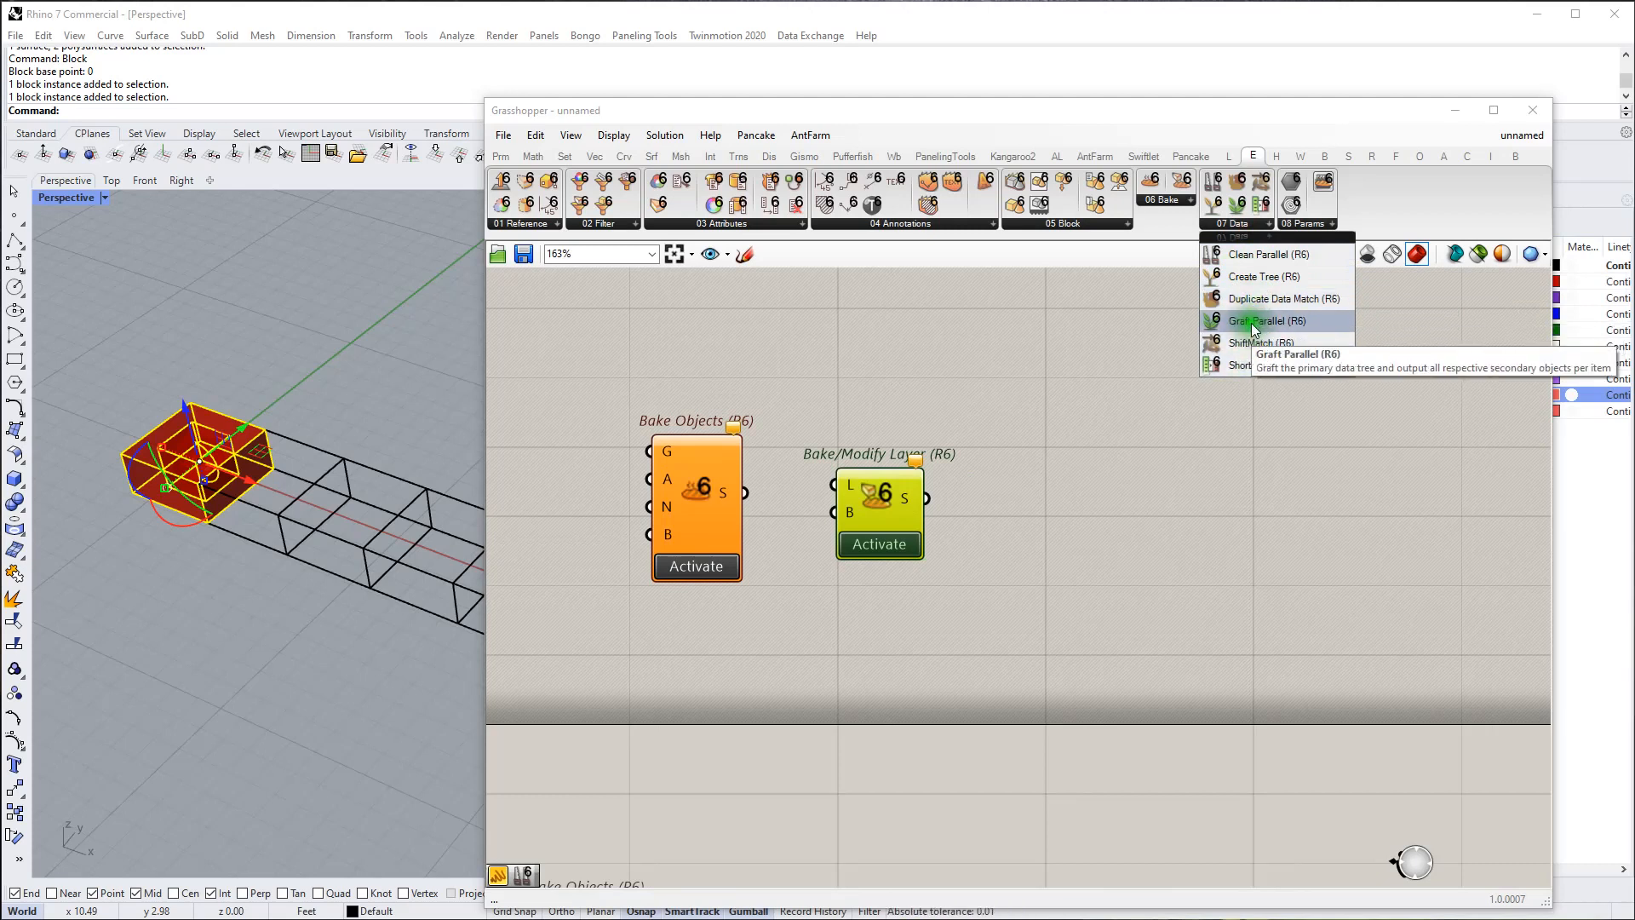
click(1312, 226)
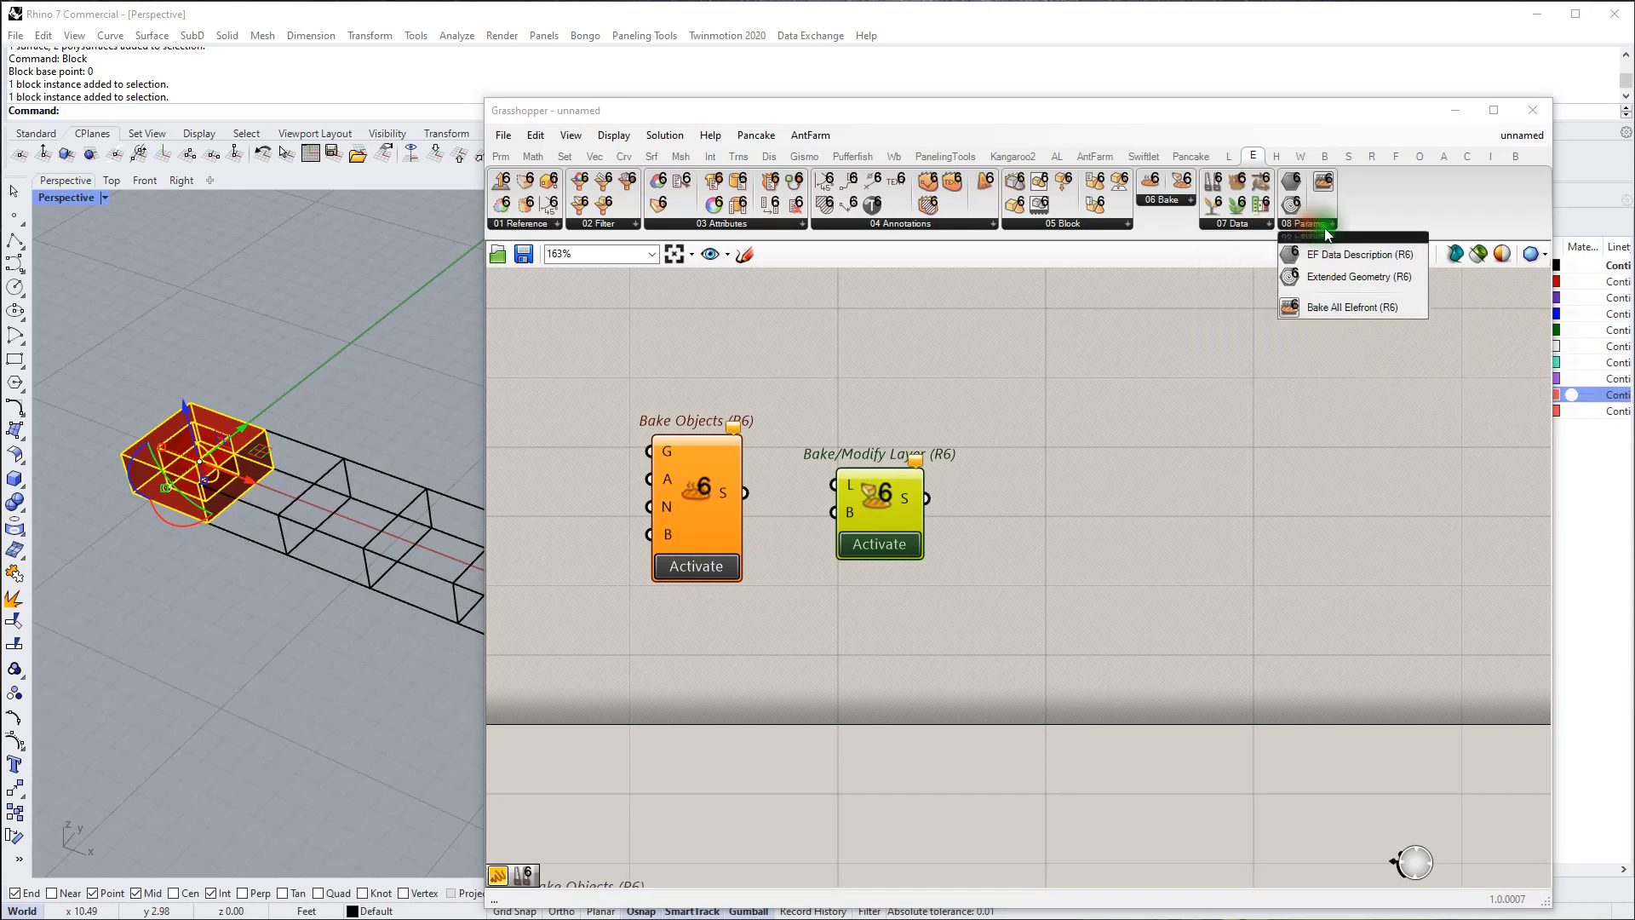
click(1252, 511)
scroll(1197, 460, down, 4)
right_drag(987, 577, 978, 685)
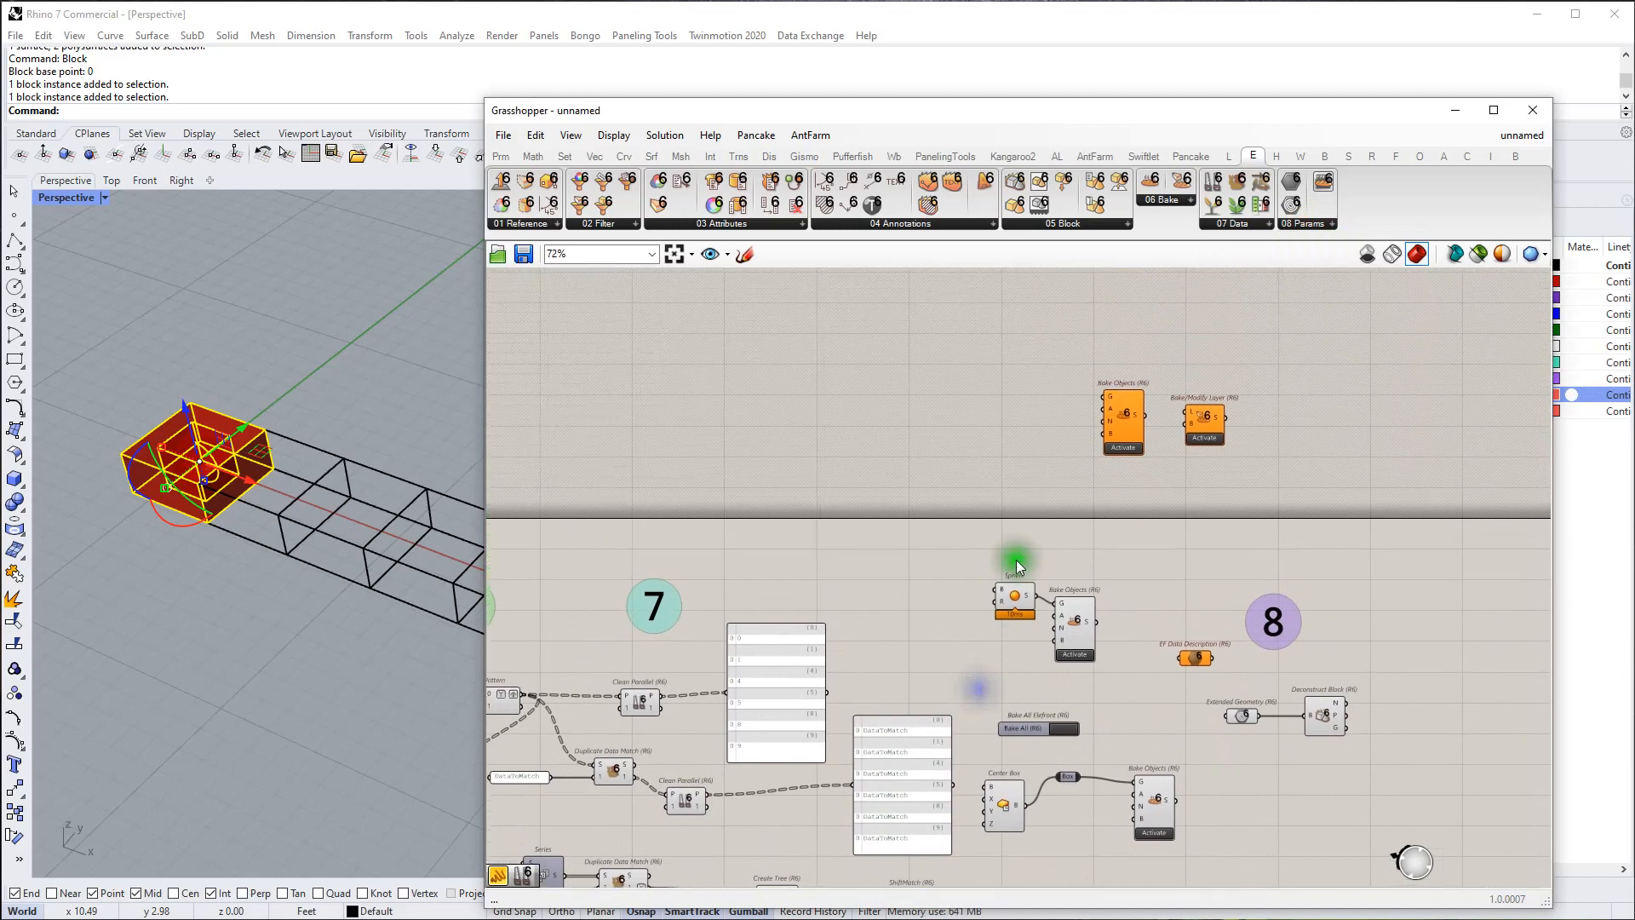